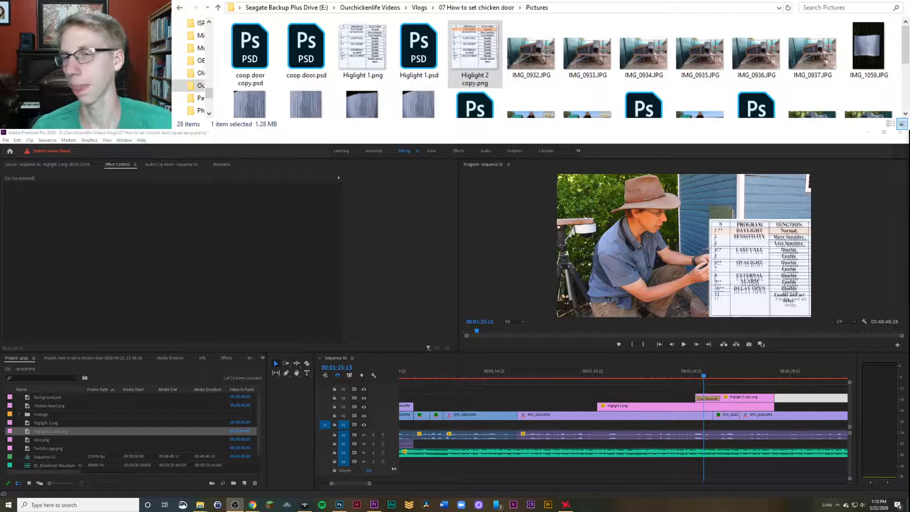
Step: Try to align the Higlight 2 copy.png overlay with the Higlight 1.png table beneath it by shifting its position in the frame
{"action": "left_click", "coordinate": [722, 378]}
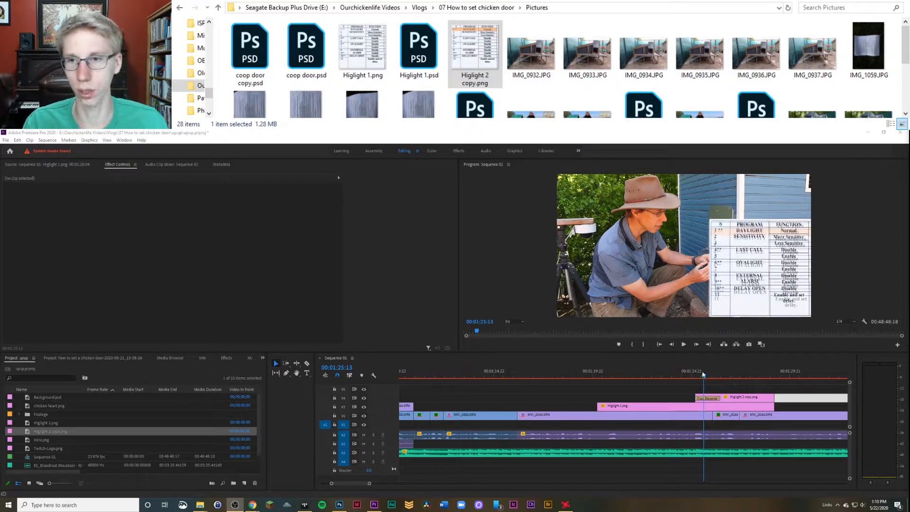
{"action": "left_click", "coordinate": [681, 387]}
{"action": "key", "text": "space"}
{"action": "key", "text": "space"}
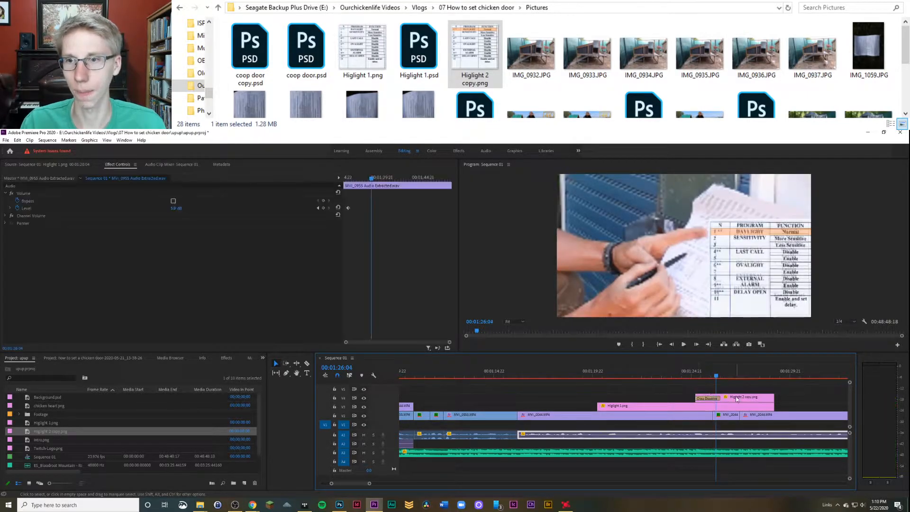
{"action": "left_click", "coordinate": [737, 400]}
{"action": "left_click", "coordinate": [319, 192]}
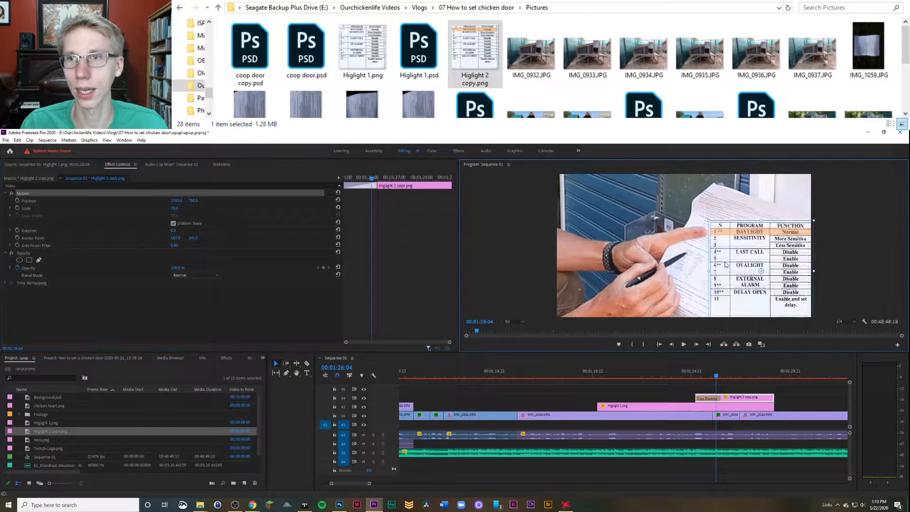
{"action": "left_click_drag", "start_coordinate": [715, 262], "coordinate": [731, 256]}
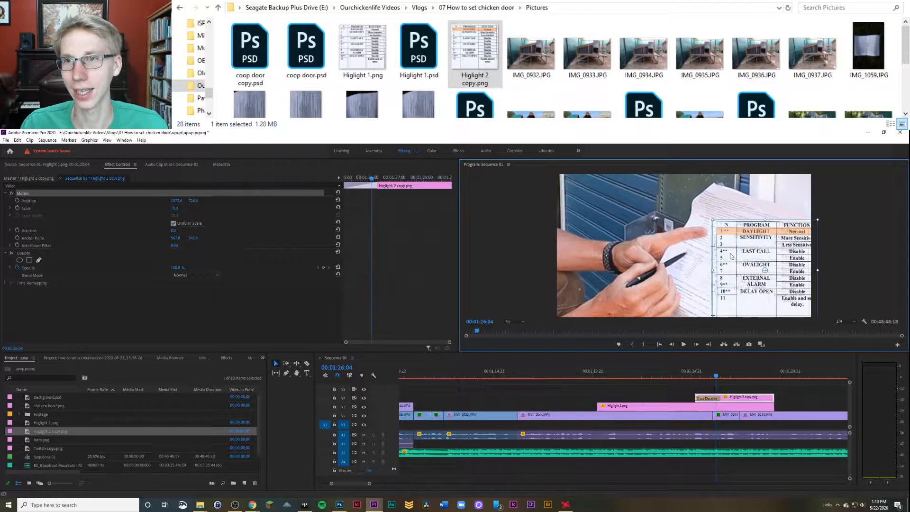
{"action": "key", "text": "Left"}
{"action": "key", "text": "Left"}
{"action": "key", "text": "Left"}
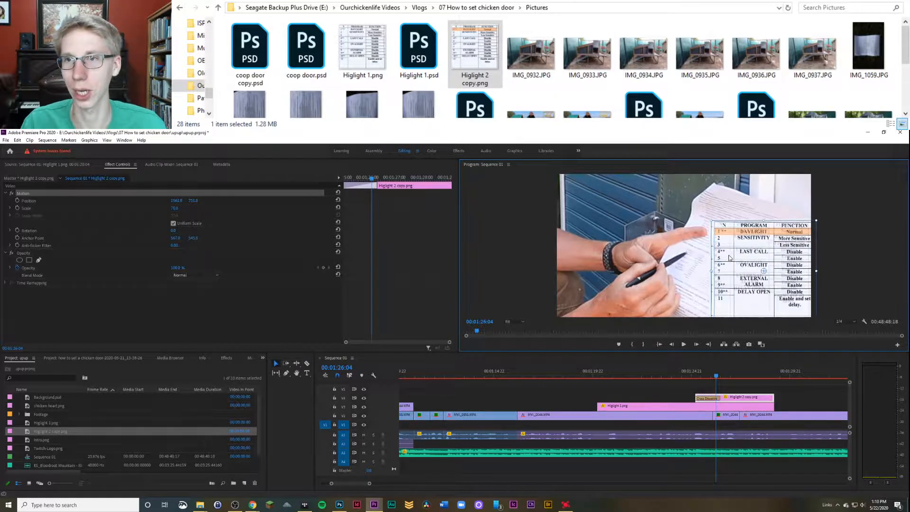
{"action": "key", "text": "Up"}
{"action": "key", "text": "Up"}
{"action": "key", "text": "Up"}
{"action": "key", "text": "Up"}
{"action": "key", "text": "Up"}
{"action": "key", "text": "Up"}
{"action": "key", "text": "Up"}
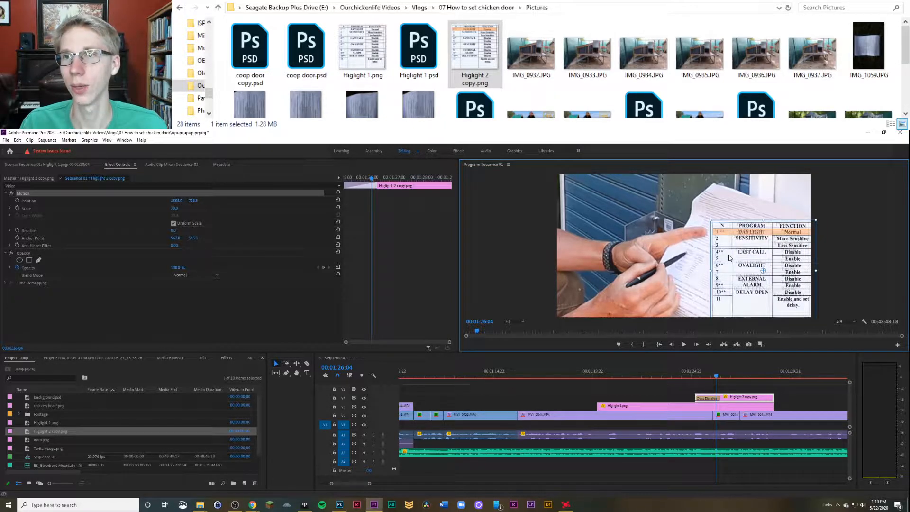
Step: Copy the Higlight 1.png clip's attributes, paste only Motion onto the Higlight 2 copy.png clip, and play back the transition between them
{"action": "left_click", "coordinate": [708, 406]}
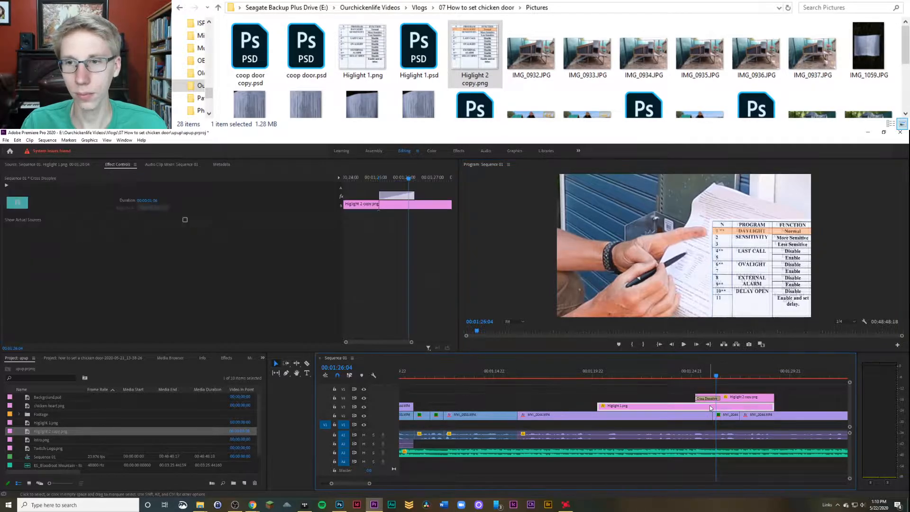
{"action": "right_click", "coordinate": [740, 397]}
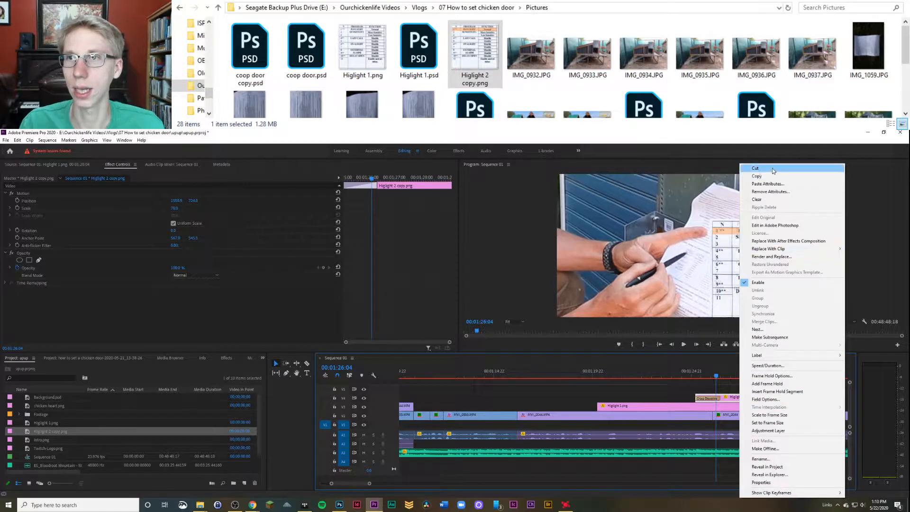
{"action": "left_click", "coordinate": [770, 184]}
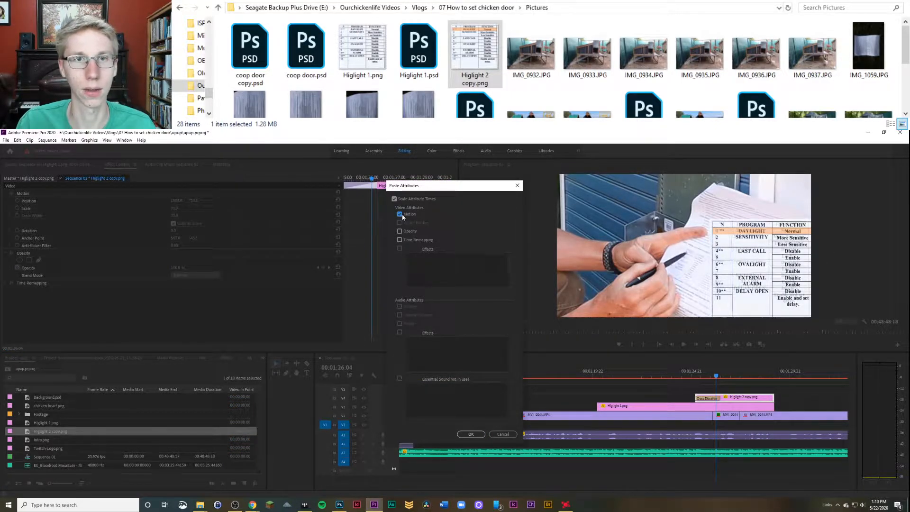
{"action": "left_click", "coordinate": [470, 434]}
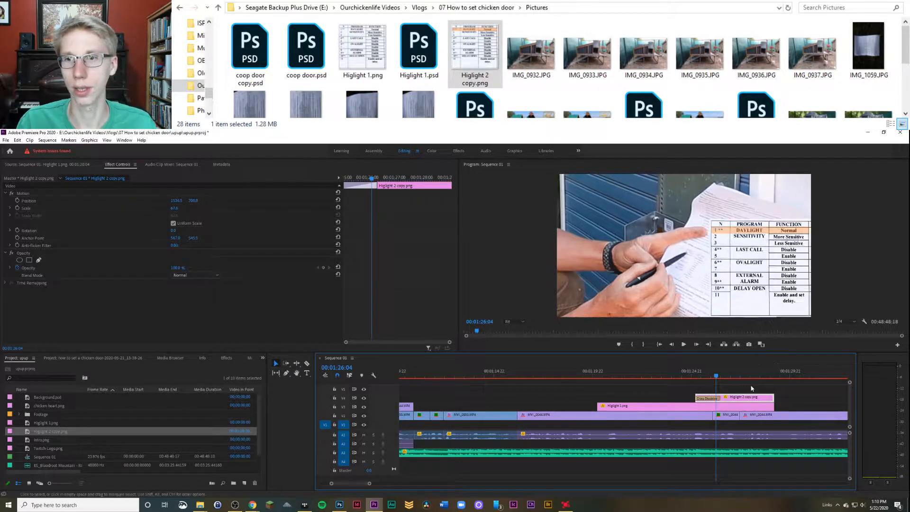
{"action": "left_click_drag", "start_coordinate": [715, 377], "coordinate": [693, 378]}
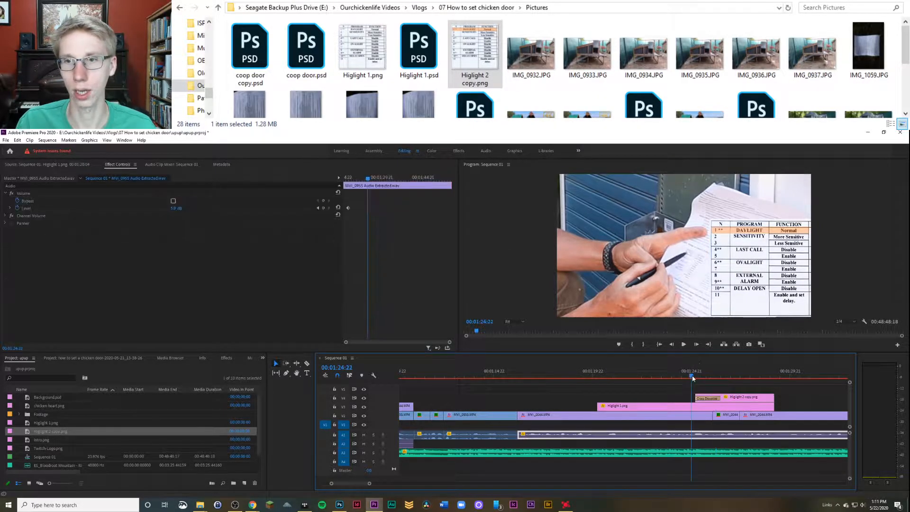
{"action": "key", "text": "space"}
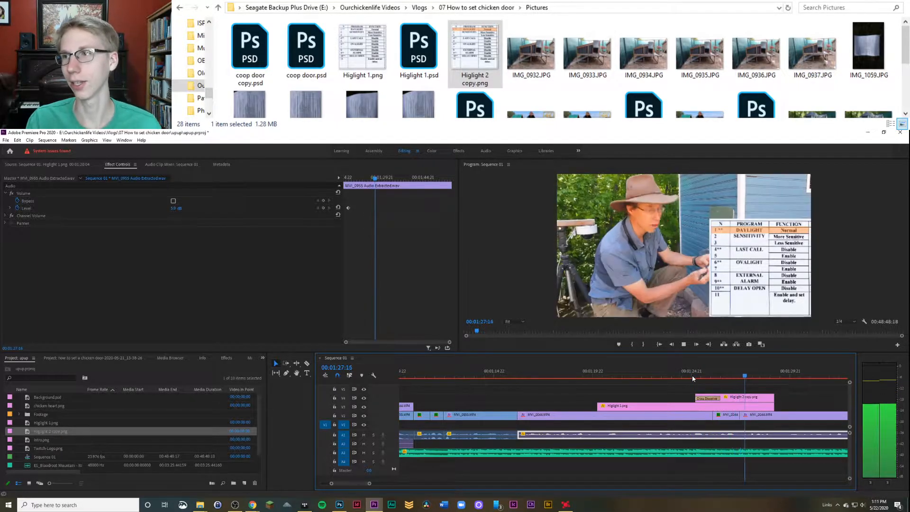
{"action": "key", "text": "space"}
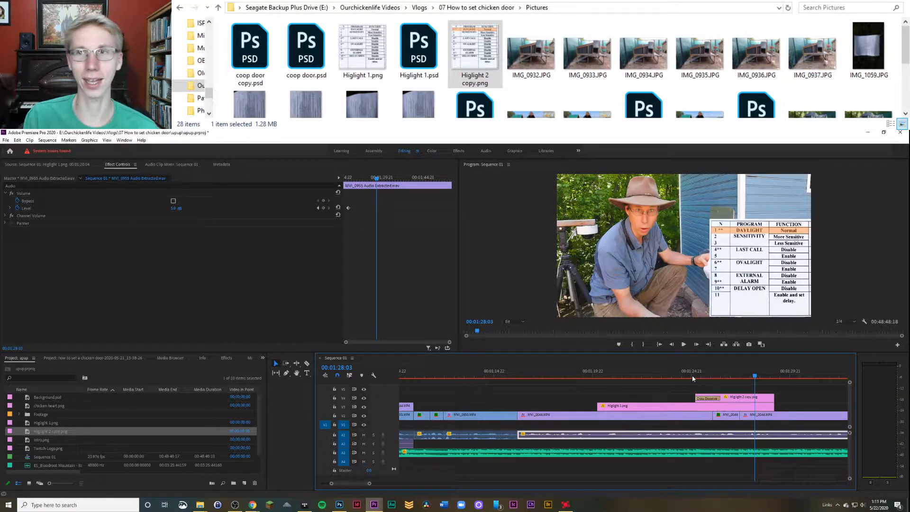
Step: Extend the end of the Higlight 1.png clip to the start of the next clip on its track
{"action": "key", "text": "space"}
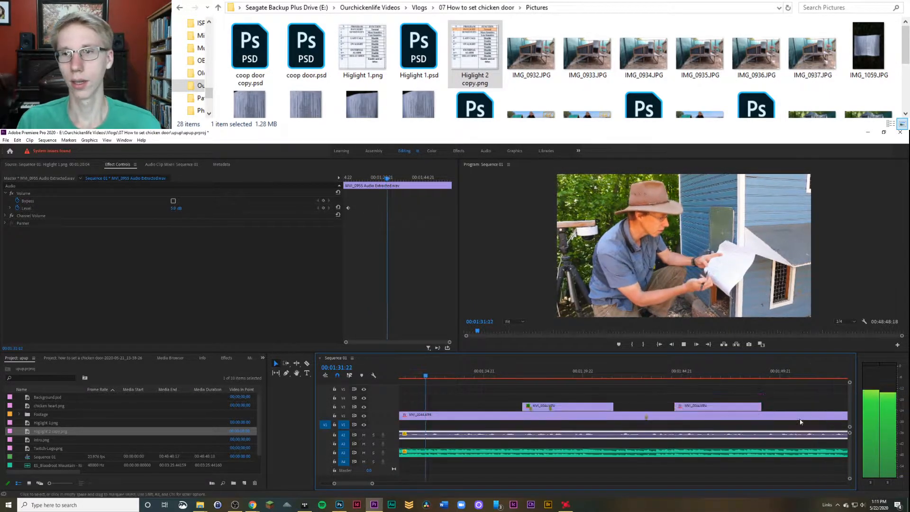
{"action": "key", "text": "space"}
{"action": "left_click_drag", "start_coordinate": [373, 484], "coordinate": [399, 484]}
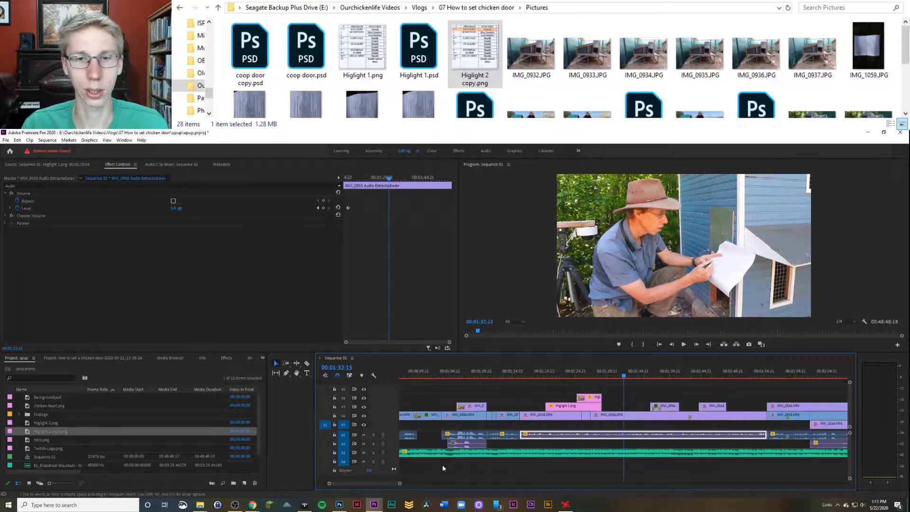
{"action": "left_click_drag", "start_coordinate": [604, 406], "coordinate": [650, 407]}
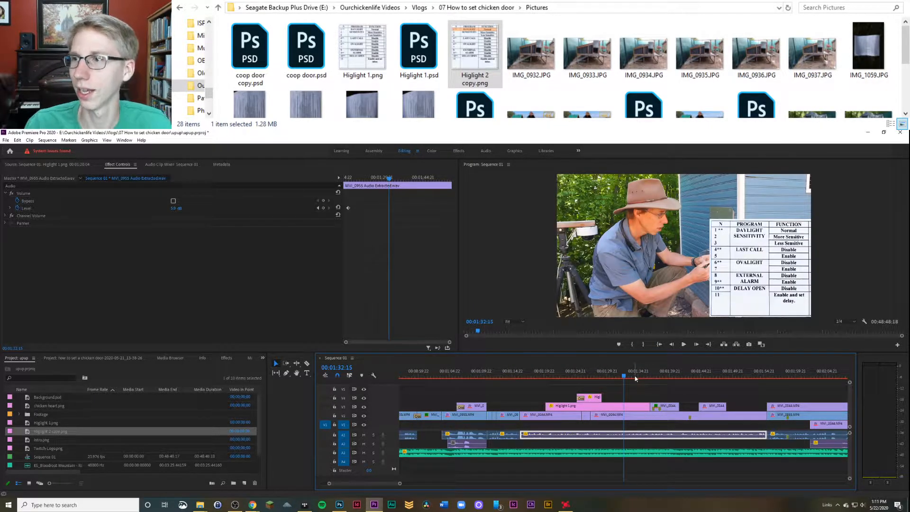
{"action": "left_click", "coordinate": [619, 405]}
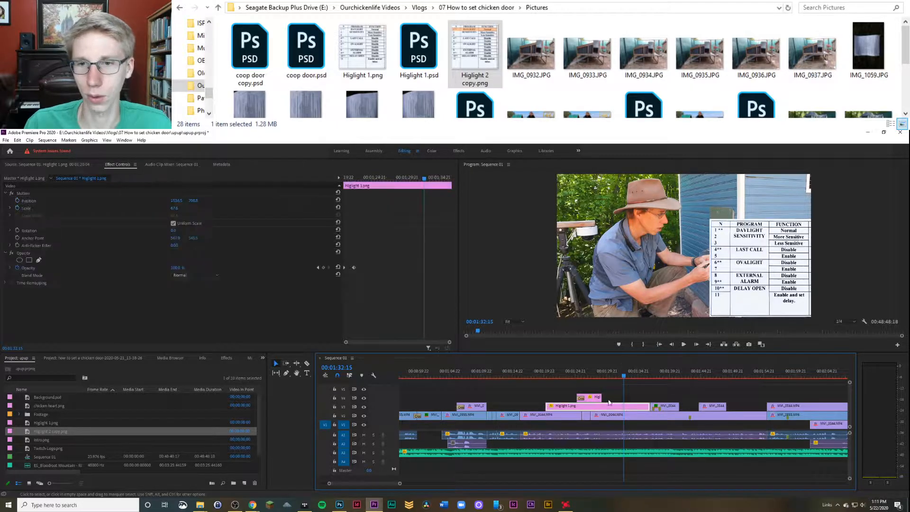
Step: Switch to Photoshop and move the orange highlight rectangle down to row 2, the More Sensitive row
{"action": "left_click", "coordinate": [340, 506]}
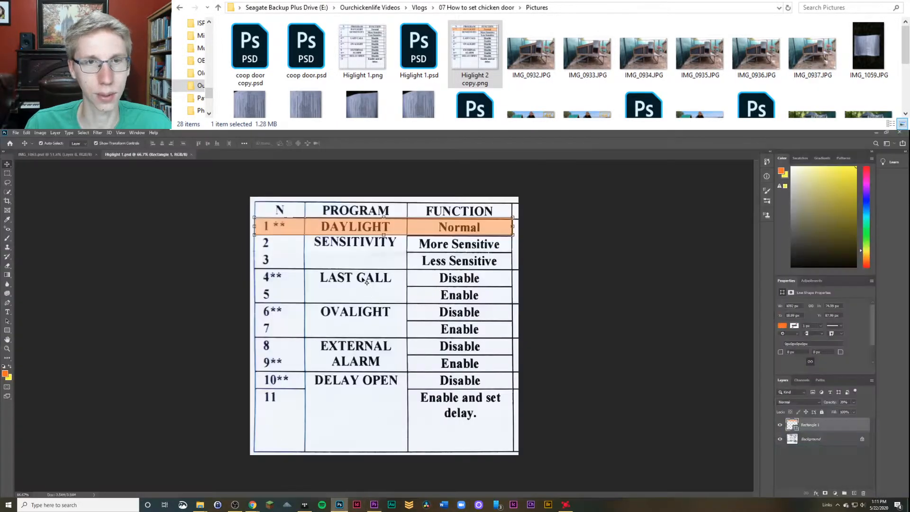
{"action": "left_click_drag", "start_coordinate": [358, 227], "coordinate": [357, 242]}
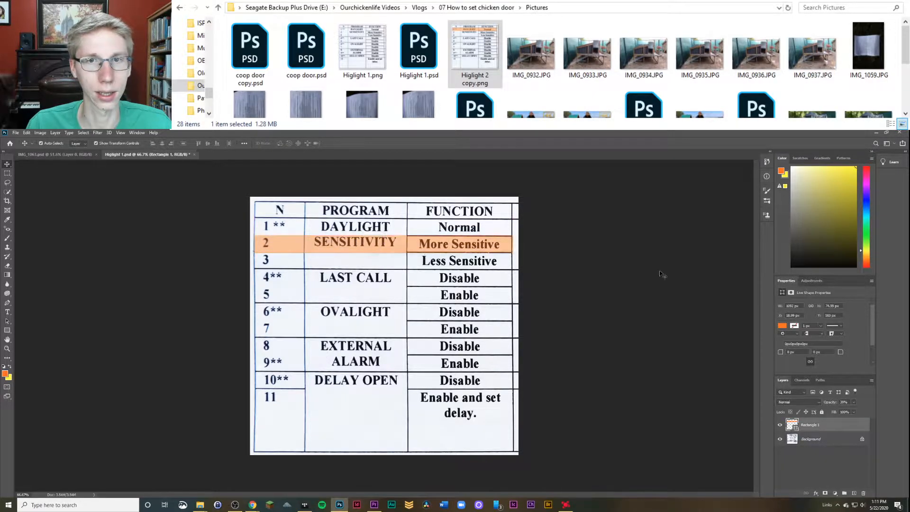
{"action": "left_click", "coordinate": [663, 275]}
Step: Save a copy of the table image in PNG format as "Higlight 3 copy.png" in the Pictures folder
{"action": "key", "text": "ctrl+alt+s"}
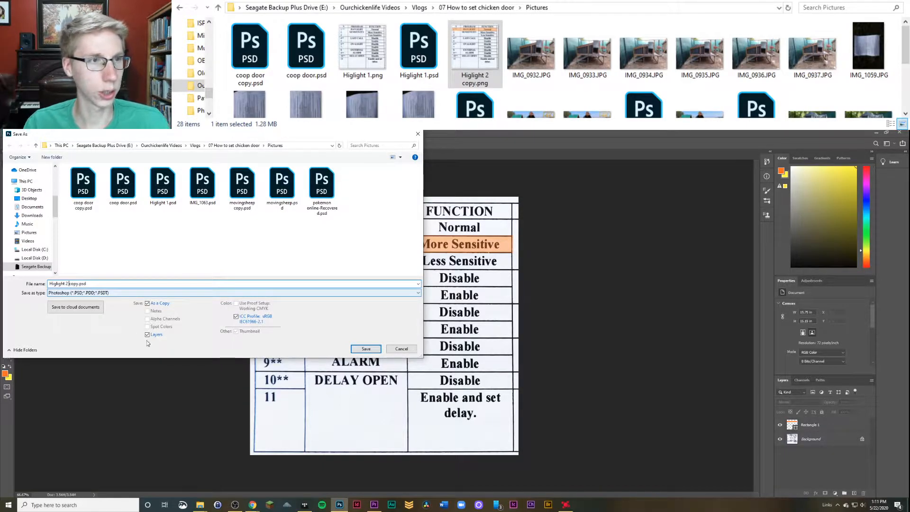
{"action": "left_click", "coordinate": [97, 293]}
{"action": "left_click", "coordinate": [67, 390]}
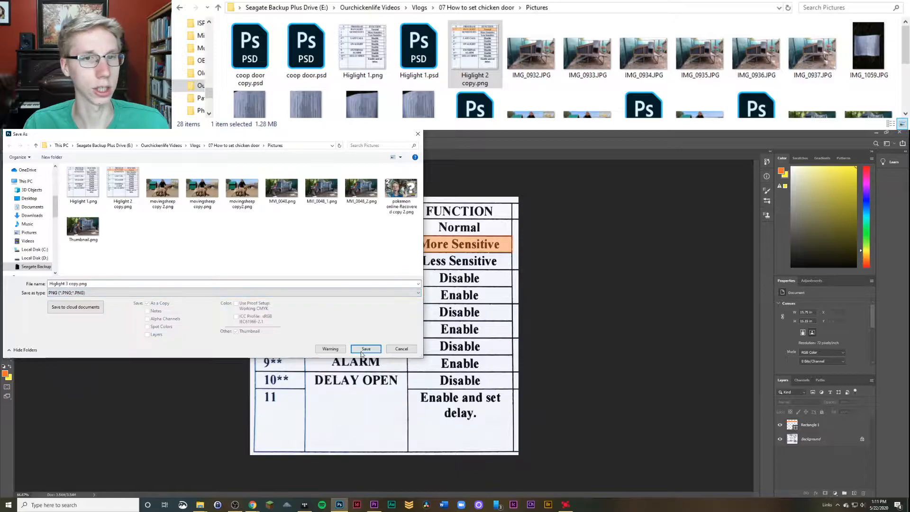
{"action": "left_click", "coordinate": [366, 351]}
{"action": "left_click", "coordinate": [495, 241]}
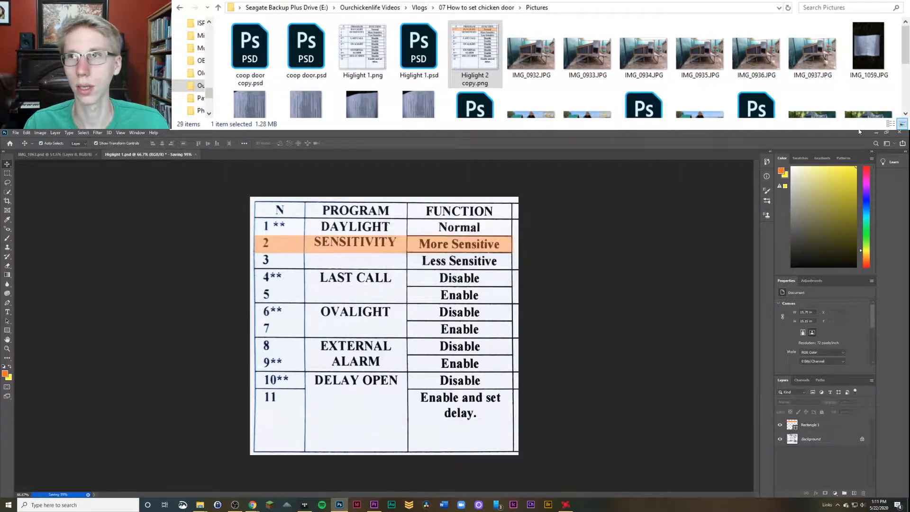
Step: Return to Premiere Pro and add Higlight 3 copy.png to the timeline directly after the Higlight 2 copy.png clip
{"action": "key", "text": "alt+Tab"}
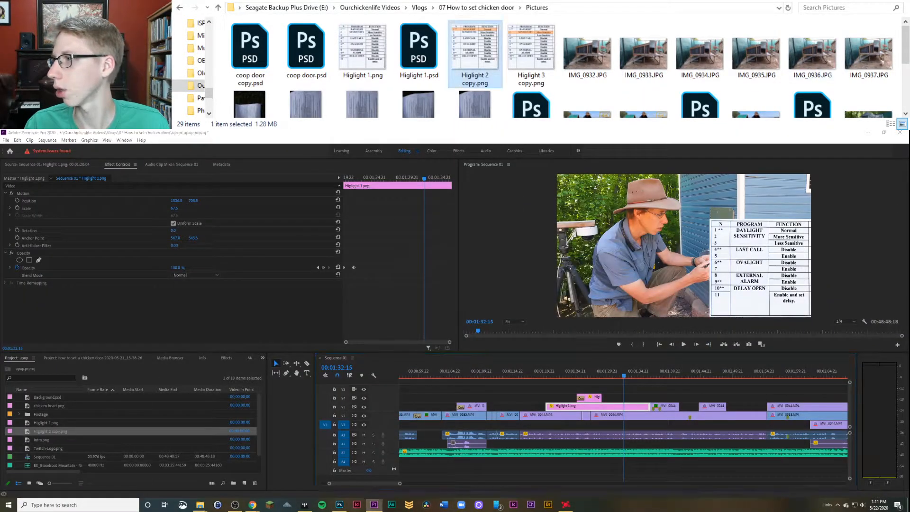
{"action": "left_click", "coordinate": [539, 51]}
{"action": "left_click_drag", "start_coordinate": [539, 51], "coordinate": [610, 396]}
Step: Apply the default transition at the cut between the Higlight 2 copy.png and Higlight 3 copy.png clips
{"action": "left_click", "coordinate": [601, 377]}
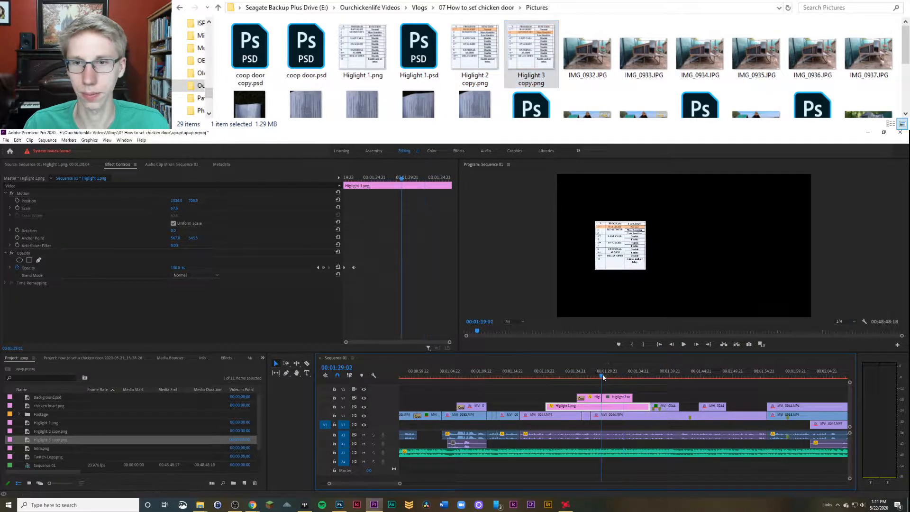
{"action": "right_click", "coordinate": [606, 396]}
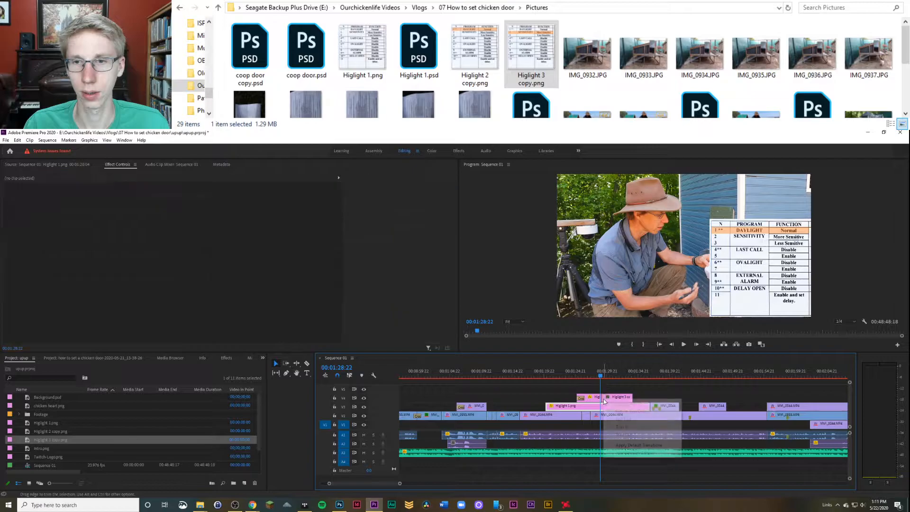
{"action": "left_click", "coordinate": [631, 446]}
Step: Paste only the copied Motion attributes onto the Higlight 3 copy.png clip
{"action": "left_click", "coordinate": [614, 397]}
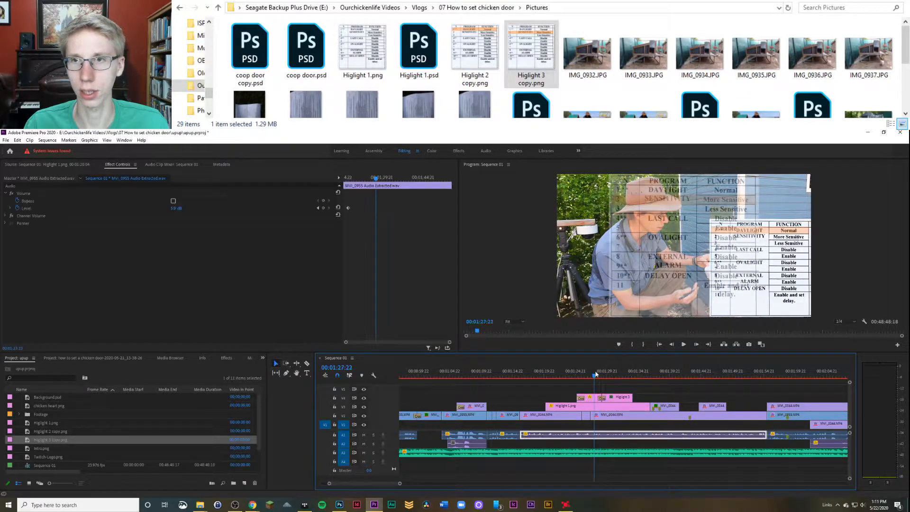
{"action": "key", "text": "Up"}
{"action": "right_click", "coordinate": [613, 397]}
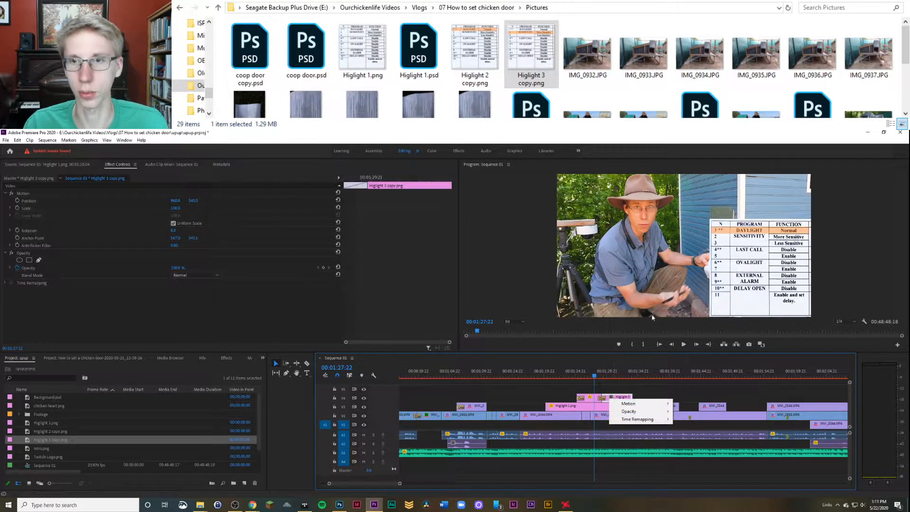
{"action": "key", "text": "Escape"}
{"action": "right_click", "coordinate": [625, 401]}
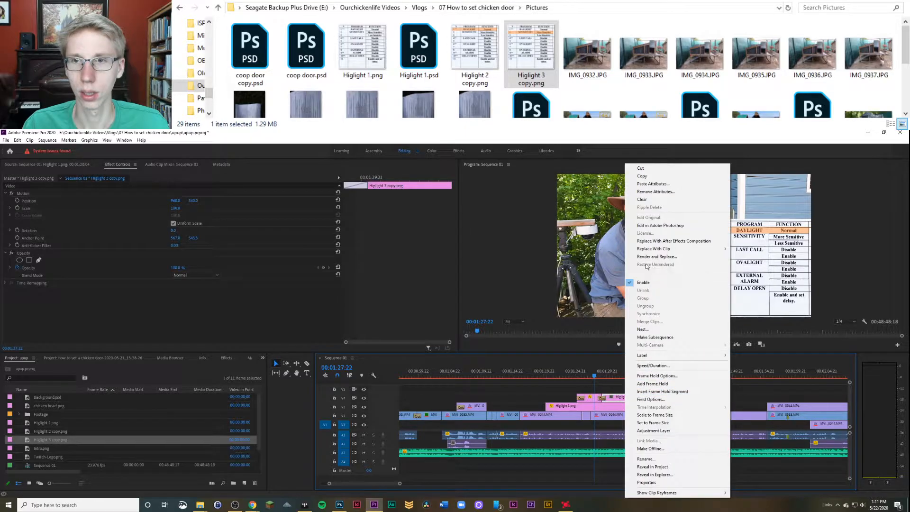
{"action": "left_click", "coordinate": [655, 184]}
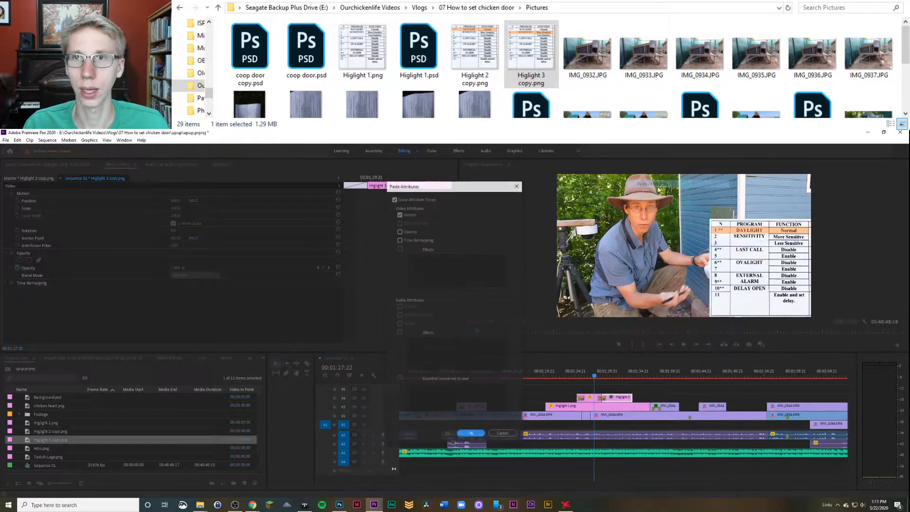
{"action": "left_click", "coordinate": [469, 435]}
Step: Move the Higlight 3 copy.png clip to start near 00:01:31 and extend Higlight 2 copy.png to meet it with a default transition
{"action": "key", "text": "space"}
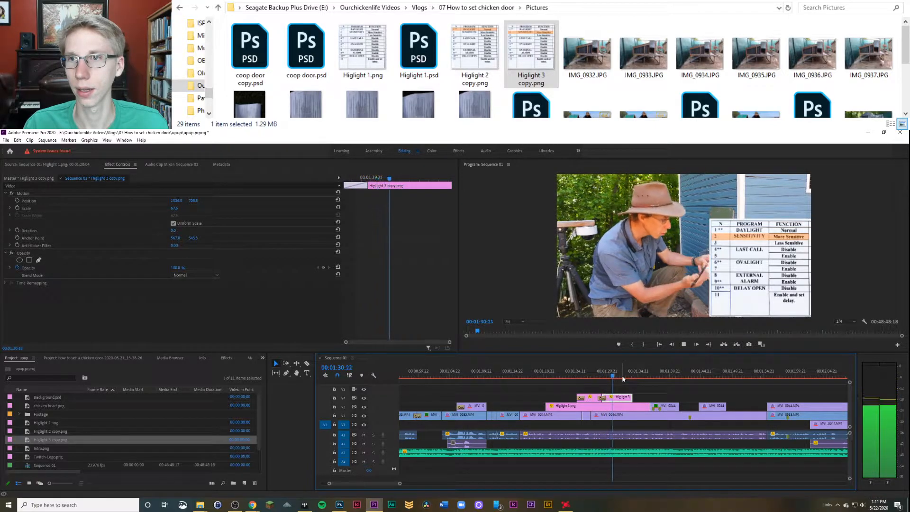
{"action": "key", "text": "space"}
{"action": "left_click_drag", "start_coordinate": [619, 377], "coordinate": [614, 398]}
{"action": "left_click", "coordinate": [616, 390]}
{"action": "right_click", "coordinate": [614, 398]}
{"action": "left_click", "coordinate": [609, 434]}
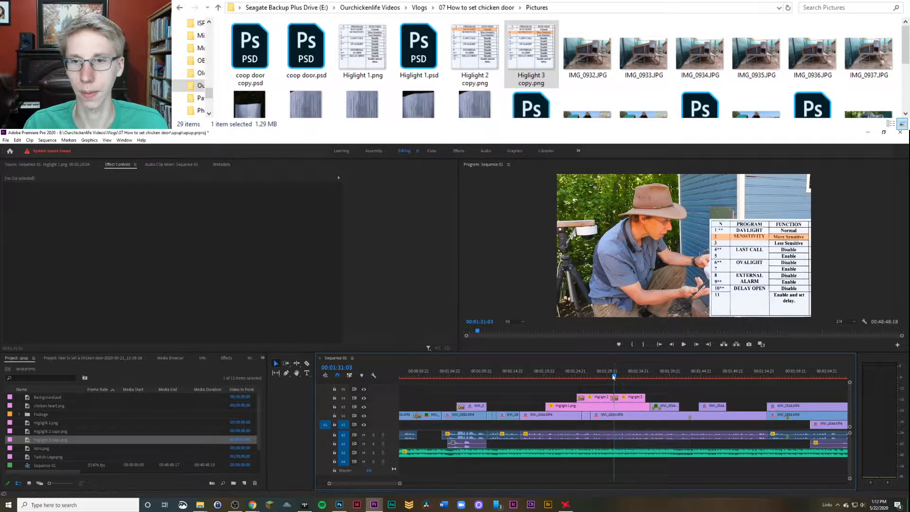
Step: Play through the highlighted section and trim the end of the Higlight 3 copy.png clip to 00:01:33:21
{"action": "left_click", "coordinate": [602, 377]}
{"action": "key", "text": "space"}
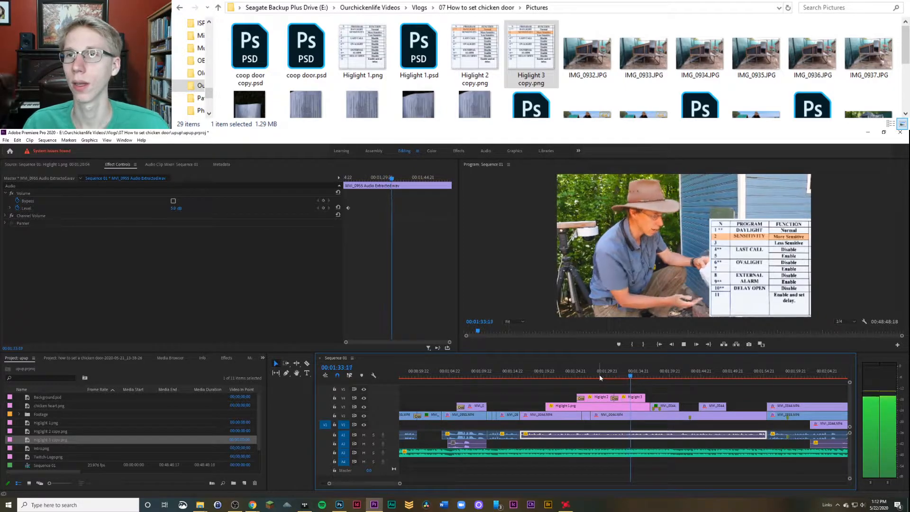
{"action": "key", "text": "space"}
{"action": "left_click", "coordinate": [636, 377]}
{"action": "left_click_drag", "start_coordinate": [635, 377], "coordinate": [632, 398]}
{"action": "left_click", "coordinate": [642, 400]}
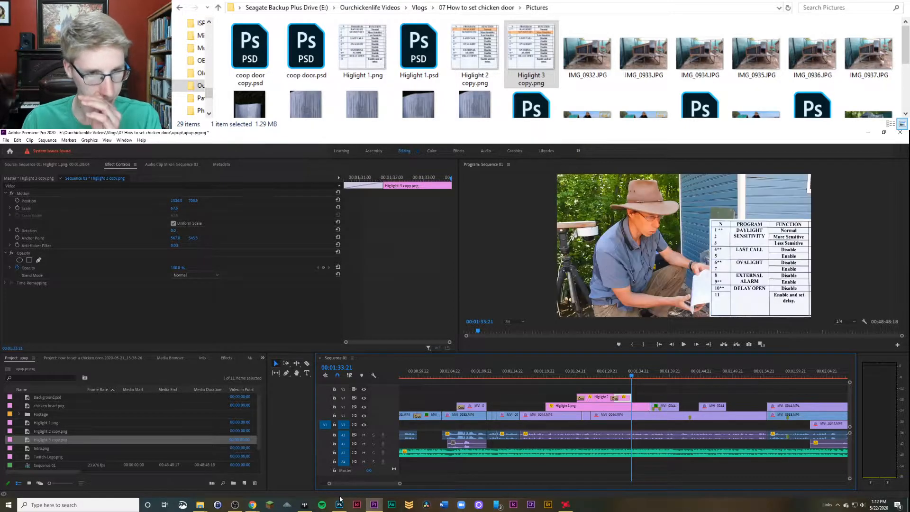
Step: Switch to Photoshop and move the orange highlight rectangle down to row 3, the Less Sensitive row
{"action": "left_click", "coordinate": [346, 506]}
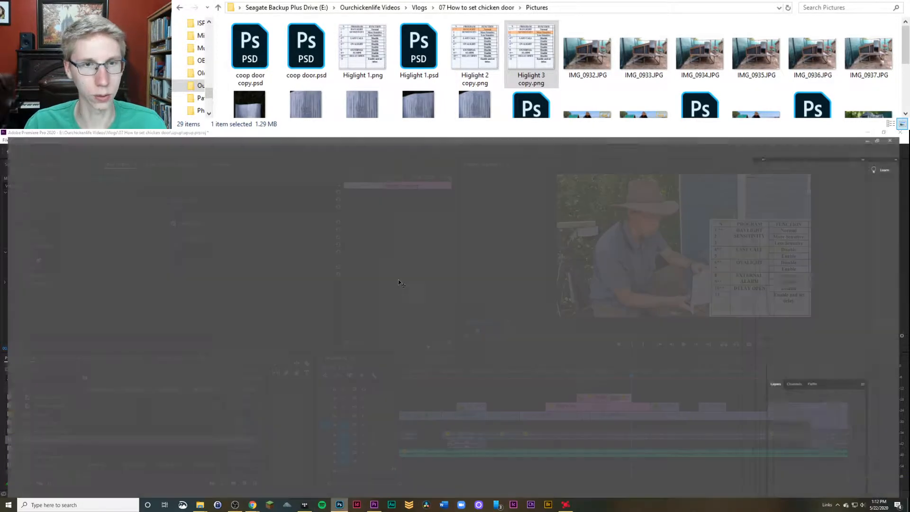
{"action": "left_click_drag", "start_coordinate": [371, 251], "coordinate": [370, 268]}
{"action": "left_click", "coordinate": [365, 304]}
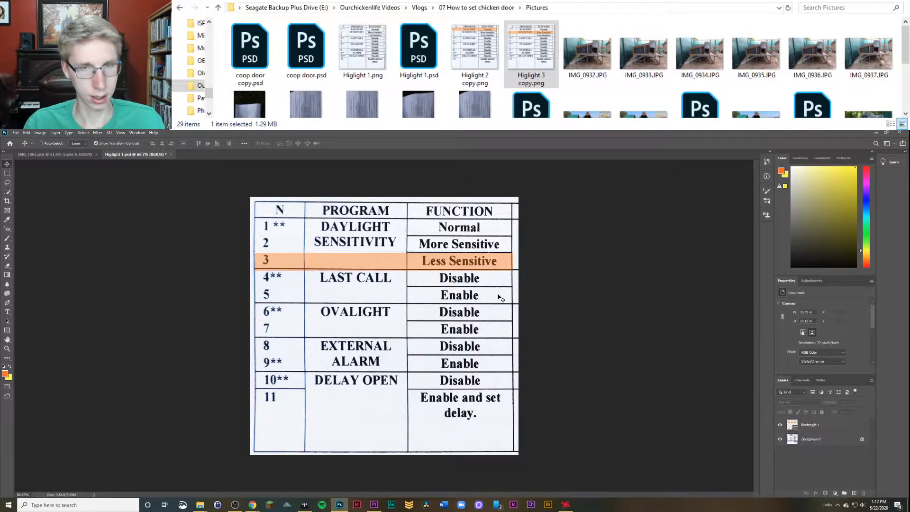
Step: Save a PNG copy of the row 3 highlight table as Higlight 4 copy.png in the Pictures folder
{"action": "key", "text": "ctrl+alt+s"}
{"action": "left_click", "coordinate": [211, 292]}
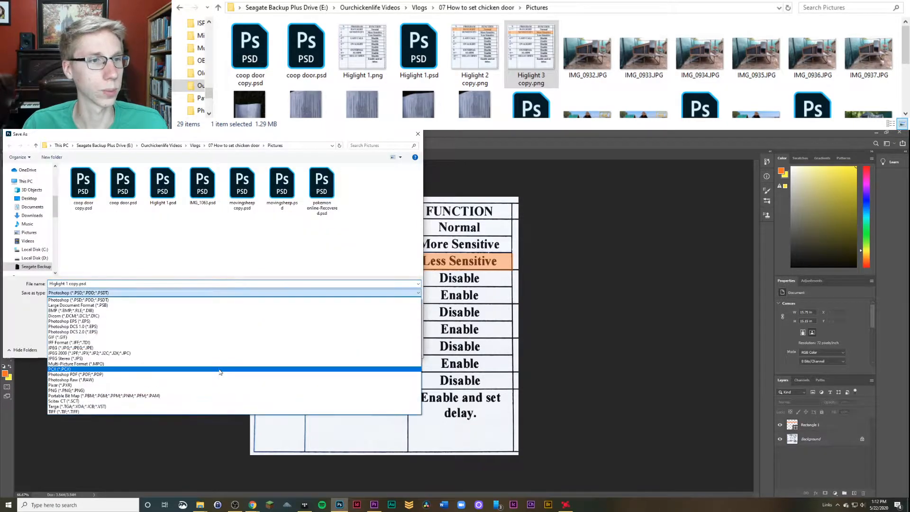
{"action": "left_click", "coordinate": [219, 375]}
{"action": "left_click", "coordinate": [67, 283]}
{"action": "key", "text": "ctrl+a"}
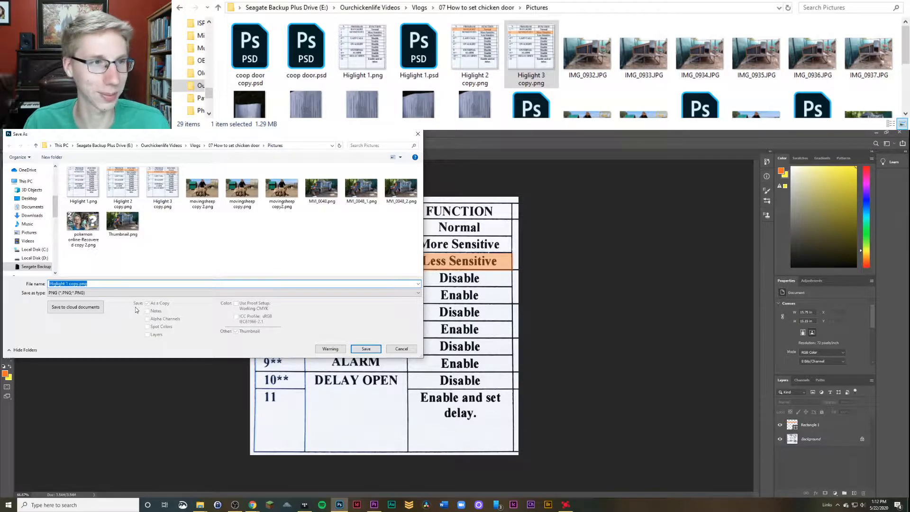
{"action": "left_click", "coordinate": [68, 283]}
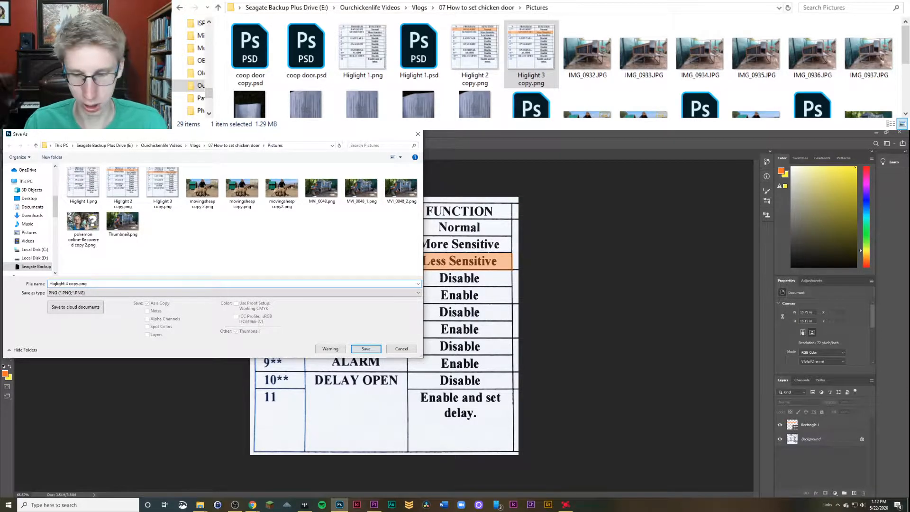
{"action": "key", "text": "Return"}
{"action": "key", "text": "Return"}
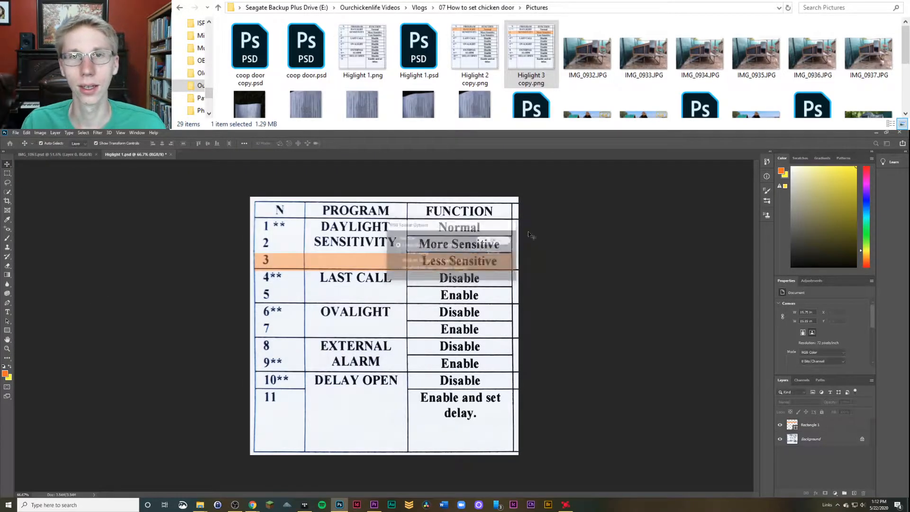
Step: Switch to Premiere Pro, place Higlight 4 copy.png right after Higlight 3 copy.png, and paste only the Motion attributes onto it
{"action": "left_click", "coordinate": [875, 132]}
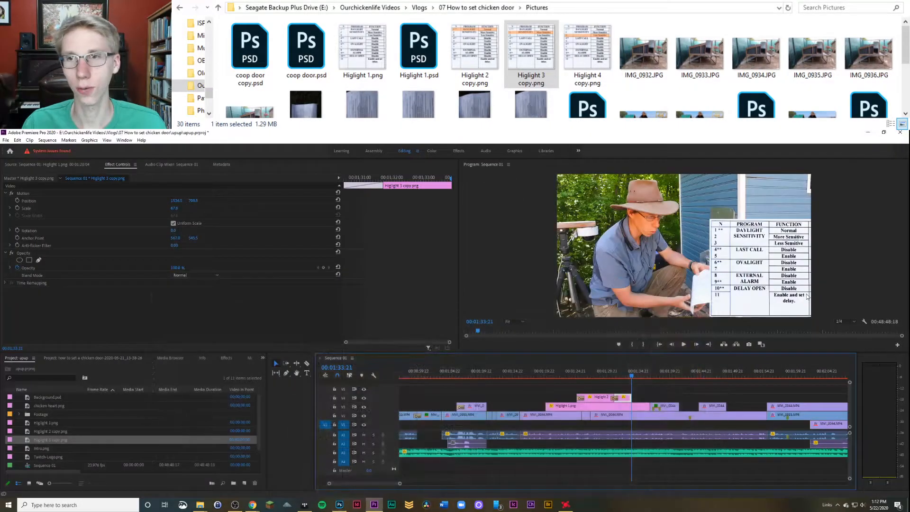
{"action": "left_click_drag", "start_coordinate": [588, 53], "coordinate": [654, 397]}
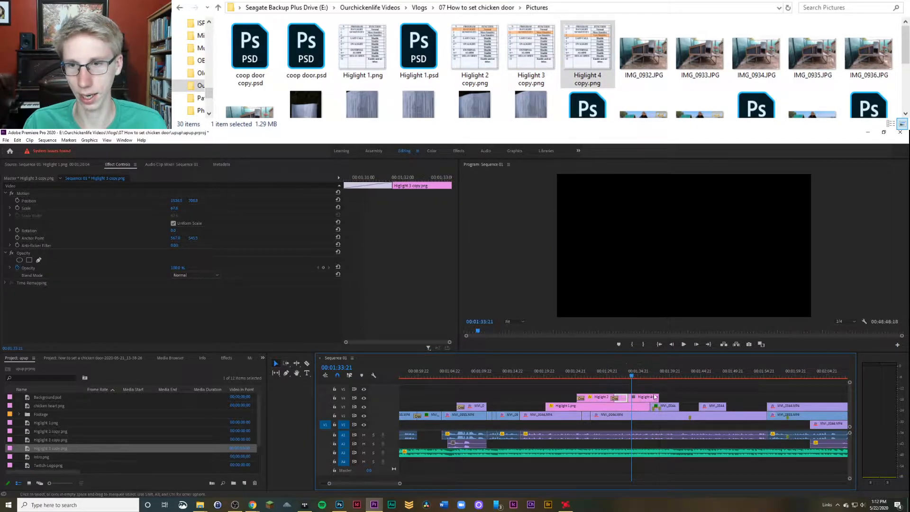
{"action": "right_click", "coordinate": [642, 397]}
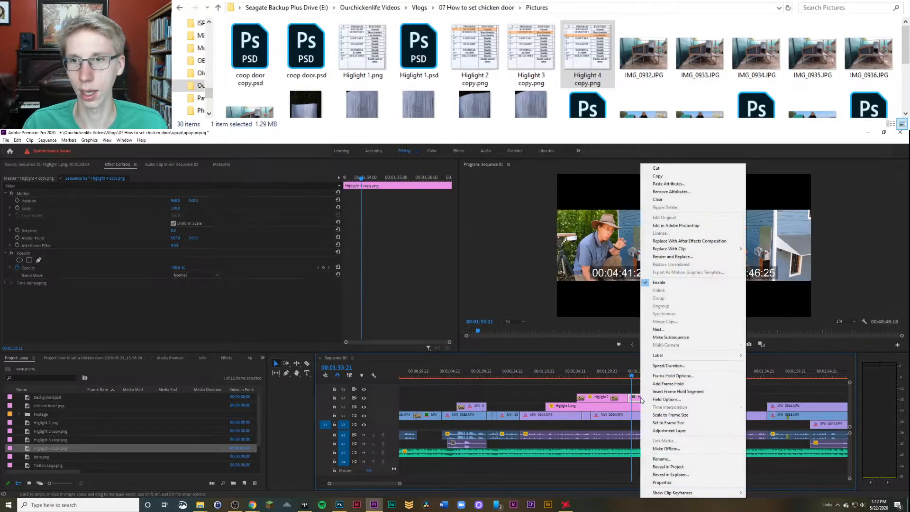
{"action": "left_click", "coordinate": [669, 184]}
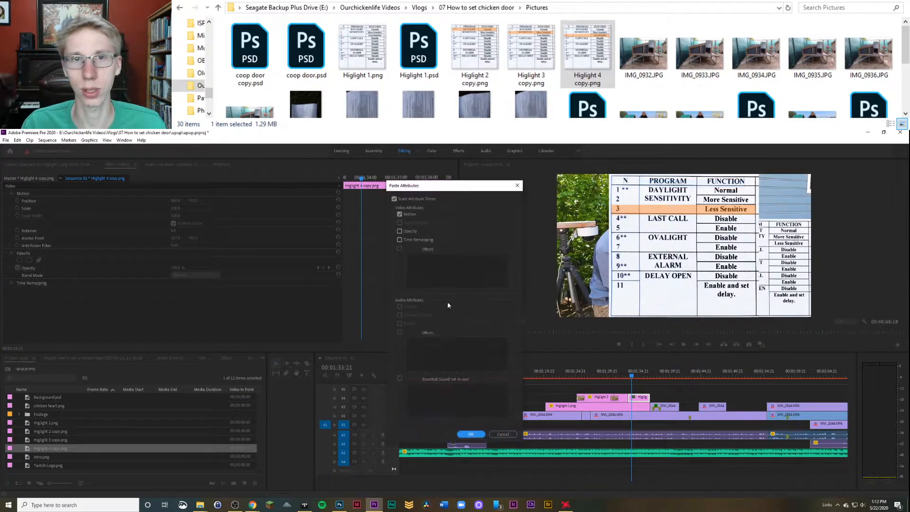
{"action": "left_click", "coordinate": [472, 434]}
Step: Apply the default transition between Higlight 3 copy.png and Higlight 4 copy.png and play across it
{"action": "left_click_drag", "start_coordinate": [650, 376], "coordinate": [624, 377]}
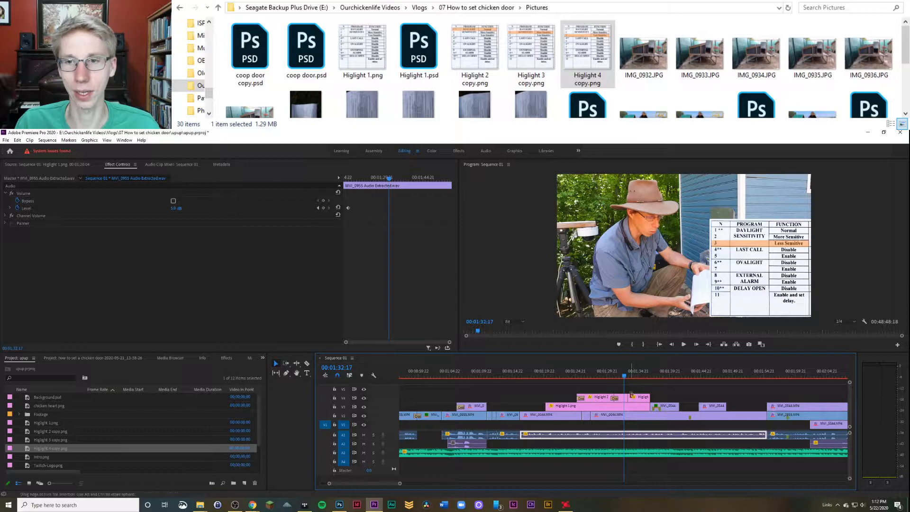
{"action": "right_click", "coordinate": [632, 395]}
{"action": "left_click", "coordinate": [609, 374]}
{"action": "key", "text": "space"}
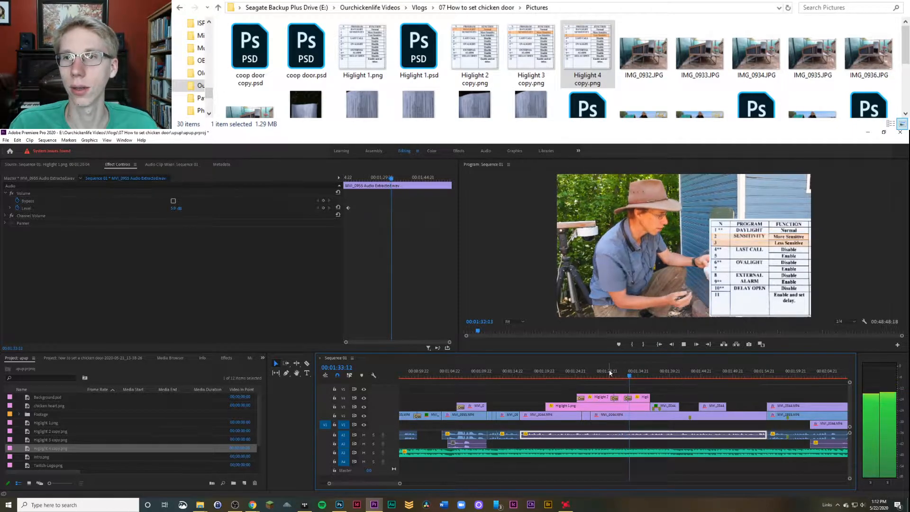
{"action": "left_click", "coordinate": [635, 376]}
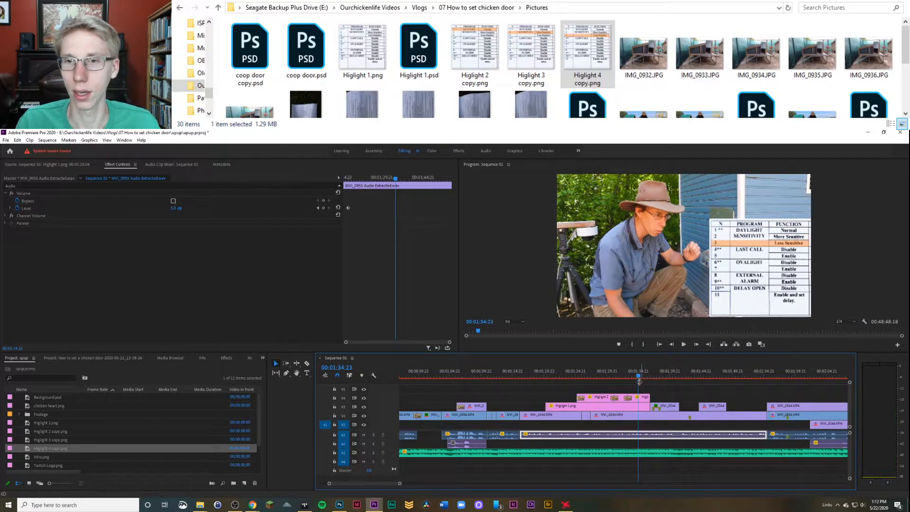
Step: Trim the ends of Higlight 4 copy.png and Higlight 1.png to about 00:01:34 and apply default transitions to both ends
{"action": "mouse_move", "coordinate": [649, 407]}
{"action": "left_mouse_down"}
{"action": "mouse_move", "coordinate": [632, 407]}
{"action": "mouse_move", "coordinate": [634, 398]}
{"action": "left_mouse_up"}
{"action": "right_click", "coordinate": [635, 398]}
{"action": "left_click", "coordinate": [663, 445]}
{"action": "right_click", "coordinate": [630, 407]}
{"action": "left_click", "coordinate": [664, 454]}
Step: Play back the highlighted table section and the footage following it to about 00:02:09
{"action": "left_click", "coordinate": [633, 377]}
{"action": "key", "text": "space"}
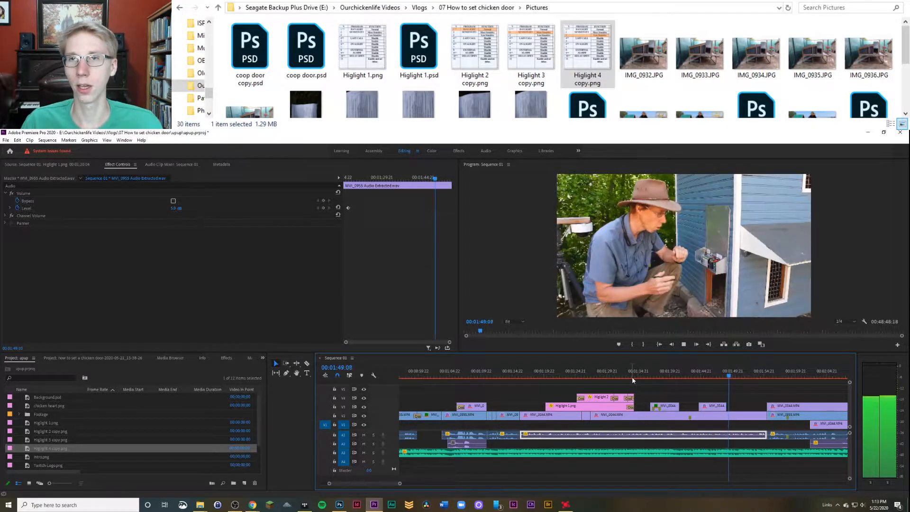
{"action": "left_click", "coordinate": [598, 377]}
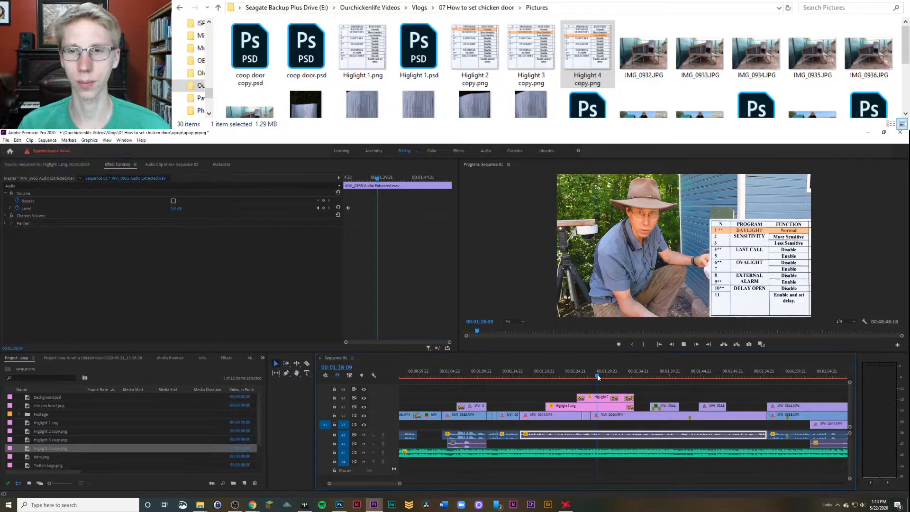
{"action": "key", "text": "space"}
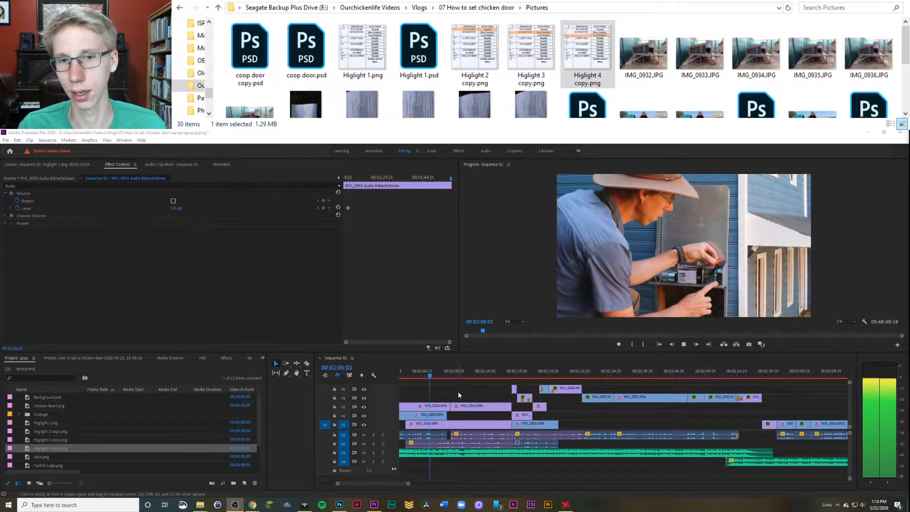
{"action": "left_click", "coordinate": [685, 345]}
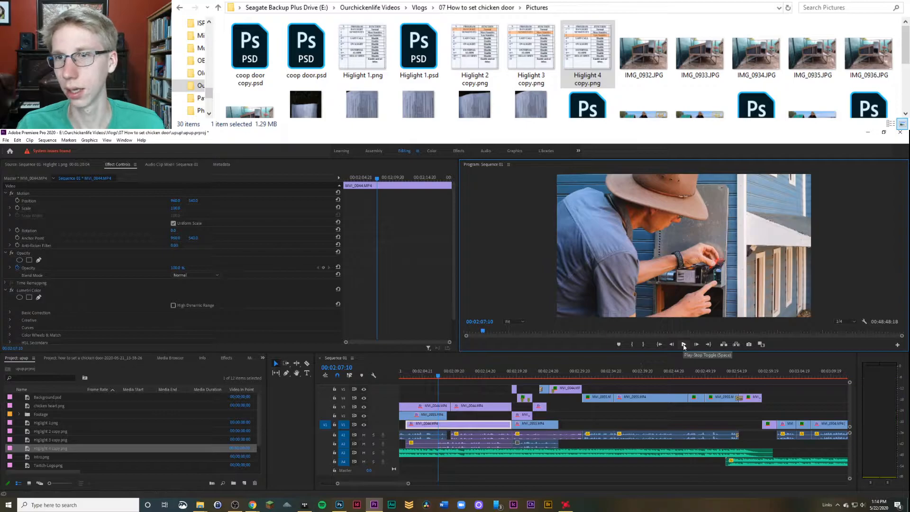
{"action": "left_click", "coordinate": [684, 345]}
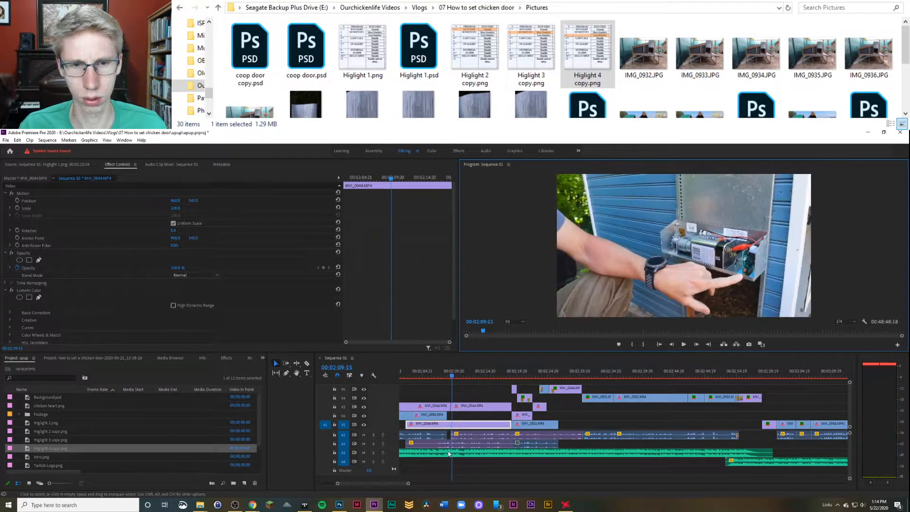
Step: Delete the extra audio clips on track A2 around 00:02:09 and check the playback from there
{"action": "left_click", "coordinate": [425, 447]}
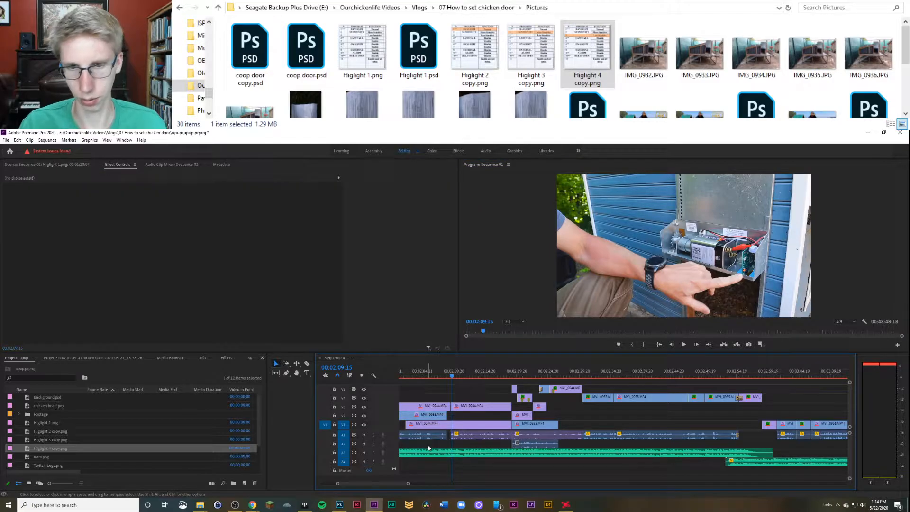
{"action": "key", "text": "space"}
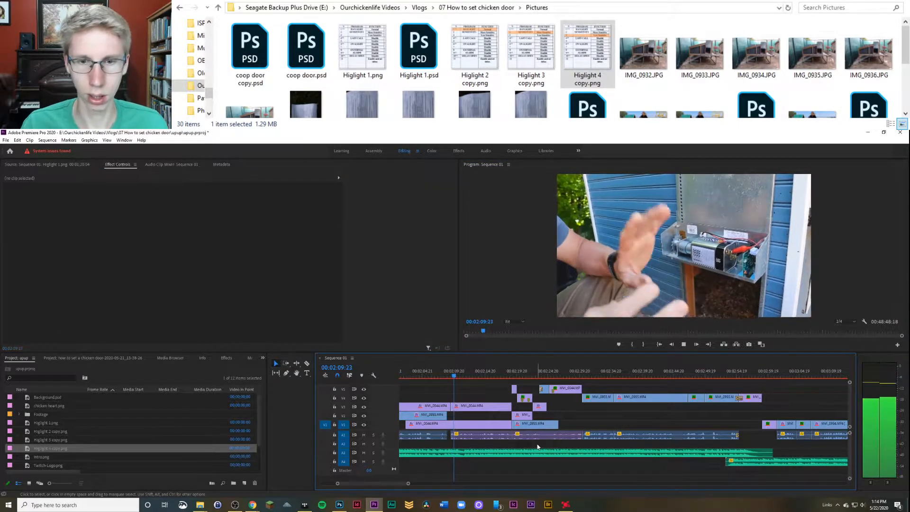
{"action": "key", "text": "space"}
{"action": "key", "text": "d"}
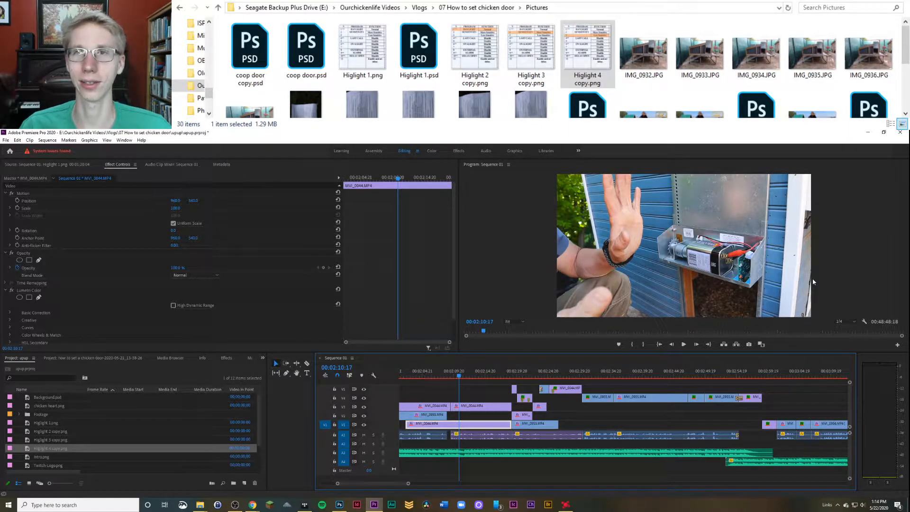
{"action": "left_click", "coordinate": [460, 1]}
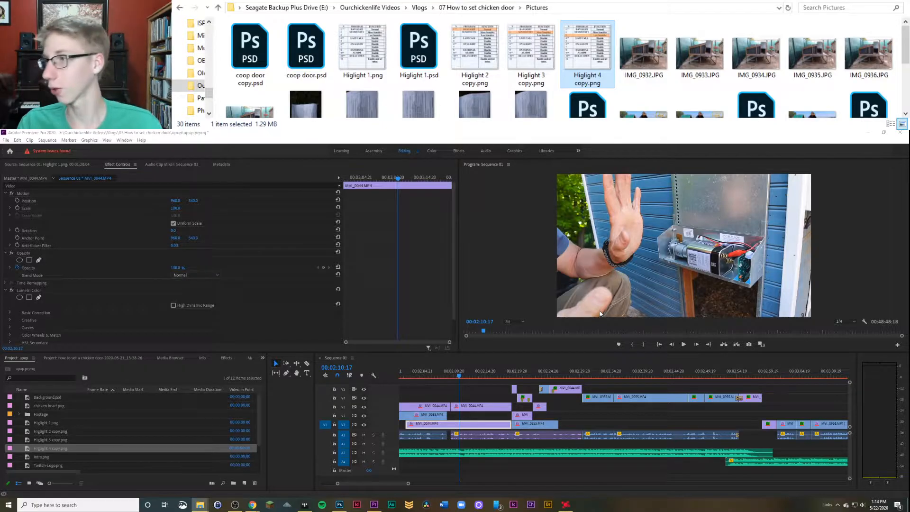
{"action": "key", "text": "alt+Tab"}
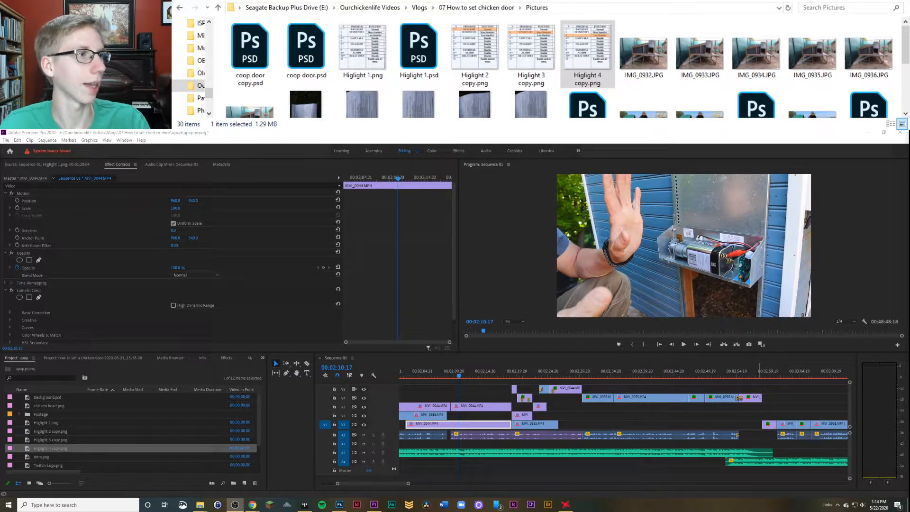
{"action": "key", "text": "alt+Tab"}
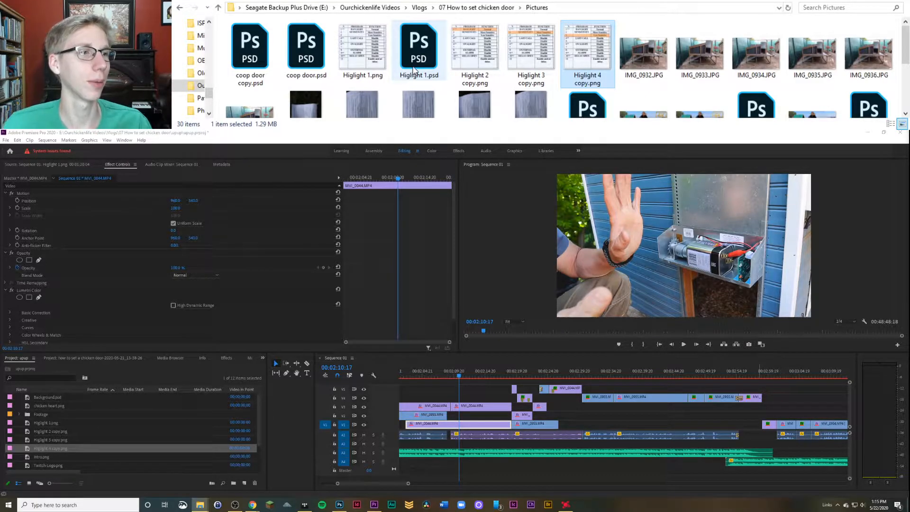
{"action": "key", "text": "alt+Tab"}
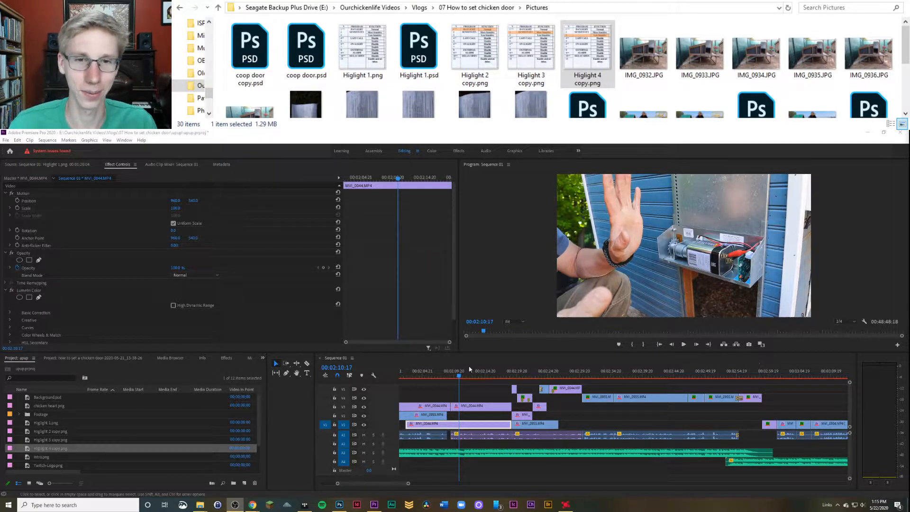
Step: Scrub and play the footage between about 00:01:54 and 00:02:28 to find where the next table setting is discussed
{"action": "left_click_drag", "start_coordinate": [477, 373], "coordinate": [490, 364]}
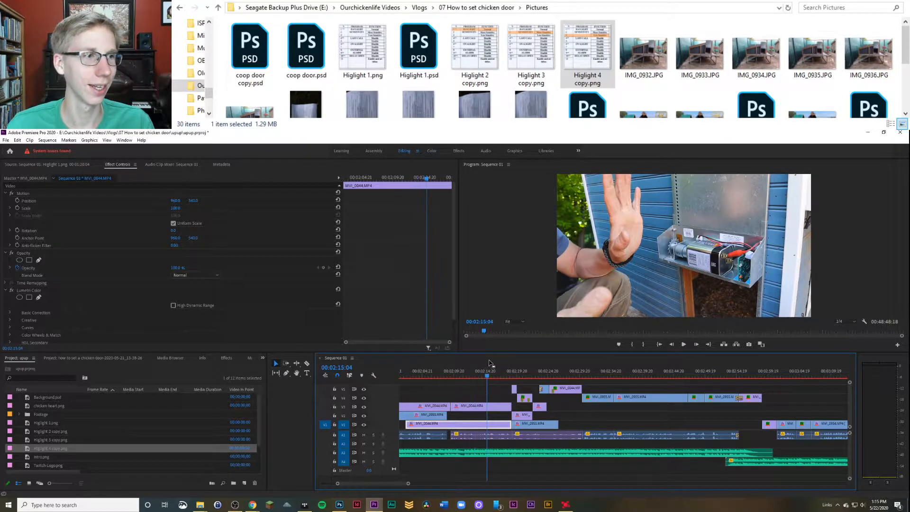
{"action": "left_click", "coordinate": [506, 376]}
{"action": "left_click_drag", "start_coordinate": [507, 376], "coordinate": [538, 374]}
{"action": "key", "text": "space"}
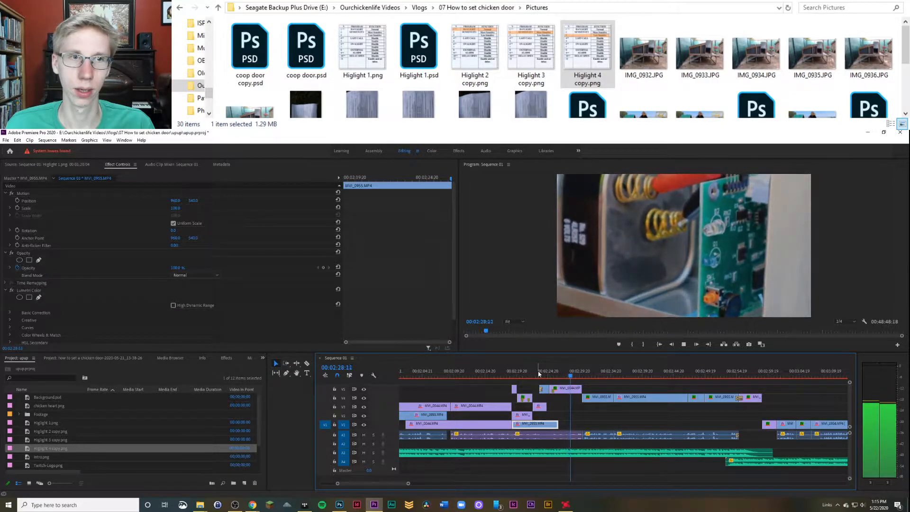
{"action": "left_click_drag", "start_coordinate": [540, 374], "coordinate": [463, 406]}
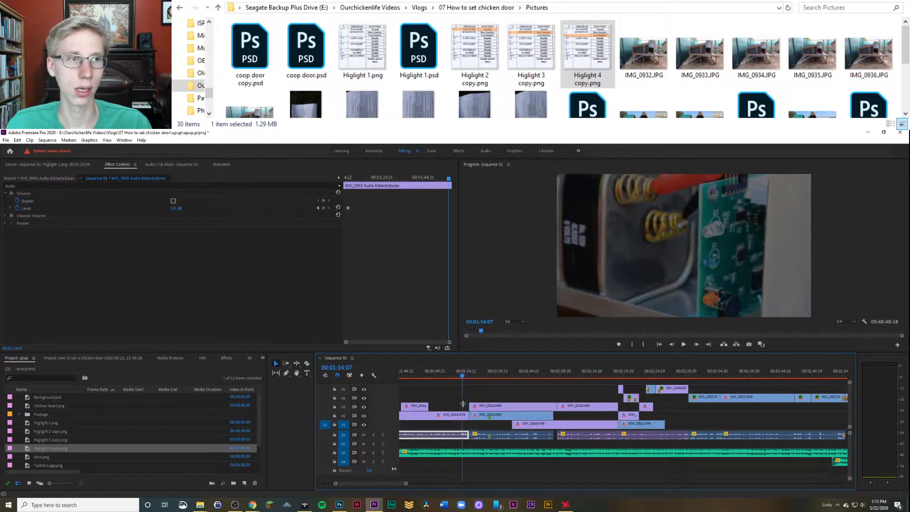
{"action": "left_click_drag", "start_coordinate": [466, 380], "coordinate": [508, 402]}
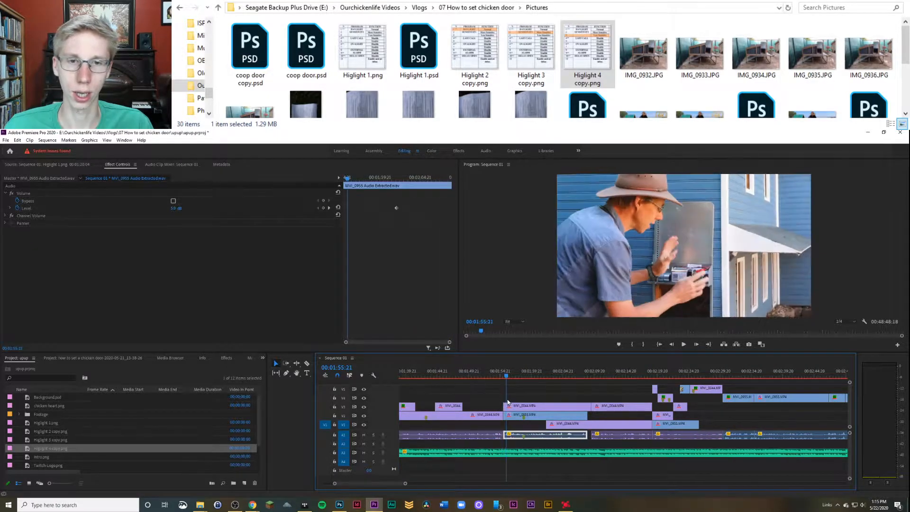
{"action": "key", "text": "space"}
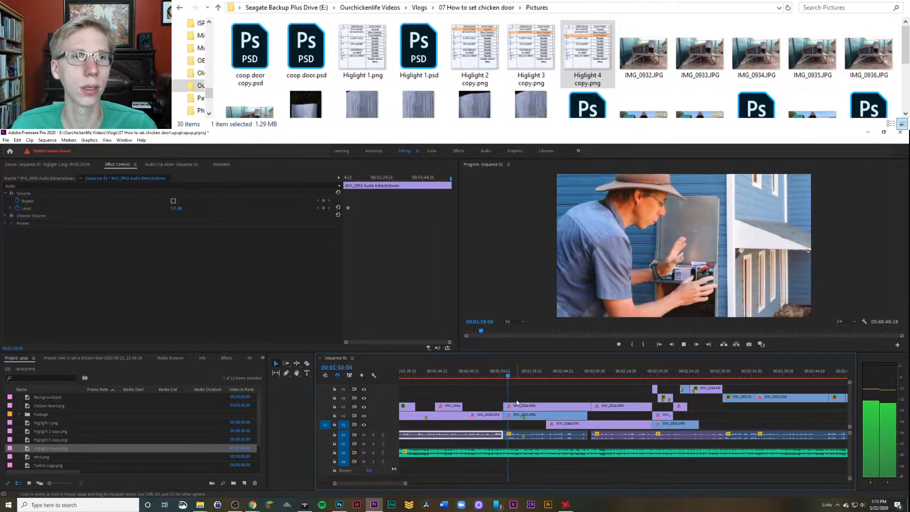
{"action": "left_click", "coordinate": [537, 378]}
{"action": "left_click_drag", "start_coordinate": [537, 378], "coordinate": [593, 387]}
{"action": "key", "text": "space"}
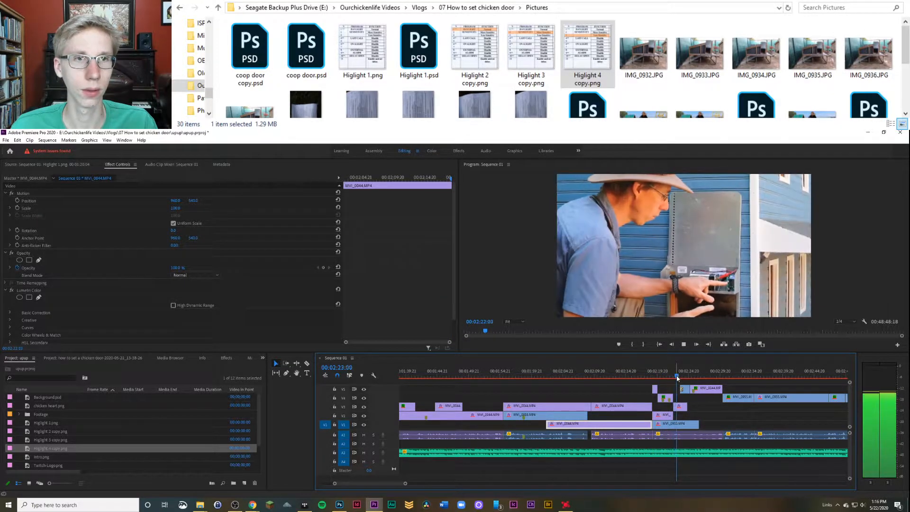
{"action": "key", "text": "space"}
{"action": "left_click_drag", "start_coordinate": [686, 379], "coordinate": [683, 376]}
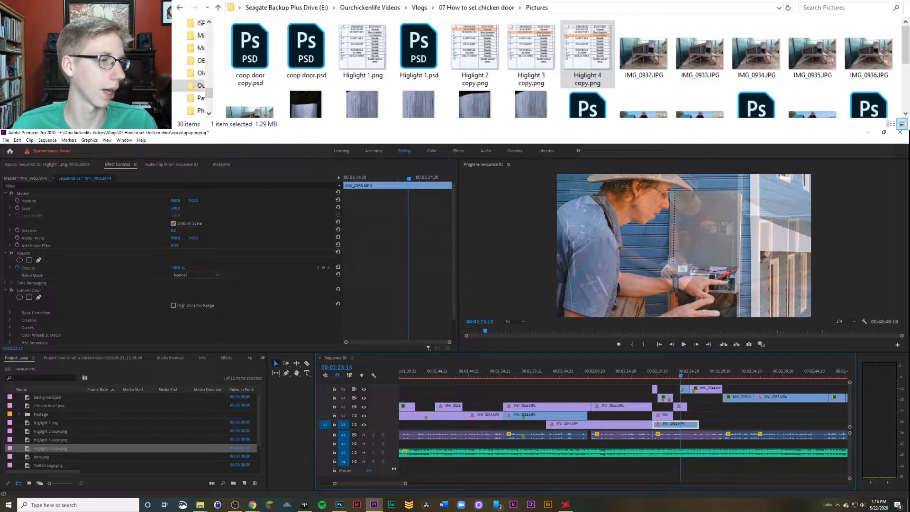
Step: Switch to Photoshop, align the orange highlight rectangle with row 4, Last Call Disable, and save Higlight 1.psd
{"action": "key", "text": "alt+Tab"}
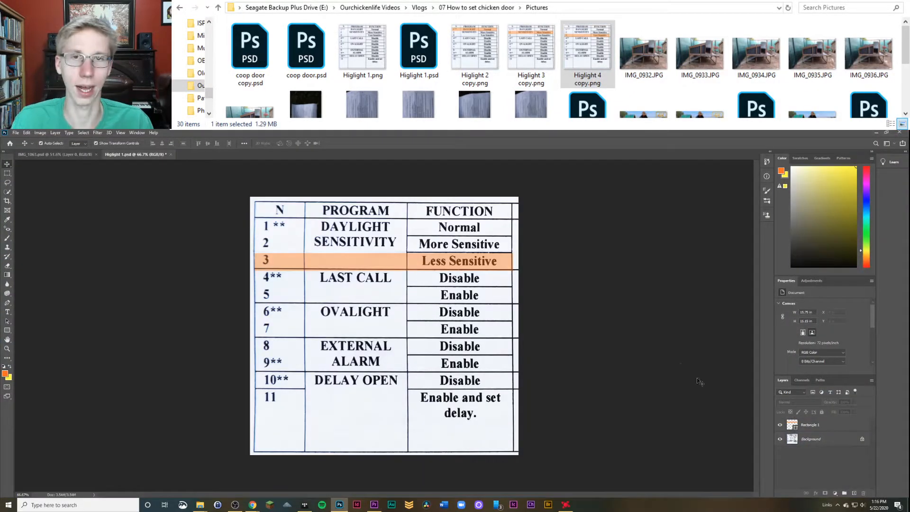
{"action": "left_click_drag", "start_coordinate": [403, 256], "coordinate": [388, 279]}
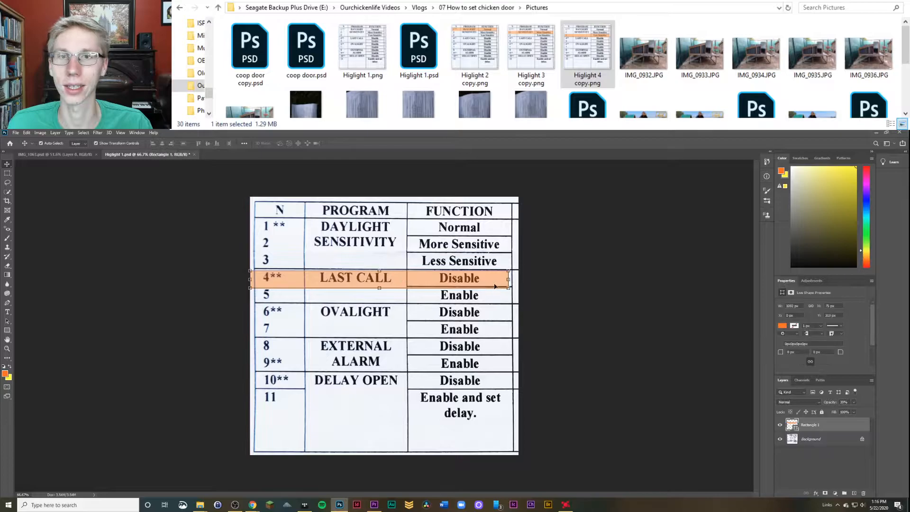
{"action": "left_click_drag", "start_coordinate": [494, 286], "coordinate": [572, 280]}
{"action": "left_click", "coordinate": [571, 280]}
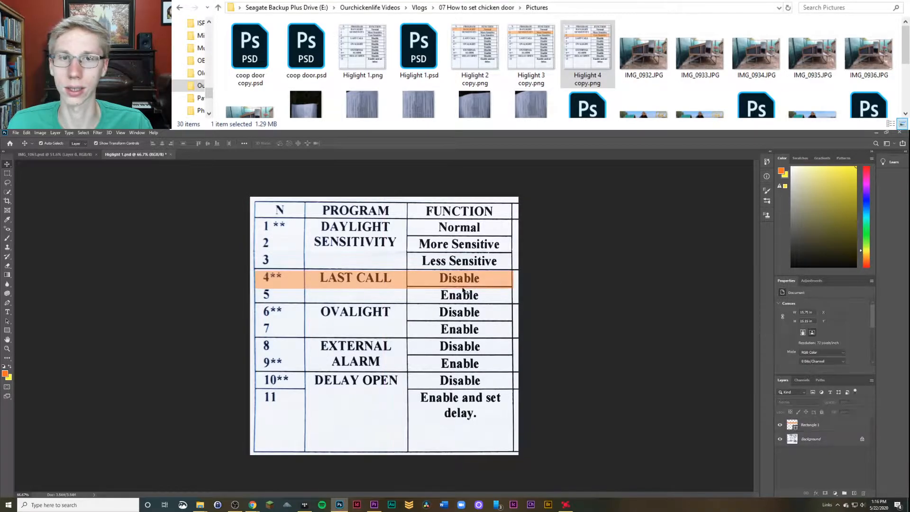
{"action": "left_click", "coordinate": [363, 283]}
{"action": "left_click_drag", "start_coordinate": [364, 281], "coordinate": [363, 279]}
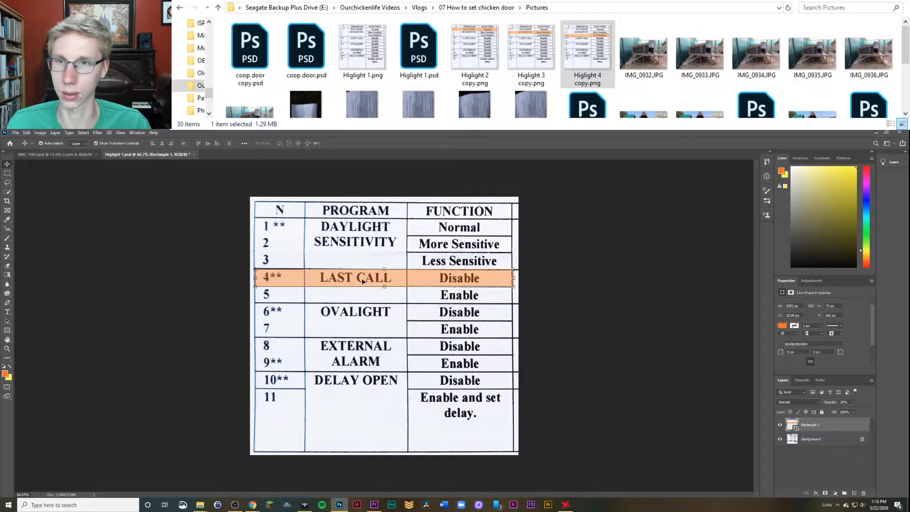
{"action": "left_click", "coordinate": [619, 259]}
{"action": "key", "text": "ctrl+s"}
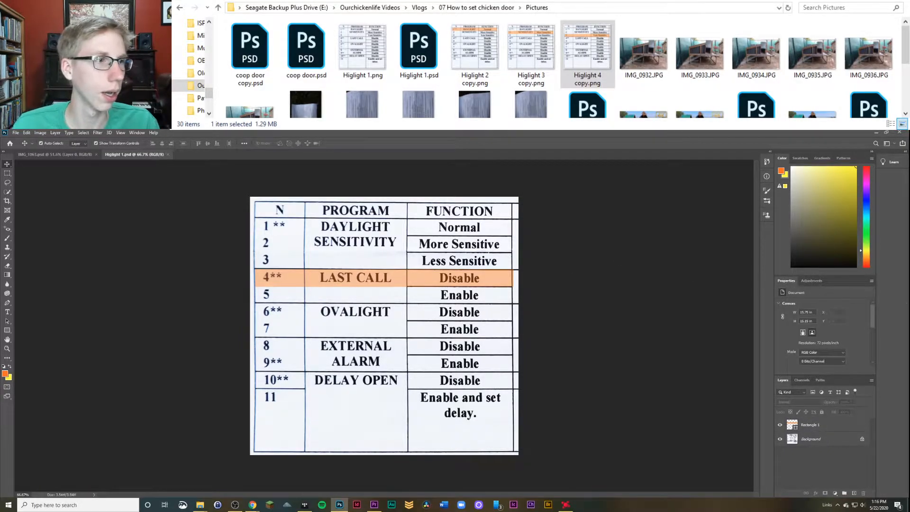
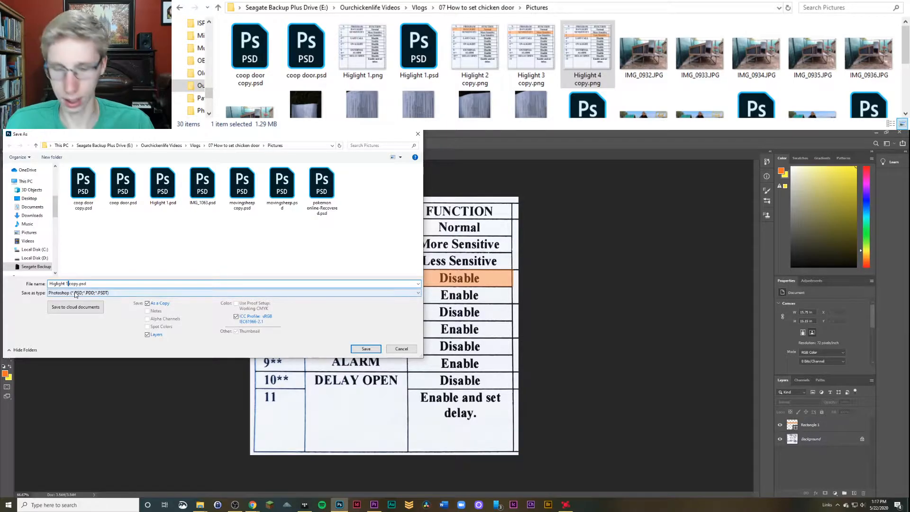
Step: Save a PNG copy of the table with row 4 highlighted as Higlight 5 copy.png, using the large file size option
{"action": "key", "text": "BackSpace"}
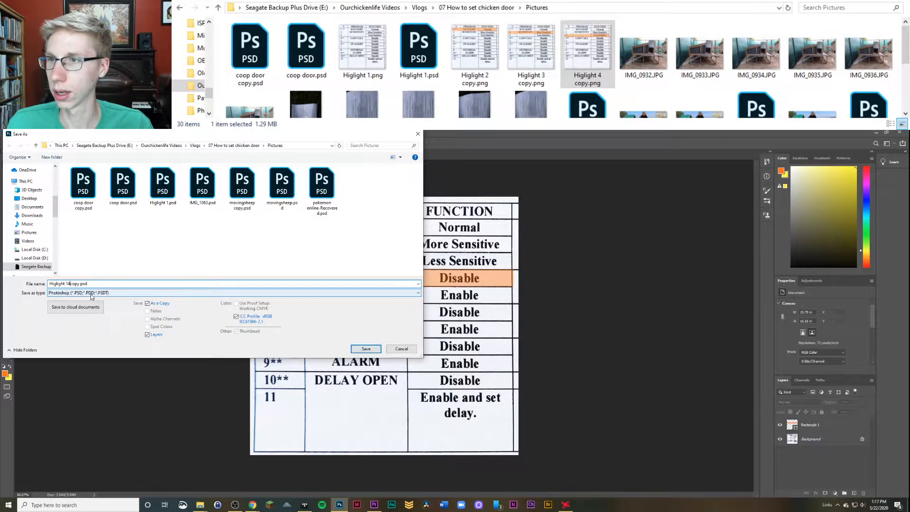
{"action": "left_click", "coordinate": [92, 297]}
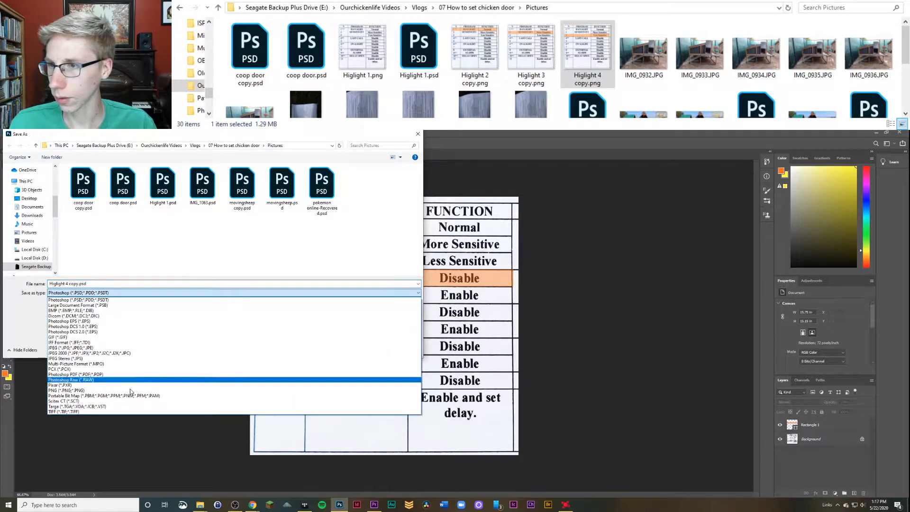
{"action": "left_click", "coordinate": [92, 392]}
{"action": "left_click", "coordinate": [366, 349]}
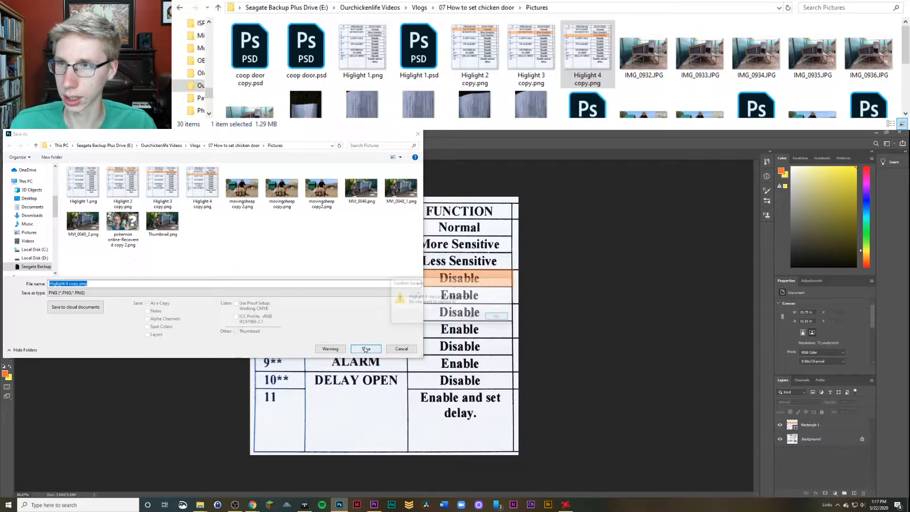
{"action": "left_click", "coordinate": [496, 316]}
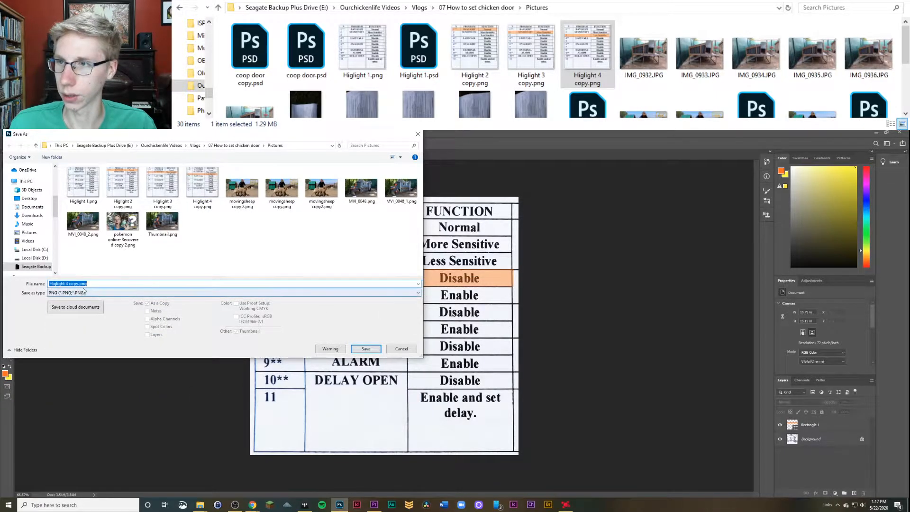
{"action": "left_click", "coordinate": [72, 283]}
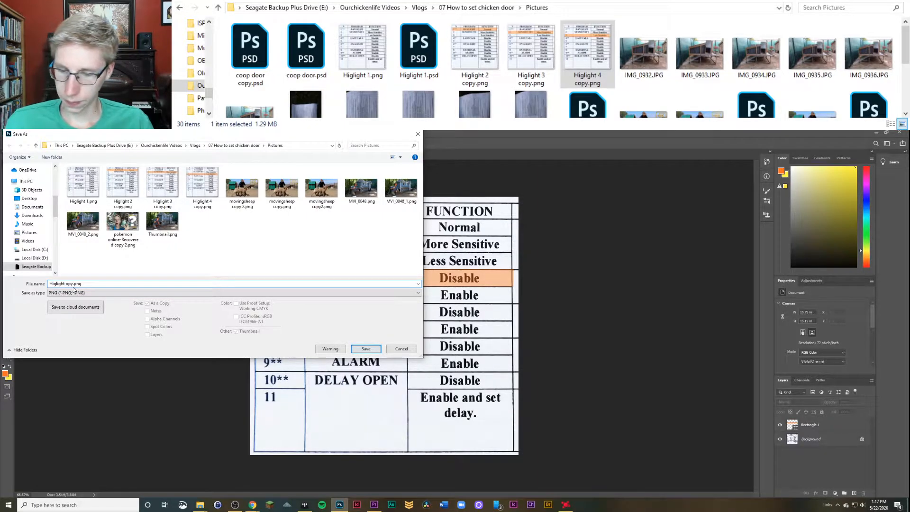
{"action": "key", "text": "Return"}
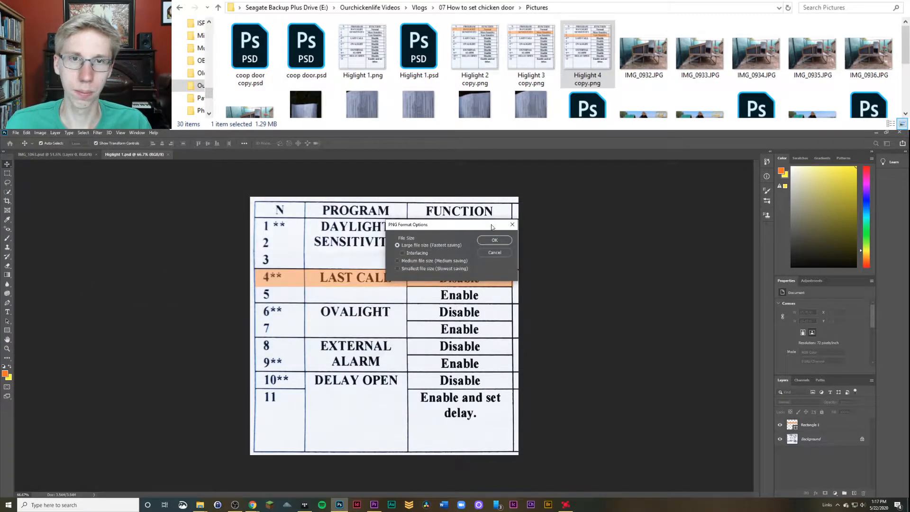
{"action": "left_click", "coordinate": [494, 241]}
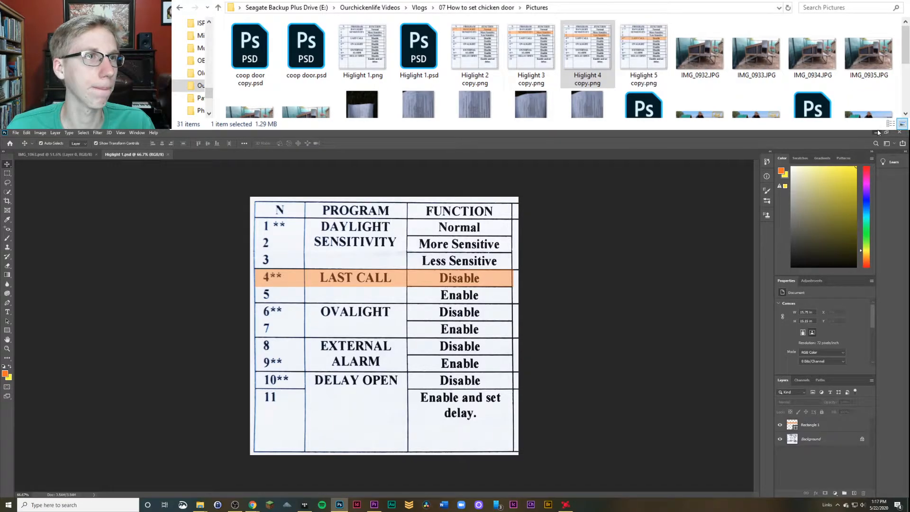
Step: Switch to Premiere Pro, place Higlight 5 copy.png above the clips around 00:02:24, and trim it to the length of the clip beneath
{"action": "left_click", "coordinate": [878, 133]}
{"action": "left_click", "coordinate": [632, 40]}
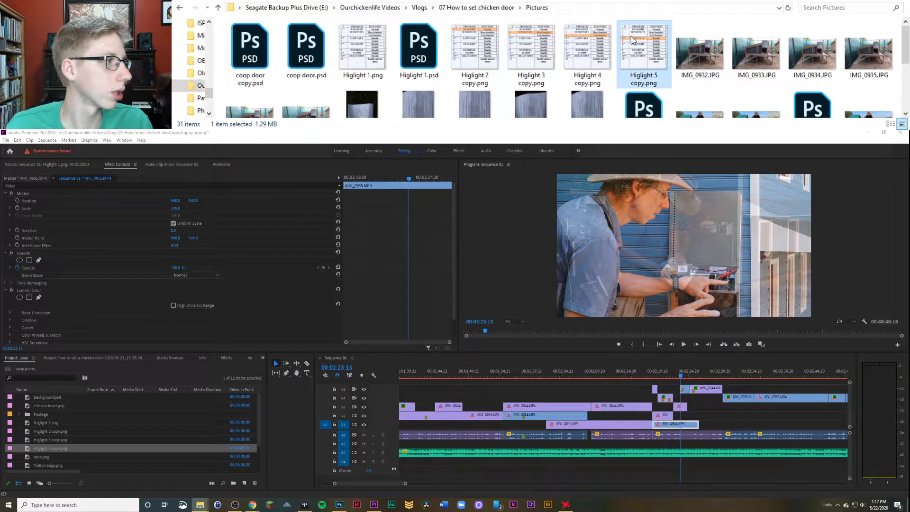
{"action": "left_click_drag", "start_coordinate": [630, 37], "coordinate": [670, 383]}
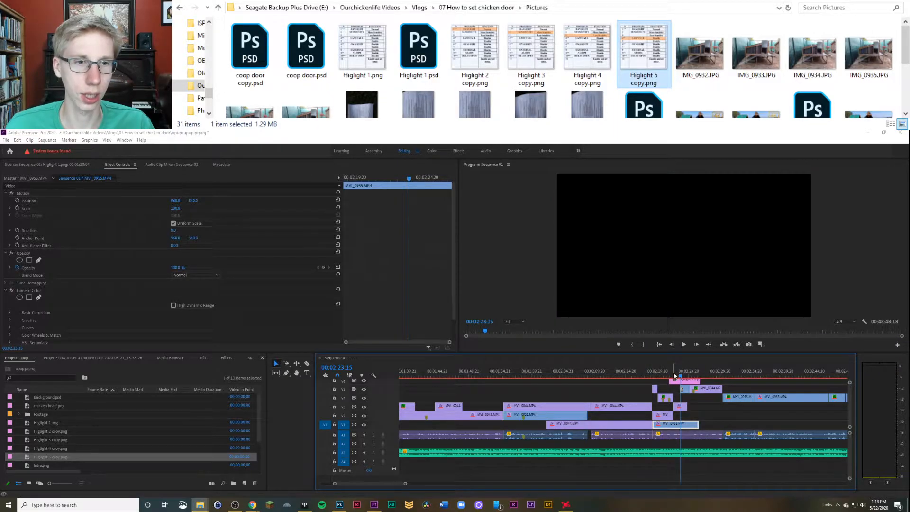
{"action": "left_click", "coordinate": [675, 376]}
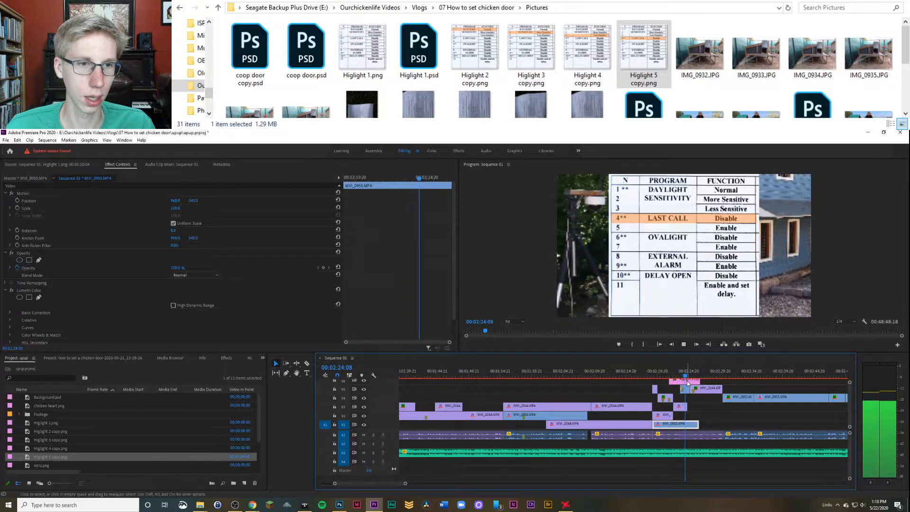
{"action": "left_click_drag", "start_coordinate": [688, 383], "coordinate": [709, 382]}
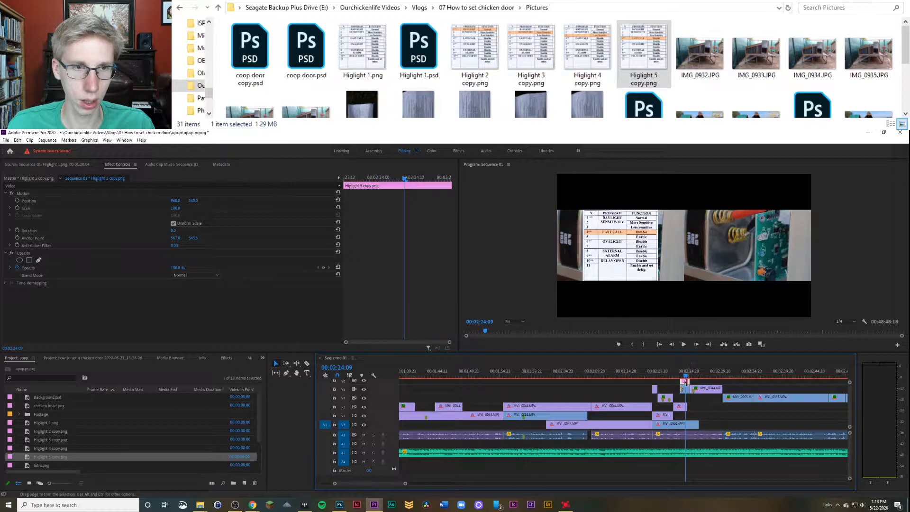
Step: Apply the default Cross Dissolve to the start of the Higlight 5 copy.png clip
{"action": "right_click", "coordinate": [681, 382]}
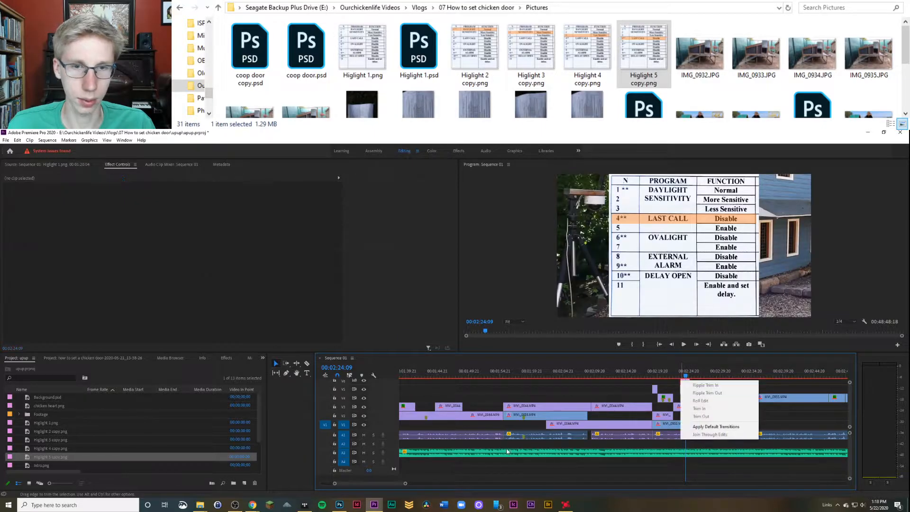
{"action": "left_click", "coordinate": [378, 431]}
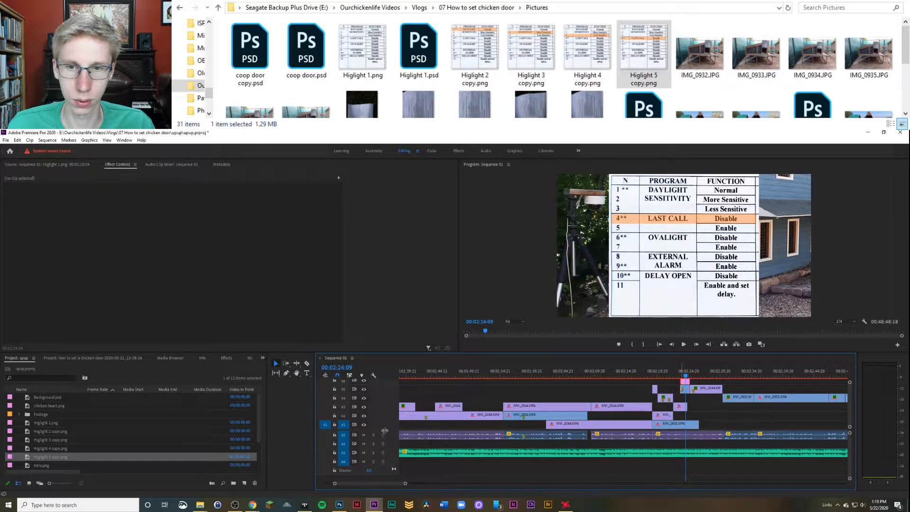
{"action": "scroll", "coordinate": [385, 430], "scroll_direction": "up", "scroll_amount": 1}
{"action": "right_click", "coordinate": [684, 390]}
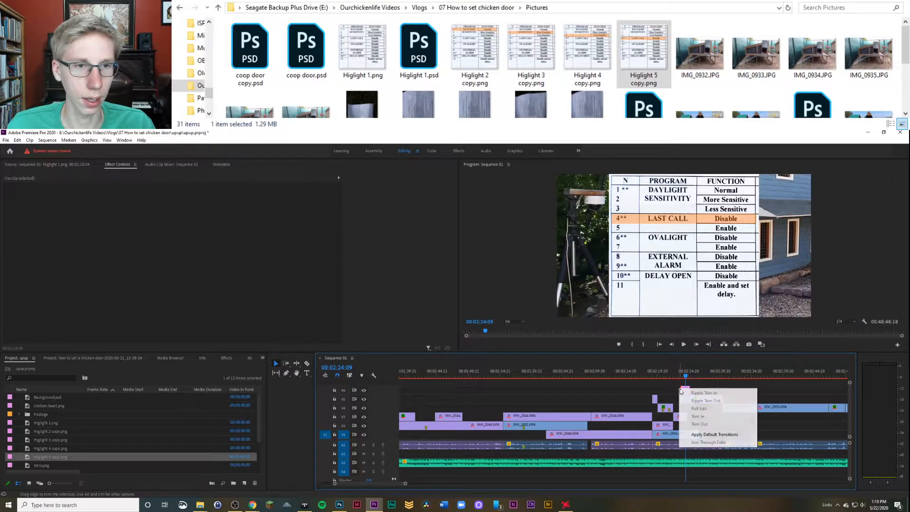
{"action": "left_click", "coordinate": [702, 435]}
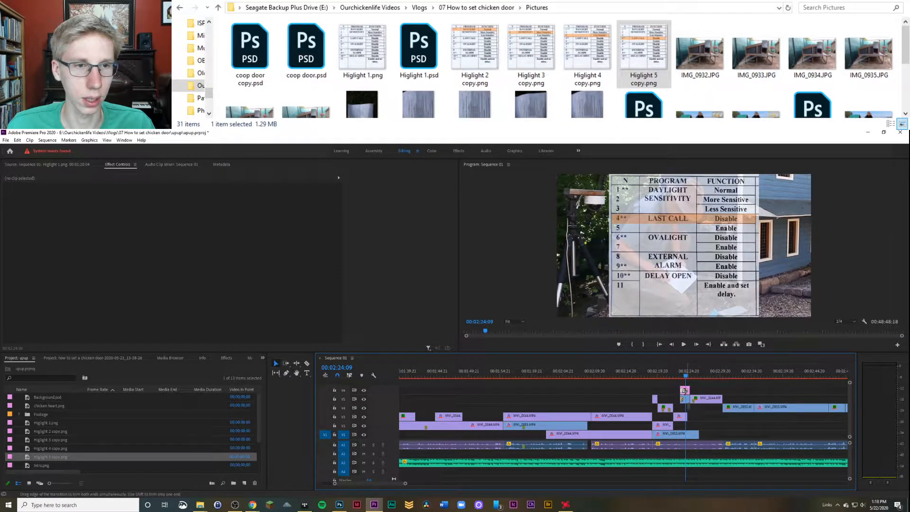
Step: Scale down the Higlight 5 table image and position it in the lower-right area of the video frame
{"action": "left_click", "coordinate": [685, 390]}
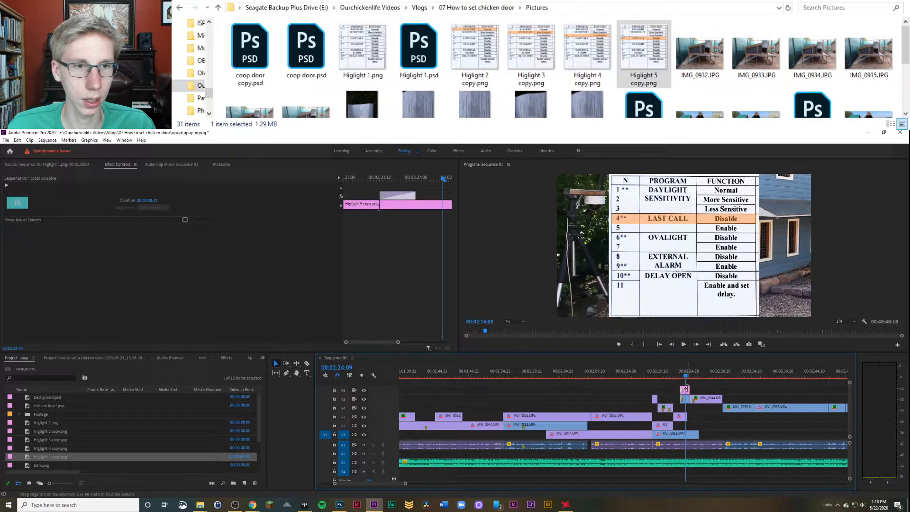
{"action": "left_click", "coordinate": [366, 204]}
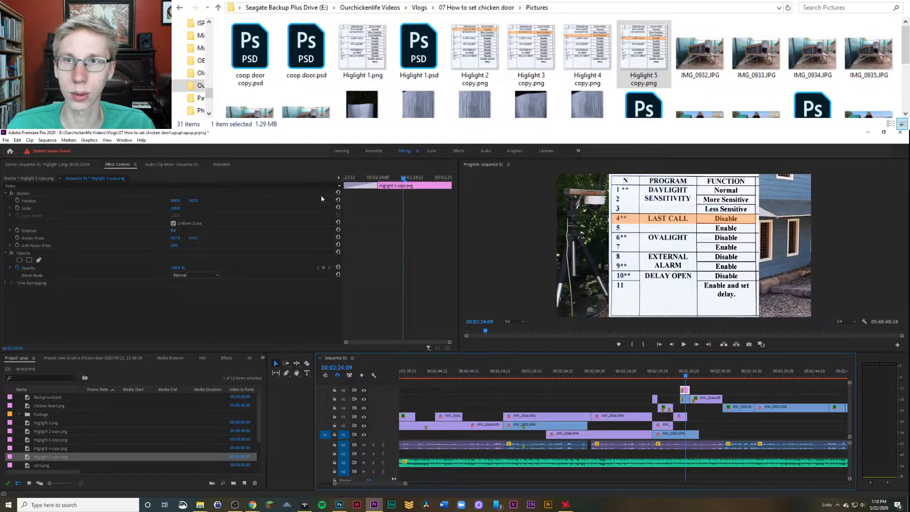
{"action": "left_click", "coordinate": [321, 199]}
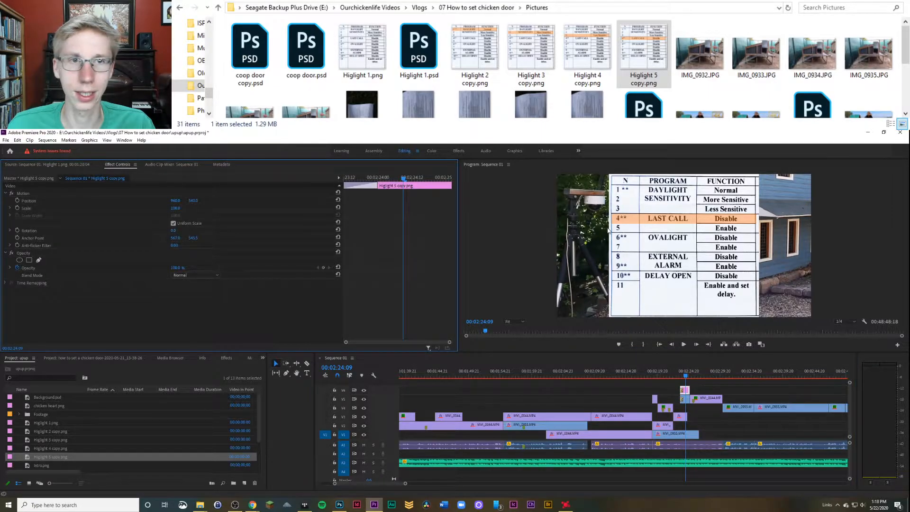
{"action": "left_click", "coordinate": [331, 194]}
{"action": "left_click_drag", "start_coordinate": [629, 193], "coordinate": [736, 257]}
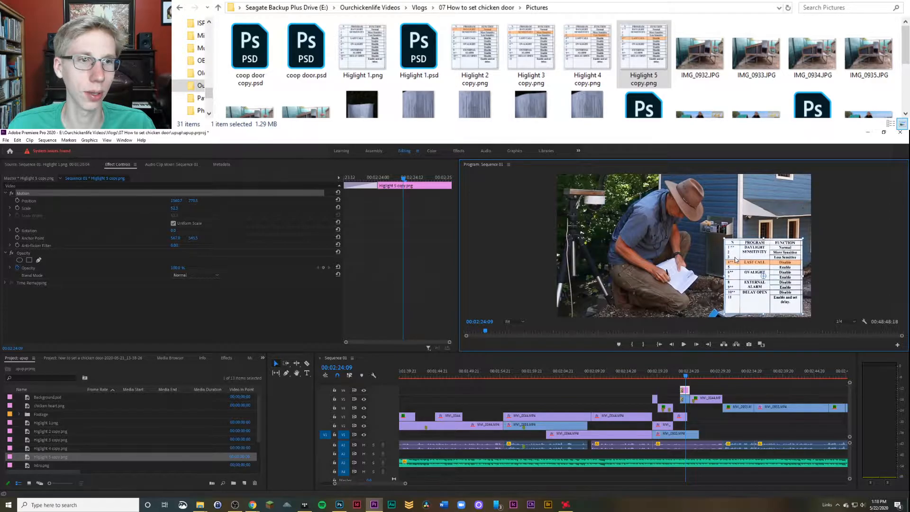
Step: Play back the section leading into the Last Call table overlay to about 00:02:24 and return to about 00:02:23
{"action": "left_click", "coordinate": [663, 376]}
{"action": "key", "text": "space"}
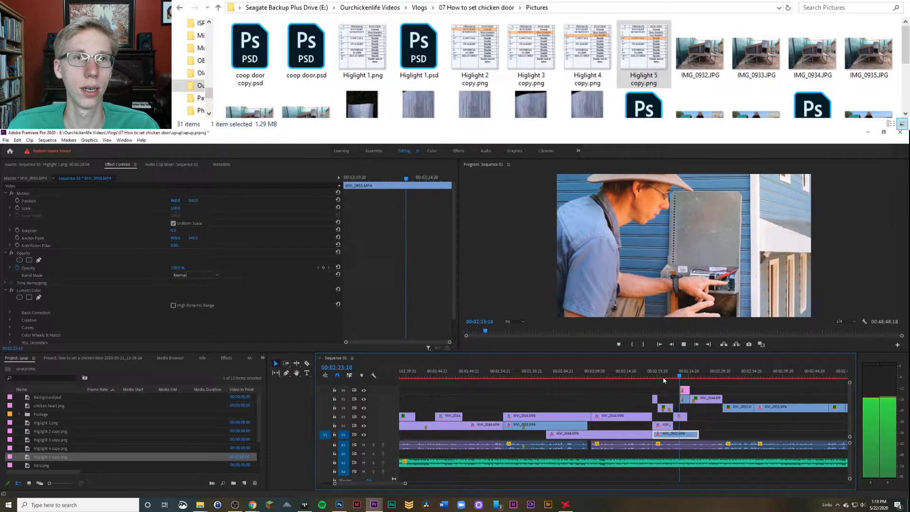
{"action": "key", "text": "space"}
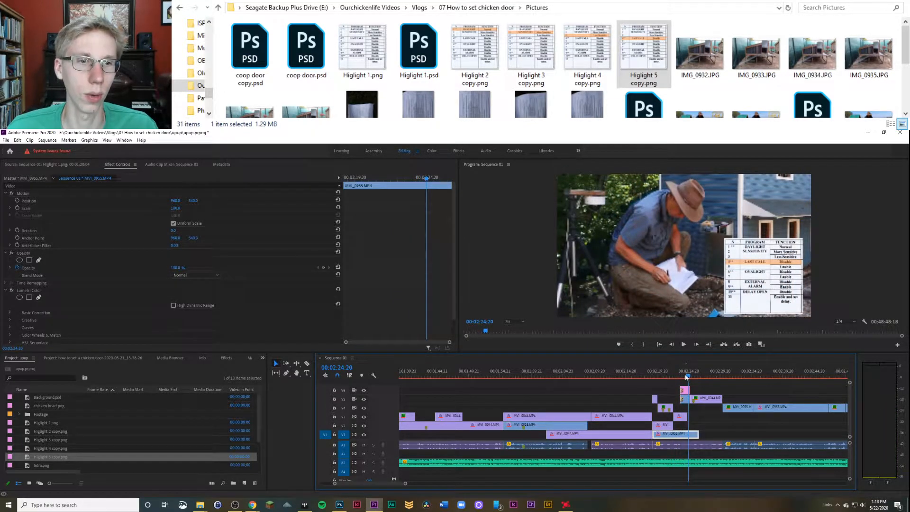
{"action": "left_click_drag", "start_coordinate": [686, 378], "coordinate": [676, 385]}
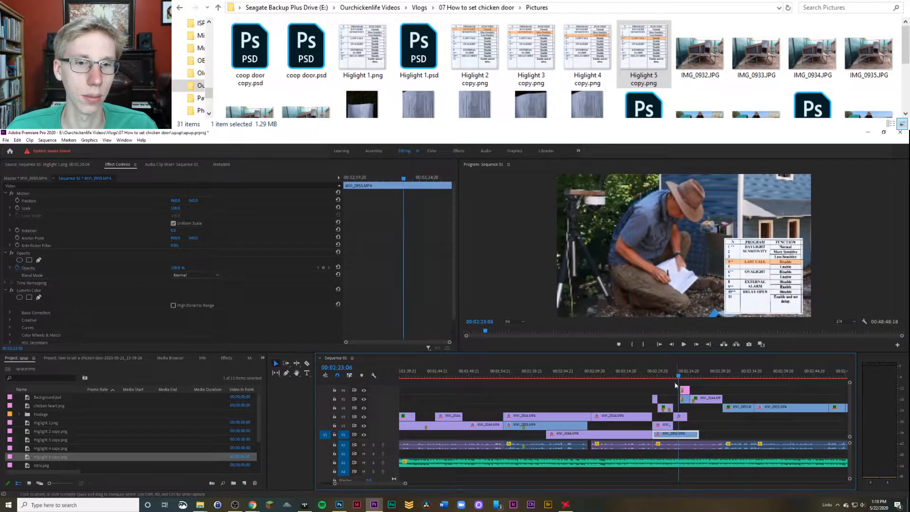
Step: Trim the start of the Higlight 5 clip so its dissolve begins where the Cross Dissolve on the footage beneath ends
{"action": "key", "text": "equal"}
{"action": "key", "text": "equal"}
{"action": "key", "text": "equal"}
{"action": "key", "text": "equal"}
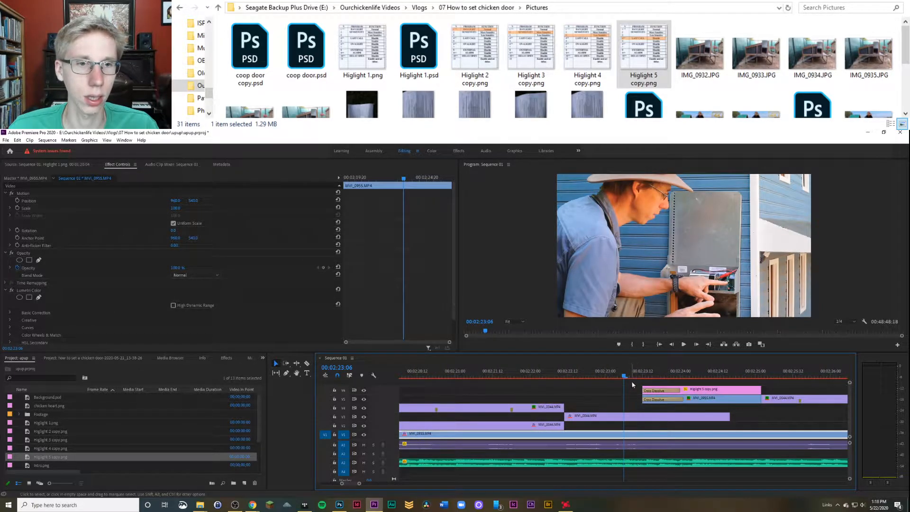
{"action": "left_click", "coordinate": [638, 374]}
{"action": "left_click_drag", "start_coordinate": [639, 373], "coordinate": [703, 392]}
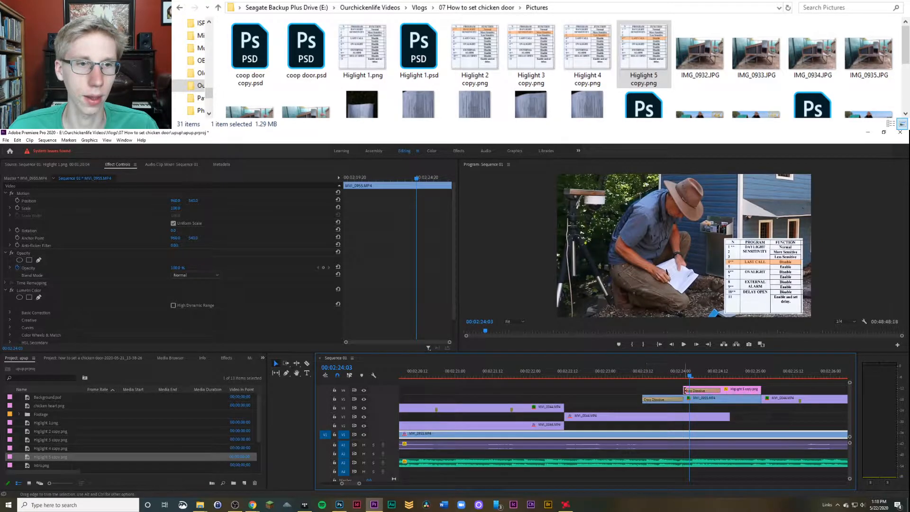
Step: Play back the delayed table dissolve from about 00:02:23 to 00:02:25
{"action": "left_click", "coordinate": [641, 377]}
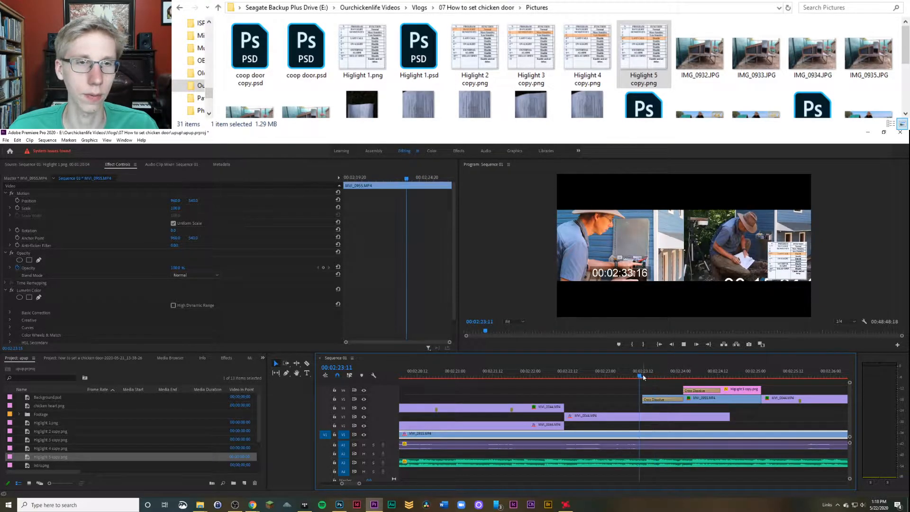
{"action": "key", "text": "space"}
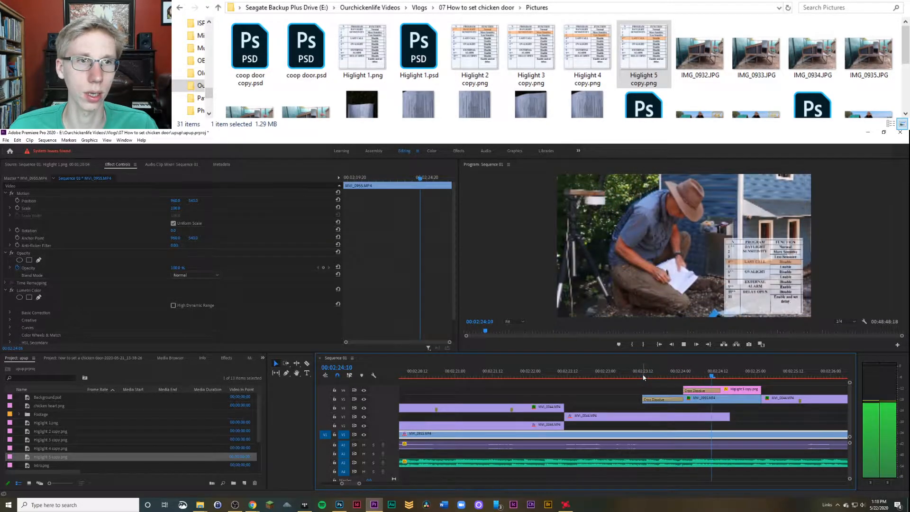
{"action": "key", "text": "space"}
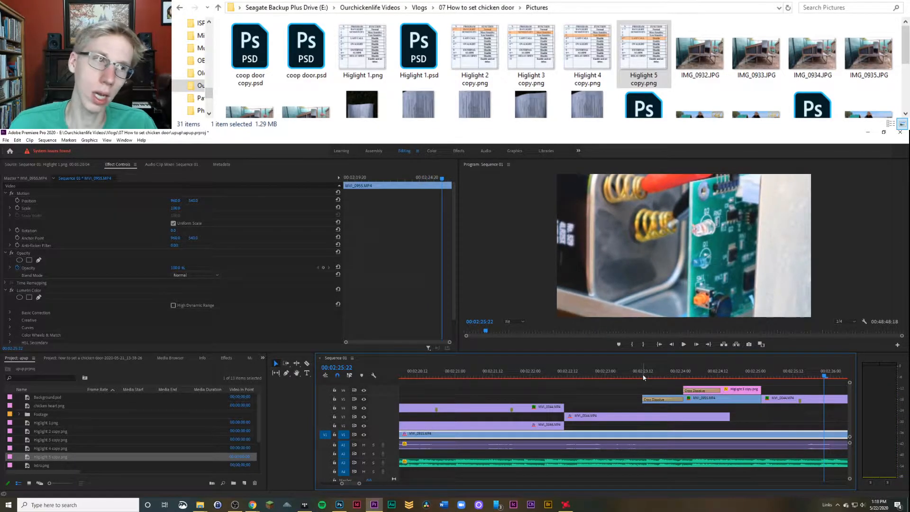
Step: Enlarge the Higlight 5 table image slightly and move it flush into the lower-right corner of the video frame
{"action": "left_click_drag", "start_coordinate": [672, 373], "coordinate": [739, 378]}
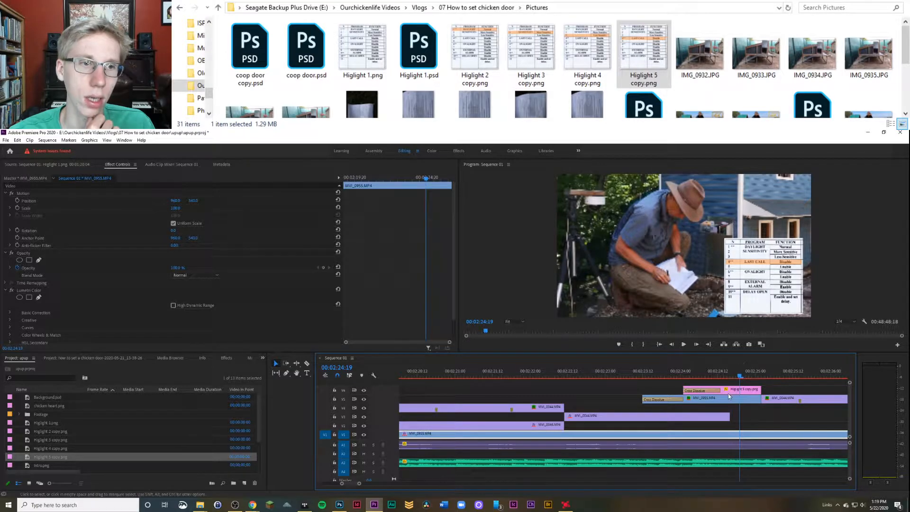
{"action": "left_click", "coordinate": [313, 194]}
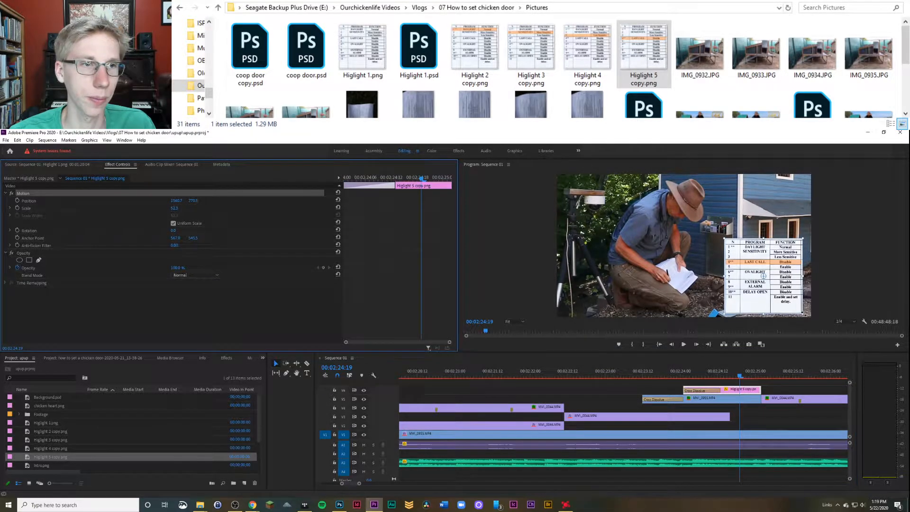
{"action": "left_click_drag", "start_coordinate": [804, 314], "coordinate": [802, 307]}
{"action": "left_click", "coordinate": [858, 297]}
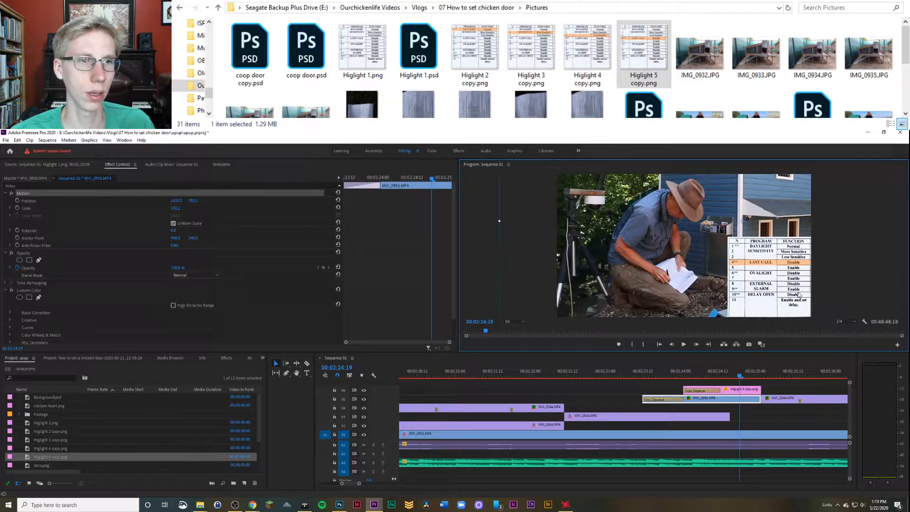
Step: Play back the adjusted overlay and the footage after it from about 00:02:23 to 00:02:32, and select the audio clip there
{"action": "left_click", "coordinate": [659, 372]}
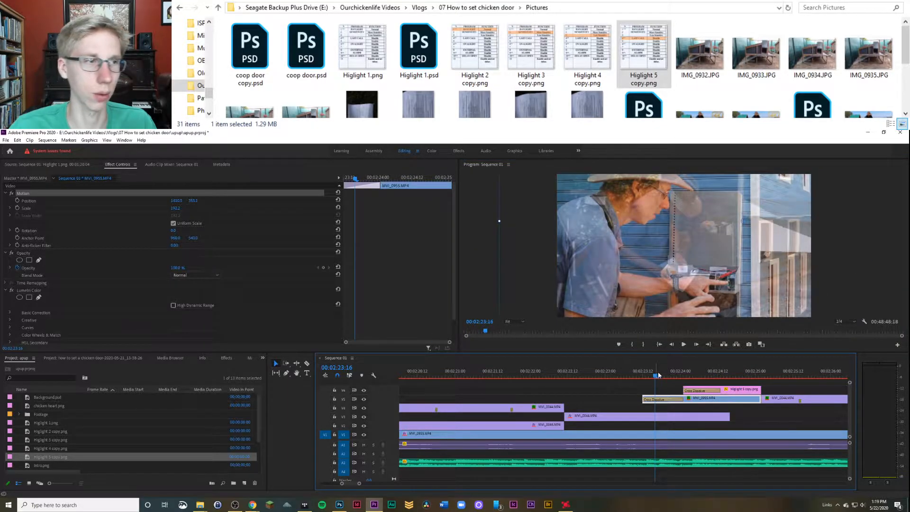
{"action": "key", "text": "space"}
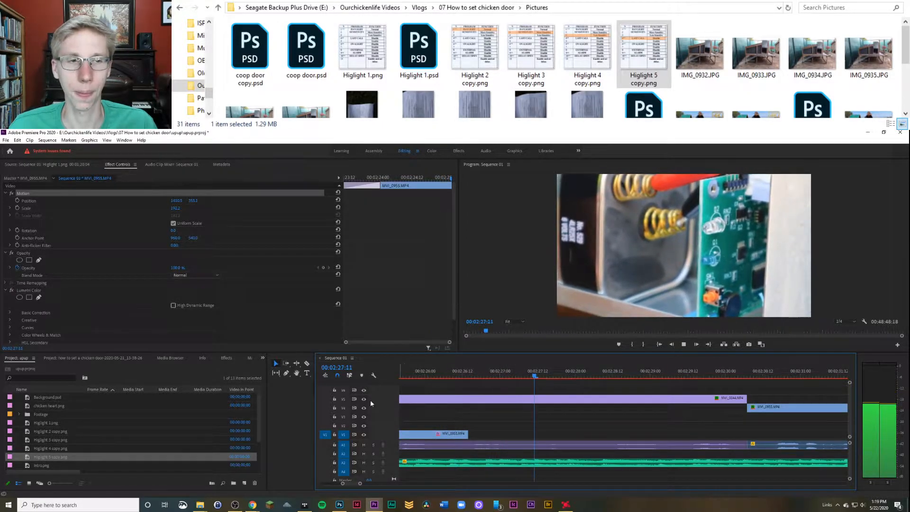
{"action": "left_click_drag", "start_coordinate": [361, 483], "coordinate": [419, 484]}
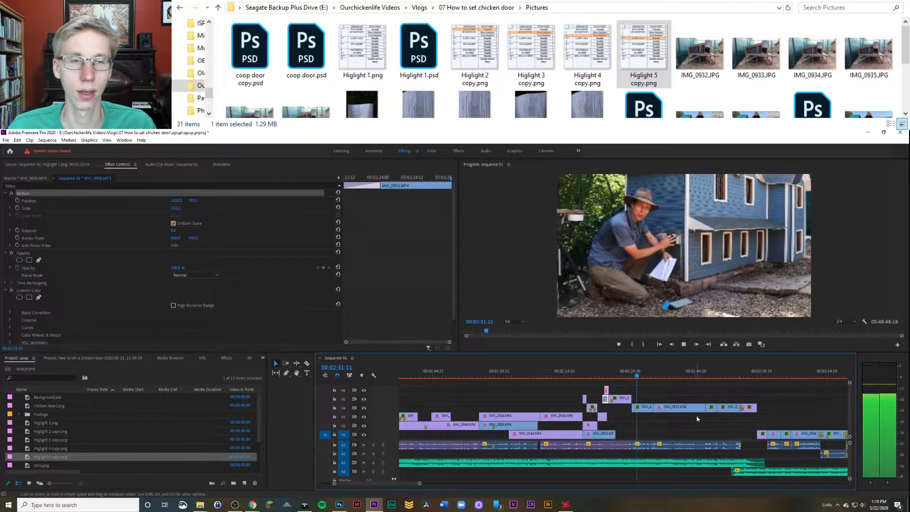
{"action": "key", "text": "space"}
{"action": "key", "text": "d"}
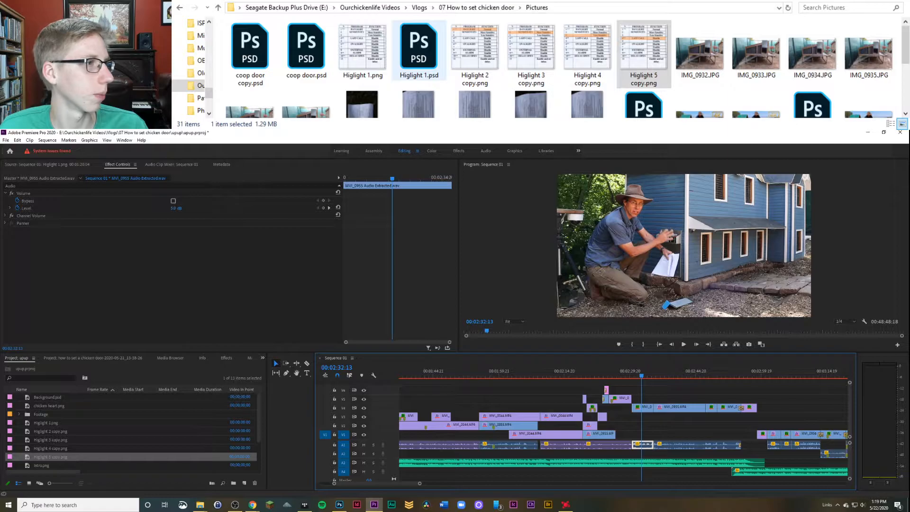
Step: Preview the photo IMG_1059.JPG from the Pictures folder and switch to Photoshop
{"action": "left_click", "coordinate": [414, 40]}
{"action": "scroll", "coordinate": [414, 41], "scroll_direction": "down", "scroll_amount": 3}
{"action": "scroll", "coordinate": [413, 40], "scroll_direction": "up", "scroll_amount": 3}
{"action": "scroll", "coordinate": [540, 58], "scroll_direction": "down", "scroll_amount": 2}
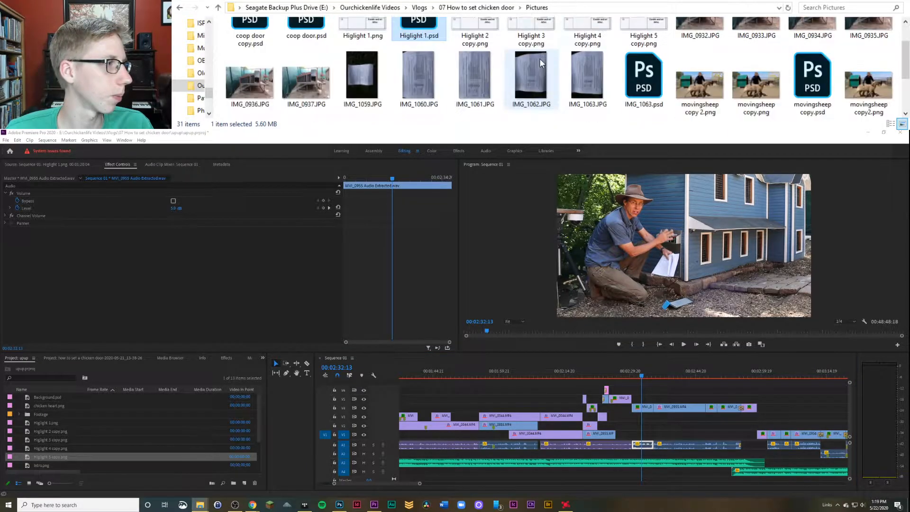
{"action": "double_click", "coordinate": [365, 44]}
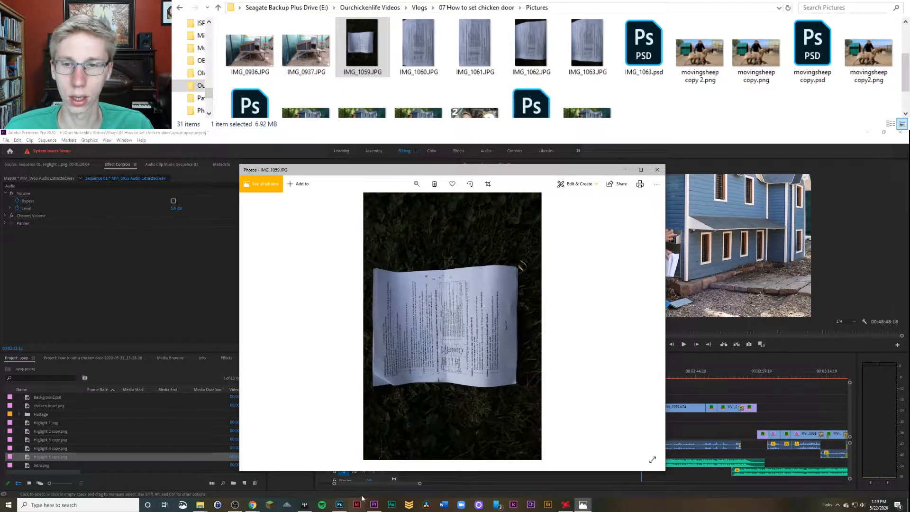
{"action": "key", "text": "alt+Tab"}
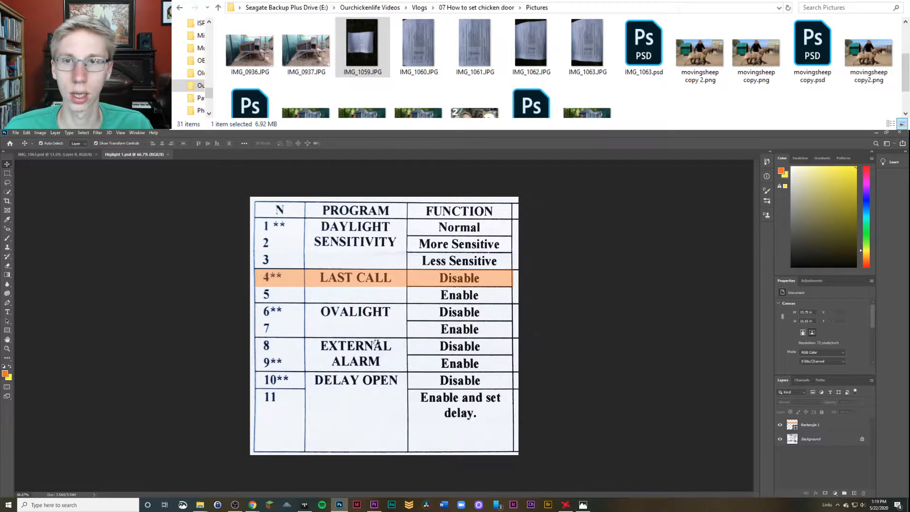
{"action": "left_click_drag", "start_coordinate": [377, 342], "coordinate": [417, 326]}
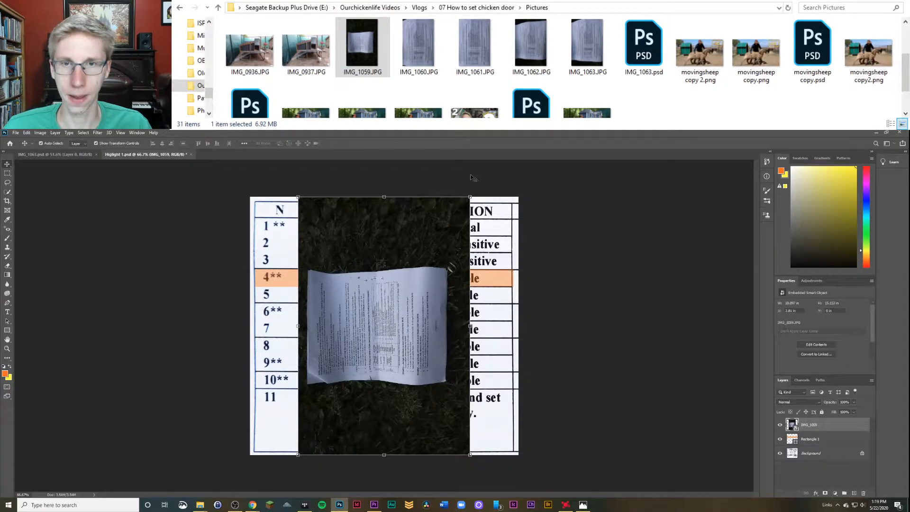
{"action": "key", "text": "Escape"}
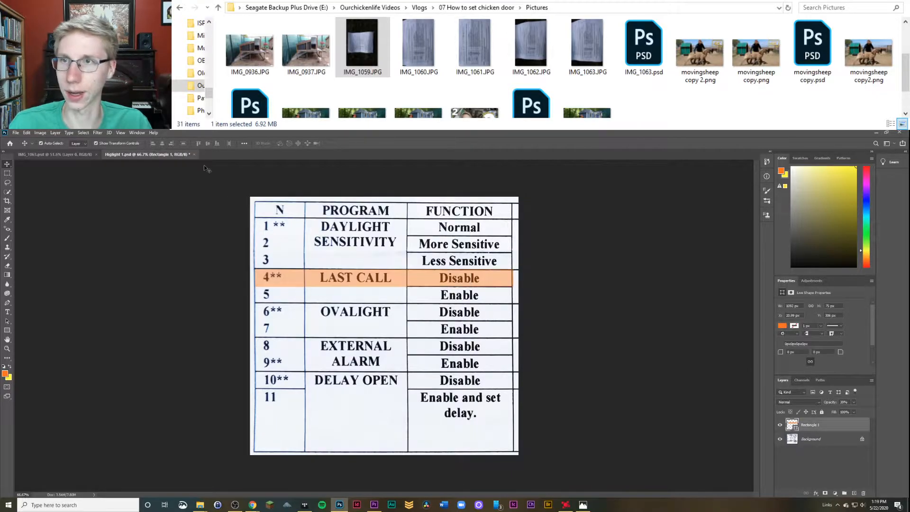
{"action": "left_click", "coordinate": [25, 155]}
{"action": "left_click", "coordinate": [136, 155]}
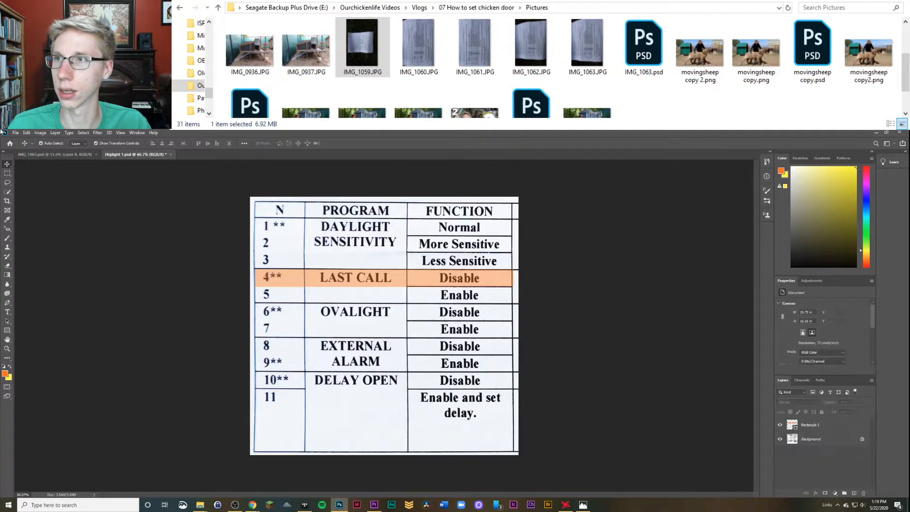
Step: Create a new Letter-size document, 8.5 x 11 inches at 300 pixels/inch in RGB with a white background
{"action": "left_click", "coordinate": [15, 132]}
{"action": "left_click", "coordinate": [26, 141]}
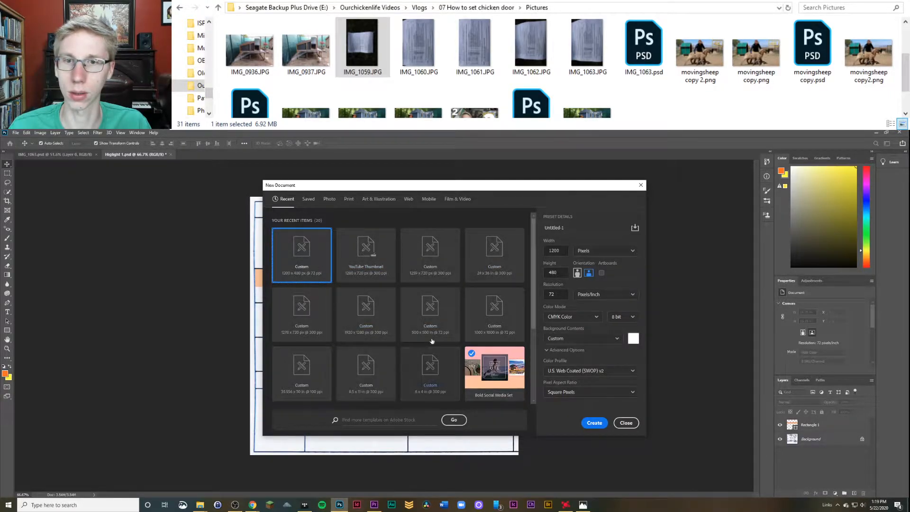
{"action": "left_click", "coordinate": [365, 311]}
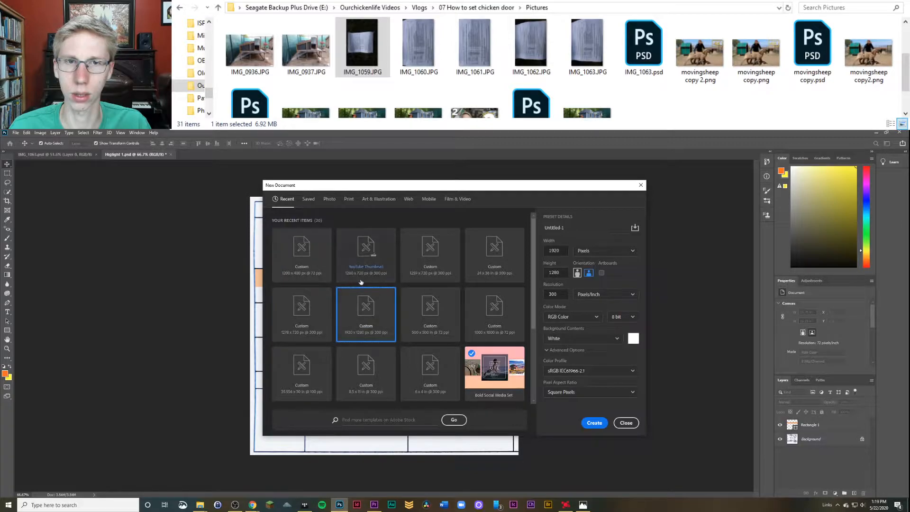
{"action": "left_click", "coordinate": [430, 254]}
{"action": "left_click", "coordinate": [508, 261]}
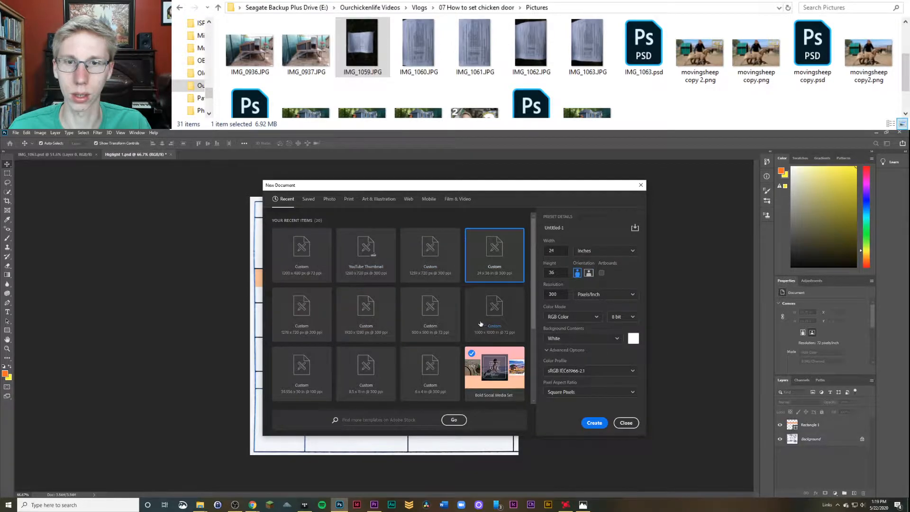
{"action": "left_click", "coordinate": [430, 311]}
{"action": "scroll", "coordinate": [383, 359], "scroll_direction": "down", "scroll_amount": 2}
{"action": "left_click", "coordinate": [487, 310]}
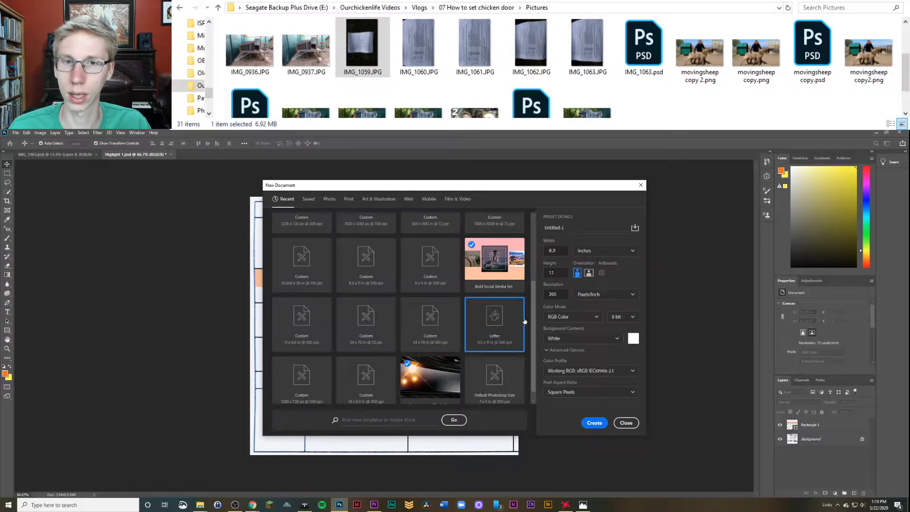
{"action": "left_click", "coordinate": [595, 423]}
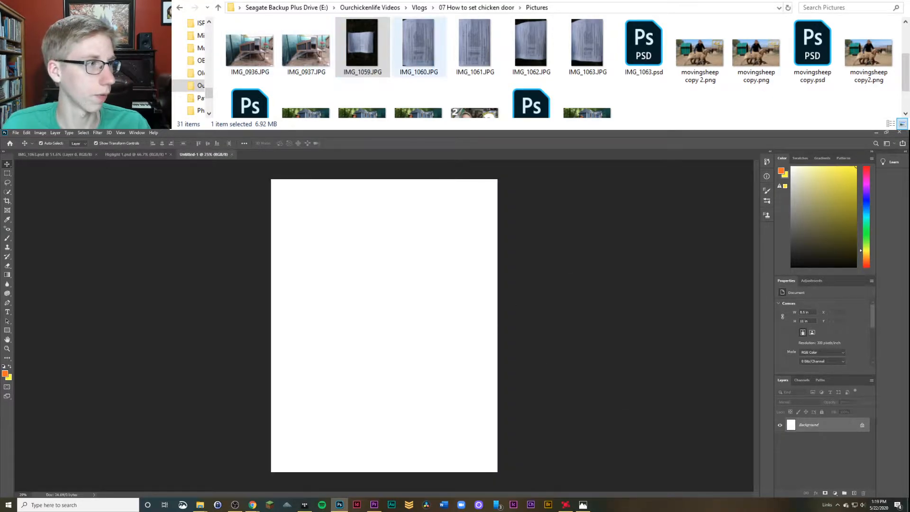
Step: Place IMG_1059.JPG in the new document and rotate it 90° clockwise so the instruction sheet reads upright
{"action": "left_click_drag", "start_coordinate": [363, 48], "coordinate": [494, 318]}
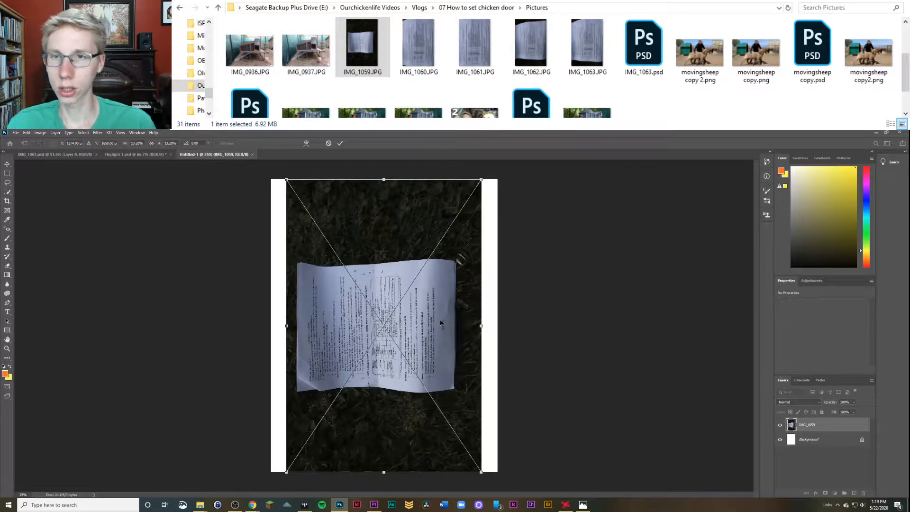
{"action": "key", "text": "Return"}
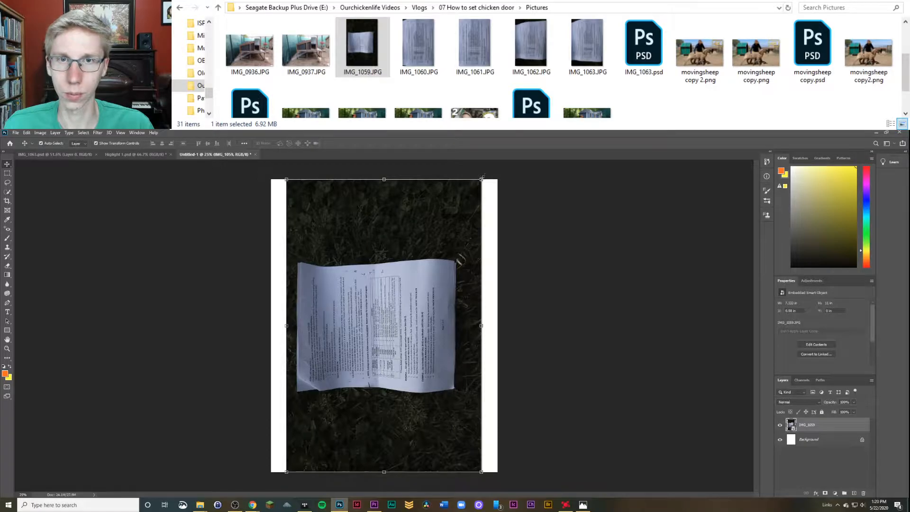
{"action": "left_click", "coordinate": [482, 179]}
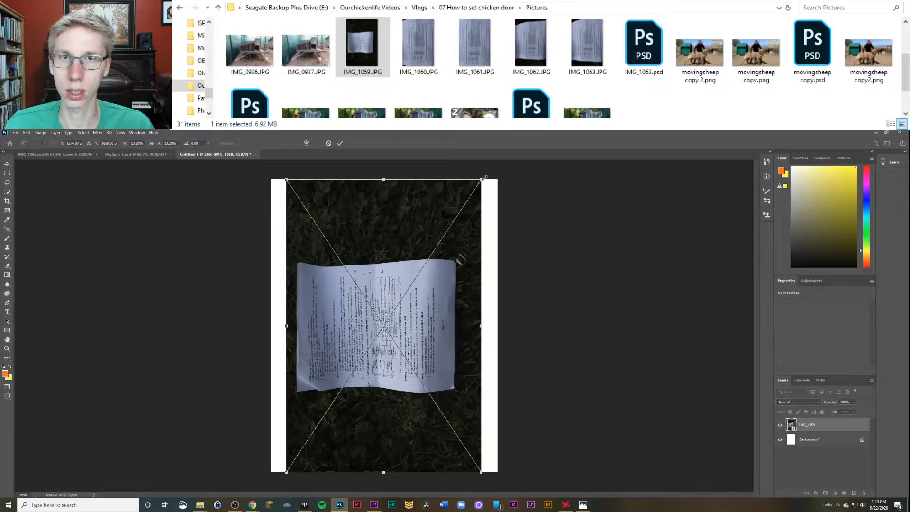
{"action": "left_click_drag", "start_coordinate": [513, 217], "coordinate": [528, 407]}
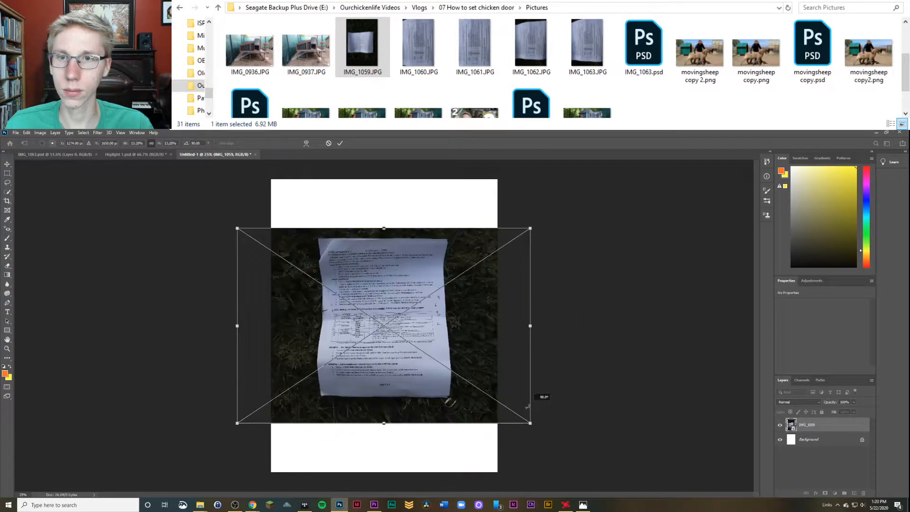
{"action": "key", "text": "Return"}
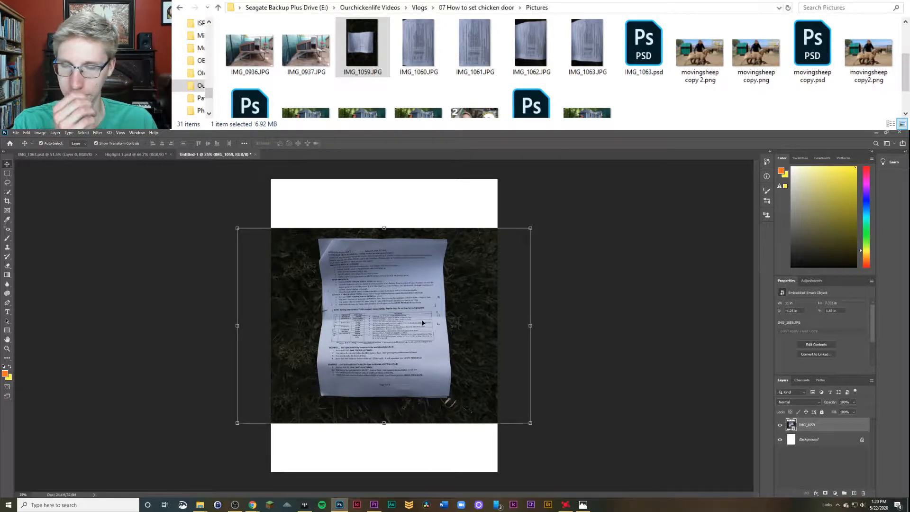
{"action": "scroll", "coordinate": [531, 52], "scroll_direction": "down", "scroll_amount": 1}
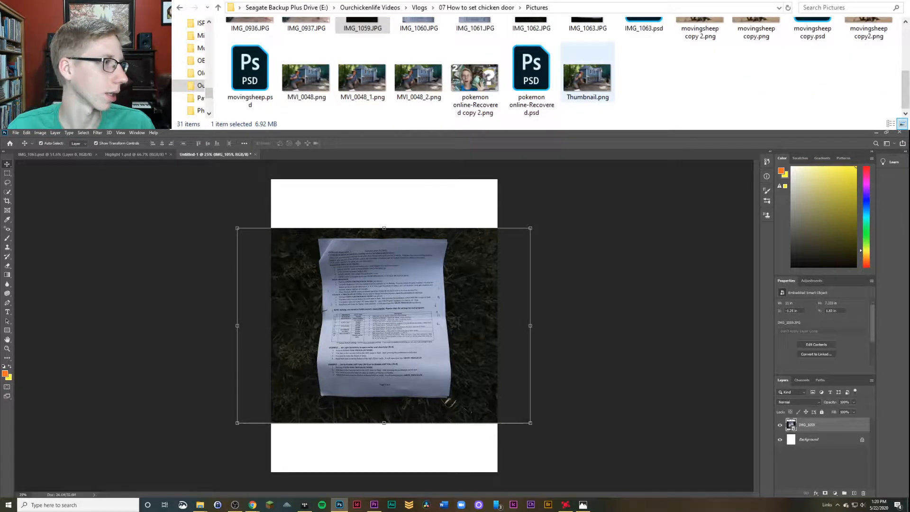
{"action": "scroll", "coordinate": [531, 53], "scroll_direction": "up", "scroll_amount": 3}
{"action": "scroll", "coordinate": [532, 66], "scroll_direction": "down", "scroll_amount": 1}
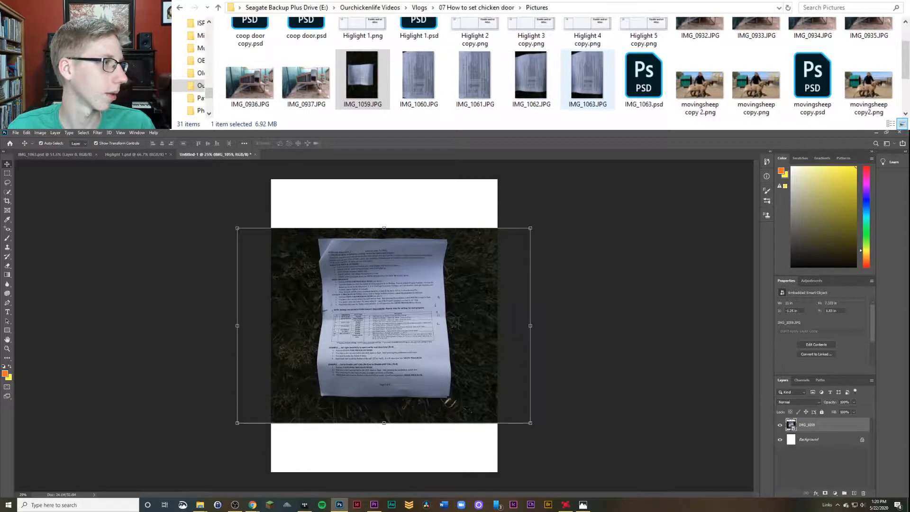
{"action": "left_click", "coordinate": [477, 75]}
{"action": "left_click_drag", "start_coordinate": [476, 75], "coordinate": [482, 327]}
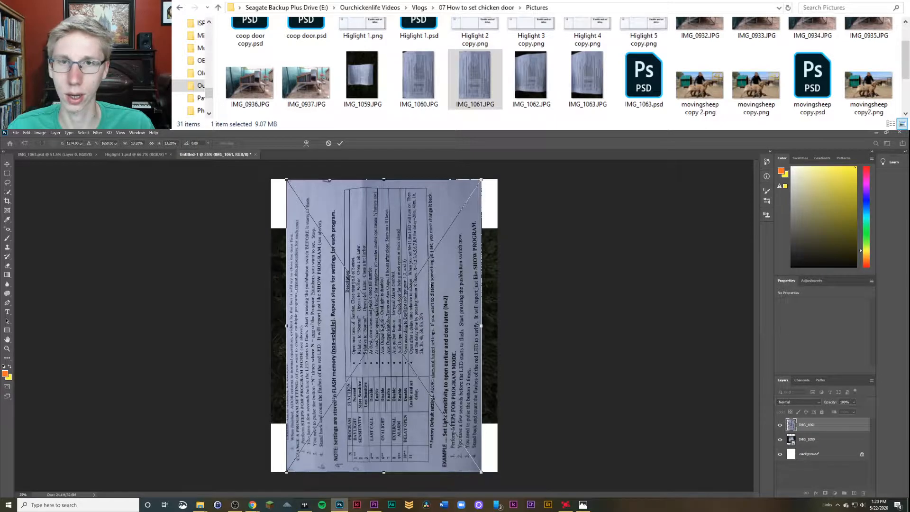
{"action": "key", "text": "Escape"}
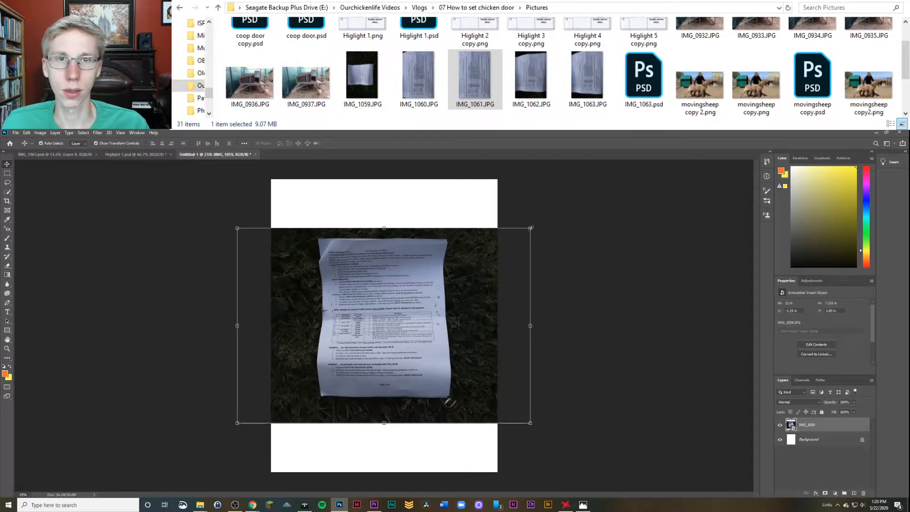
Step: Enlarge the instruction sheet photo to about 19% scale so the paper nearly fills the page width
{"action": "left_click_drag", "start_coordinate": [530, 228], "coordinate": [589, 193]}
{"action": "left_click_drag", "start_coordinate": [396, 332], "coordinate": [404, 324]}
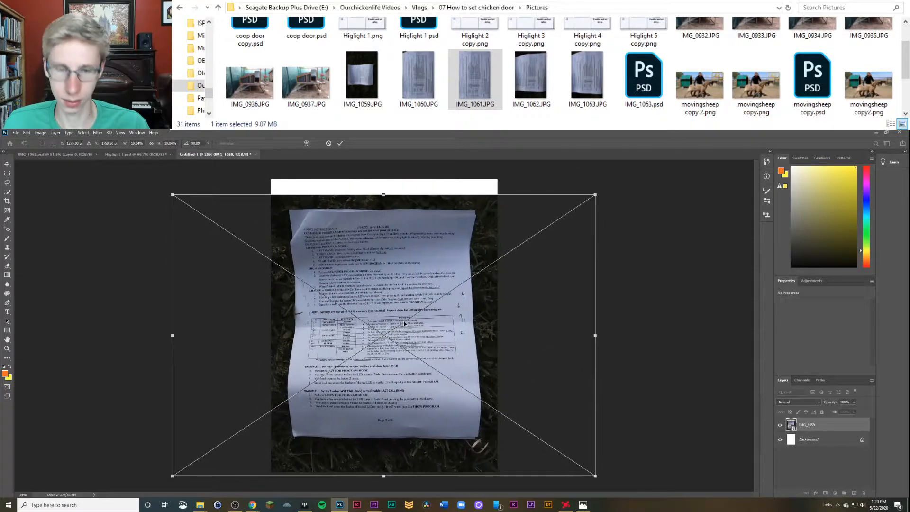
{"action": "left_click", "coordinate": [825, 426], "text": "ctrl"}
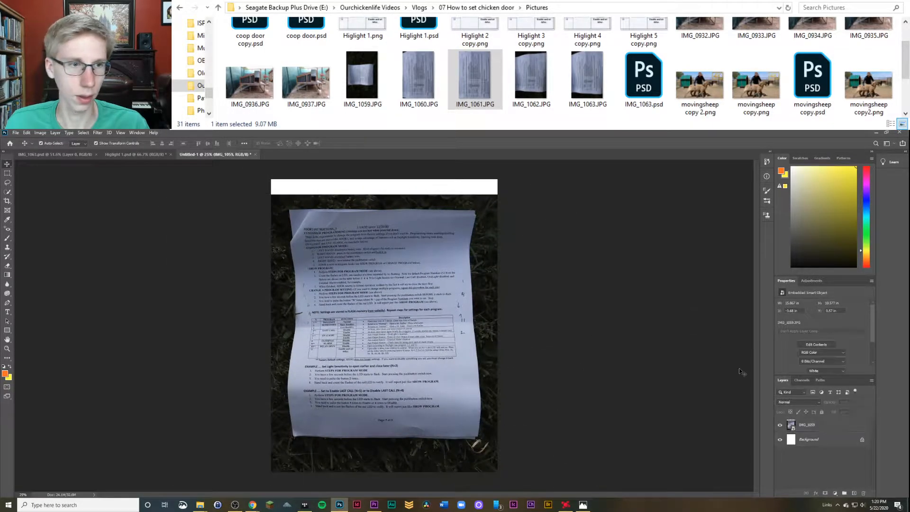
Step: Add a Brightness/Contrast adjustment above the IMG_1059 layer with brightness about 46 and contrast 100
{"action": "left_click", "coordinate": [827, 427]}
{"action": "left_click", "coordinate": [812, 281]}
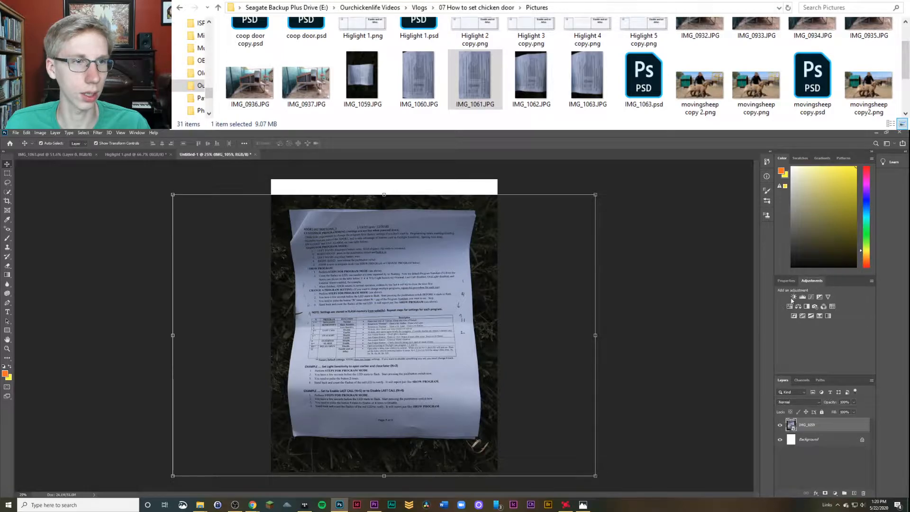
{"action": "left_click", "coordinate": [781, 301]}
{"action": "left_click_drag", "start_coordinate": [822, 324], "coordinate": [865, 324]}
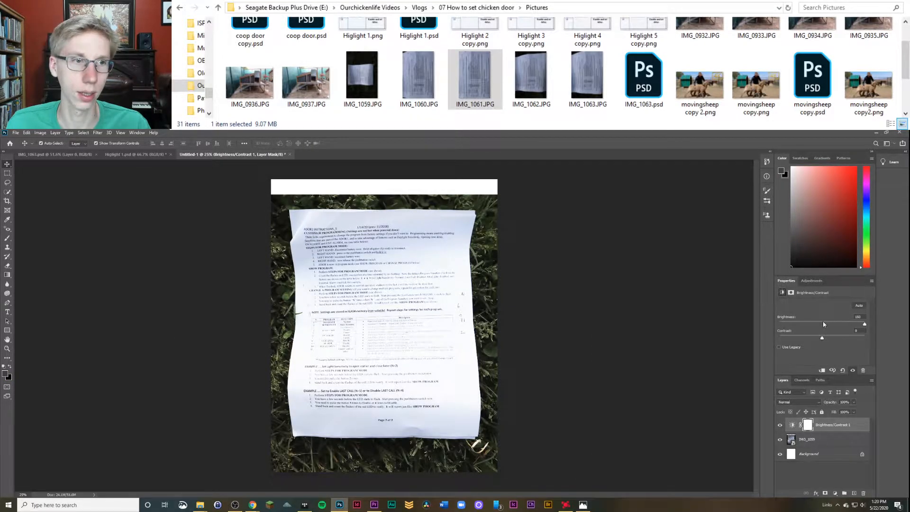
{"action": "left_click_drag", "start_coordinate": [825, 325], "coordinate": [865, 338]}
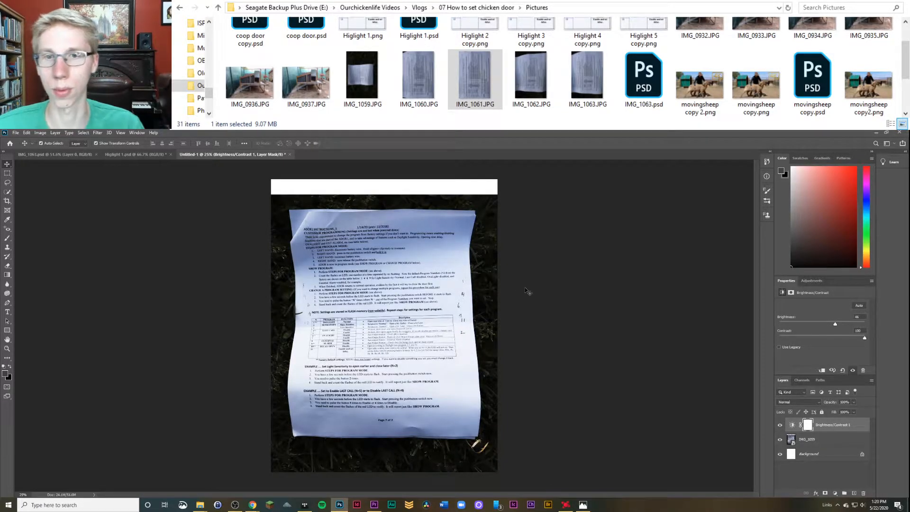
Step: Crop the document to the middle of the sheet around the settings table, cutting off the grass at both sides
{"action": "left_click", "coordinate": [435, 318]}
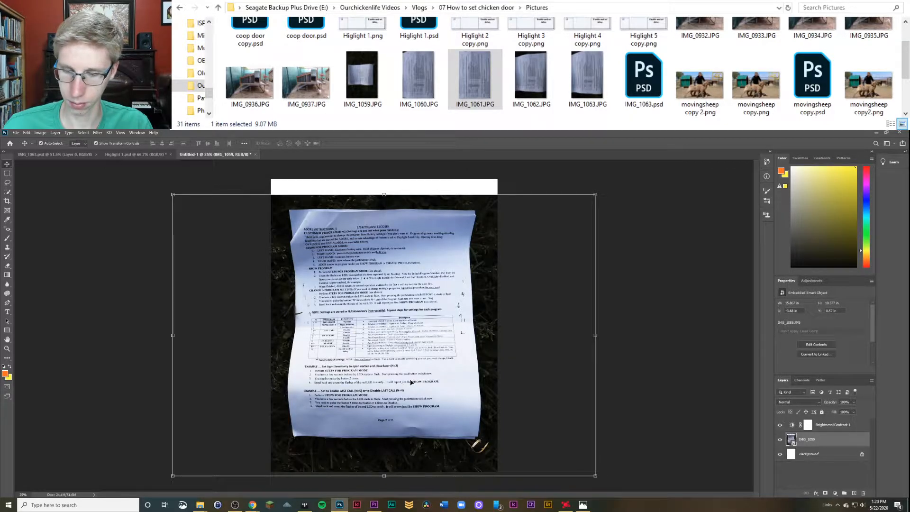
{"action": "key", "text": "c"}
{"action": "left_click_drag", "start_coordinate": [384, 180], "coordinate": [384, 265]}
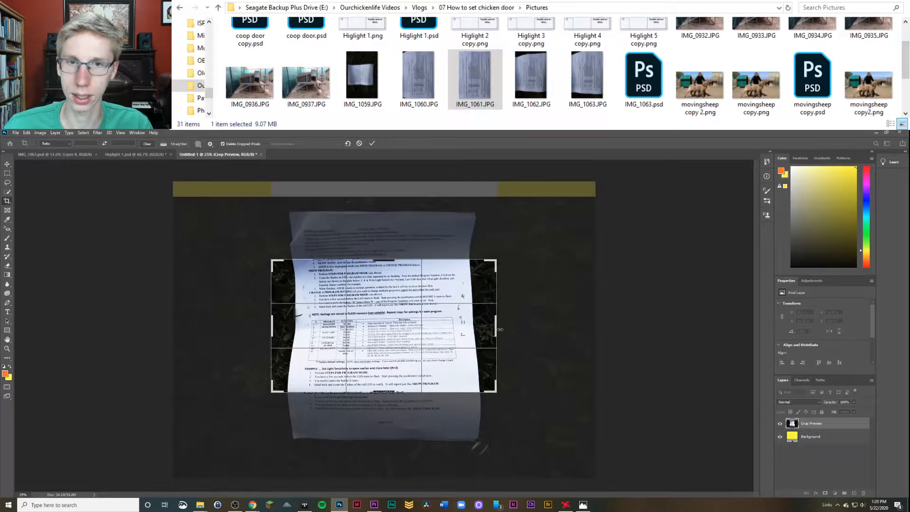
{"action": "left_click_drag", "start_coordinate": [496, 326], "coordinate": [487, 331]}
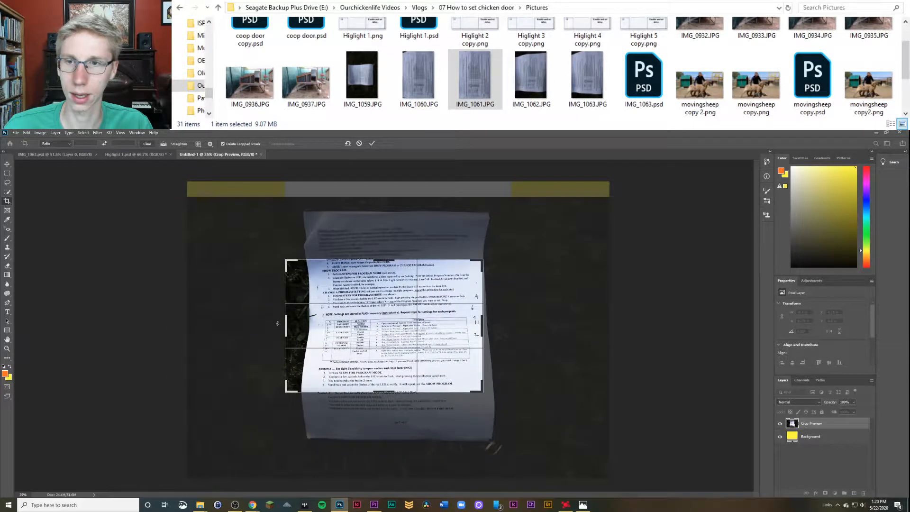
{"action": "left_click_drag", "start_coordinate": [288, 326], "coordinate": [306, 332]}
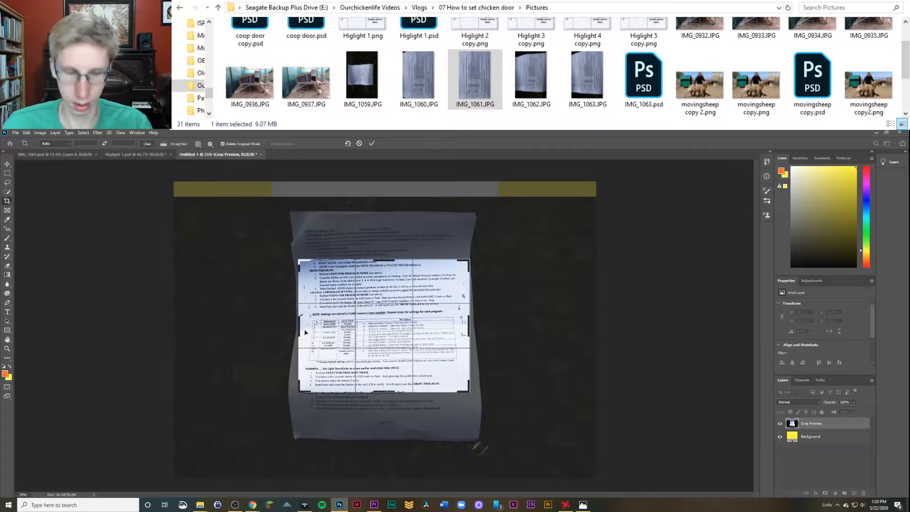
{"action": "key", "text": "Return"}
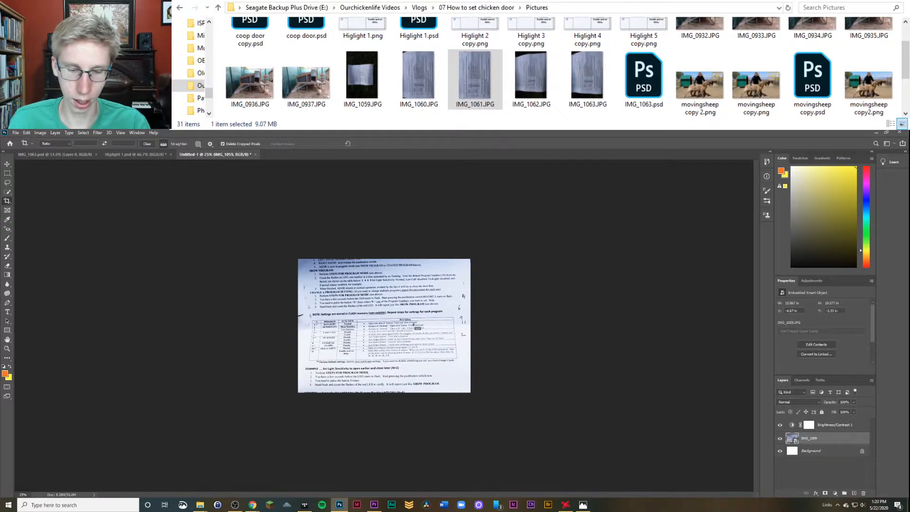
{"action": "key", "text": "ctrl+0"}
{"action": "key", "text": "v"}
{"action": "left_click", "coordinate": [719, 342]}
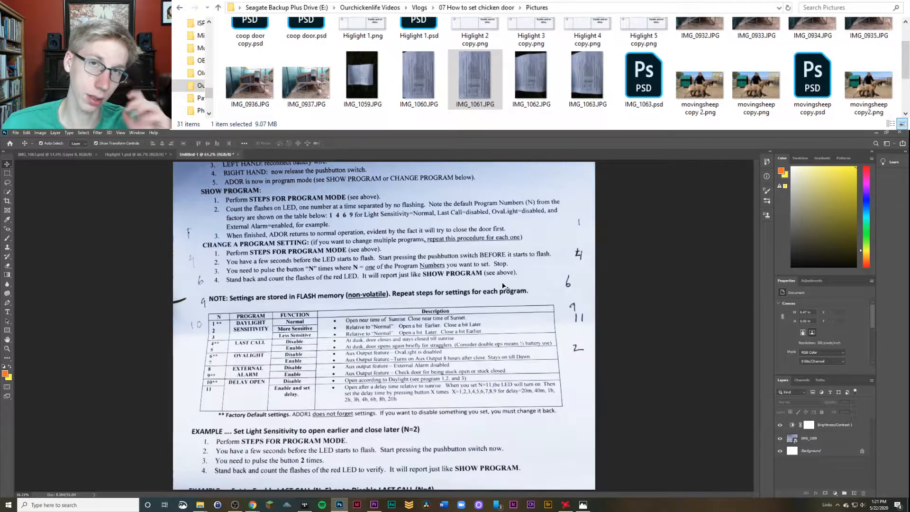
Step: Draw an orange circle about 268 px wide over the text just above the table and lower its opacity to about 52%
{"action": "left_click", "coordinate": [6, 331]}
{"action": "left_click", "coordinate": [43, 344]}
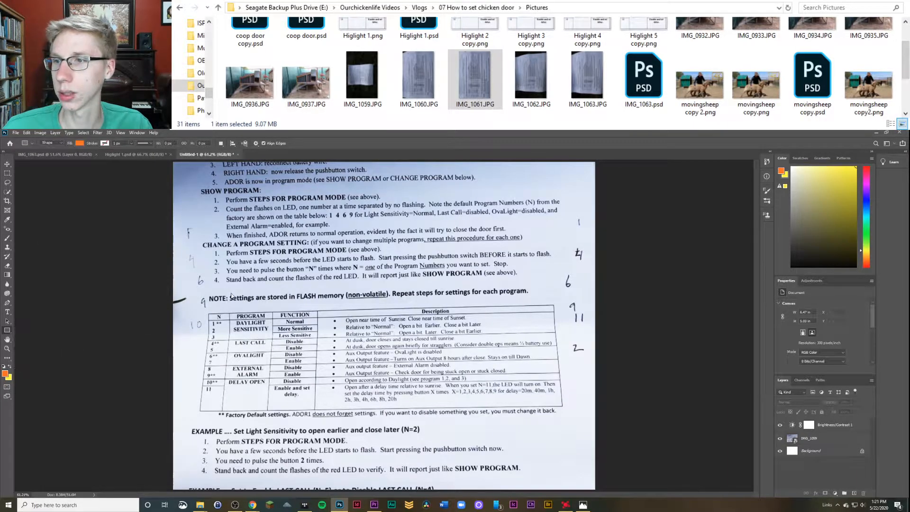
{"action": "left_click_drag", "start_coordinate": [332, 258], "coordinate": [390, 317]}
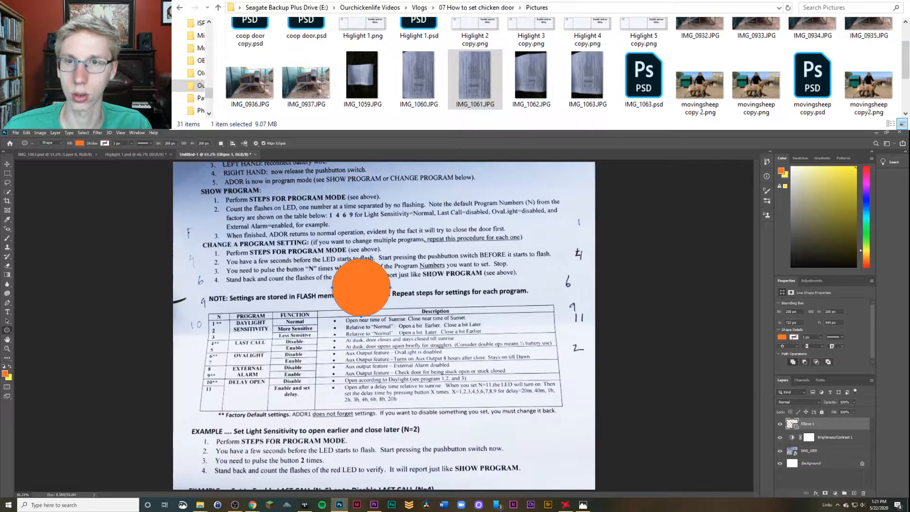
{"action": "left_click", "coordinate": [855, 403]}
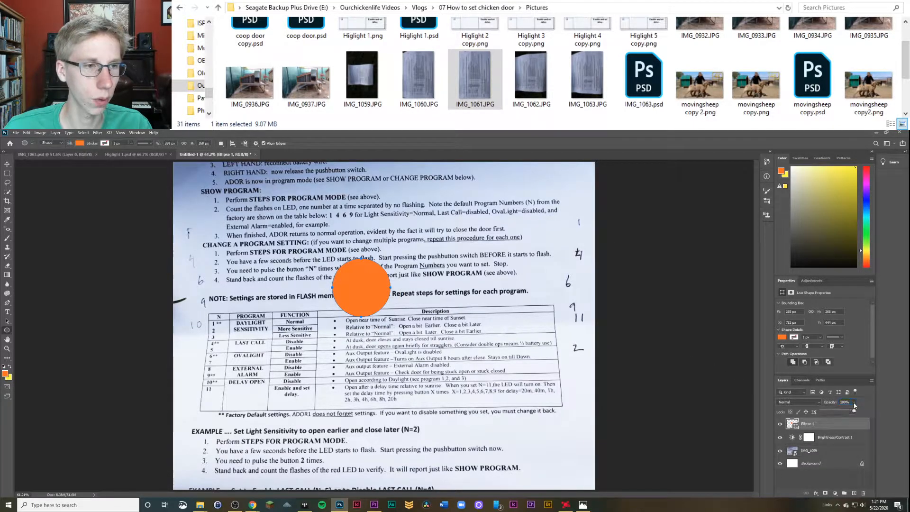
{"action": "left_click_drag", "start_coordinate": [842, 412], "coordinate": [838, 412]}
{"action": "left_click", "coordinate": [7, 164]}
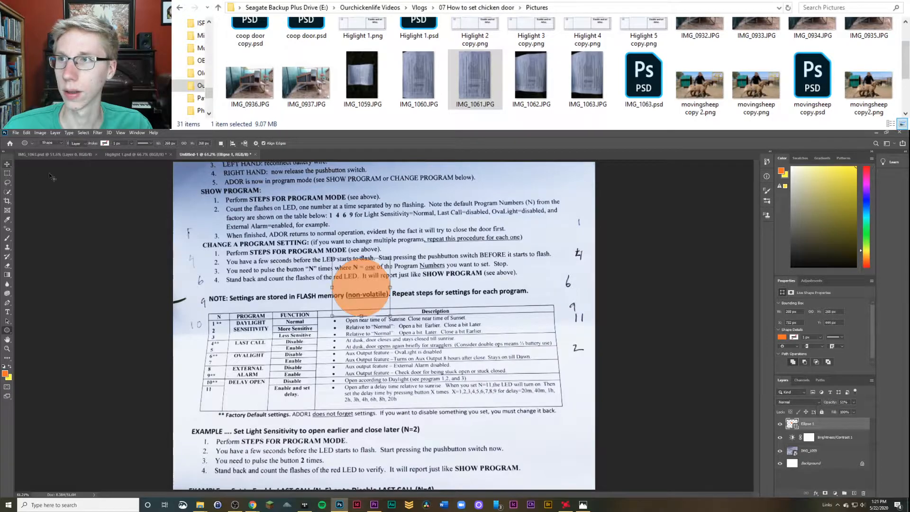
Step: Move the orange circle onto the handwritten 4 beside the instructions and shrink it to just surround that number
{"action": "left_click_drag", "start_coordinate": [355, 290], "coordinate": [580, 258]}
{"action": "key", "text": "ctrl+t"}
{"action": "key", "text": "Return"}
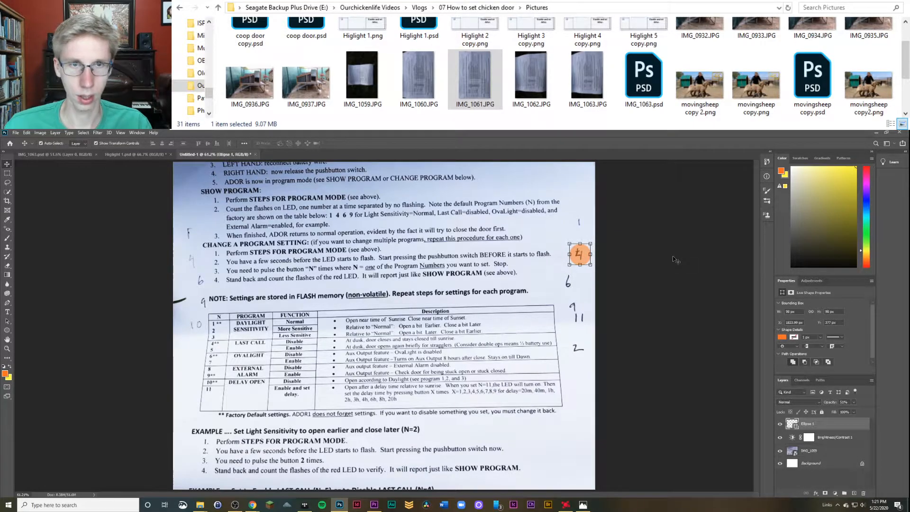
Step: Select the IMG_1059 photo layer and rasterize its smart object for retouching
{"action": "left_click", "coordinate": [601, 298]}
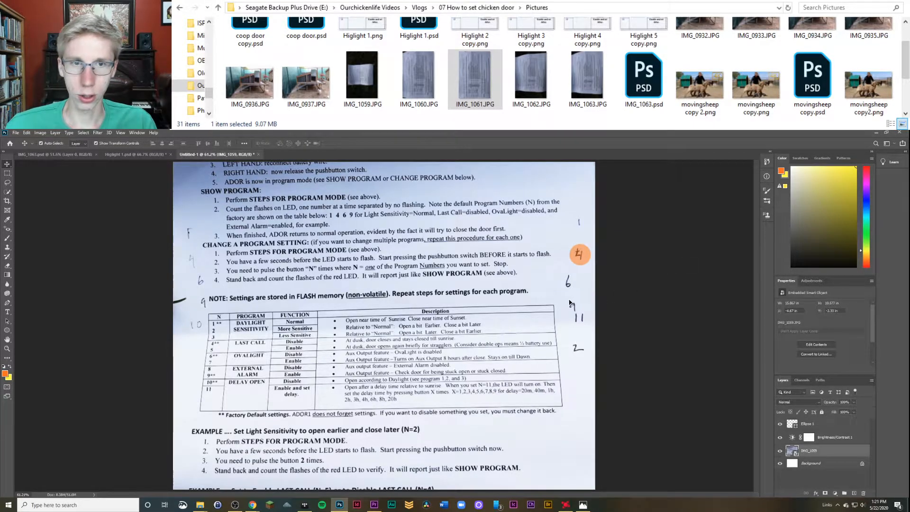
{"action": "key", "text": "e"}
{"action": "left_click", "coordinate": [562, 285]}
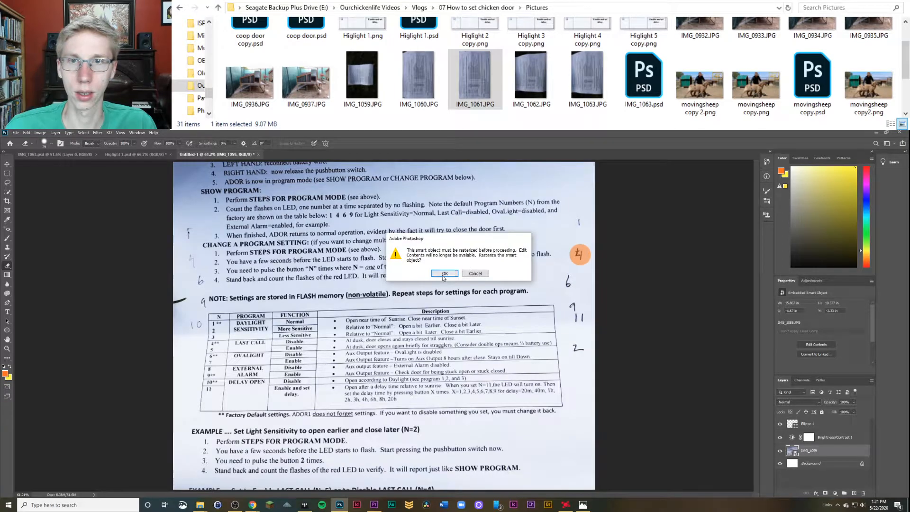
{"action": "left_click", "coordinate": [502, 278]}
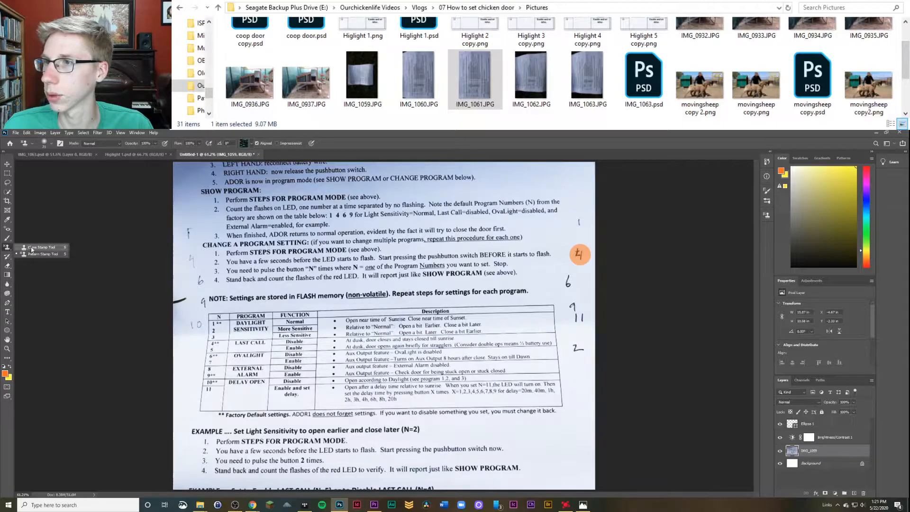
Step: Clone clean paper over the handwritten 6, 9, 11 and 2 in the sheet's right margin with the Clone Stamp
{"action": "left_click", "coordinate": [7, 247]}
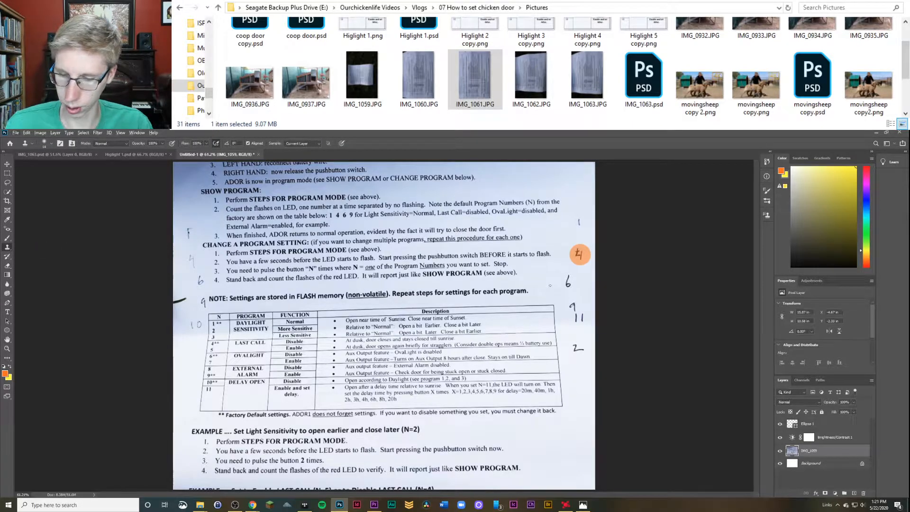
{"action": "left_click", "coordinate": [550, 285]}
{"action": "left_click", "coordinate": [455, 274]}
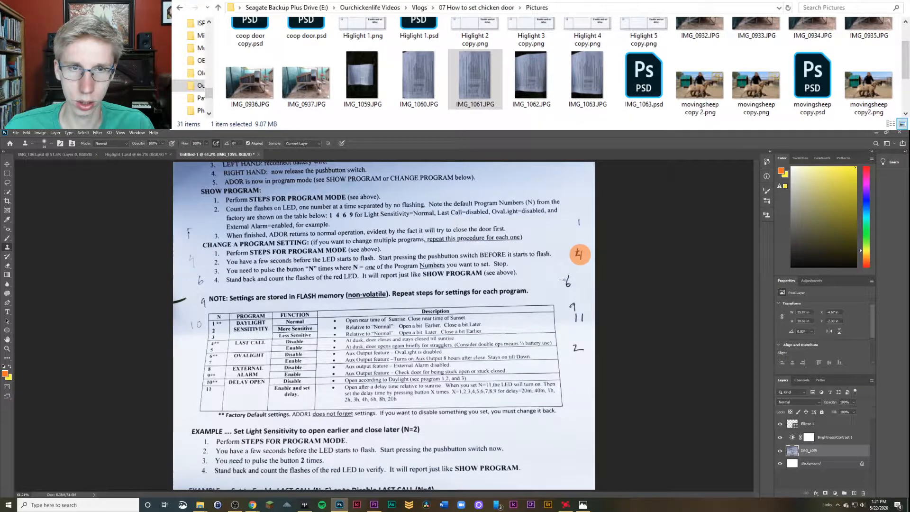
{"action": "right_click", "coordinate": [565, 279], "text": "shift"}
{"action": "left_click", "coordinate": [549, 283]}
{"action": "left_click_drag", "start_coordinate": [550, 280], "coordinate": [571, 290]}
{"action": "left_click", "coordinate": [570, 285]}
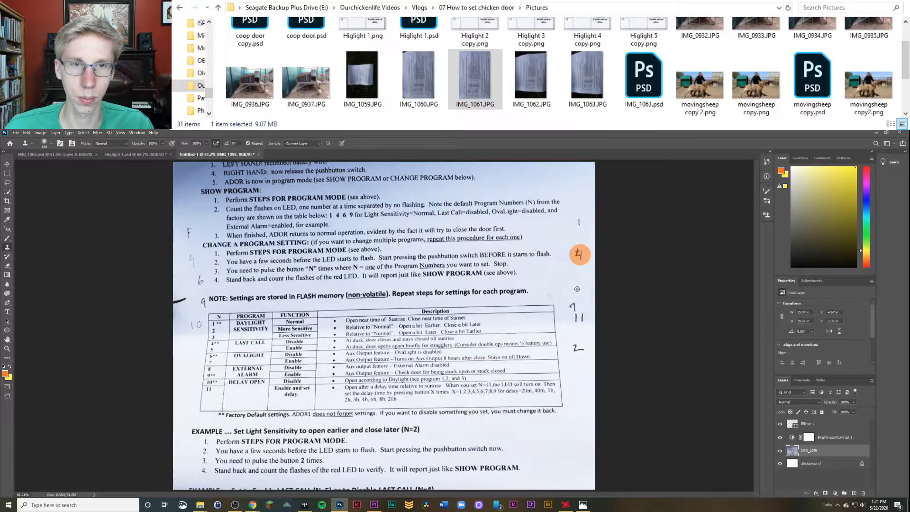
{"action": "left_click_drag", "start_coordinate": [579, 297], "coordinate": [581, 347]}
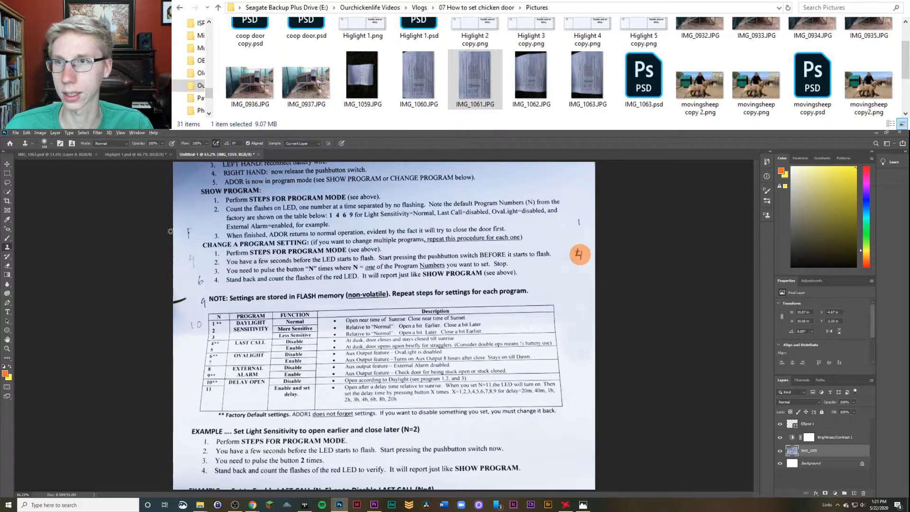
Step: Clone clean paper over the handwritten numbers in the sheet's left margin, using a smaller brush close to the text
{"action": "left_click_drag", "start_coordinate": [189, 229], "coordinate": [188, 237]}
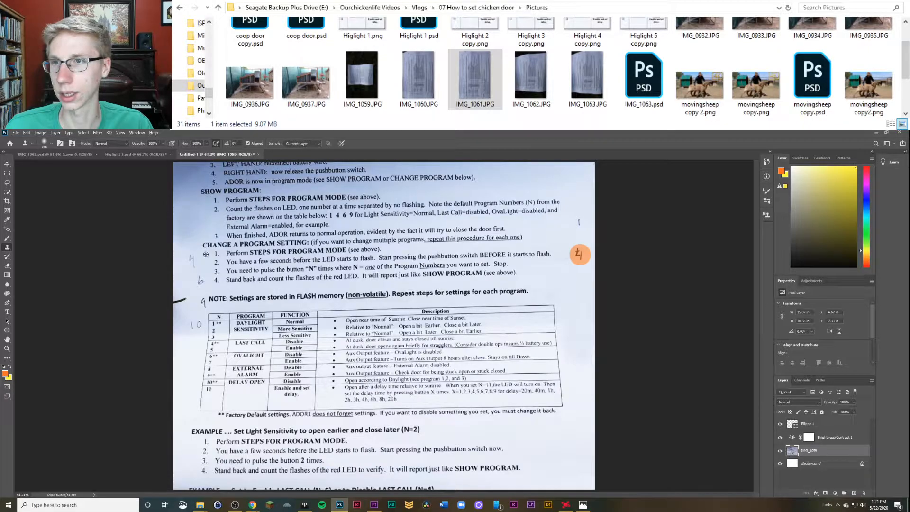
{"action": "left_click_drag", "start_coordinate": [190, 333], "coordinate": [194, 327]}
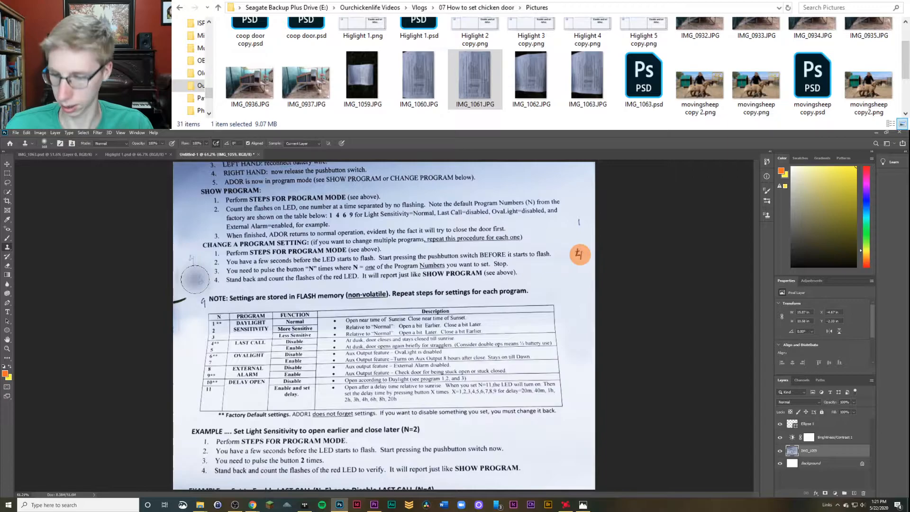
{"action": "key", "text": "bracketleft"}
{"action": "key", "text": "bracketleft"}
{"action": "key", "text": "bracketleft"}
{"action": "left_click_drag", "start_coordinate": [191, 264], "coordinate": [191, 261]}
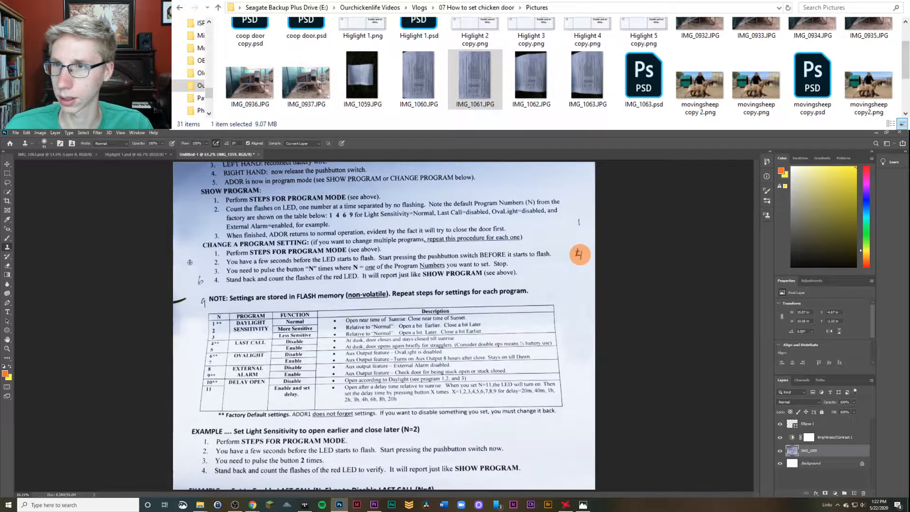
{"action": "left_click", "coordinate": [199, 281]}
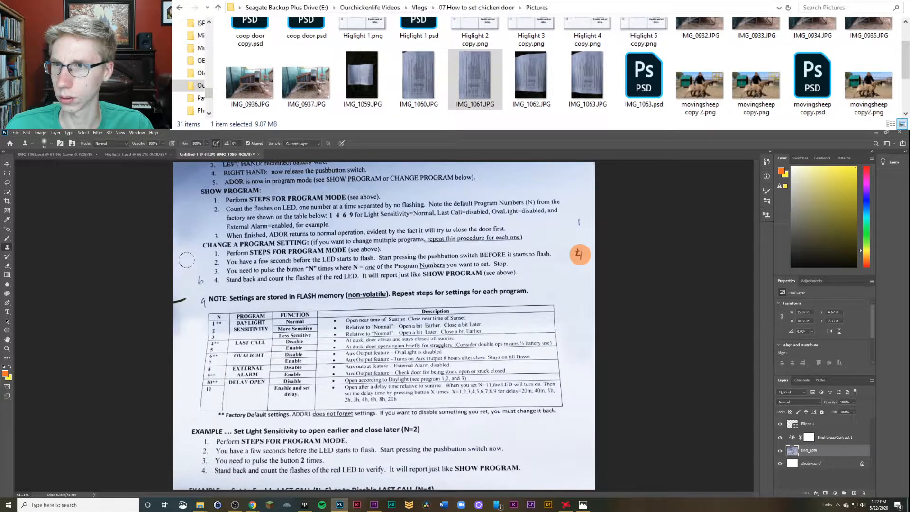
{"action": "left_click", "coordinate": [202, 282]}
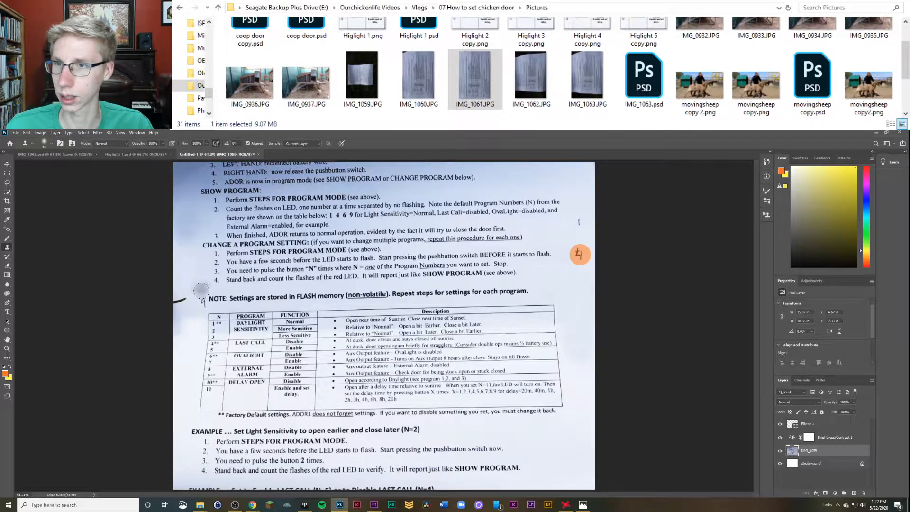
{"action": "left_click", "coordinate": [202, 301]}
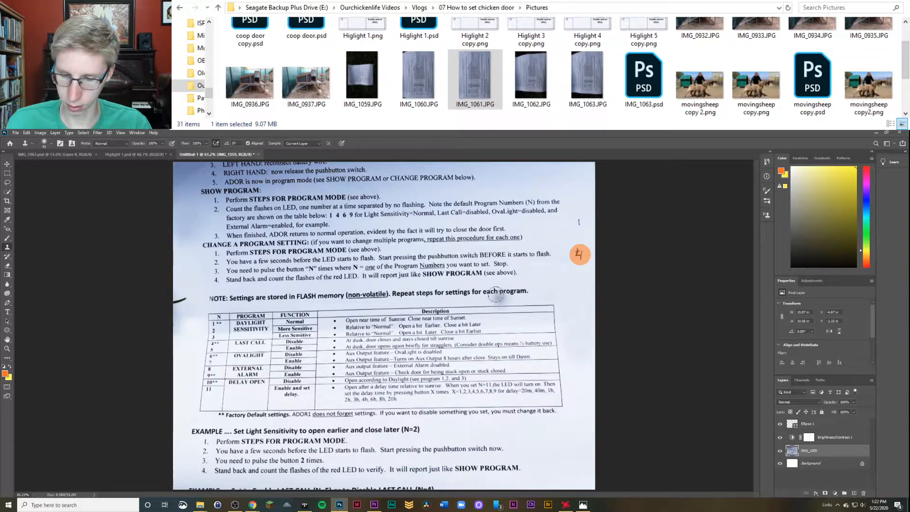
Step: Crop the document from the SHOW PROGRAM heading to the table's bottom edge, also trimming the pen mark off the left edge
{"action": "key", "text": "c"}
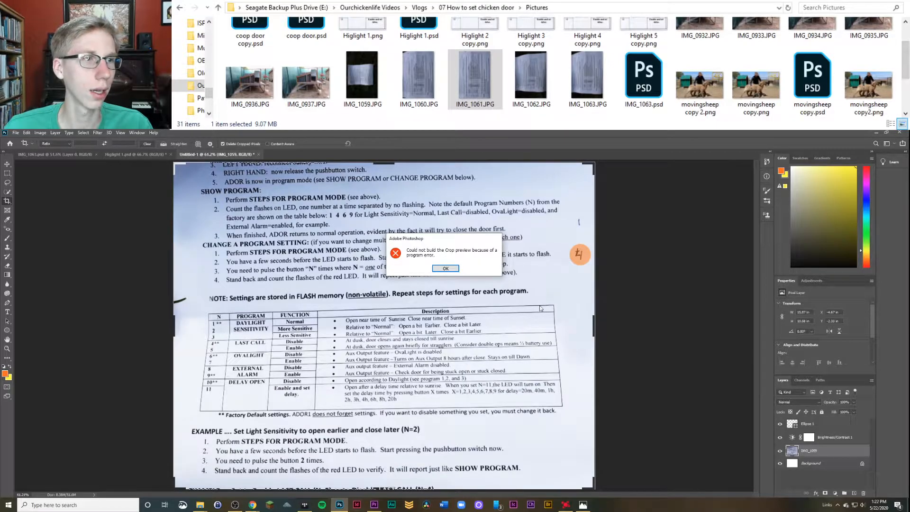
{"action": "left_click", "coordinate": [446, 268]}
{"action": "left_click_drag", "start_coordinate": [384, 163], "coordinate": [397, 187]}
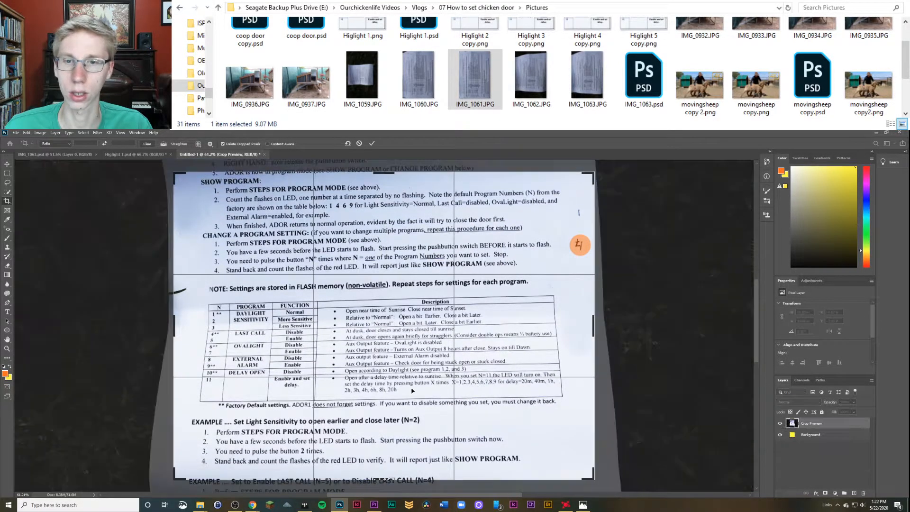
{"action": "left_click_drag", "start_coordinate": [378, 477], "coordinate": [387, 433]}
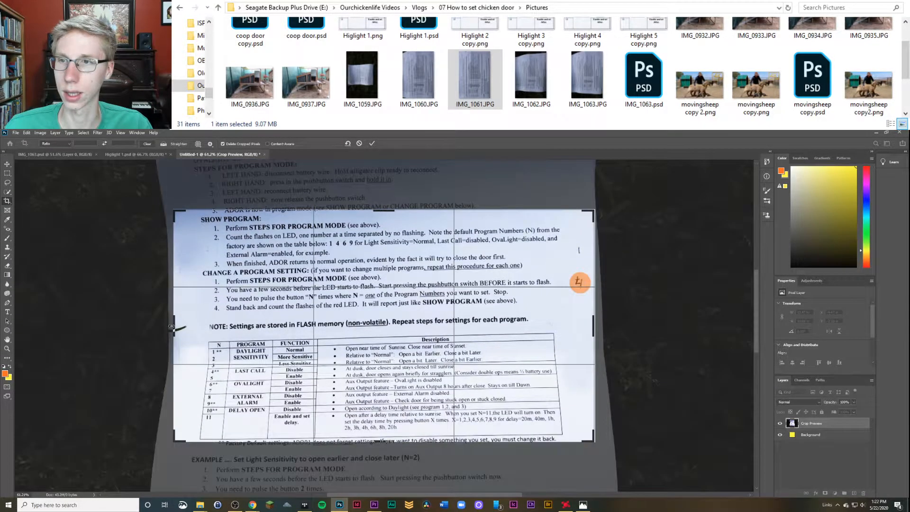
{"action": "left_click_drag", "start_coordinate": [171, 327], "coordinate": [184, 327]}
{"action": "key", "text": "Return"}
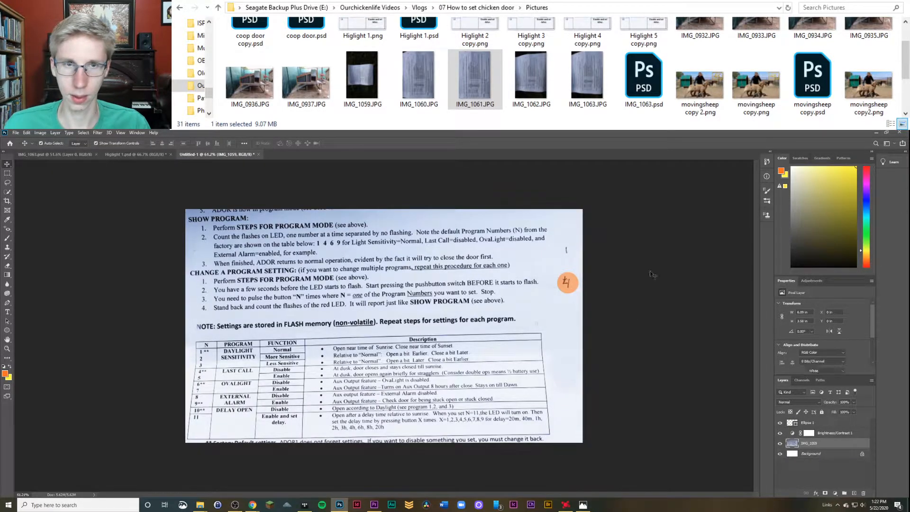
{"action": "key", "text": "v"}
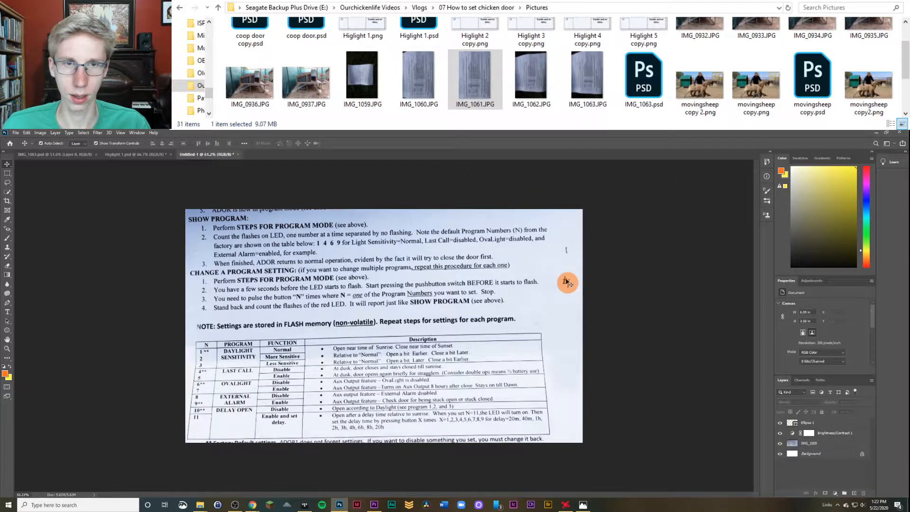
Step: Hide the Ellipse 1 layer and save the plain sheet as paper.png in the Pictures folder
{"action": "left_click", "coordinate": [779, 422]}
{"action": "key", "text": "ctrl+s"}
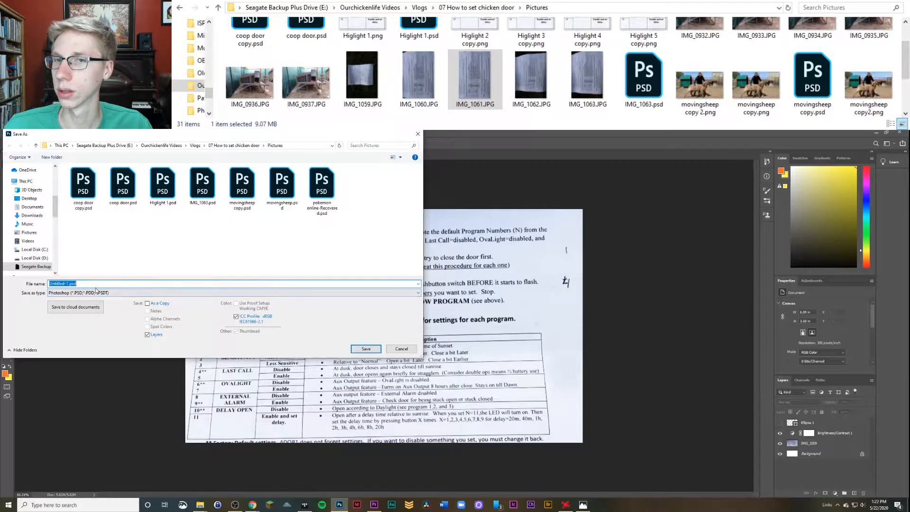
{"action": "type", "text": "p"}
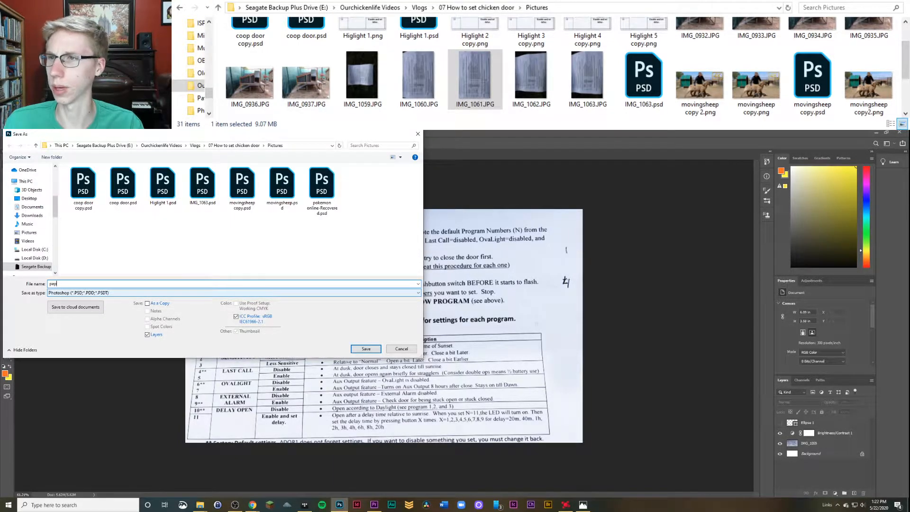
{"action": "type", "text": "epr"}
{"action": "left_click", "coordinate": [93, 294]}
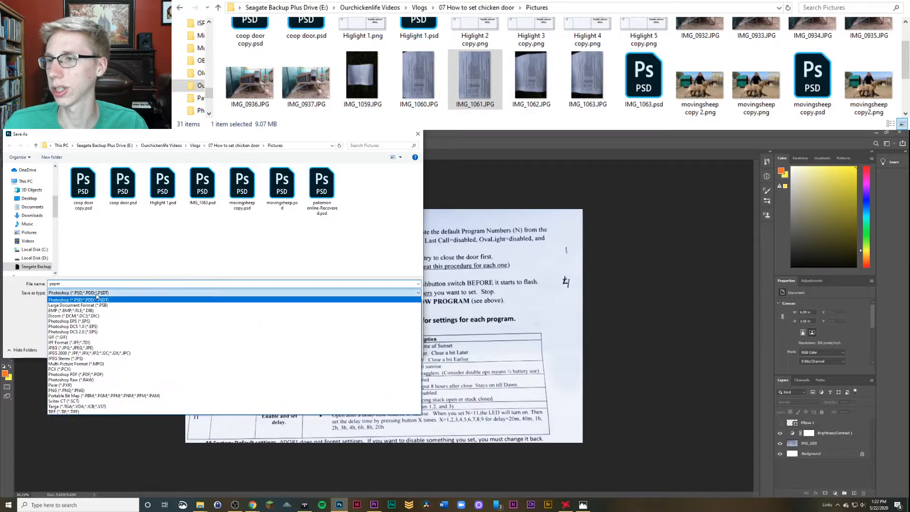
{"action": "left_click", "coordinate": [100, 390]}
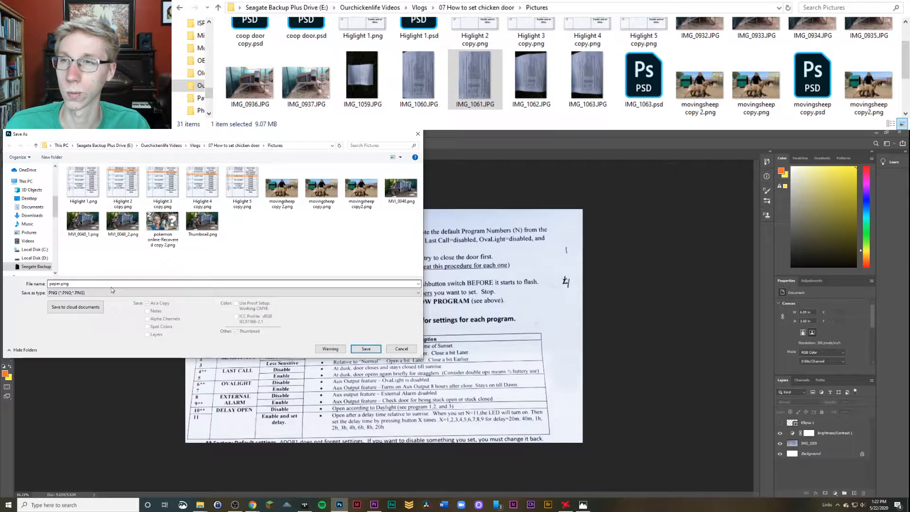
{"action": "left_click", "coordinate": [366, 349]}
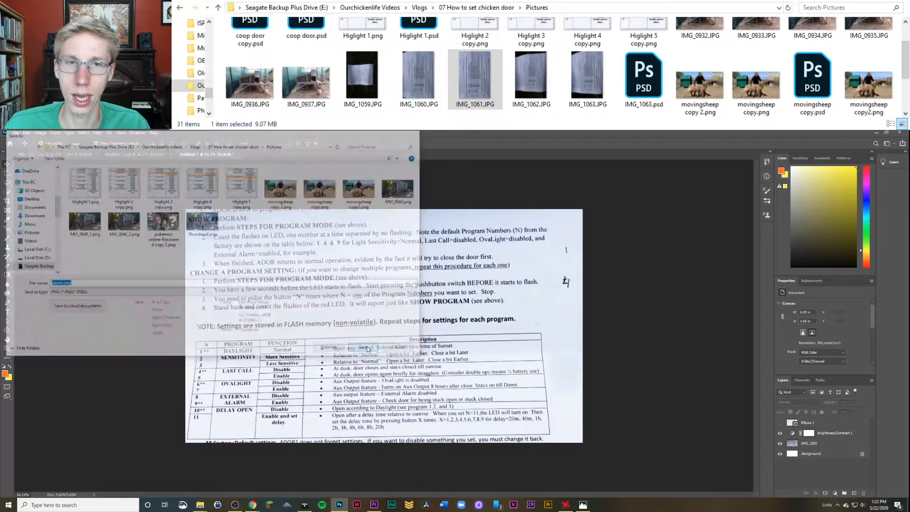
{"action": "left_click", "coordinate": [499, 243]}
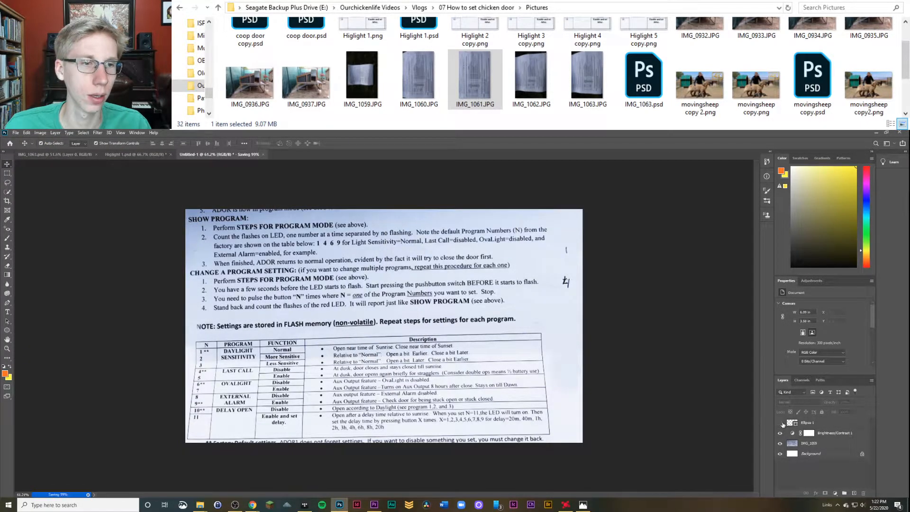
Step: Show the Ellipse 1 layer again and save the highlighted sheet as a PNG copy named paper 1
{"action": "left_click", "coordinate": [781, 423]}
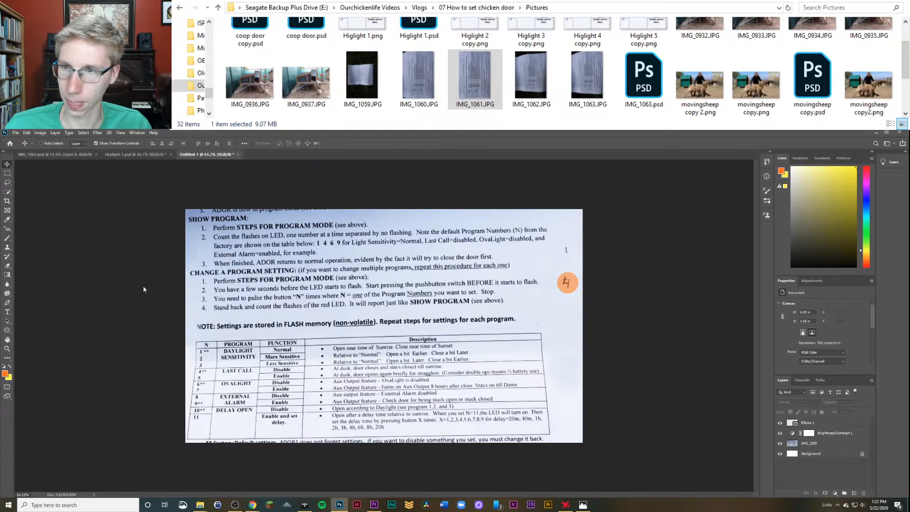
{"action": "key", "text": "ctrl+shift+s"}
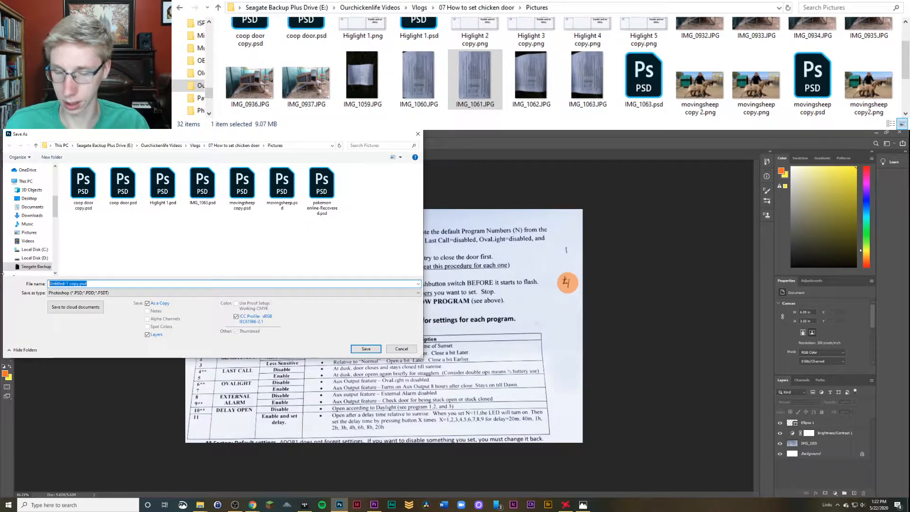
{"action": "type", "text": "paper"}
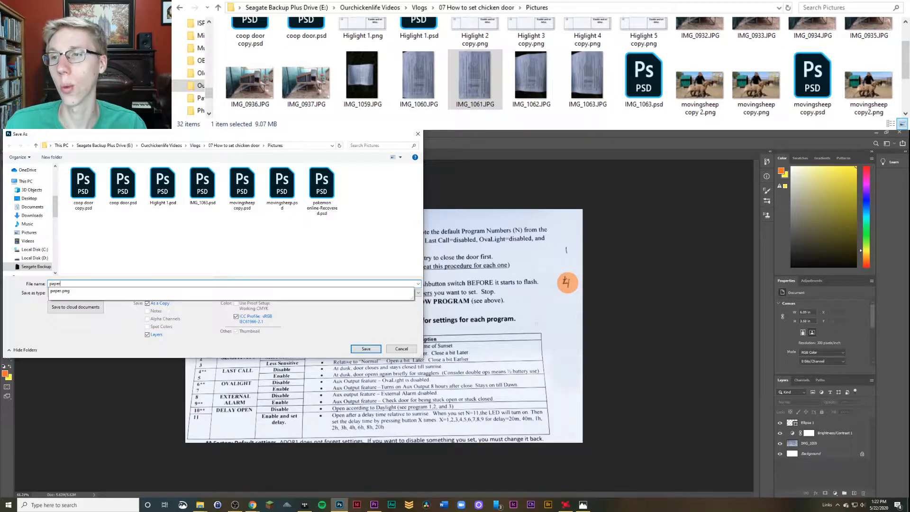
{"action": "type", "text": " 1"}
{"action": "left_click", "coordinate": [91, 292]}
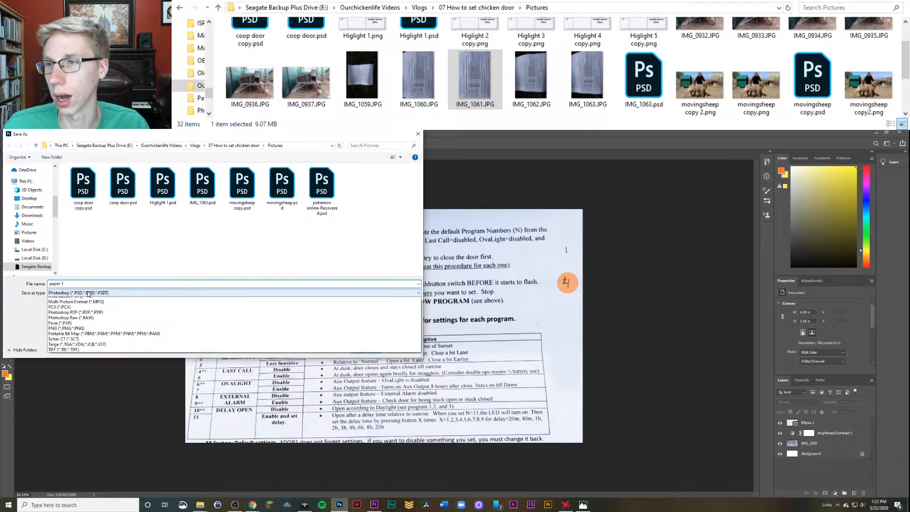
{"action": "left_click", "coordinate": [120, 391]}
{"action": "left_click", "coordinate": [366, 349]}
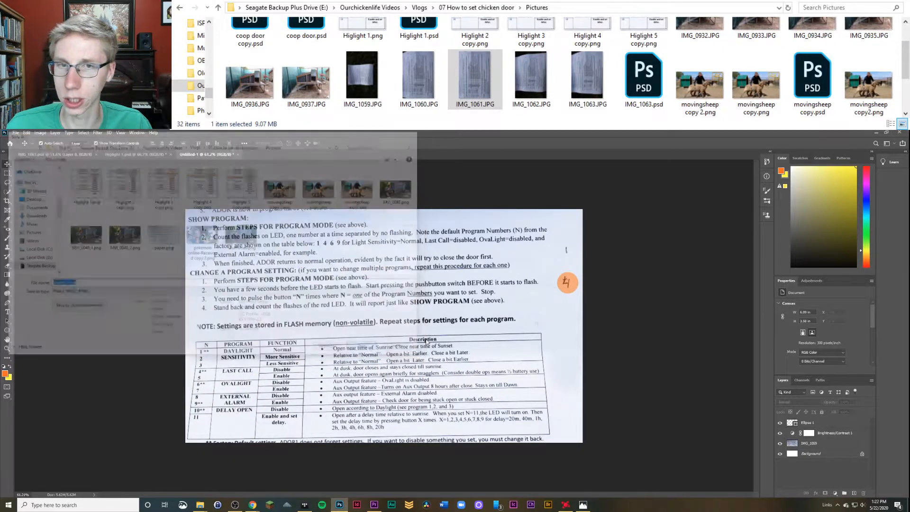
{"action": "key", "text": "Return"}
Step: Switch to Premiere Pro, locate paper.png in the Pictures folder and close the photo preview covering the project
{"action": "left_click", "coordinate": [878, 133]}
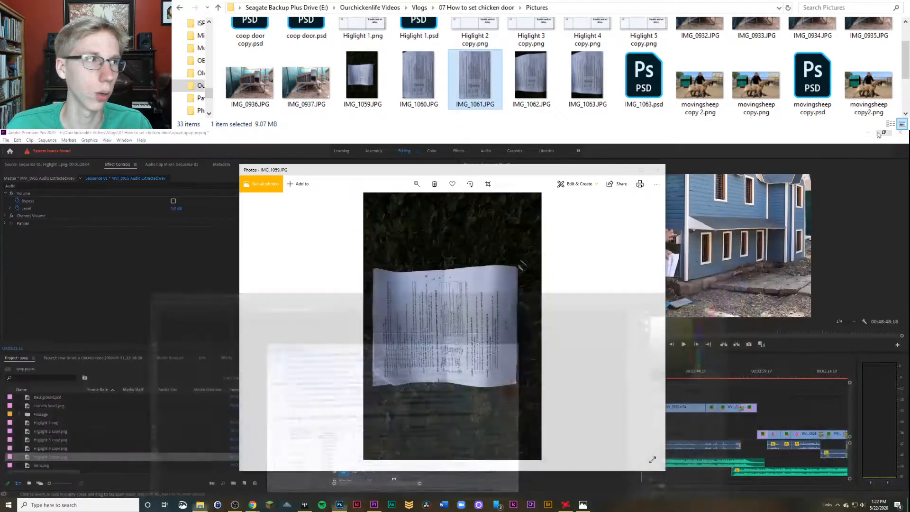
{"action": "scroll", "coordinate": [380, 85], "scroll_direction": "up", "scroll_amount": 1}
{"action": "scroll", "coordinate": [412, 58], "scroll_direction": "down", "scroll_amount": 3}
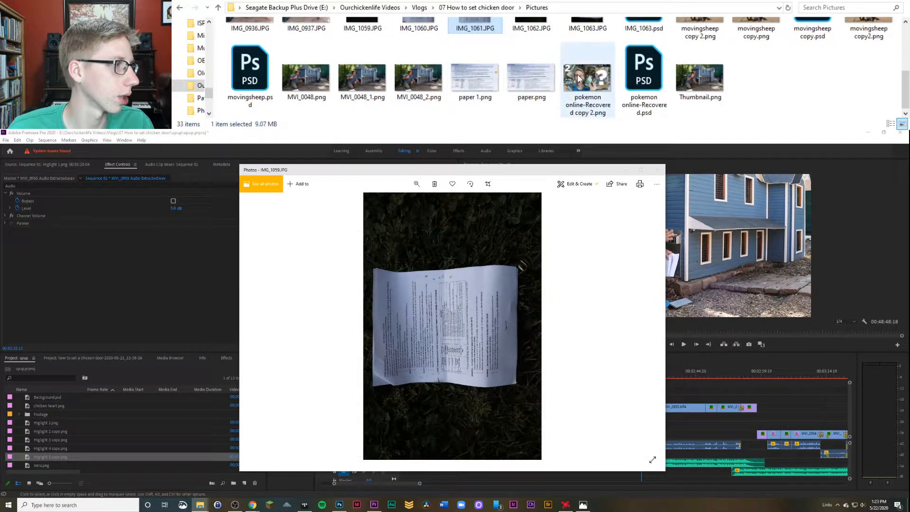
{"action": "left_click", "coordinate": [548, 81]}
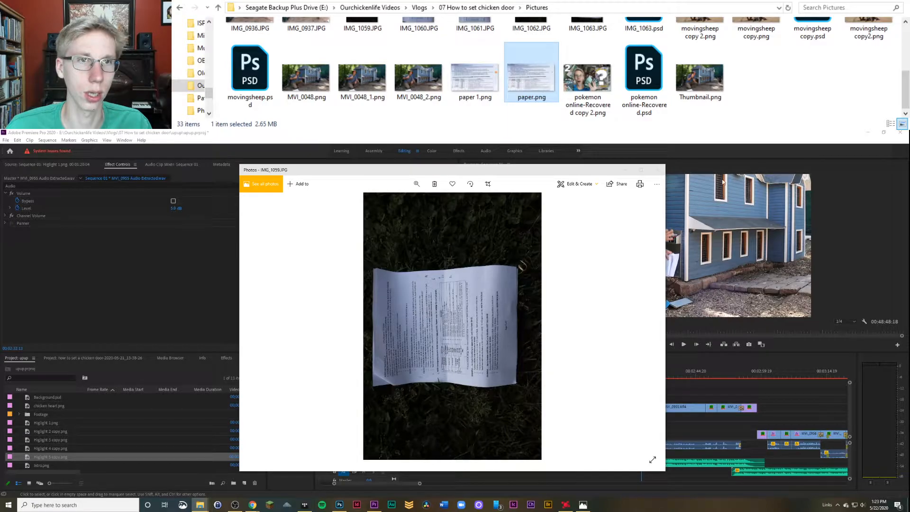
{"action": "left_click", "coordinate": [658, 169]}
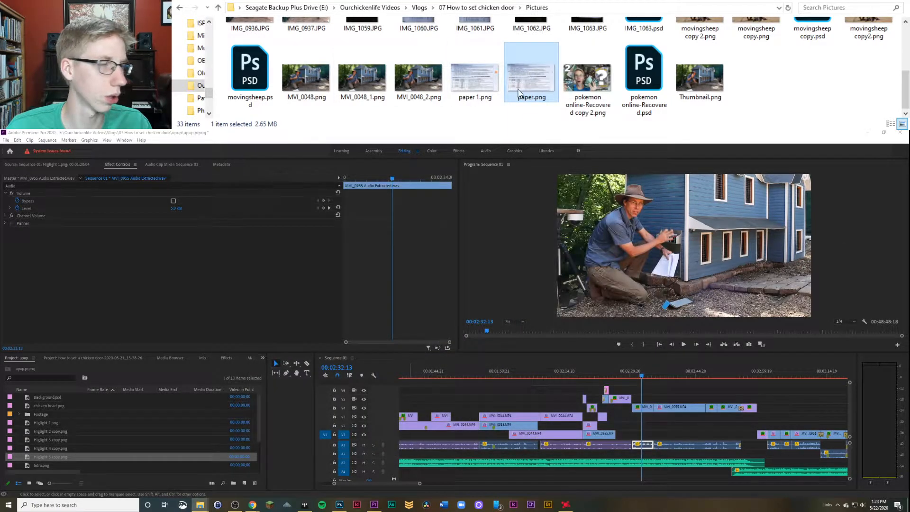
Step: Add paper.png and paper 1.png to the sequence above the existing video clips and enlarge the timeline area
{"action": "left_click_drag", "start_coordinate": [519, 93], "coordinate": [615, 381]}
{"action": "left_click_drag", "start_coordinate": [475, 75], "coordinate": [640, 381]}
{"action": "left_click_drag", "start_coordinate": [451, 353], "coordinate": [452, 319]}
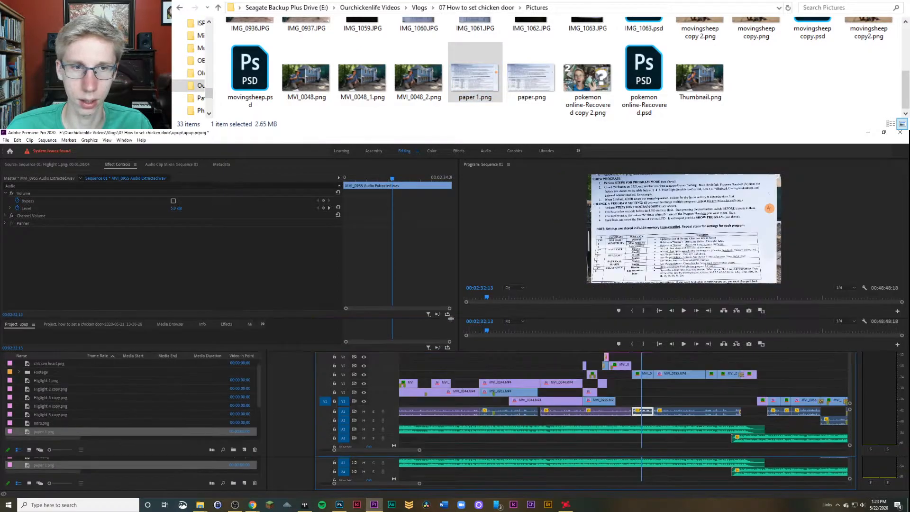
Step: Align paper.png with the start of the clip at 00:02:23:12 and start paper 1.png slightly after it, directly above the old highlight overlay
{"action": "left_click_drag", "start_coordinate": [644, 367], "coordinate": [618, 358]}
{"action": "left_click", "coordinate": [604, 342]}
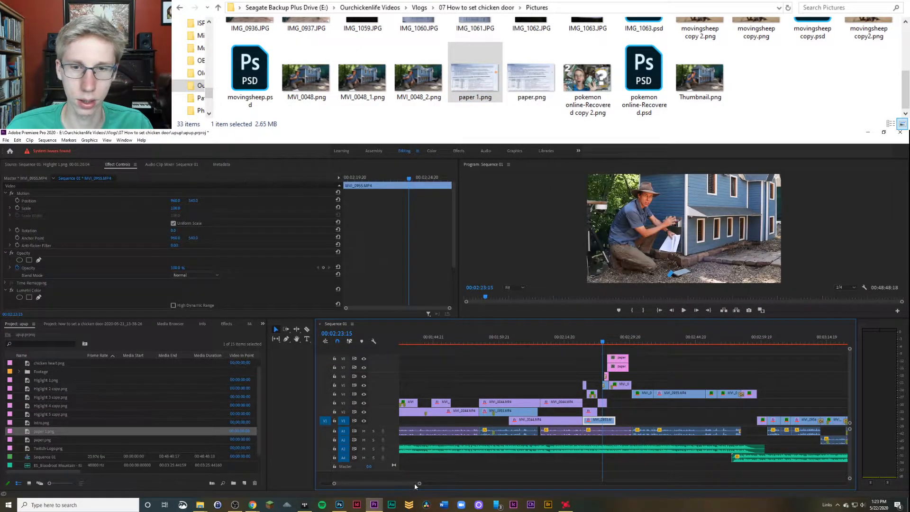
{"action": "left_click_drag", "start_coordinate": [419, 484], "coordinate": [390, 486]}
{"action": "left_click_drag", "start_coordinate": [679, 351], "coordinate": [642, 369]}
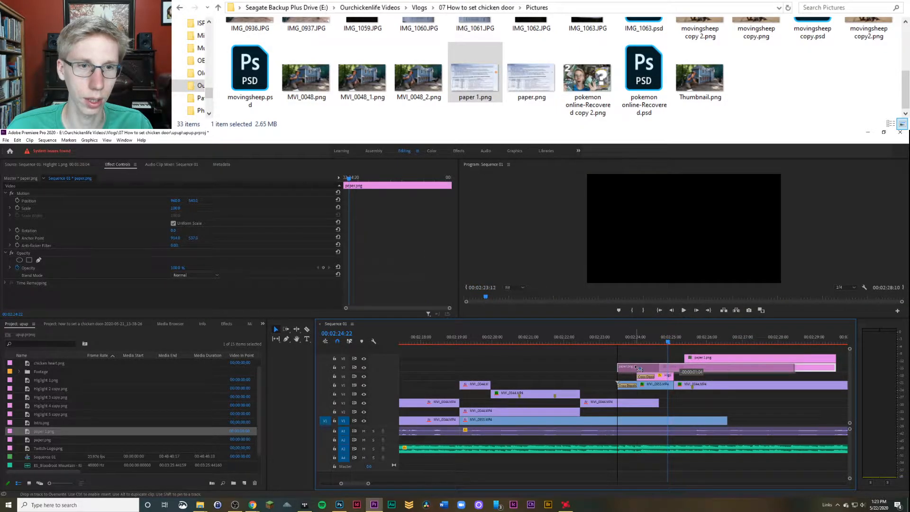
{"action": "left_click_drag", "start_coordinate": [726, 359], "coordinate": [678, 362]}
Step: Cut both paper overlays at the end of the clip below, delete the excess portions, and remove the old highlight overlay underneath
{"action": "key", "text": "c"}
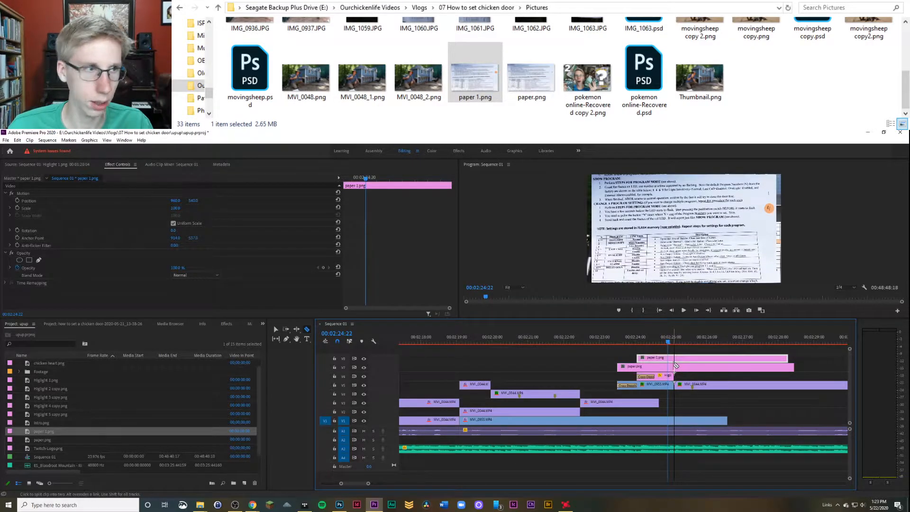
{"action": "left_click", "coordinate": [674, 366]}
{"action": "left_click", "coordinate": [675, 358]}
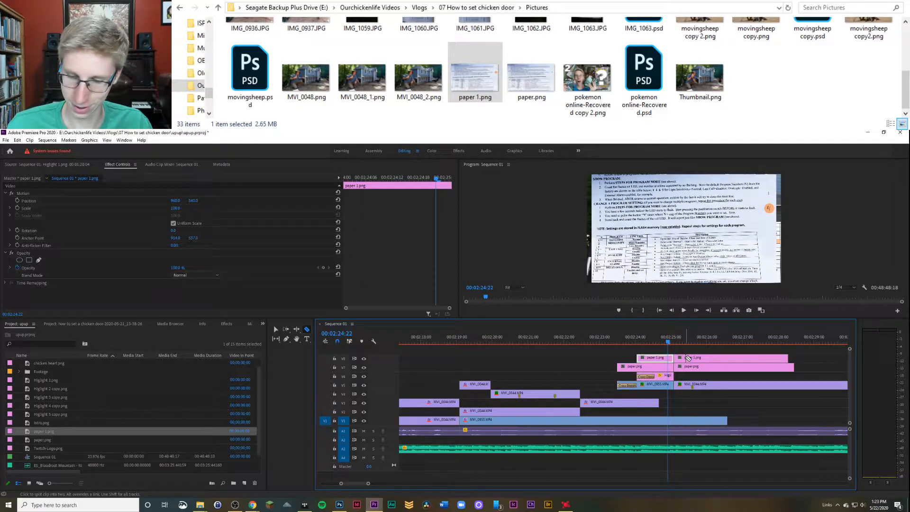
{"action": "key", "text": "v"}
{"action": "left_click_drag", "start_coordinate": [694, 352], "coordinate": [690, 375]}
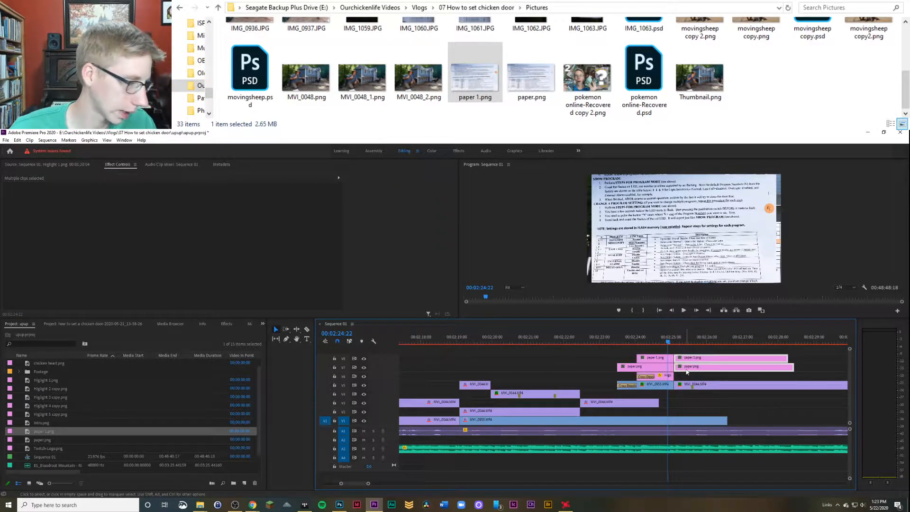
{"action": "key", "text": "Delete"}
{"action": "left_click", "coordinate": [666, 375]}
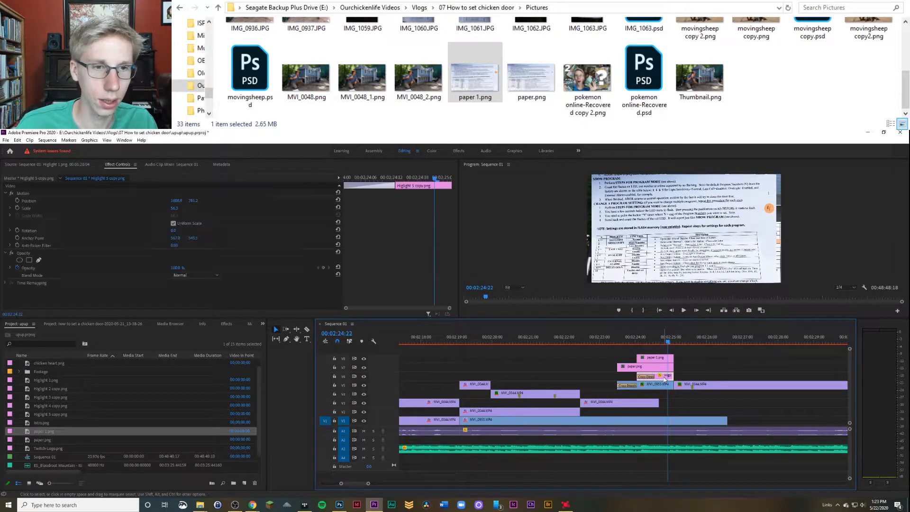
{"action": "key", "text": "Delete"}
Step: Apply the default Cross Dissolve to the start of paper.png and paper 1.png, shorten both transitions, and play them back
{"action": "right_click", "coordinate": [618, 368]}
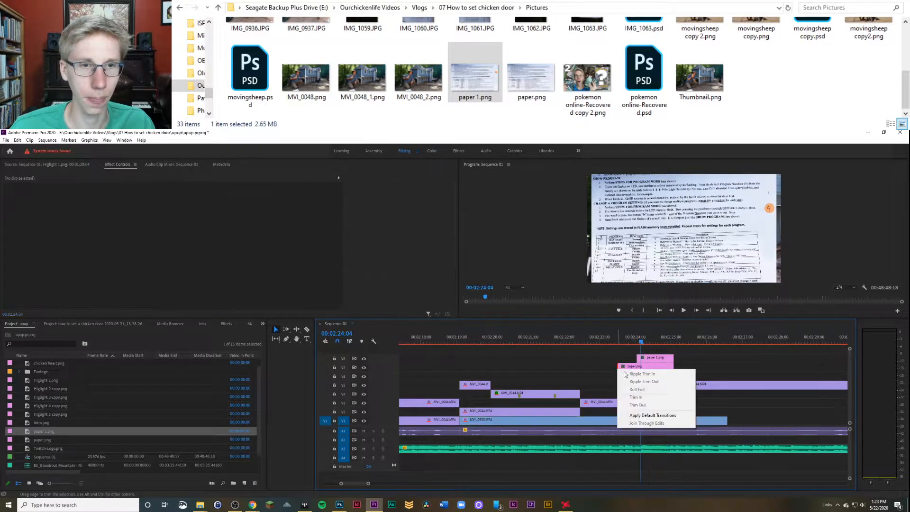
{"action": "left_click", "coordinate": [653, 416]}
{"action": "right_click", "coordinate": [638, 360]}
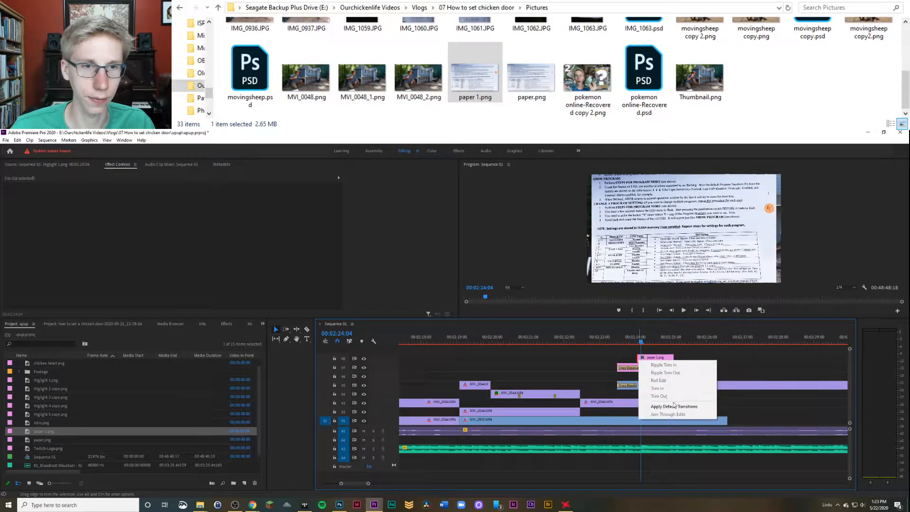
{"action": "left_click", "coordinate": [674, 406]}
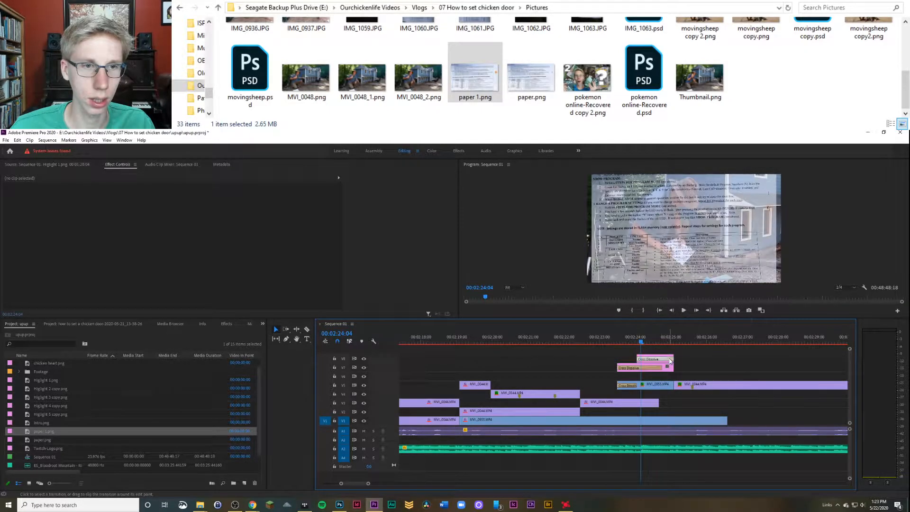
{"action": "left_click", "coordinate": [670, 360]}
{"action": "left_click_drag", "start_coordinate": [670, 360], "coordinate": [638, 368]}
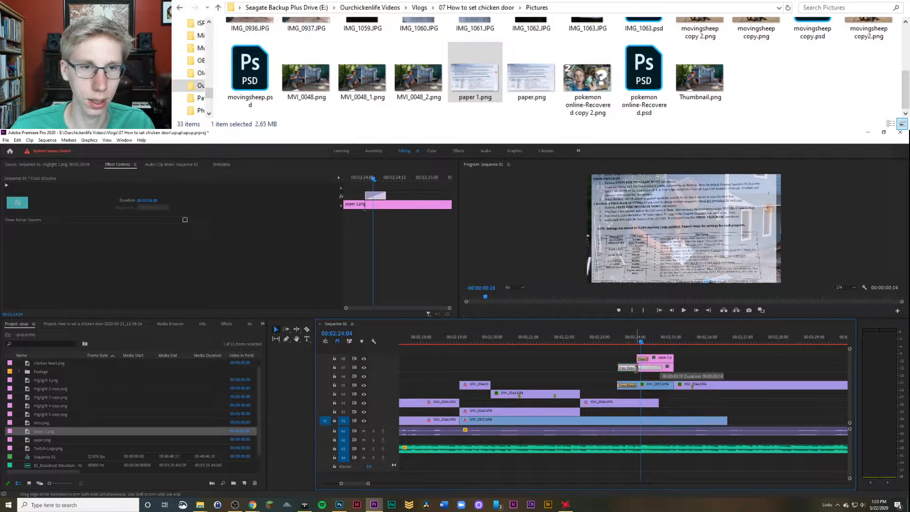
{"action": "left_click", "coordinate": [618, 344]}
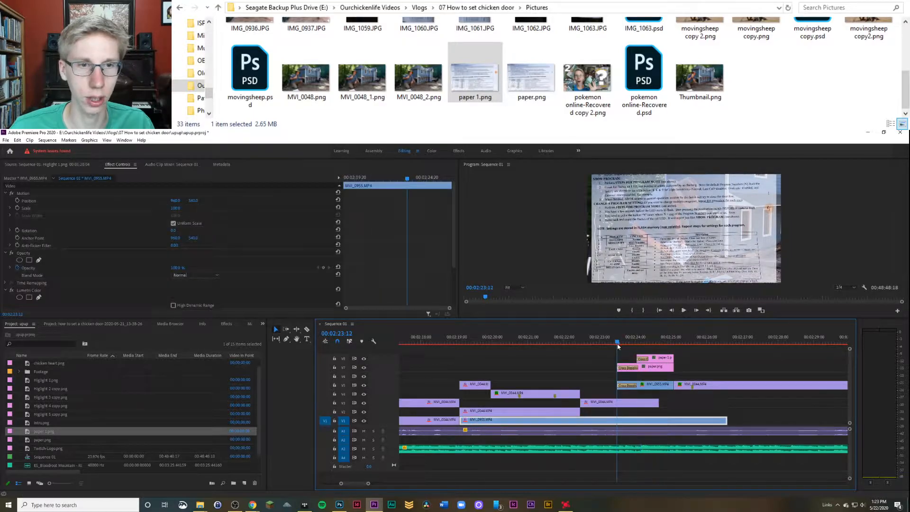
{"action": "key", "text": "space"}
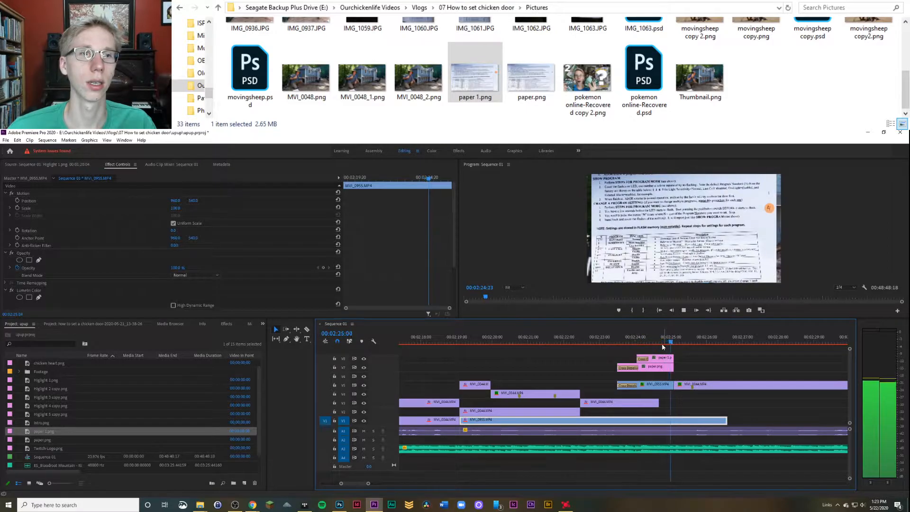
{"action": "key", "text": "space"}
Step: Scale paper.png down and place it in the lower-left corner of the video frame
{"action": "key", "text": "Up"}
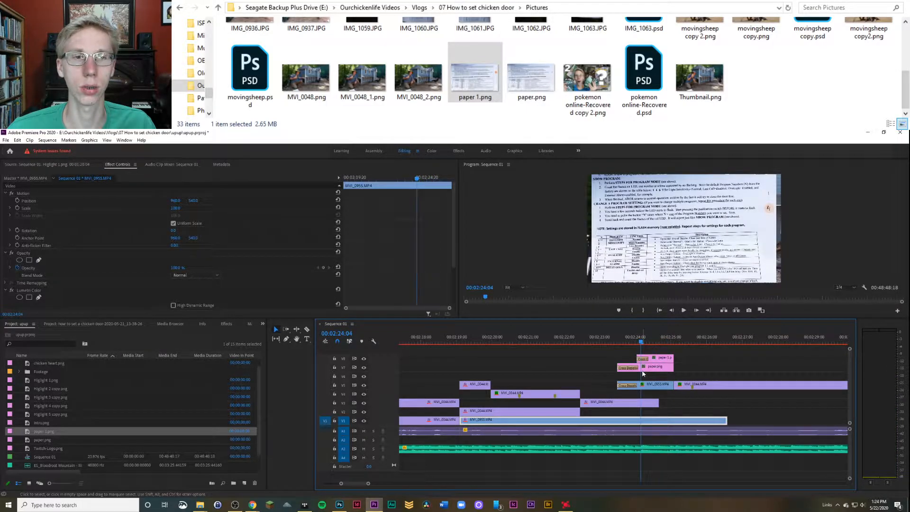
{"action": "left_click", "coordinate": [643, 369]}
{"action": "left_click", "coordinate": [309, 192]}
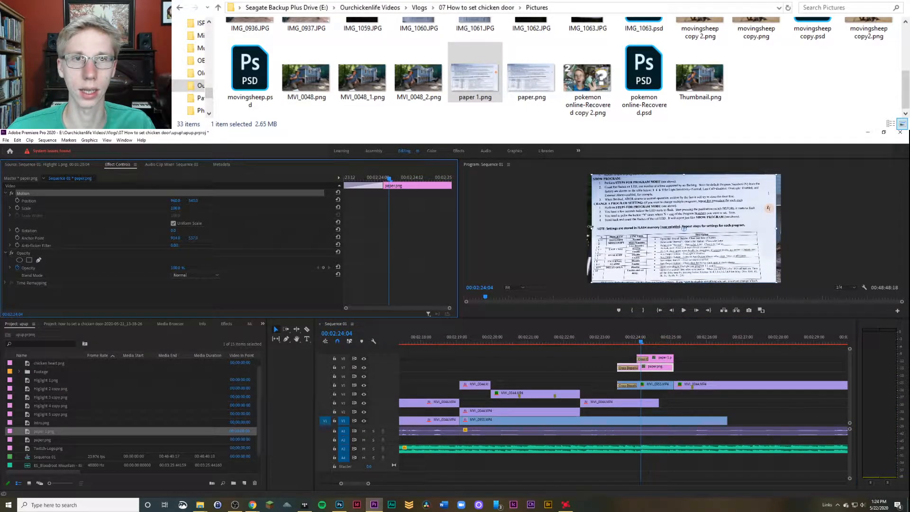
{"action": "left_click_drag", "start_coordinate": [590, 227], "coordinate": [633, 227]}
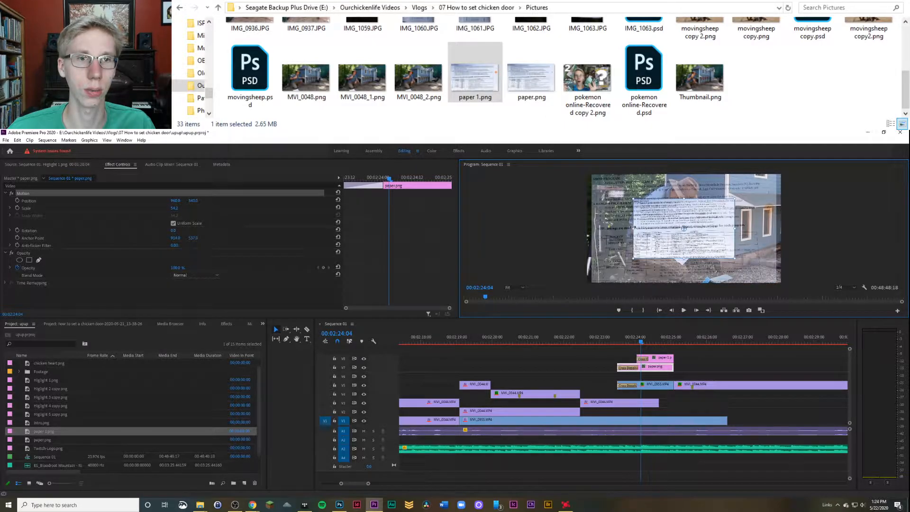
{"action": "mouse_move", "coordinate": [702, 246]}
{"action": "left_mouse_down"}
{"action": "mouse_move", "coordinate": [725, 266]}
{"action": "mouse_move", "coordinate": [699, 236]}
{"action": "left_mouse_up"}
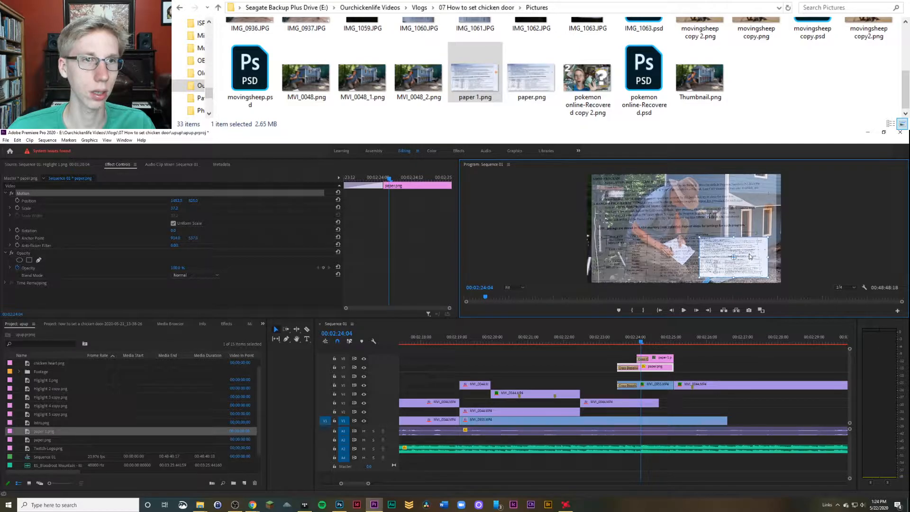
{"action": "left_click_drag", "start_coordinate": [602, 257], "coordinate": [632, 262]}
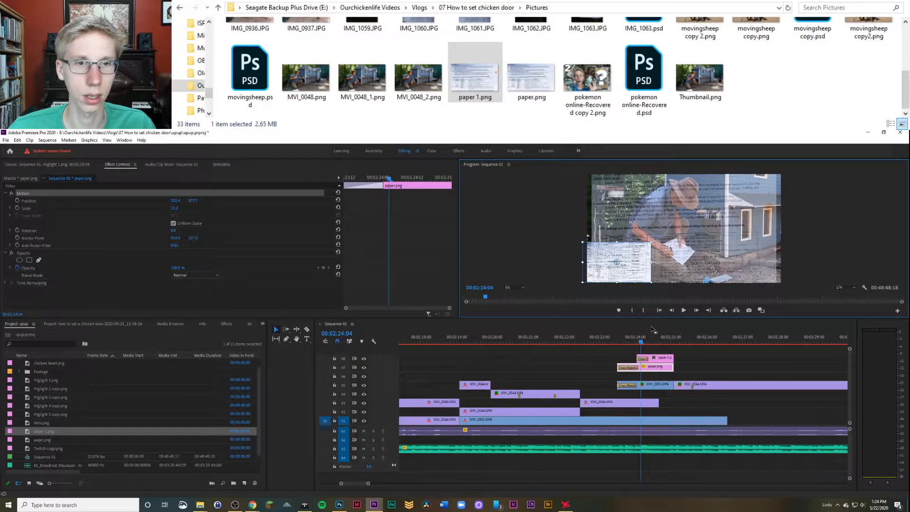
Step: Copy paper.png and paste its Motion attributes onto paper 1.png
{"action": "left_click", "coordinate": [662, 371]}
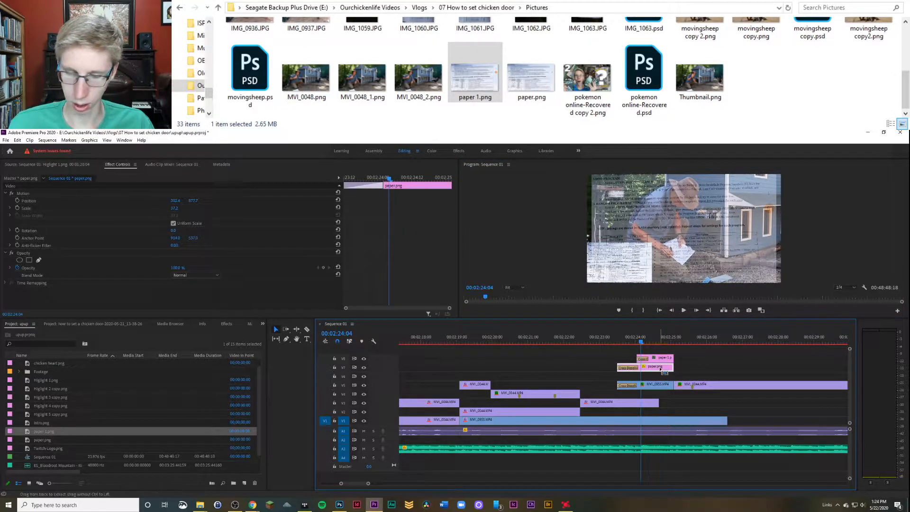
{"action": "right_click", "coordinate": [661, 359]}
{"action": "left_click", "coordinate": [711, 185]}
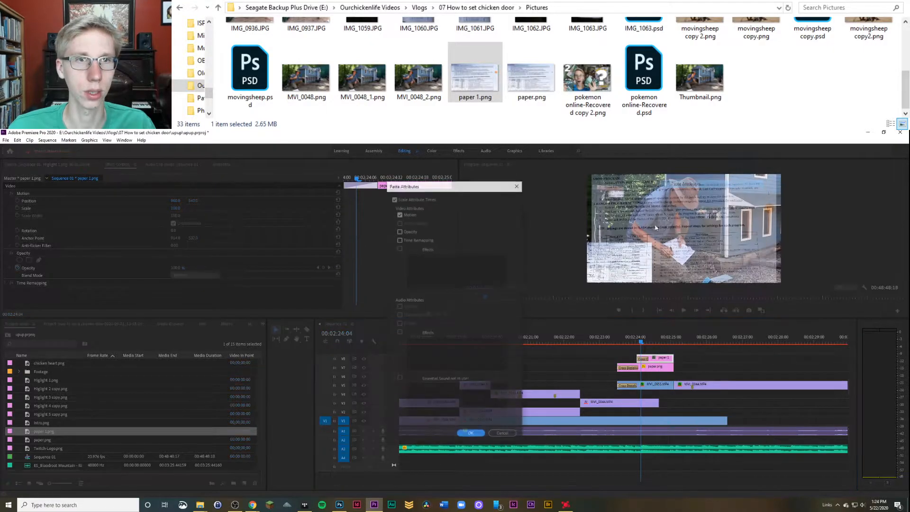
{"action": "left_click", "coordinate": [471, 434]}
Step: Preview the resized paper overlays and review the following footage through about 00:02:36
{"action": "left_click", "coordinate": [625, 341]}
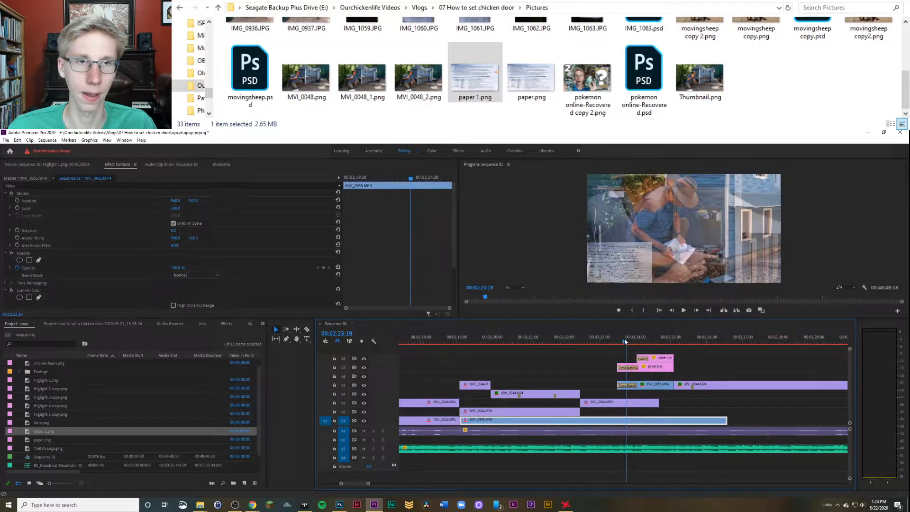
{"action": "left_click", "coordinate": [610, 343]}
{"action": "left_click_drag", "start_coordinate": [614, 343], "coordinate": [666, 341]}
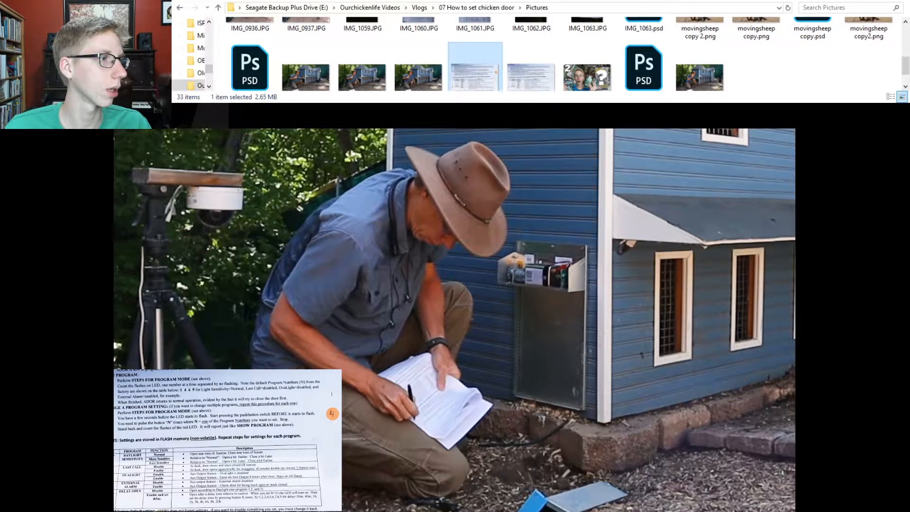
{"action": "left_click_drag", "start_coordinate": [212, 100], "coordinate": [196, 129]}
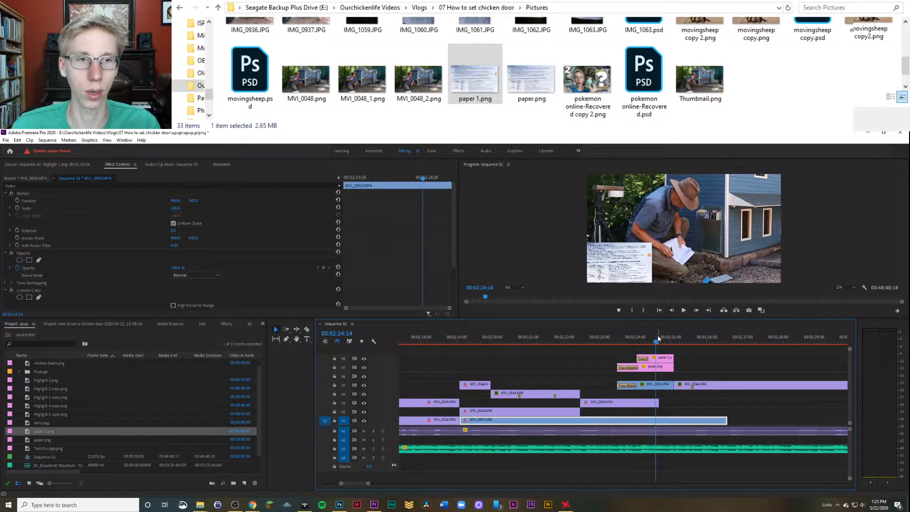
{"action": "left_click_drag", "start_coordinate": [659, 337], "coordinate": [713, 373]}
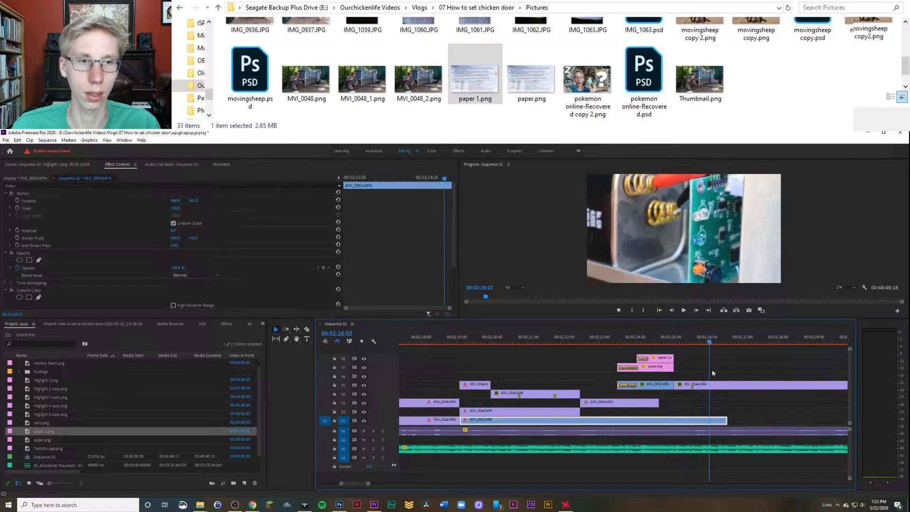
{"action": "key", "text": "space"}
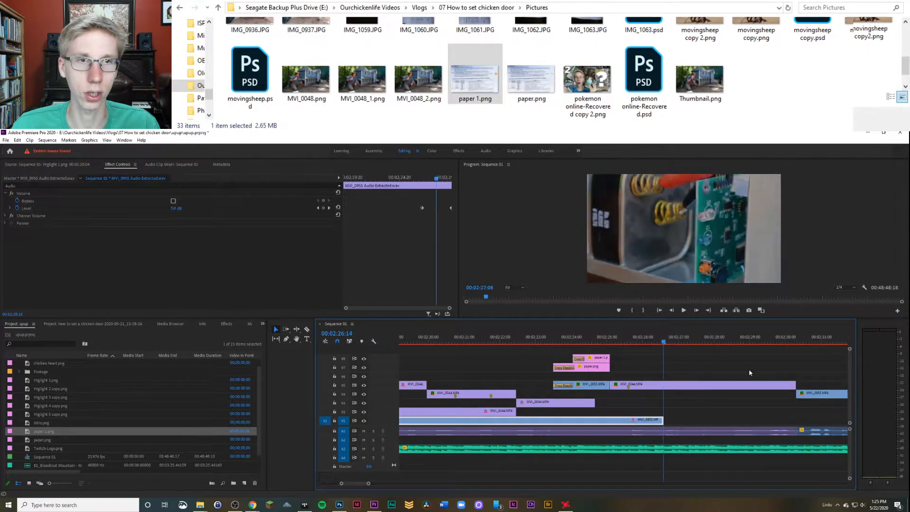
{"action": "left_click", "coordinate": [750, 368]}
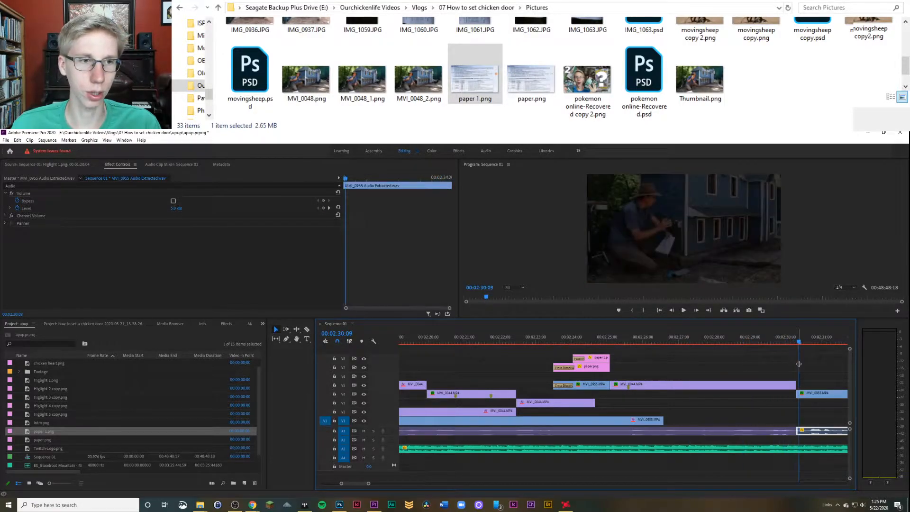
{"action": "key", "text": "space"}
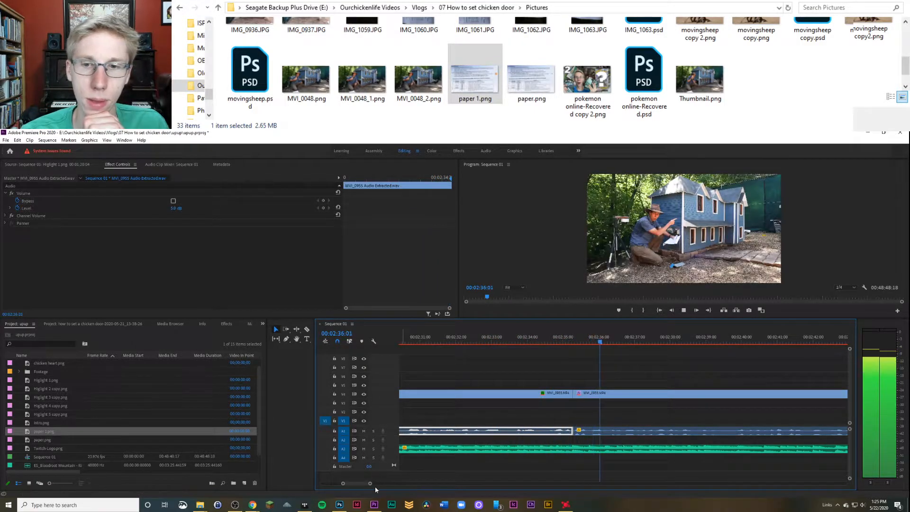
{"action": "scroll", "coordinate": [509, 455], "scroll_direction": "down", "scroll_amount": 4}
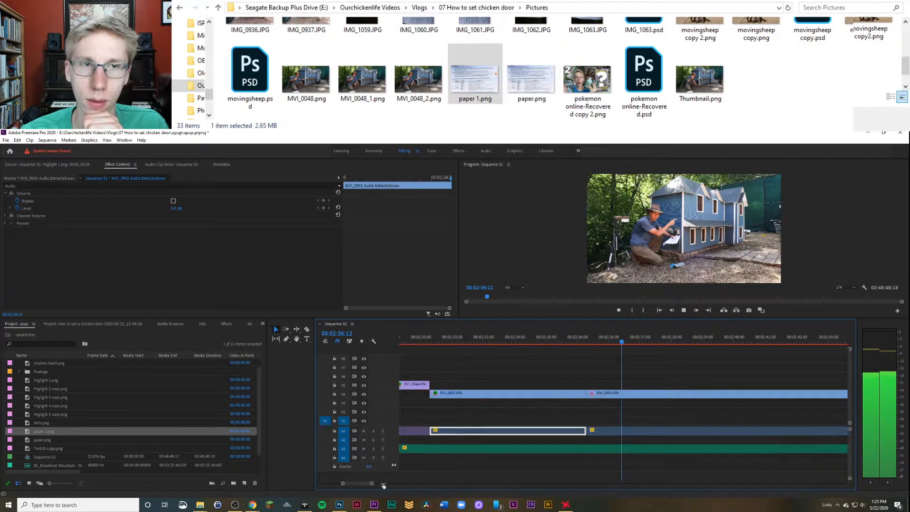
Step: Try moving the video cut near 00:02:35 earlier to 00:02:34:16, play back the edit, and undo the move
{"action": "left_click", "coordinate": [610, 343]}
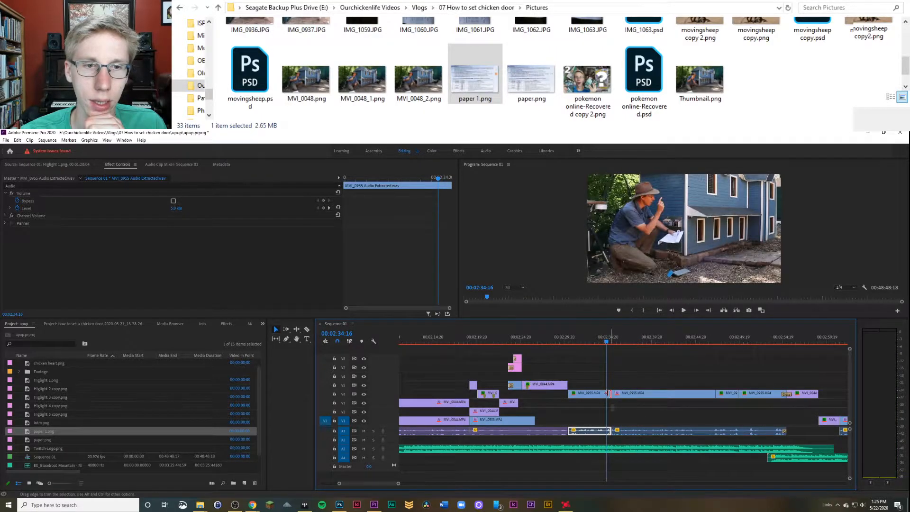
{"action": "left_click_drag", "start_coordinate": [611, 393], "coordinate": [606, 393]}
{"action": "left_click", "coordinate": [602, 340]}
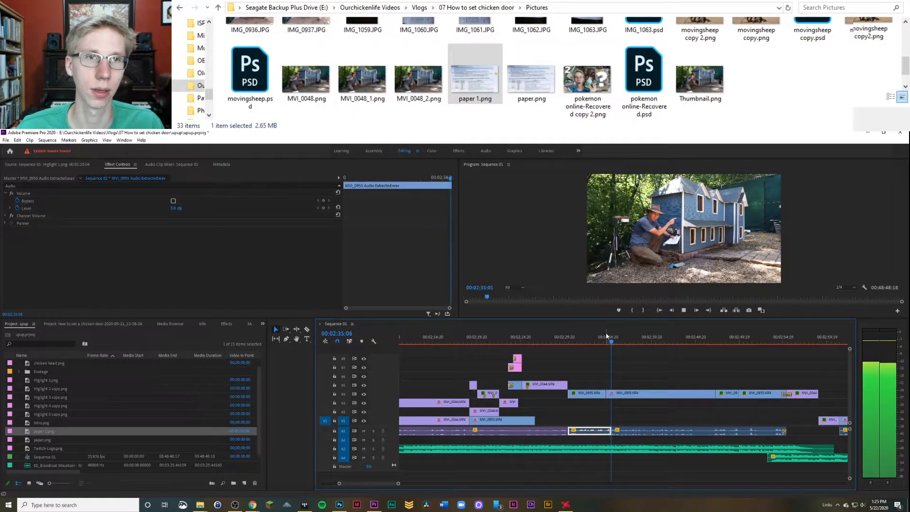
{"action": "key", "text": "space"}
{"action": "key", "text": "d"}
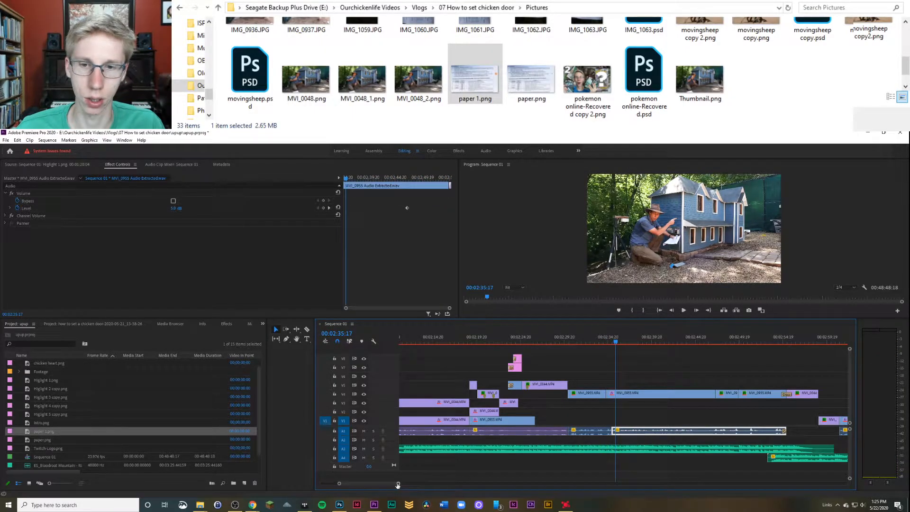
{"action": "left_click_drag", "start_coordinate": [398, 485], "coordinate": [364, 484]}
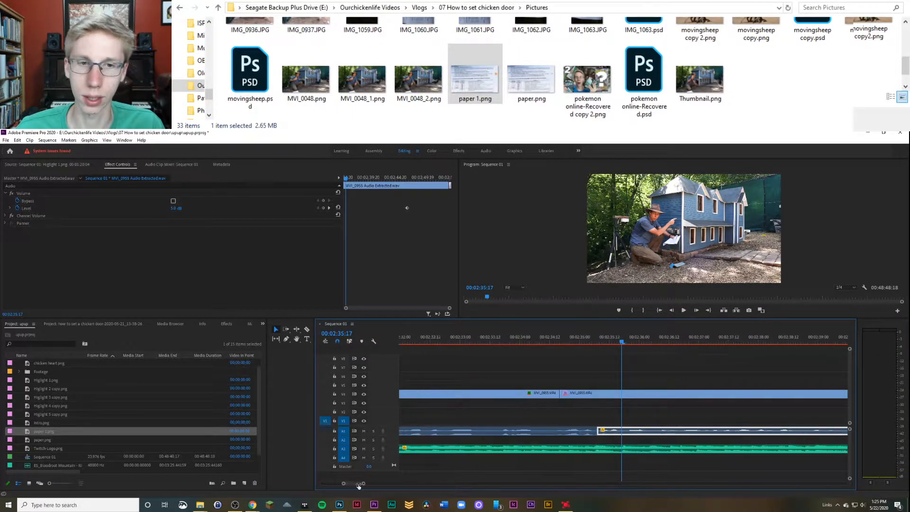
{"action": "mouse_move", "coordinate": [579, 341]}
{"action": "left_mouse_down"}
{"action": "mouse_move", "coordinate": [516, 347]}
{"action": "mouse_move", "coordinate": [572, 343]}
{"action": "mouse_move", "coordinate": [566, 348]}
{"action": "left_mouse_up"}
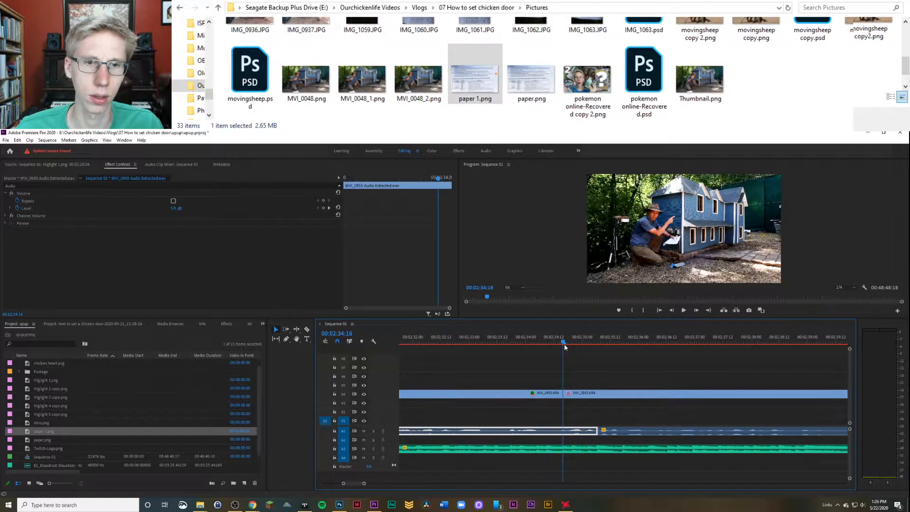
{"action": "key", "text": "ctrl+z"}
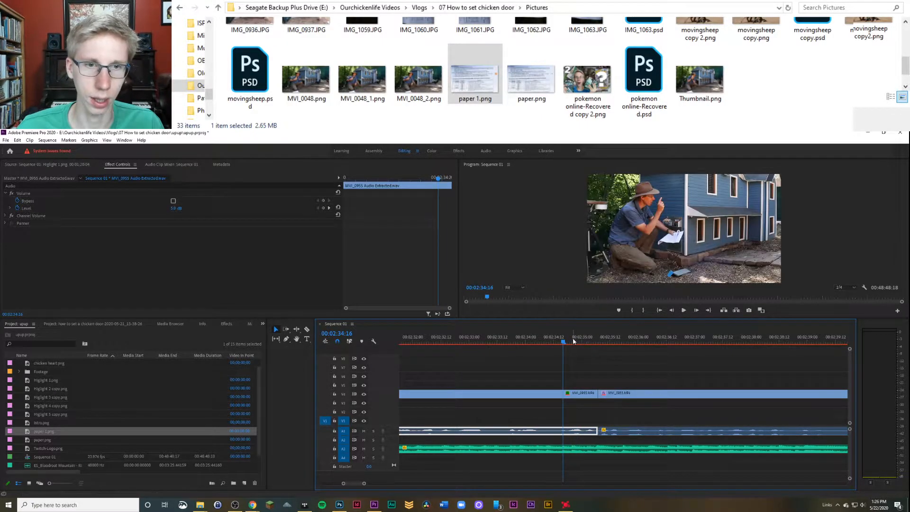
Step: Play back the cut near 00:02:35 and review the following footage through about 00:03:36
{"action": "left_click_drag", "start_coordinate": [574, 341], "coordinate": [580, 342]}
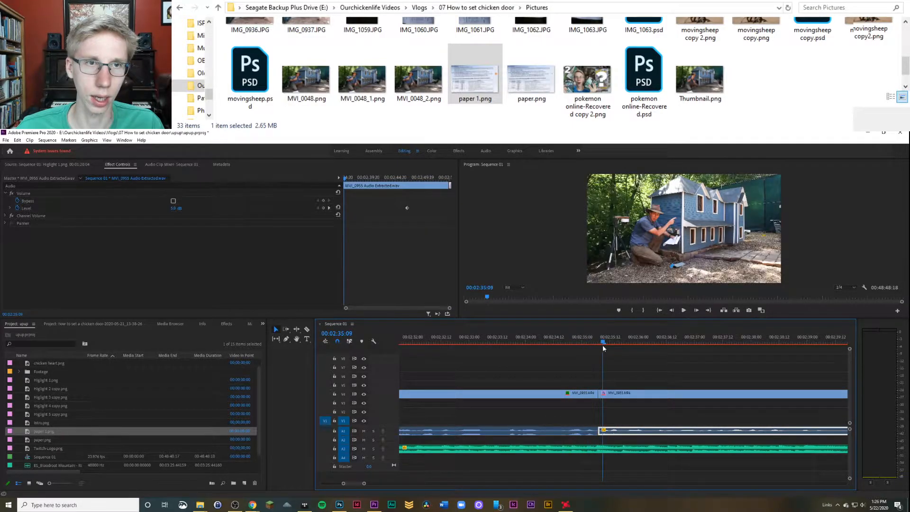
{"action": "left_click", "coordinate": [599, 343]}
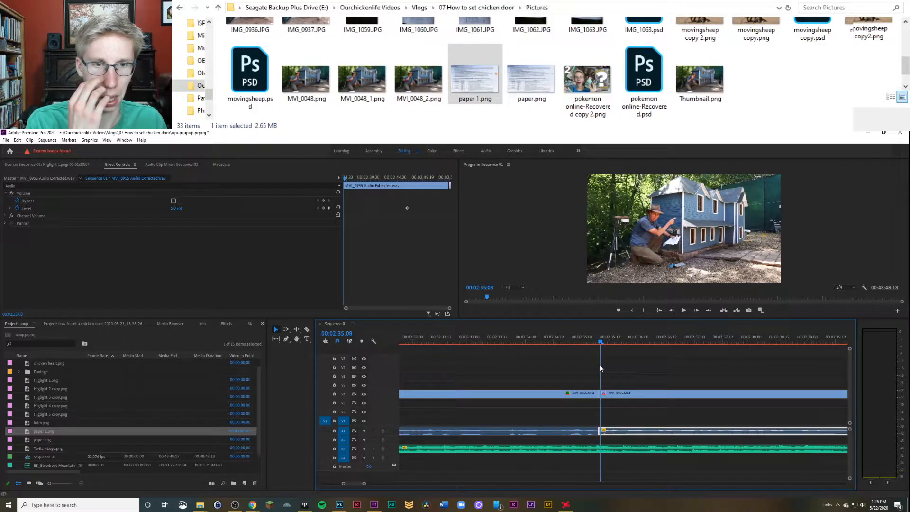
{"action": "left_click", "coordinate": [587, 342]}
{"action": "key", "text": "space"}
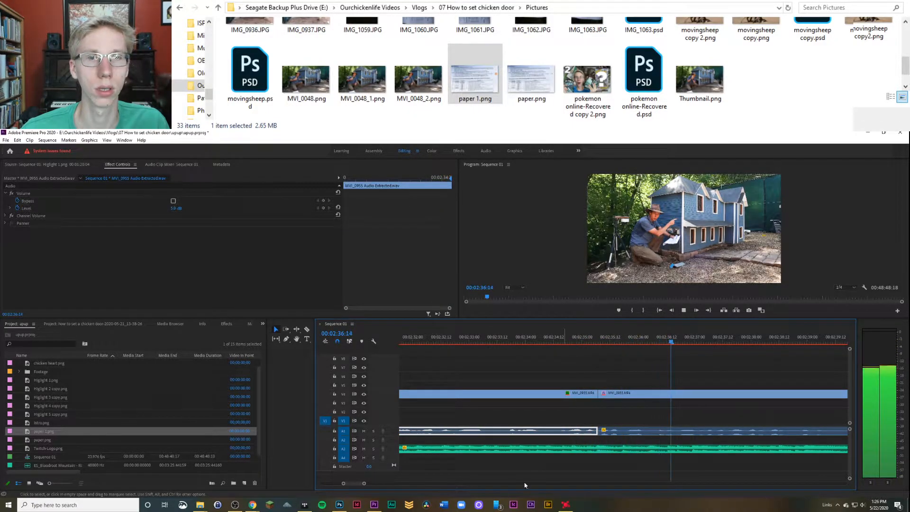
{"action": "left_click_drag", "start_coordinate": [365, 484], "coordinate": [388, 483]}
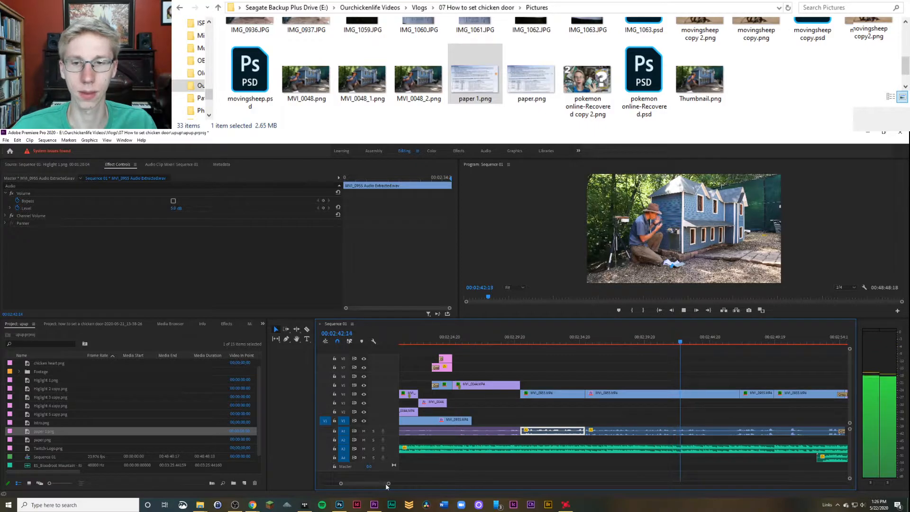
{"action": "left_click_drag", "start_coordinate": [389, 484], "coordinate": [409, 483]}
{"action": "left_click_drag", "start_coordinate": [631, 339], "coordinate": [746, 380]}
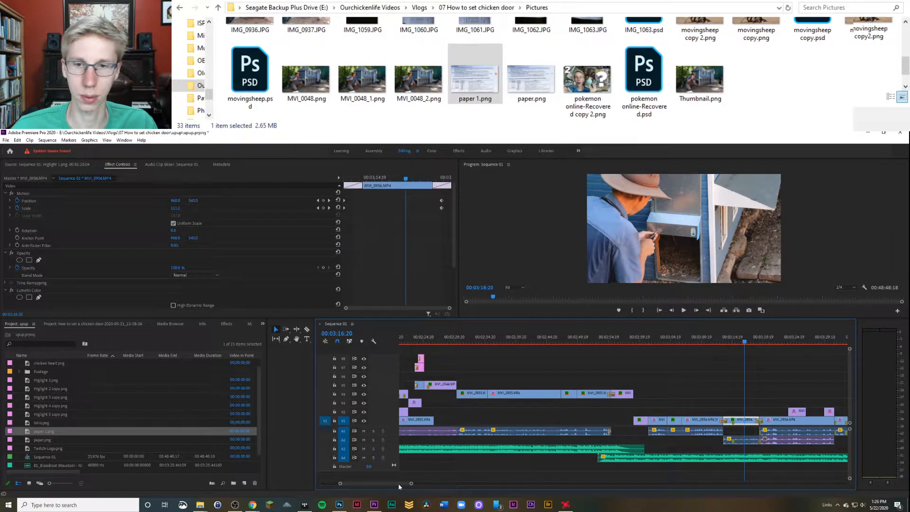
{"action": "left_click_drag", "start_coordinate": [398, 484], "coordinate": [406, 484]}
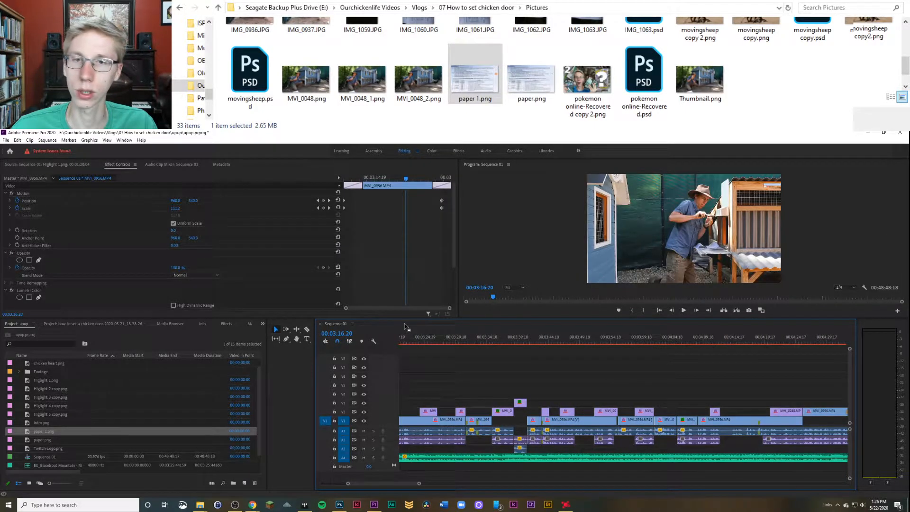
{"action": "left_click_drag", "start_coordinate": [404, 341], "coordinate": [506, 364]}
{"action": "key", "text": "space"}
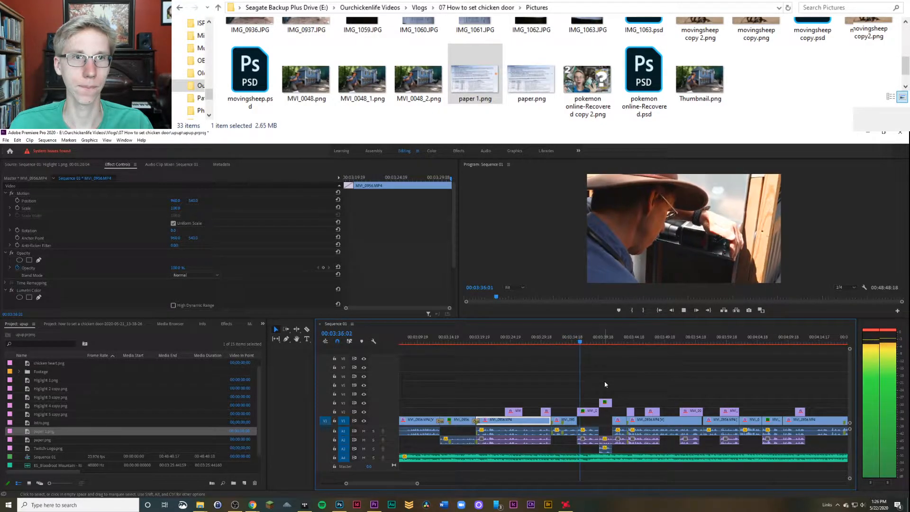
{"action": "left_click", "coordinate": [577, 341]}
{"action": "left_click_drag", "start_coordinate": [578, 341], "coordinate": [570, 342]}
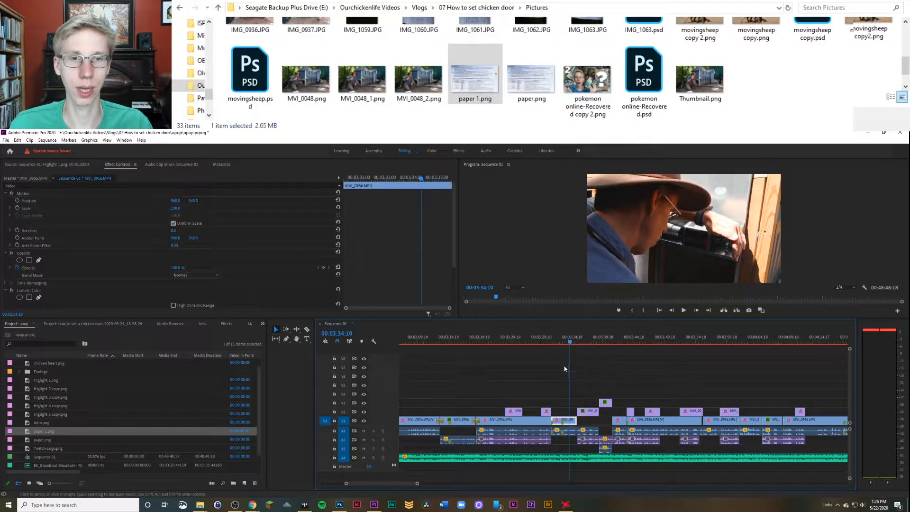
Step: Duplicate the paper.png and paper 1.png overlay pair and place the copies above the footage near 00:03:31
{"action": "left_click", "coordinate": [551, 386]}
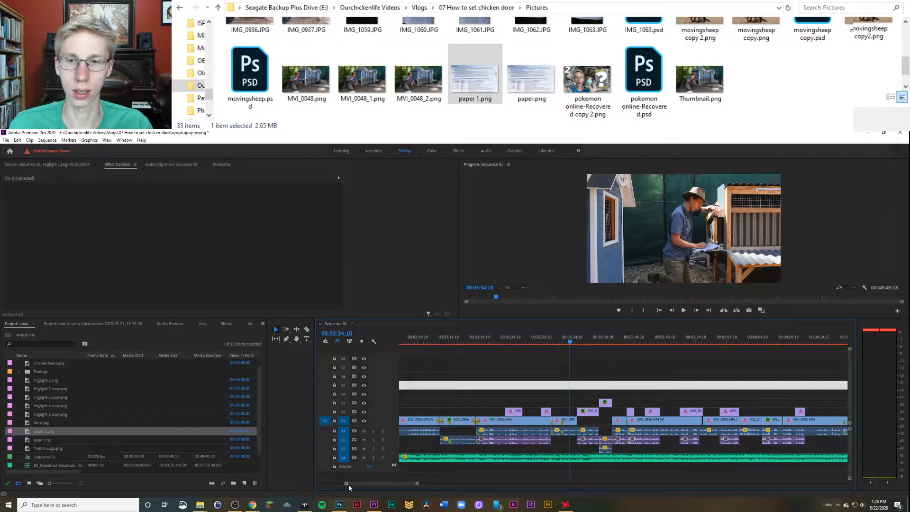
{"action": "key", "text": "minus"}
{"action": "left_click_drag", "start_coordinate": [520, 353], "coordinate": [493, 375]}
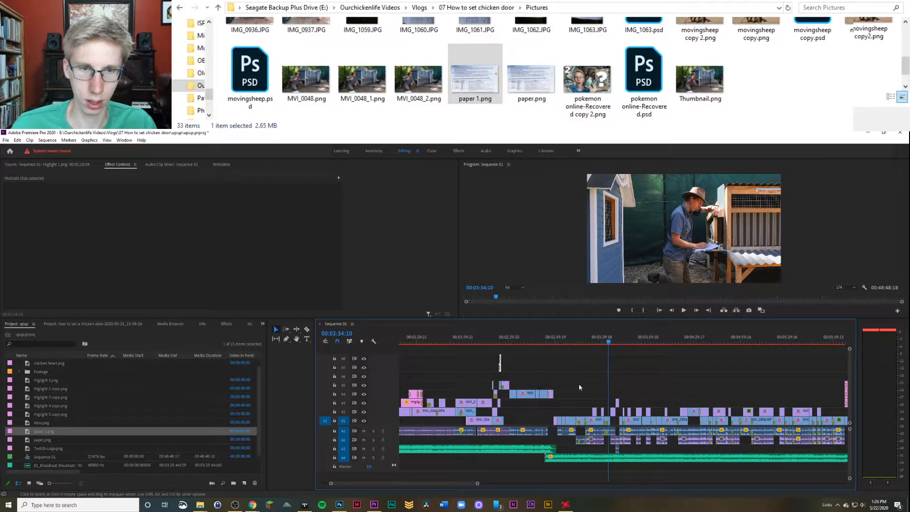
{"action": "left_click", "coordinate": [540, 342]}
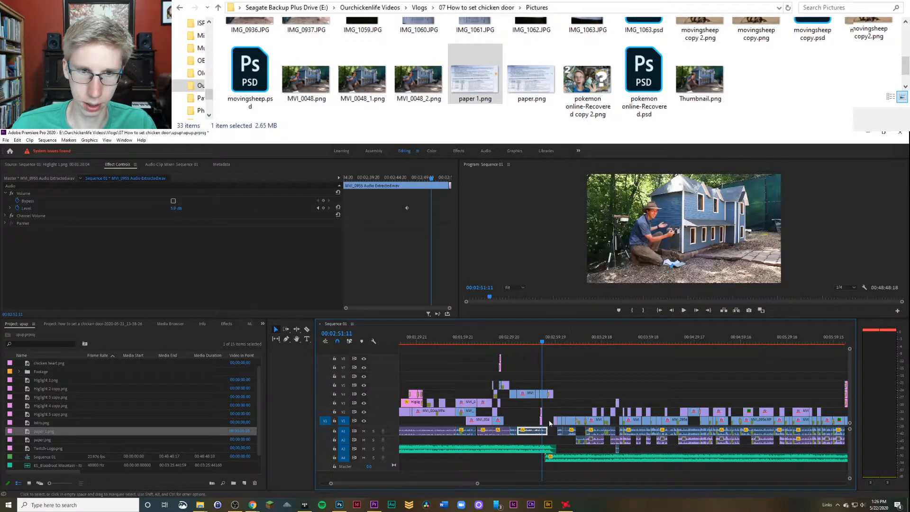
{"action": "left_click", "coordinate": [546, 410]}
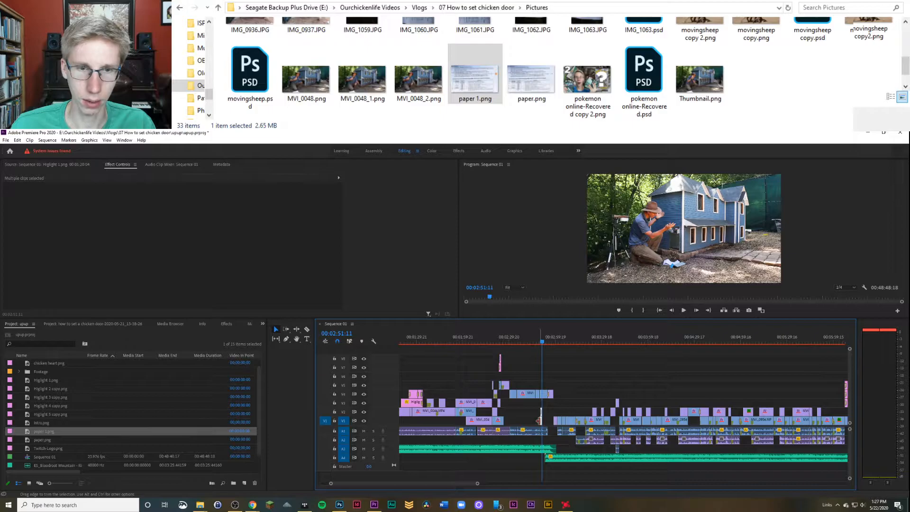
{"action": "left_click_drag", "start_coordinate": [542, 423], "coordinate": [609, 387]}
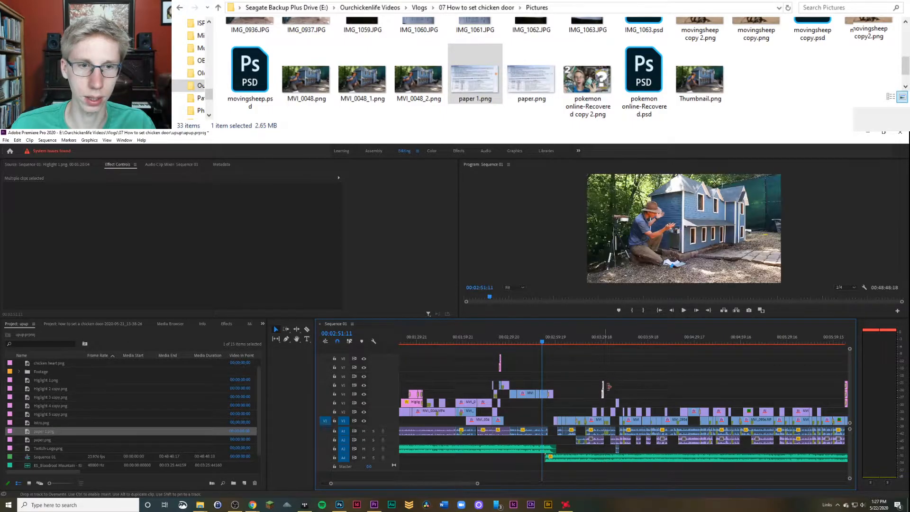
Step: Move the duplicated overlay pair so it ends at the cut to the close-up near 00:03:35
{"action": "left_click", "coordinate": [604, 342]}
{"action": "key", "text": "space"}
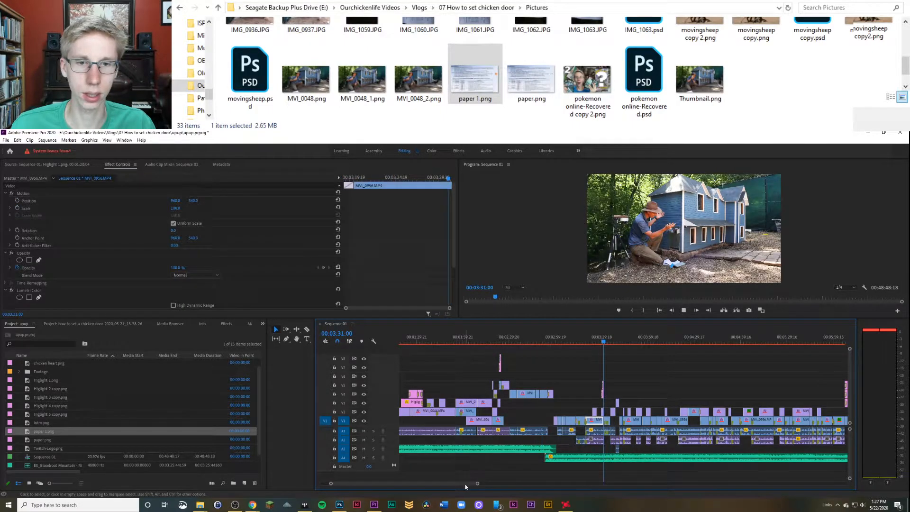
{"action": "left_click_drag", "start_coordinate": [477, 484], "coordinate": [386, 484]}
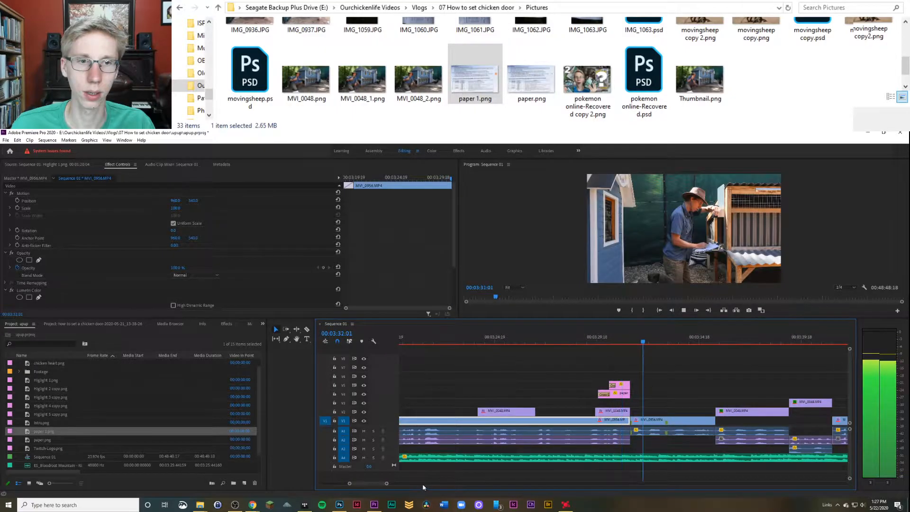
{"action": "left_click_drag", "start_coordinate": [697, 402], "coordinate": [717, 385]}
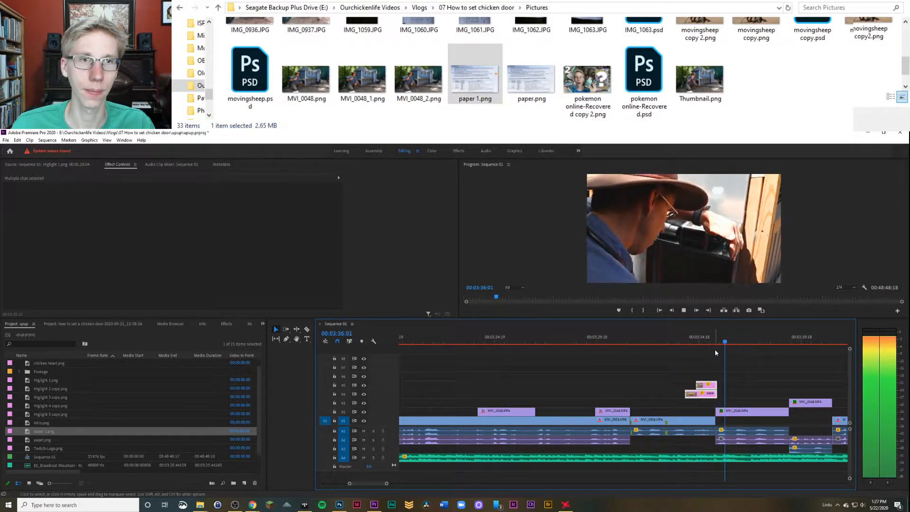
Step: Try deleting the duplicated paper.png and starting paper 1.png at 00:03:34:13, and play back the surrounding footage
{"action": "left_click_drag", "start_coordinate": [717, 341], "coordinate": [691, 341]}
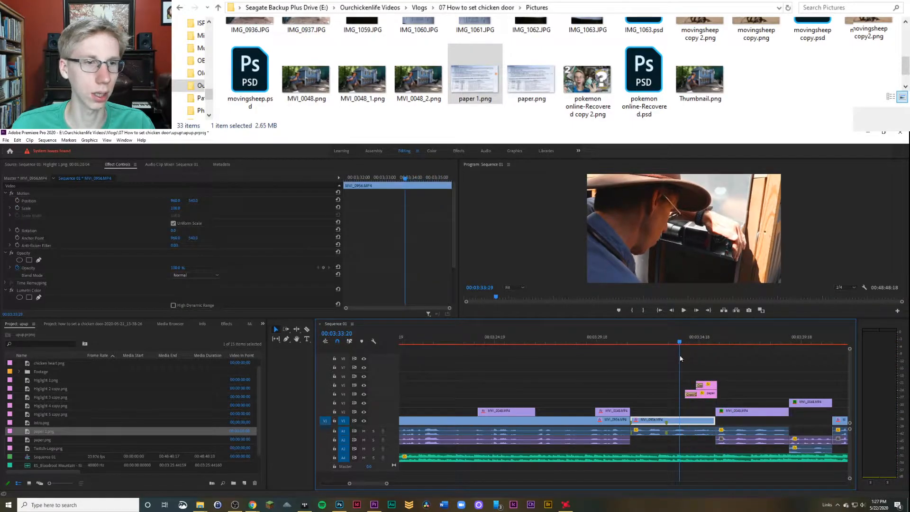
{"action": "left_click", "coordinate": [709, 395]}
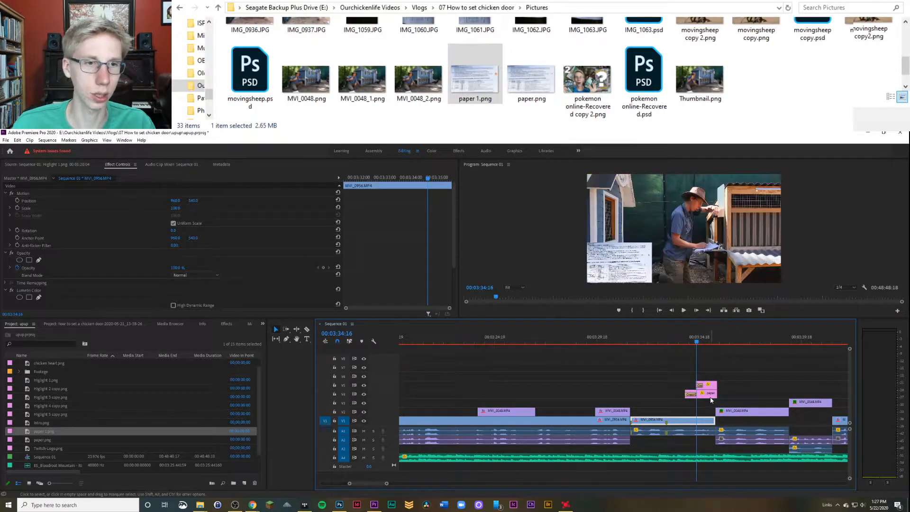
{"action": "key", "text": "Delete"}
{"action": "mouse_move", "coordinate": [698, 345]}
{"action": "left_mouse_down"}
{"action": "mouse_move", "coordinate": [686, 347]}
{"action": "mouse_move", "coordinate": [694, 350]}
{"action": "left_mouse_up"}
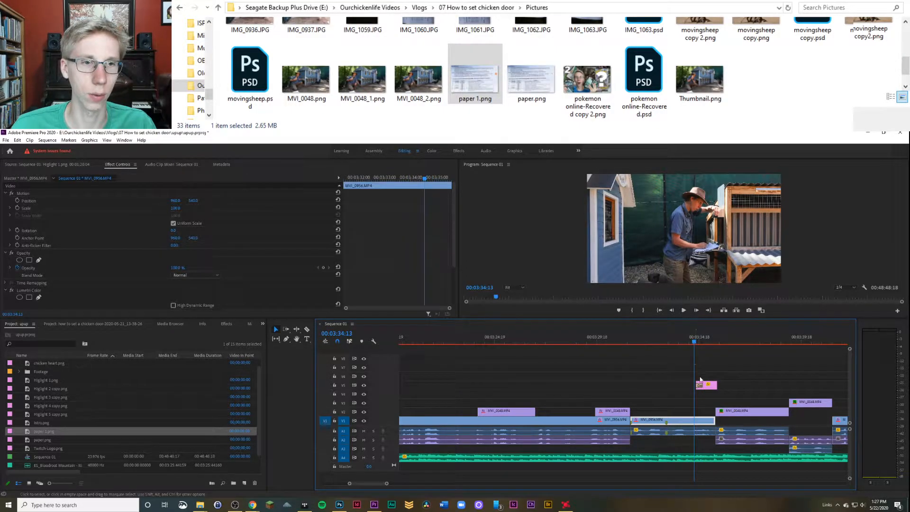
{"action": "left_click_drag", "start_coordinate": [696, 385], "coordinate": [695, 385]}
{"action": "key", "text": "space"}
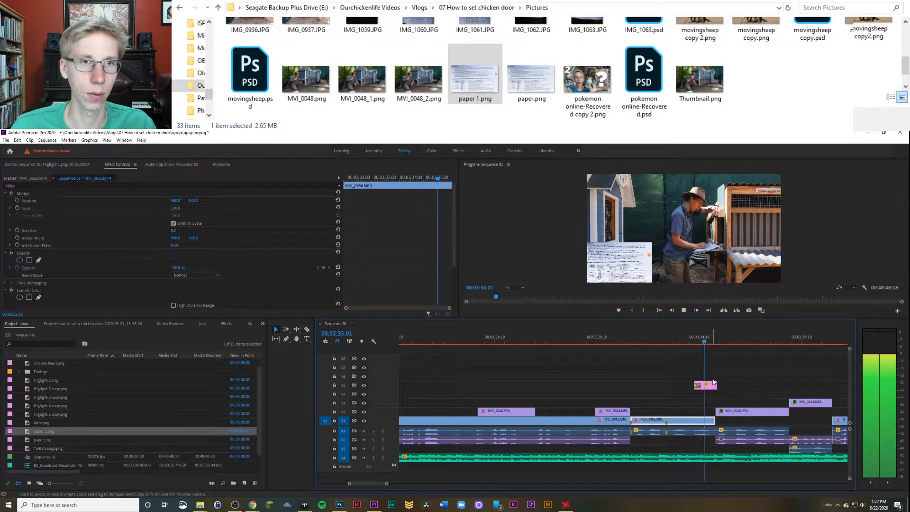
{"action": "key", "text": "space"}
{"action": "mouse_move", "coordinate": [710, 343]}
{"action": "left_mouse_down"}
{"action": "mouse_move", "coordinate": [685, 349]}
{"action": "mouse_move", "coordinate": [710, 353]}
{"action": "left_mouse_up"}
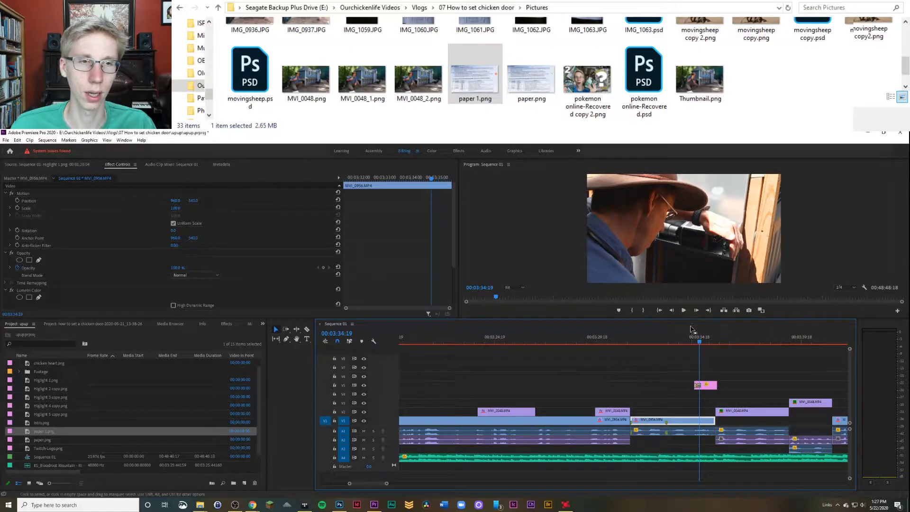
{"action": "key", "text": "space"}
{"action": "left_click", "coordinate": [589, 342]}
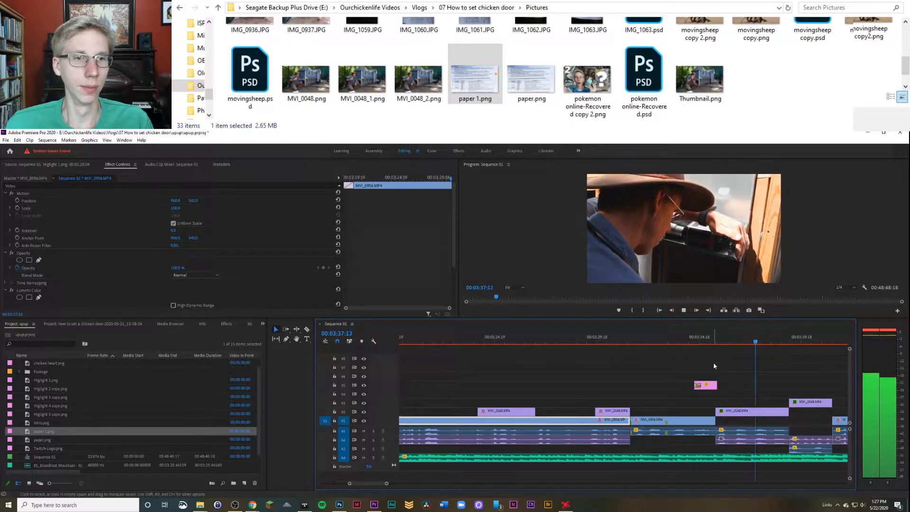
{"action": "left_click", "coordinate": [752, 430]}
{"action": "key", "text": "space"}
Step: Extend paper.png to span from the cut near 00:03:31 to the cut near 00:03:39, and play back the overlay
{"action": "left_click_drag", "start_coordinate": [687, 403], "coordinate": [631, 393]}
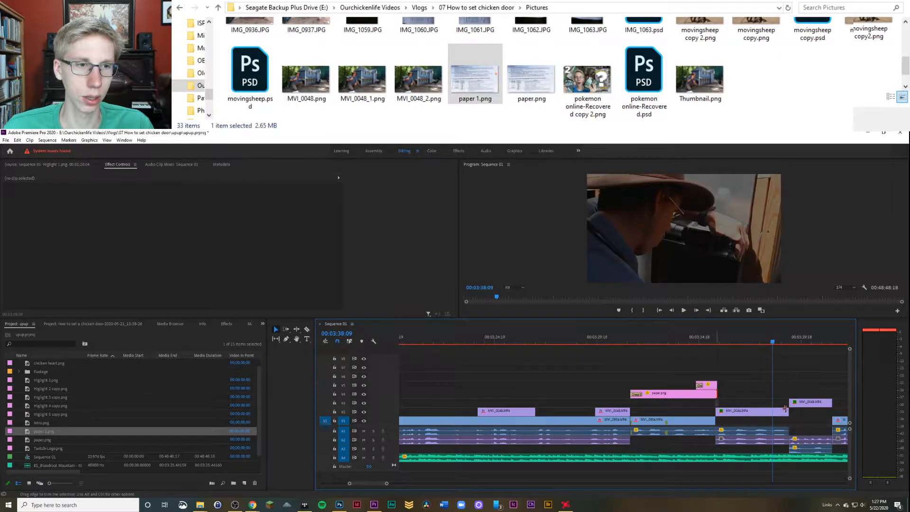
{"action": "left_click_drag", "start_coordinate": [785, 409], "coordinate": [789, 408]}
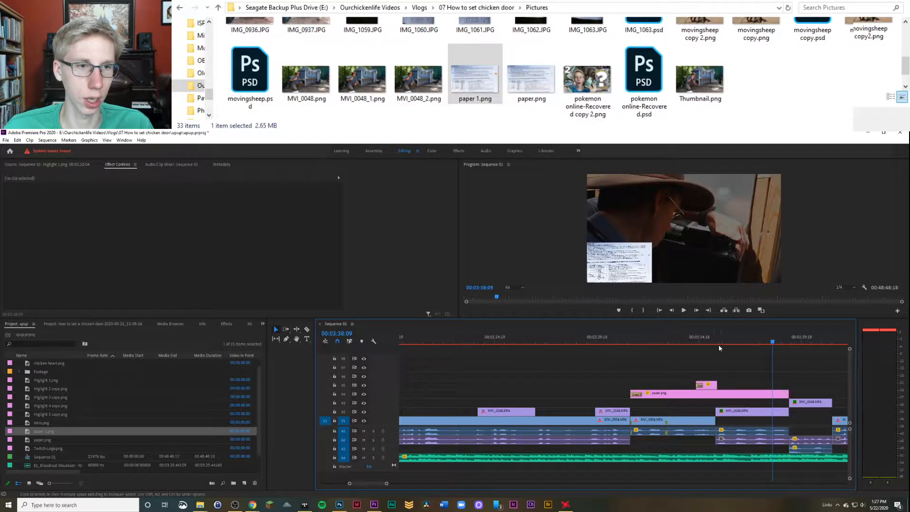
{"action": "left_click", "coordinate": [707, 348]}
{"action": "key", "text": "space"}
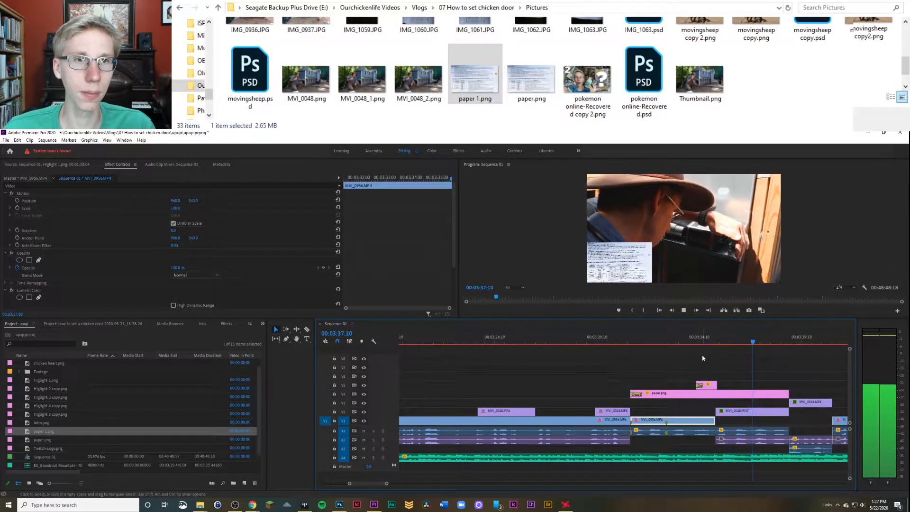
{"action": "left_click", "coordinate": [680, 399]}
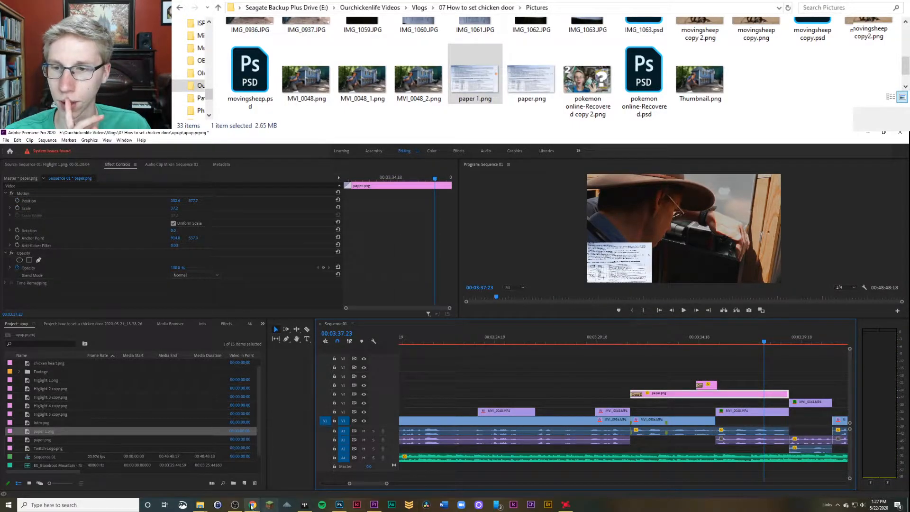
Step: Switch to Photoshop and place IMG_1059.JPG above the existing layers of the Untitled-1 instruction sheet document
{"action": "left_click", "coordinate": [339, 504]}
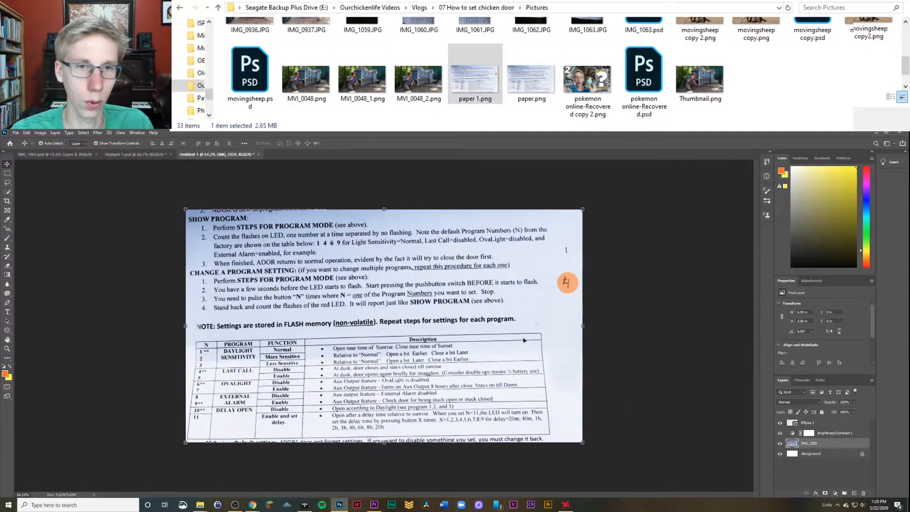
{"action": "left_click", "coordinate": [841, 471]}
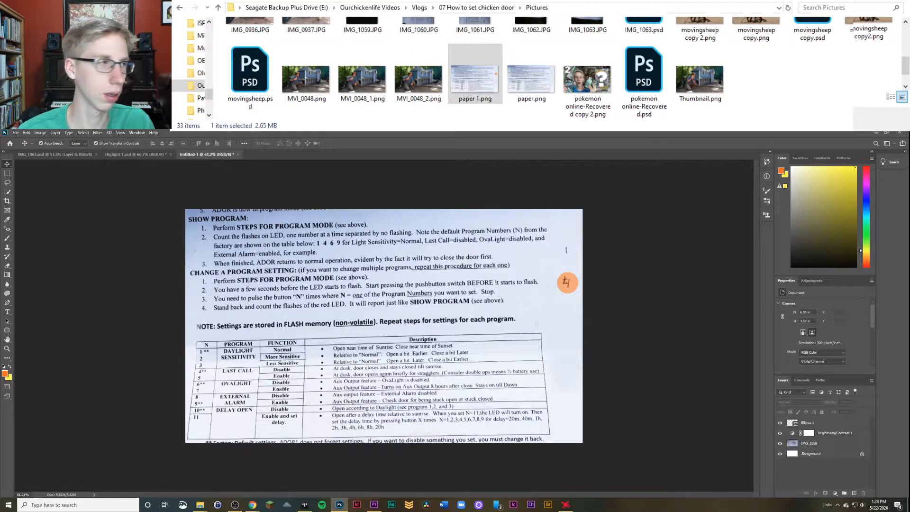
{"action": "scroll", "coordinate": [362, 78], "scroll_direction": "up", "scroll_amount": 3}
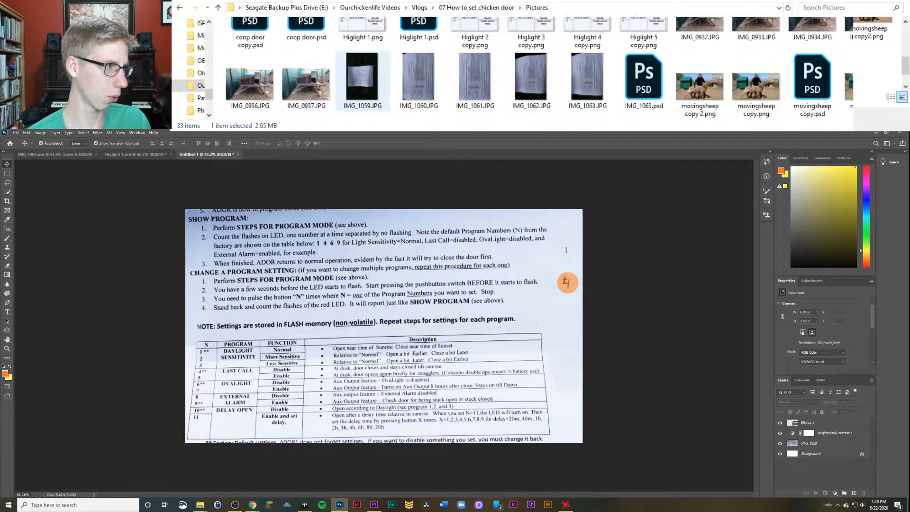
{"action": "left_click_drag", "start_coordinate": [362, 79], "coordinate": [880, 335]}
{"action": "left_click_drag", "start_coordinate": [610, 347], "coordinate": [610, 347]}
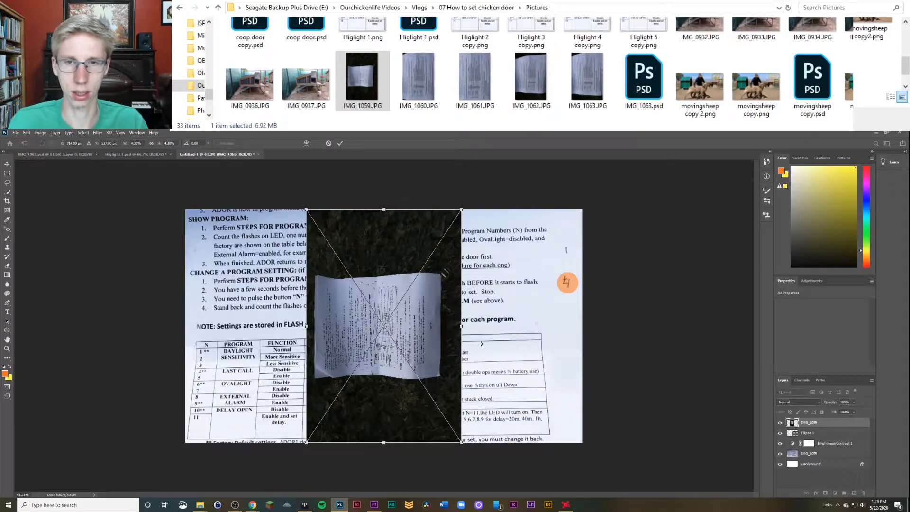
Step: Rotate the placed IMG_1059 photo by 90 degrees and enlarge it until the instruction sheet covers the canvas
{"action": "left_click_drag", "start_coordinate": [466, 204], "coordinate": [507, 408]}
{"action": "left_click_drag", "start_coordinate": [499, 249], "coordinate": [814, 205]}
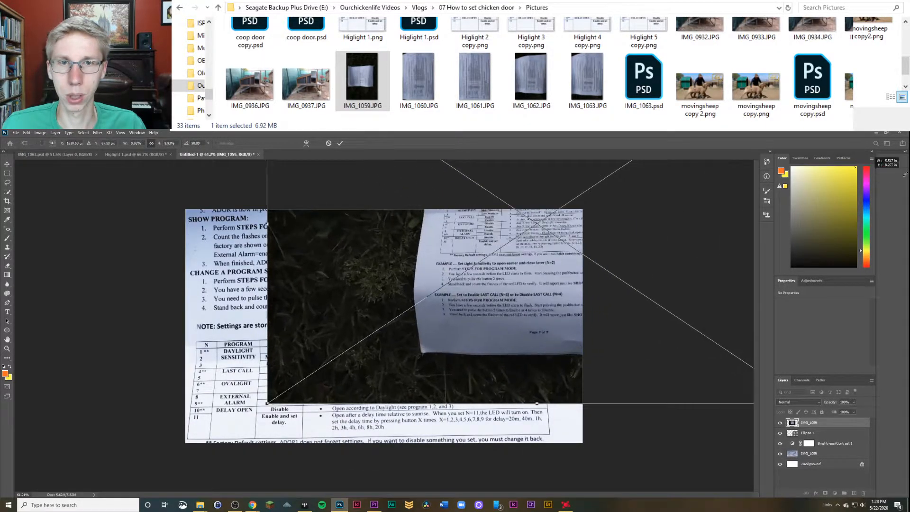
{"action": "left_click_drag", "start_coordinate": [563, 270], "coordinate": [323, 378]}
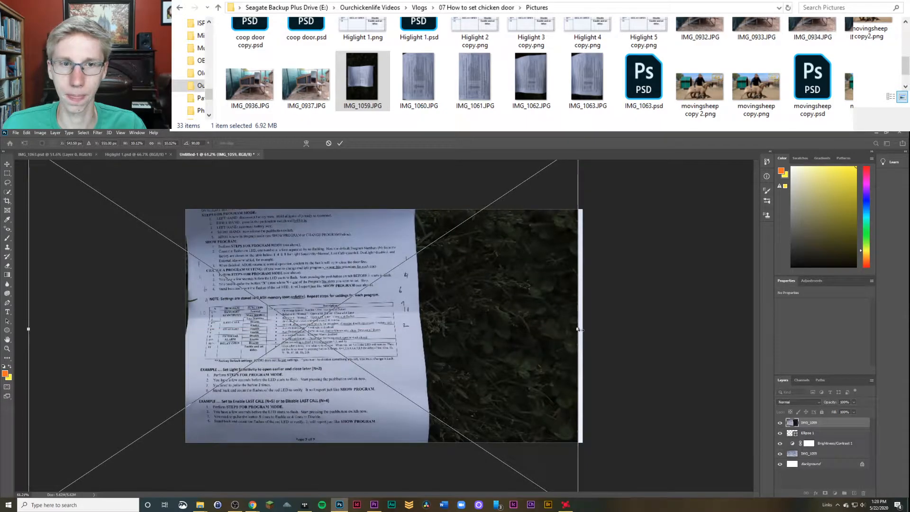
{"action": "left_click_drag", "start_coordinate": [578, 332], "coordinate": [312, 332]}
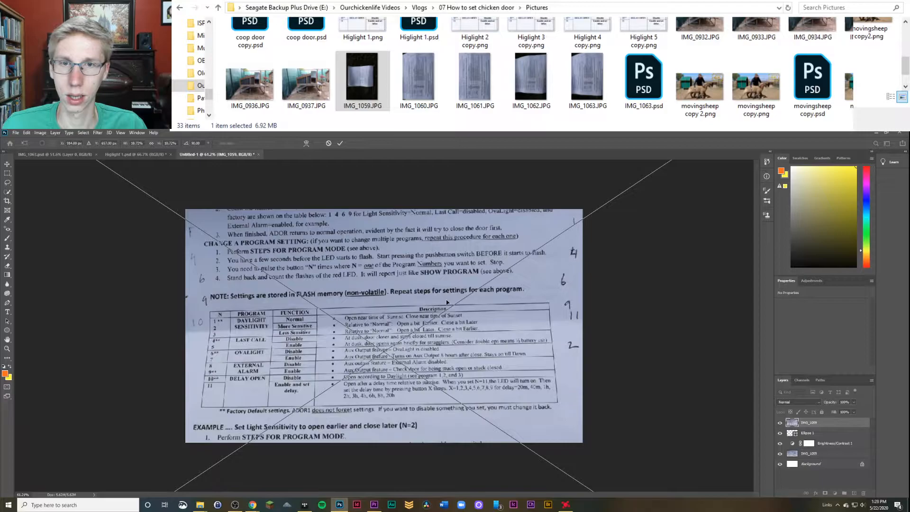
{"action": "left_click_drag", "start_coordinate": [446, 302], "coordinate": [223, 331]}
{"action": "left_click_drag", "start_coordinate": [693, 388], "coordinate": [575, 376]}
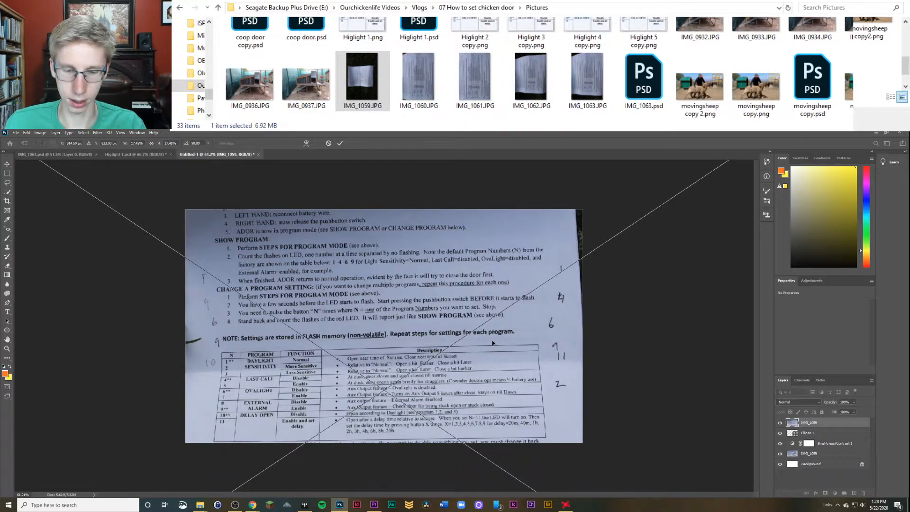
Step: Fine-tune the placed photo's size to about 17.8% and its position so the sheet fills the canvas, and commit the placement
{"action": "key", "text": "ctrl+0"}
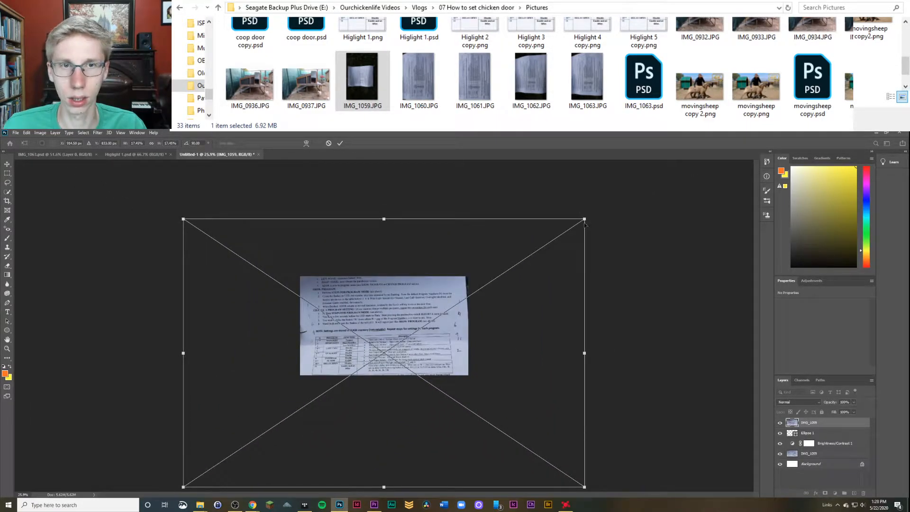
{"action": "key", "text": "Up"}
{"action": "key", "text": "Up"}
{"action": "key", "text": "Up"}
{"action": "key", "text": "Up"}
{"action": "left_click_drag", "start_coordinate": [584, 219], "coordinate": [596, 216]}
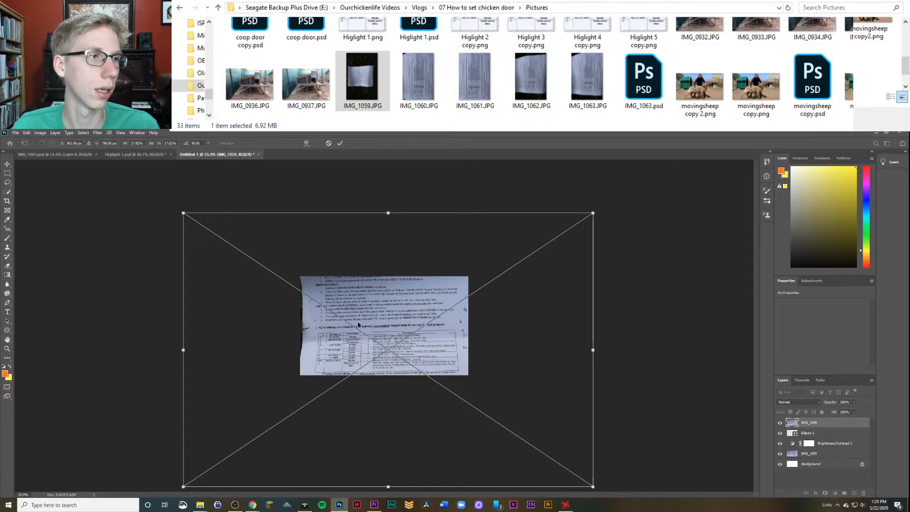
{"action": "left_click_drag", "start_coordinate": [317, 325], "coordinate": [314, 326]}
{"action": "key", "text": "Return"}
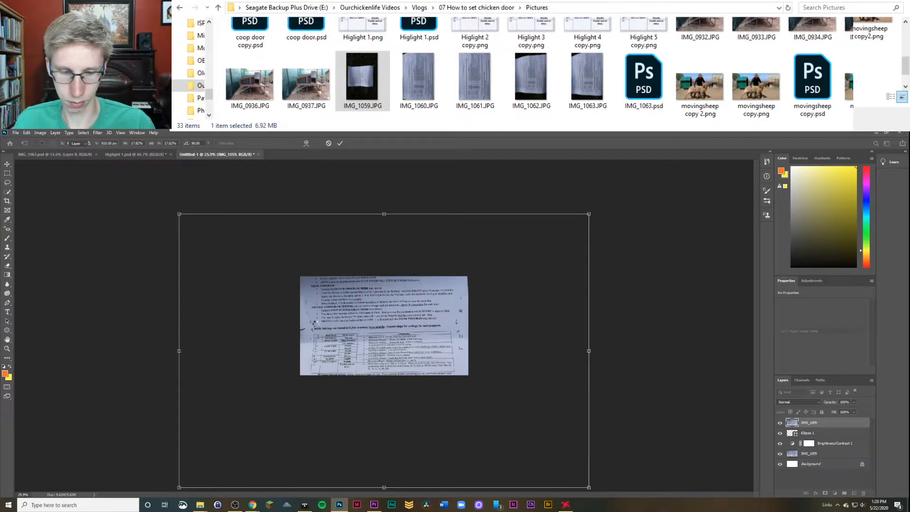
{"action": "key", "text": "ctrl+plus"}
{"action": "key", "text": "ctrl+plus"}
{"action": "key", "text": "ctrl+plus"}
{"action": "left_click_drag", "start_coordinate": [309, 324], "coordinate": [440, 316]}
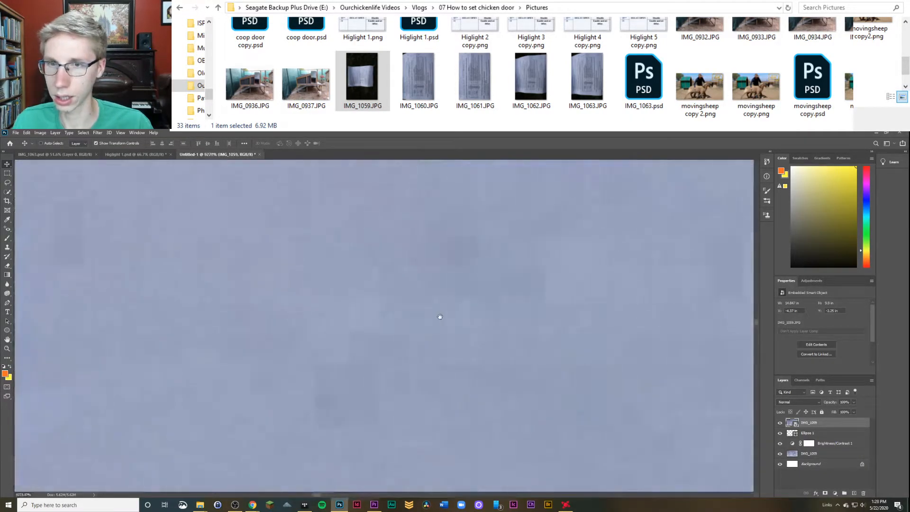
{"action": "right_click", "coordinate": [435, 315]}
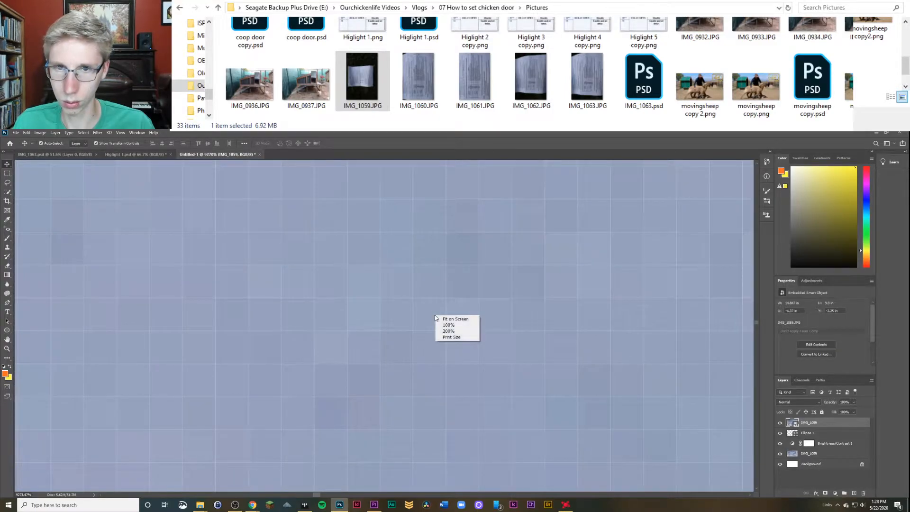
{"action": "key", "text": "Escape"}
{"action": "key", "text": "ctrl+minus"}
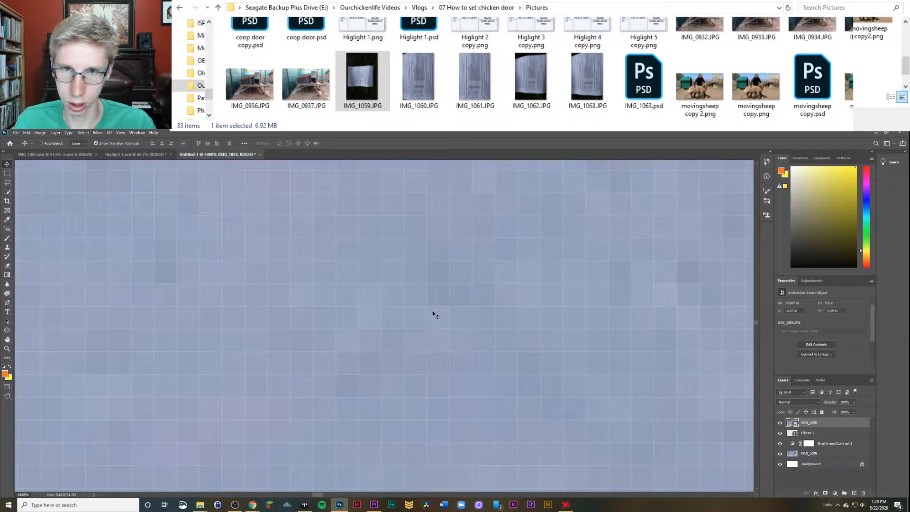
{"action": "key", "text": "ctrl+0"}
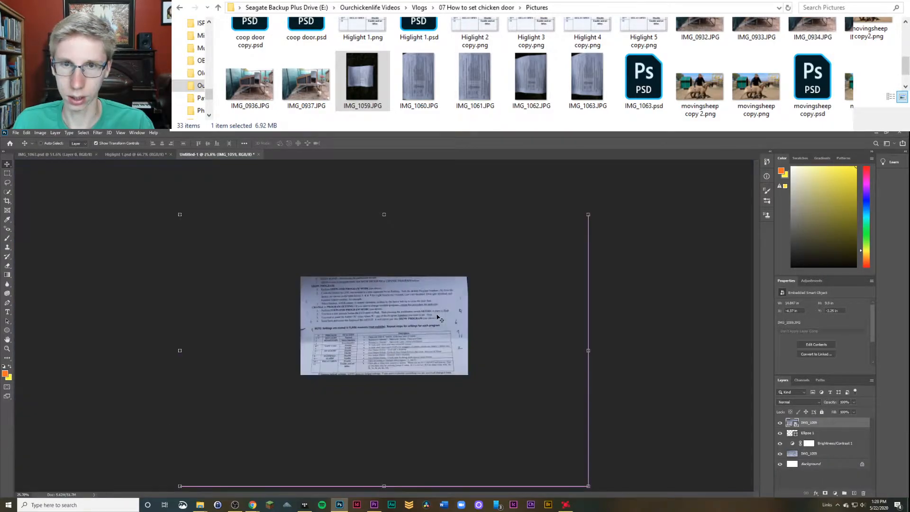
{"action": "key", "text": "ctrl"}
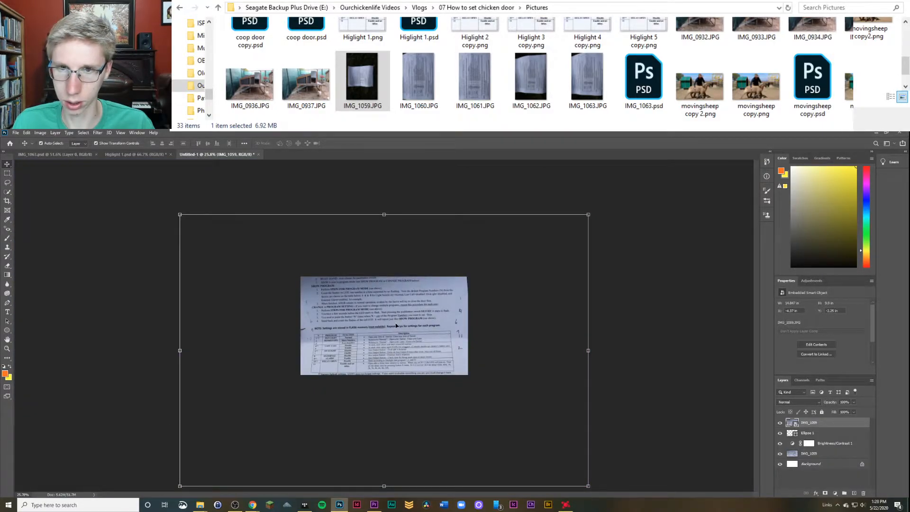
{"action": "right_click", "coordinate": [406, 327]}
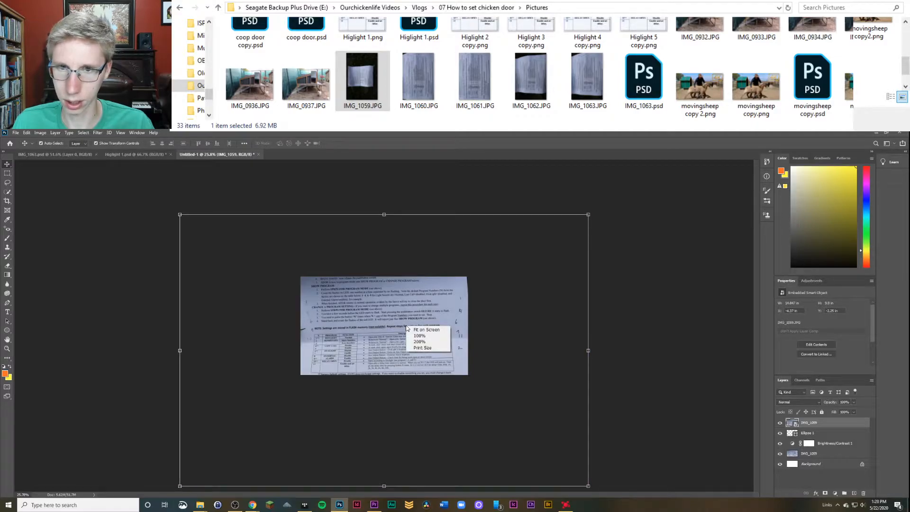
{"action": "left_click", "coordinate": [401, 321]}
{"action": "right_click", "coordinate": [402, 322]}
{"action": "left_click", "coordinate": [393, 325]}
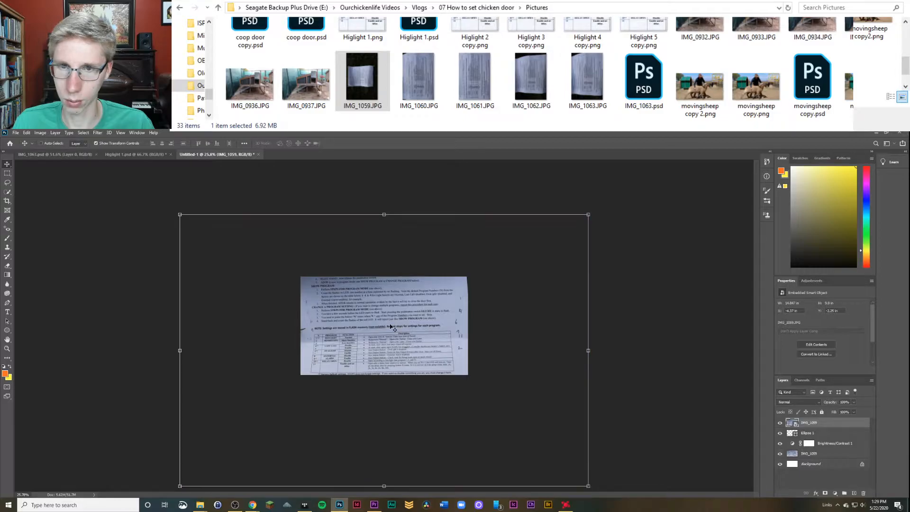
Step: Try rasterizing IMG_1059 and covering the dark mark at the sheet's edge beside the handwritten 9 with the Clone Stamp, and undo it
{"action": "scroll", "coordinate": [393, 328], "scroll_direction": "up", "scroll_amount": 4}
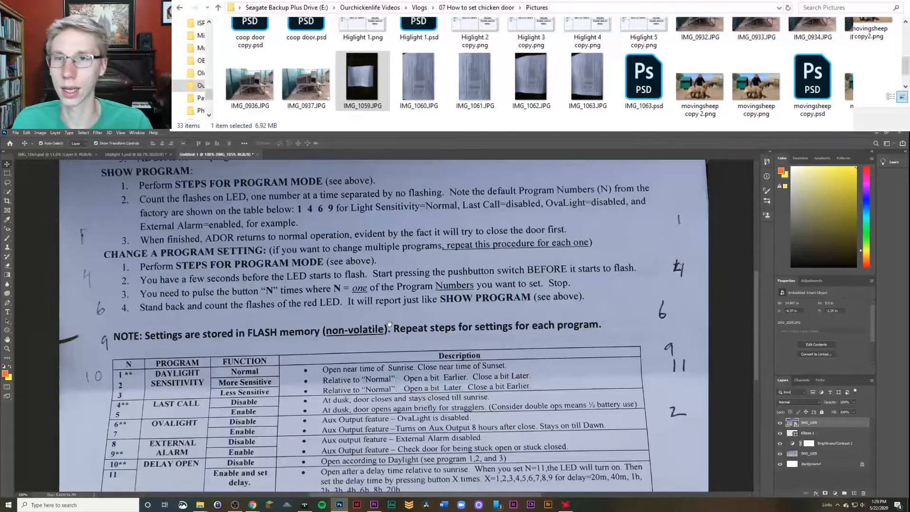
{"action": "left_click_drag", "start_coordinate": [389, 323], "coordinate": [575, 321]}
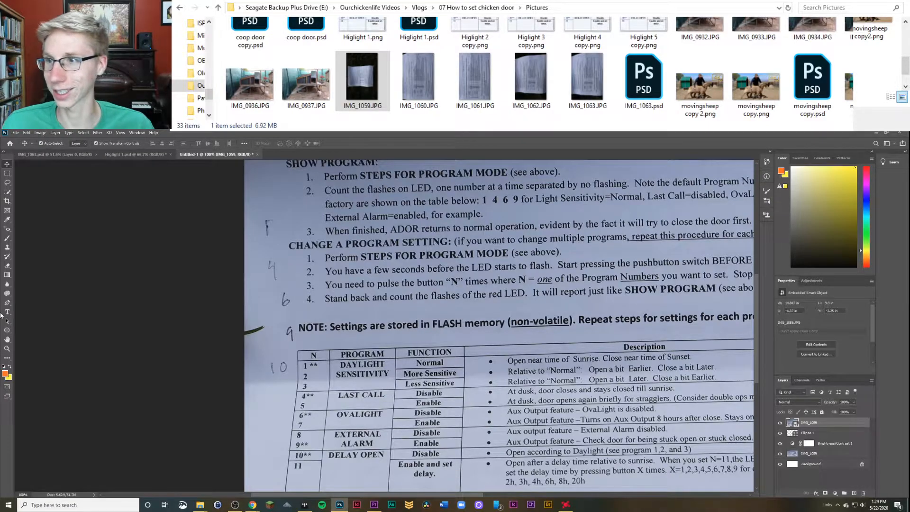
{"action": "left_click", "coordinate": [7, 247]}
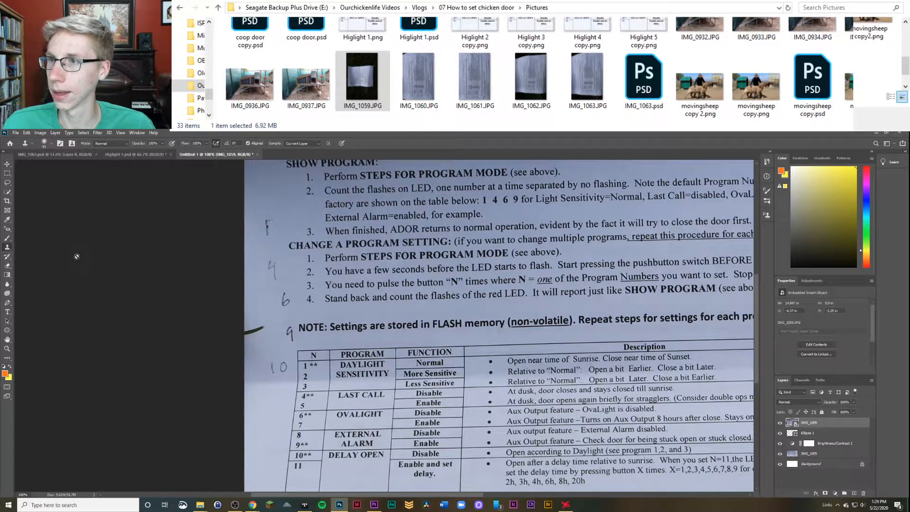
{"action": "left_click", "coordinate": [260, 290]}
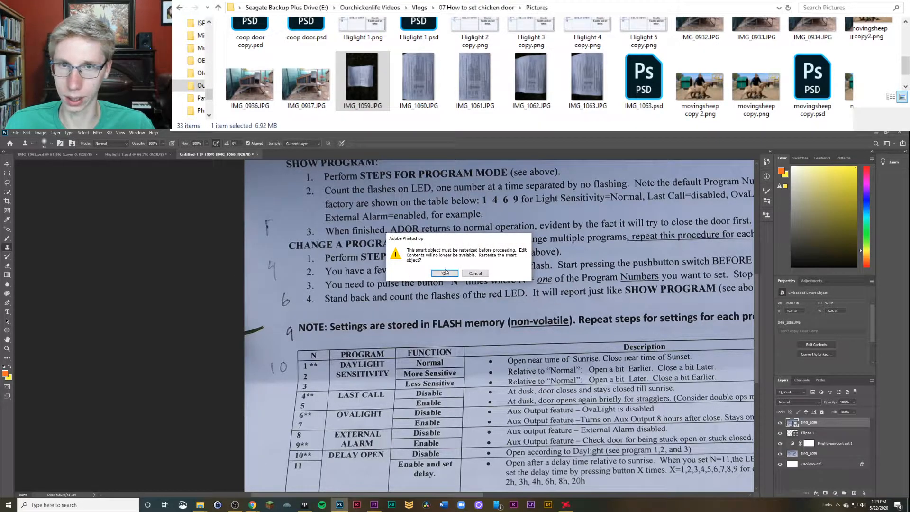
{"action": "left_click", "coordinate": [446, 273]}
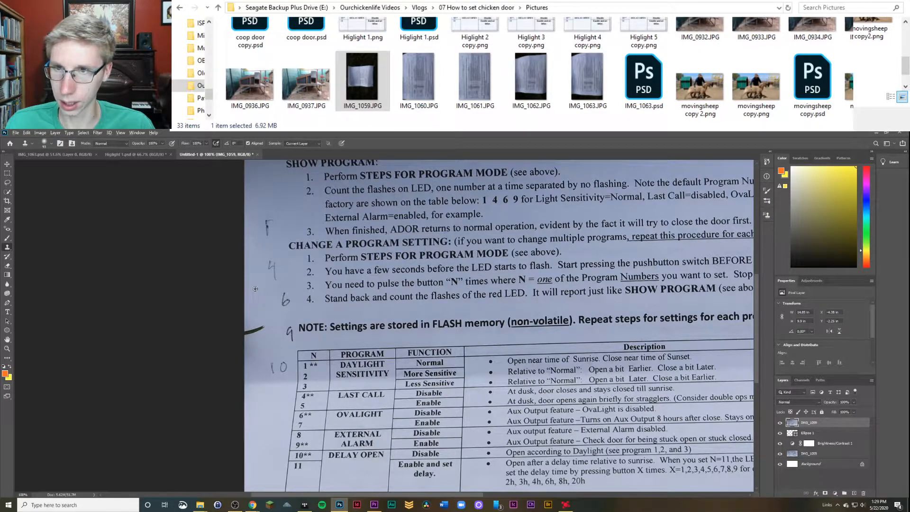
{"action": "mouse_move", "coordinate": [259, 329]}
{"action": "left_mouse_down"}
{"action": "mouse_move", "coordinate": [240, 337]}
{"action": "mouse_move", "coordinate": [242, 327]}
{"action": "left_mouse_up"}
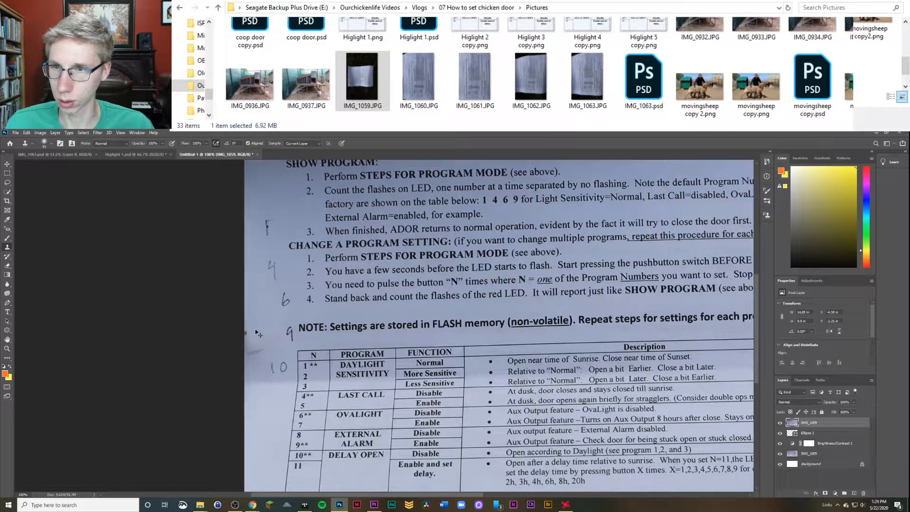
{"action": "key", "text": "ctrl+z"}
{"action": "left_click", "coordinate": [261, 323]}
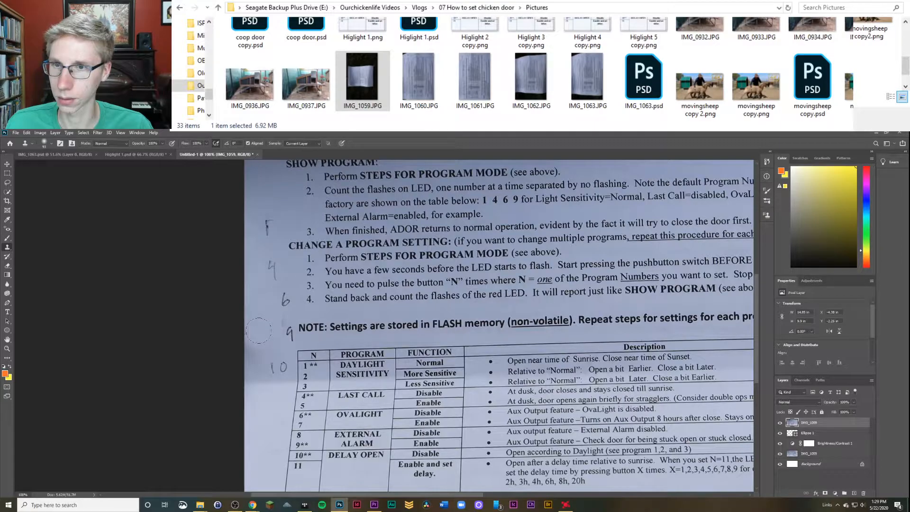
{"action": "key", "text": "ctrl+z"}
{"action": "key", "text": "ctrl+z"}
{"action": "key", "text": "ctrl+z"}
{"action": "key", "text": "ctrl+z"}
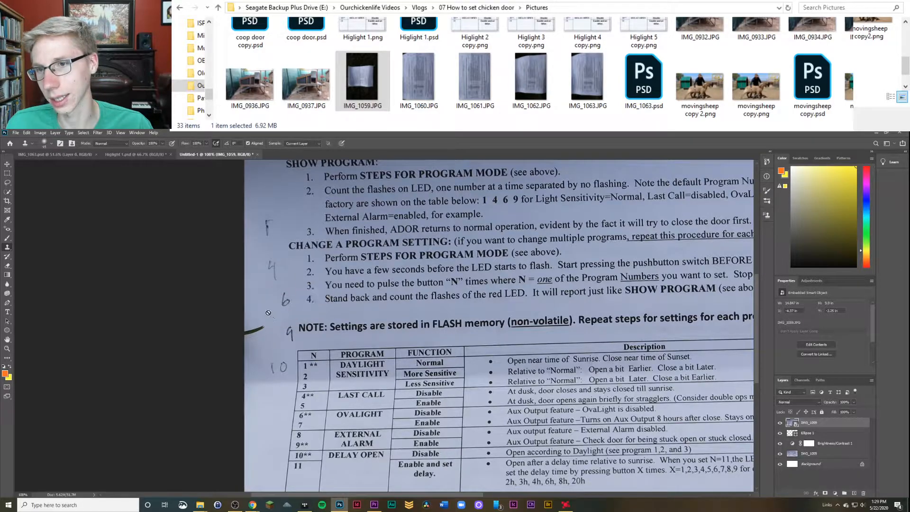
Step: Rasterize IMG_1059 and use the Clone Stamp to remove the dark edge mark and the handwritten F-like mark in the margin
{"action": "key", "text": "super"}
{"action": "key", "text": "super"}
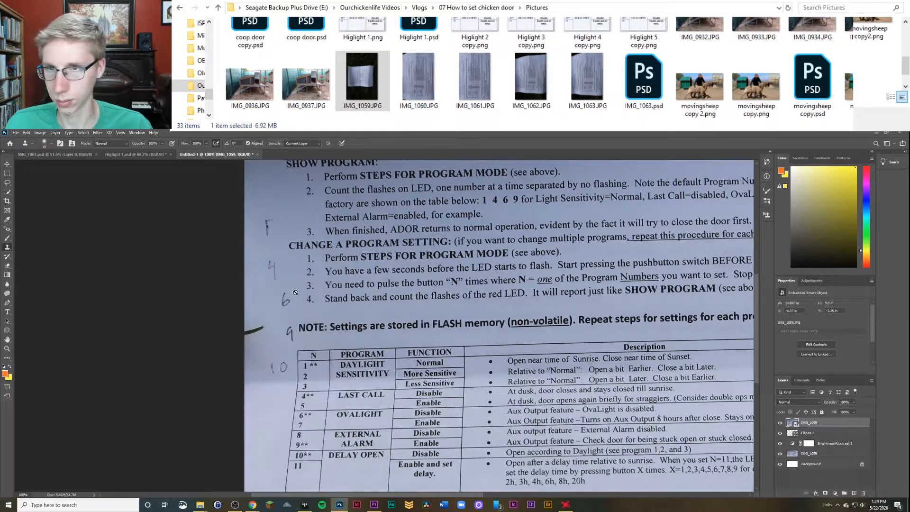
{"action": "left_click", "coordinate": [267, 314]}
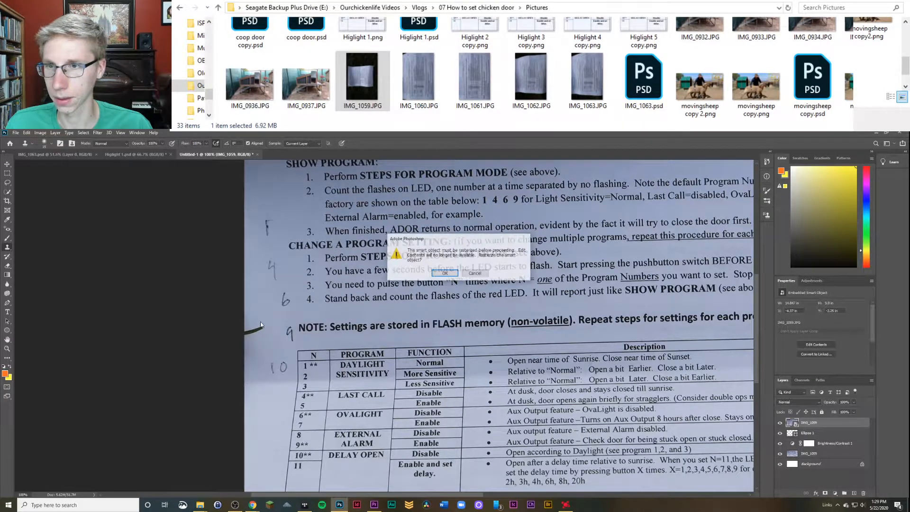
{"action": "left_click", "coordinate": [436, 275]}
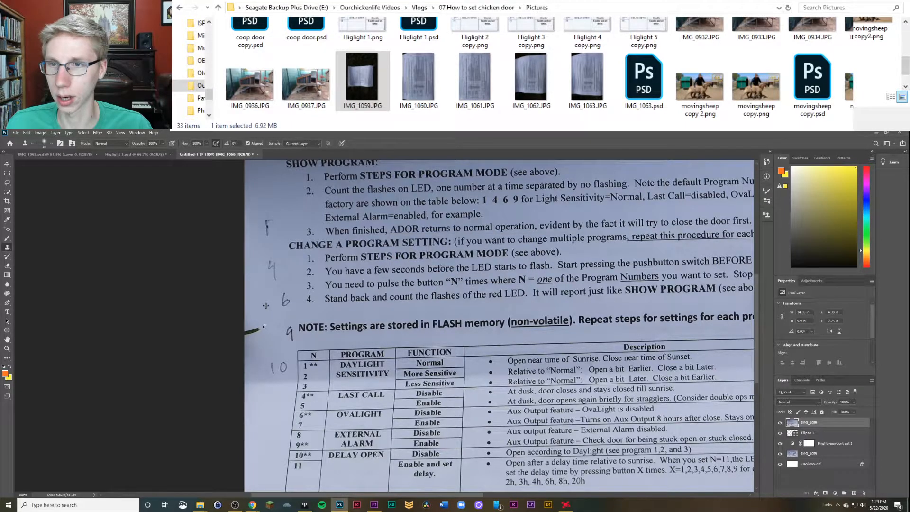
{"action": "mouse_move", "coordinate": [259, 326]}
{"action": "left_mouse_down"}
{"action": "mouse_move", "coordinate": [248, 335]}
{"action": "mouse_move", "coordinate": [252, 319]}
{"action": "left_mouse_up"}
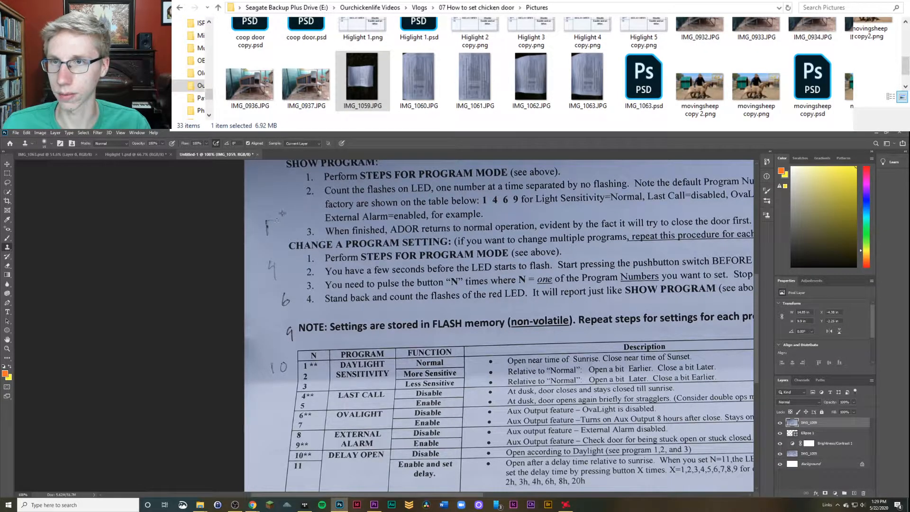
{"action": "left_click_drag", "start_coordinate": [277, 221], "coordinate": [269, 222]}
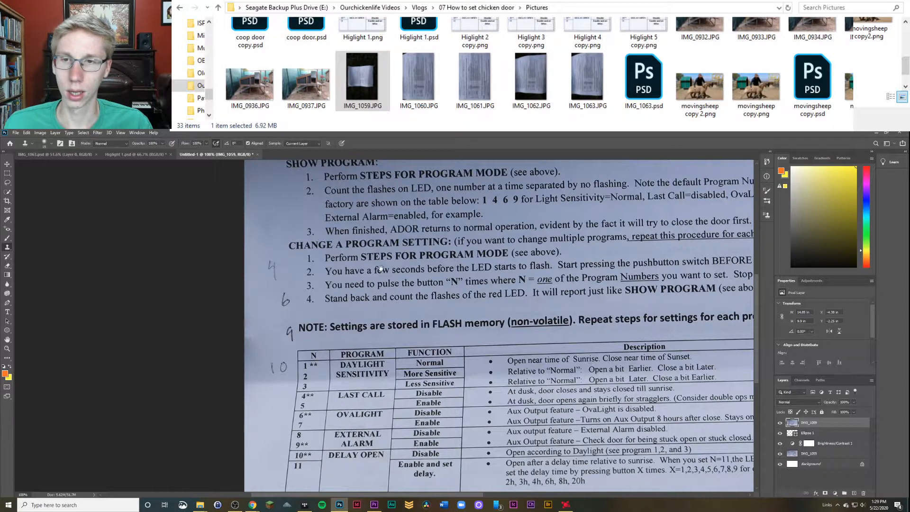
Step: Move Ellipse 1 above the new IMG_1059 layer, and hide the Brightness/Contrast 1 adjustment and the older photo layer
{"action": "scroll", "coordinate": [381, 269], "scroll_direction": "down", "scroll_amount": 3}
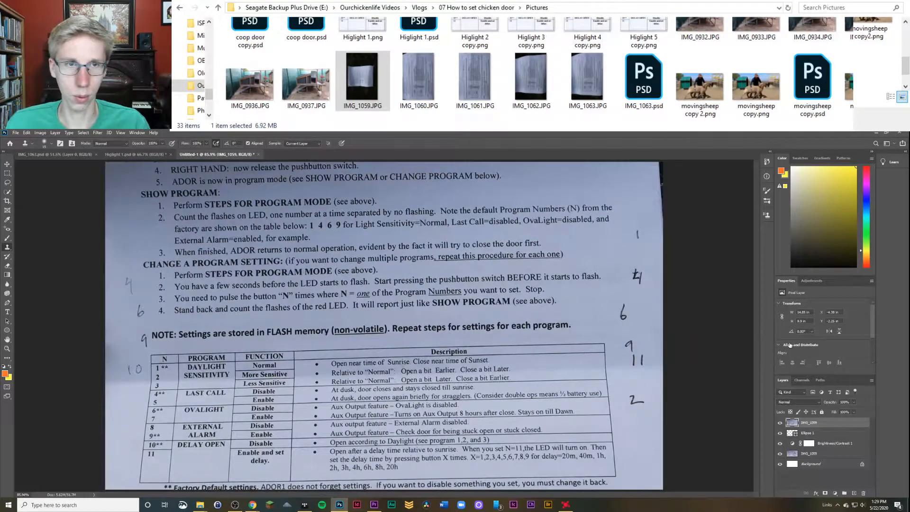
{"action": "left_click", "coordinate": [821, 466]}
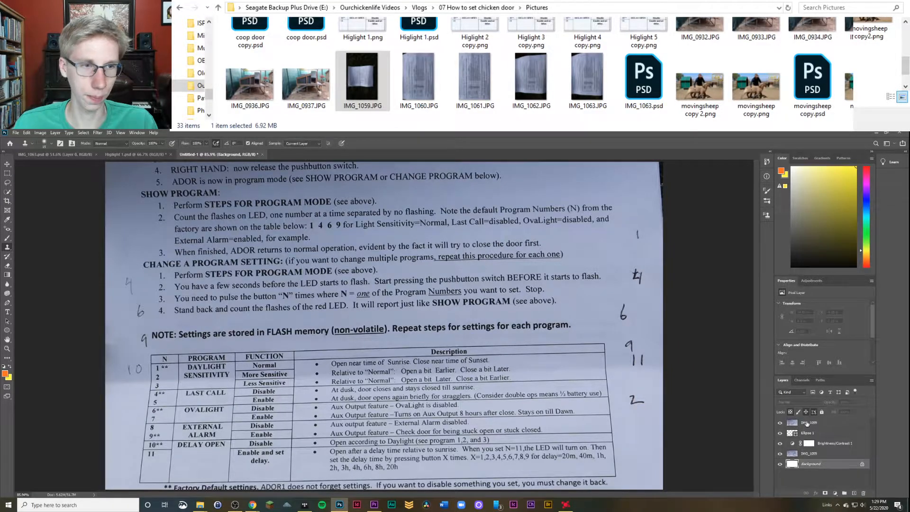
{"action": "left_click", "coordinate": [808, 423]}
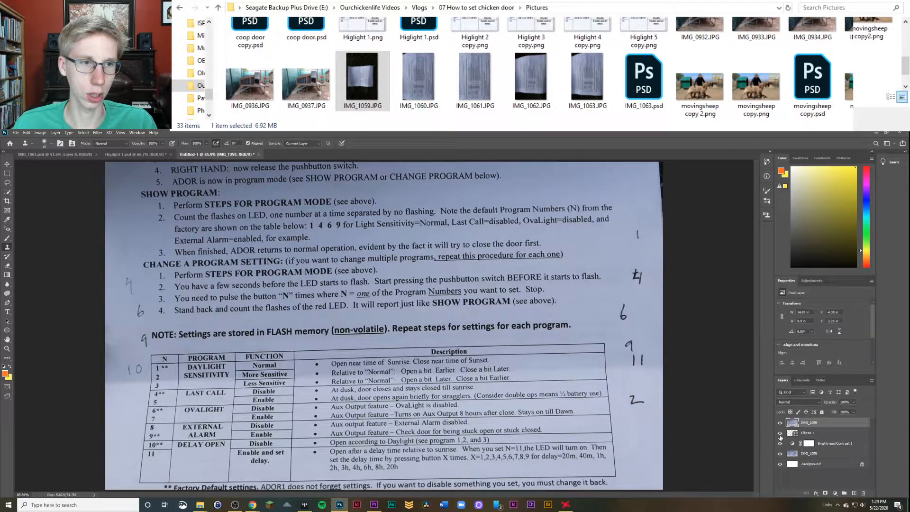
{"action": "left_click", "coordinate": [800, 434]}
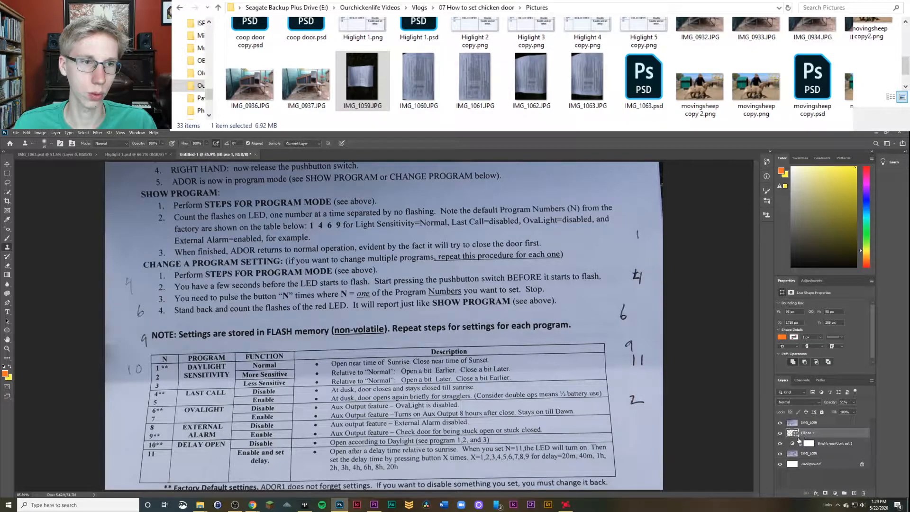
{"action": "left_click_drag", "start_coordinate": [799, 441], "coordinate": [815, 424]}
{"action": "left_click", "coordinate": [780, 443]}
{"action": "left_click", "coordinate": [780, 454]}
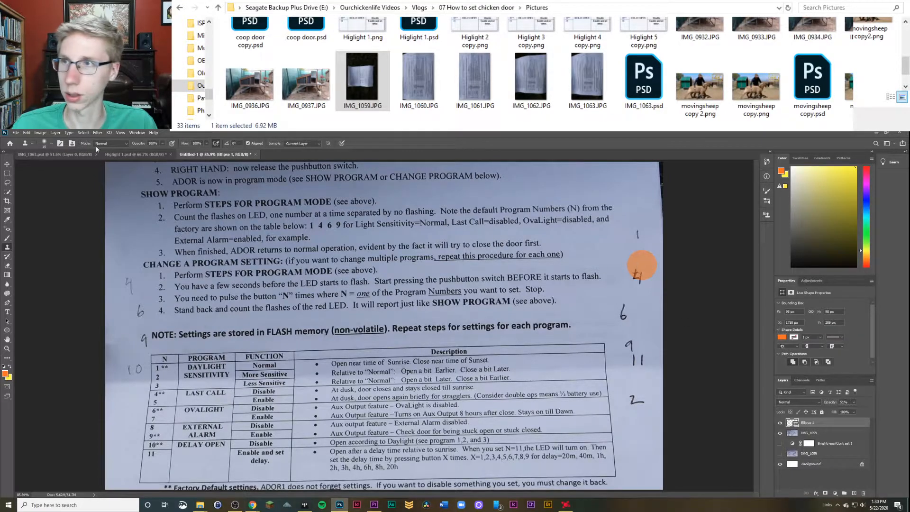
Step: Move the orange ellipse so it is centred over the handwritten 4 beside the program setting instructions
{"action": "key", "text": "v"}
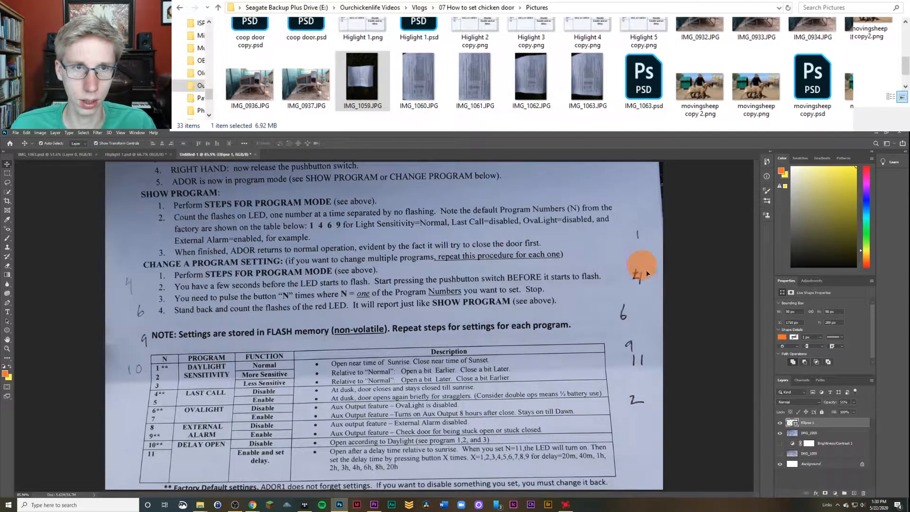
{"action": "left_click_drag", "start_coordinate": [645, 271], "coordinate": [644, 283]}
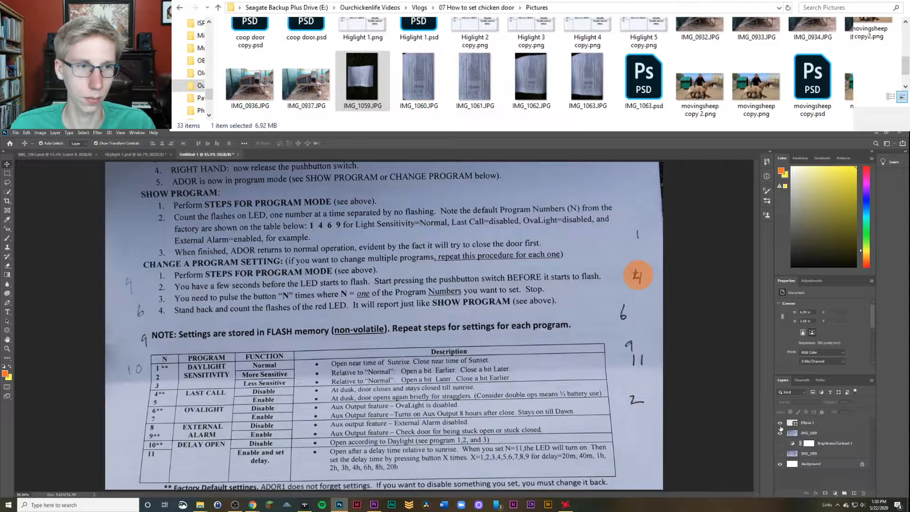
Step: Hide the Ellipse 1 layer so the orange highlight is off the instruction sheet
{"action": "left_click", "coordinate": [780, 423]}
{"action": "key", "text": "ctrl+alt+s"}
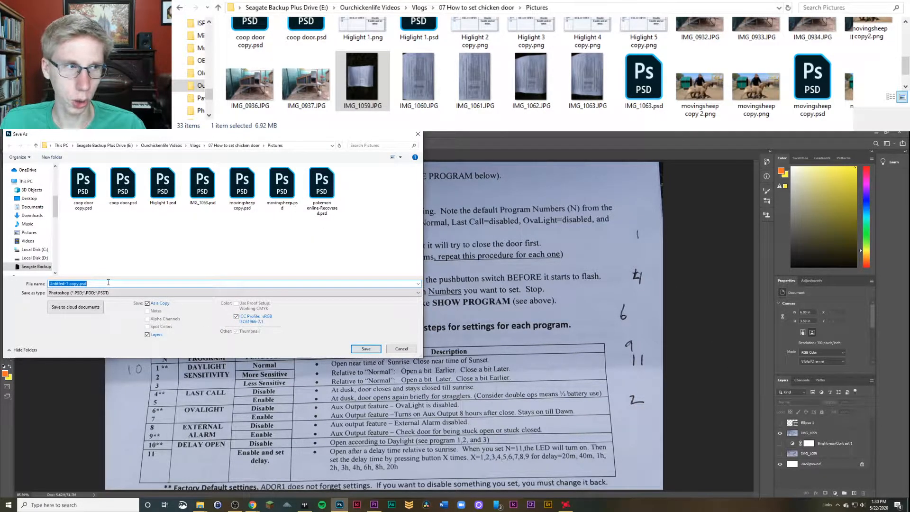
{"action": "type", "text": "p"}
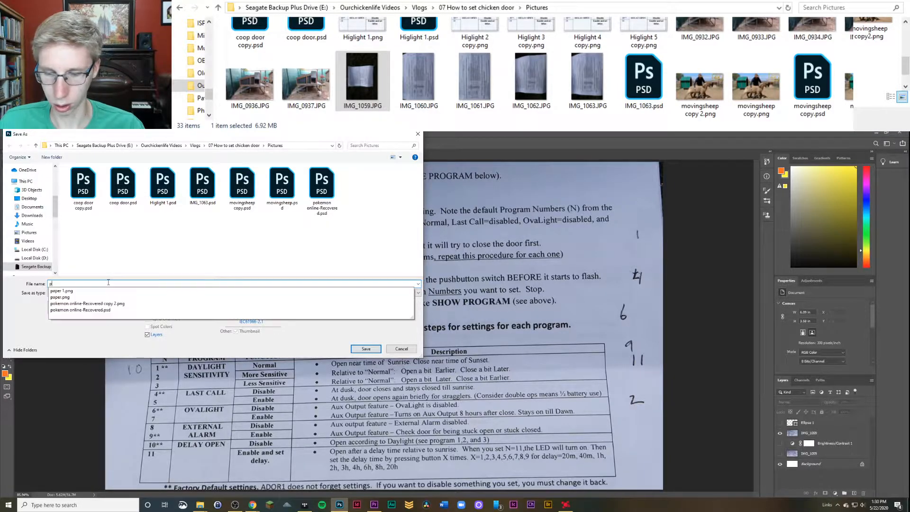
{"action": "type", "text": "aper2.2"}
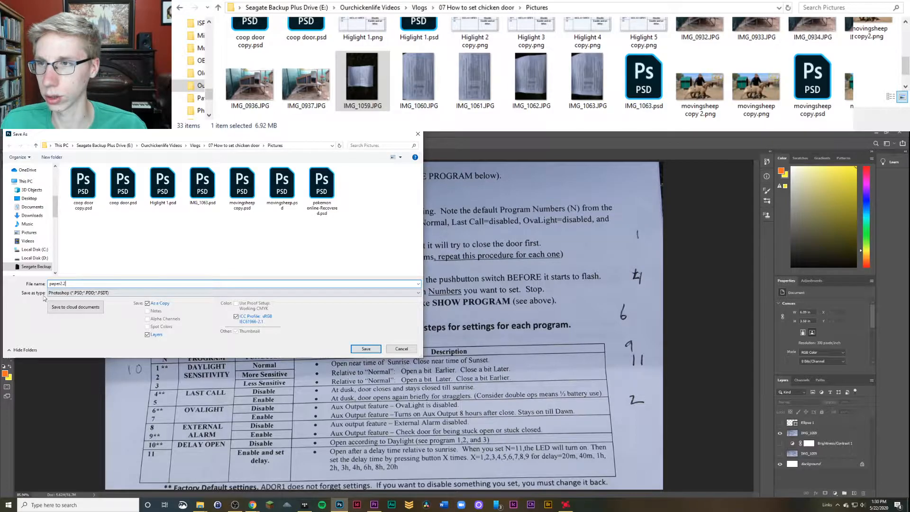
{"action": "left_click", "coordinate": [66, 292]}
{"action": "left_click", "coordinate": [197, 379]}
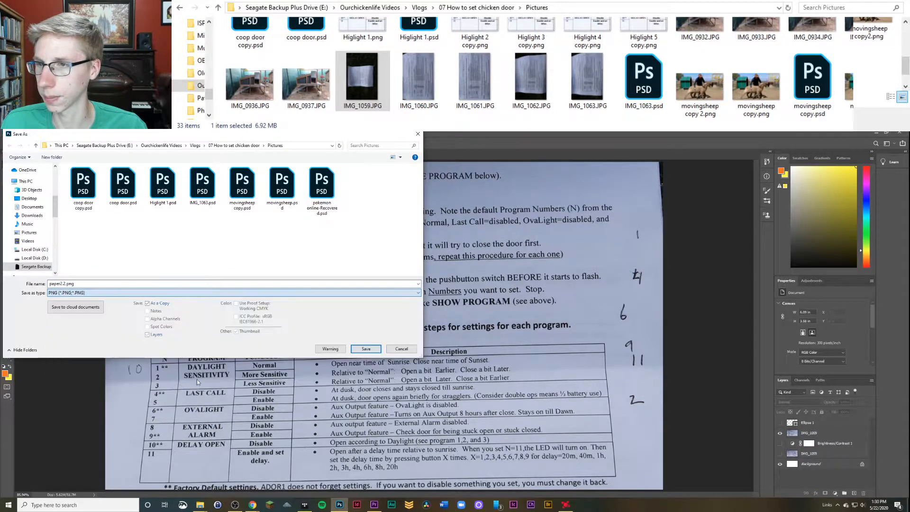
{"action": "left_click", "coordinate": [366, 349]}
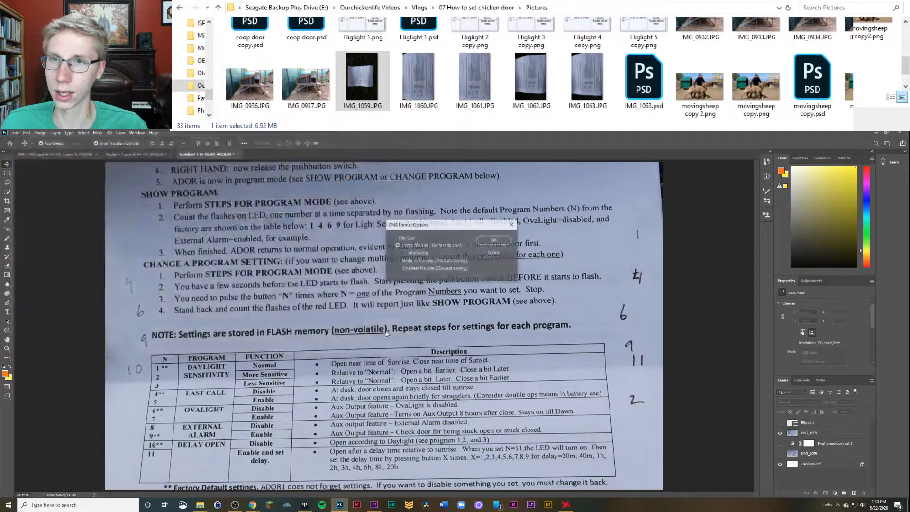
{"action": "left_click", "coordinate": [507, 244]}
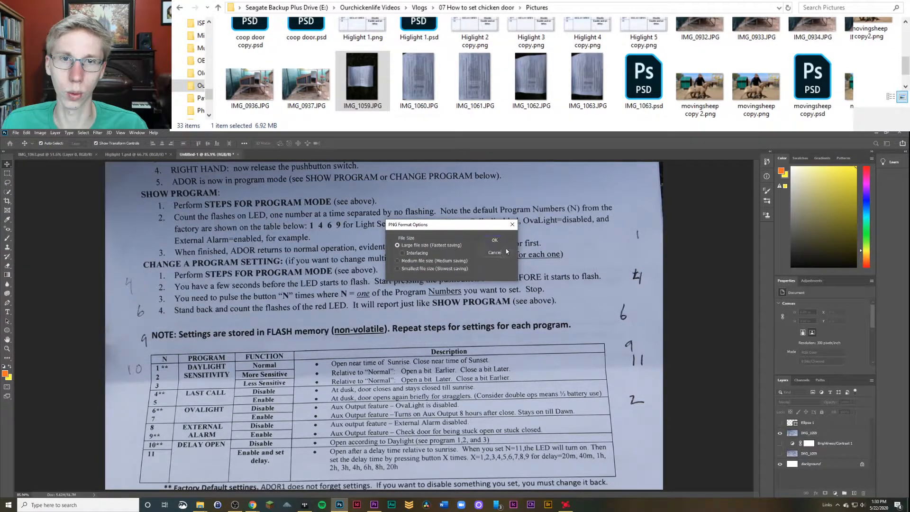
Step: Move the Brightness/Contrast 1 adjustment directly above the cleaned-up IMG_1059 layer and make it visible
{"action": "left_click", "coordinate": [822, 444]}
{"action": "mouse_move", "coordinate": [822, 444]}
{"action": "left_mouse_down"}
{"action": "mouse_move", "coordinate": [829, 424]}
{"action": "mouse_move", "coordinate": [827, 434]}
{"action": "left_mouse_up"}
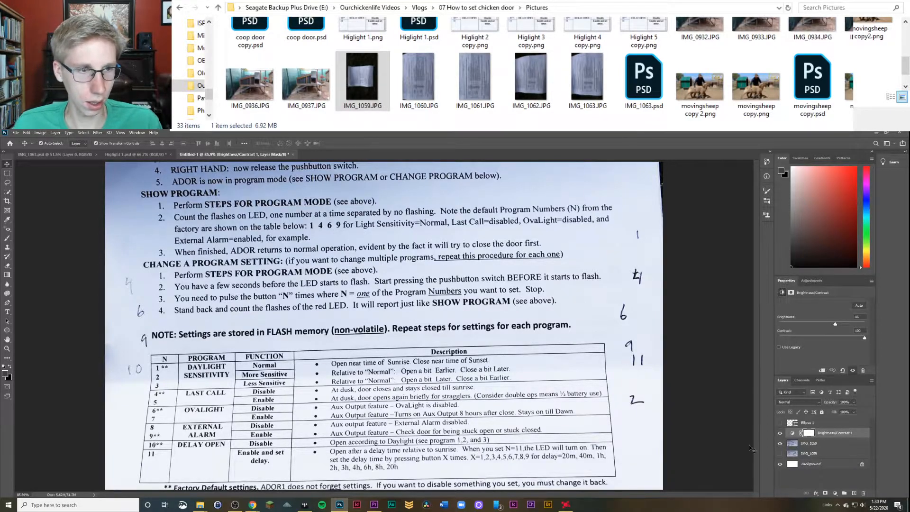
Step: Save a PNG copy of the sheet without the highlight as "paper 2.0" in the Pictures folder, using the large file size option
{"action": "key", "text": "ctrl+shift+s"}
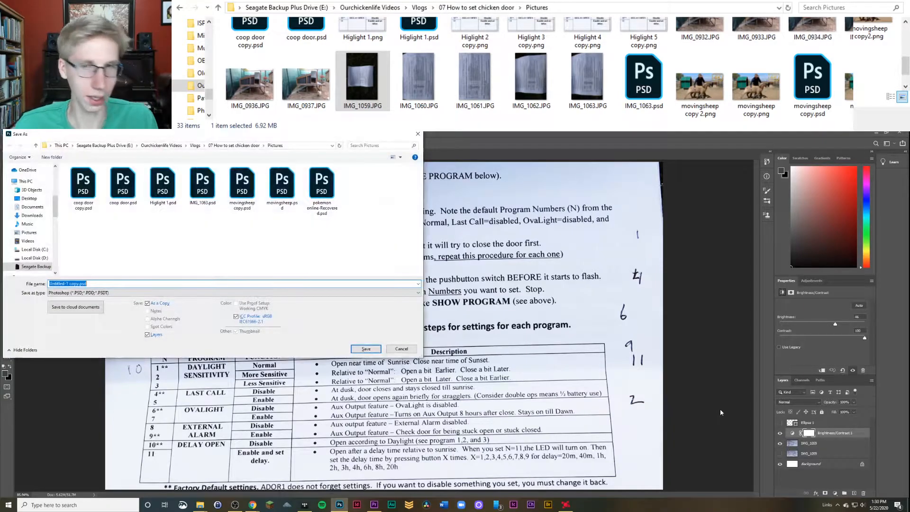
{"action": "type", "text": "p"}
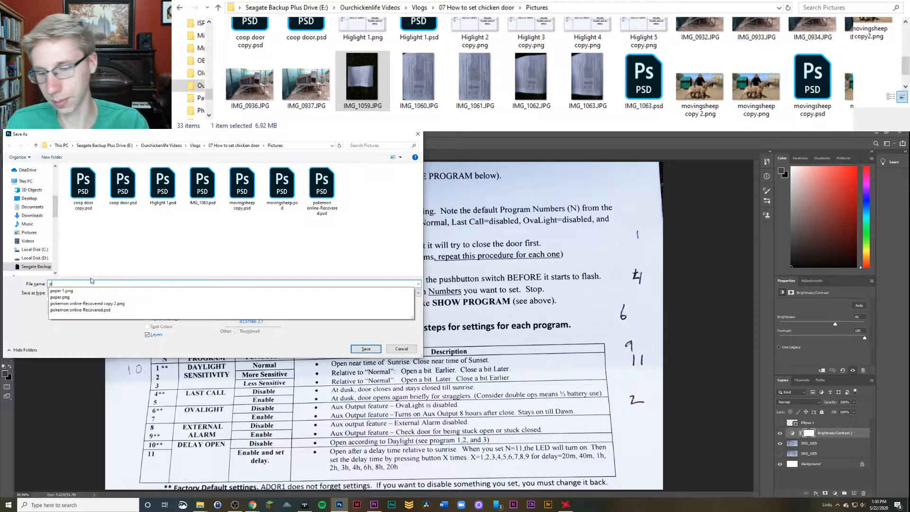
{"action": "type", "text": "aper 2"}
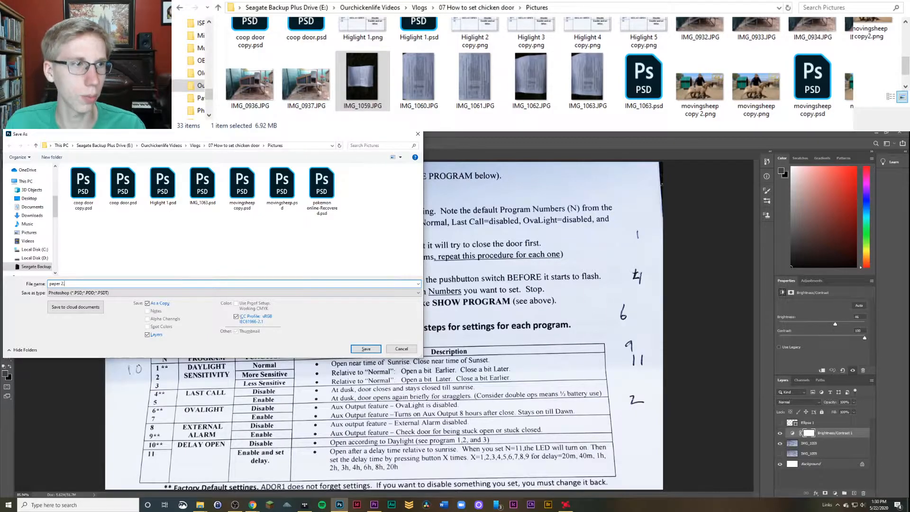
{"action": "type", "text": "."}
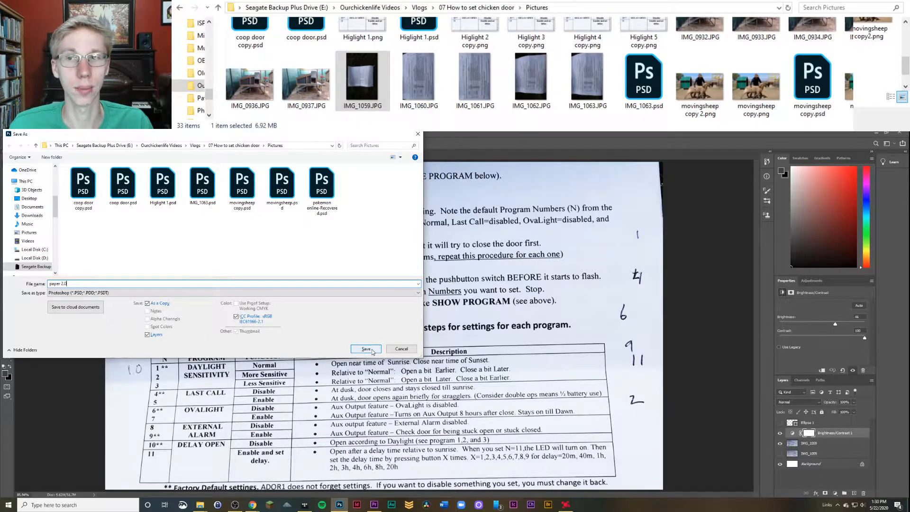
{"action": "left_click", "coordinate": [387, 293]}
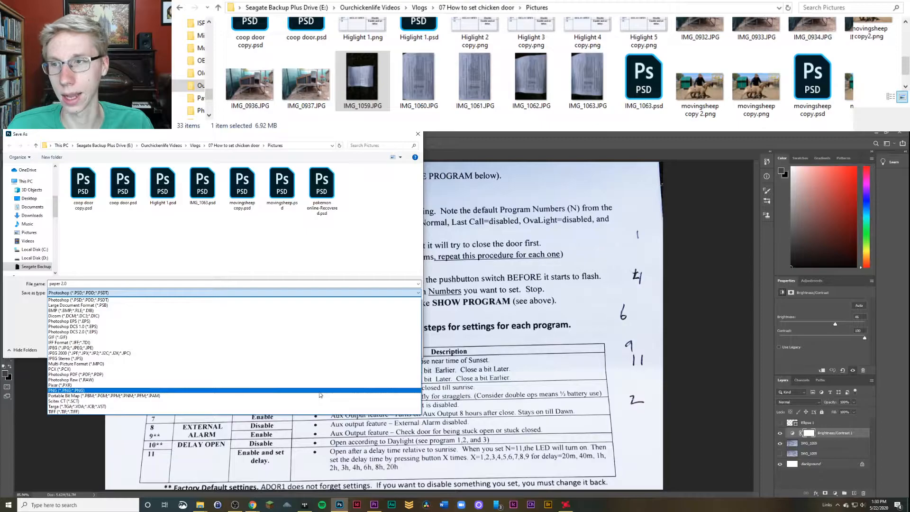
{"action": "left_click", "coordinate": [323, 390]}
{"action": "left_click", "coordinate": [366, 352]}
{"action": "left_click", "coordinate": [494, 240]}
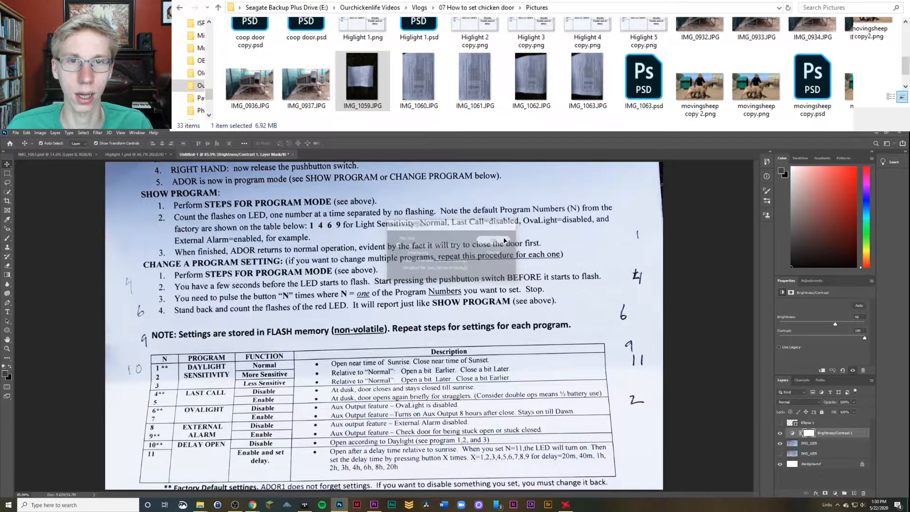
Step: In Premiere Pro, place paper 2.0.png on the track below the old paper.png, spanning from that overlay's start to its end
{"action": "left_click", "coordinate": [875, 132]}
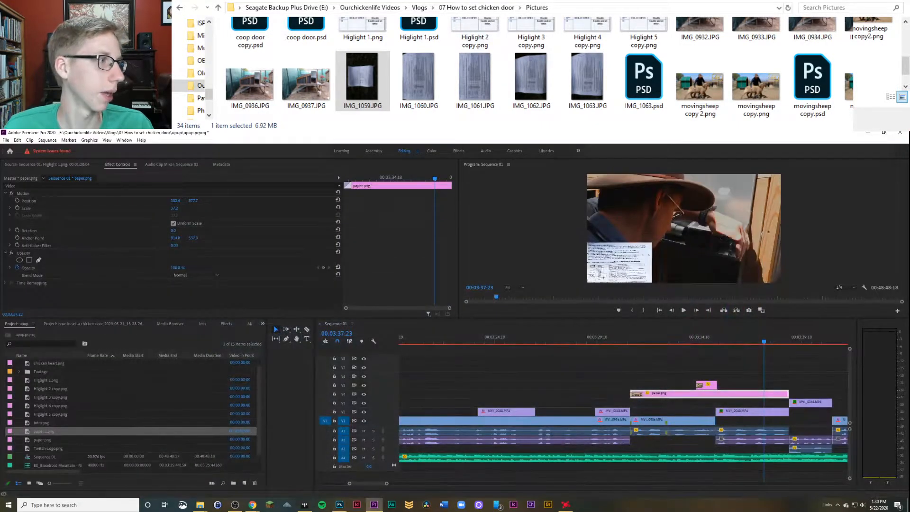
{"action": "left_click", "coordinate": [363, 81]}
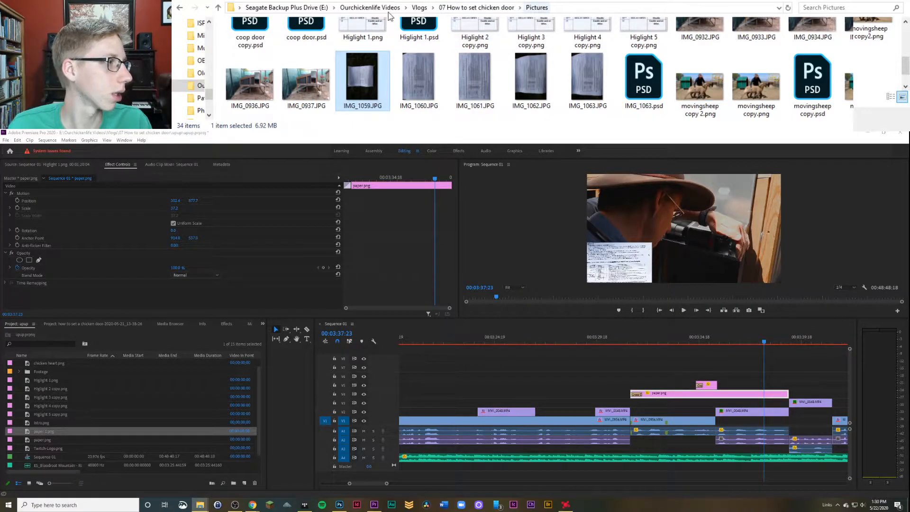
{"action": "scroll", "coordinate": [536, 76], "scroll_direction": "down", "scroll_amount": 2}
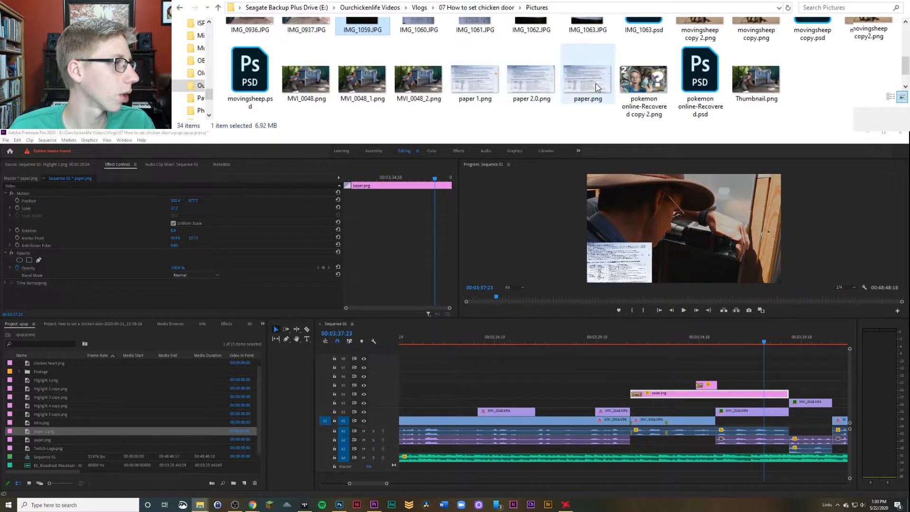
{"action": "left_click", "coordinate": [531, 86]}
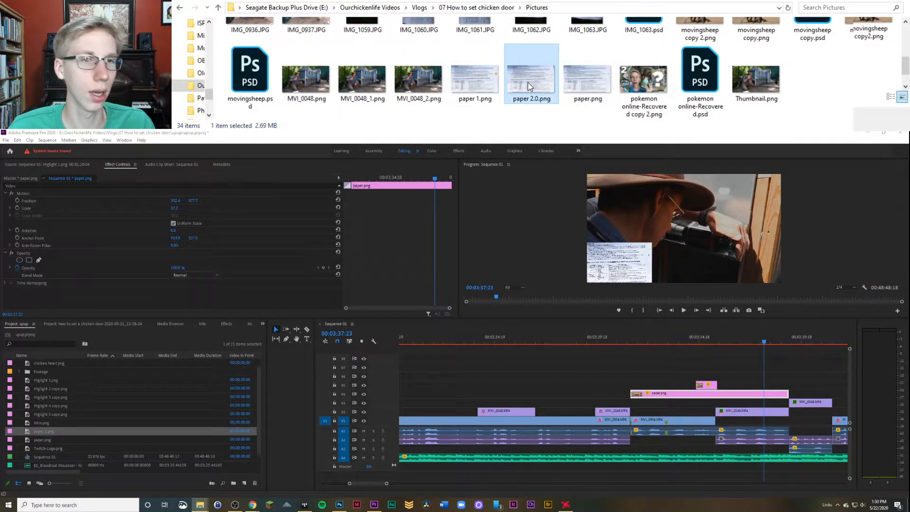
{"action": "left_click_drag", "start_coordinate": [530, 86], "coordinate": [633, 400]}
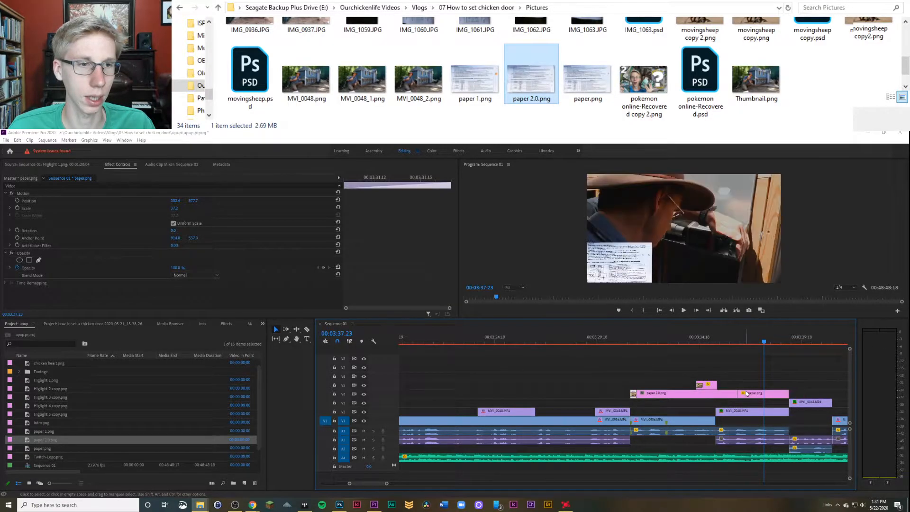
{"action": "left_click_drag", "start_coordinate": [719, 399], "coordinate": [635, 403]}
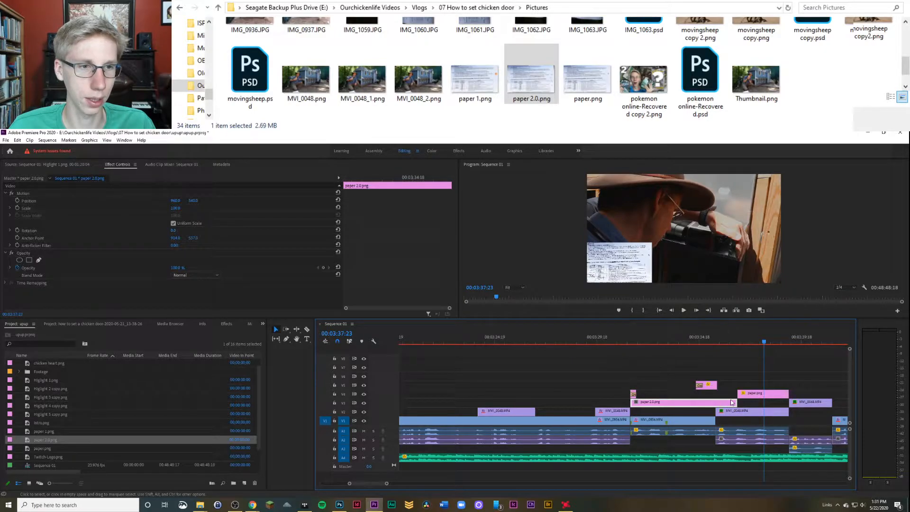
{"action": "left_click_drag", "start_coordinate": [736, 403], "coordinate": [788, 403]}
Step: Delete the leftover paper.png pieces and the short highlight overlay above them, and set the playhead to 00:03:34:12
{"action": "left_click", "coordinate": [767, 394]}
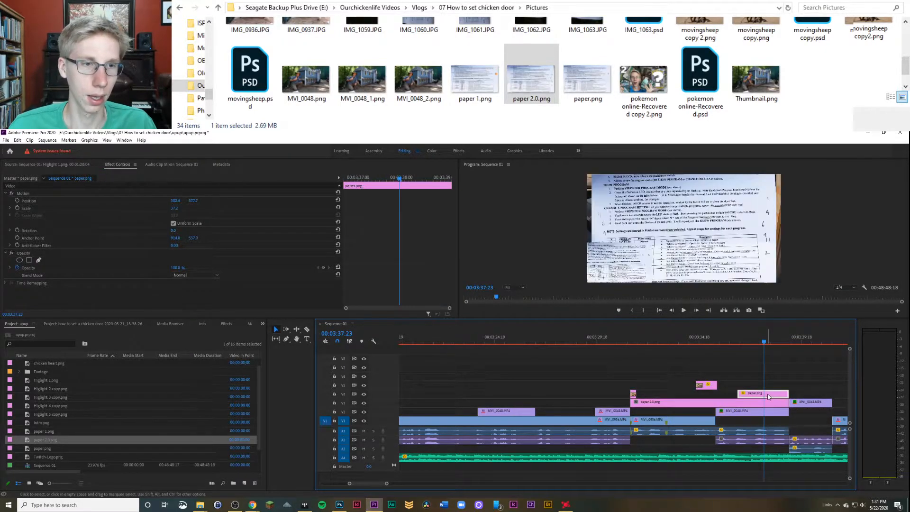
{"action": "key", "text": "Delete"}
{"action": "left_click", "coordinate": [709, 385]}
{"action": "key", "text": "Delete"}
{"action": "left_click", "coordinate": [708, 341]}
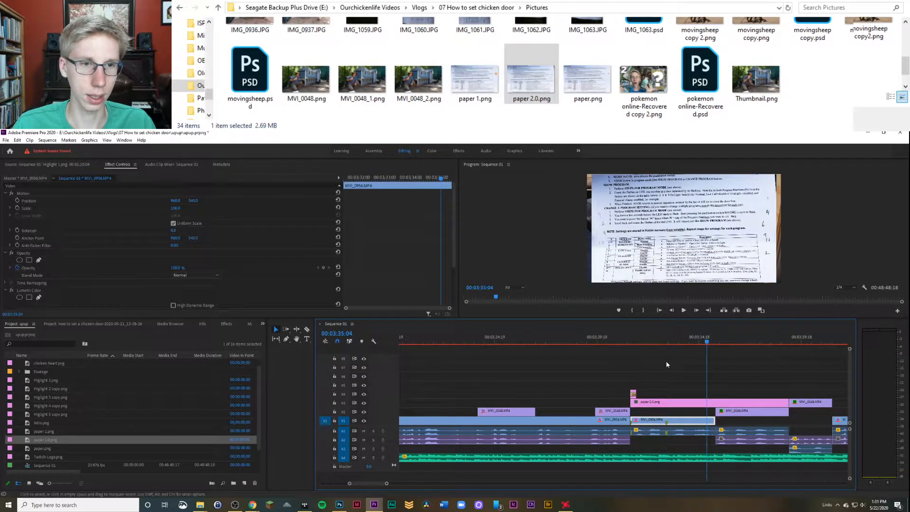
{"action": "left_click", "coordinate": [695, 342]}
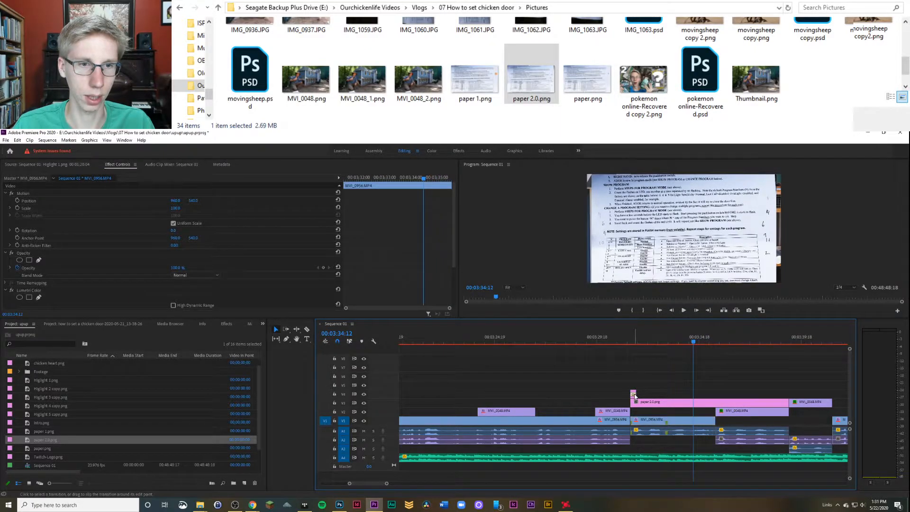
{"action": "left_click", "coordinate": [691, 368]}
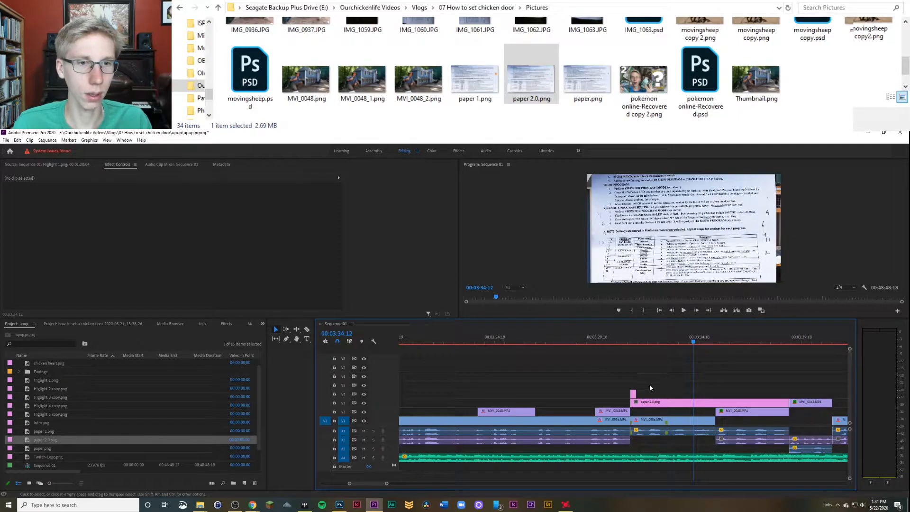
Step: In Photoshop, show the Ellipse 1 highlight and save a PNG copy of the sheet as "paper2.1" in the Pictures folder
{"action": "left_click", "coordinate": [340, 505]}
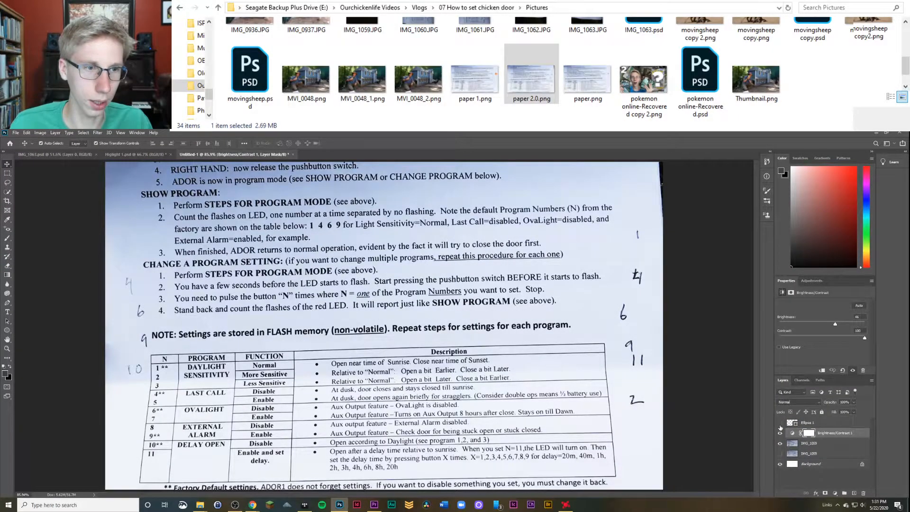
{"action": "left_click", "coordinate": [780, 424]}
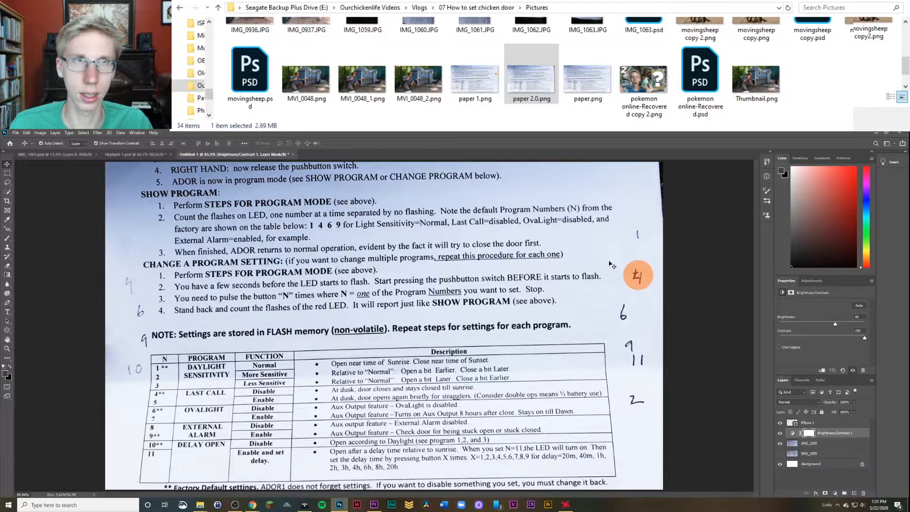
{"action": "key", "text": "ctrl+shift+s"}
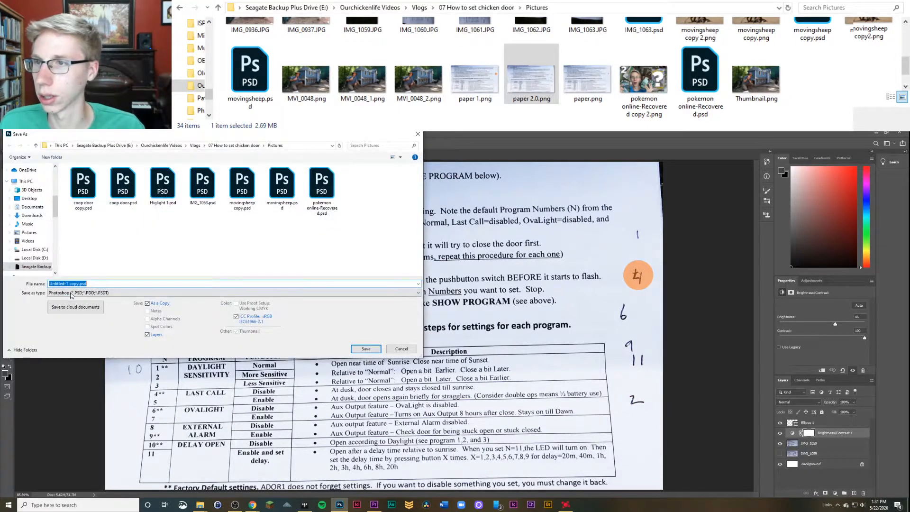
{"action": "left_click", "coordinate": [233, 292]}
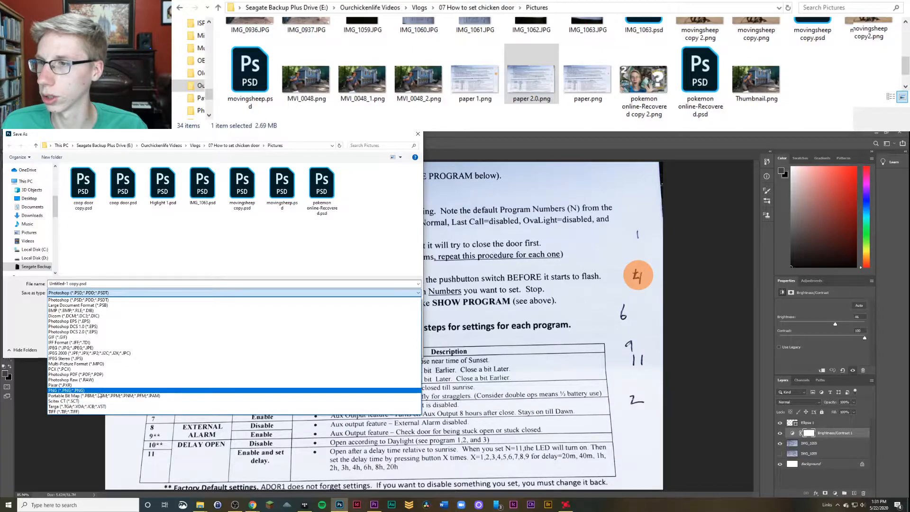
{"action": "left_click", "coordinate": [71, 391]}
{"action": "key", "text": "shift+Tab"}
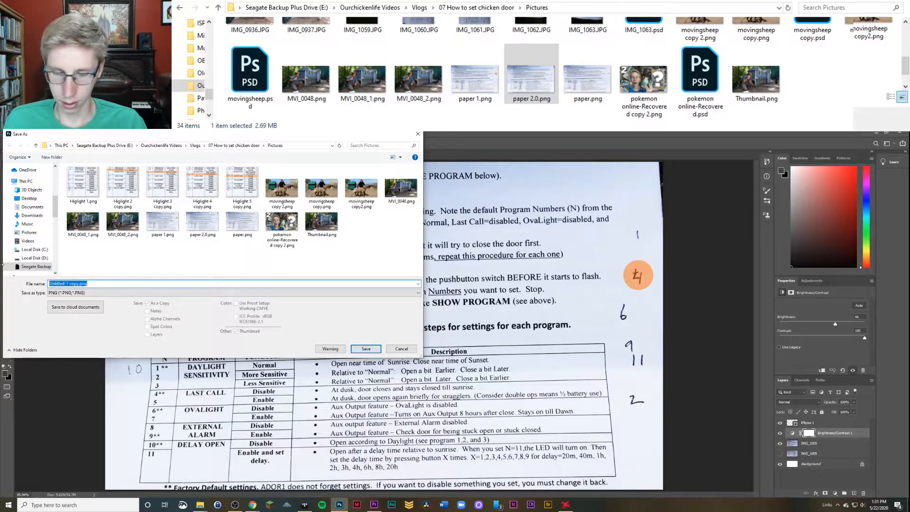
{"action": "type", "text": "paper"}
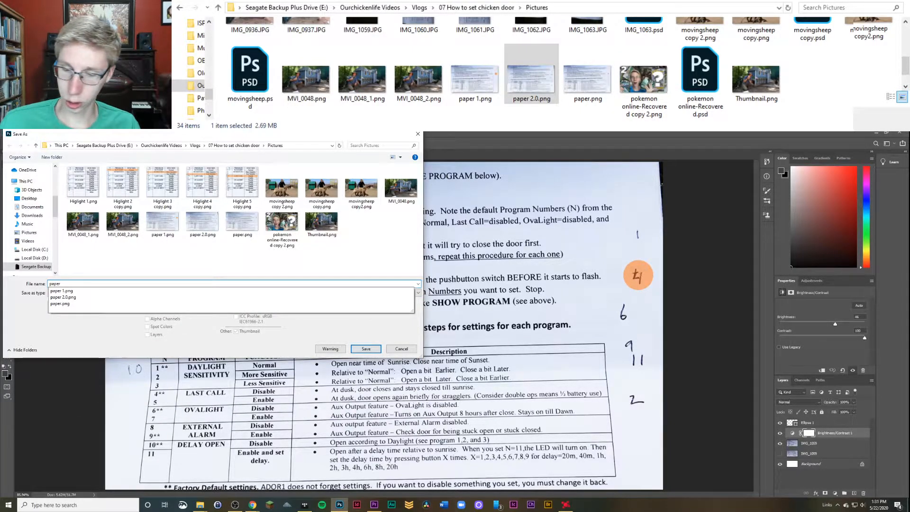
{"action": "type", "text": "2.1"}
{"action": "key", "text": "Return"}
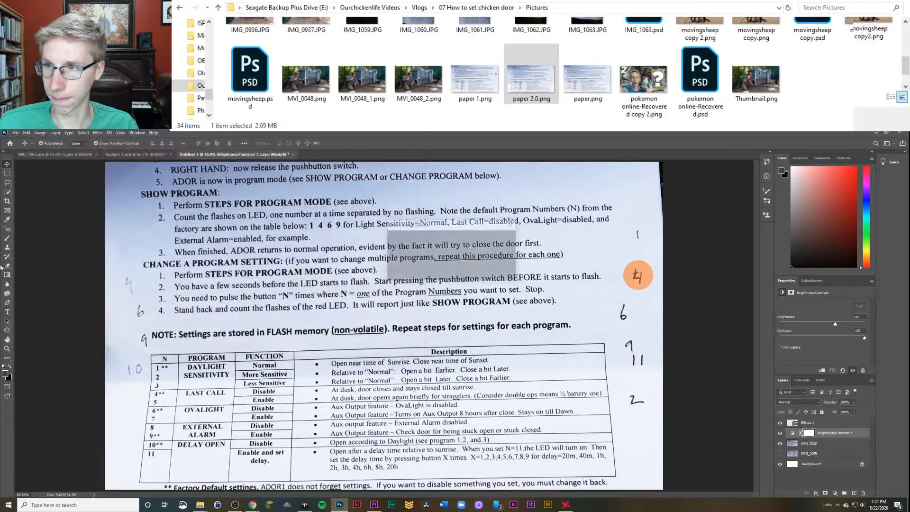
{"action": "left_click", "coordinate": [506, 244]}
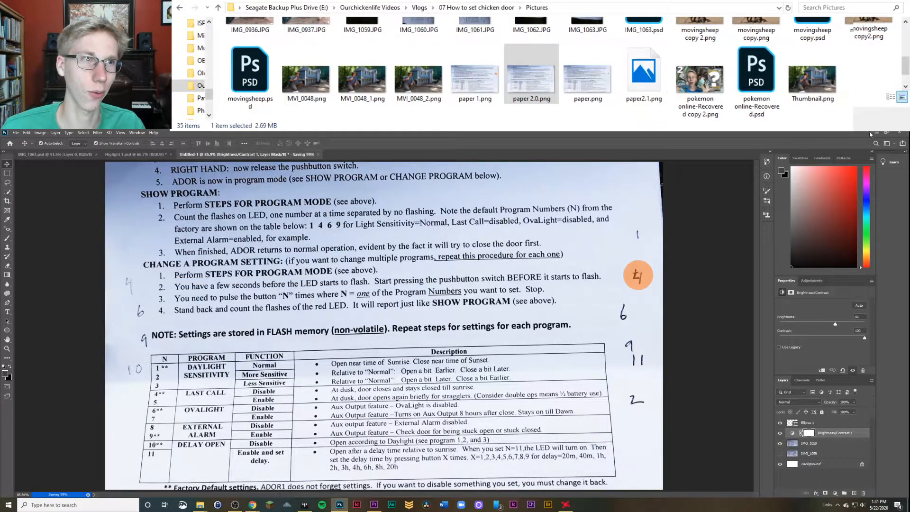
Step: In Premiere Pro, place paper2.1.png on the track above paper 2.0.png, starting at 00:03:34:12, and play through its start
{"action": "key", "text": "alt+Tab"}
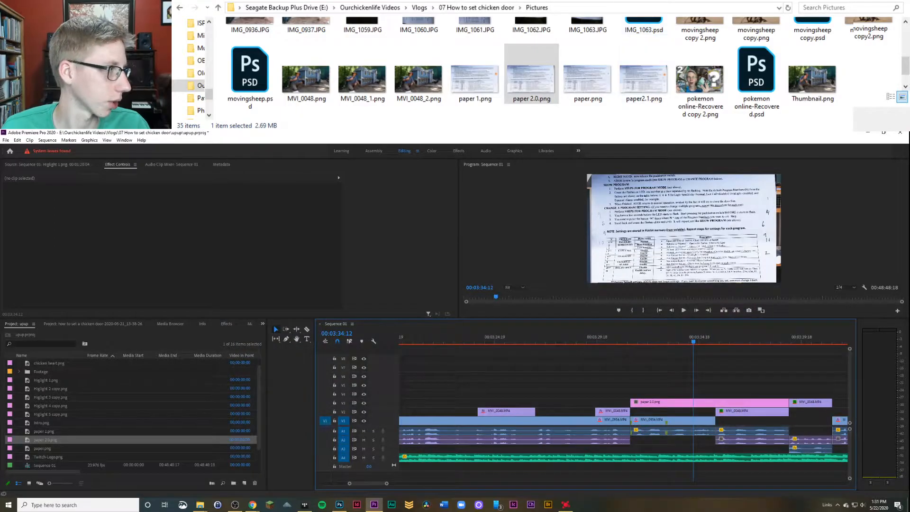
{"action": "left_click_drag", "start_coordinate": [644, 78], "coordinate": [696, 394]}
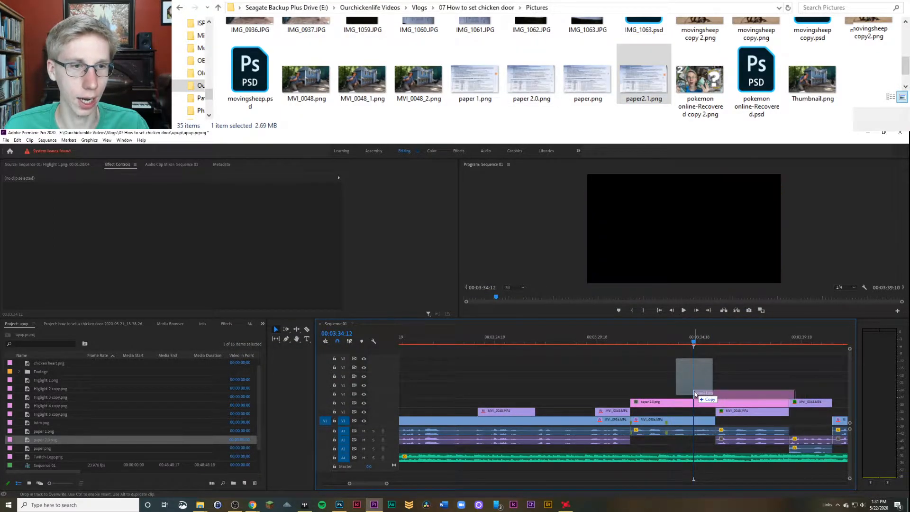
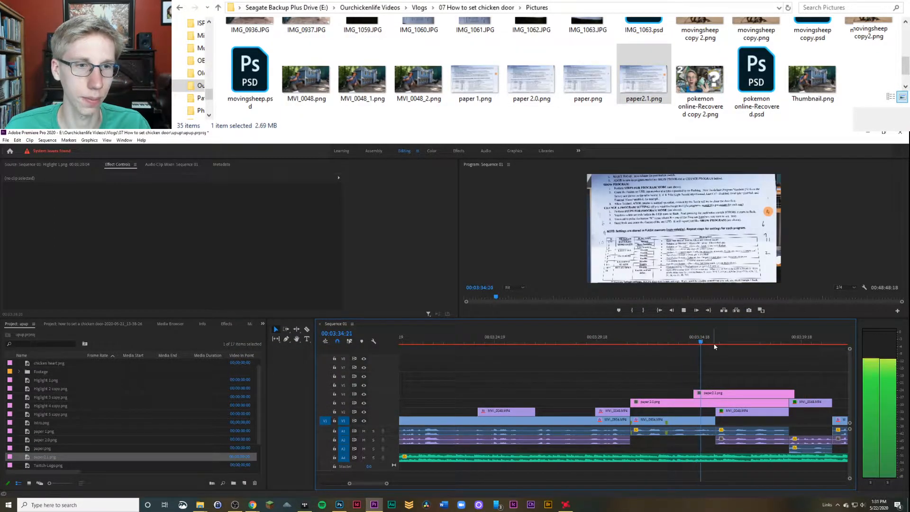
{"action": "left_click", "coordinate": [753, 430]}
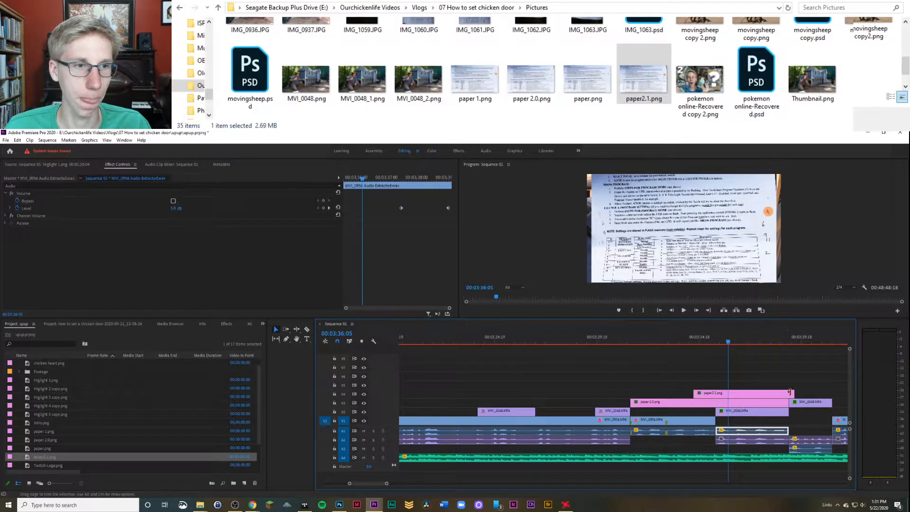
Step: Trim the end of paper2.1.png to the start of the MVI_0048.MP4 clip below and add a brief Cross Dissolve at its beginning
{"action": "left_click_drag", "start_coordinate": [790, 392], "coordinate": [715, 393]}
{"action": "right_click", "coordinate": [695, 392]}
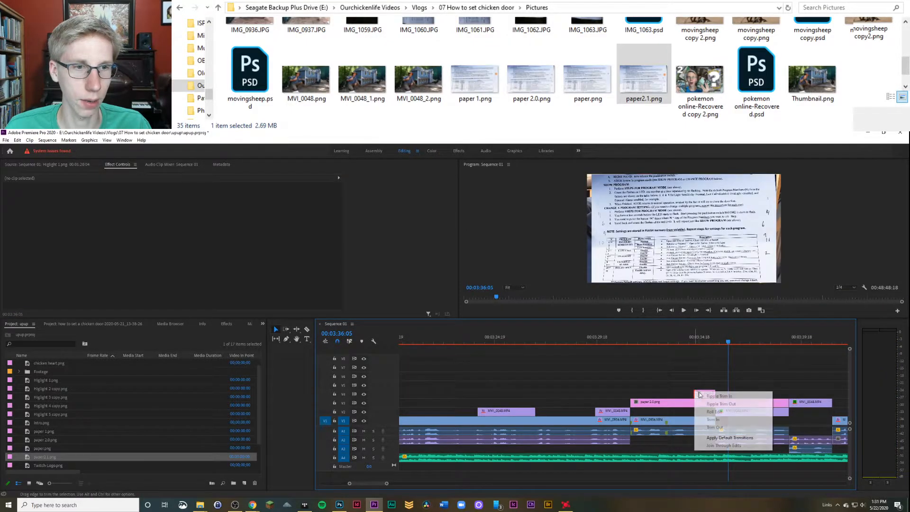
{"action": "left_click", "coordinate": [730, 438]}
{"action": "left_click", "coordinate": [689, 341]}
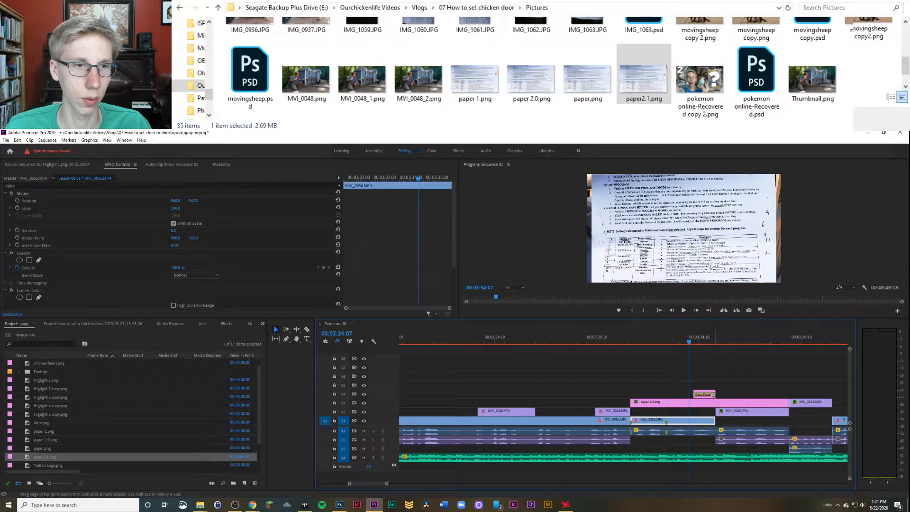
{"action": "left_click_drag", "start_coordinate": [715, 395], "coordinate": [697, 395]}
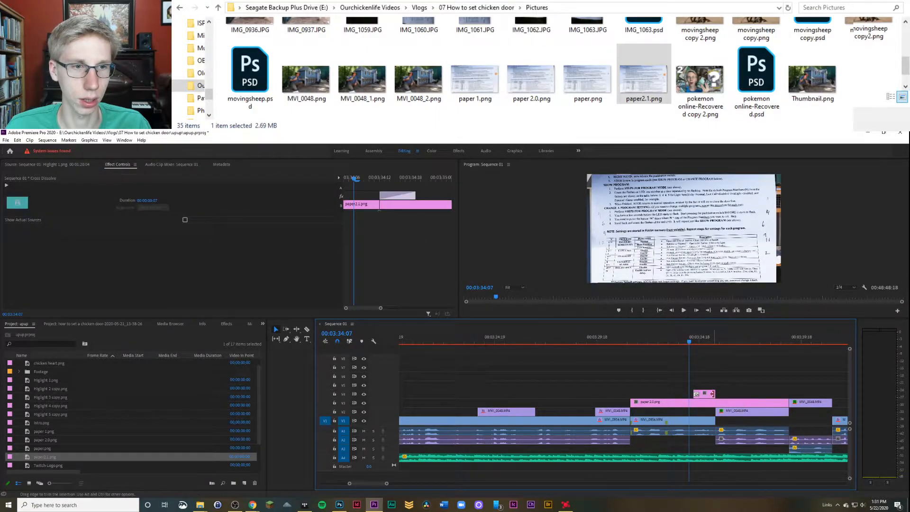
Step: Add a brief Cross Dissolve at the end of paper2.1.png and play through to the end of paper 2.0.png
{"action": "right_click", "coordinate": [711, 392]}
{"action": "left_click", "coordinate": [749, 441]}
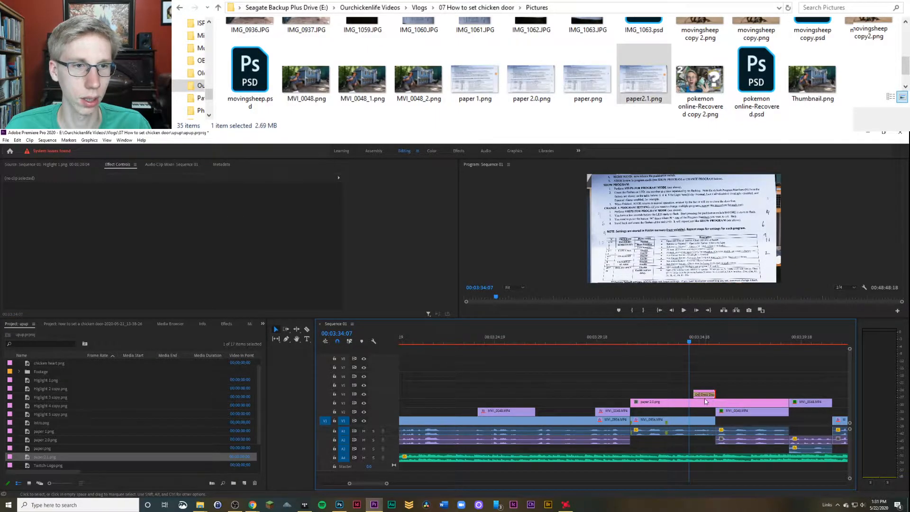
{"action": "left_click", "coordinate": [712, 393]}
{"action": "key", "text": "space"}
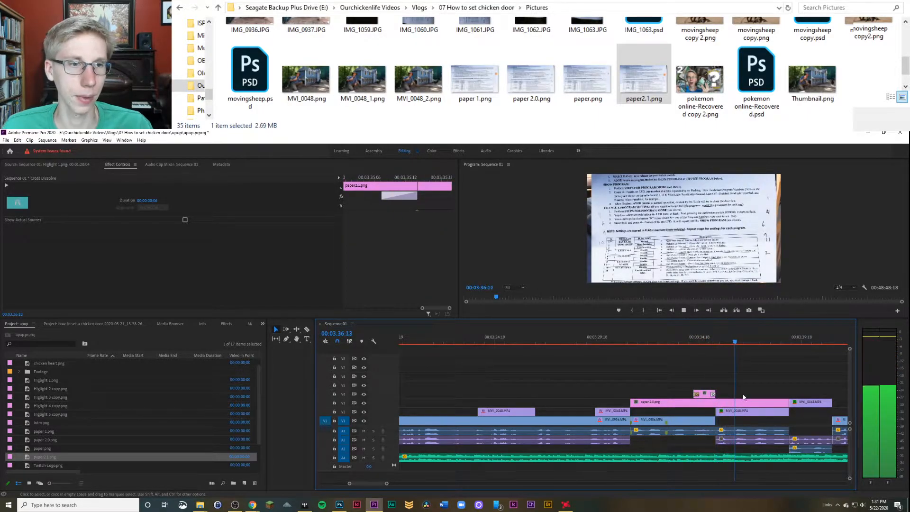
{"action": "left_click", "coordinate": [733, 430]}
{"action": "key", "text": "space"}
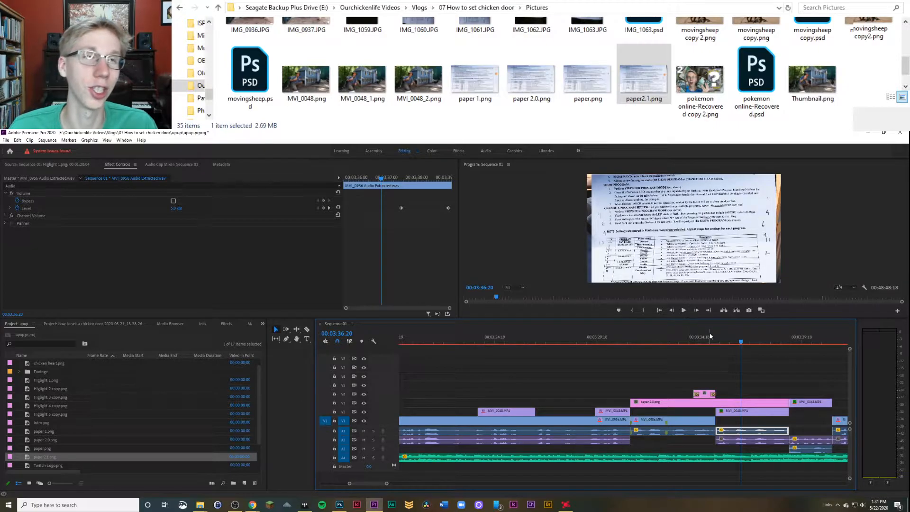
{"action": "key", "text": "space"}
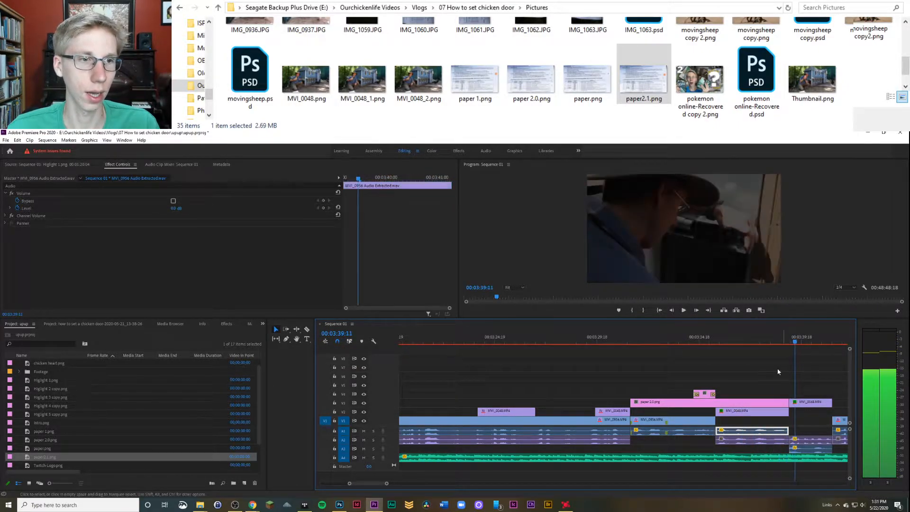
Step: Move the MVI_0048.MP4 clip after paper 2.0.png down to track V2 and delete the extracted audio clip on A3 beneath it
{"action": "left_click_drag", "start_coordinate": [810, 401], "coordinate": [811, 411]}
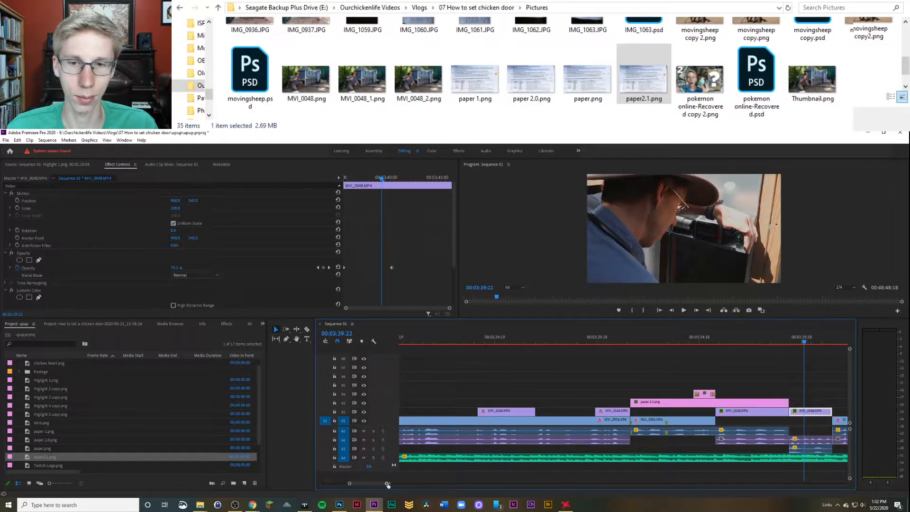
{"action": "left_click_drag", "start_coordinate": [388, 483], "coordinate": [409, 484]}
{"action": "key", "text": "space"}
{"action": "left_click", "coordinate": [624, 448]}
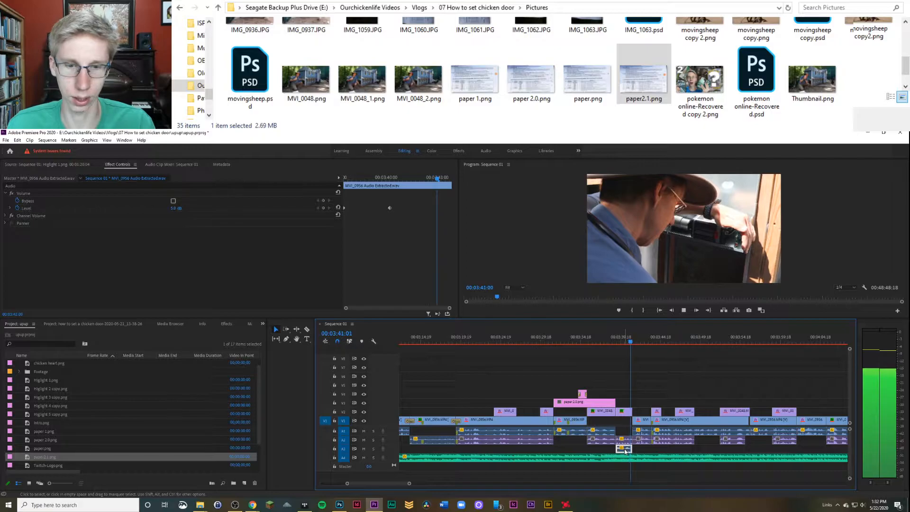
{"action": "key", "text": "backslash"}
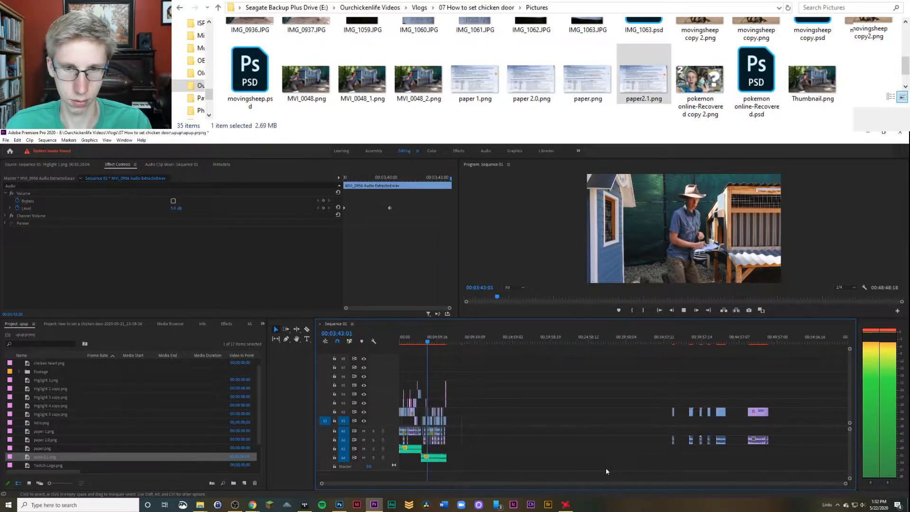
{"action": "key", "text": "backslash"}
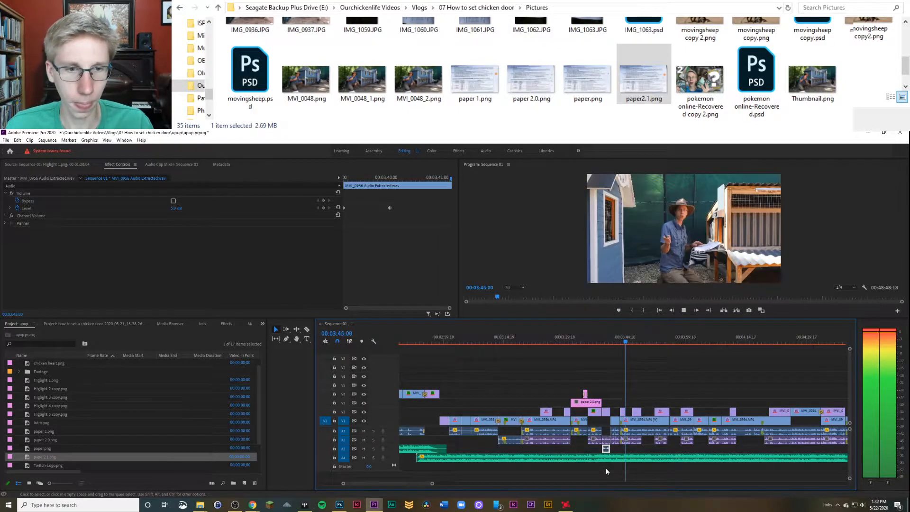
{"action": "key", "text": "space"}
Step: Delete the extracted audio clip on A2 under that MVI_0048.MP4 clip and play through the cut from 00:03:38:02
{"action": "left_click", "coordinate": [601, 344]}
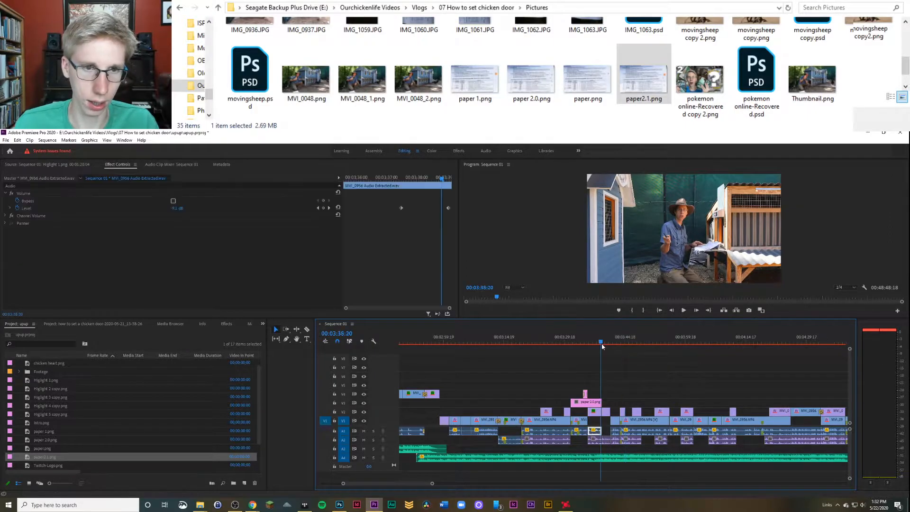
{"action": "key", "text": "space"}
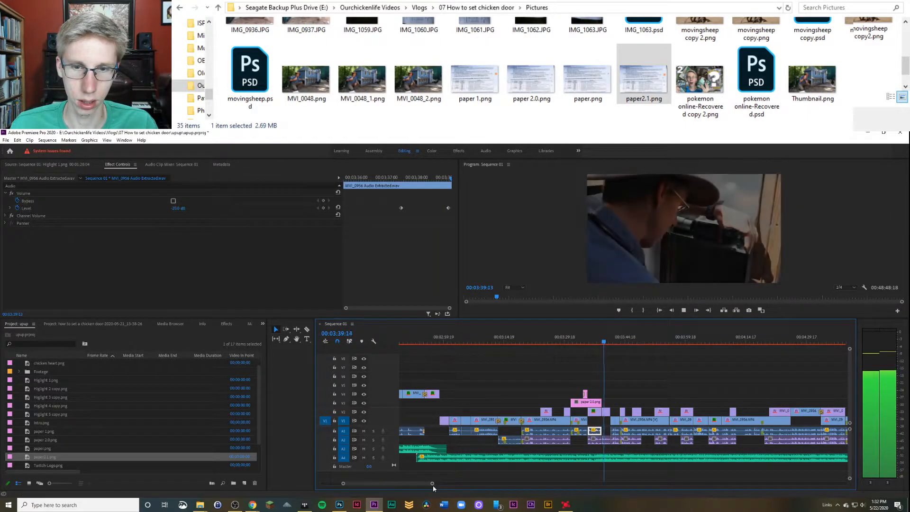
{"action": "key", "text": "space"}
{"action": "left_click_drag", "start_coordinate": [432, 484], "coordinate": [383, 484]}
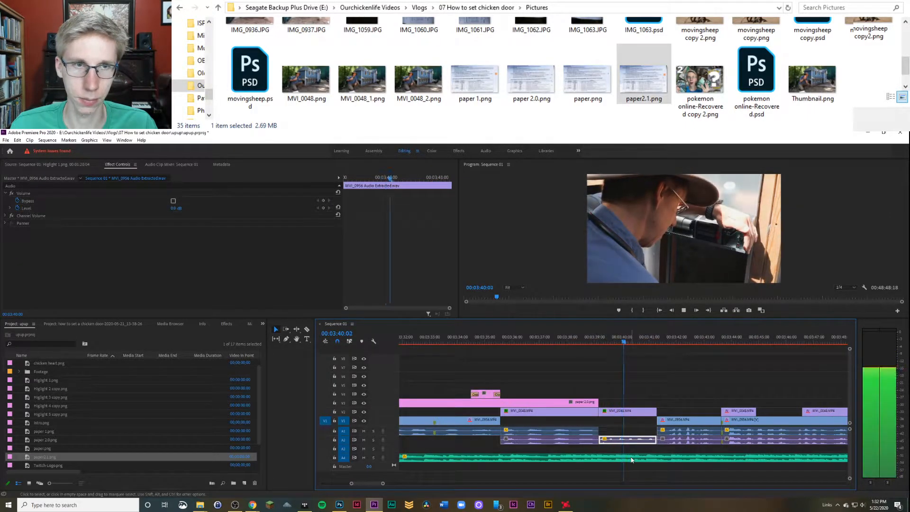
{"action": "key", "text": "space"}
{"action": "left_click", "coordinate": [673, 420]}
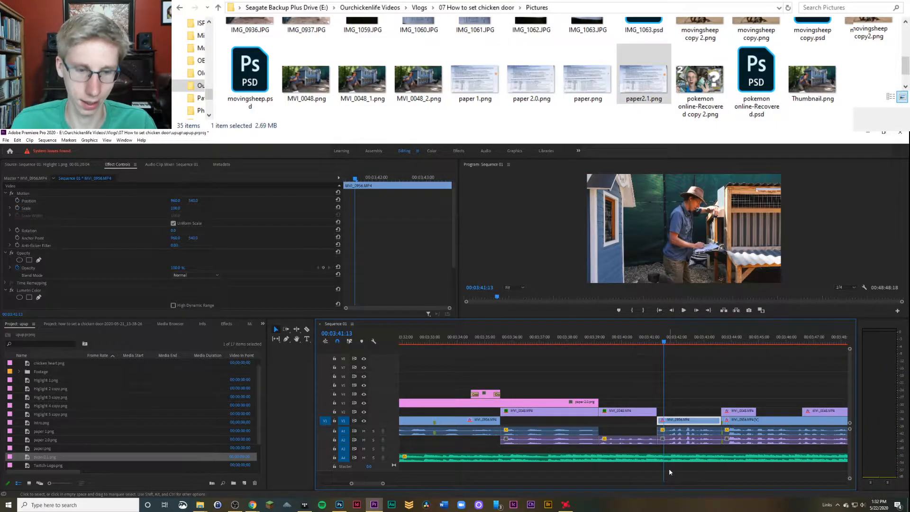
{"action": "left_click", "coordinate": [619, 441]}
{"action": "key", "text": "Delete"}
{"action": "left_click_drag", "start_coordinate": [626, 341], "coordinate": [570, 351]}
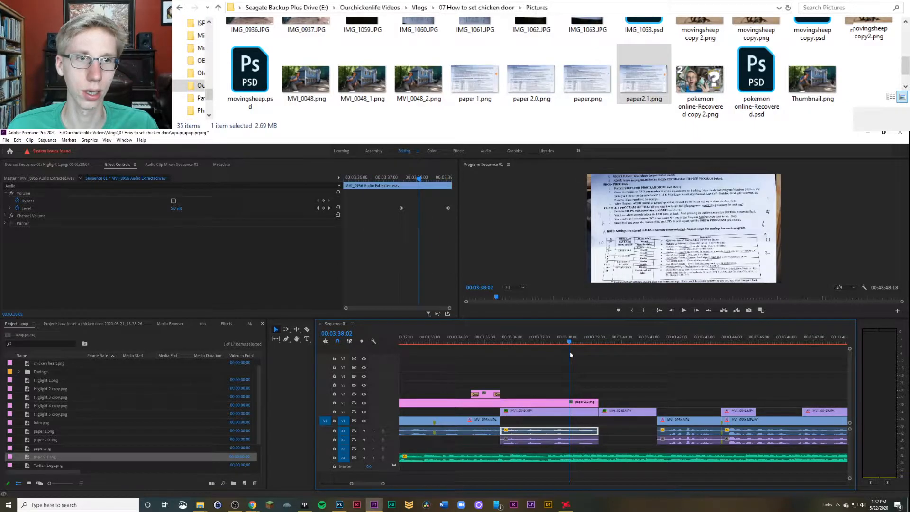
{"action": "key", "text": "space"}
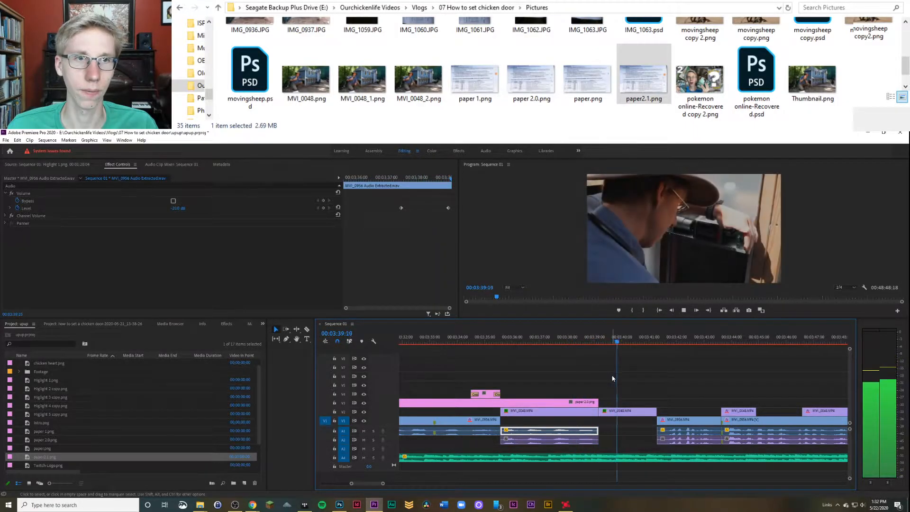
Step: Place the MVI_0956 extracted audio clip on track A3 under the second MVI_0048 shot and lower its playback speed
{"action": "key", "text": "ctrl+z"}
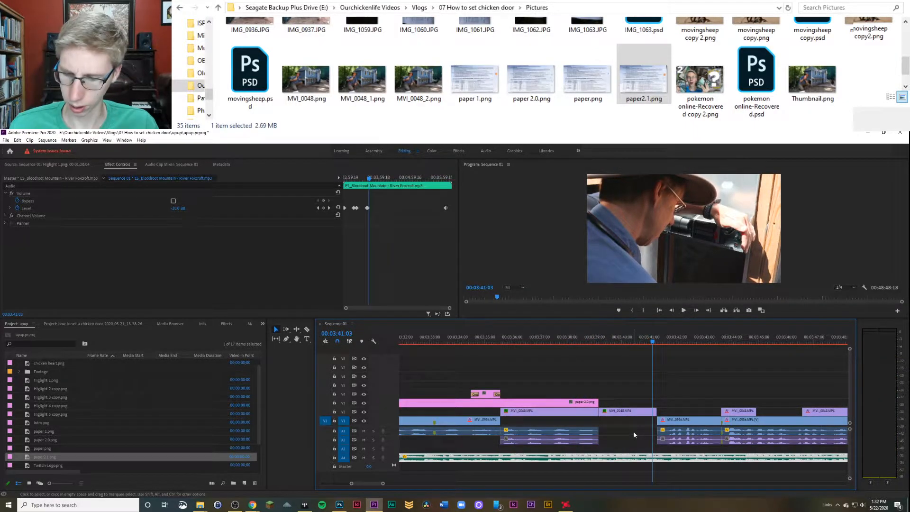
{"action": "left_click_drag", "start_coordinate": [636, 439], "coordinate": [639, 451]}
{"action": "right_click", "coordinate": [640, 451]}
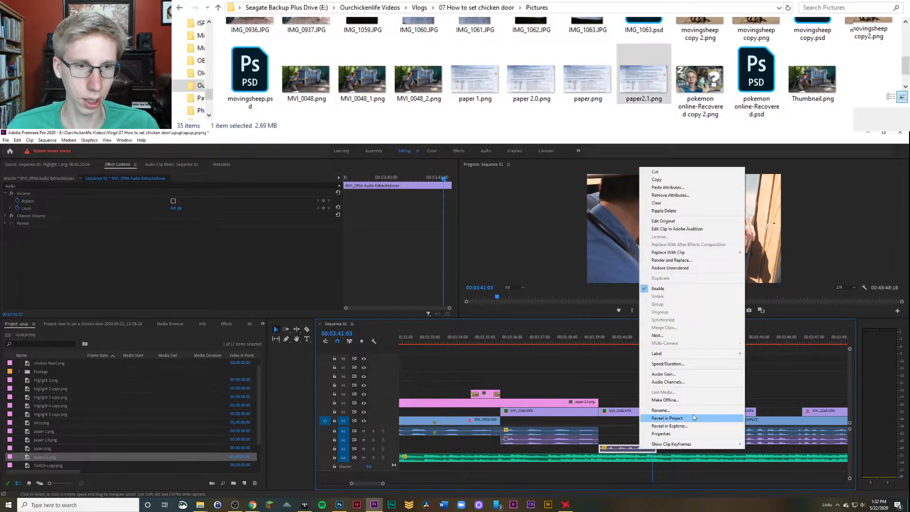
{"action": "left_click", "coordinate": [689, 364]}
{"action": "type", "text": "10"}
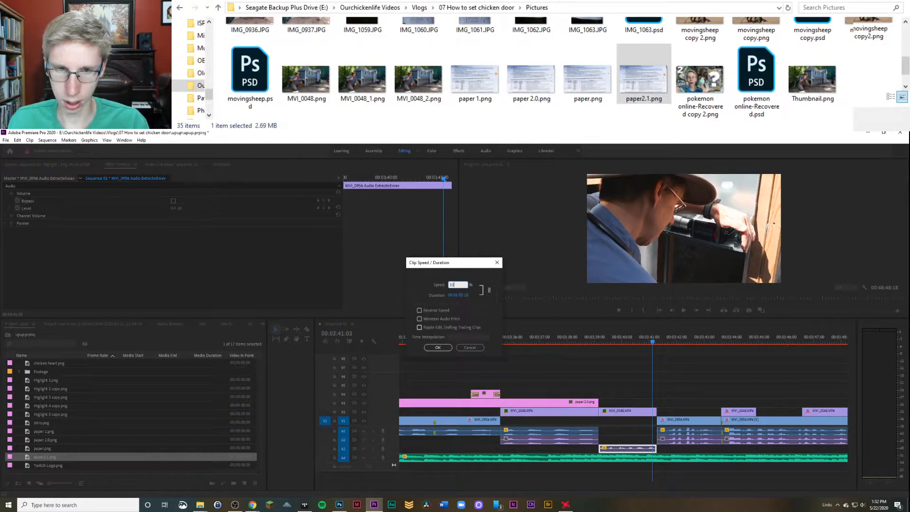
{"action": "key", "text": "Return"}
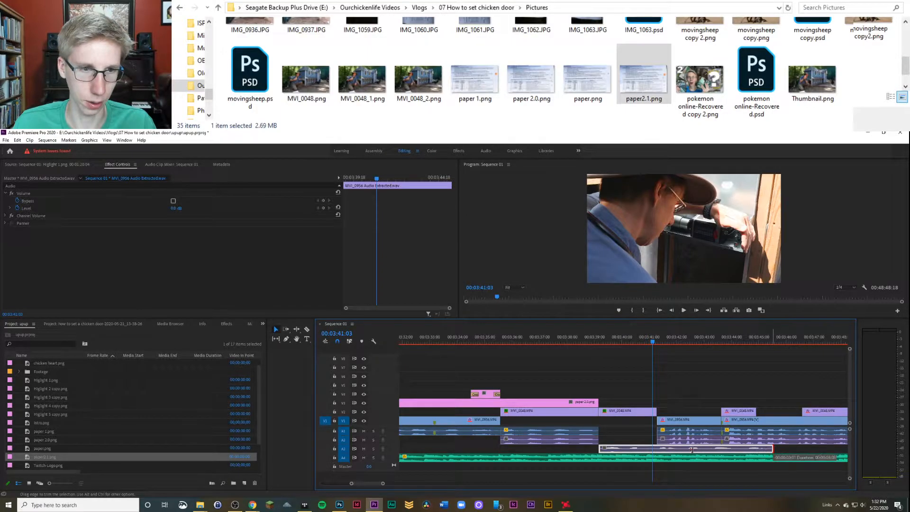
Step: Shift the slowed audio clip earlier to end with the second MVI_0048 shot, and trim its start to the beginning of that shot
{"action": "left_click_drag", "start_coordinate": [692, 449], "coordinate": [601, 450]}
{"action": "key", "text": "space"}
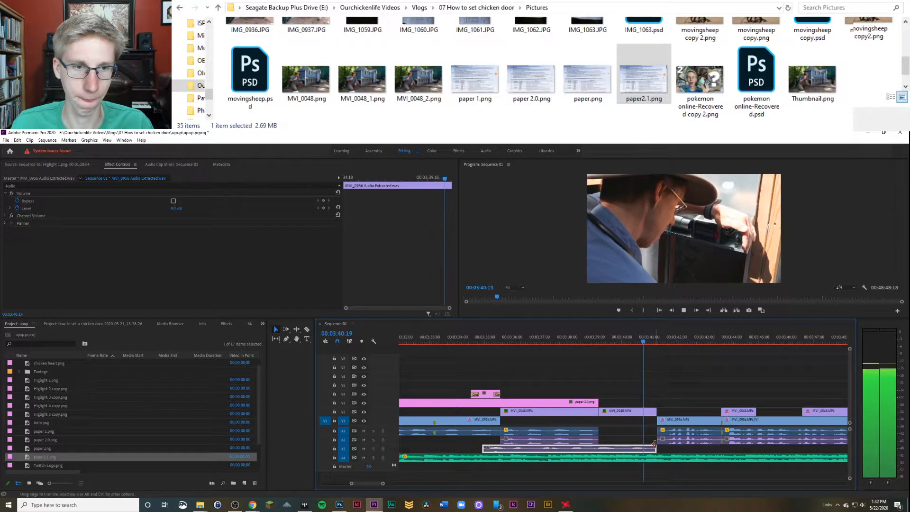
{"action": "key", "text": "space"}
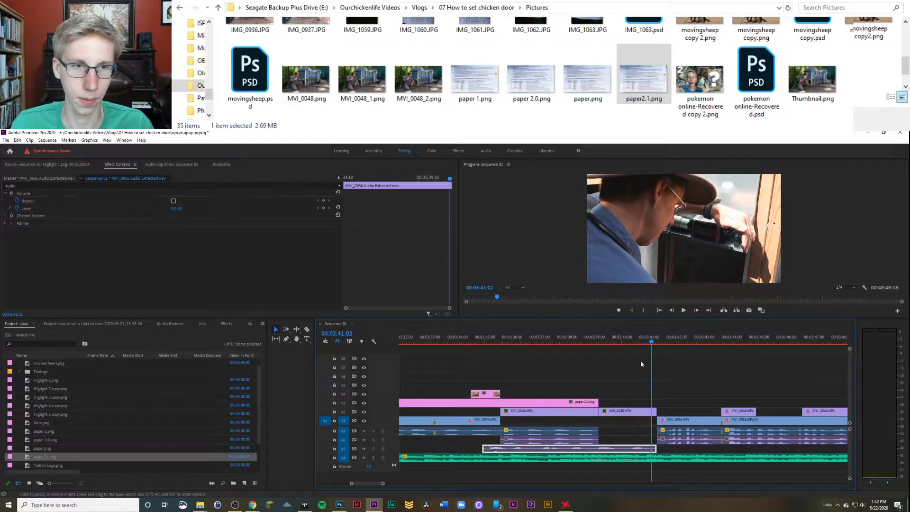
{"action": "key", "text": "space"}
{"action": "key", "text": "space"}
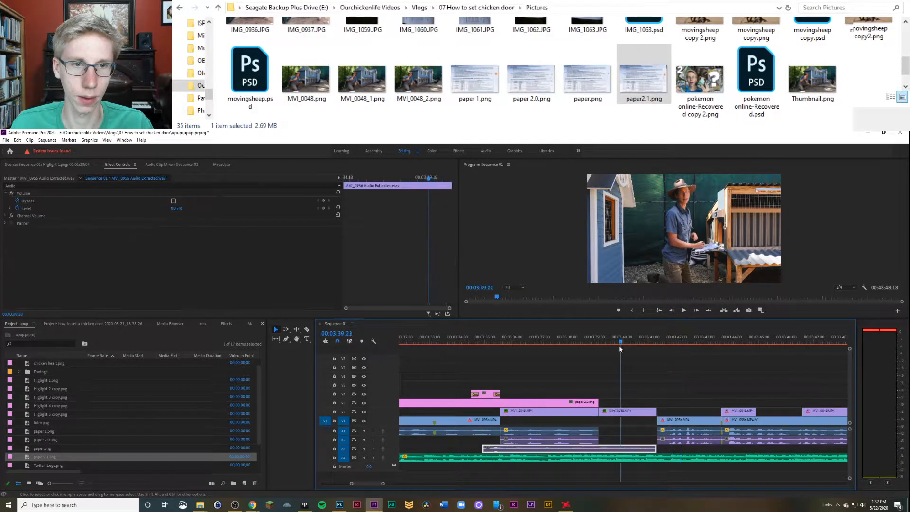
{"action": "left_click_drag", "start_coordinate": [487, 448], "coordinate": [604, 450]}
Step: Add volume Level keyframes to the slowed audio clip at 00:03:40:08 and at its start, 00:03:39:04
{"action": "key", "text": "space"}
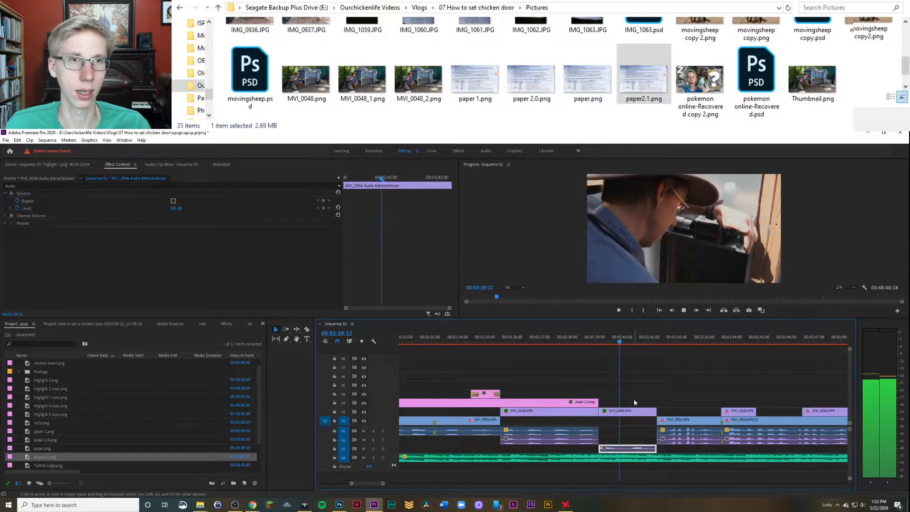
{"action": "key", "text": "space"}
{"action": "key", "text": "shift+Left"}
{"action": "key", "text": "shift+Left"}
{"action": "key", "text": "shift+Left"}
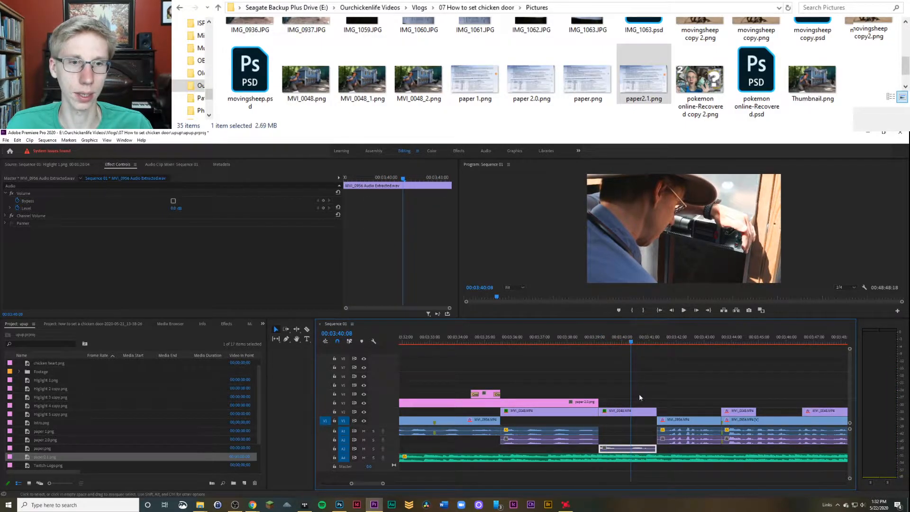
{"action": "left_click", "coordinate": [323, 208]}
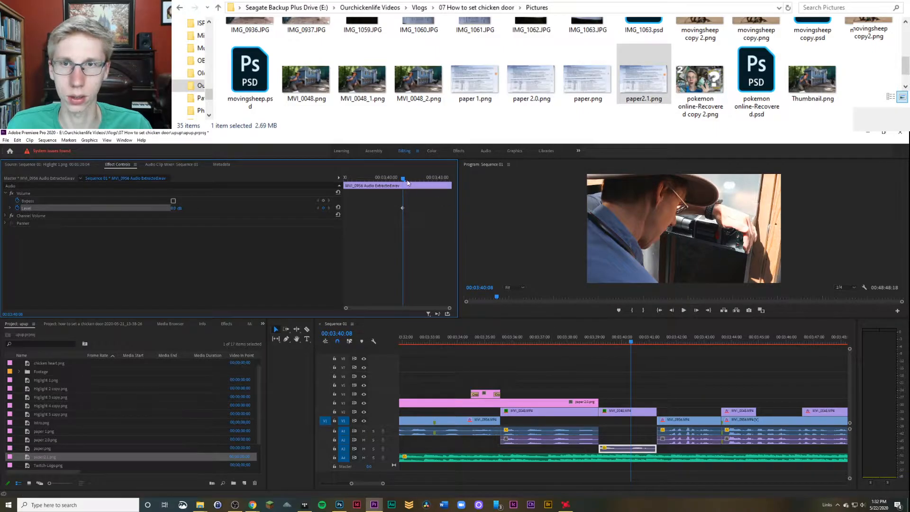
{"action": "left_click_drag", "start_coordinate": [404, 179], "coordinate": [268, 221]}
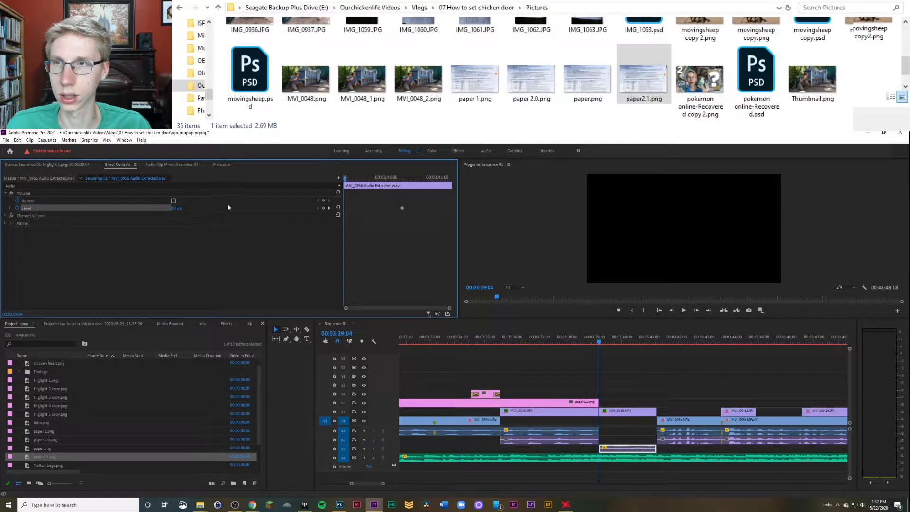
{"action": "left_click", "coordinate": [330, 208]}
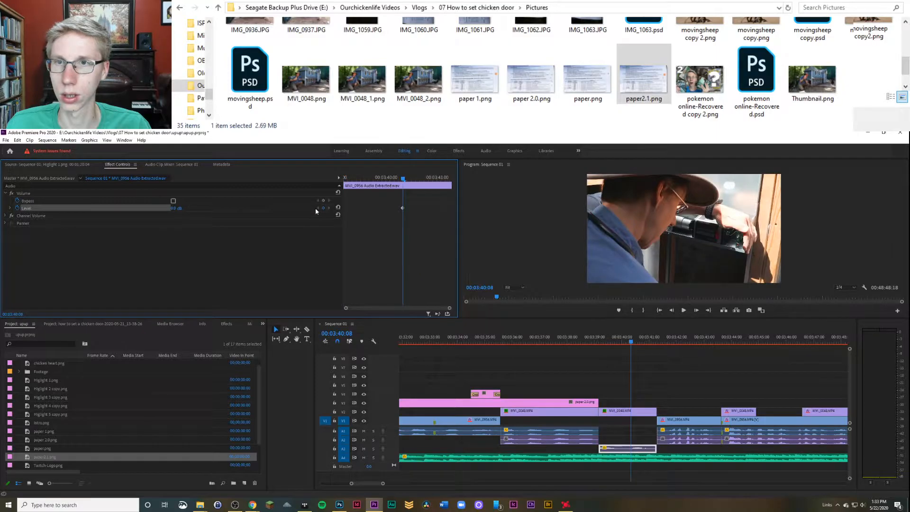
{"action": "left_click", "coordinate": [318, 208]}
Step: Change the volume Level at the clip's 00:03:40:08 keyframe and play the result back
{"action": "left_click", "coordinate": [361, 180]}
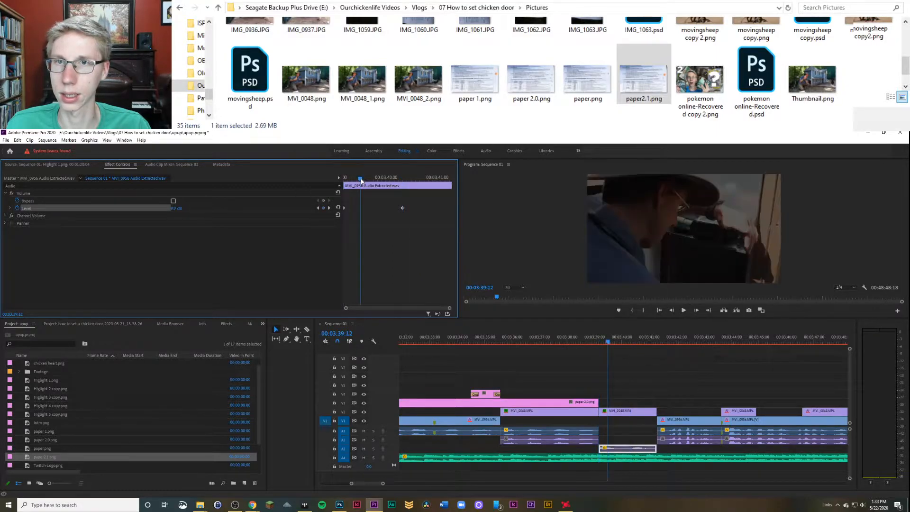
{"action": "left_click", "coordinate": [332, 209]}
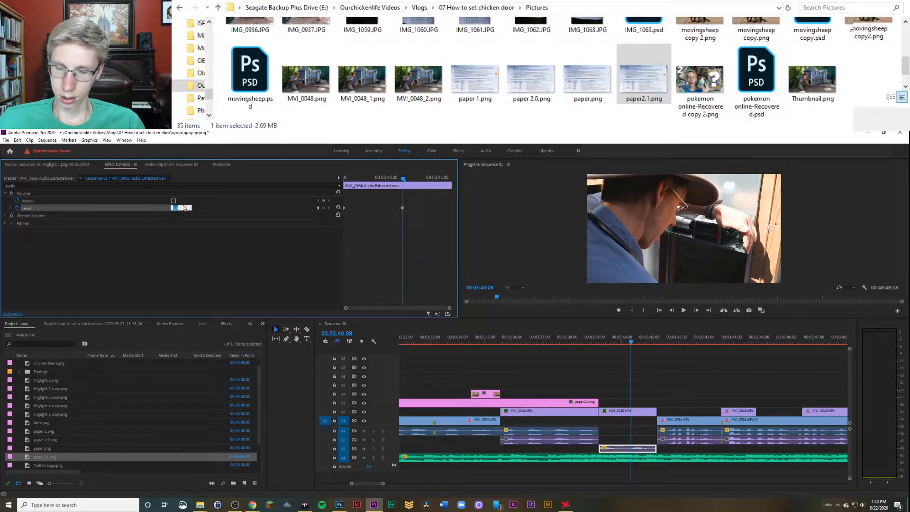
{"action": "key", "text": "space"}
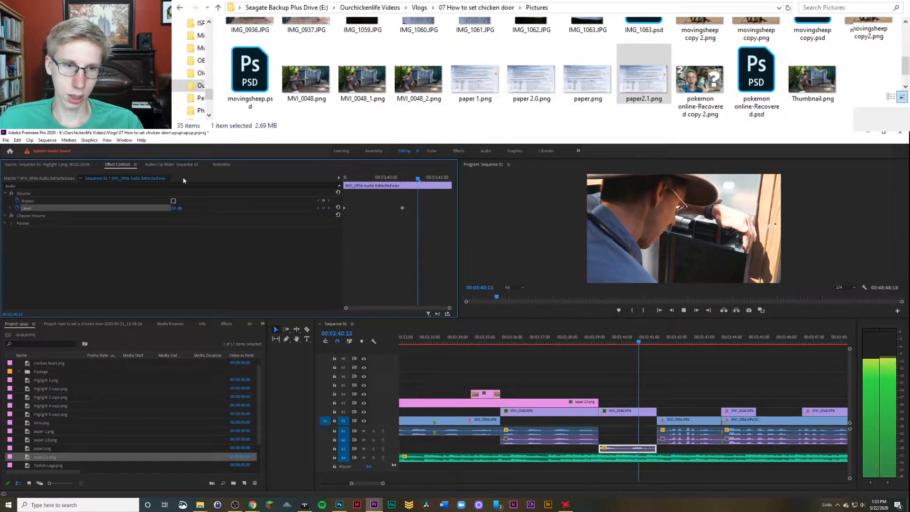
{"action": "left_click", "coordinate": [641, 340]}
{"action": "left_click_drag", "start_coordinate": [641, 340], "coordinate": [632, 339]}
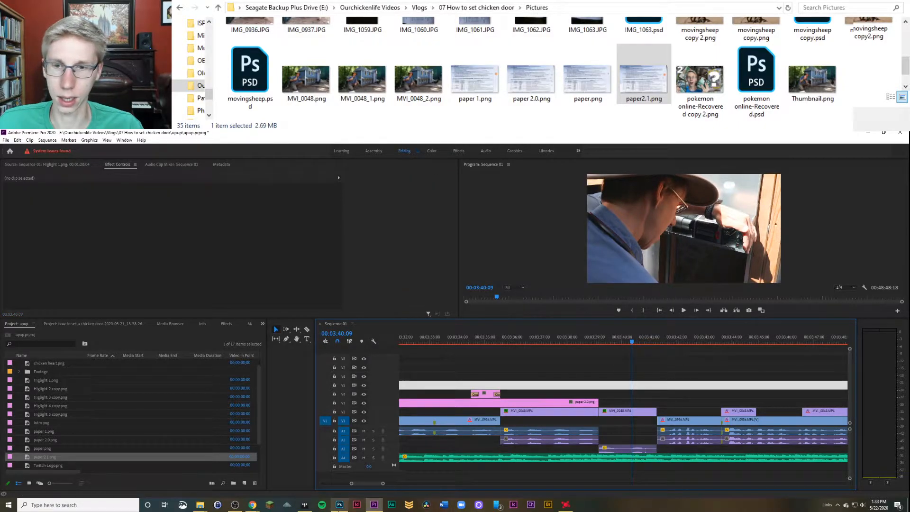
Step: Switch to Photoshop and move the orange highlight circle onto the handwritten 4 in the paper's left margin
{"action": "left_click", "coordinate": [340, 504]}
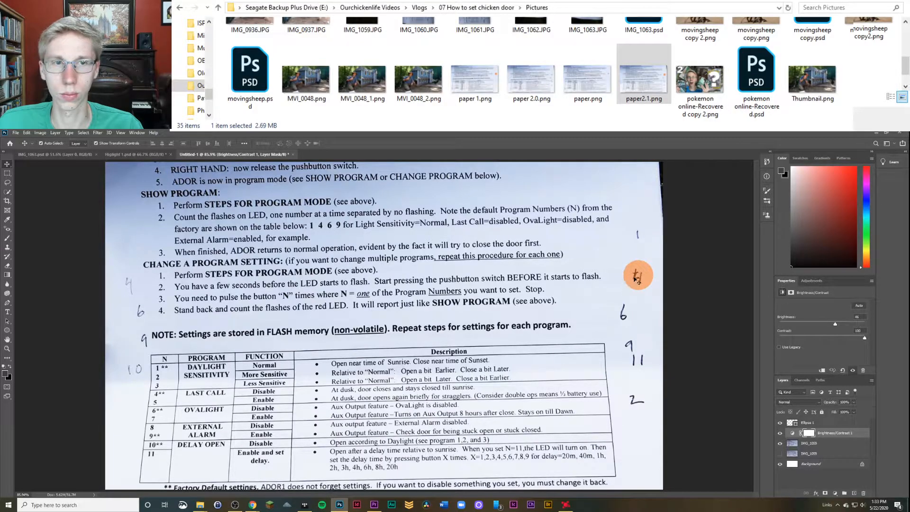
{"action": "left_click_drag", "start_coordinate": [638, 280], "coordinate": [127, 292]}
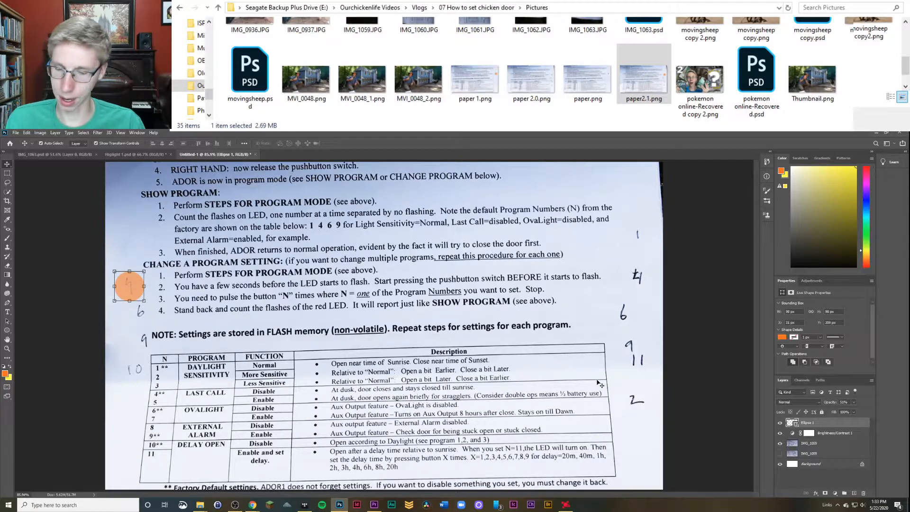
{"action": "key", "text": "ctrl+alt+s"}
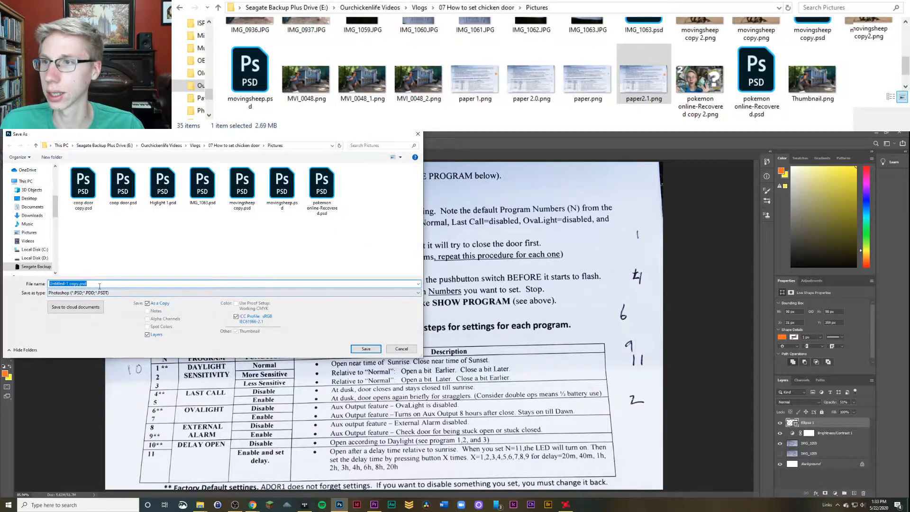
{"action": "type", "text": "paper"}
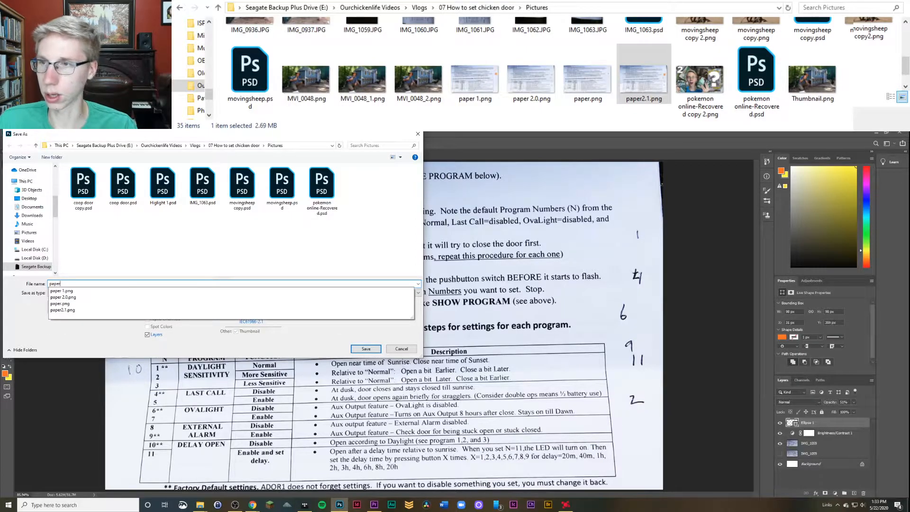
{"action": "left_click", "coordinate": [96, 313]}
{"action": "key", "text": "Return"}
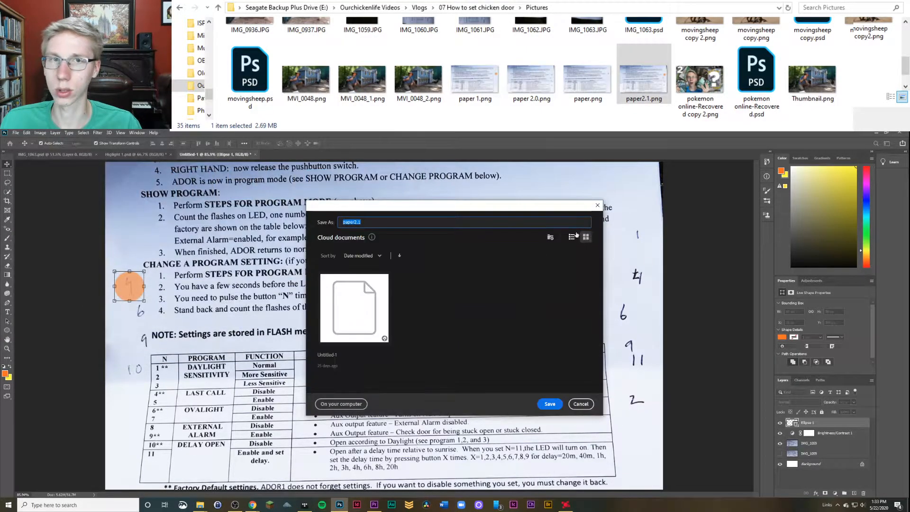
{"action": "left_click", "coordinate": [598, 206]}
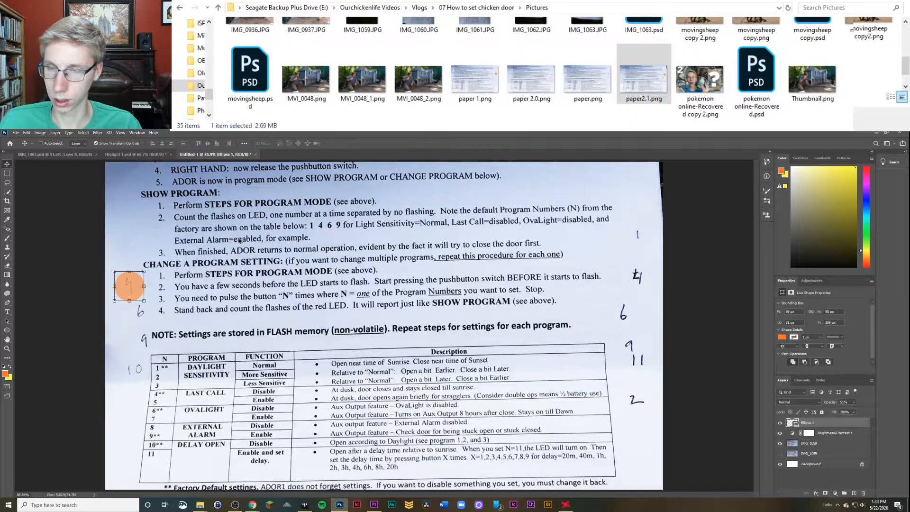
Step: Save the highlighted paper image as a PNG, overwriting paper2.1.png in the Pictures folder with the offered PNG options
{"action": "key", "text": "ctrl+shift+s"}
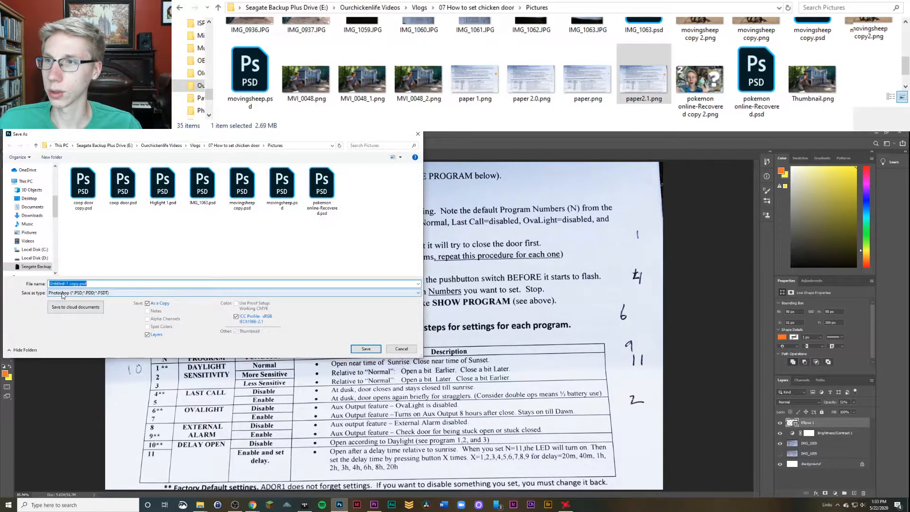
{"action": "left_click", "coordinate": [147, 293]}
{"action": "left_click", "coordinate": [67, 390]}
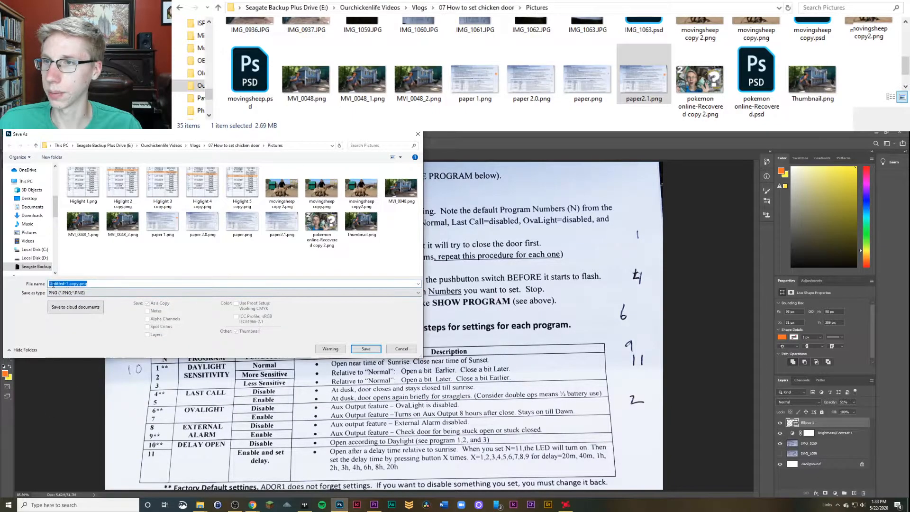
{"action": "type", "text": "pap"}
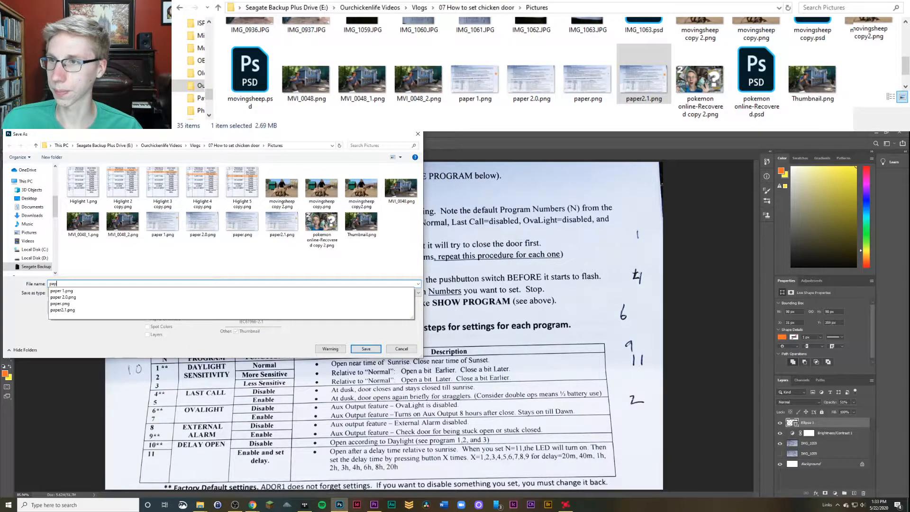
{"action": "left_click", "coordinate": [241, 310]}
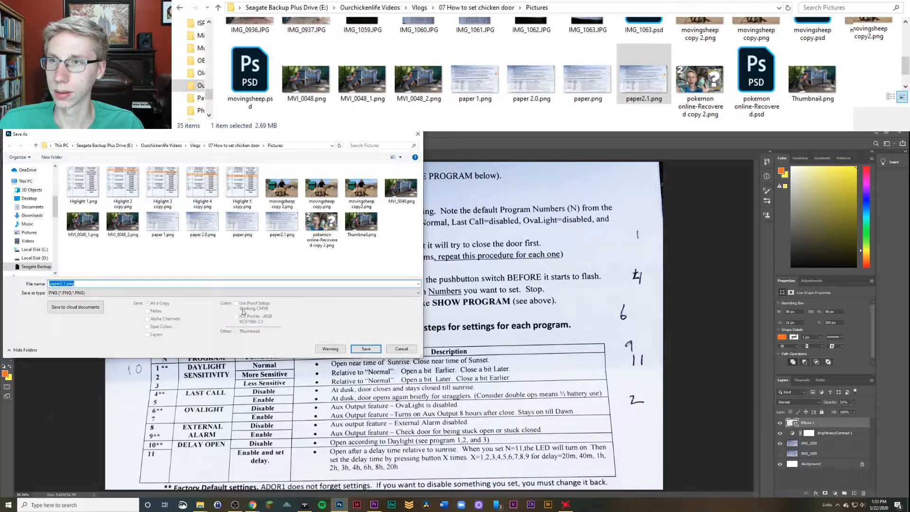
{"action": "left_click", "coordinate": [357, 349]}
{"action": "left_click", "coordinate": [473, 317]}
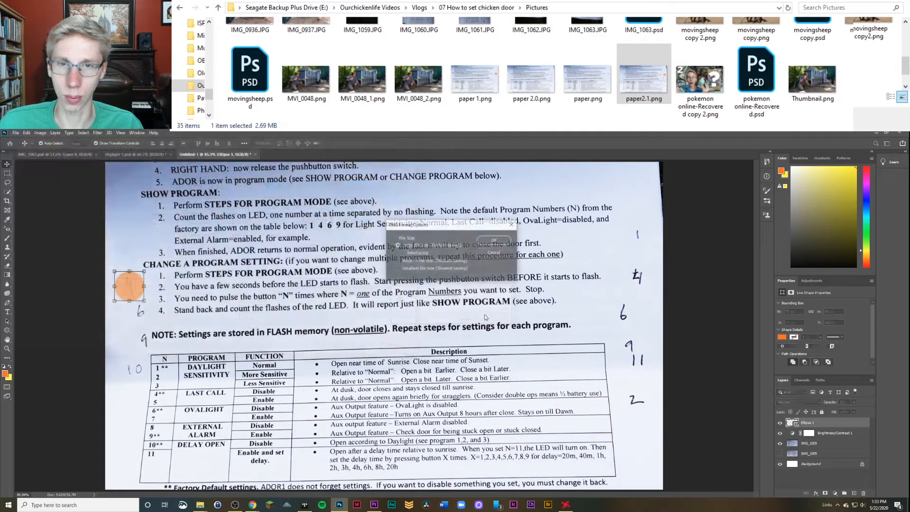
{"action": "left_click", "coordinate": [495, 240]}
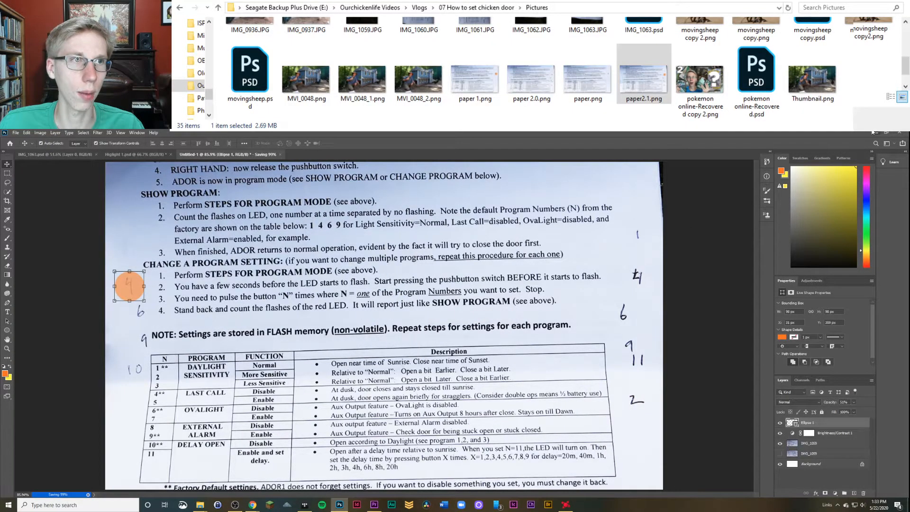
Step: Return to Premiere Pro and check the updated paper2.1.png highlight in the sequence at 00:03:34:23
{"action": "left_click", "coordinate": [874, 132]}
{"action": "left_click", "coordinate": [493, 419]}
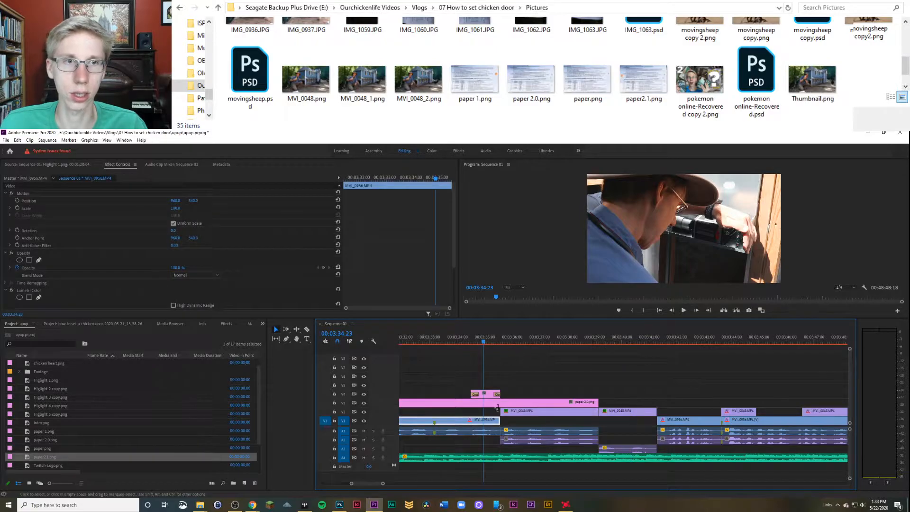
{"action": "left_click", "coordinate": [467, 402]}
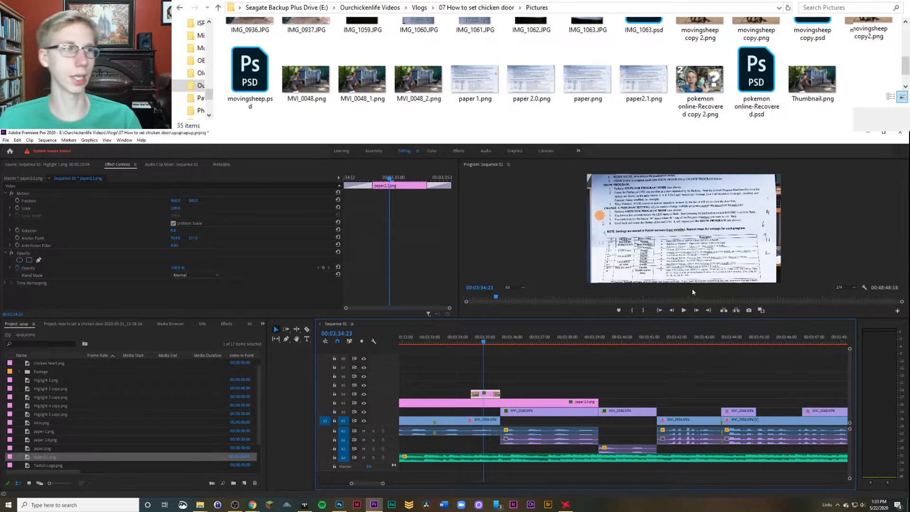
Step: Switch to Photoshop and move the orange highlight circle onto the handwritten 10 in the paper's left margin
{"action": "left_click", "coordinate": [339, 504]}
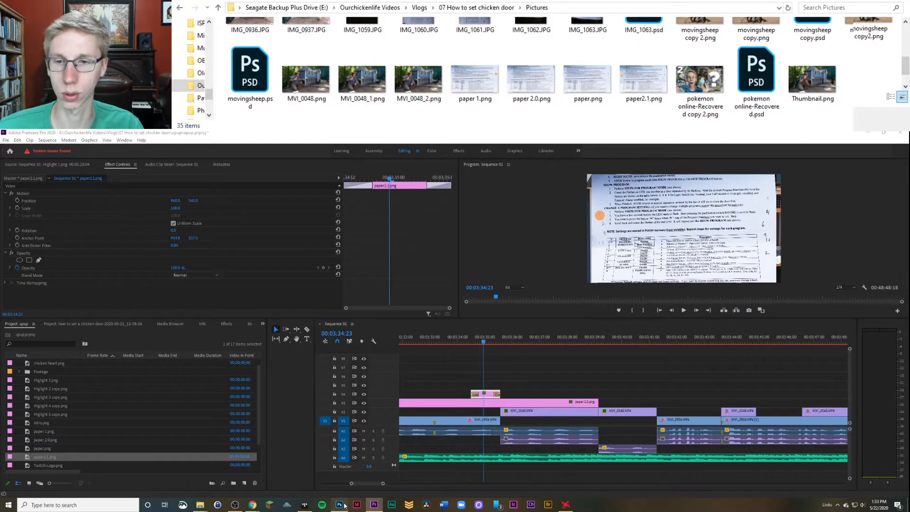
{"action": "left_click", "coordinate": [207, 322]}
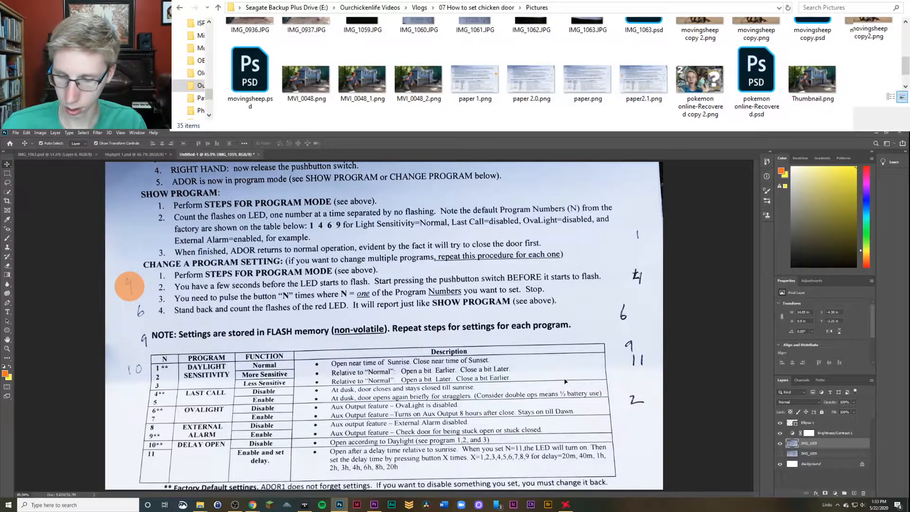
{"action": "left_click_drag", "start_coordinate": [145, 298], "coordinate": [151, 380]}
Step: Save the image with the highlighted 10 as a PNG named paper 2.2 in the Pictures folder, using the Large file size option
{"action": "key", "text": "ctrl+shift+s"}
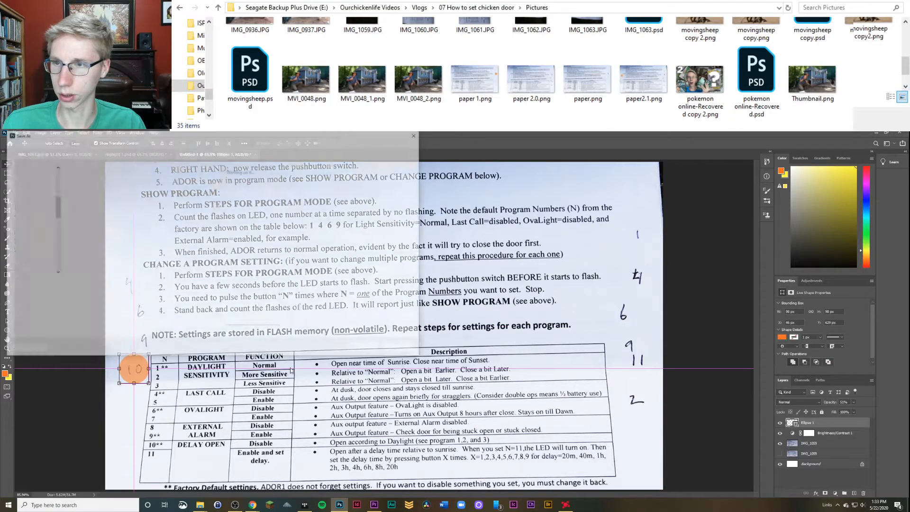
{"action": "left_click", "coordinate": [89, 294]}
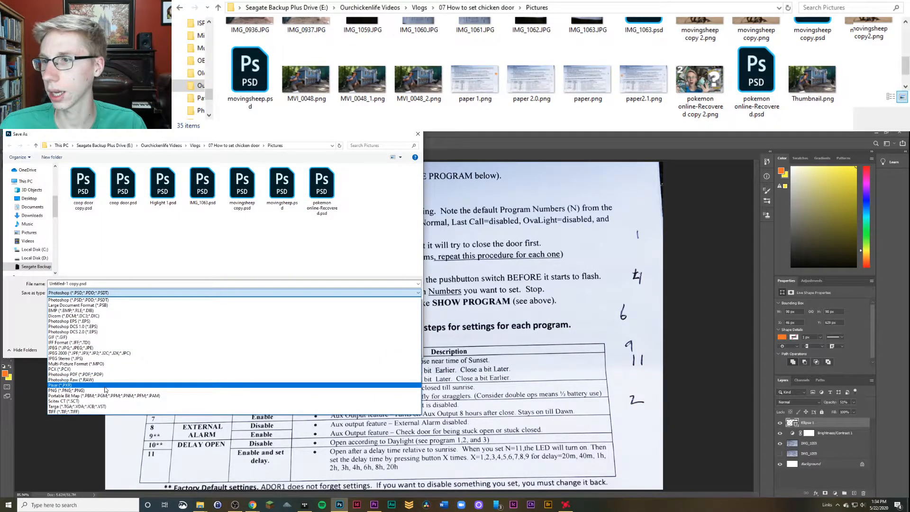
{"action": "left_click", "coordinate": [102, 390]}
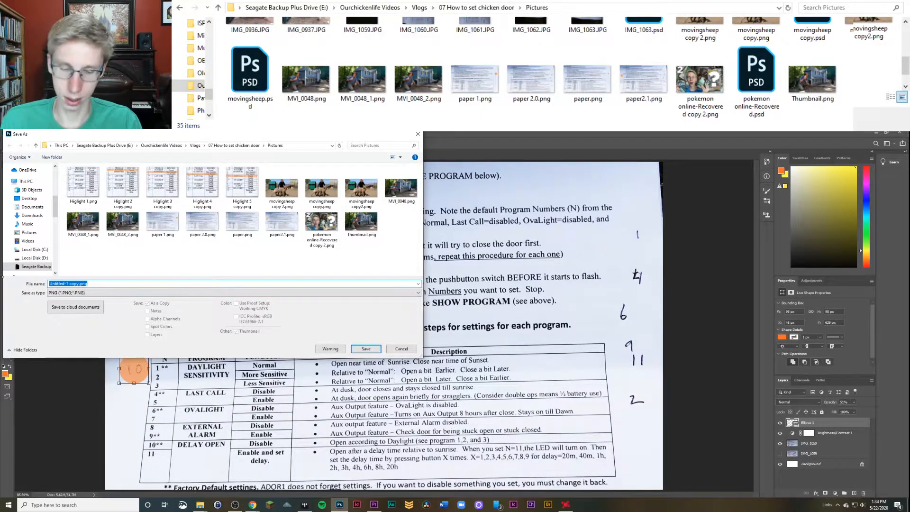
{"action": "type", "text": "paper 2"}
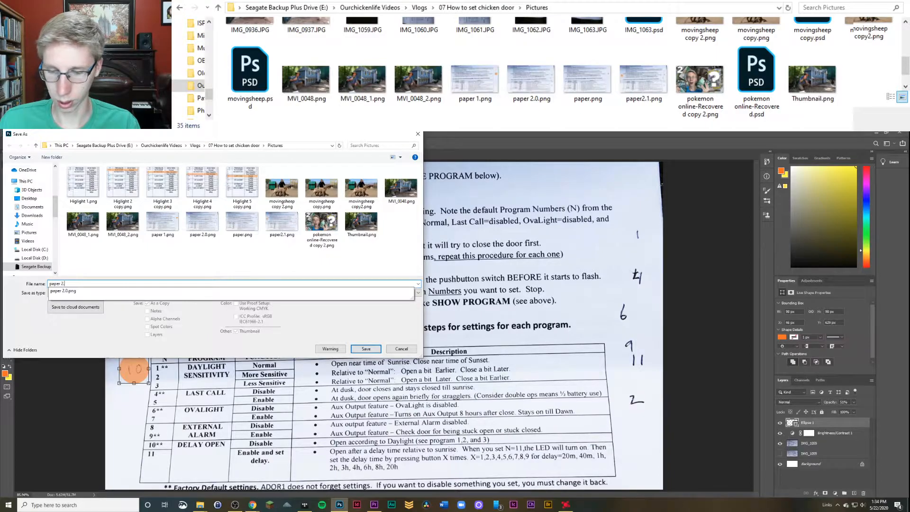
{"action": "type", "text": ".2"}
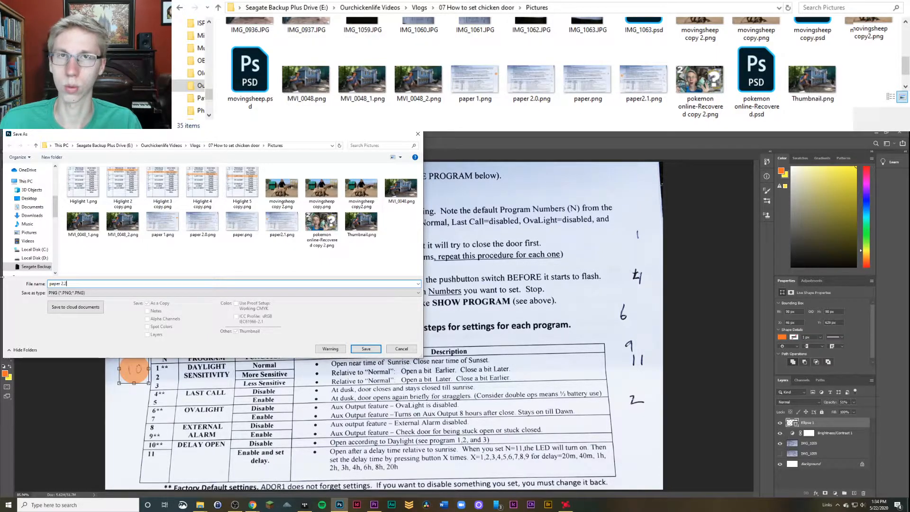
{"action": "left_click", "coordinate": [366, 349]}
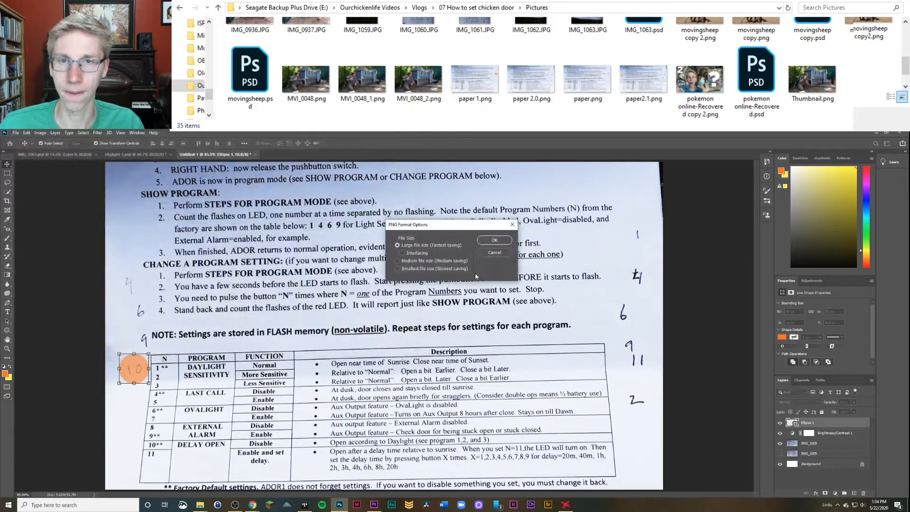
{"action": "left_click", "coordinate": [498, 243]}
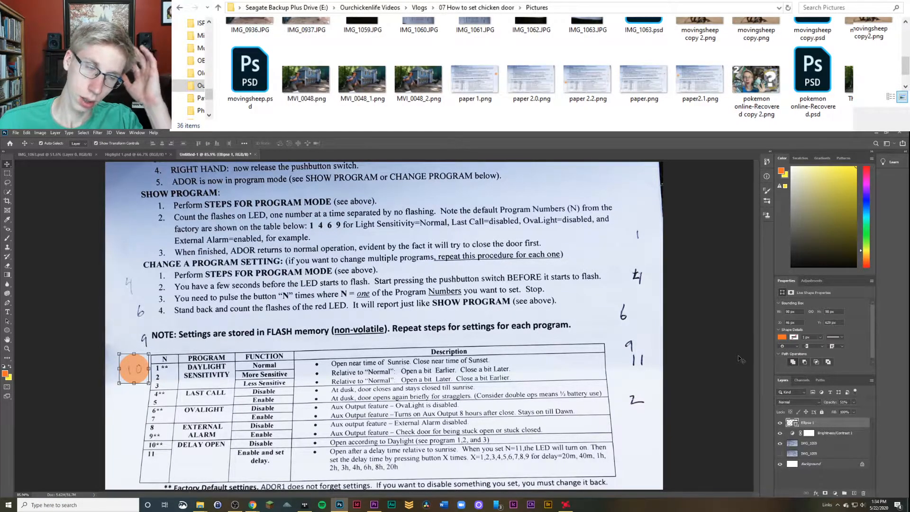
Step: Switch to Premiere Pro, place paper 2.2.png on V4 near 00:03:40, and trim it to end with the close-up shot
{"action": "left_click", "coordinate": [876, 132]}
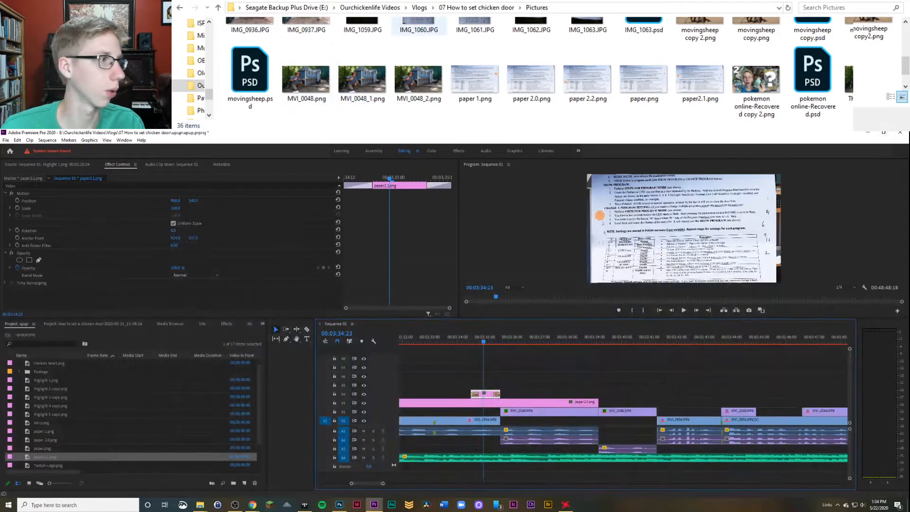
{"action": "left_click", "coordinate": [590, 83]}
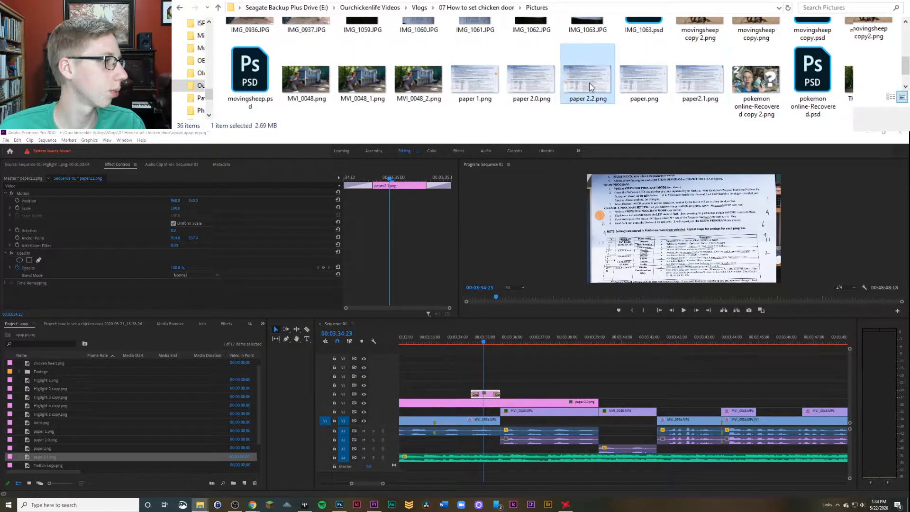
{"action": "left_click_drag", "start_coordinate": [317, 130], "coordinate": [622, 395]}
{"action": "left_click_drag", "start_coordinate": [755, 392], "coordinate": [636, 395]}
Step: Apply Cross Dissolve transitions to the start and end of the paper 2.2.png clip and shorten them to fit the clip
{"action": "right_click", "coordinate": [630, 393]}
{"action": "left_click", "coordinate": [671, 437]}
{"action": "left_click", "coordinate": [652, 396]}
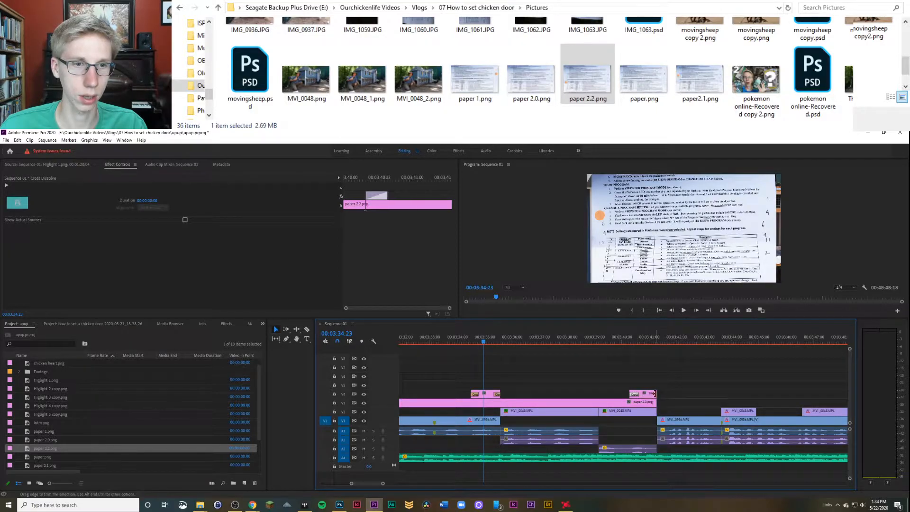
{"action": "right_click", "coordinate": [655, 395]}
{"action": "left_click", "coordinate": [683, 441]}
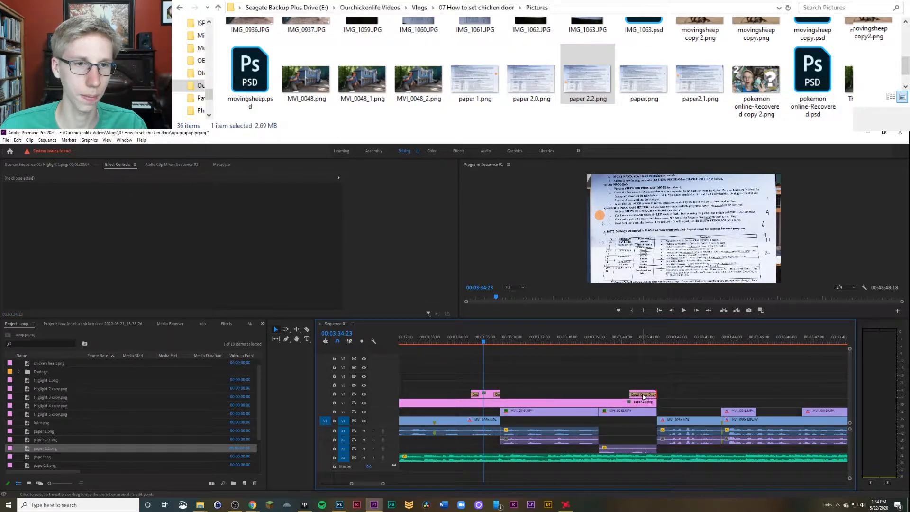
{"action": "left_click", "coordinate": [644, 397]}
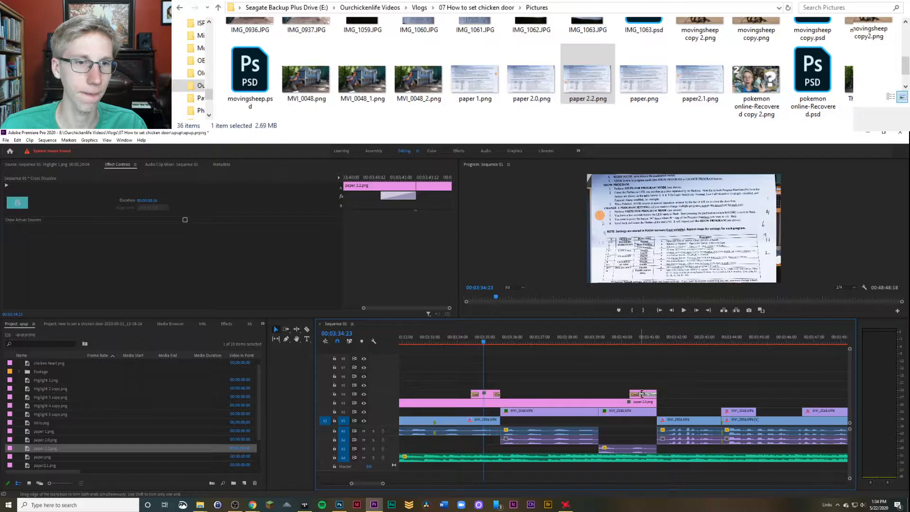
{"action": "left_click", "coordinate": [646, 353]}
Step: Scale down the paper 2.0.png clip and position it in the lower-right corner of the video frame, partly beyond the frame's edge
{"action": "mouse_move", "coordinate": [622, 341]}
{"action": "left_mouse_down"}
{"action": "mouse_move", "coordinate": [664, 341]}
{"action": "mouse_move", "coordinate": [624, 341]}
{"action": "left_mouse_up"}
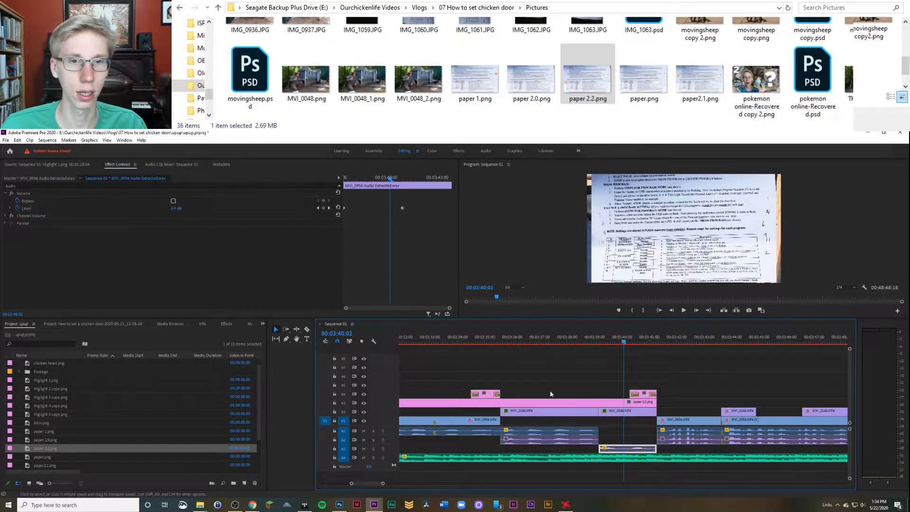
{"action": "left_click", "coordinate": [551, 394]}
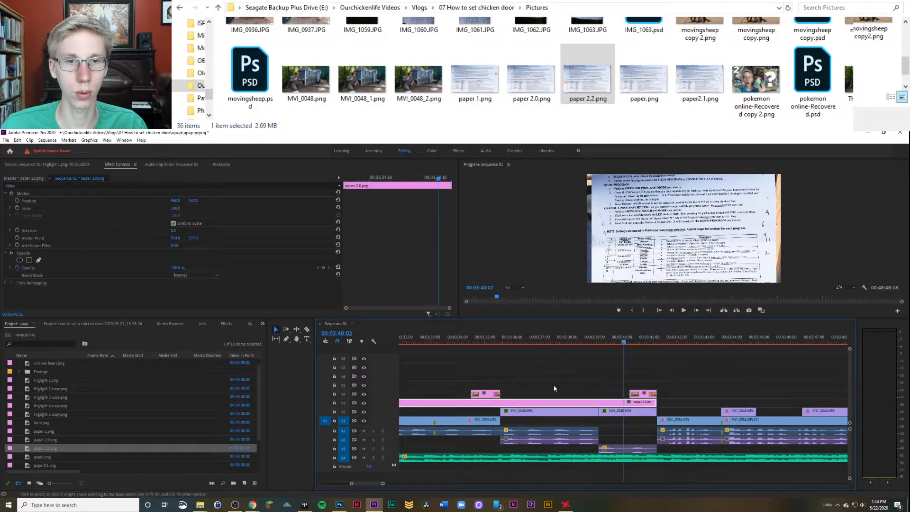
{"action": "left_click", "coordinate": [311, 193]}
{"action": "left_click_drag", "start_coordinate": [593, 229], "coordinate": [608, 262]}
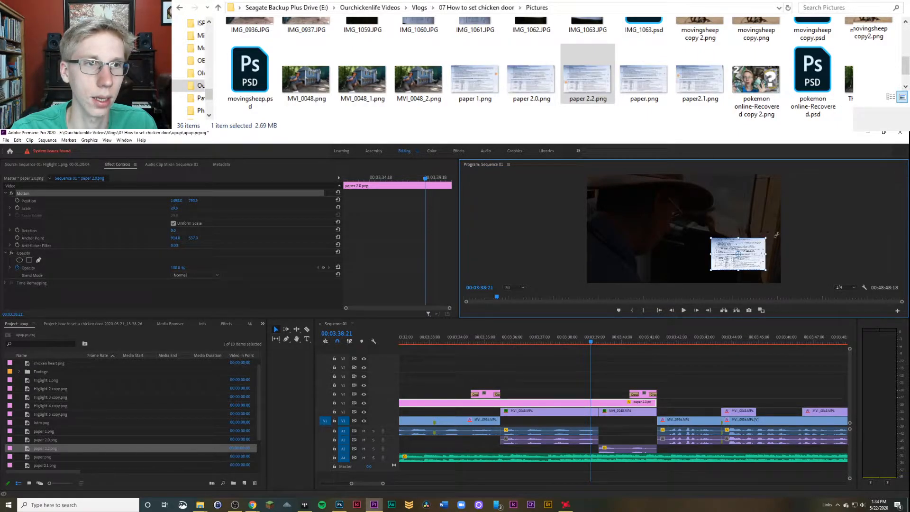
{"action": "left_click_drag", "start_coordinate": [780, 237], "coordinate": [823, 222]}
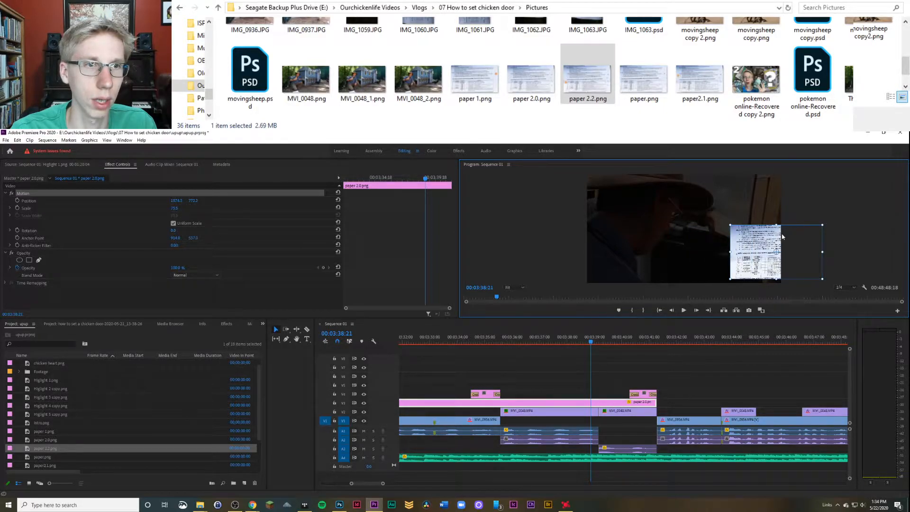
{"action": "mouse_move", "coordinate": [731, 225]}
{"action": "left_mouse_down"}
{"action": "mouse_move", "coordinate": [706, 211]}
{"action": "mouse_move", "coordinate": [734, 222]}
{"action": "mouse_move", "coordinate": [721, 215]}
{"action": "left_mouse_up"}
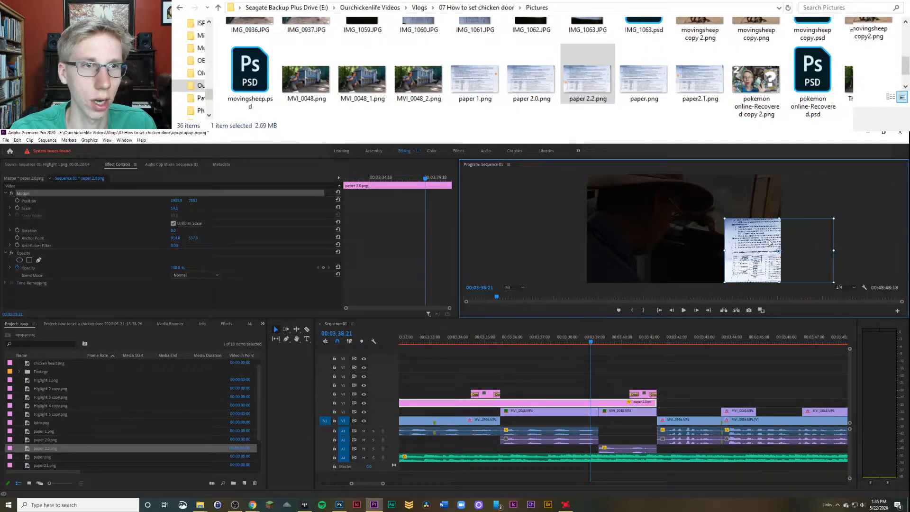
{"action": "left_click", "coordinate": [826, 203]}
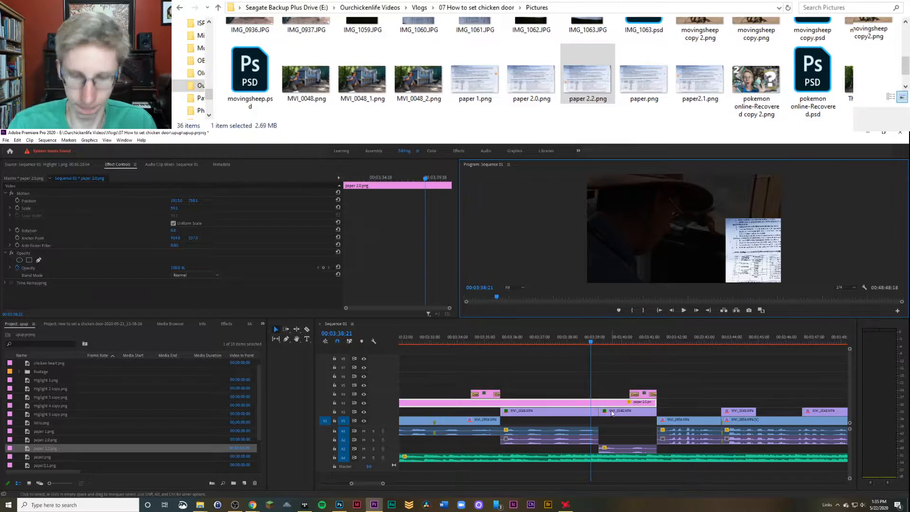
Step: Paste the previously copied clip attributes onto the paper2.1.png and paper 2.2.png clips on V4
{"action": "left_click_drag", "start_coordinate": [649, 358], "coordinate": [472, 399]}
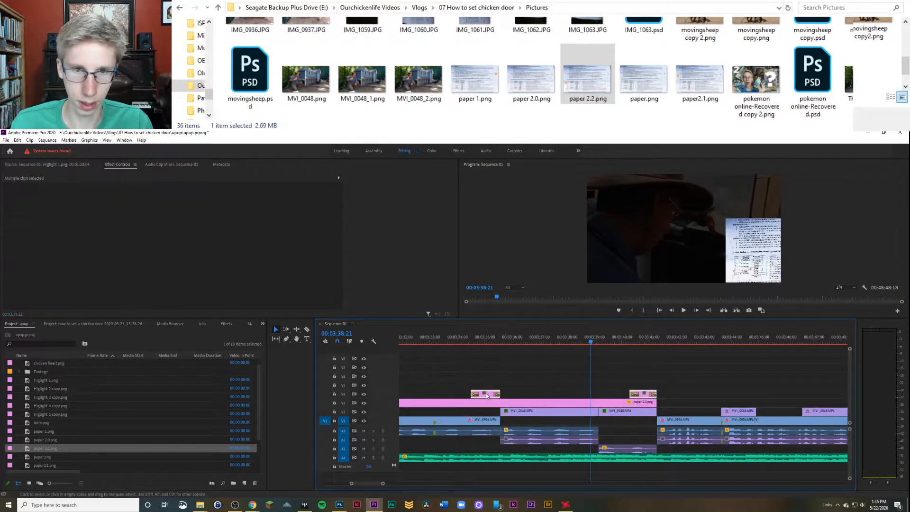
{"action": "right_click", "coordinate": [487, 394]}
{"action": "left_click", "coordinate": [539, 217]}
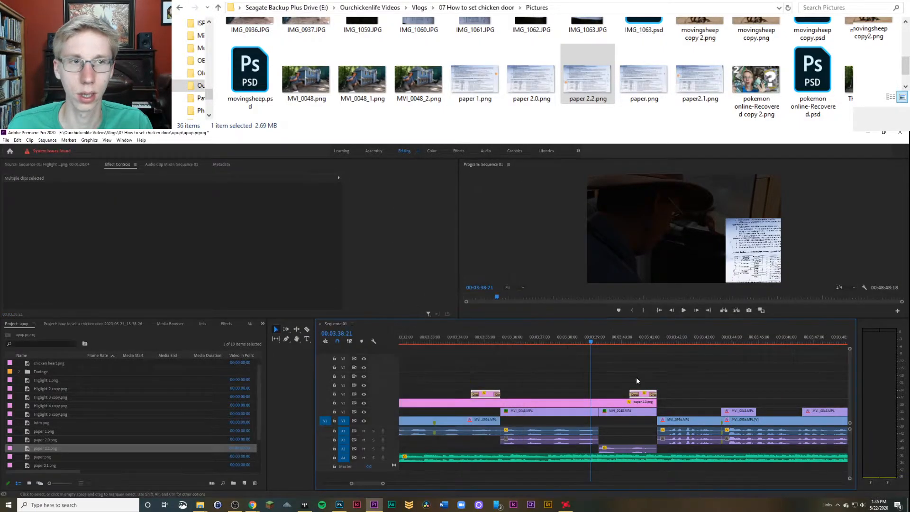
Step: Play the sequence around 00:03:32 and apply a Cross Dissolve to the start of the paper 2.0.png clip
{"action": "left_click", "coordinate": [569, 339]}
{"action": "key", "text": "Up"}
{"action": "key", "text": "space"}
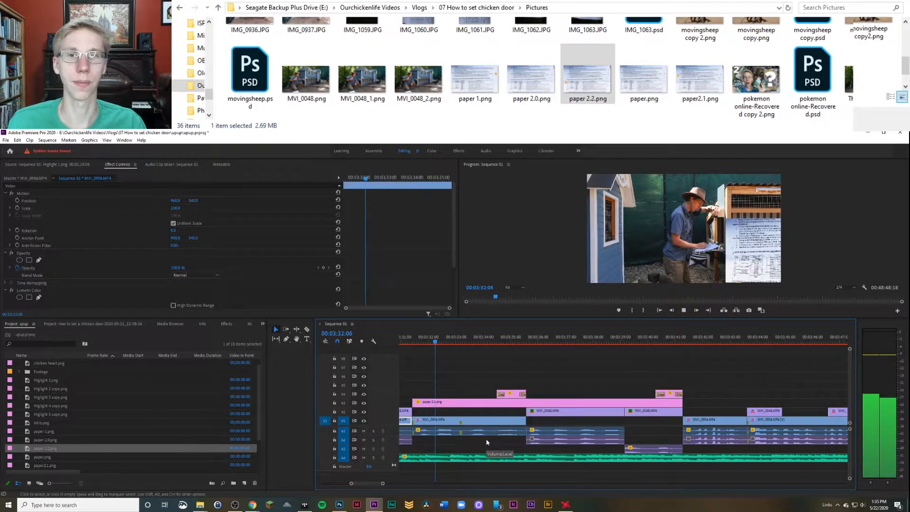
{"action": "key", "text": "space"}
{"action": "right_click", "coordinate": [415, 400]}
{"action": "key", "text": "Escape"}
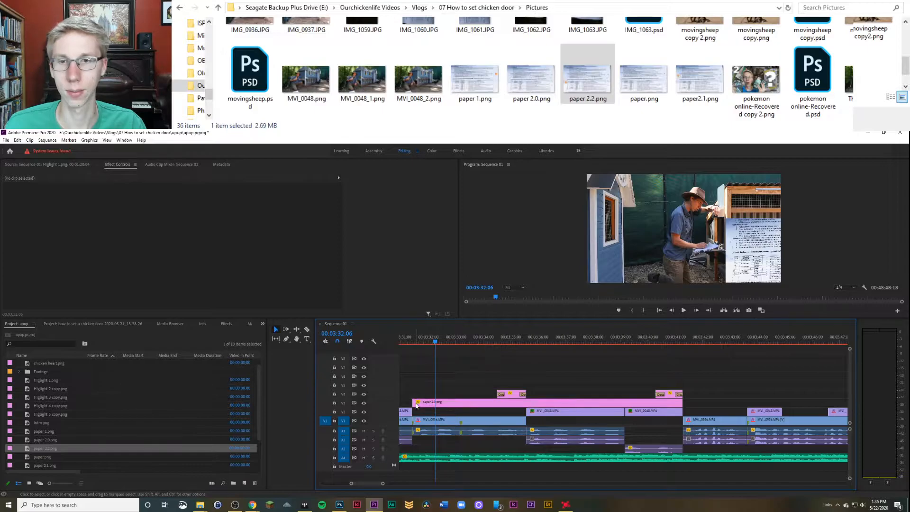
{"action": "right_click", "coordinate": [414, 403]}
{"action": "right_click", "coordinate": [415, 404]}
{"action": "left_click", "coordinate": [454, 449]}
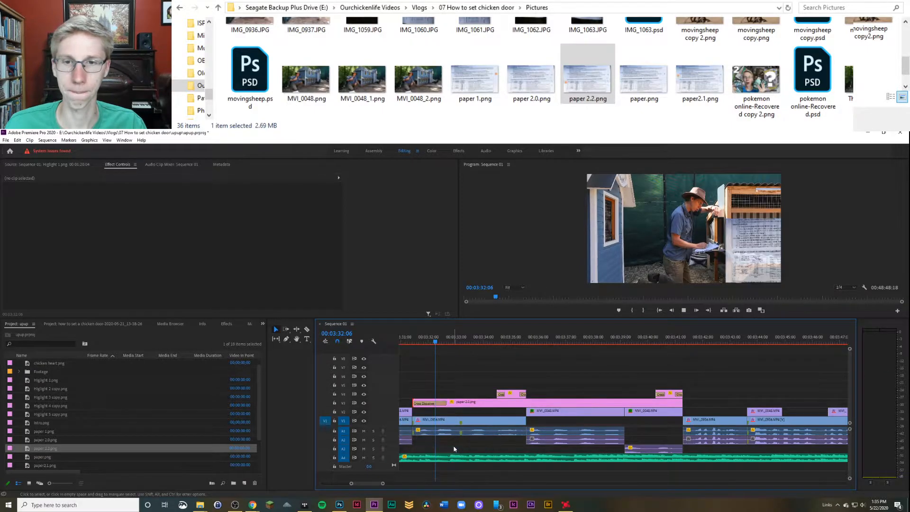
Step: Play the sequence from 00:03:30:20 and check the placement of the paper overlays at 00:03:35:00
{"action": "left_click_drag", "start_coordinate": [450, 337], "coordinate": [423, 338]}
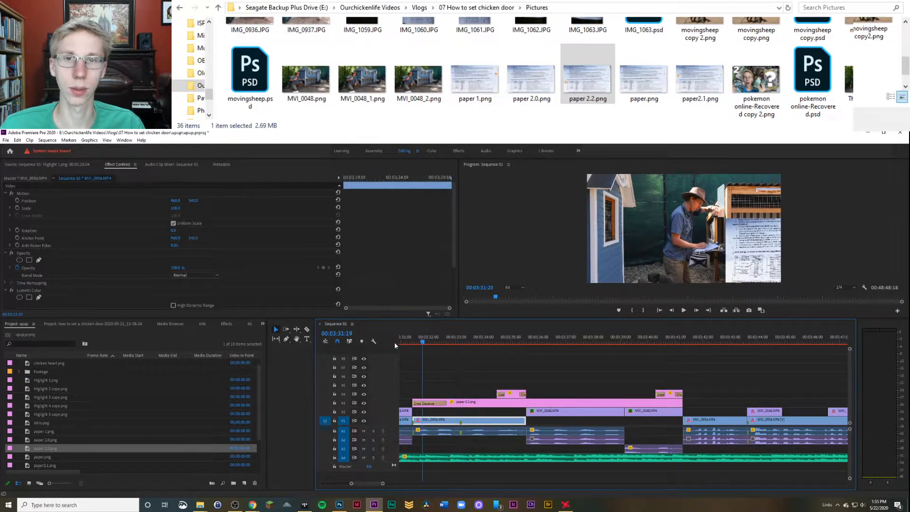
{"action": "left_click", "coordinate": [400, 342]}
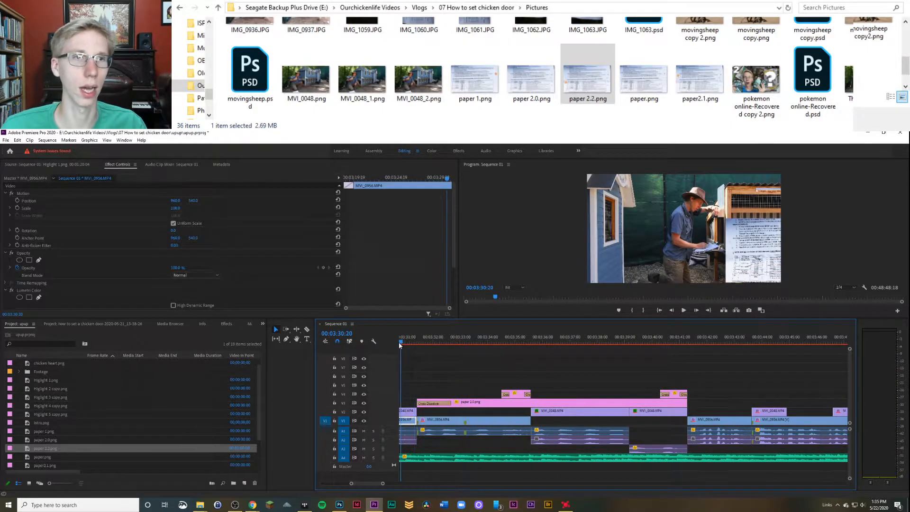
{"action": "key", "text": "space"}
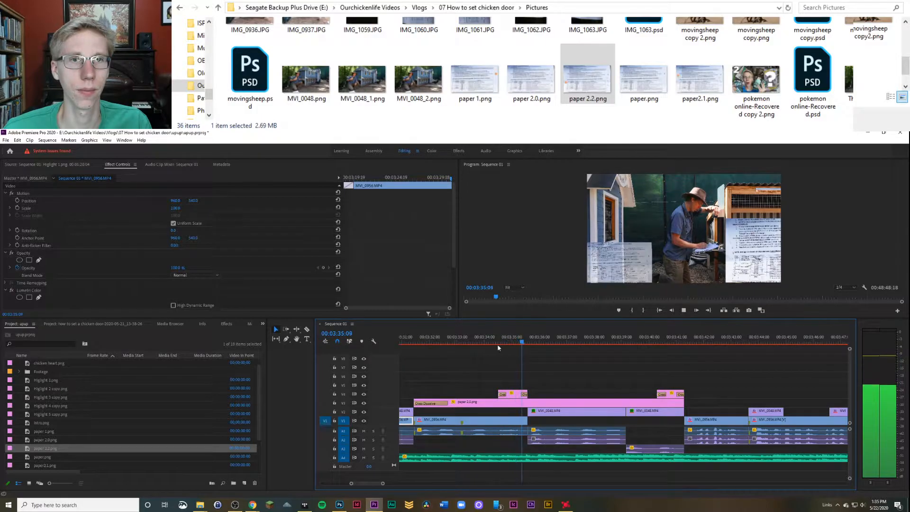
{"action": "left_click", "coordinate": [509, 420]}
{"action": "key", "text": "space"}
{"action": "left_click", "coordinate": [569, 431]}
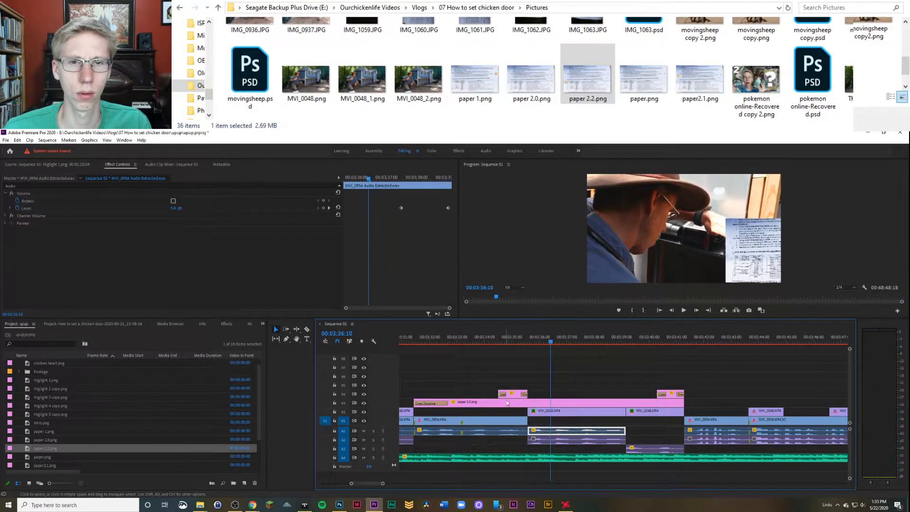
{"action": "left_click", "coordinate": [516, 340]}
{"action": "left_click_drag", "start_coordinate": [517, 340], "coordinate": [513, 343]}
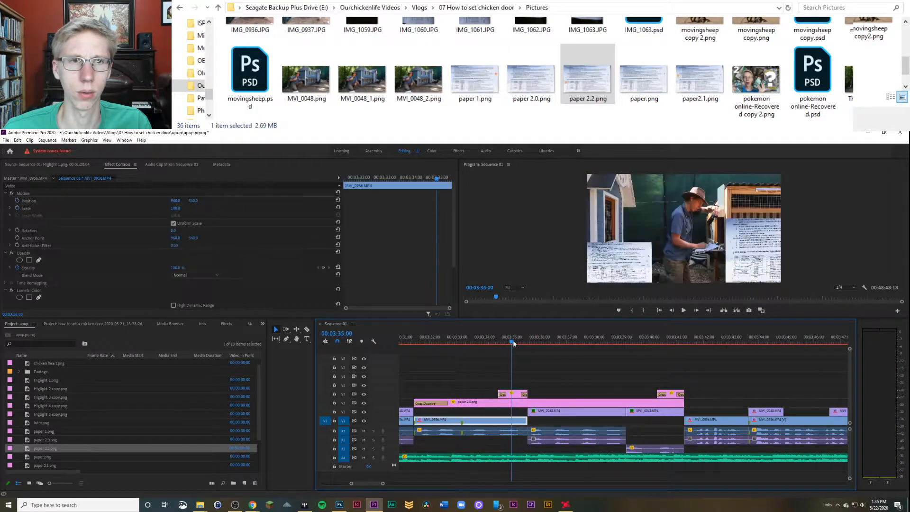
Step: Copy the attributes of the paper 2.0.png clip and paste them onto the paper2.1.png and paper 2.2.png clips on V4
{"action": "left_click", "coordinate": [513, 396]}
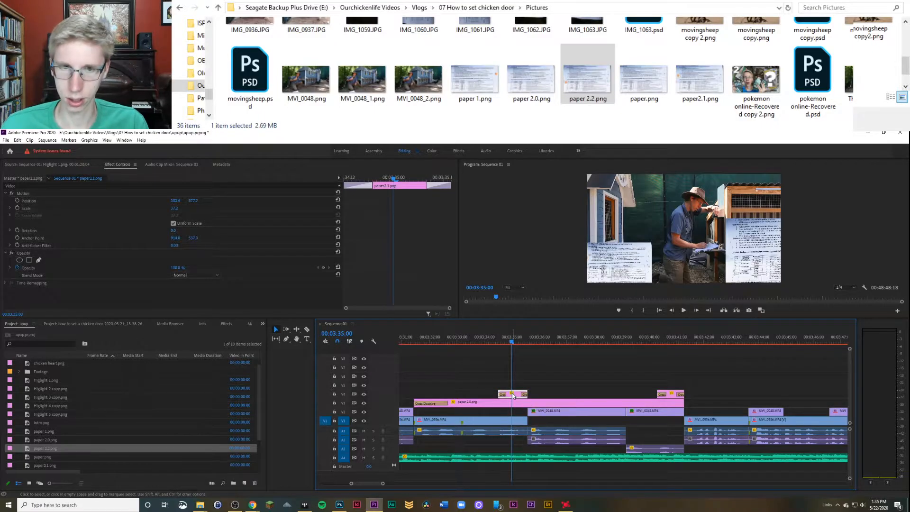
{"action": "right_click", "coordinate": [514, 395]}
{"action": "left_click", "coordinate": [545, 385]}
{"action": "left_click", "coordinate": [517, 394]}
{"action": "right_click", "coordinate": [516, 394]}
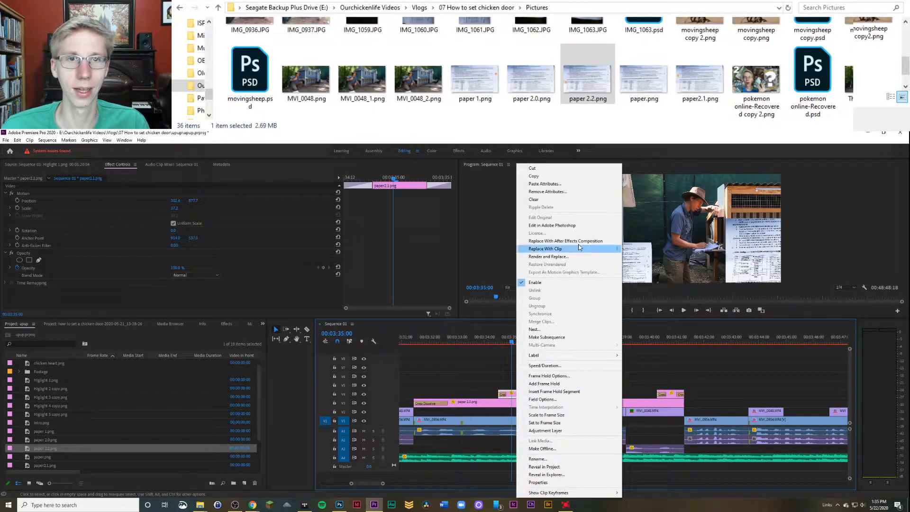
{"action": "left_click", "coordinate": [648, 401]}
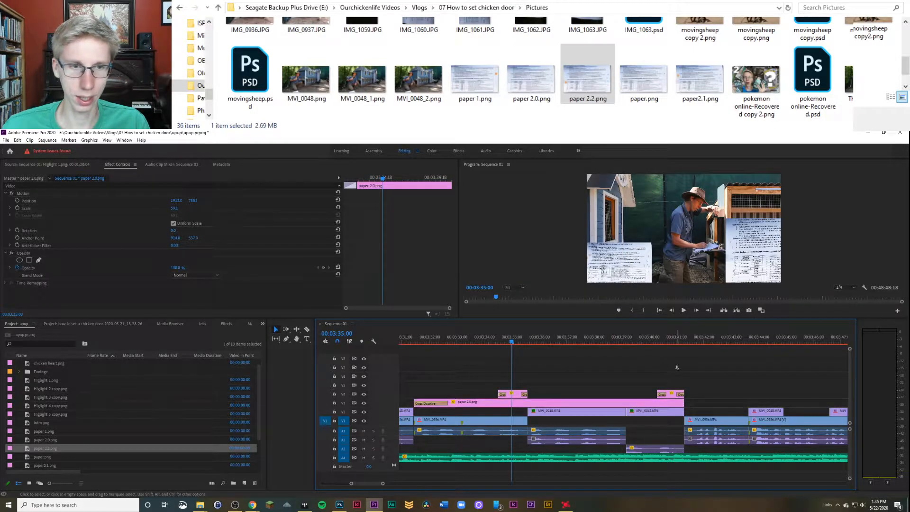
{"action": "left_click_drag", "start_coordinate": [583, 397], "coordinate": [517, 394]}
{"action": "right_click", "coordinate": [517, 394]}
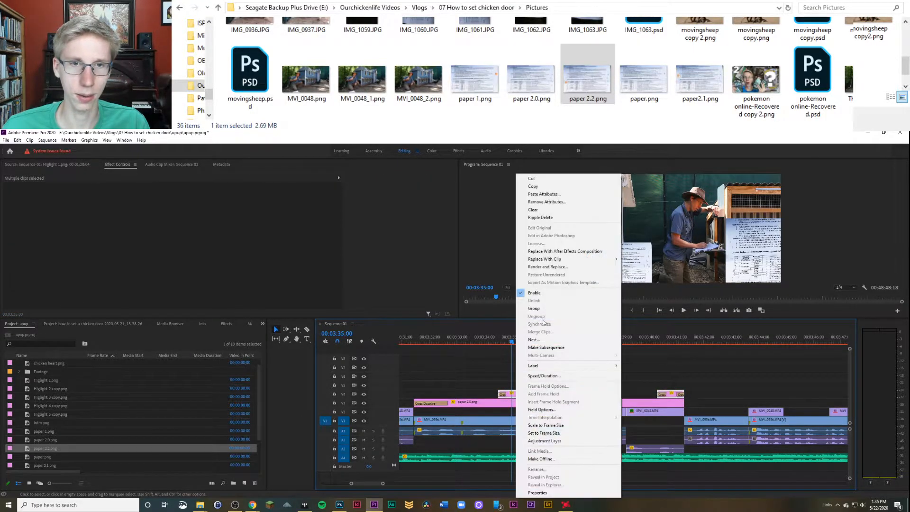
{"action": "left_click", "coordinate": [542, 194]}
{"action": "left_click", "coordinate": [471, 435]}
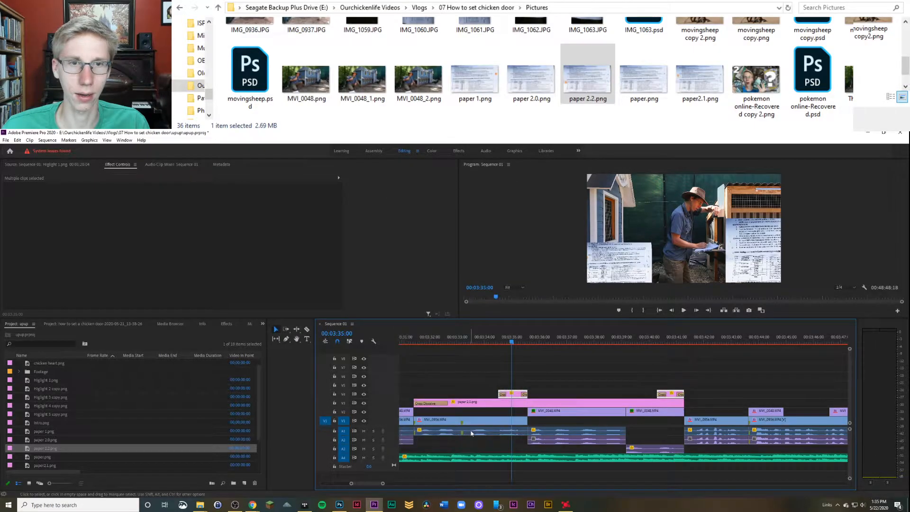
Step: Play the sequence from 00:03:34:10 to check that the highlighted paper overlays line up with the base paper image
{"action": "left_click", "coordinate": [516, 341]}
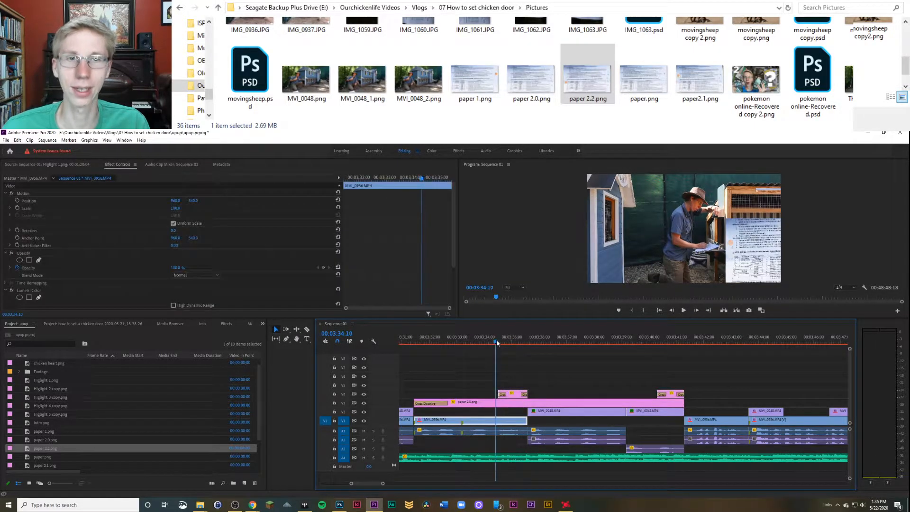
{"action": "key", "text": "space"}
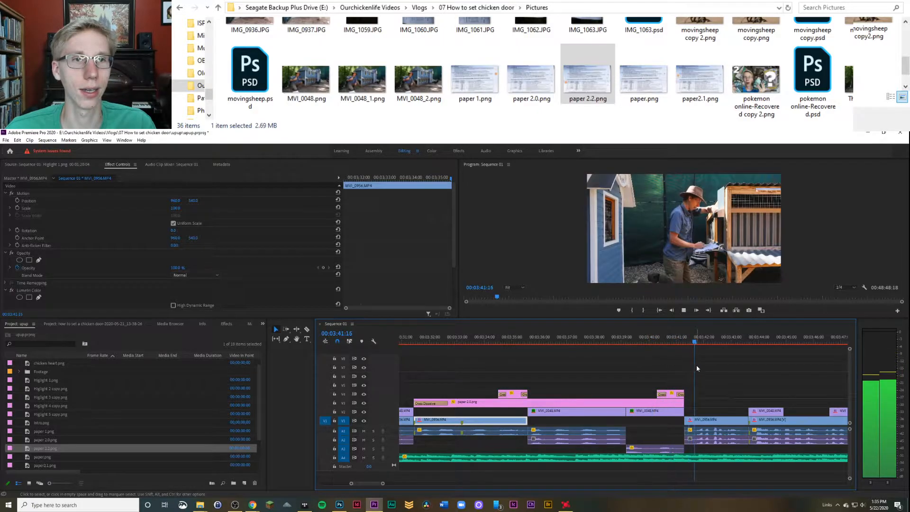
Step: Stop playback and inspect the audio clips beneath the paper overlays around 00:03:39 and 00:03:40:18
{"action": "left_click", "coordinate": [655, 448]}
{"action": "left_click", "coordinate": [661, 339]}
{"action": "key", "text": "space"}
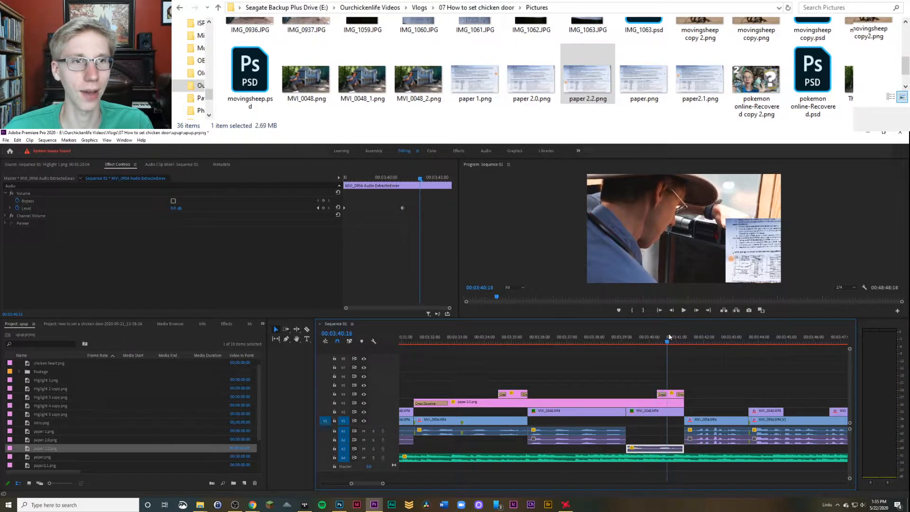
{"action": "left_click", "coordinate": [612, 431]}
{"action": "left_click", "coordinate": [624, 340]}
Step: Keyframe the opacity of the paper 2.0.png clip on V3 from 100% at 00:03:37:20 to 0% at 00:03:38:20
{"action": "left_click_drag", "start_coordinate": [625, 352], "coordinate": [591, 368]}
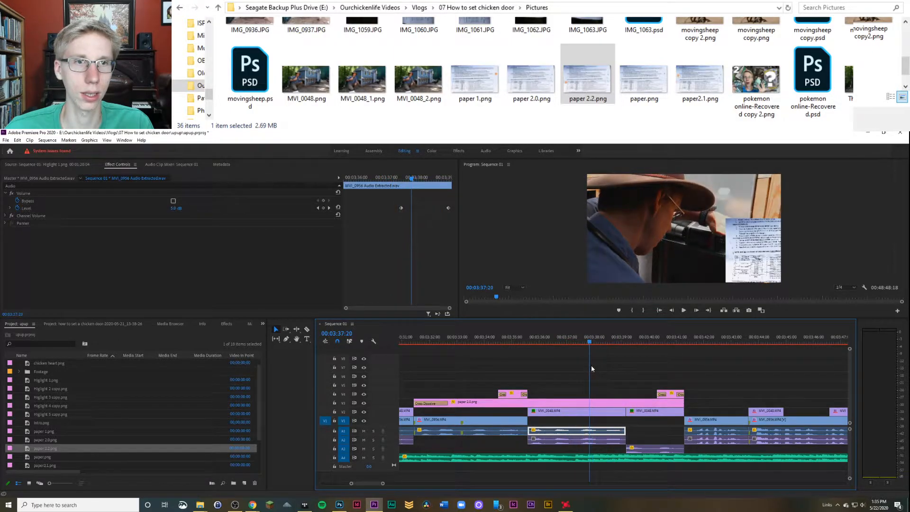
{"action": "left_click", "coordinate": [602, 404]}
{"action": "left_click", "coordinate": [324, 267]}
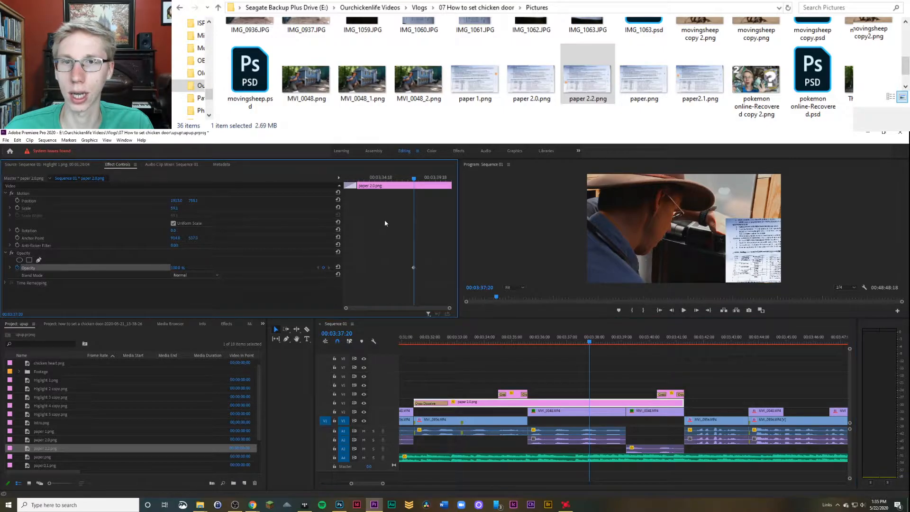
{"action": "mouse_move", "coordinate": [420, 186]}
{"action": "left_mouse_down"}
{"action": "mouse_move", "coordinate": [443, 192]}
{"action": "mouse_move", "coordinate": [438, 200]}
{"action": "mouse_move", "coordinate": [427, 188]}
{"action": "left_mouse_up"}
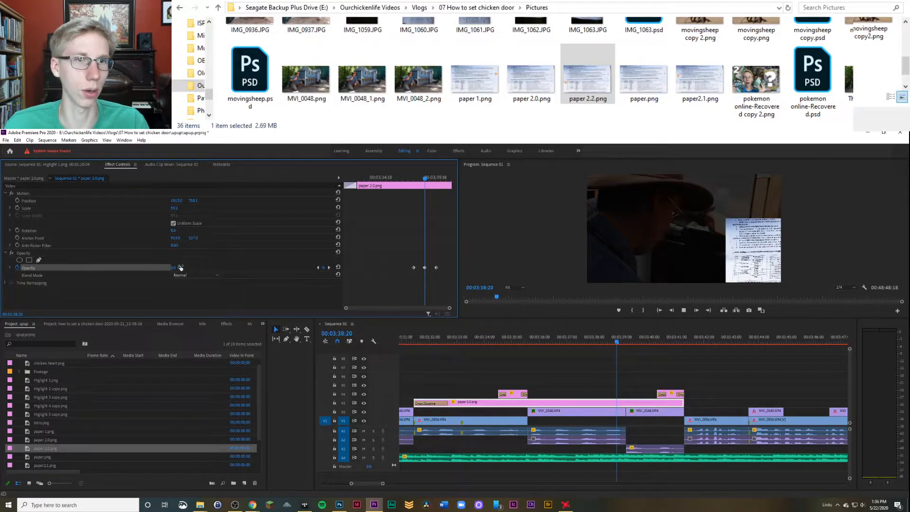
Step: Scrub through the opacity fade, retime its 0% keyframe to 00:03:38:23, and add another opacity keyframe at 00:03:39:06
{"action": "left_click", "coordinate": [636, 343]}
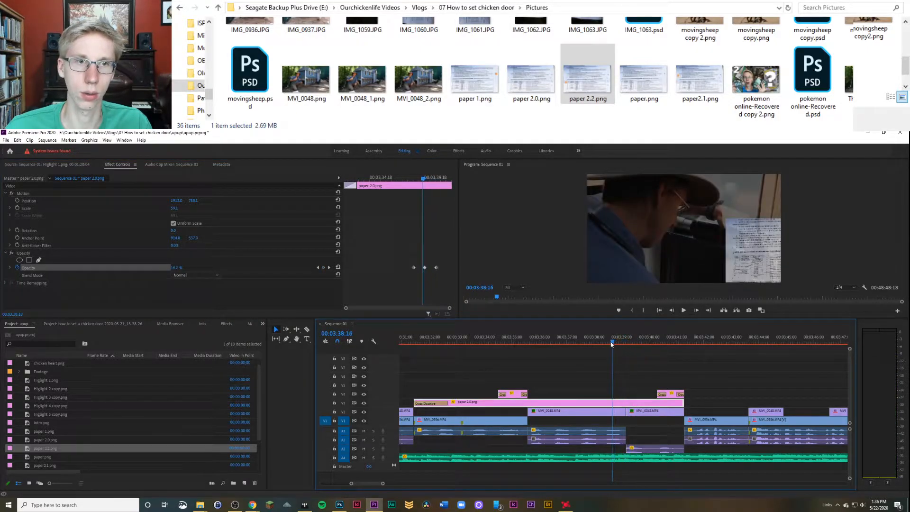
{"action": "left_click_drag", "start_coordinate": [611, 345], "coordinate": [604, 344]}
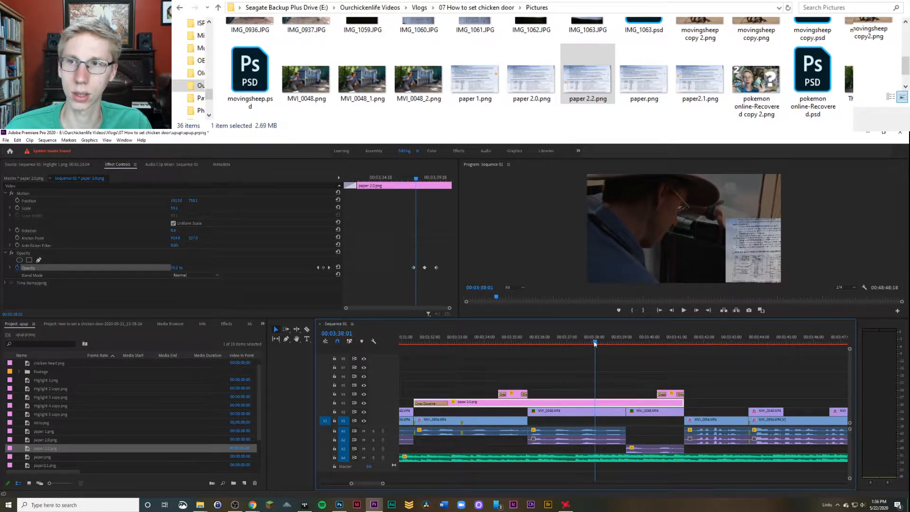
{"action": "left_click_drag", "start_coordinate": [604, 345], "coordinate": [624, 345]}
{"action": "key", "text": "space"}
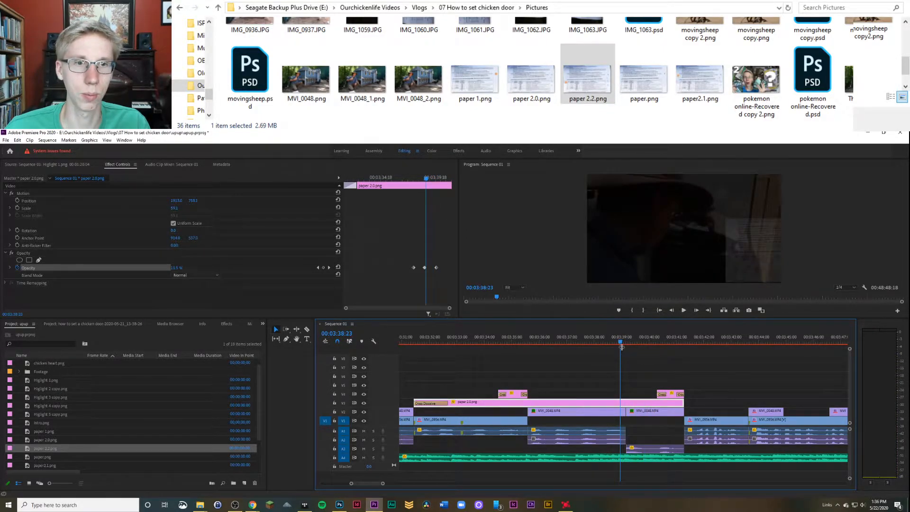
{"action": "left_click", "coordinate": [425, 269]}
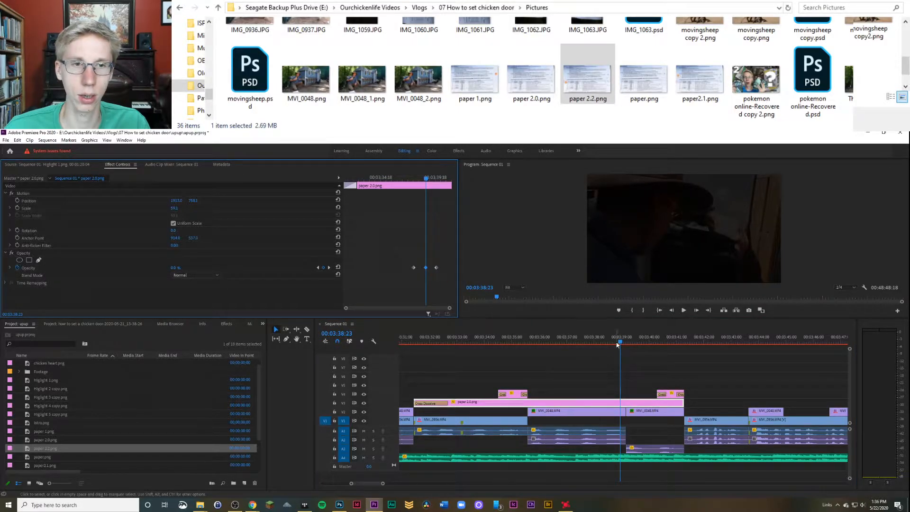
{"action": "left_click_drag", "start_coordinate": [619, 340], "coordinate": [630, 347]}
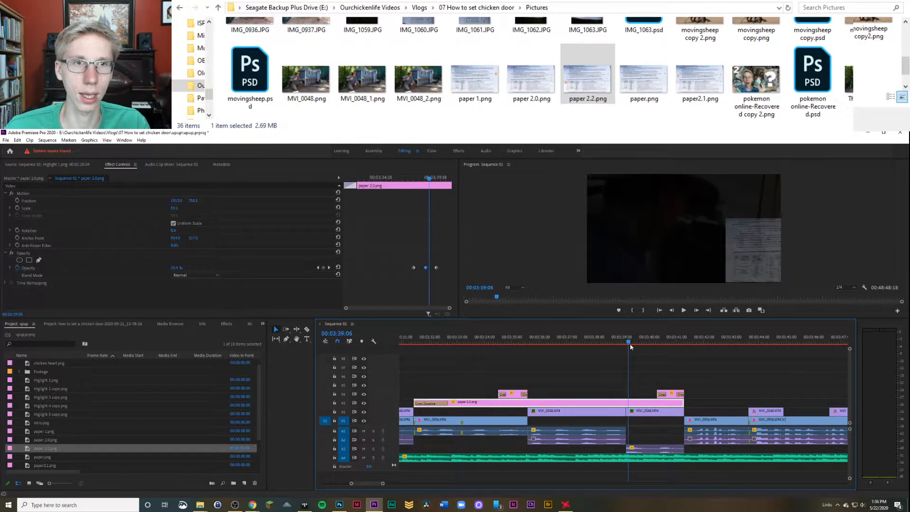
{"action": "left_click", "coordinate": [325, 268]}
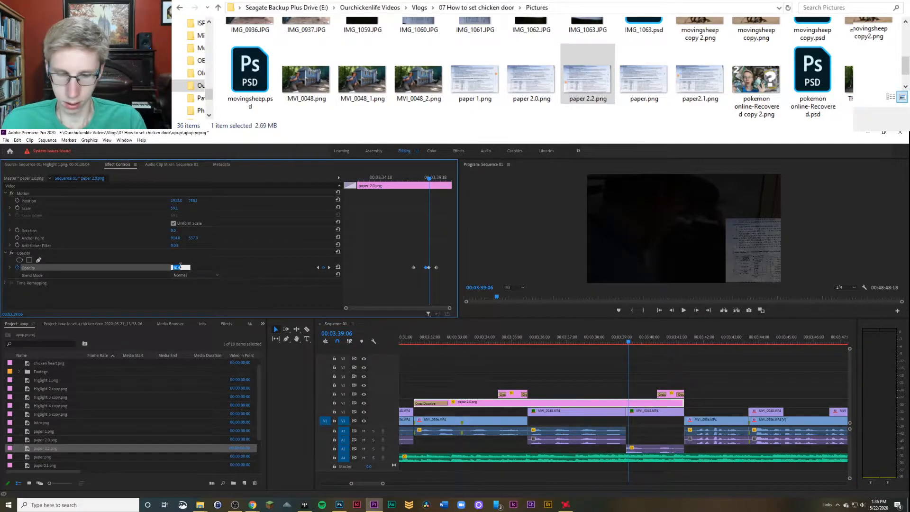
Step: Play the paper fade from 00:03:38:09 and delete the opacity keyframes from the paper 2.0.png clip
{"action": "left_click", "coordinate": [603, 346]}
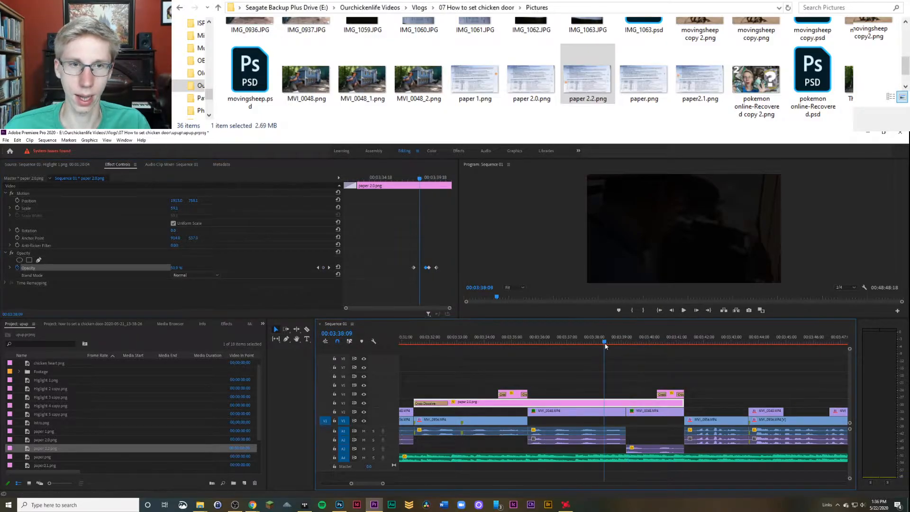
{"action": "key", "text": "space"}
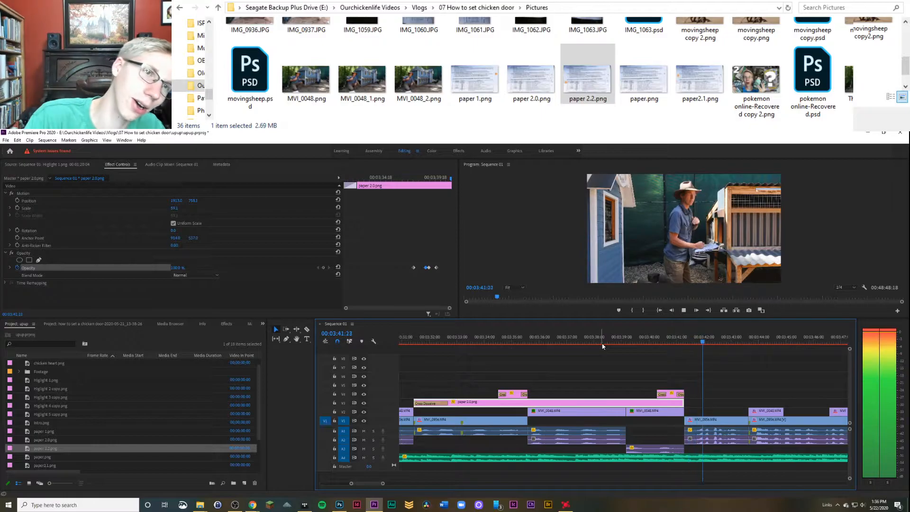
{"action": "key", "text": "space"}
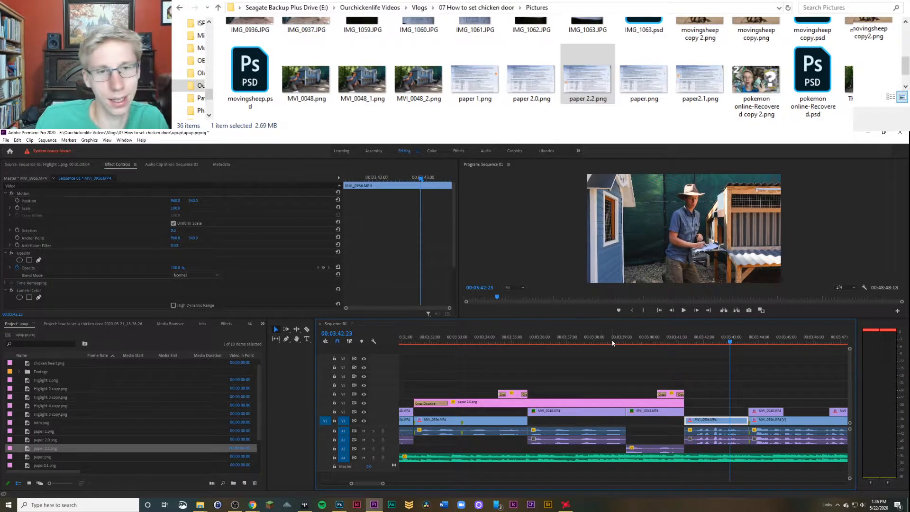
{"action": "left_click", "coordinate": [598, 340]}
{"action": "left_click_drag", "start_coordinate": [399, 254], "coordinate": [471, 281]}
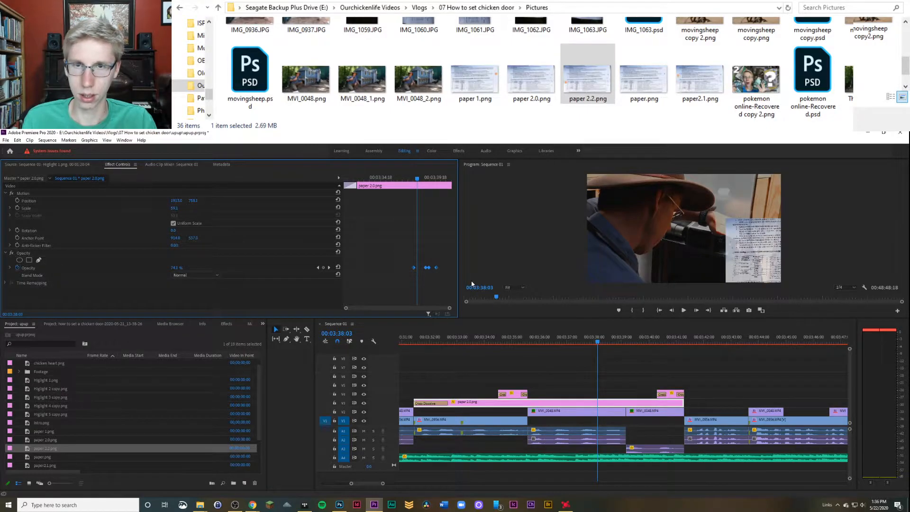
Step: Play the sequence from the start of the paper 2.0.png overlay through to 00:03:48:21
{"action": "left_click", "coordinate": [417, 337]}
{"action": "key", "text": "space"}
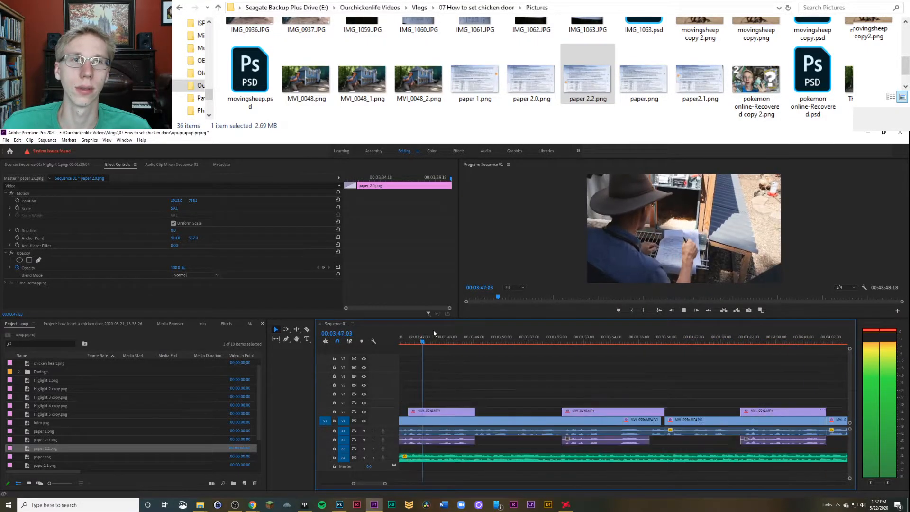
{"action": "key", "text": "space"}
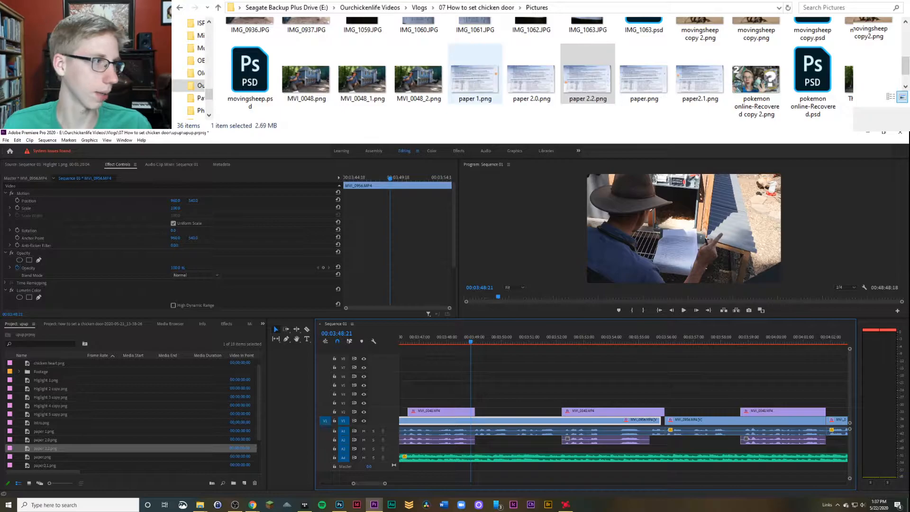
Step: Place paper 2.0.png from the Pictures folder on V4 at 00:03:48:21 and play the shot from 00:03:47:08 to check the timing
{"action": "left_click_drag", "start_coordinate": [531, 76], "coordinate": [471, 394]}
{"action": "left_click_drag", "start_coordinate": [471, 342], "coordinate": [437, 347]}
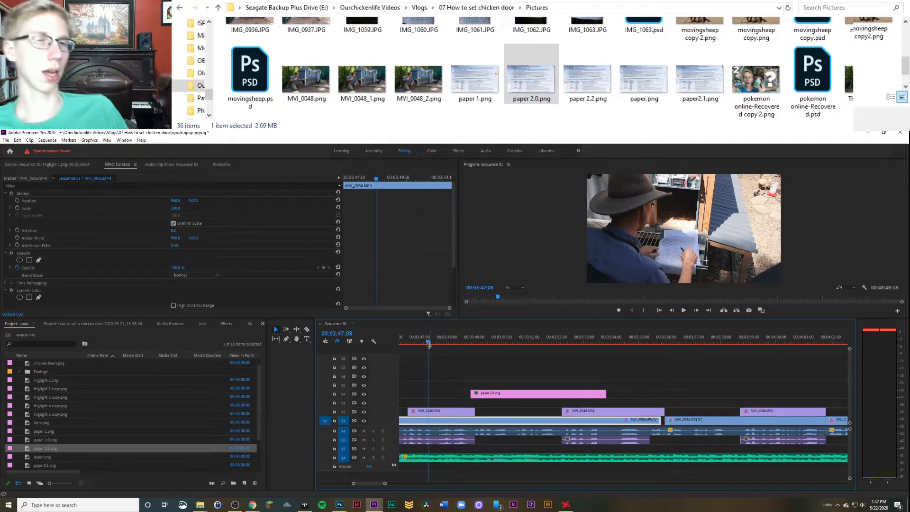
{"action": "key", "text": "space"}
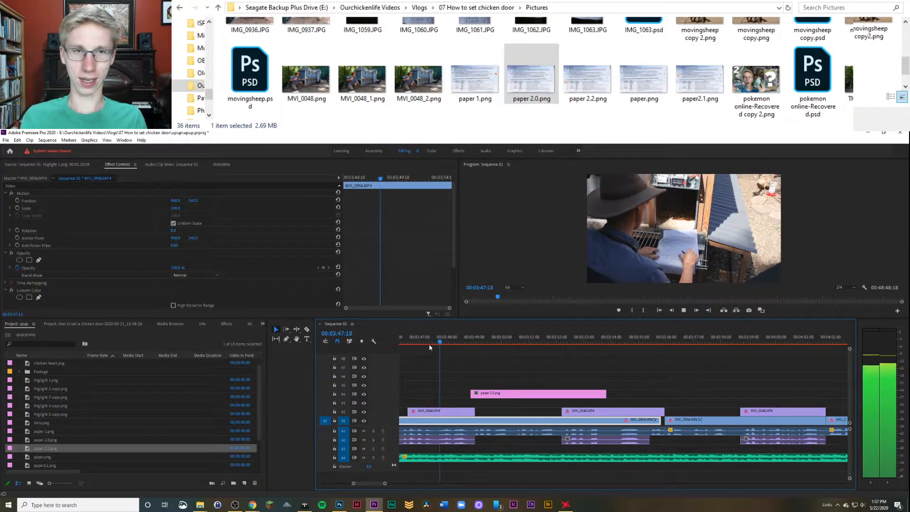
{"action": "key", "text": "space"}
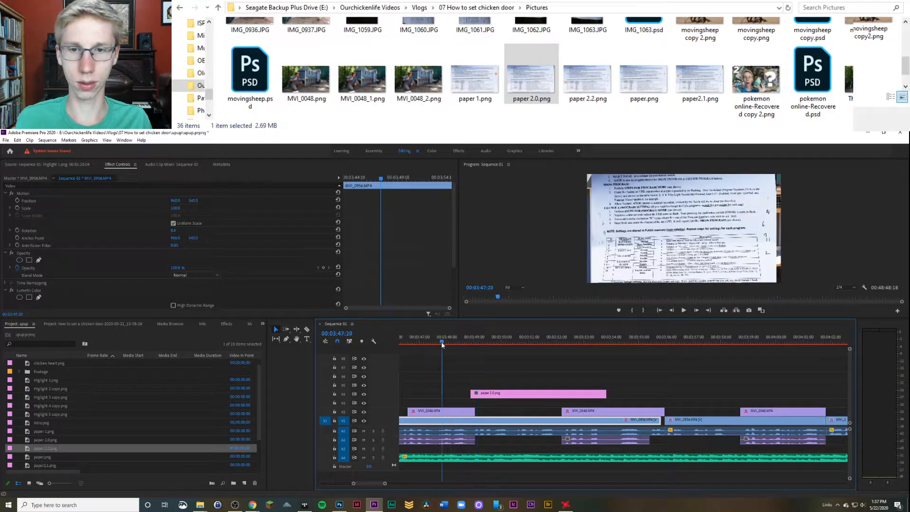
{"action": "key", "text": "space"}
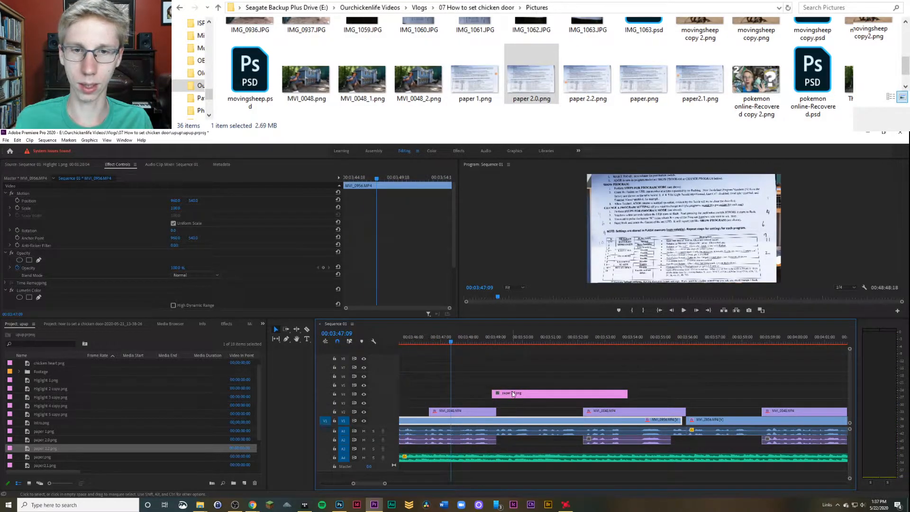
Step: Move the new paper 2.0.png clip to V3 at the start of the V2 clip below it, and inspect the sheet at 00:03:49:00
{"action": "left_click_drag", "start_coordinate": [512, 393], "coordinate": [451, 407]}
{"action": "left_click", "coordinate": [441, 342]}
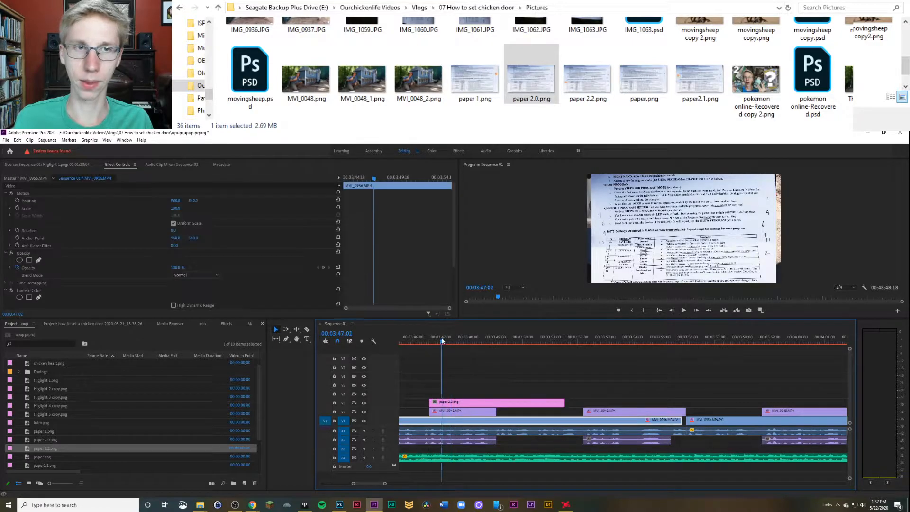
{"action": "left_click_drag", "start_coordinate": [440, 343], "coordinate": [498, 343]}
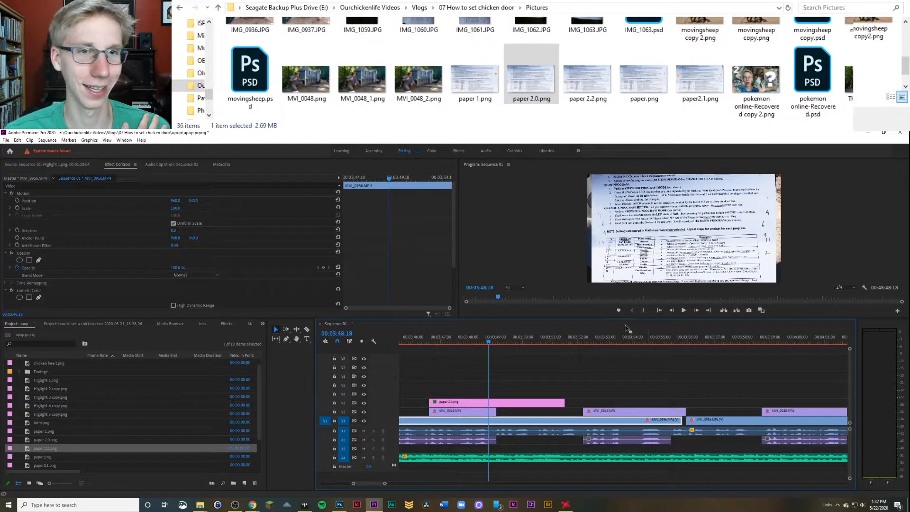
{"action": "left_click_drag", "start_coordinate": [458, 343], "coordinate": [493, 355]}
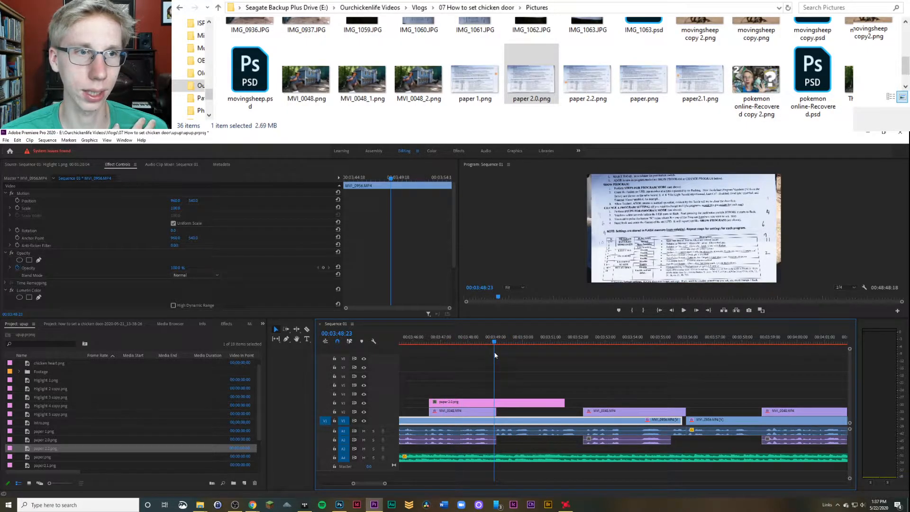
{"action": "key", "text": "Right"}
{"action": "key", "text": "Right"}
{"action": "key", "text": "Right"}
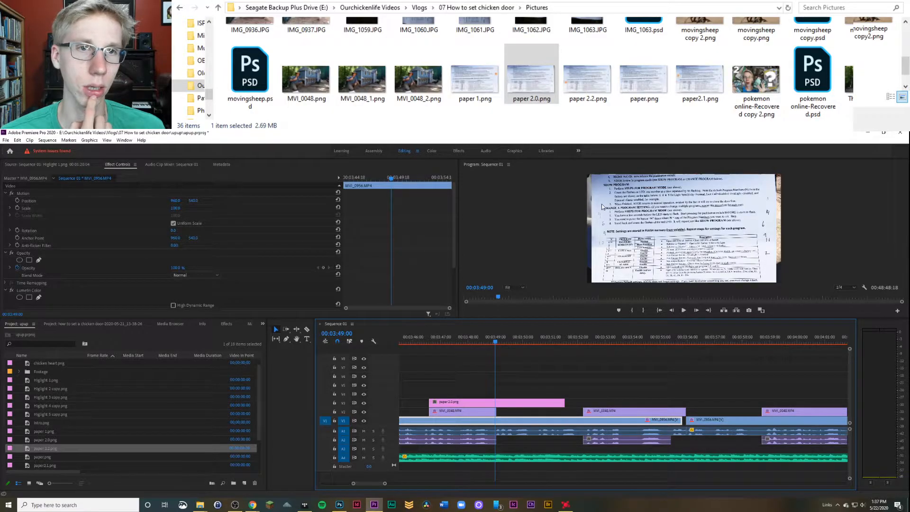
{"action": "left_click", "coordinate": [628, 247]}
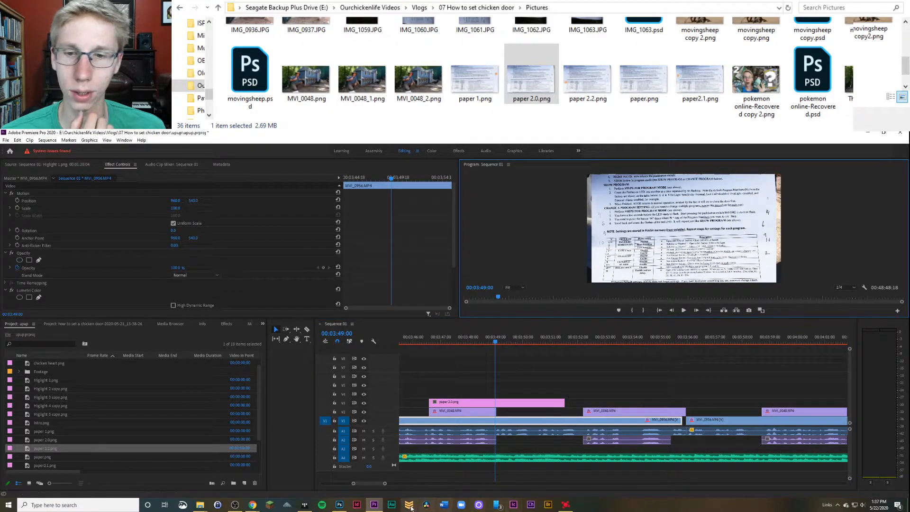
Step: Switch to the instruction-sheet document in Photoshop, activate the Brush tool, and undo a trial brush stroke
{"action": "left_click", "coordinate": [339, 505]}
{"action": "left_click", "coordinate": [434, 264]}
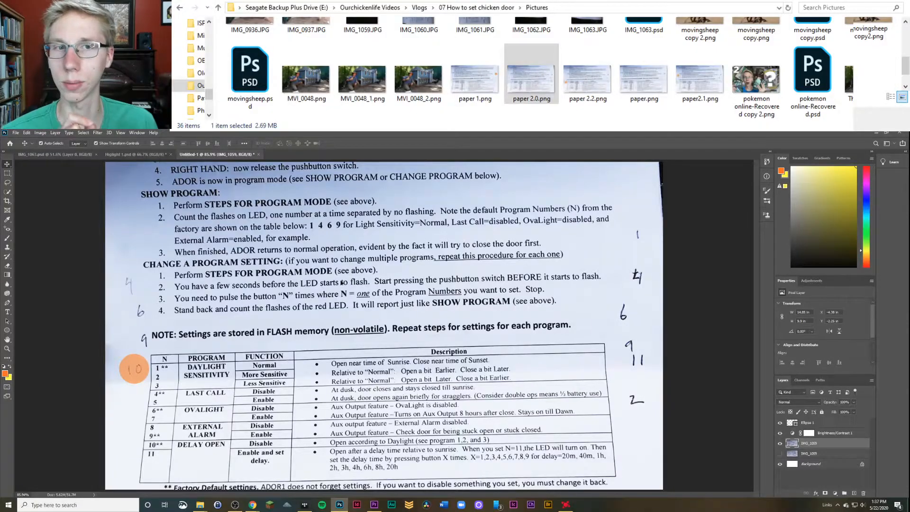
{"action": "key", "text": "b"}
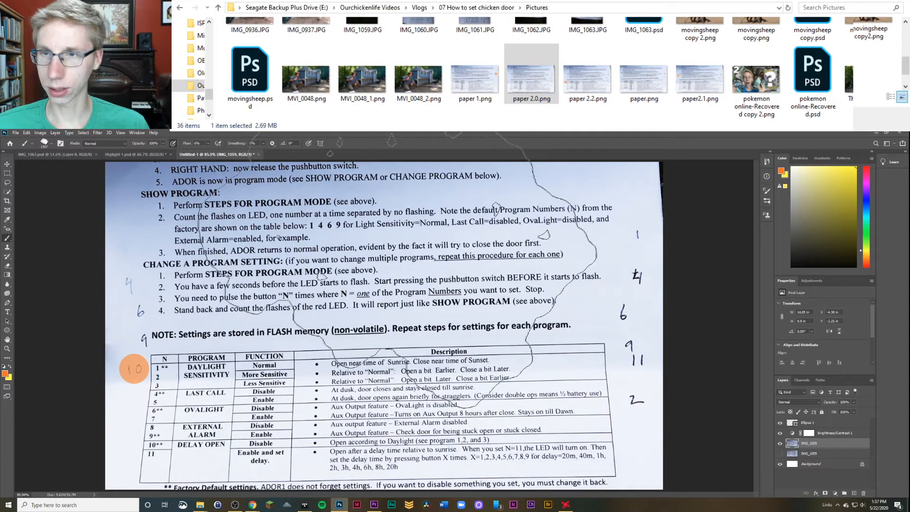
{"action": "mouse_move", "coordinate": [228, 441]}
{"action": "left_mouse_down"}
{"action": "mouse_move", "coordinate": [498, 246]}
{"action": "mouse_move", "coordinate": [430, 299]}
{"action": "left_mouse_up"}
{"action": "key", "text": "ctrl+z"}
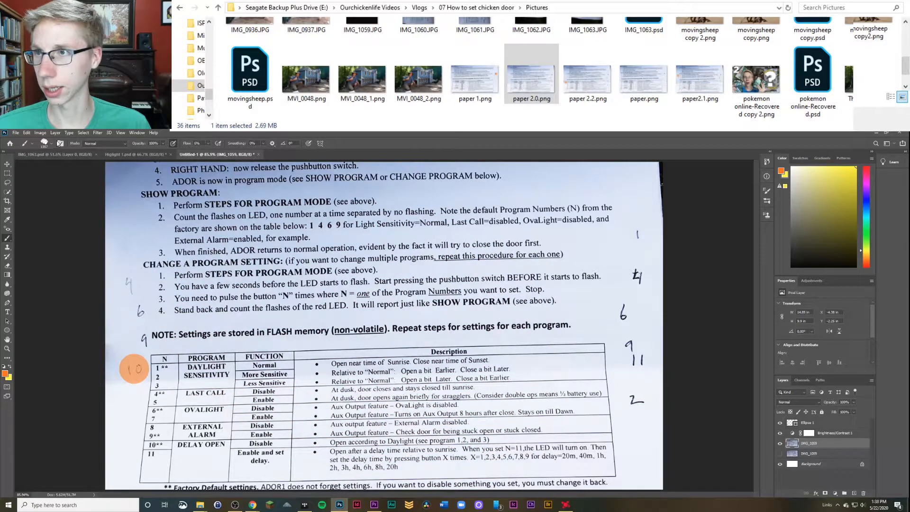
{"action": "left_click", "coordinate": [47, 143]}
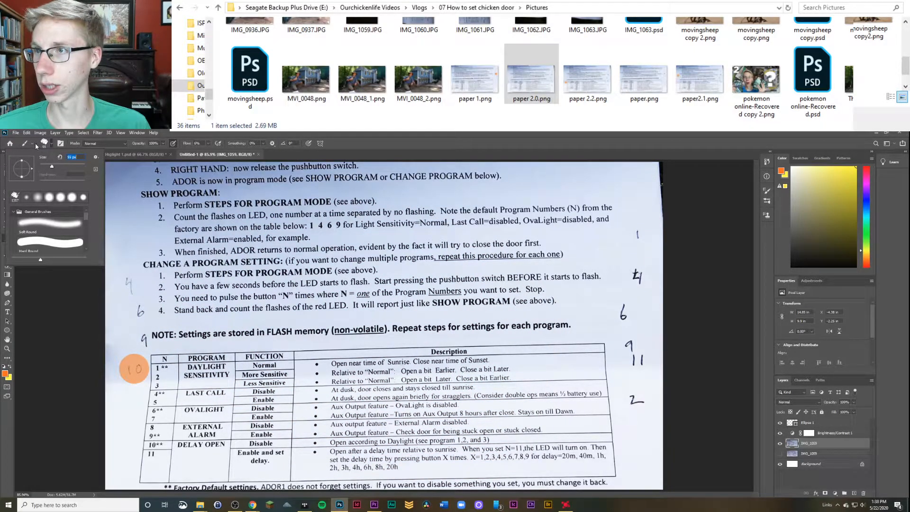
{"action": "left_click", "coordinate": [35, 143]}
{"action": "left_click", "coordinate": [32, 144]}
{"action": "left_click", "coordinate": [29, 143]}
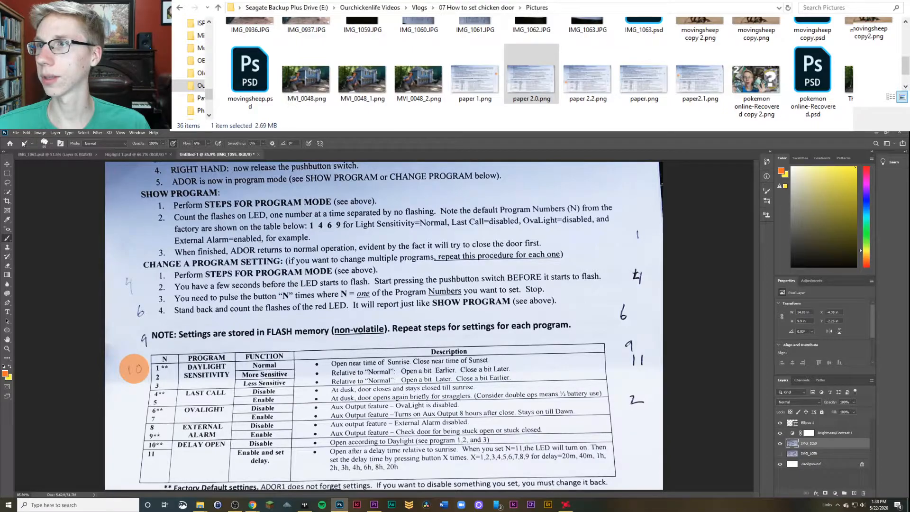
{"action": "left_click", "coordinate": [27, 144]}
{"action": "left_click", "coordinate": [26, 144]}
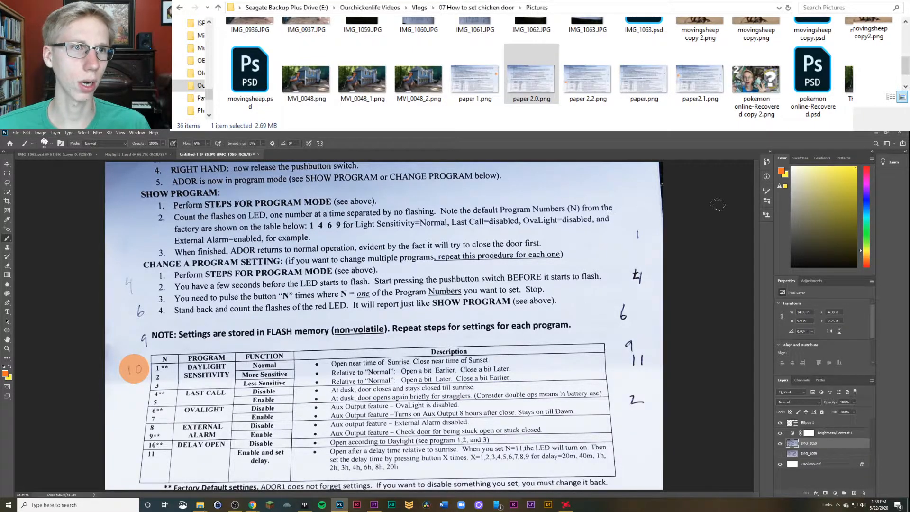
Step: Choose the Jazza's Pencil - Drawing brush from Jazza's Signature Brushes and collapse the brush list
{"action": "left_click", "coordinate": [768, 193]}
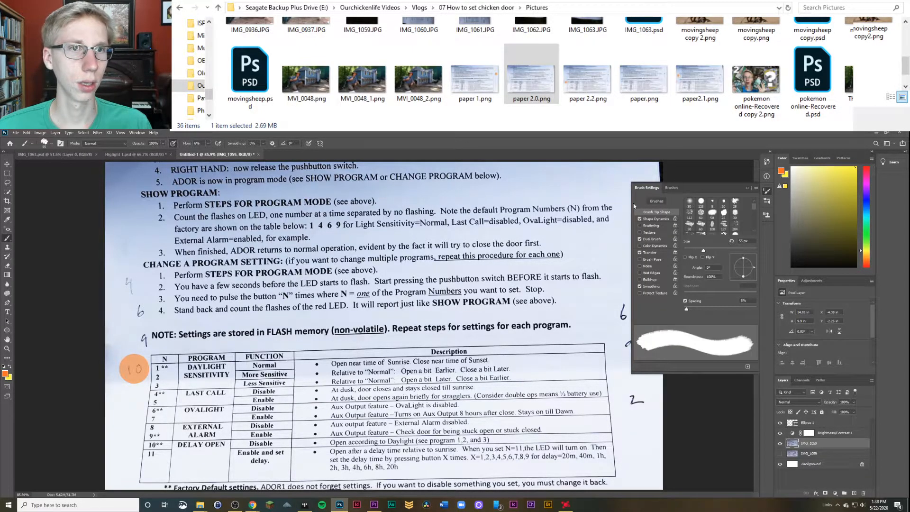
{"action": "left_click", "coordinate": [767, 202]}
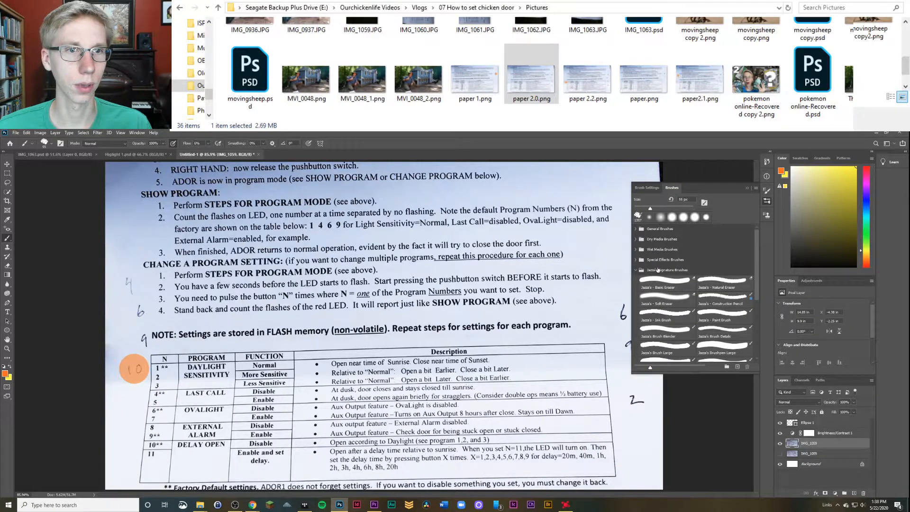
{"action": "scroll", "coordinate": [658, 269], "scroll_direction": "down", "scroll_amount": 1}
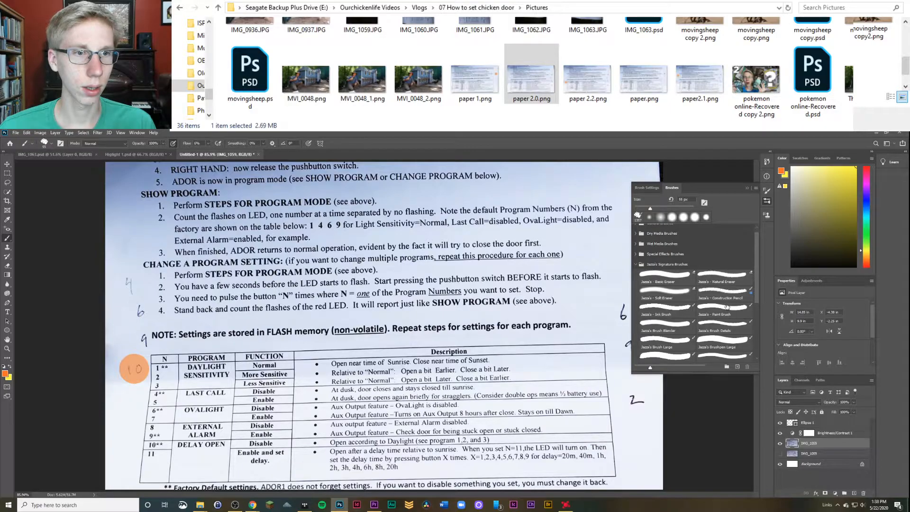
{"action": "scroll", "coordinate": [727, 307], "scroll_direction": "down", "scroll_amount": 5}
{"action": "scroll", "coordinate": [714, 314], "scroll_direction": "down", "scroll_amount": 1}
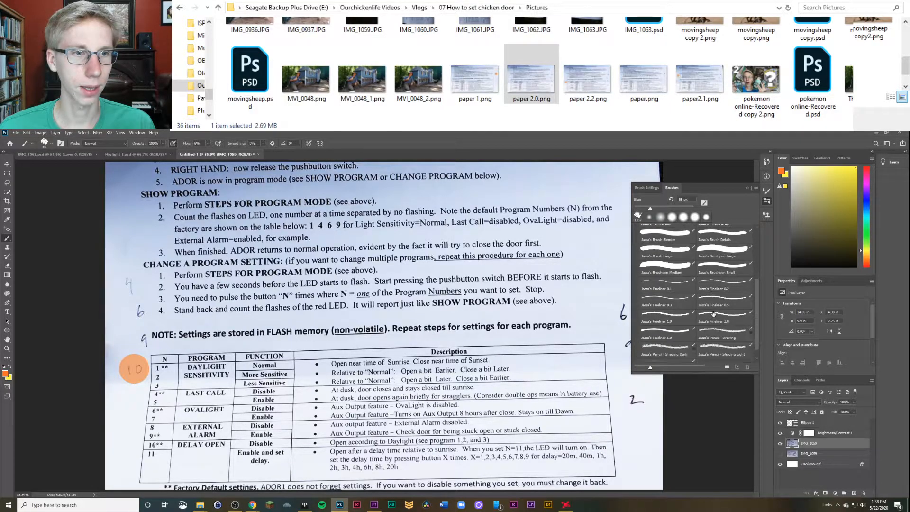
{"action": "scroll", "coordinate": [714, 314], "scroll_direction": "down", "scroll_amount": 1}
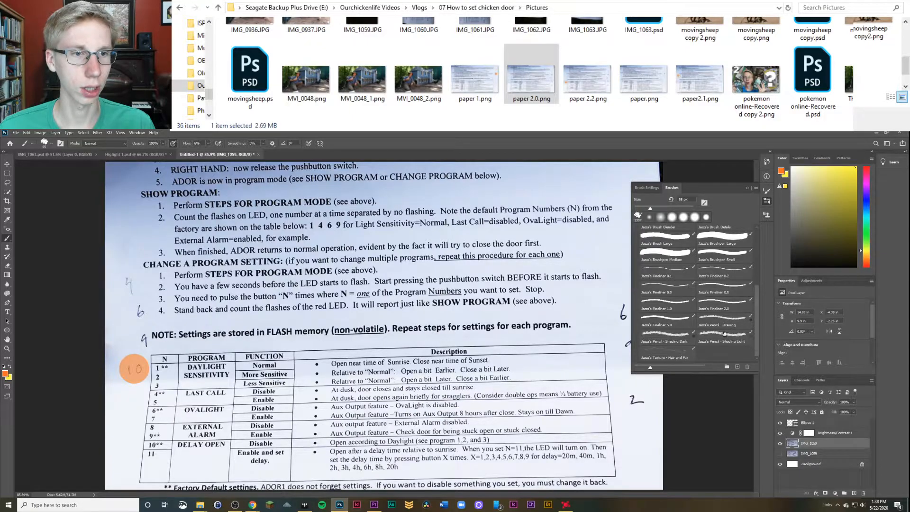
{"action": "left_click", "coordinate": [724, 314]}
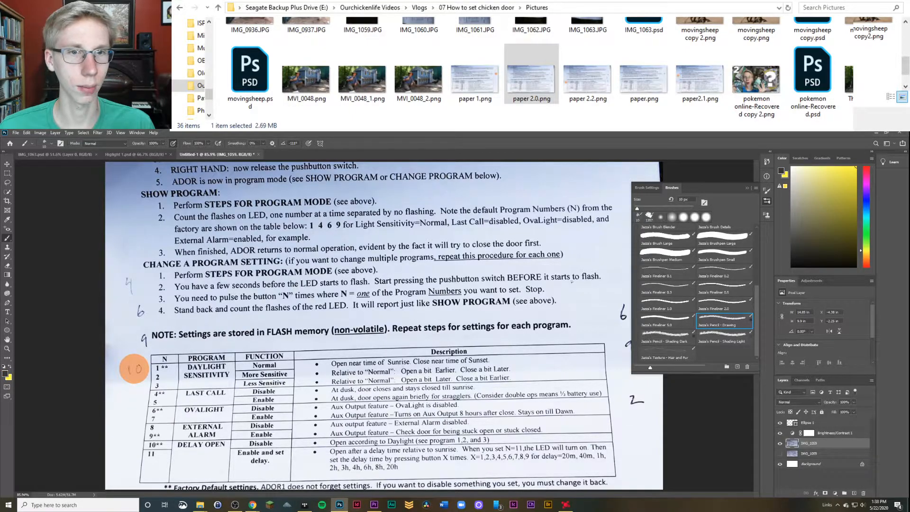
{"action": "left_click", "coordinate": [747, 189]}
Step: Test the pencil brush on the sheet, undo the trial strokes, and draw a black 1 in the sheet's left margin above the 4
{"action": "left_click_drag", "start_coordinate": [636, 295], "coordinate": [662, 291]}
{"action": "key", "text": "ctrl+z"}
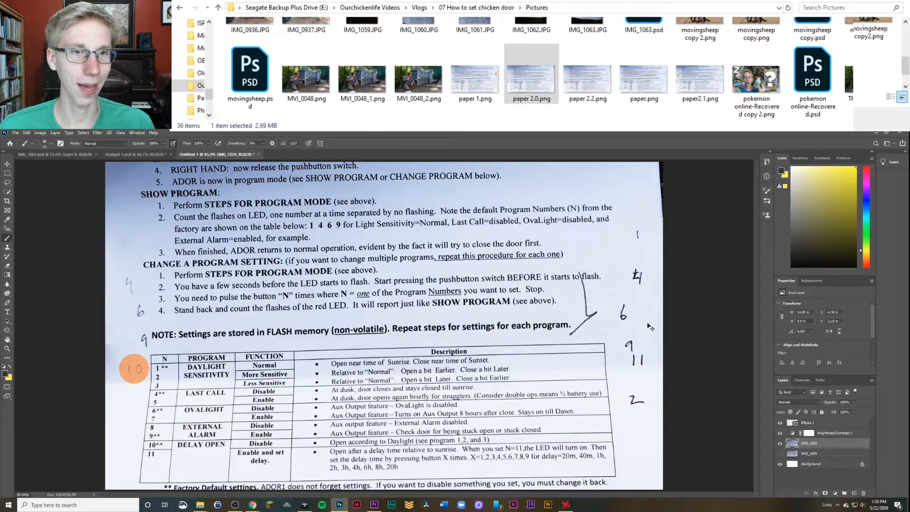
{"action": "key", "text": "ctrl+z"}
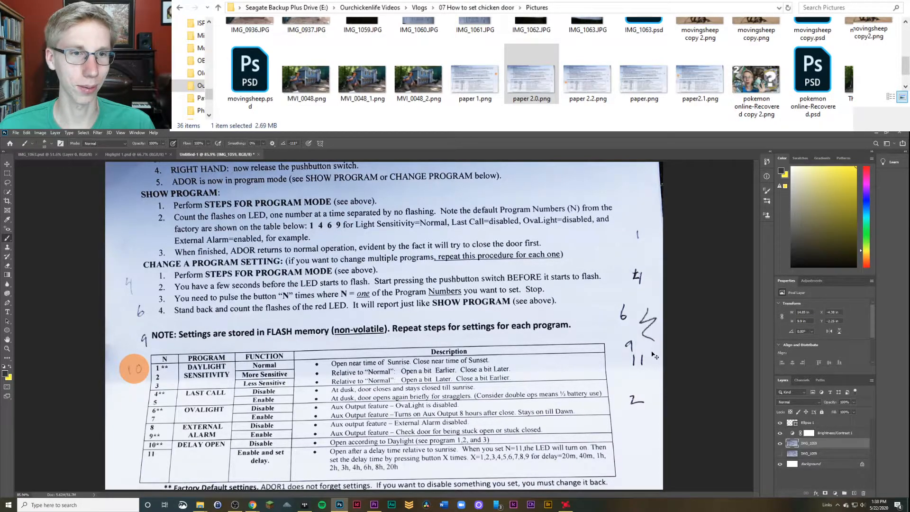
{"action": "key", "text": "ctrl+z"}
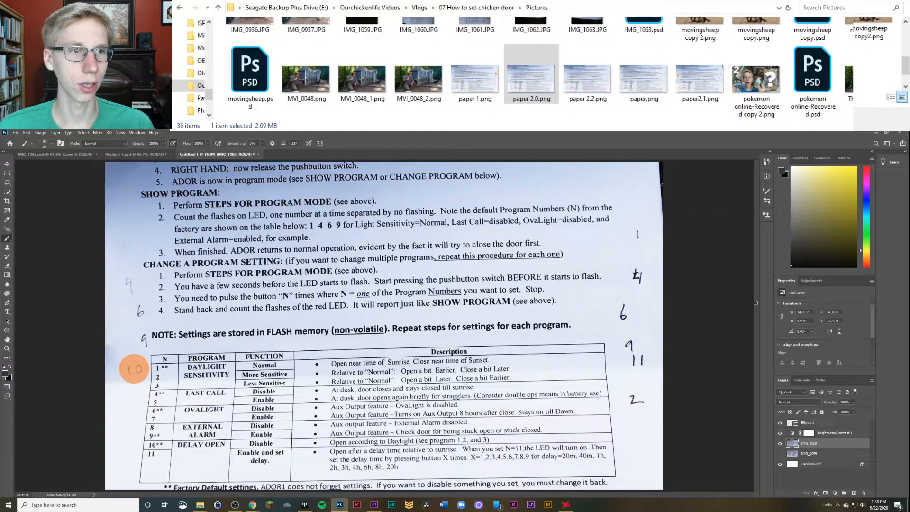
{"action": "key", "text": "ctrl+z"}
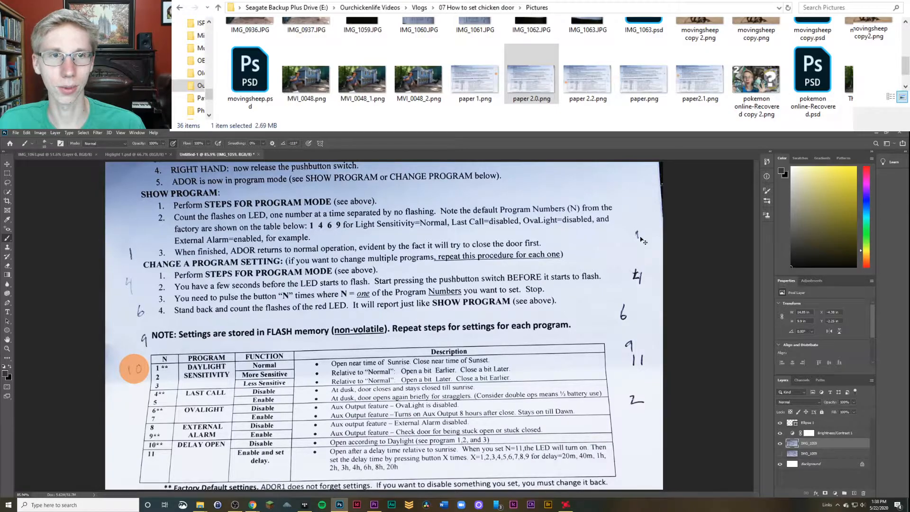
Step: Retrace the faint handwritten 1 in the sheet's right margin with the black pencil brush
{"action": "key", "text": "ctrl+plus"}
{"action": "key", "text": "ctrl+plus"}
{"action": "key", "text": "ctrl+plus"}
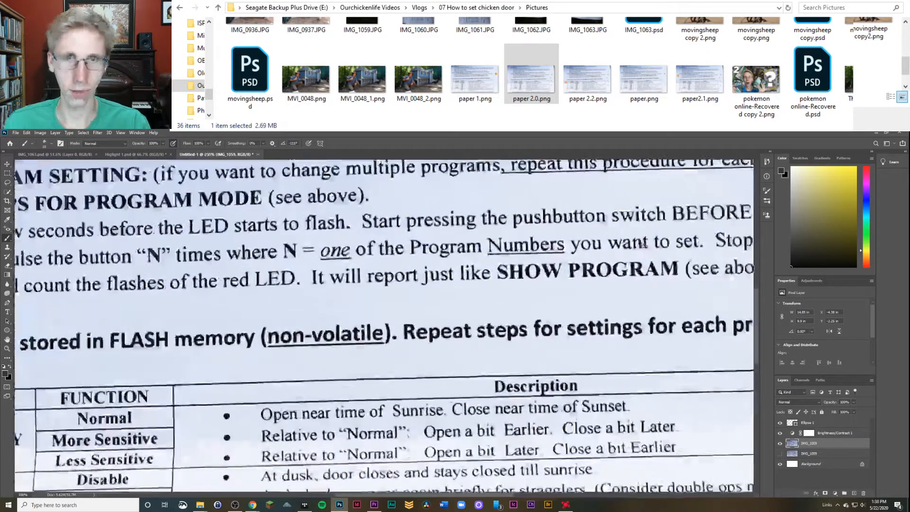
{"action": "left_click_drag", "start_coordinate": [638, 239], "coordinate": [336, 315]}
{"action": "left_click_drag", "start_coordinate": [422, 297], "coordinate": [424, 308]}
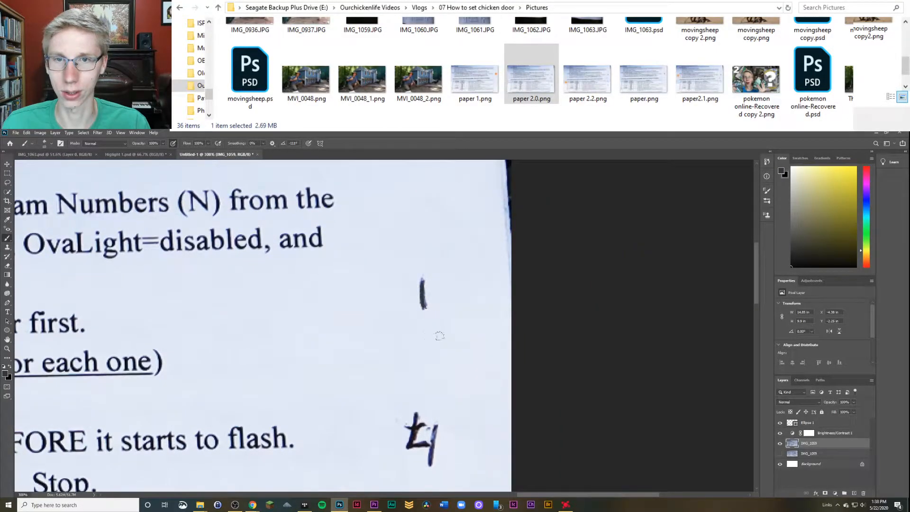
Step: Retrace the faint handwritten 4 in the sheet's left margin with the black pencil brush
{"action": "left_click_drag", "start_coordinate": [414, 412], "coordinate": [401, 329]}
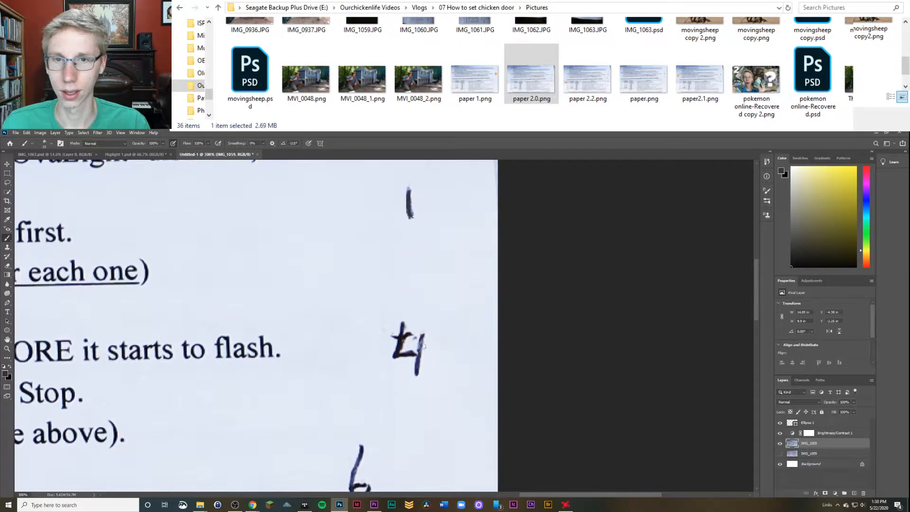
{"action": "left_click_drag", "start_coordinate": [387, 449], "coordinate": [406, 335]}
{"action": "left_click_drag", "start_coordinate": [493, 425], "coordinate": [556, 324]}
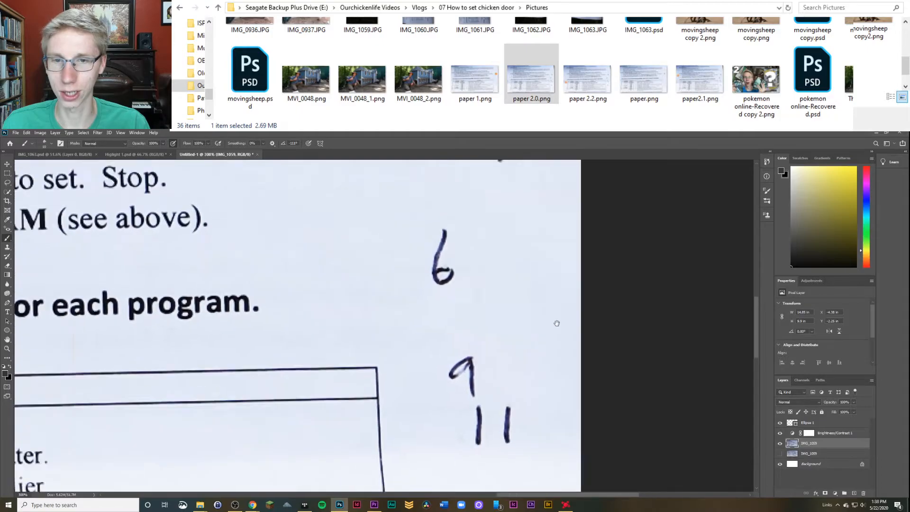
{"action": "left_click_drag", "start_coordinate": [118, 285], "coordinate": [616, 332]}
{"action": "left_click_drag", "start_coordinate": [71, 308], "coordinate": [697, 332]}
{"action": "left_click_drag", "start_coordinate": [47, 228], "coordinate": [341, 232]}
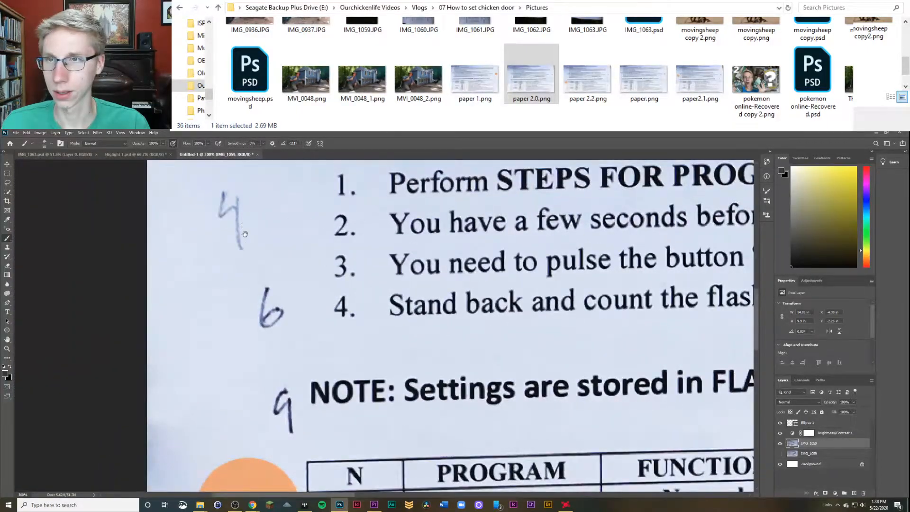
{"action": "scroll", "coordinate": [245, 235], "scroll_direction": "up", "scroll_amount": 3}
{"action": "mouse_move", "coordinate": [223, 252]}
{"action": "left_mouse_down"}
{"action": "mouse_move", "coordinate": [217, 276]}
{"action": "mouse_move", "coordinate": [240, 267]}
{"action": "mouse_move", "coordinate": [238, 258]}
{"action": "mouse_move", "coordinate": [240, 308]}
{"action": "left_mouse_up"}
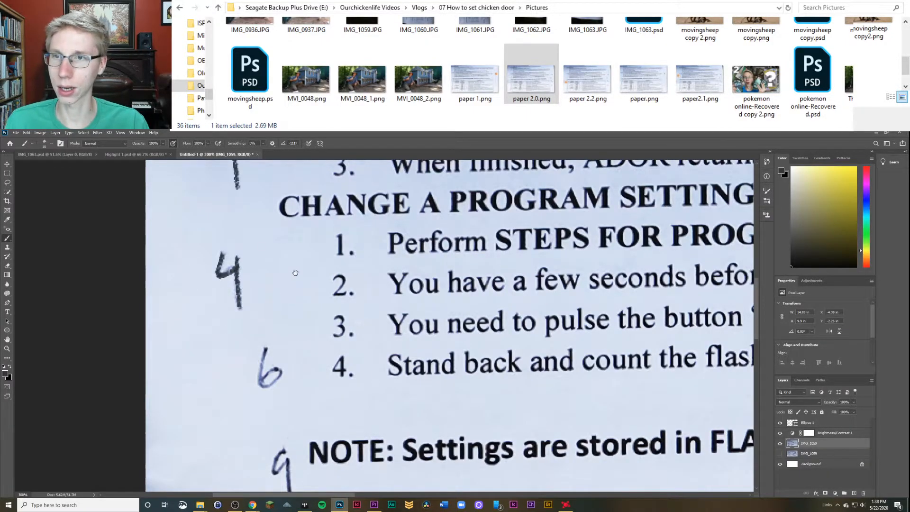
Step: Move the orange highlight circle from the 10 onto the handwritten 4 in the left margin
{"action": "left_click_drag", "start_coordinate": [296, 273], "coordinate": [312, 196]}
{"action": "key", "text": "v"}
{"action": "left_click_drag", "start_coordinate": [261, 417], "coordinate": [256, 170]}
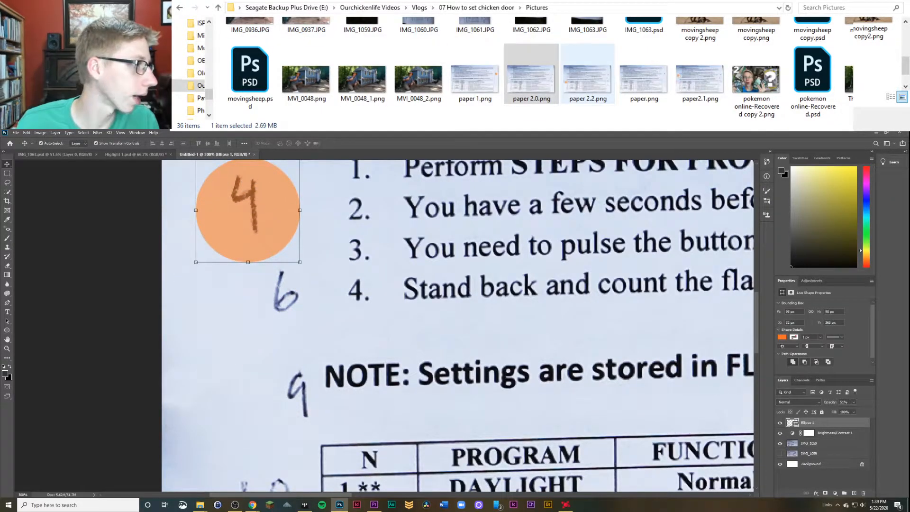
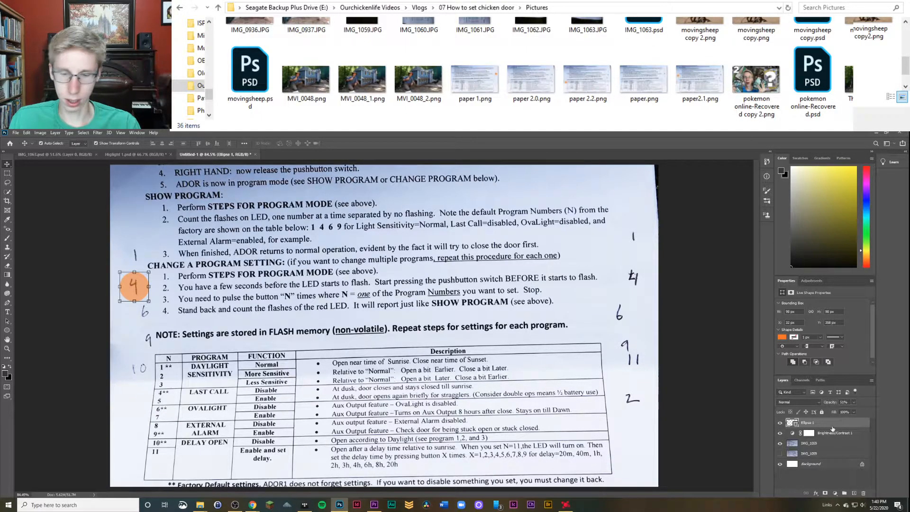
Step: Paste a copy of the orange circle over the right-margin 1, and move the original circle onto the left-margin 1
{"action": "key", "text": "ctrl+v"}
{"action": "left_click_drag", "start_coordinate": [387, 324], "coordinate": [635, 236]}
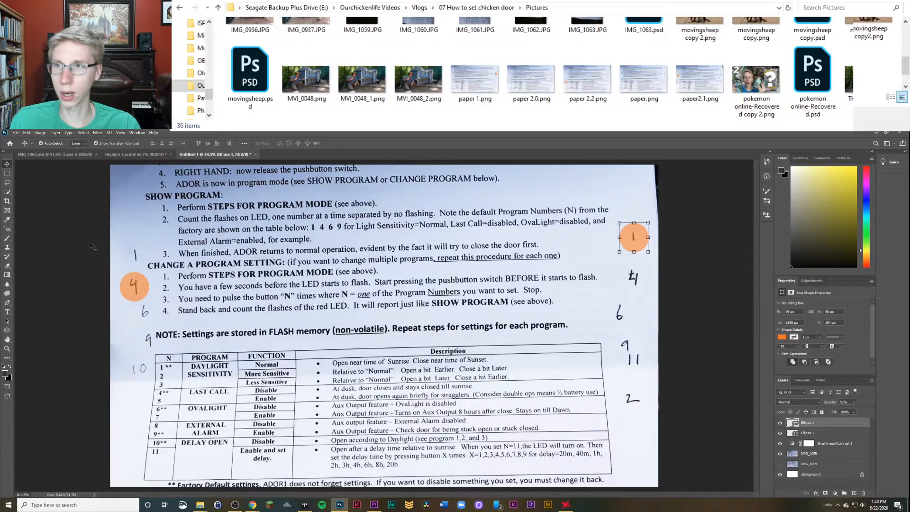
{"action": "left_click_drag", "start_coordinate": [147, 297], "coordinate": [147, 263]}
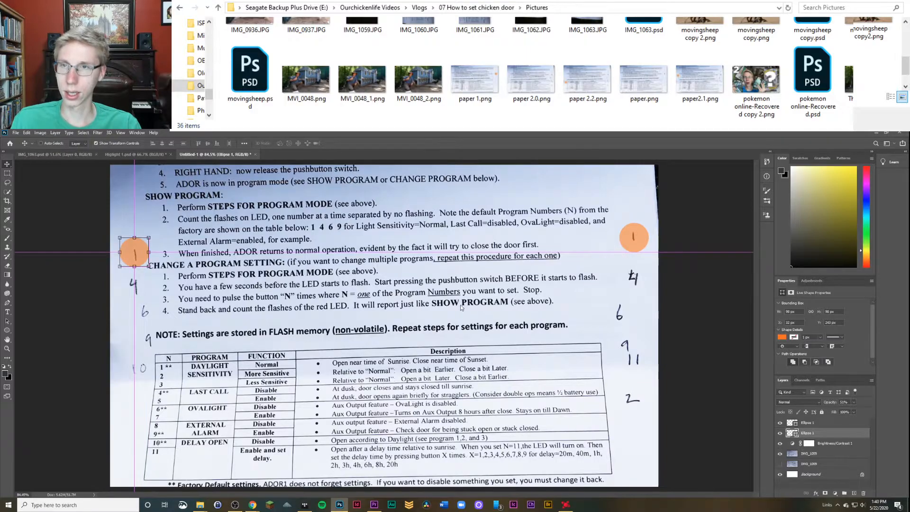
Step: Save the highlighted sheet as a PNG named paper 2.3 in the Pictures folder, using the large file size option
{"action": "key", "text": "ctrl+shift+s"}
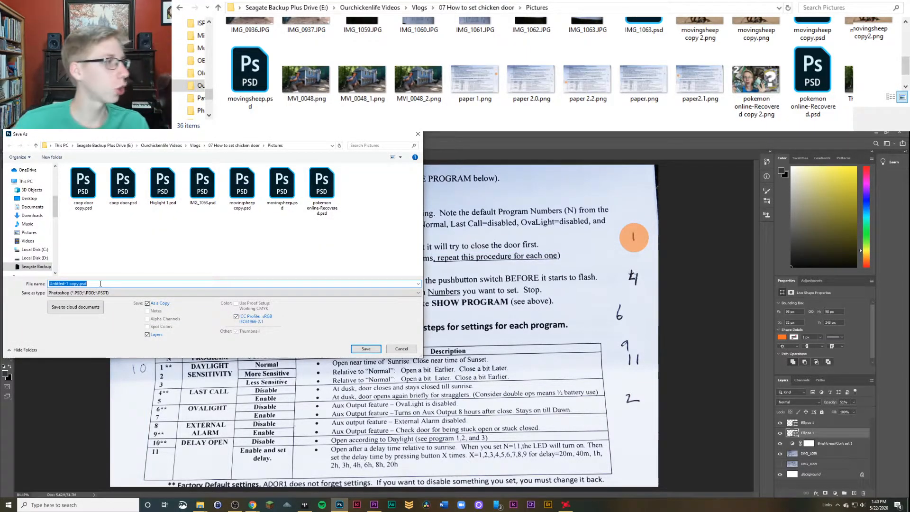
{"action": "type", "text": "pa"}
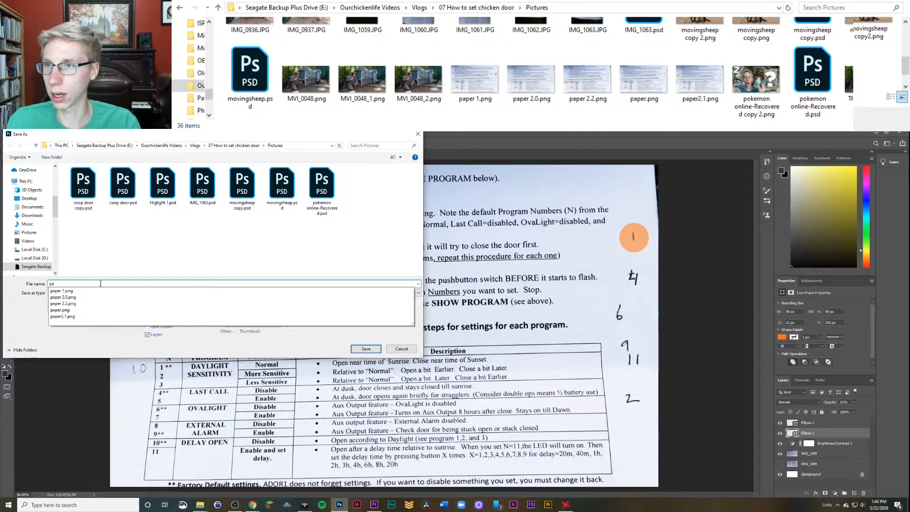
{"action": "left_click", "coordinate": [121, 242]}
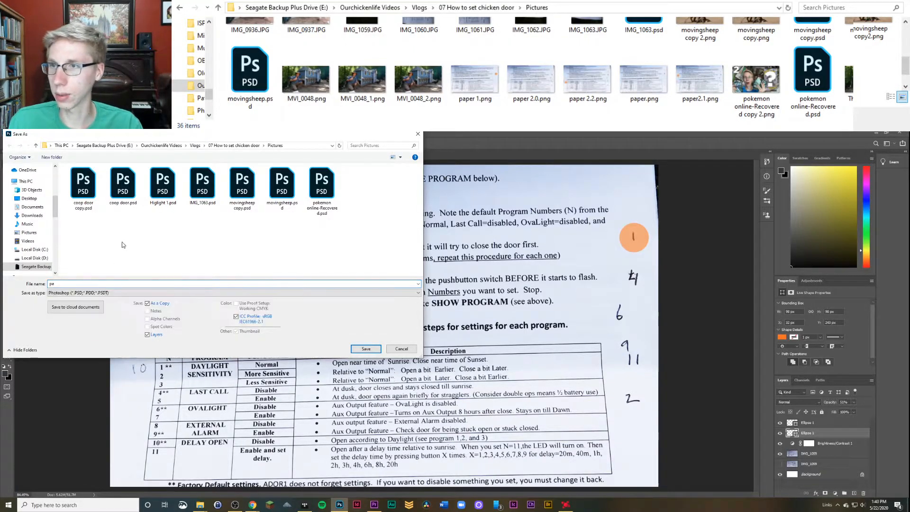
{"action": "left_click", "coordinate": [124, 292]}
{"action": "left_click", "coordinate": [125, 390]}
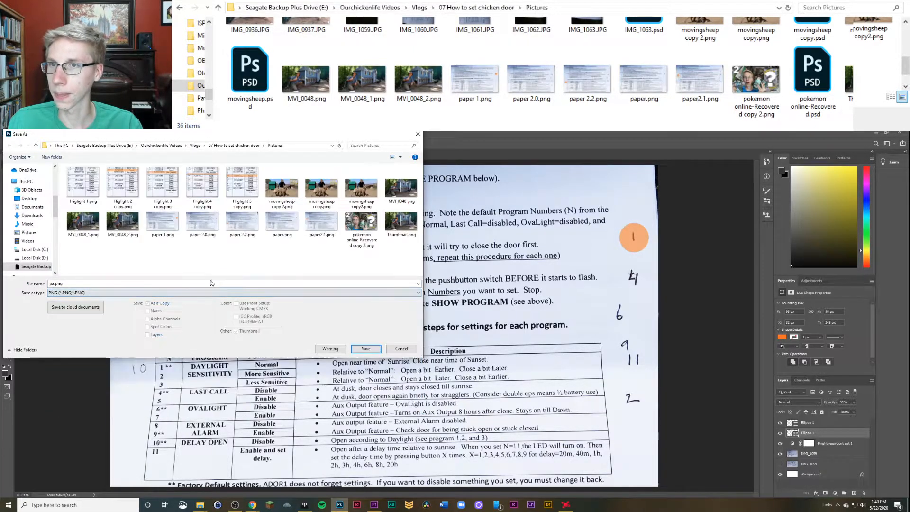
{"action": "left_click", "coordinate": [242, 223]}
{"action": "left_click", "coordinate": [92, 285]}
{"action": "type", "text": "paper 2"}
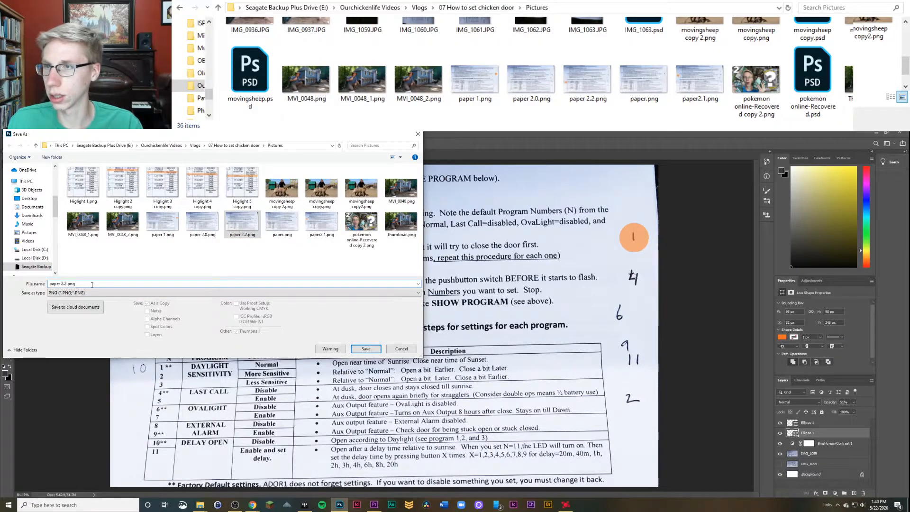
{"action": "type", "text": ".3"}
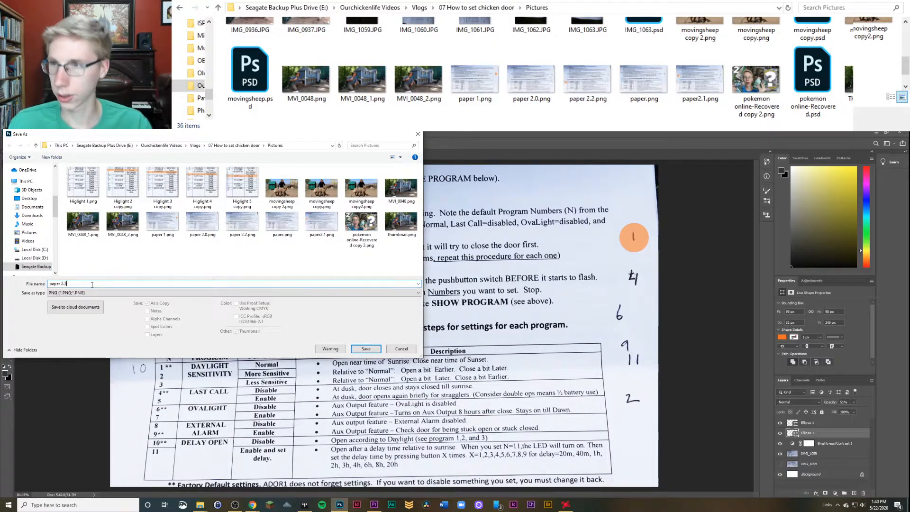
{"action": "left_click", "coordinate": [366, 349]}
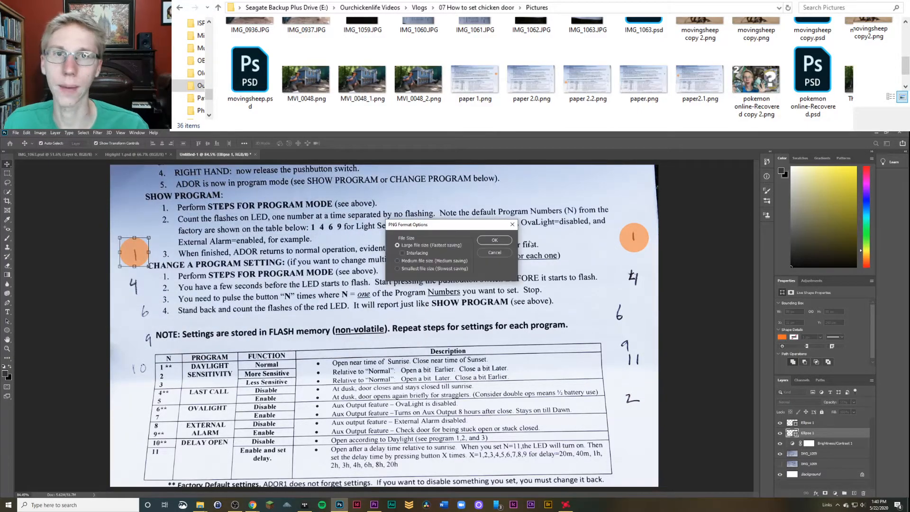
{"action": "left_click", "coordinate": [494, 241]}
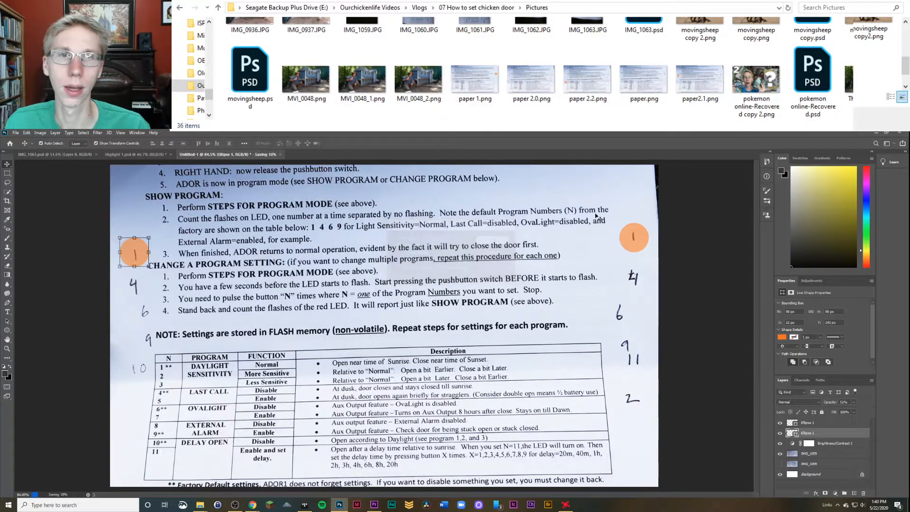
Step: Switch to Premiere Pro, play the sequence past the paper 2.0.png overlay to 00:03:58:14, and return to Photoshop
{"action": "left_click", "coordinate": [878, 135]}
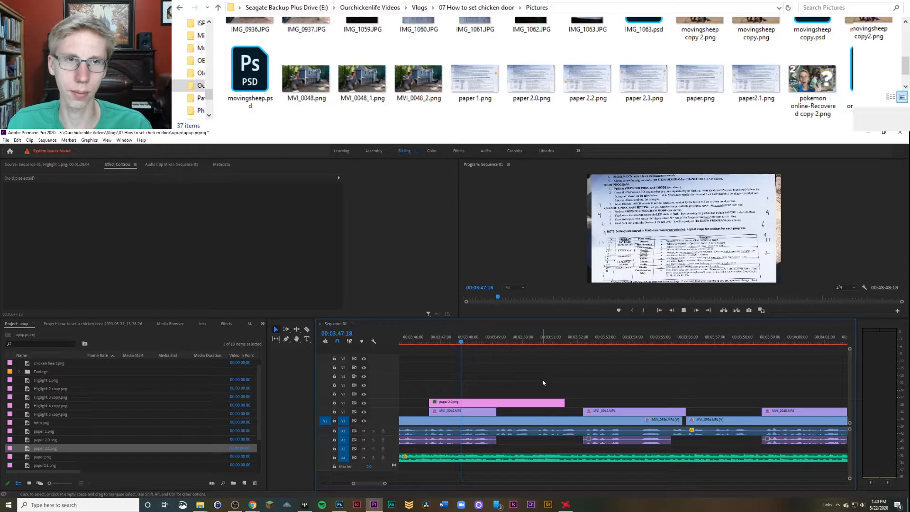
{"action": "key", "text": "space"}
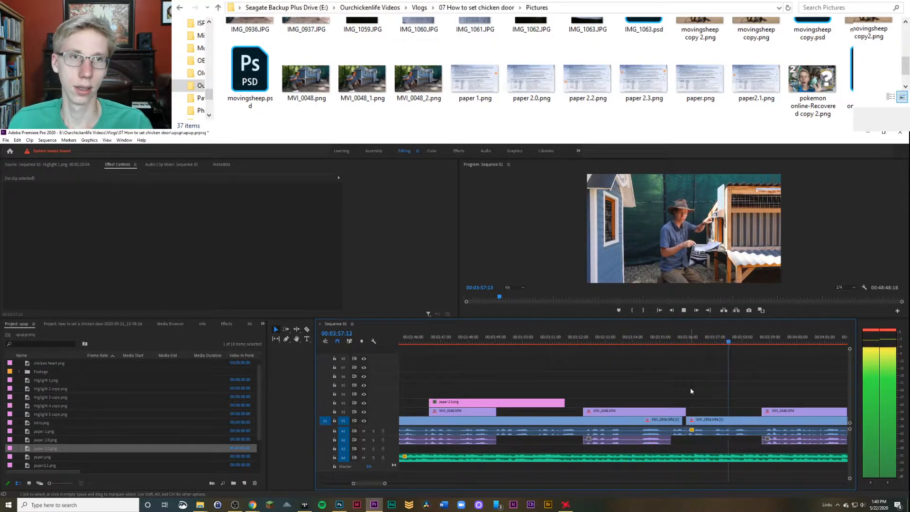
{"action": "left_click", "coordinate": [693, 420]}
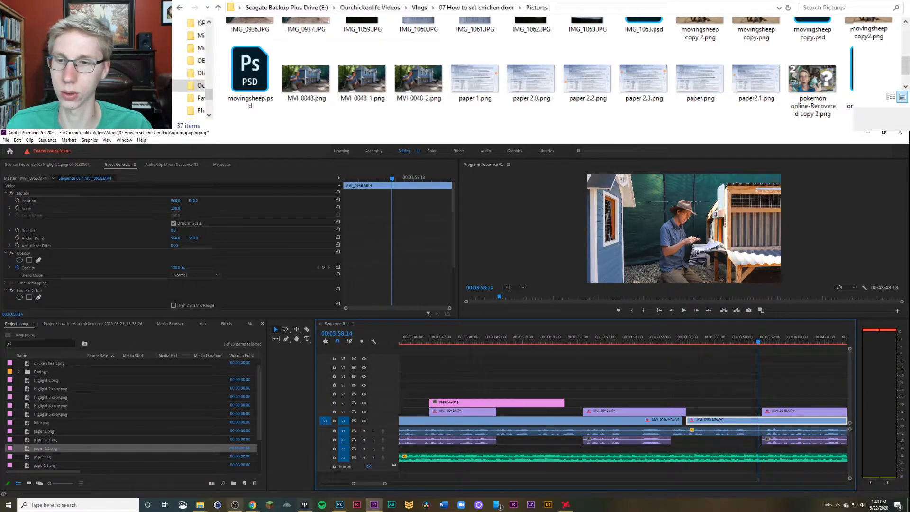
{"action": "left_click", "coordinate": [343, 506]}
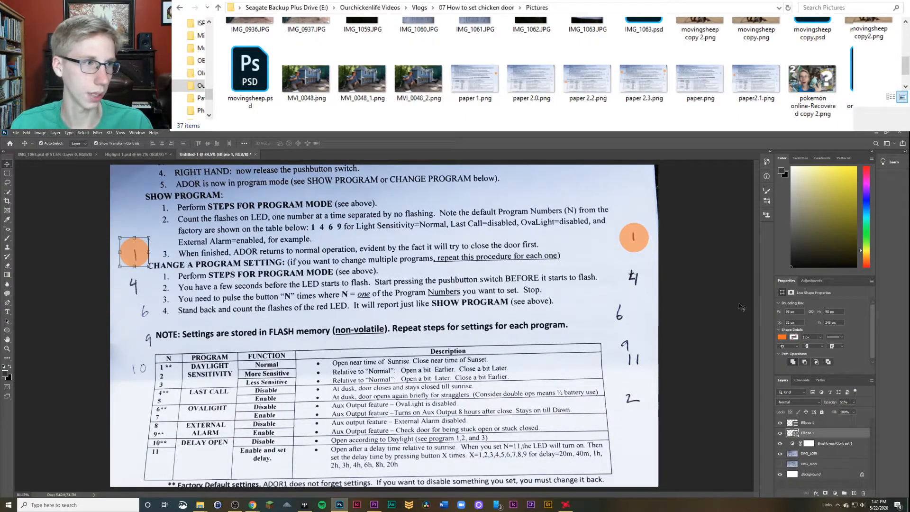
Step: Move the two orange highlight circles from the handwritten 1s onto the handwritten 4s in the left and right margins
{"action": "left_click_drag", "start_coordinate": [634, 234], "coordinate": [634, 276]}
{"action": "left_click_drag", "start_coordinate": [132, 251], "coordinate": [133, 287]}
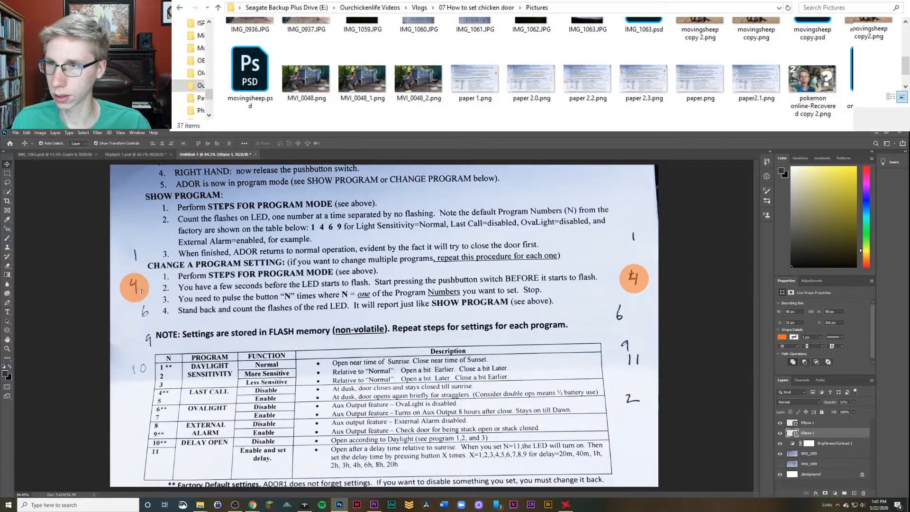
Step: Trace over the faint handwritten 6, 9 and 10 in the left margin with a dark Brush on the instruction-sheet photo layer
{"action": "left_click", "coordinate": [150, 365]}
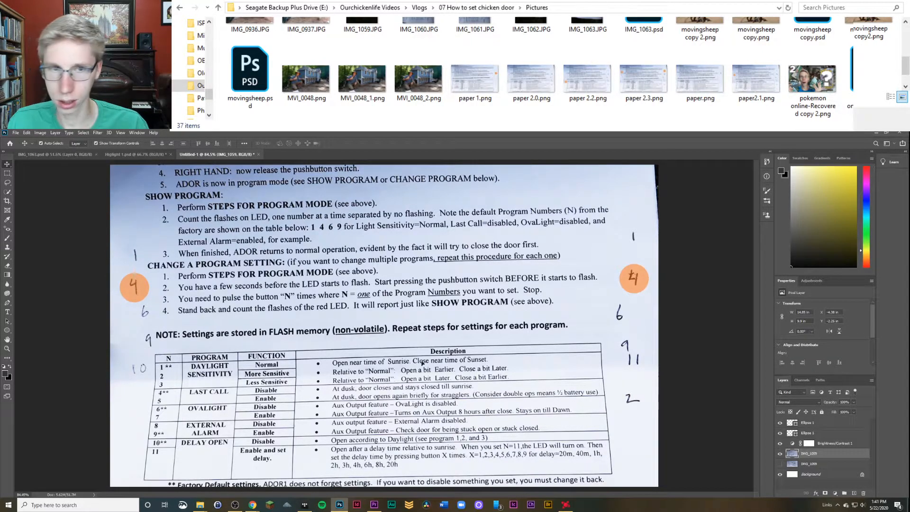
{"action": "left_click_drag", "start_coordinate": [234, 354], "coordinate": [517, 348]}
{"action": "key", "text": "b"}
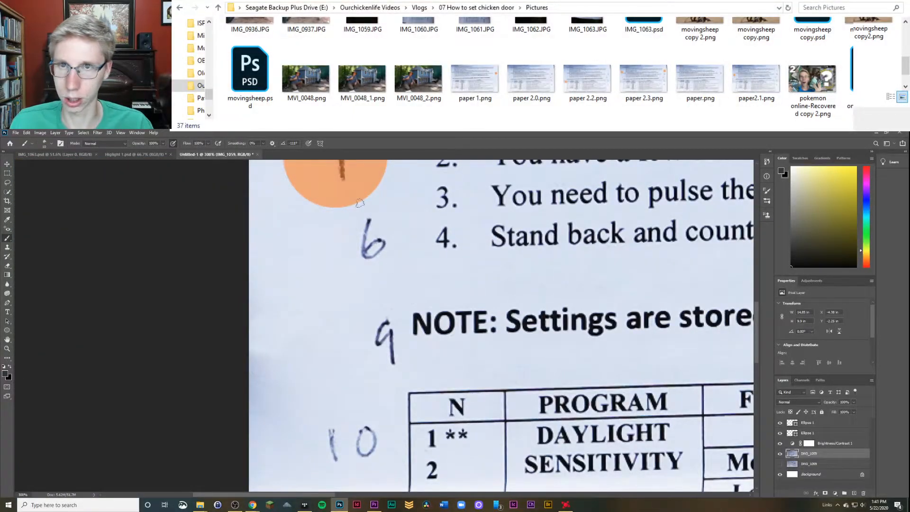
{"action": "mouse_move", "coordinate": [369, 218]}
{"action": "left_mouse_down"}
{"action": "mouse_move", "coordinate": [362, 241]}
{"action": "mouse_move", "coordinate": [375, 260]}
{"action": "mouse_move", "coordinate": [383, 240]}
{"action": "mouse_move", "coordinate": [361, 239]}
{"action": "mouse_move", "coordinate": [367, 258]}
{"action": "mouse_move", "coordinate": [382, 242]}
{"action": "mouse_move", "coordinate": [363, 265]}
{"action": "left_mouse_up"}
{"action": "scroll", "coordinate": [385, 333], "scroll_direction": "down", "scroll_amount": 5}
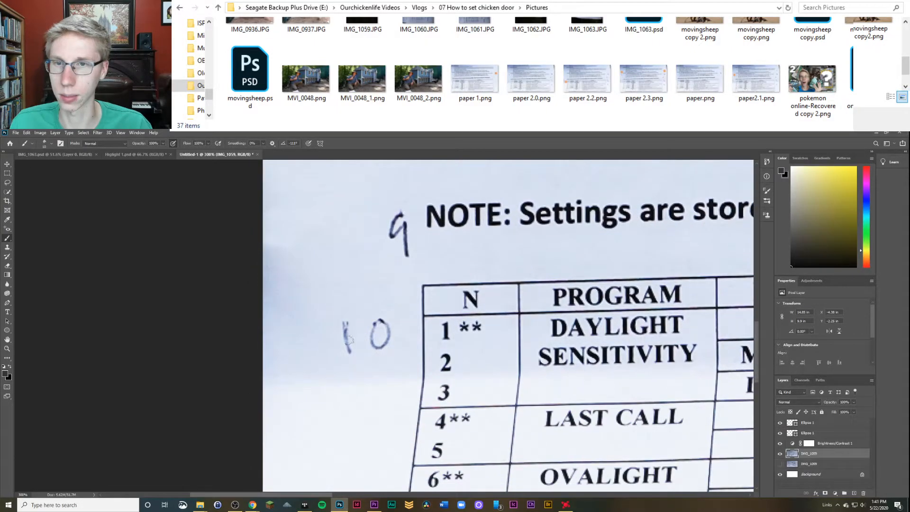
{"action": "left_click_drag", "start_coordinate": [345, 331], "coordinate": [349, 357]}
{"action": "mouse_move", "coordinate": [376, 323]}
{"action": "left_mouse_down"}
{"action": "mouse_move", "coordinate": [366, 344]}
{"action": "mouse_move", "coordinate": [375, 352]}
{"action": "mouse_move", "coordinate": [383, 342]}
{"action": "mouse_move", "coordinate": [371, 334]}
{"action": "mouse_move", "coordinate": [372, 347]}
{"action": "mouse_move", "coordinate": [381, 348]}
{"action": "mouse_move", "coordinate": [388, 324]}
{"action": "mouse_move", "coordinate": [349, 338]}
{"action": "left_mouse_up"}
{"action": "key", "text": "ctrl+z"}
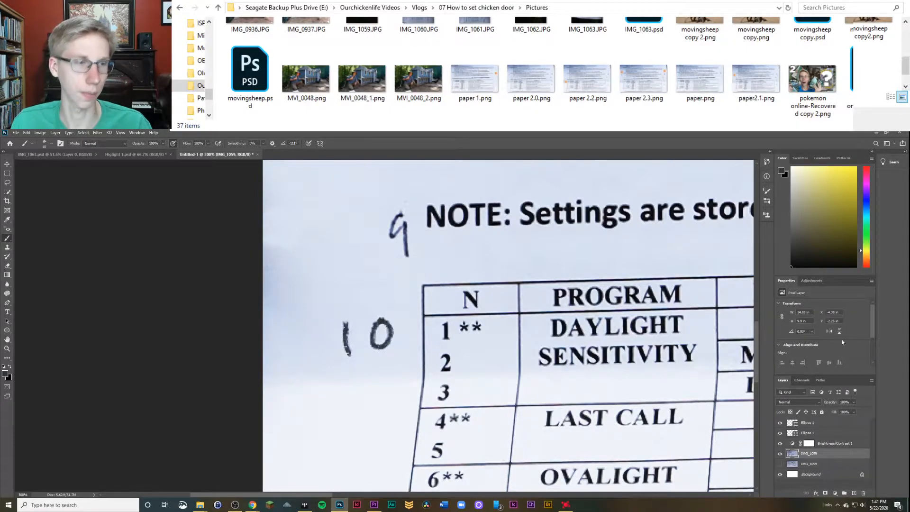
{"action": "key", "text": "ctrl+minus"}
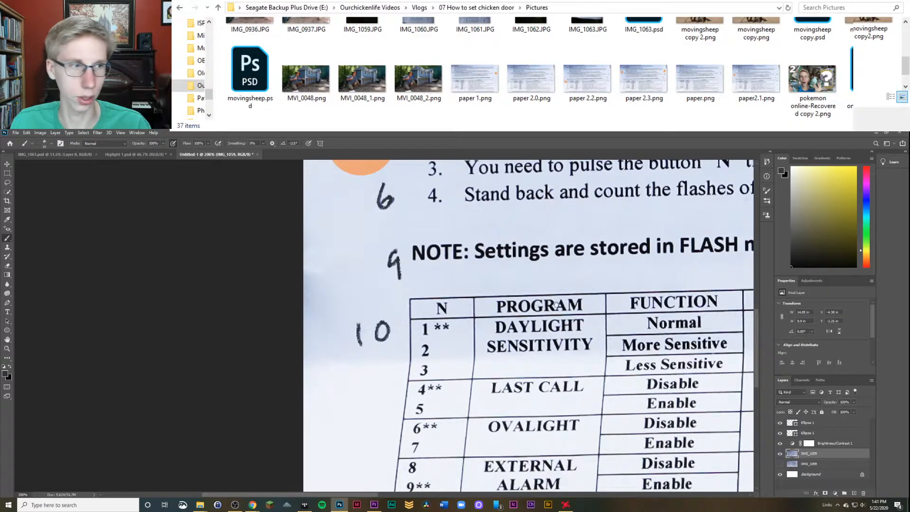
{"action": "scroll", "coordinate": [557, 304], "scroll_direction": "down", "scroll_amount": 3}
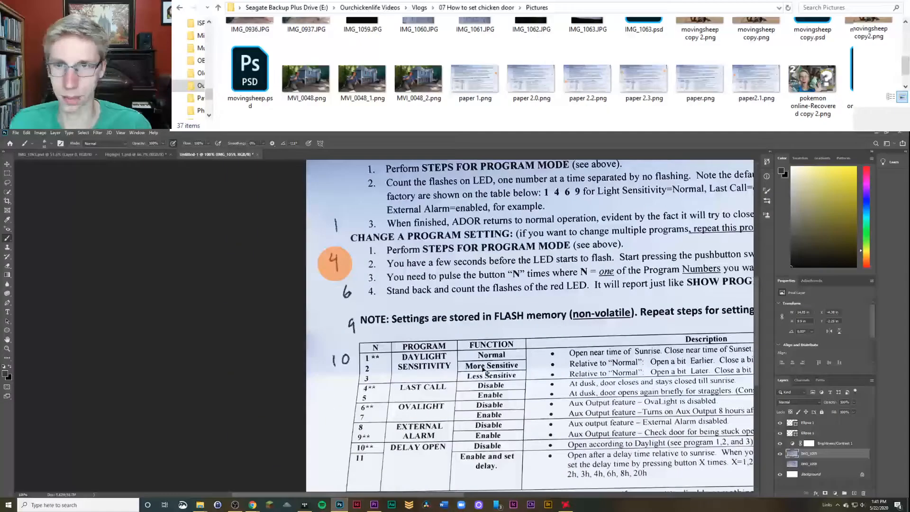
{"action": "scroll", "coordinate": [483, 369], "scroll_direction": "down", "scroll_amount": 2}
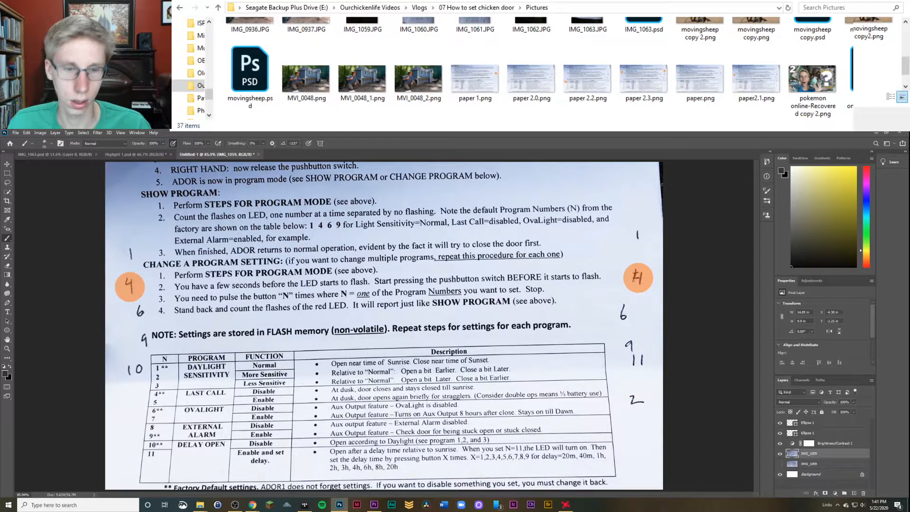
Step: Remove the stray stroke from the handwritten 4 in the right margin with the Clone Stamp, and deselect the photo layer
{"action": "scroll", "coordinate": [635, 283], "scroll_direction": "up", "scroll_amount": 6}
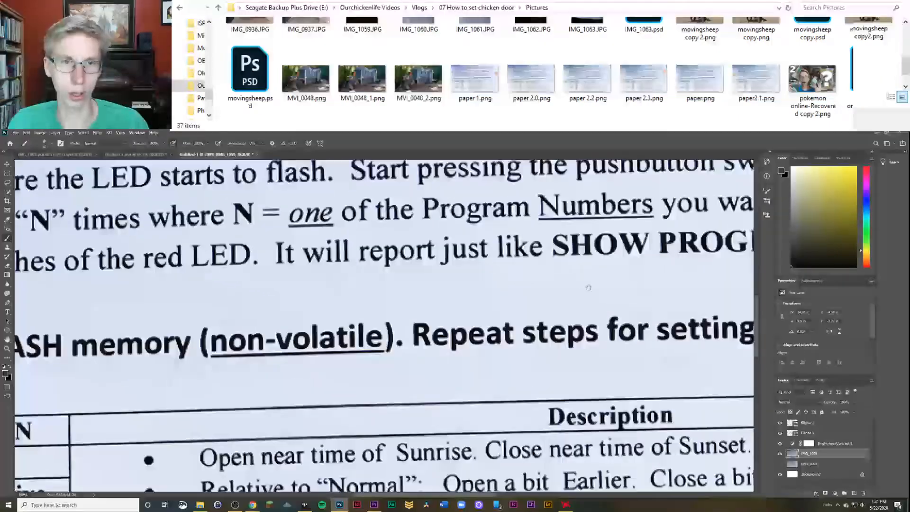
{"action": "scroll", "coordinate": [387, 354], "scroll_direction": "right", "scroll_amount": 5}
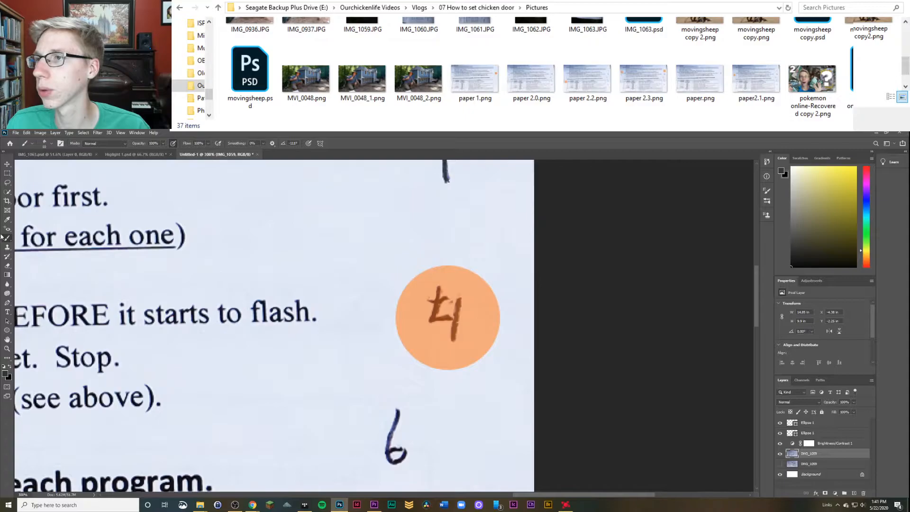
{"action": "left_click", "coordinate": [8, 248]}
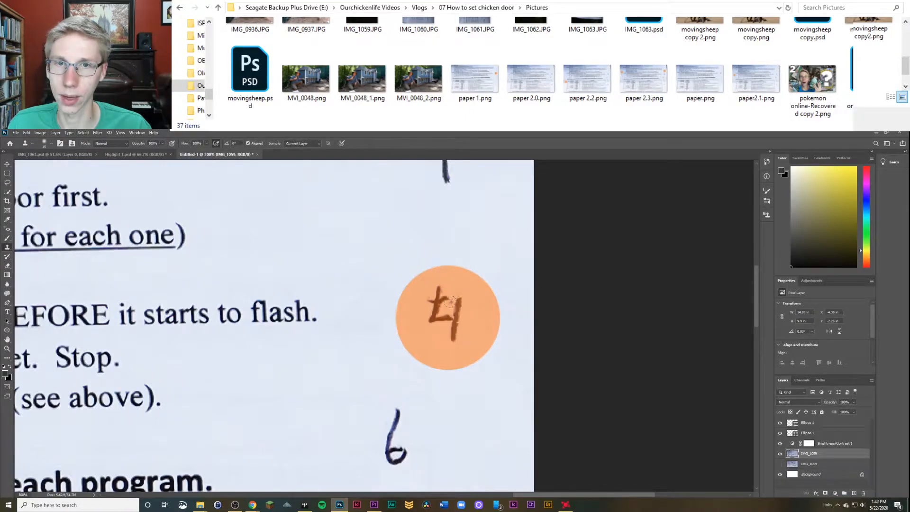
{"action": "left_click_drag", "start_coordinate": [451, 302], "coordinate": [437, 300]}
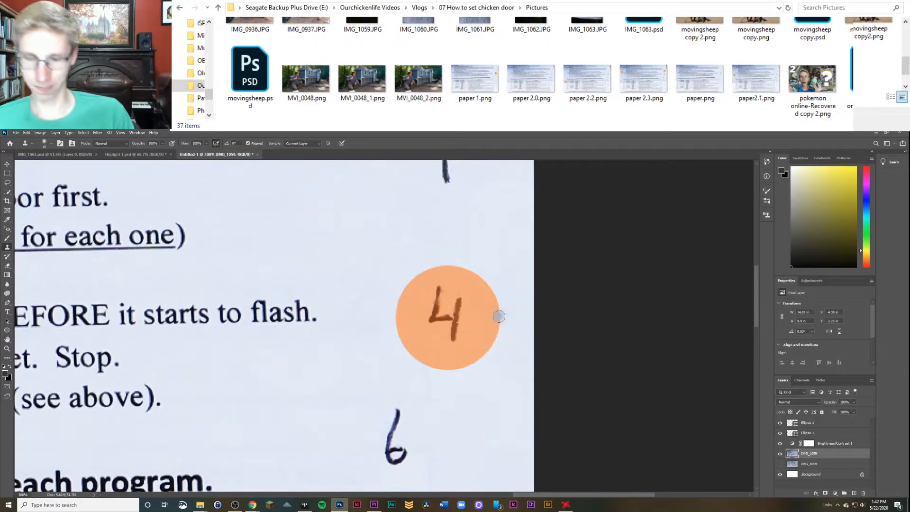
{"action": "key", "text": "v"}
{"action": "left_click", "coordinate": [569, 286]}
{"action": "key", "text": "ctrl+minus"}
{"action": "key", "text": "ctrl+minus"}
{"action": "key", "text": "ctrl+minus"}
{"action": "key", "text": "ctrl+minus"}
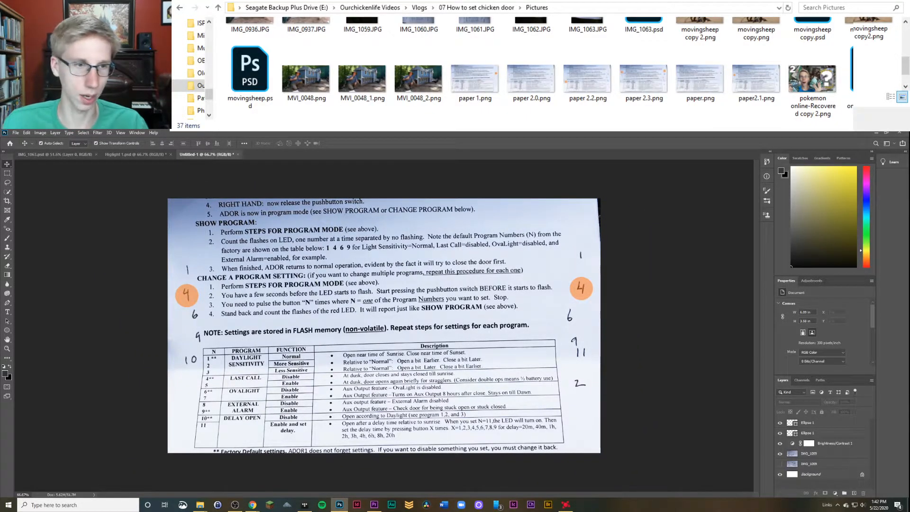
Step: Hide both orange circle layers and save the sheet as a PNG over paper 2.0.png, using the large file size option
{"action": "left_click", "coordinate": [780, 433]}
{"action": "left_click", "coordinate": [780, 422]}
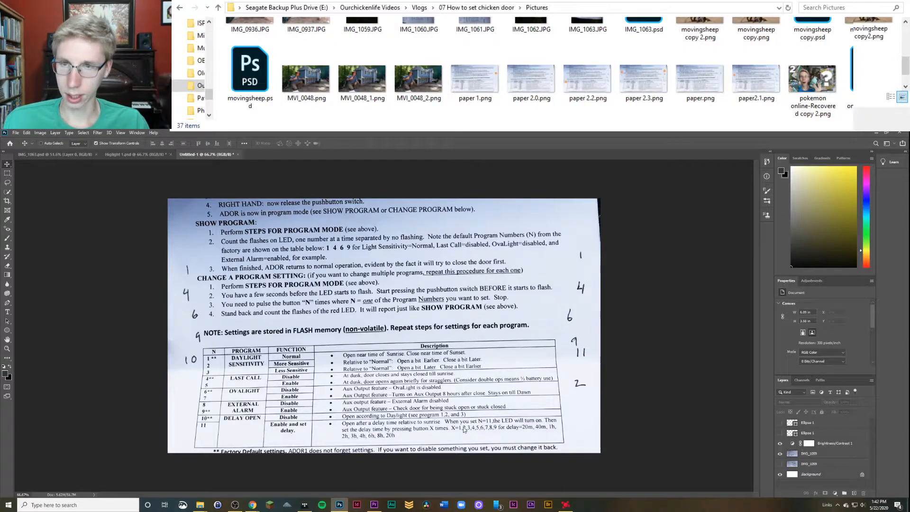
{"action": "key", "text": "ctrl+shift+s"}
{"action": "left_click", "coordinate": [227, 293]}
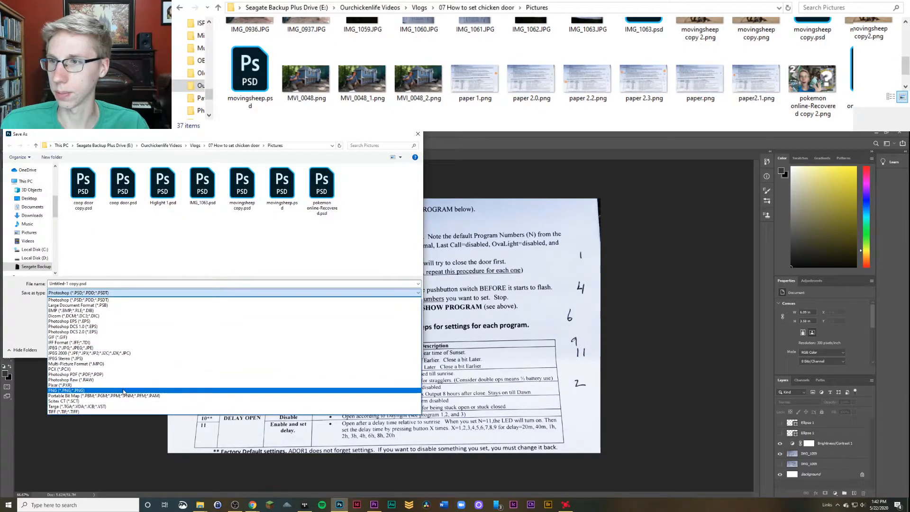
{"action": "left_click", "coordinate": [124, 390]}
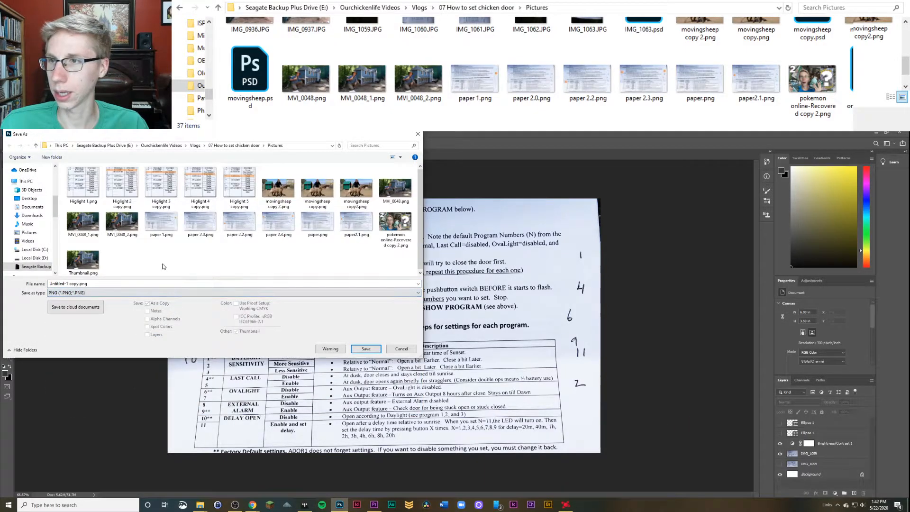
{"action": "left_click", "coordinate": [200, 224]}
{"action": "left_click", "coordinate": [369, 349]}
{"action": "left_click", "coordinate": [471, 316]}
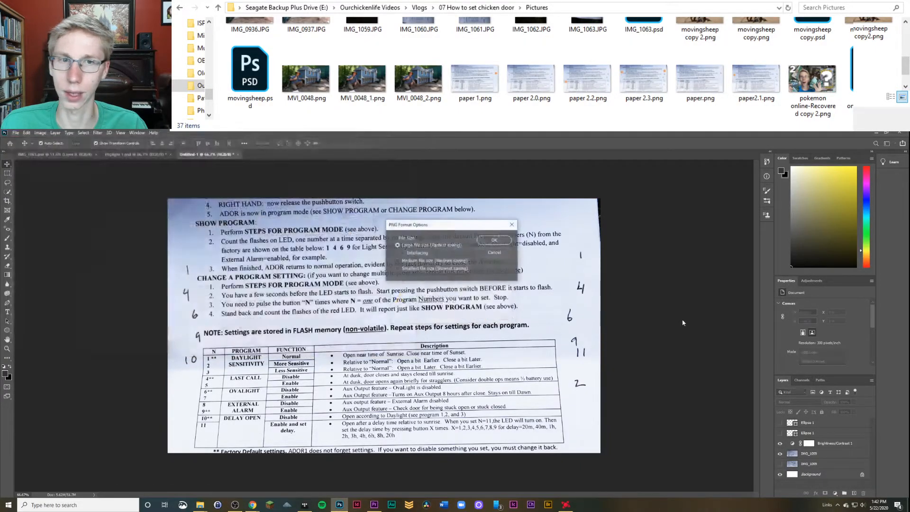
{"action": "left_click", "coordinate": [494, 241]}
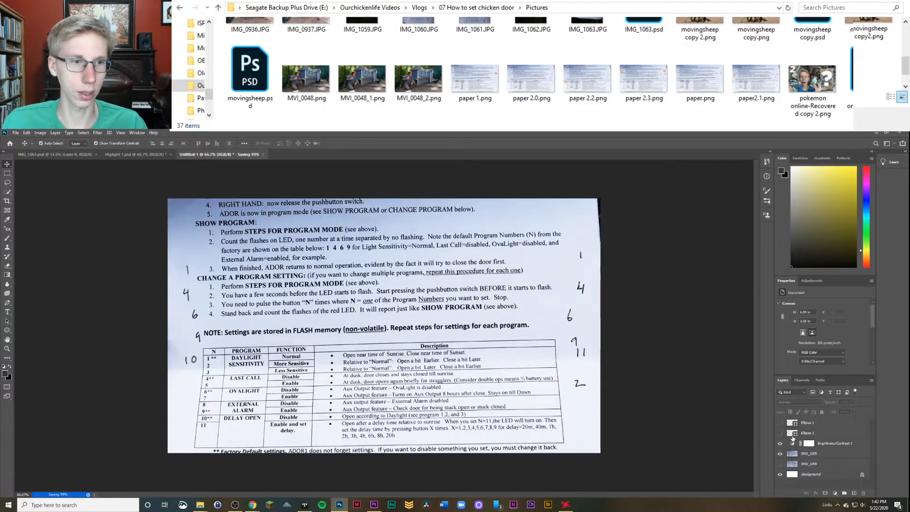
Step: Show the left-margin orange circle again and shift it slightly upward over the handwritten 4
{"action": "left_click", "coordinate": [781, 433]}
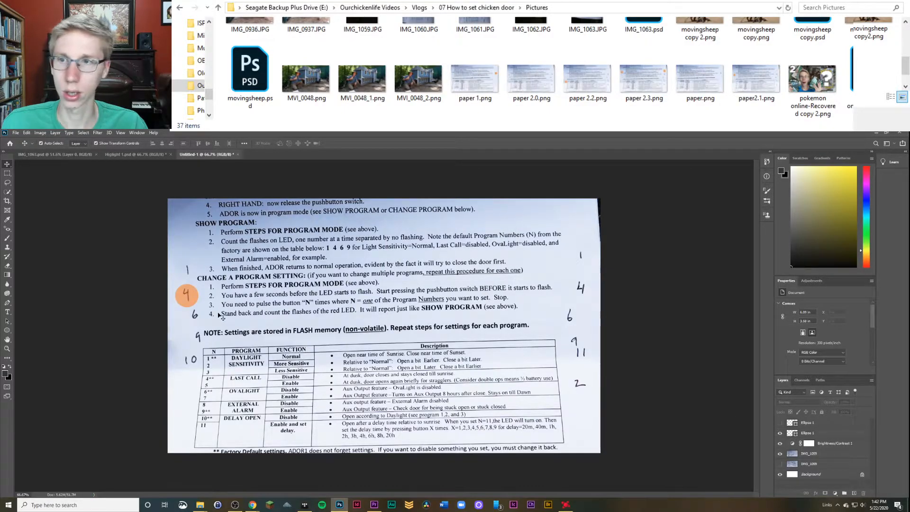
{"action": "mouse_move", "coordinate": [188, 299]}
{"action": "left_mouse_down"}
{"action": "mouse_move", "coordinate": [190, 271]}
{"action": "mouse_move", "coordinate": [187, 298]}
{"action": "left_mouse_up"}
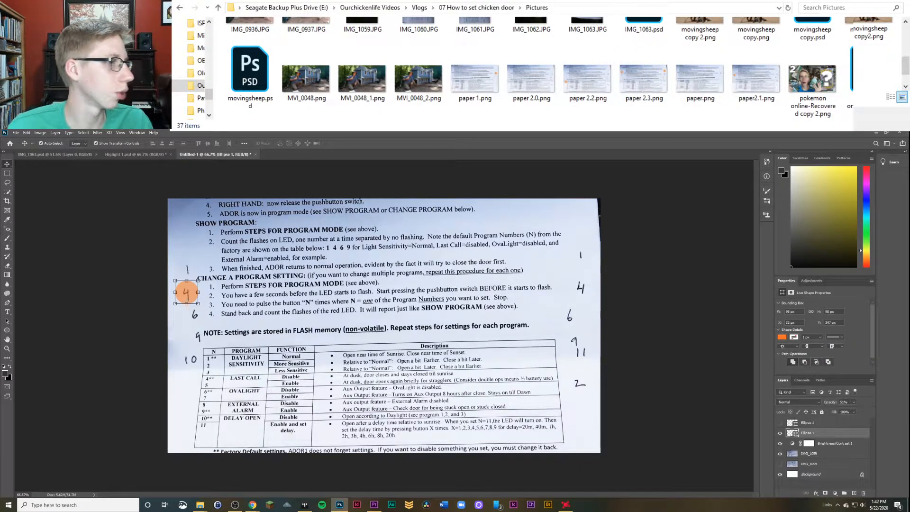
{"action": "left_click", "coordinate": [597, 303]}
Step: Save the sheet with the highlighted left-margin 4 as a PNG, replacing paper2.1.png in the Pictures folder
{"action": "key", "text": "ctrl+alt+s"}
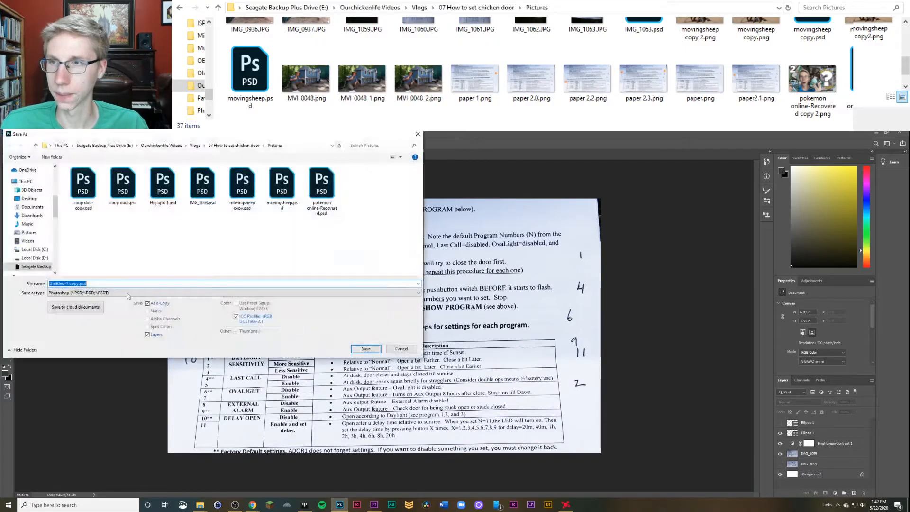
{"action": "left_click", "coordinate": [145, 293]}
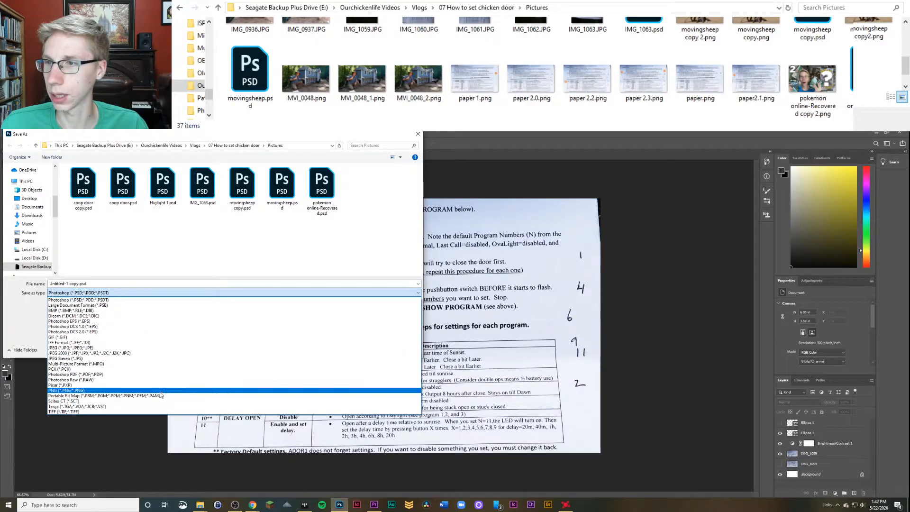
{"action": "left_click", "coordinate": [373, 383]}
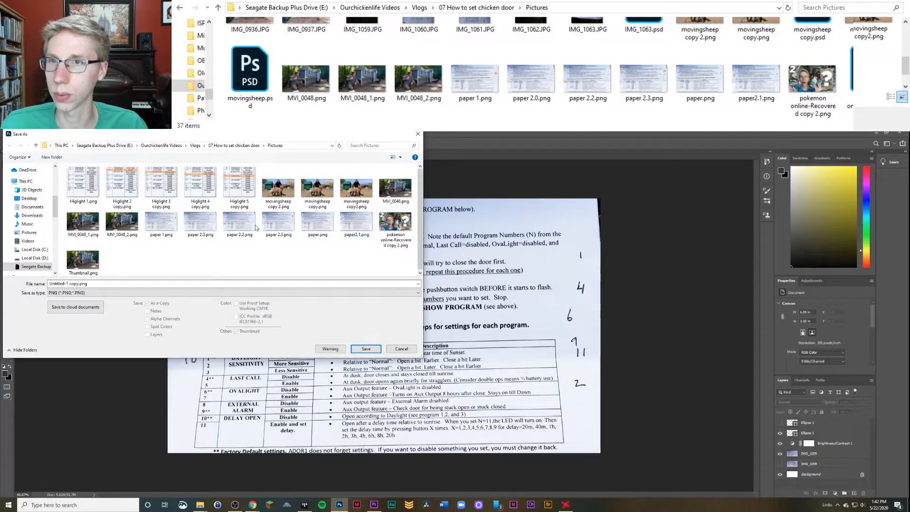
{"action": "left_click", "coordinate": [241, 227]}
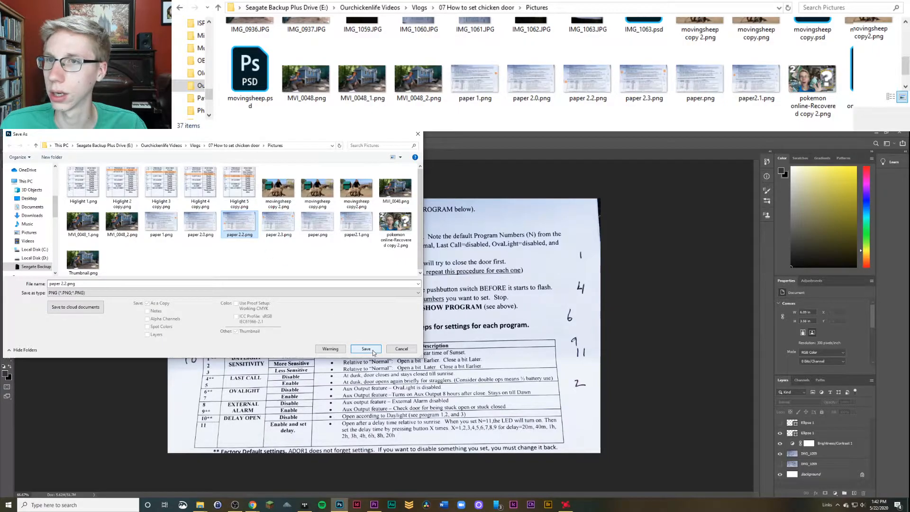
{"action": "left_click_drag", "start_coordinate": [315, 136], "coordinate": [556, 272]}
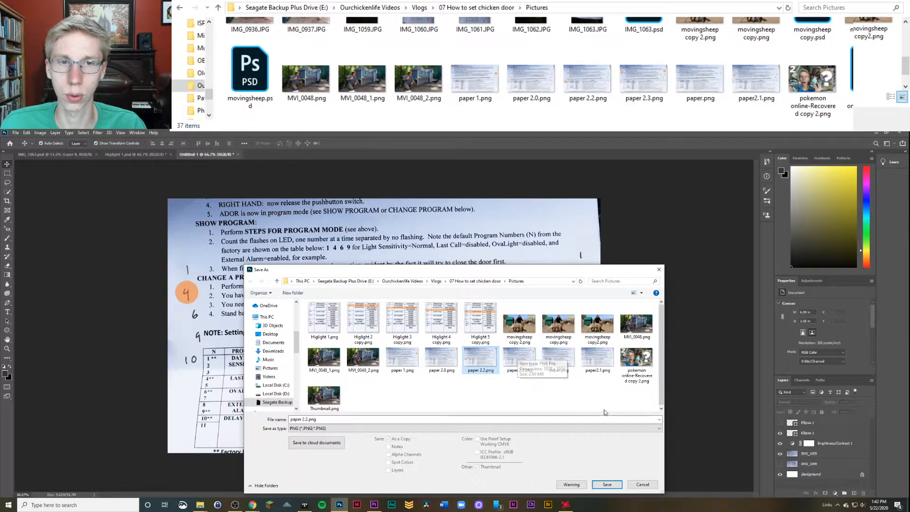
{"action": "left_click", "coordinate": [601, 359]}
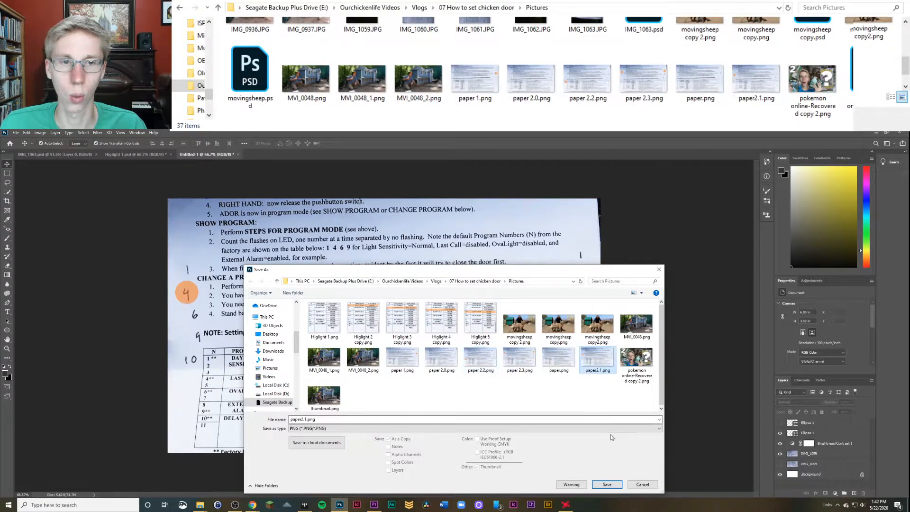
{"action": "left_click", "coordinate": [611, 486]}
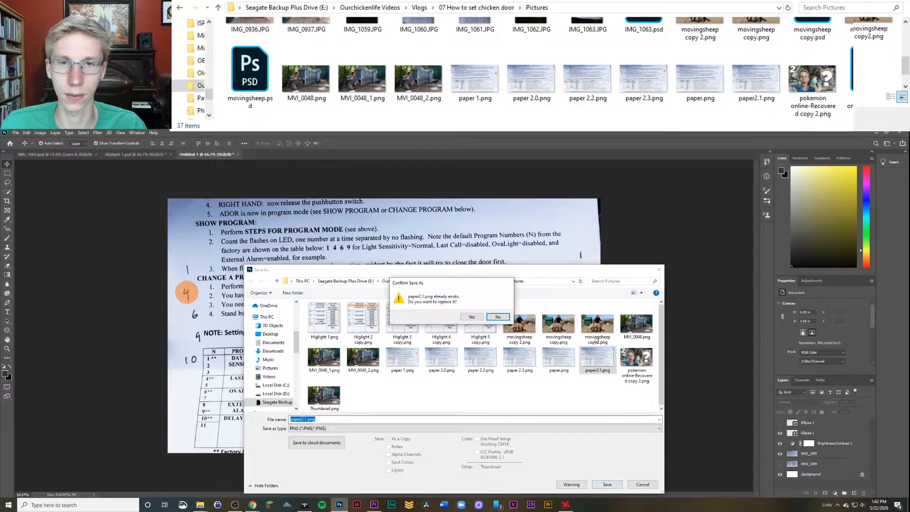
{"action": "left_click", "coordinate": [473, 317]}
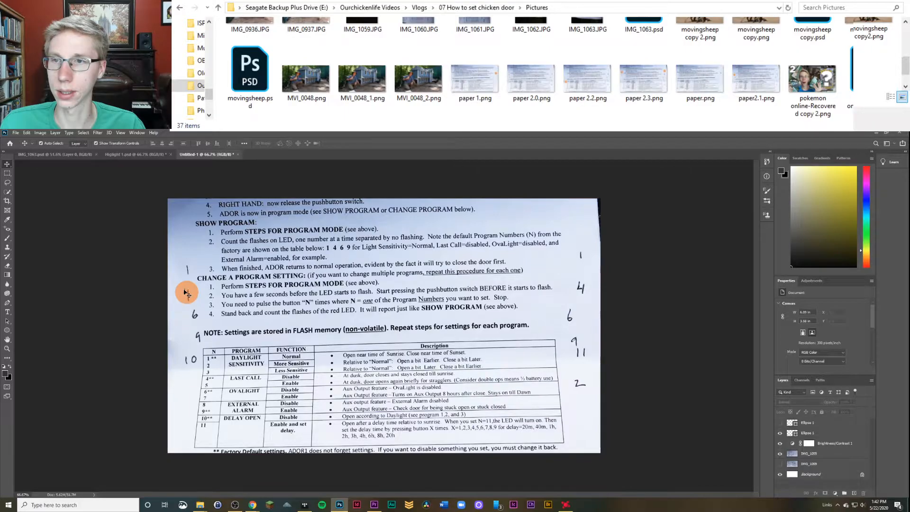
Step: Move the orange circle onto the left-margin 10 and save the sheet as a PNG over paper 2.2.png
{"action": "left_click_drag", "start_coordinate": [185, 292], "coordinate": [190, 361]}
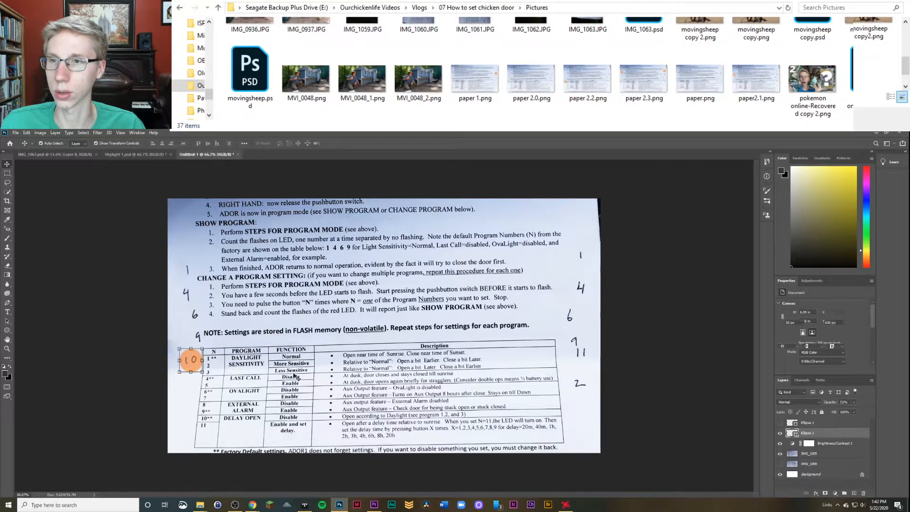
{"action": "key", "text": "ctrl+shift+s"}
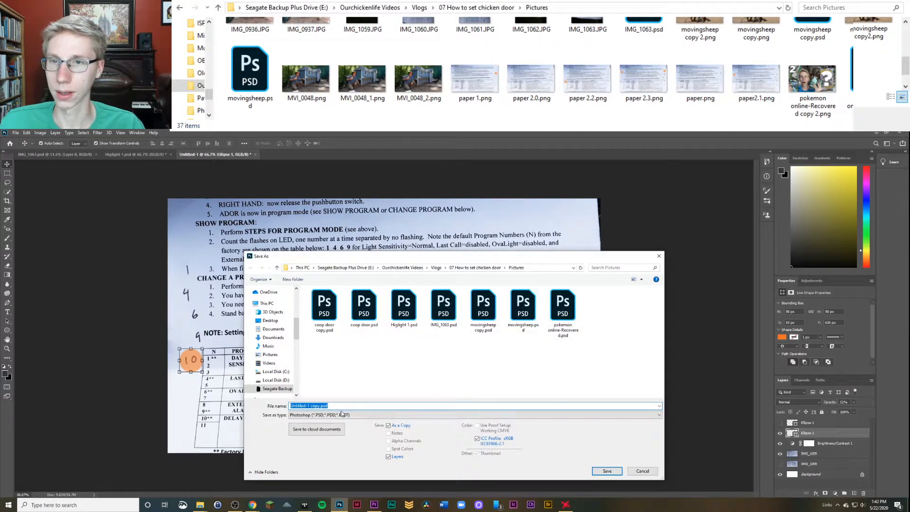
{"action": "left_click", "coordinate": [342, 415]}
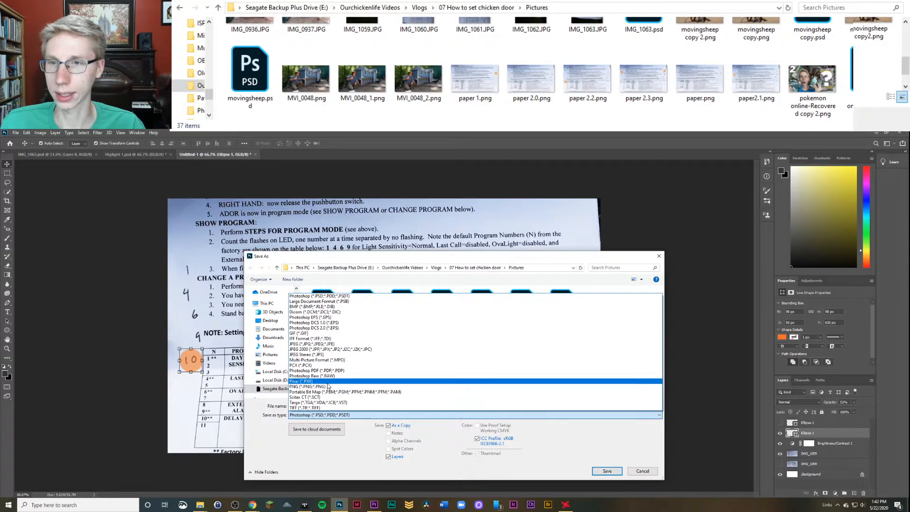
{"action": "left_click", "coordinate": [327, 386]}
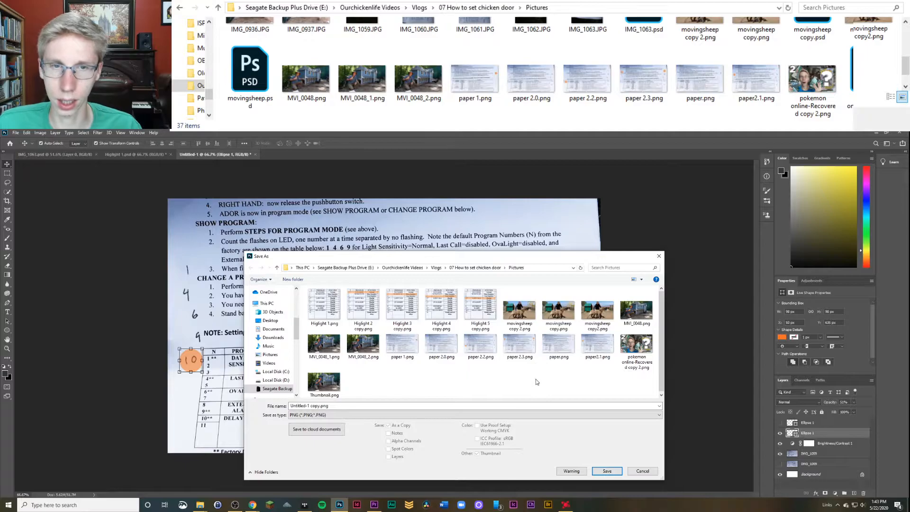
{"action": "left_click", "coordinate": [479, 353]}
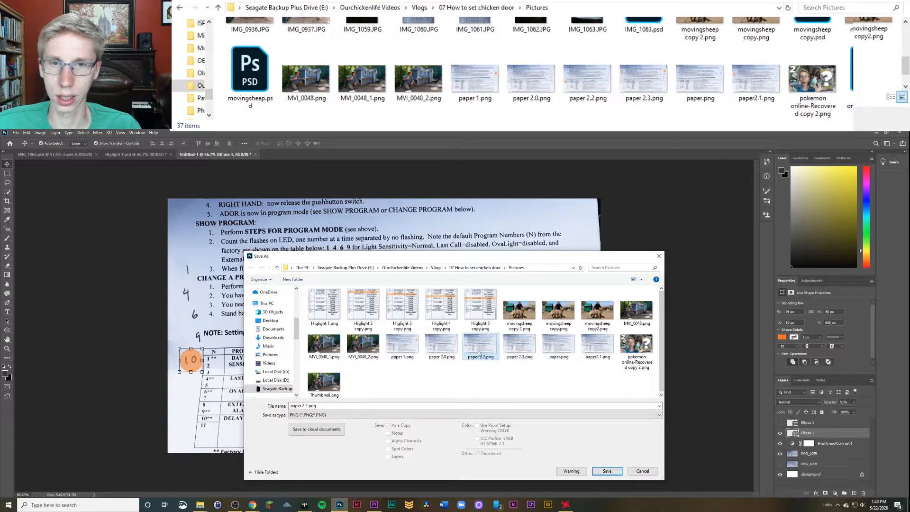
{"action": "left_click", "coordinate": [607, 470]}
{"action": "left_click", "coordinate": [477, 319]}
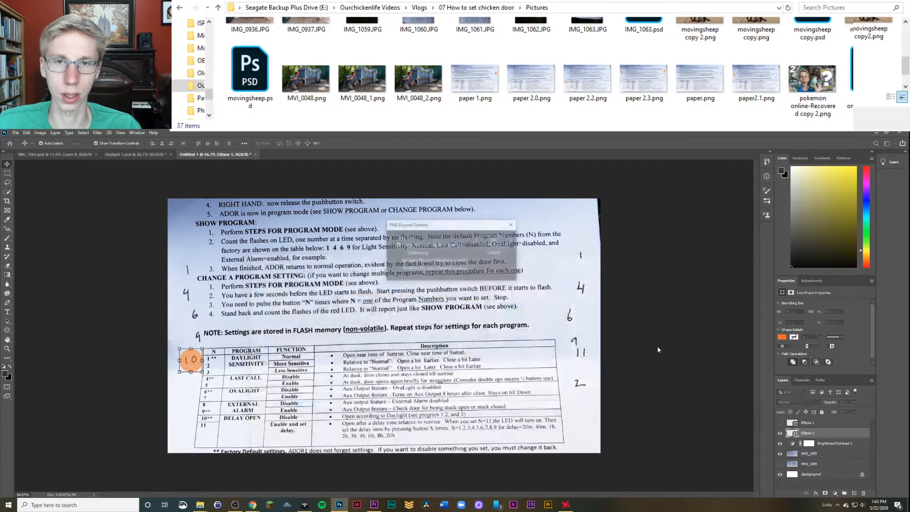
{"action": "left_click", "coordinate": [495, 242]}
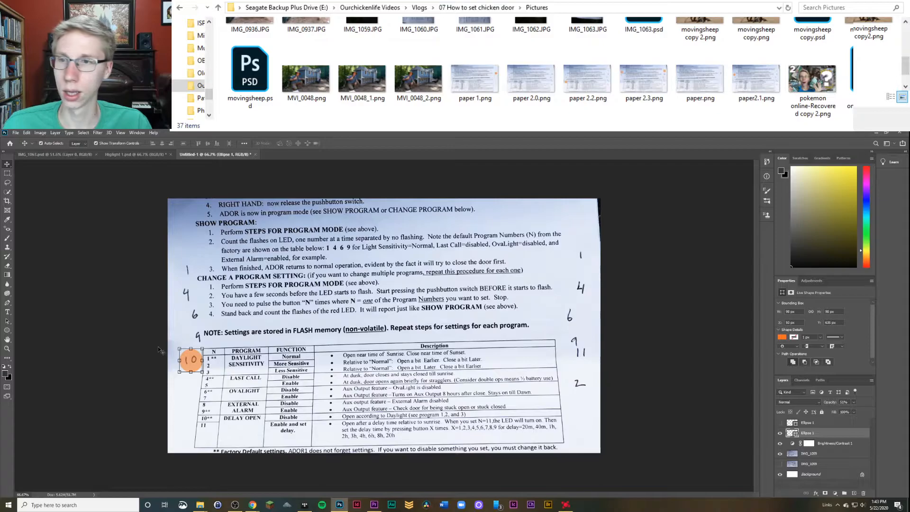
Step: Move the orange circle from the left-margin 10 onto the 1, and show the second circle, placing it over the right-margin 1
{"action": "left_click_drag", "start_coordinate": [197, 363], "coordinate": [193, 269]}
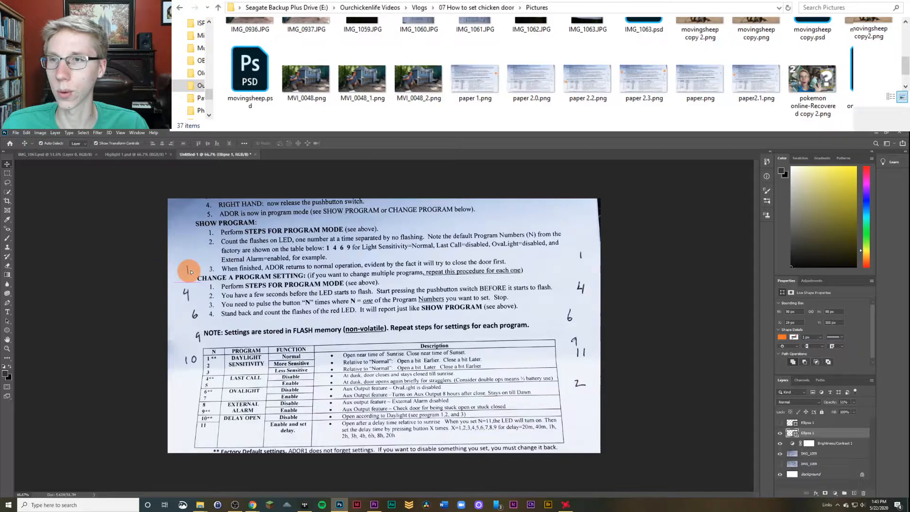
{"action": "left_click", "coordinate": [780, 423]}
{"action": "left_click_drag", "start_coordinate": [582, 297], "coordinate": [582, 263]}
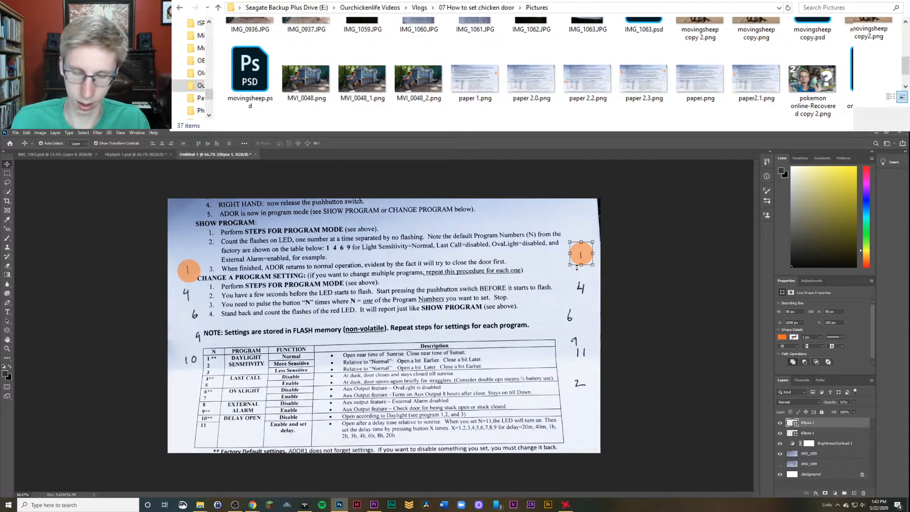
{"action": "key", "text": "ctrl"}
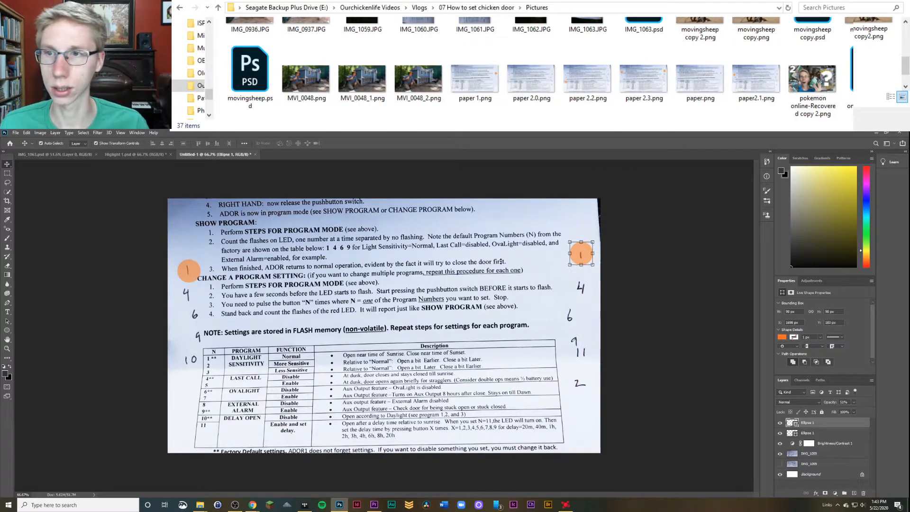
Step: Nudge both orange circles slightly so each one is centred on its handwritten 1, and deselect them
{"action": "left_click_drag", "start_coordinate": [187, 270], "coordinate": [186, 270]}
{"action": "key", "text": "Left"}
{"action": "key", "text": "Left"}
{"action": "key", "text": "Left"}
{"action": "key", "text": "Left"}
{"action": "key", "text": "Left"}
{"action": "key", "text": "Left"}
{"action": "key", "text": "Up"}
{"action": "key", "text": "Up"}
{"action": "key", "text": "Up"}
{"action": "key", "text": "Up"}
{"action": "key", "text": "Up"}
{"action": "key", "text": "Up"}
{"action": "key", "text": "Up"}
{"action": "key", "text": "Up"}
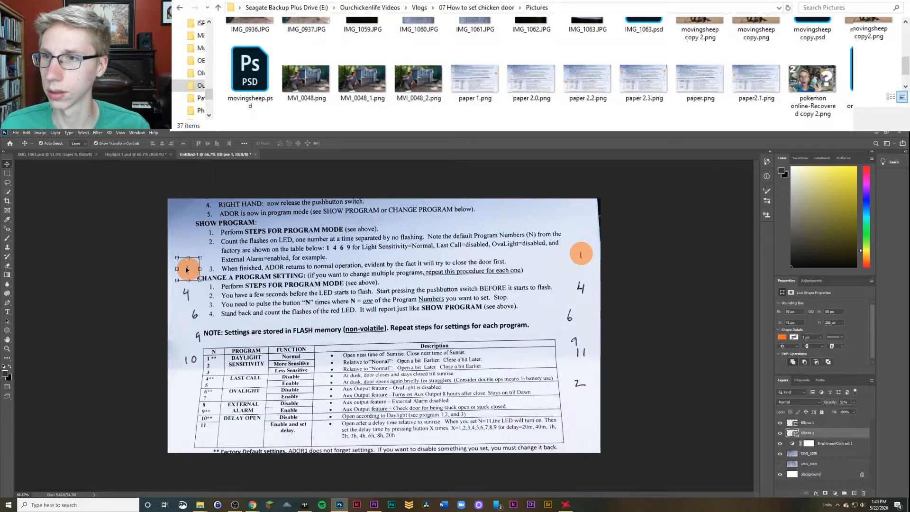
{"action": "key", "text": "Right"}
{"action": "key", "text": "Right"}
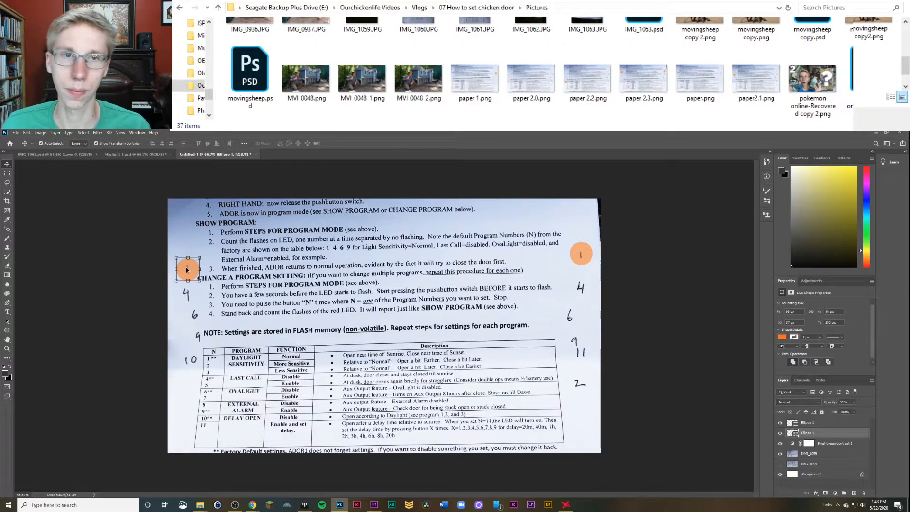
{"action": "left_click", "coordinate": [584, 259]}
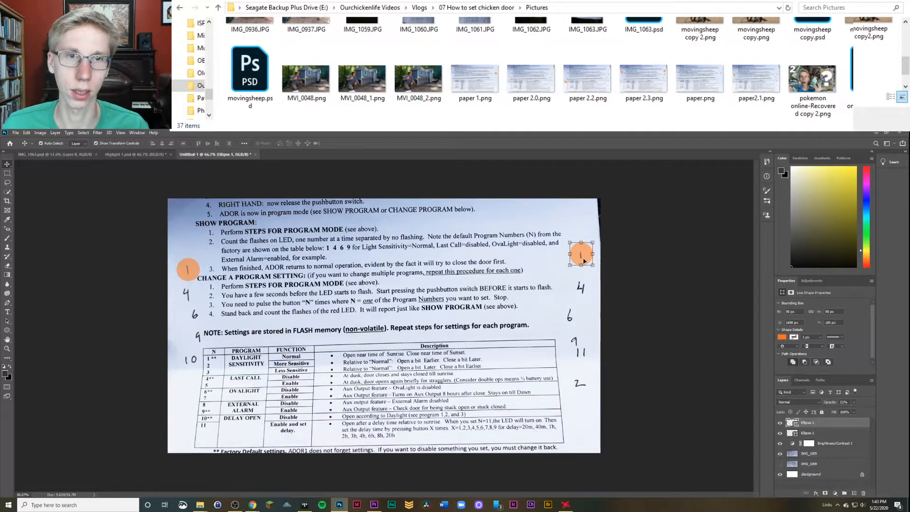
{"action": "key", "text": "Down"}
{"action": "key", "text": "Down"}
{"action": "left_click", "coordinate": [651, 269]}
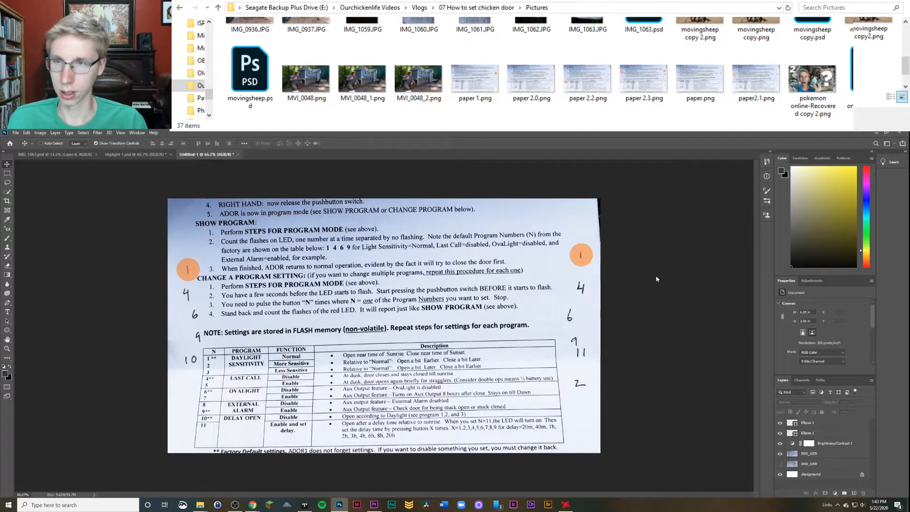
Step: Save the sheet with both 1s highlighted as a PNG, replacing paper 2.3.png, using the large file size option
{"action": "key", "text": "ctrl+alt+s"}
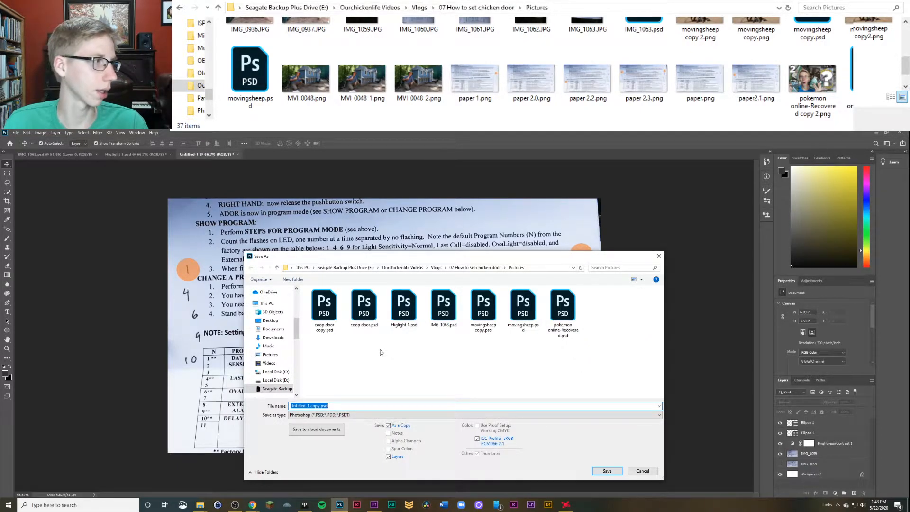
{"action": "left_click", "coordinate": [351, 415]}
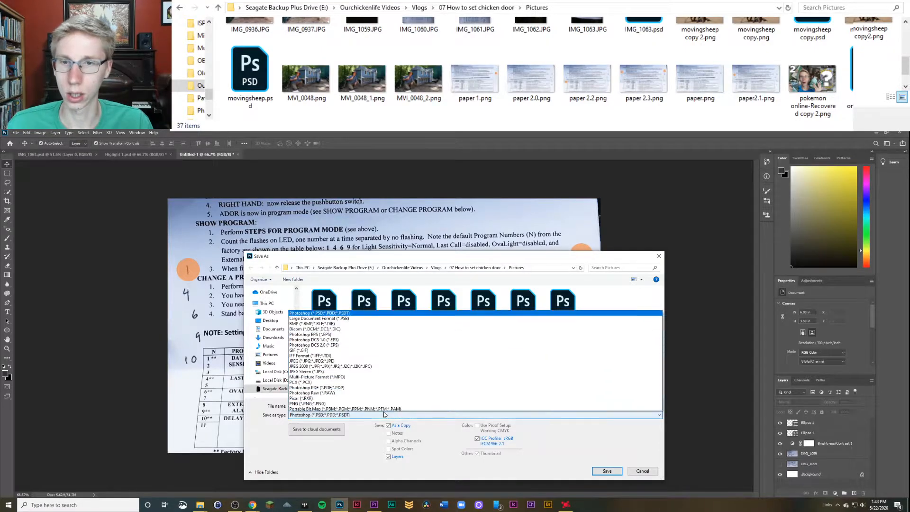
{"action": "left_click", "coordinate": [356, 387]}
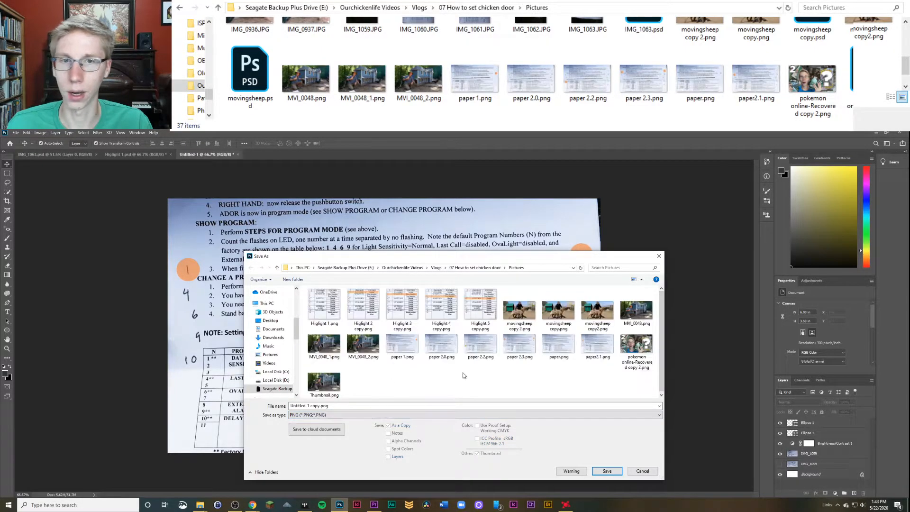
{"action": "left_click", "coordinate": [519, 346]}
{"action": "left_click", "coordinate": [607, 471]}
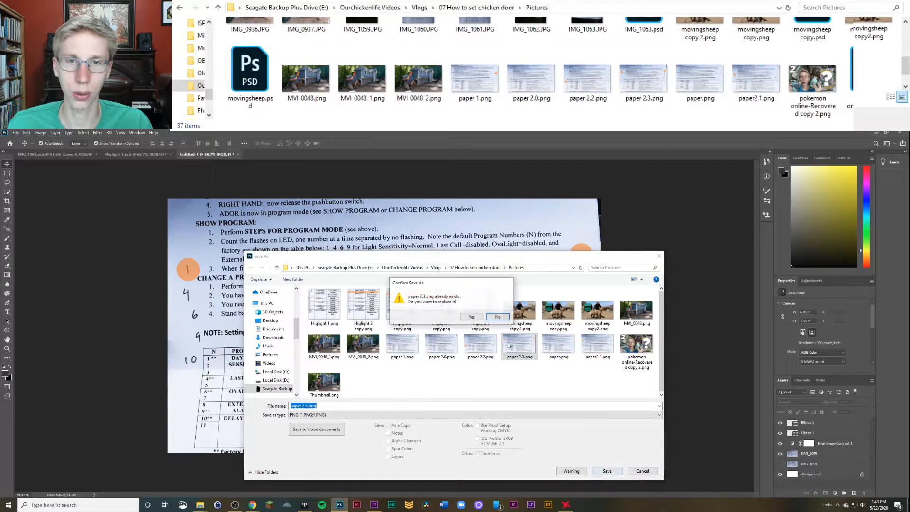
{"action": "left_click", "coordinate": [473, 317]}
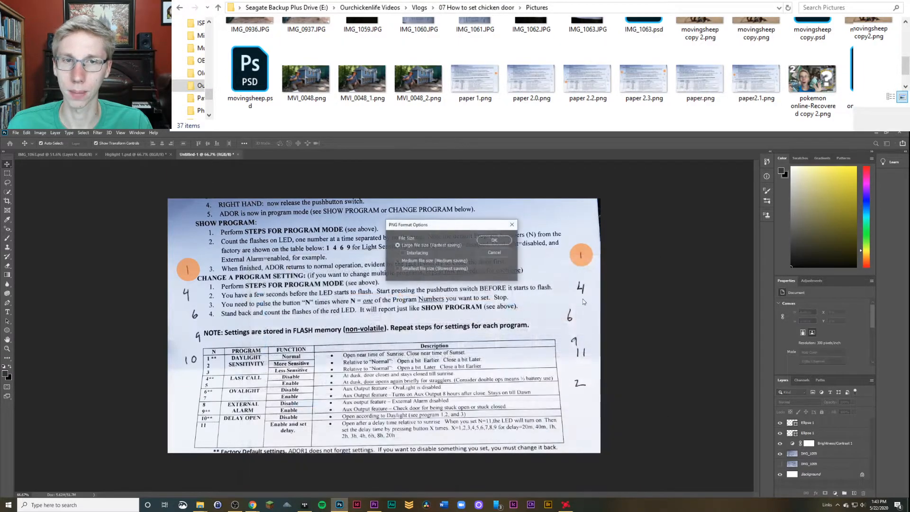
{"action": "left_click", "coordinate": [494, 240]}
Step: Move both orange circles down onto the handwritten 4s in the left and right margins
{"action": "left_click_drag", "start_coordinate": [194, 274], "coordinate": [192, 298]}
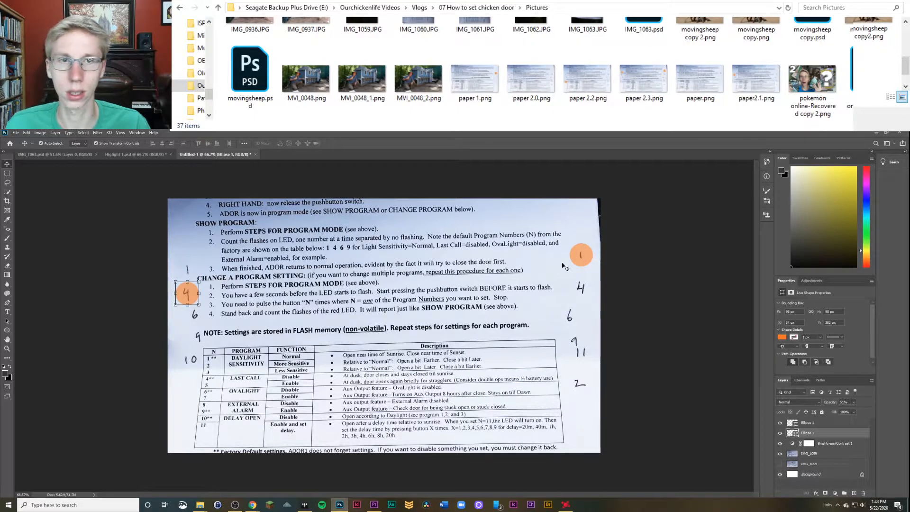
{"action": "left_click_drag", "start_coordinate": [586, 258], "coordinate": [587, 291]}
{"action": "left_click", "coordinate": [626, 296]}
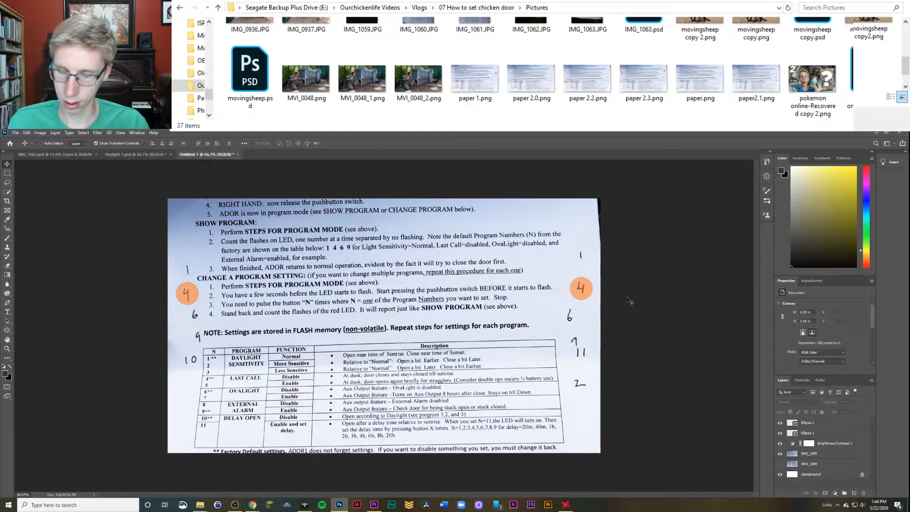
Step: Save the sheet with both 4s highlighted as a new PNG named paper 2.4.png in the Pictures folder
{"action": "key", "text": "ctrl+alt+s"}
{"action": "left_click", "coordinate": [318, 416]}
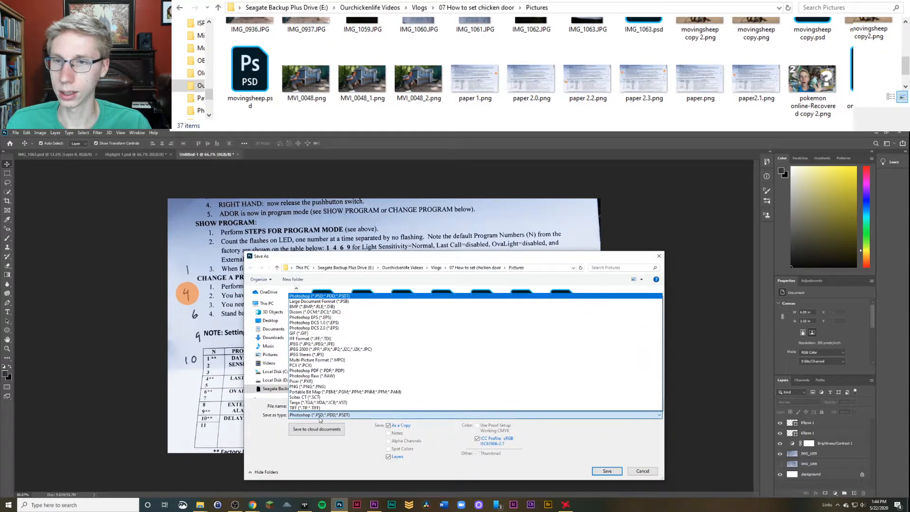
{"action": "left_click", "coordinate": [406, 395]}
{"action": "left_click", "coordinate": [481, 346]}
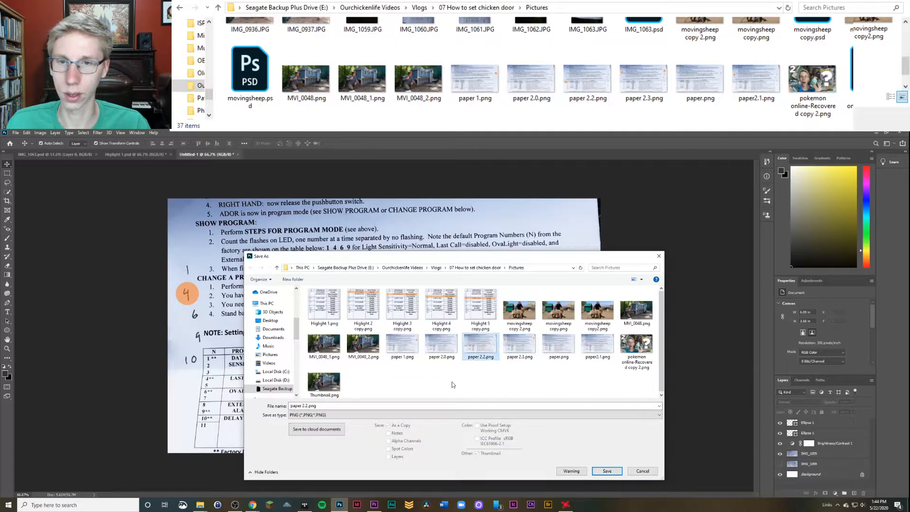
{"action": "left_click", "coordinate": [342, 407]}
{"action": "type", "text": "paper 2."}
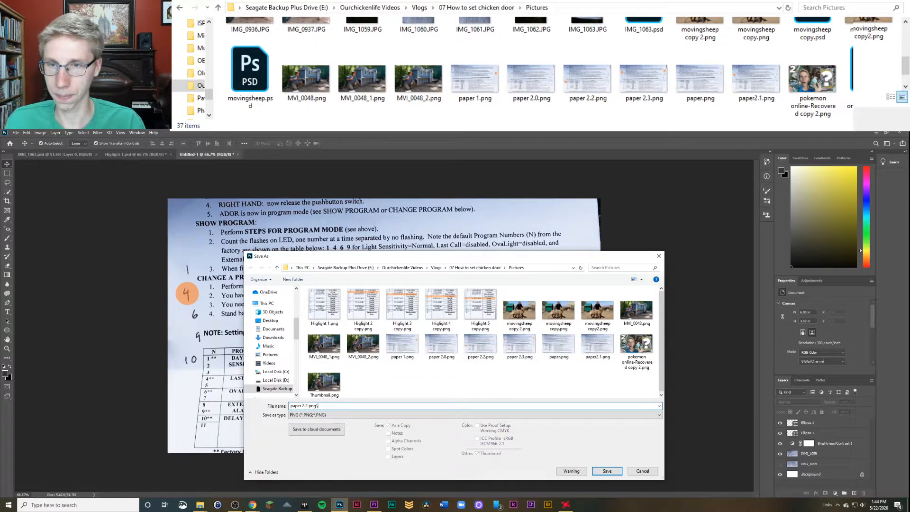
{"action": "key", "text": "Return"}
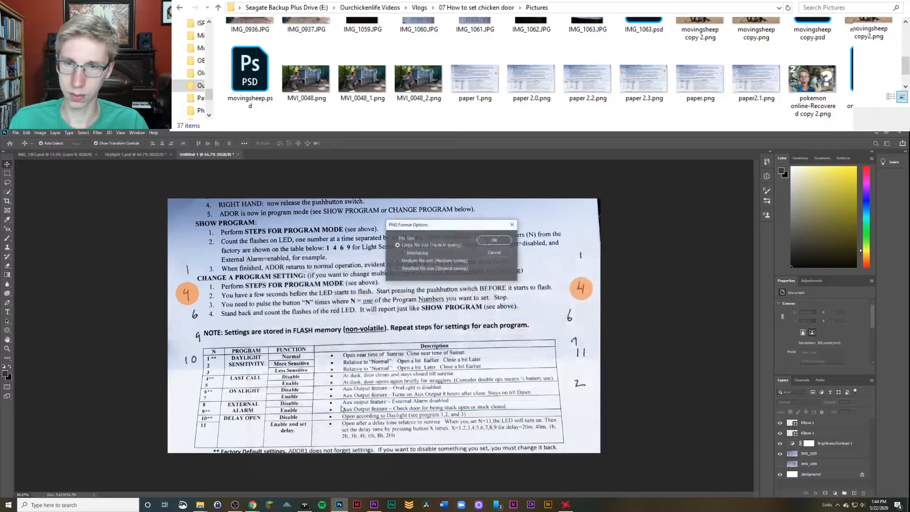
{"action": "key", "text": "Return"}
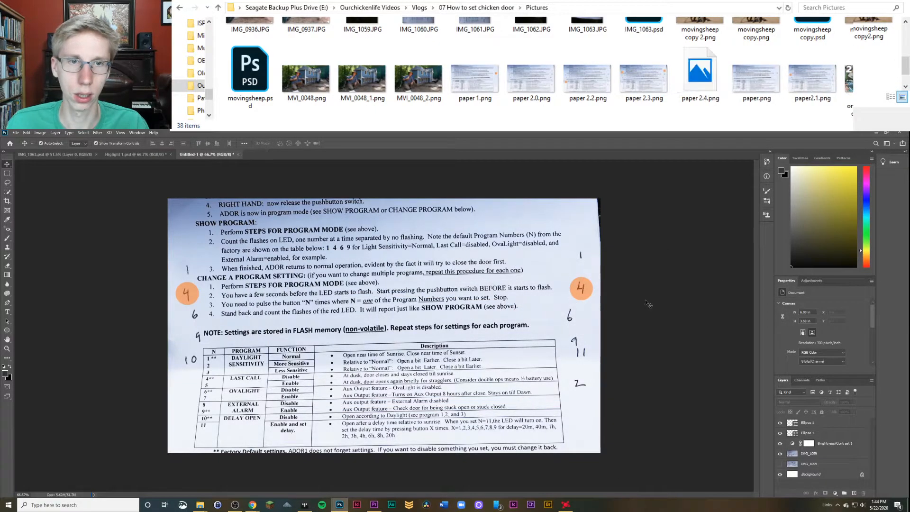
Step: Move both orange circles onto the handwritten 6s in the right and left margins
{"action": "left_click_drag", "start_coordinate": [578, 295], "coordinate": [567, 322]}
{"action": "left_click_drag", "start_coordinate": [189, 295], "coordinate": [195, 317]}
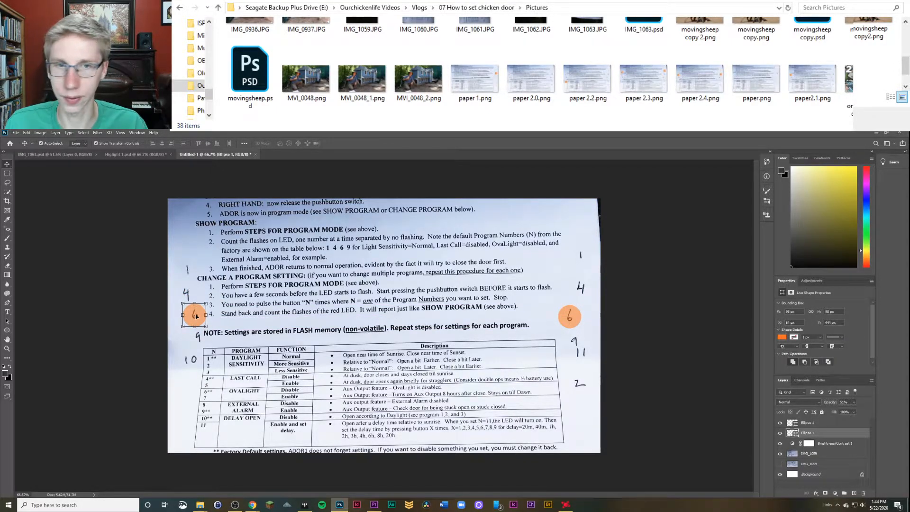
{"action": "left_click", "coordinate": [570, 313]}
{"action": "left_click", "coordinate": [632, 302]}
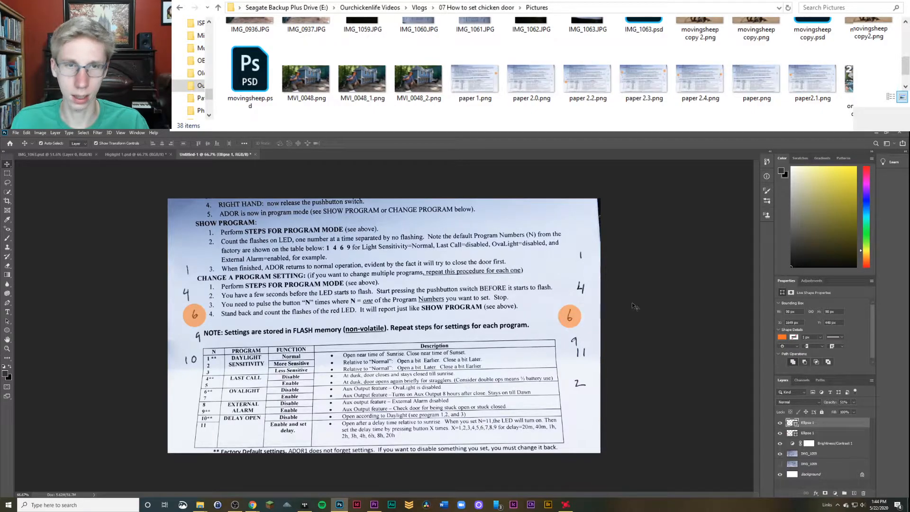
Step: Save the sheet with both 6s highlighted as a new PNG named paper 2.5.png, using the large file size option
{"action": "key", "text": "ctrl+alt+s"}
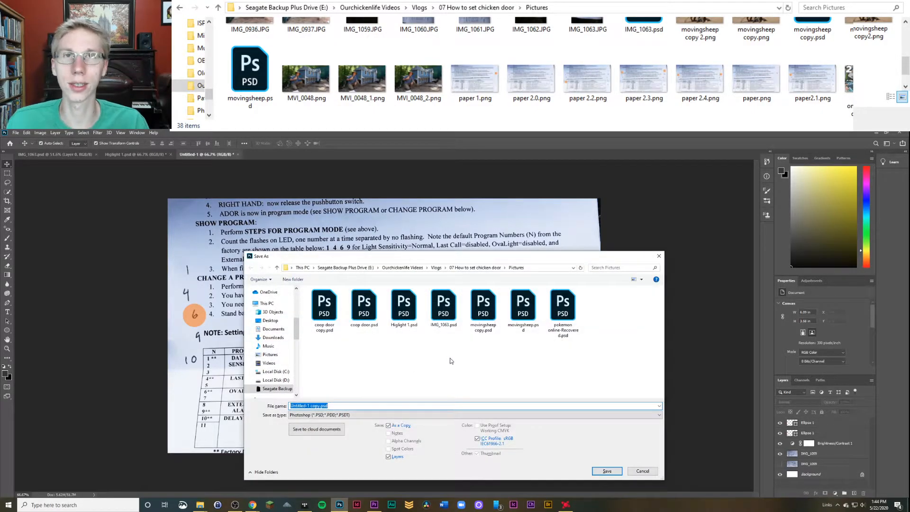
{"action": "left_click", "coordinate": [355, 415]}
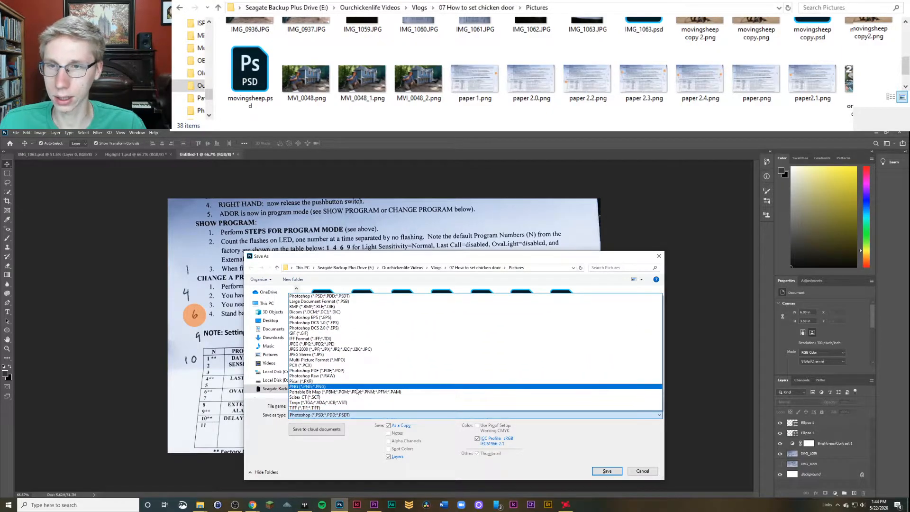
{"action": "left_click", "coordinate": [357, 395]}
{"action": "left_click", "coordinate": [483, 346]}
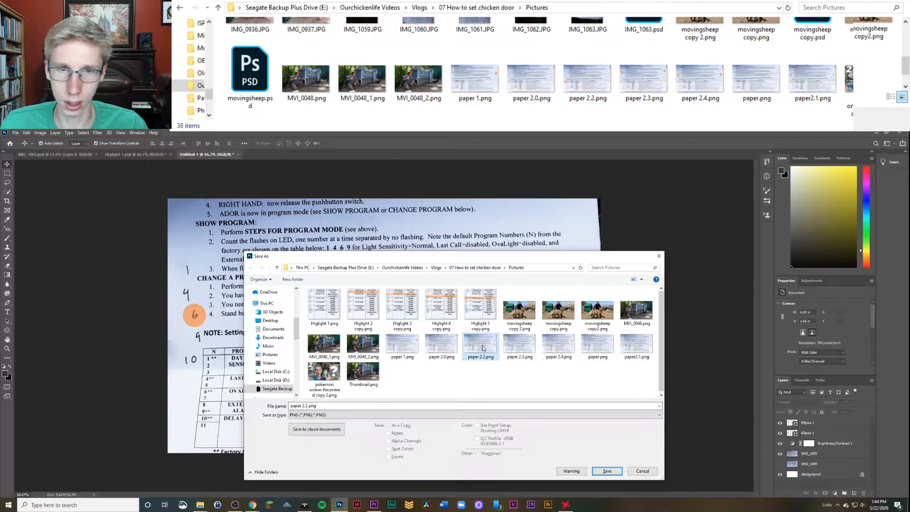
{"action": "left_click", "coordinate": [347, 406]}
{"action": "left_click", "coordinate": [349, 405]}
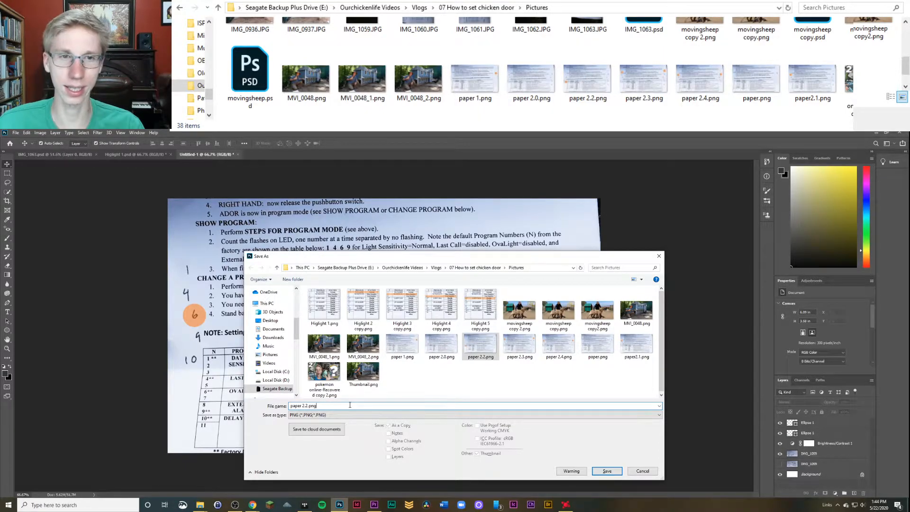
{"action": "key", "text": "BackSpace"}
{"action": "key", "text": "BackSpace"}
{"action": "key", "text": "BackSpace"}
{"action": "key", "text": "BackSpace"}
{"action": "key", "text": "BackSpace"}
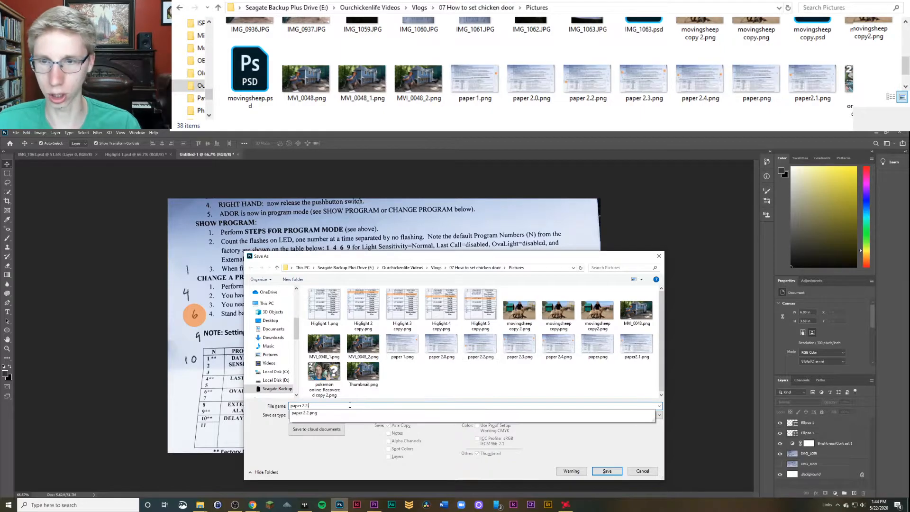
{"action": "type", "text": "5"}
{"action": "key", "text": "Return"}
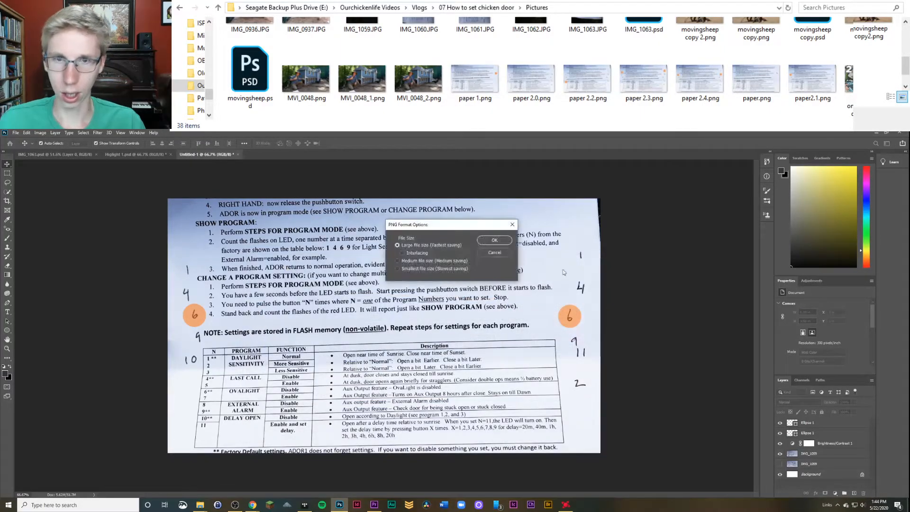
{"action": "left_click", "coordinate": [494, 241]}
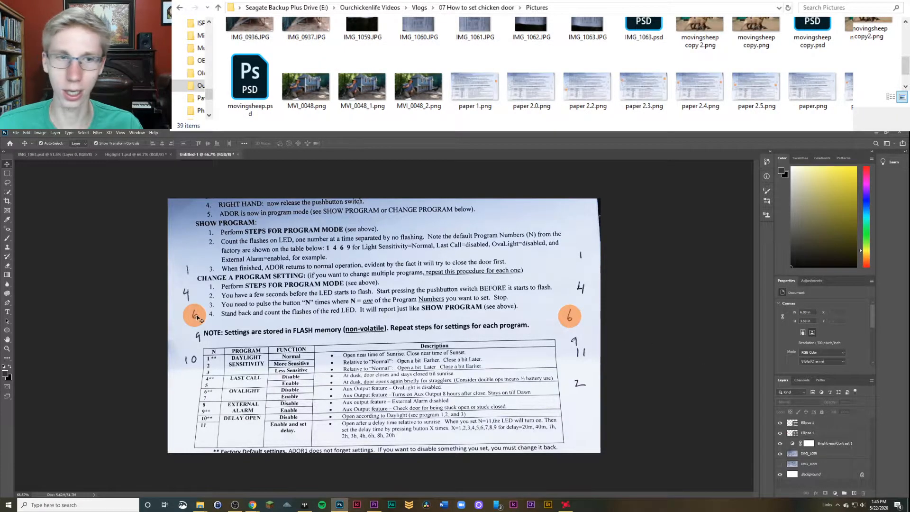
Step: Move both orange circles down onto the handwritten 9s in the left and right margins
{"action": "left_click_drag", "start_coordinate": [199, 318], "coordinate": [198, 339]}
{"action": "left_click_drag", "start_coordinate": [571, 324], "coordinate": [571, 350]}
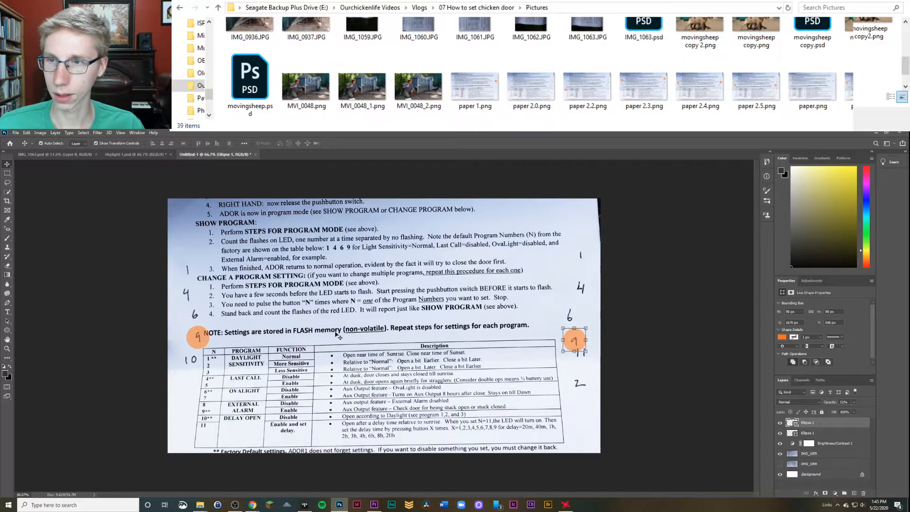
{"action": "left_click", "coordinate": [666, 321]}
Step: Save the sheet with both 9s highlighted as a new PNG named paper 2.6.png, using the large file size option
{"action": "key", "text": "ctrl+s"}
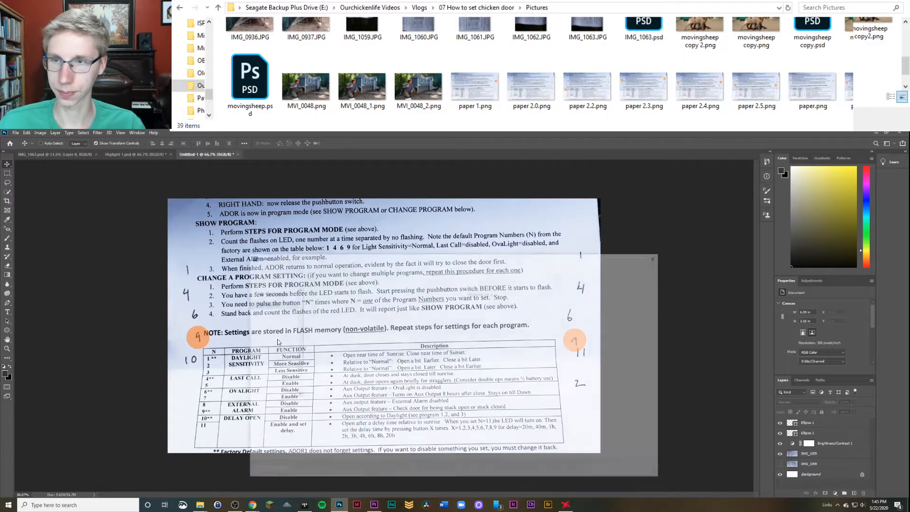
{"action": "left_click", "coordinate": [357, 416]}
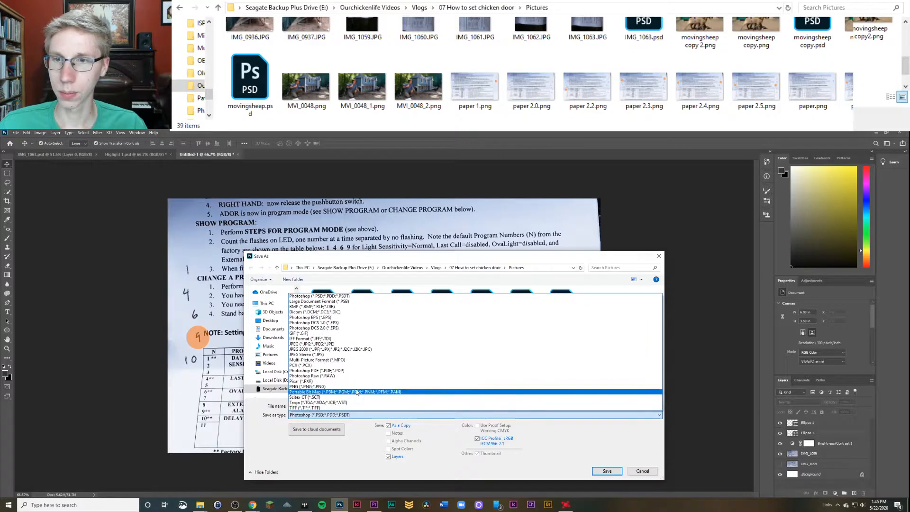
{"action": "left_click", "coordinate": [322, 387]}
{"action": "left_click", "coordinate": [482, 349]}
{"action": "left_click", "coordinate": [521, 347]}
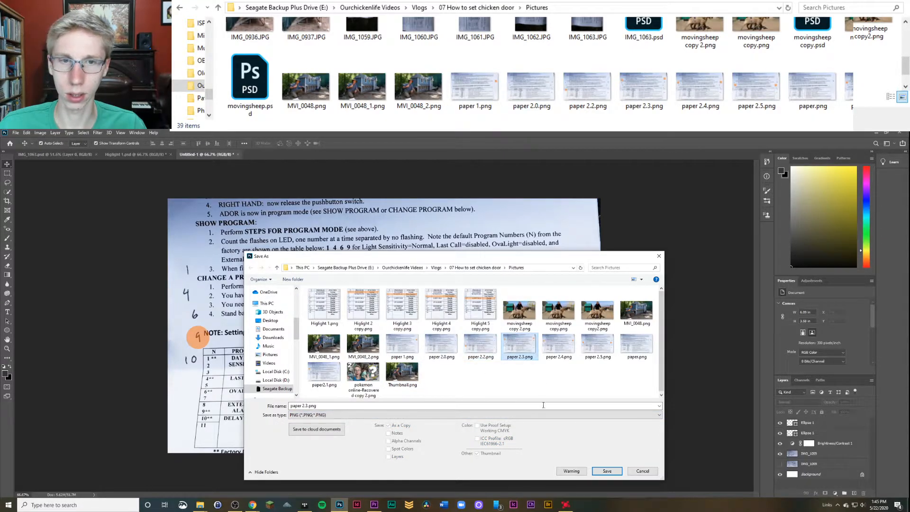
{"action": "left_click", "coordinate": [376, 405]}
{"action": "left_click", "coordinate": [377, 405]}
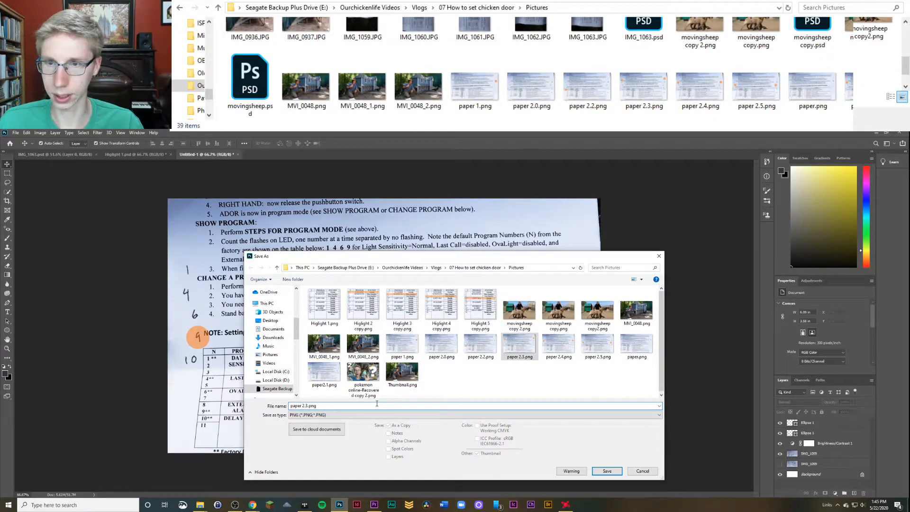
{"action": "key", "text": "BackSpace"}
{"action": "key", "text": "BackSpace"}
{"action": "key", "text": "BackSpace"}
{"action": "key", "text": "BackSpace"}
{"action": "key", "text": "BackSpace"}
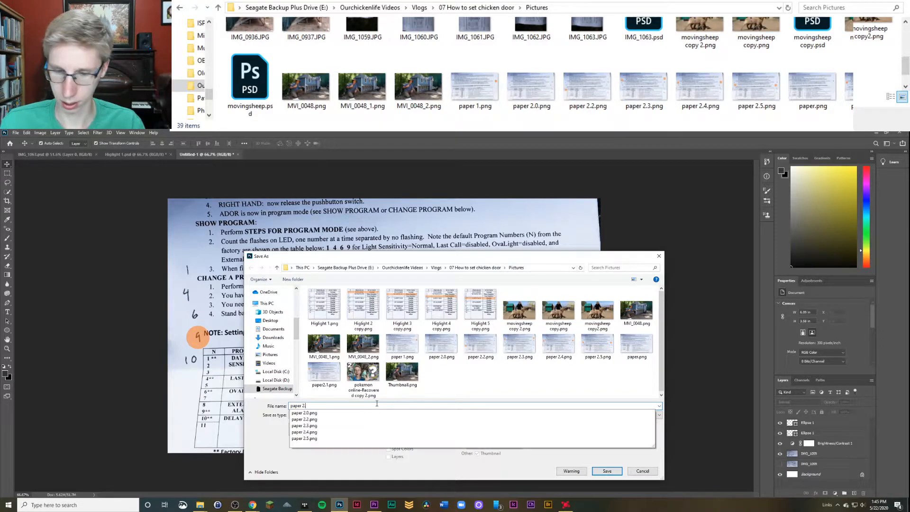
{"action": "key", "text": "Return"}
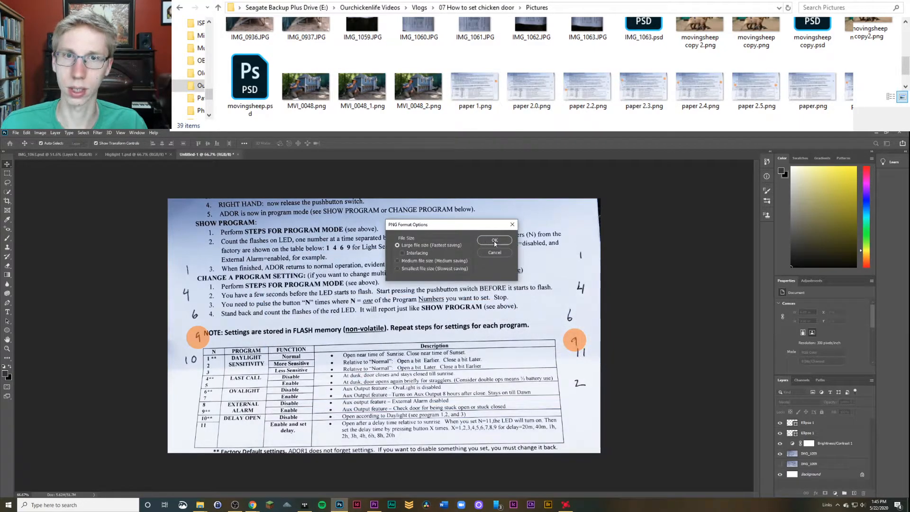
{"action": "key", "text": "Return"}
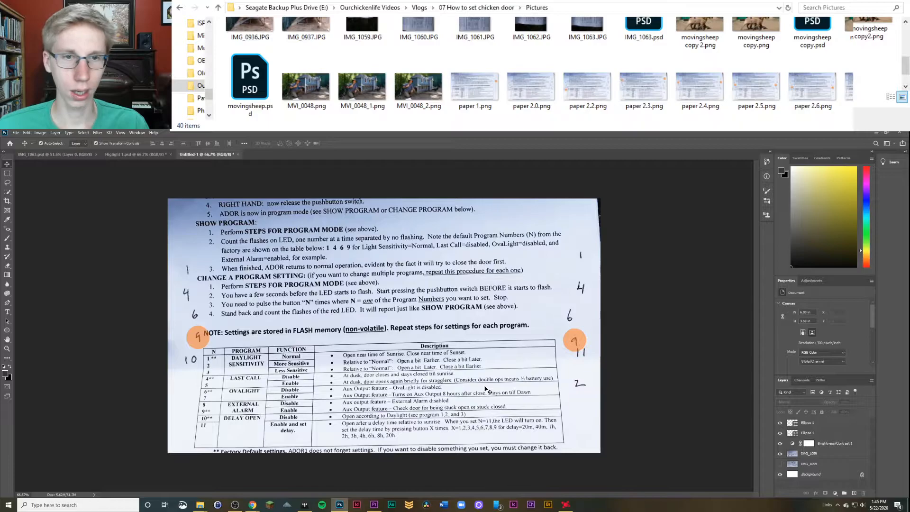
Step: Open the exported paper 2.6.png from the Pictures folder to check its highlights, and close the preview
{"action": "key", "text": "ctrl+alt+s"}
{"action": "left_click", "coordinate": [657, 259]}
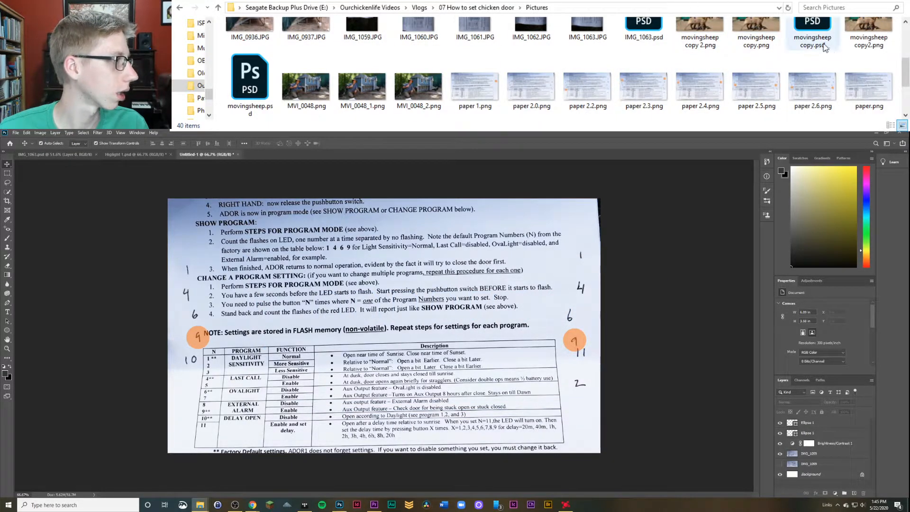
{"action": "left_click", "coordinate": [822, 93]}
{"action": "double_click", "coordinate": [823, 94]}
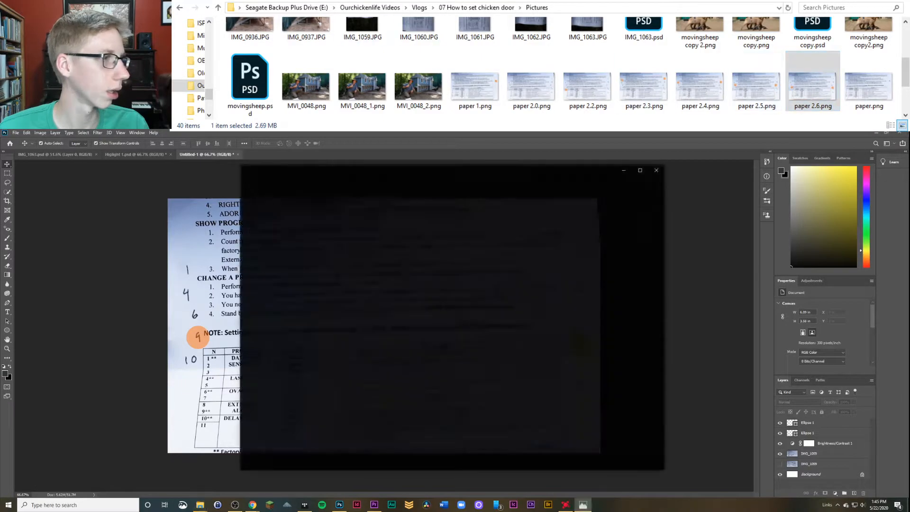
{"action": "left_click", "coordinate": [657, 169]}
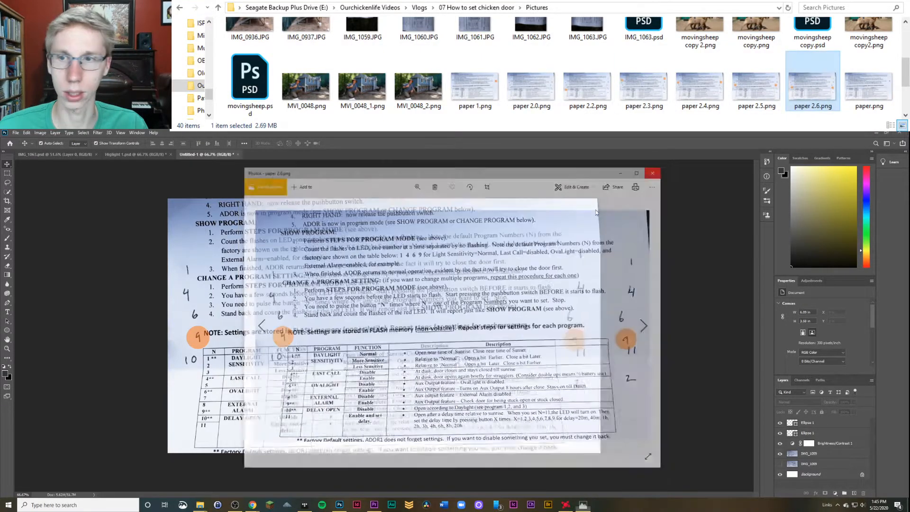
Step: Move the orange circles onto the handwritten 10 and 11, and hide the circle on the 11
{"action": "left_click_drag", "start_coordinate": [189, 336], "coordinate": [191, 360]}
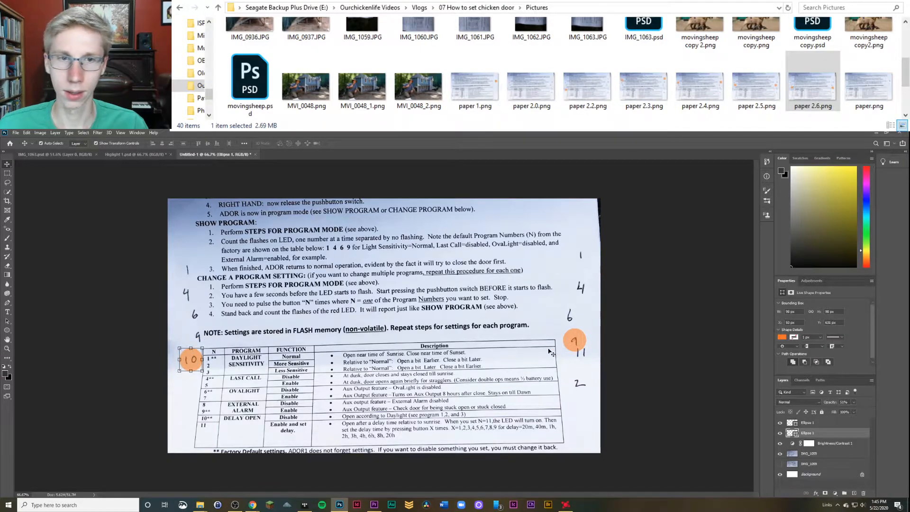
{"action": "left_click_drag", "start_coordinate": [575, 341], "coordinate": [580, 353]}
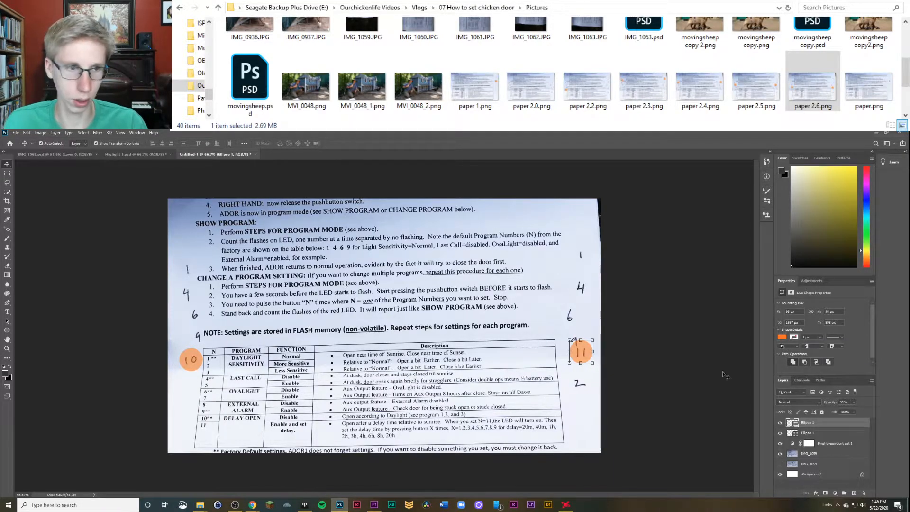
{"action": "left_click", "coordinate": [781, 423]}
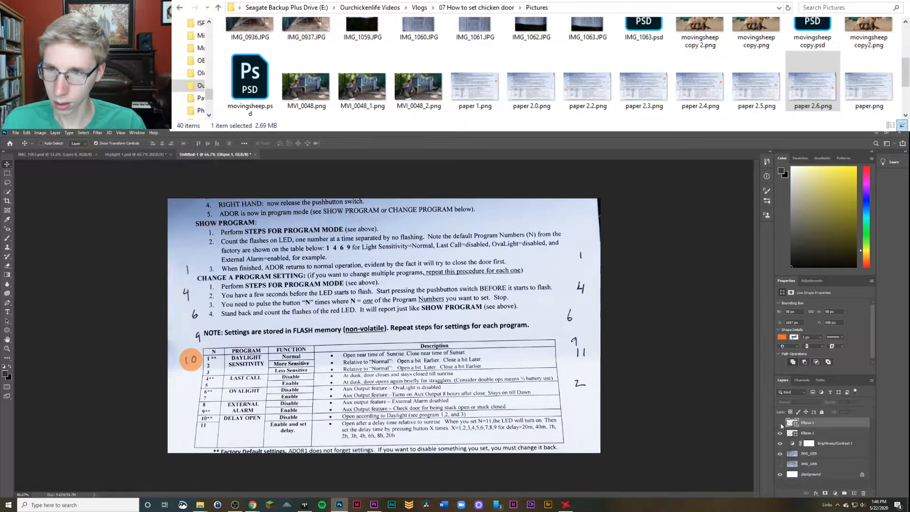
Step: Save the sheet with only the 10 highlighted as a new PNG named paper 2.7.png, using the large file size option
{"action": "key", "text": "ctrl+alt+s"}
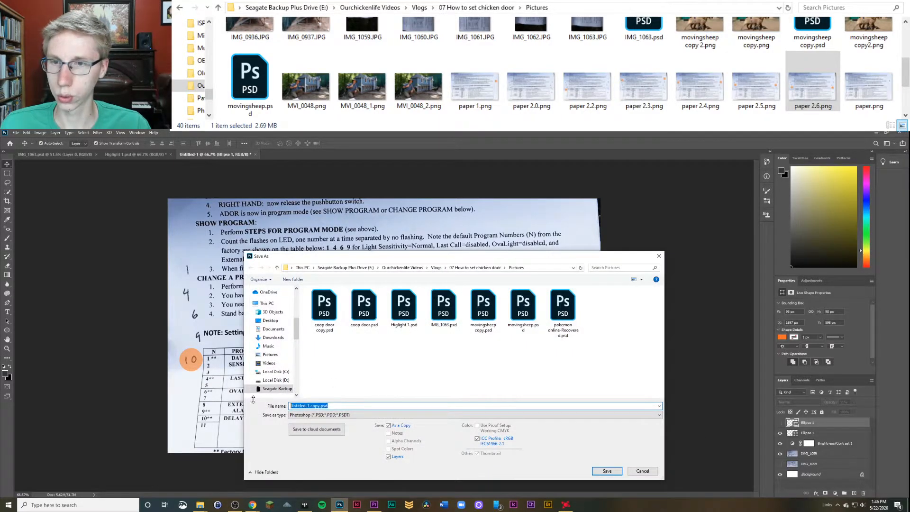
{"action": "left_click", "coordinate": [378, 415]}
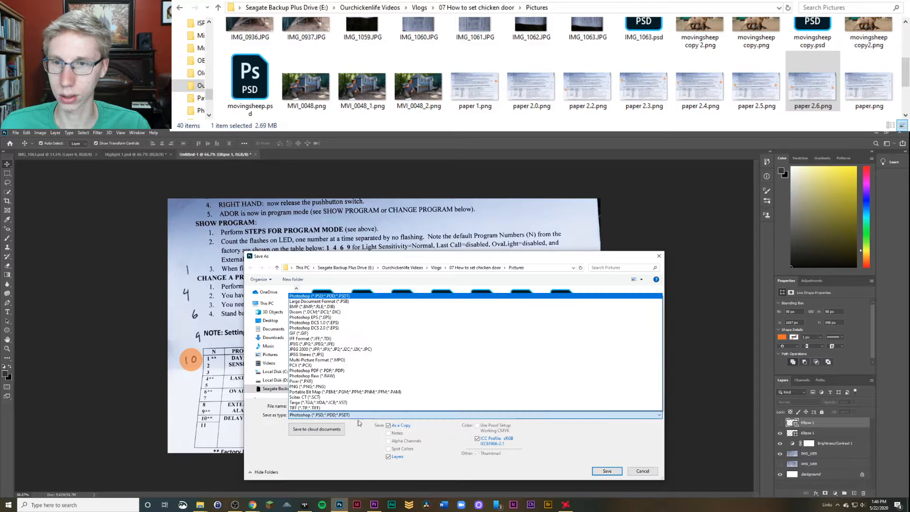
{"action": "left_click", "coordinate": [366, 391]}
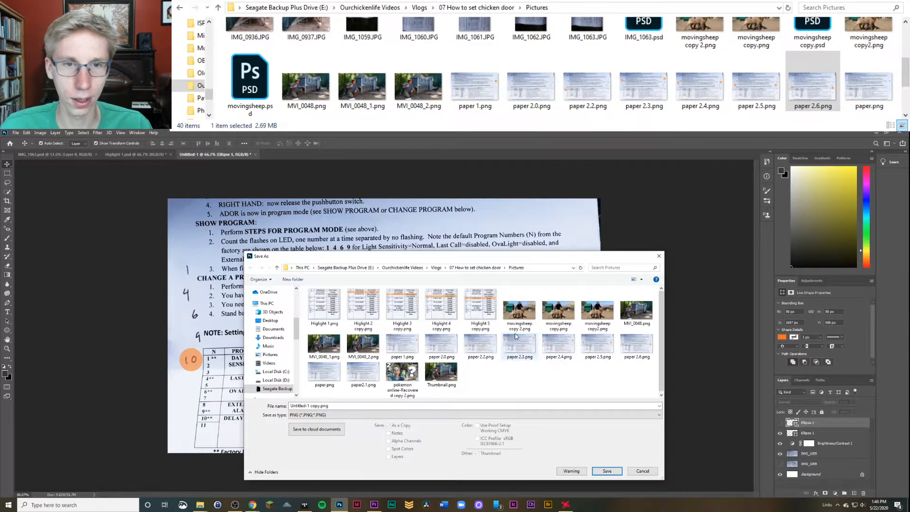
{"action": "left_click", "coordinate": [518, 351]}
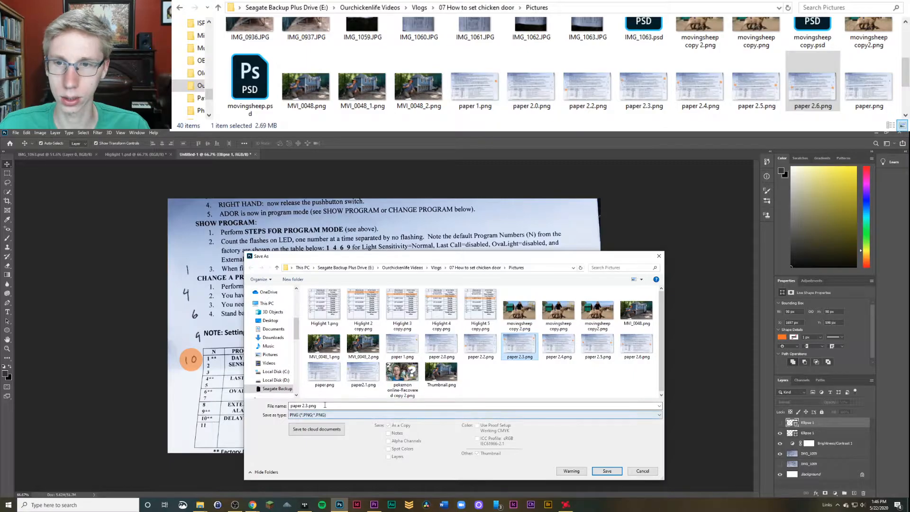
{"action": "left_click", "coordinate": [325, 406]}
{"action": "left_click", "coordinate": [324, 405]}
{"action": "key", "text": "BackSpace"}
{"action": "key", "text": "BackSpace"}
{"action": "key", "text": "BackSpace"}
{"action": "key", "text": "BackSpace"}
{"action": "key", "text": "BackSpace"}
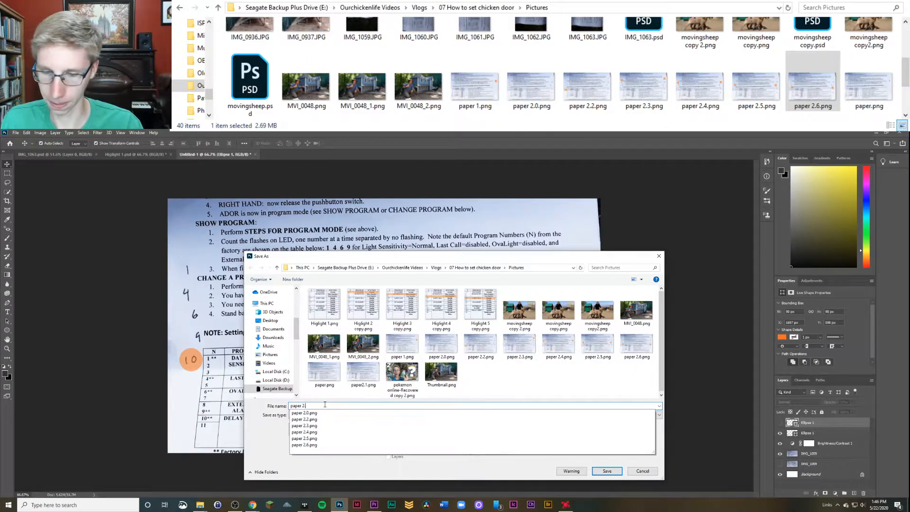
{"action": "type", "text": "7"}
{"action": "left_click", "coordinate": [607, 471]}
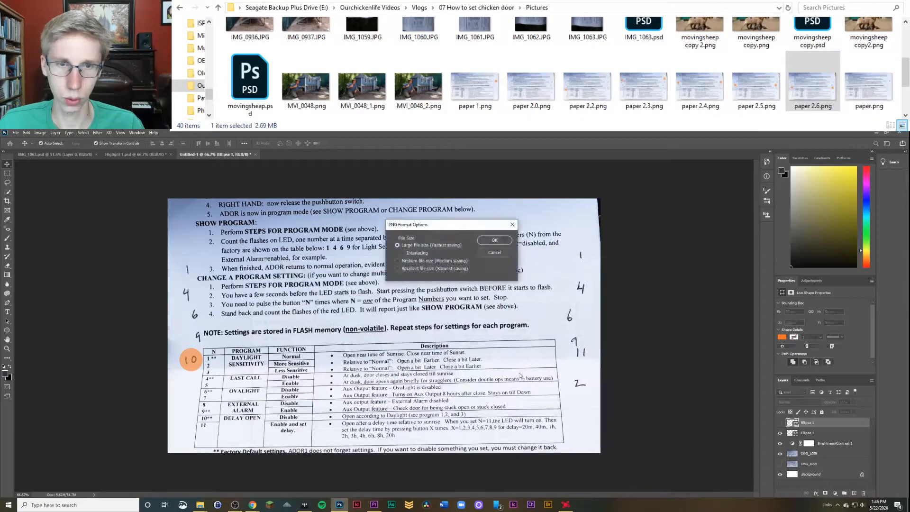
{"action": "left_click", "coordinate": [494, 242]}
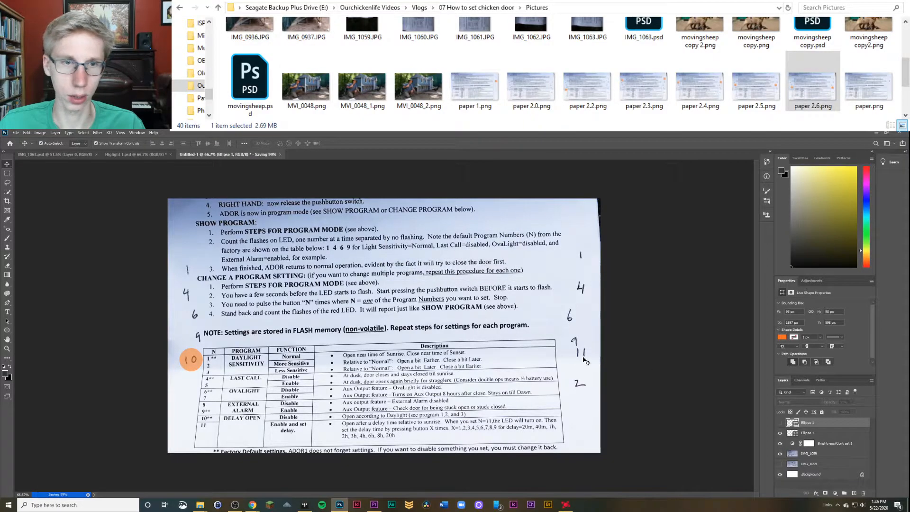
Step: Show the circle on the 11, hide the one on the 10, and save the sheet as a PNG named paper 2.8
{"action": "left_click", "coordinate": [780, 423]}
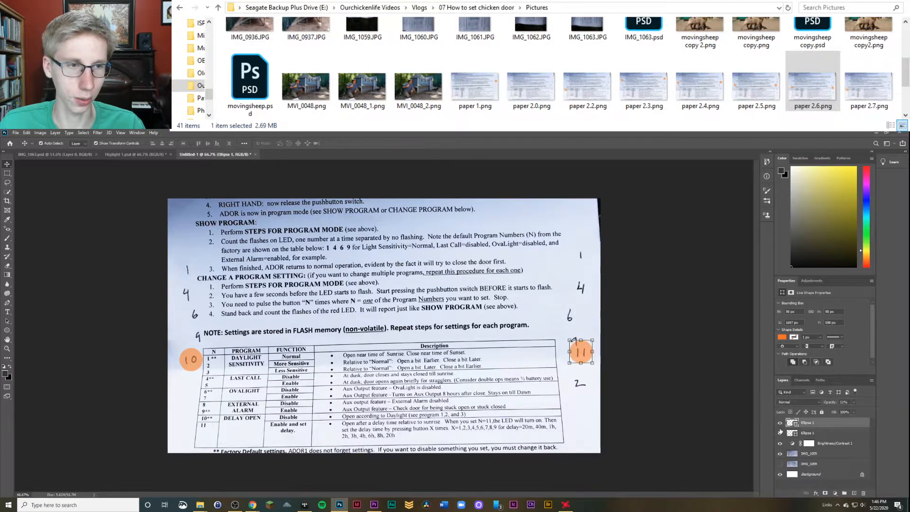
{"action": "left_click", "coordinate": [780, 433]}
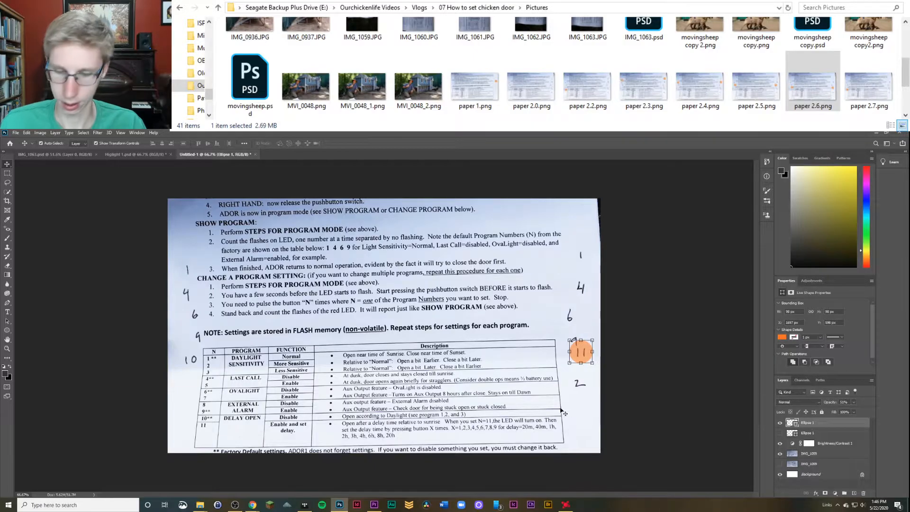
{"action": "key", "text": "ctrl+shift+s"}
{"action": "left_click", "coordinate": [336, 415]}
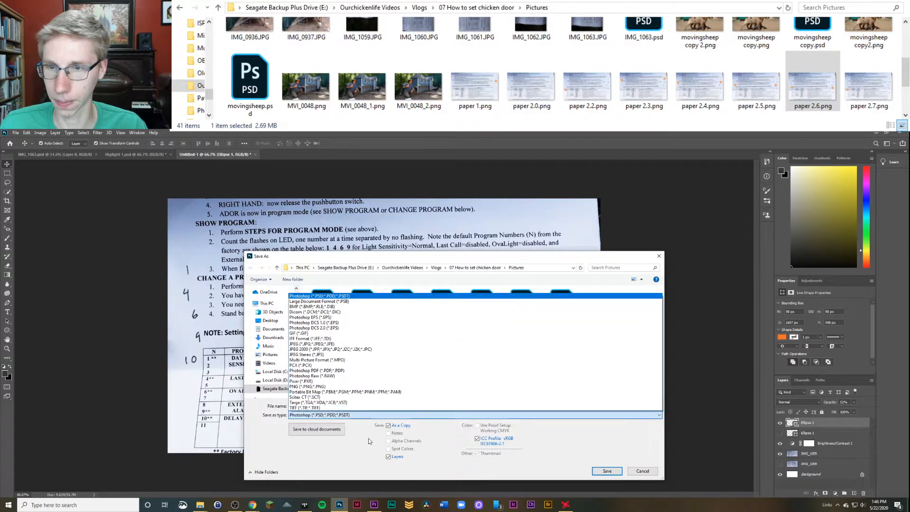
{"action": "left_click", "coordinate": [493, 384]}
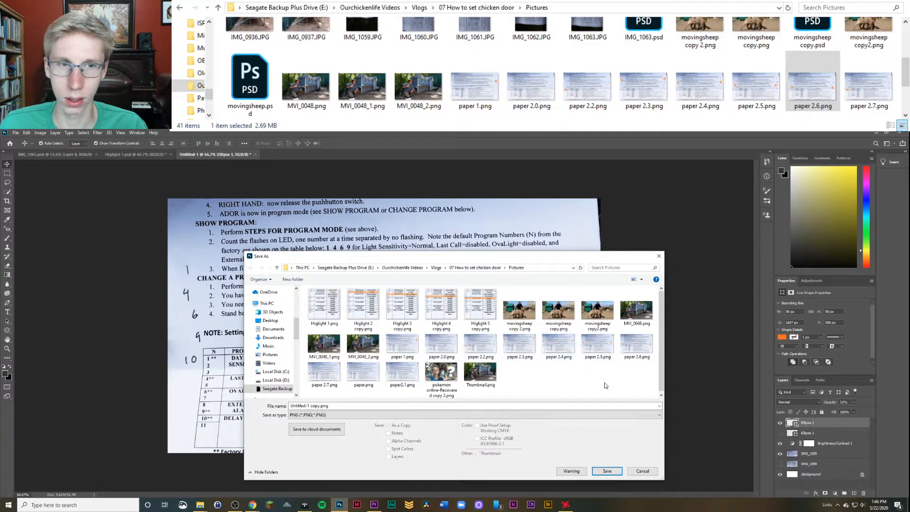
{"action": "left_click_drag", "start_coordinate": [347, 406], "coordinate": [272, 408]}
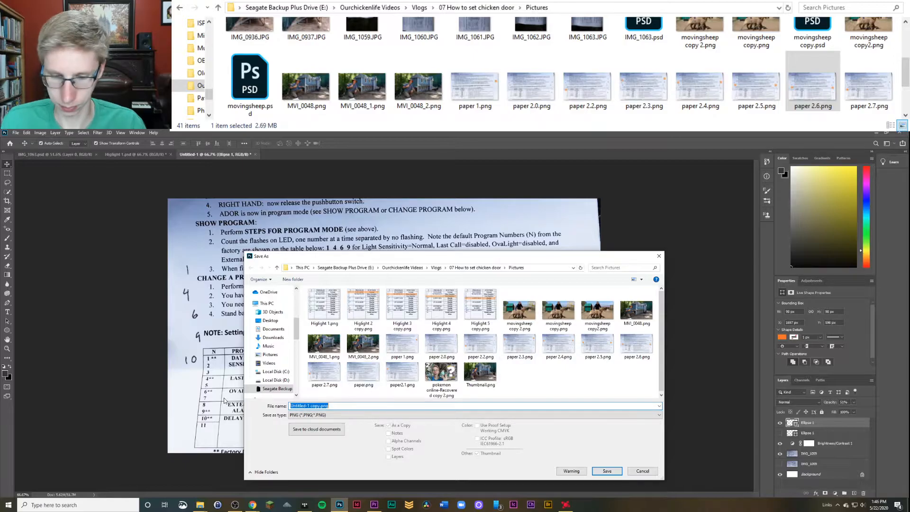
{"action": "type", "text": "2."}
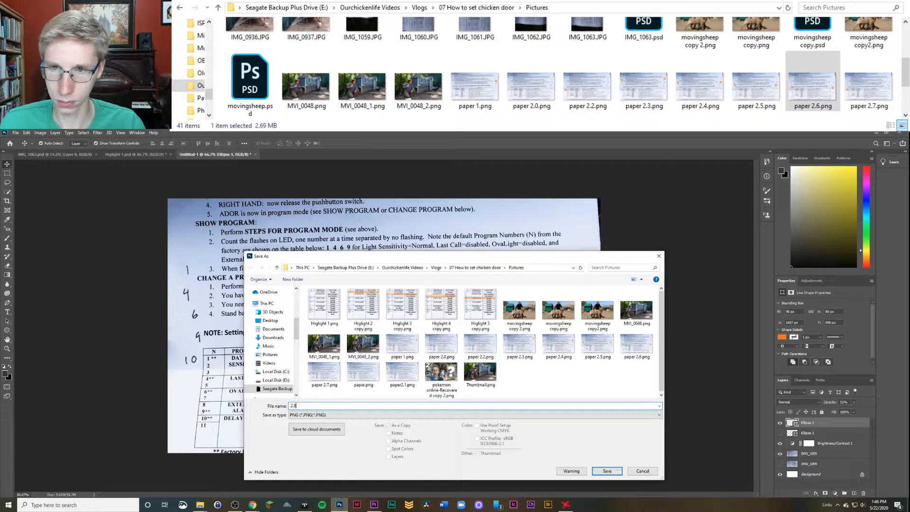
{"action": "type", "text": "8"}
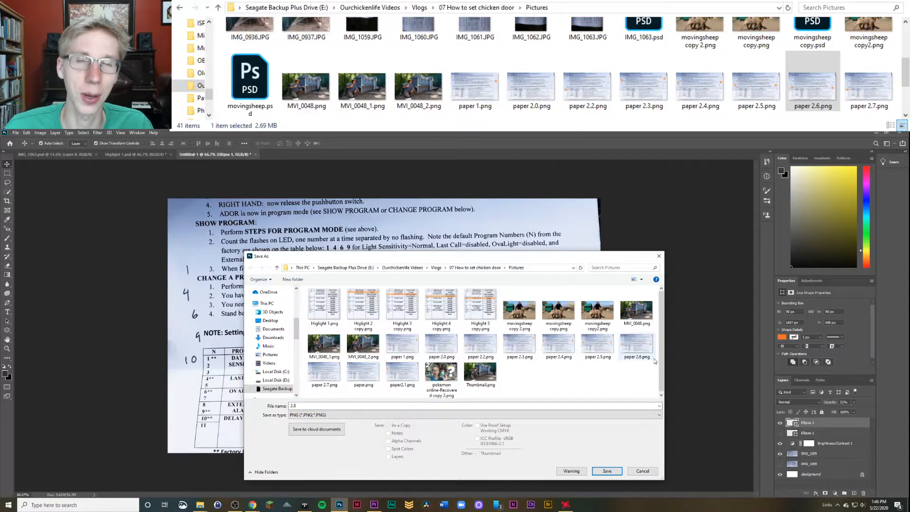
{"action": "left_click", "coordinate": [323, 373]}
{"action": "left_click", "coordinate": [324, 406]}
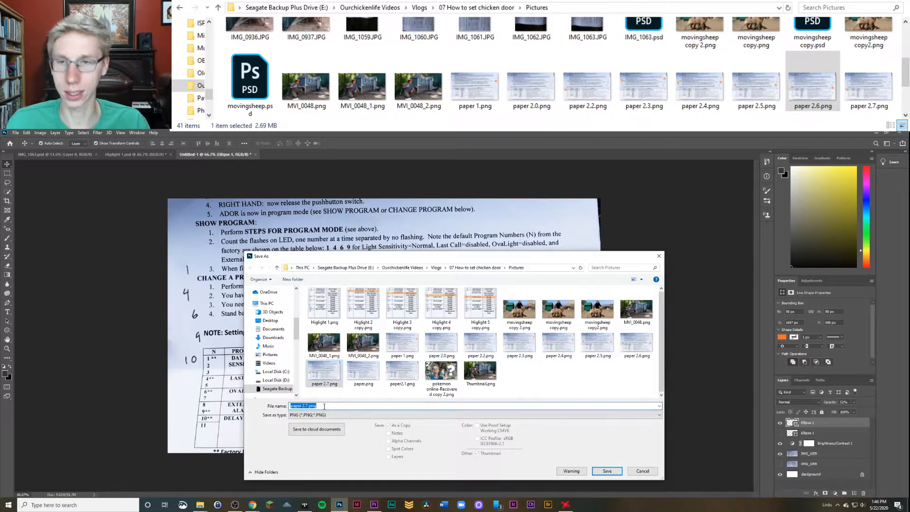
{"action": "type", "text": "paper 2."}
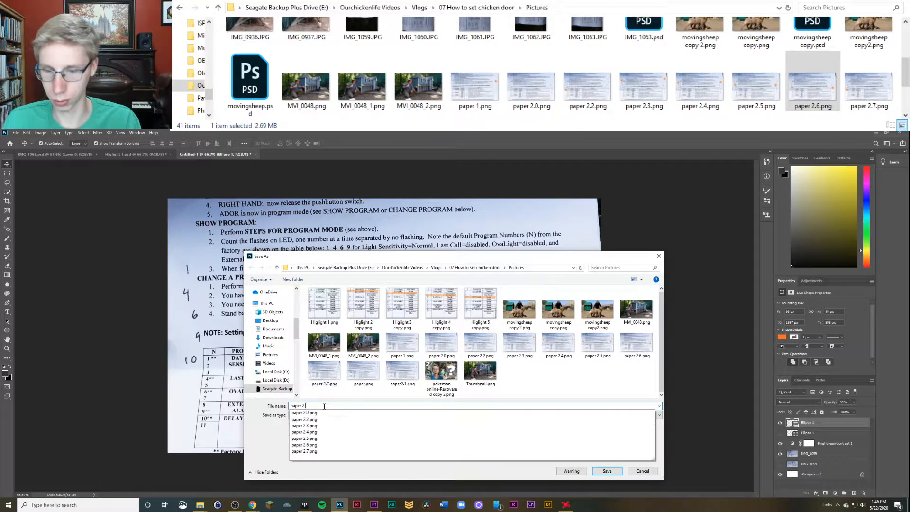
{"action": "type", "text": "8"}
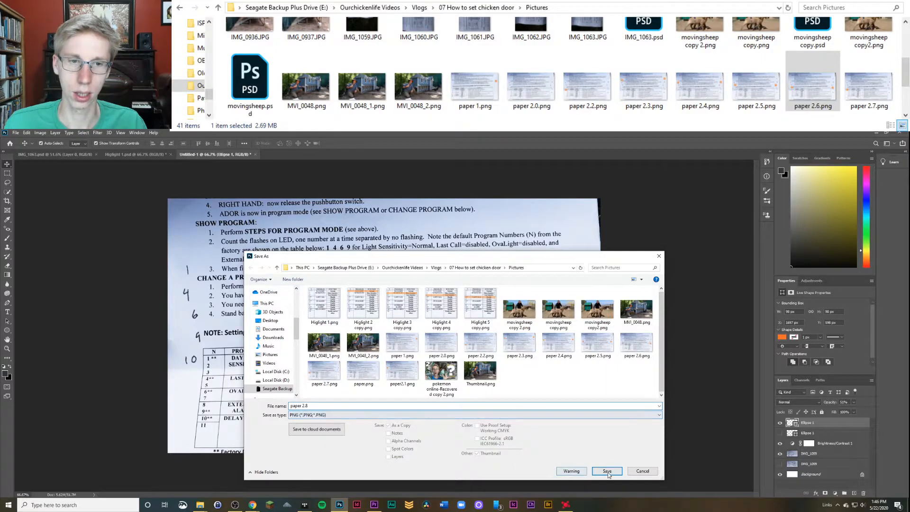
{"action": "left_click", "coordinate": [607, 471]}
{"action": "key", "text": "Return"}
{"action": "left_click", "coordinate": [648, 363]}
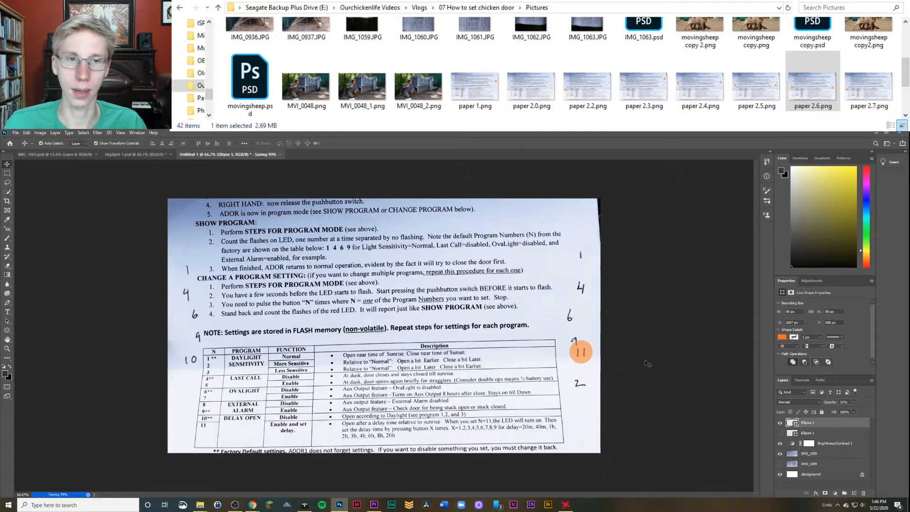
Step: Switch to Premiere Pro, stop playback and move the playhead back to 00:03:59:05 in Sequence 01
{"action": "left_click", "coordinate": [878, 135]}
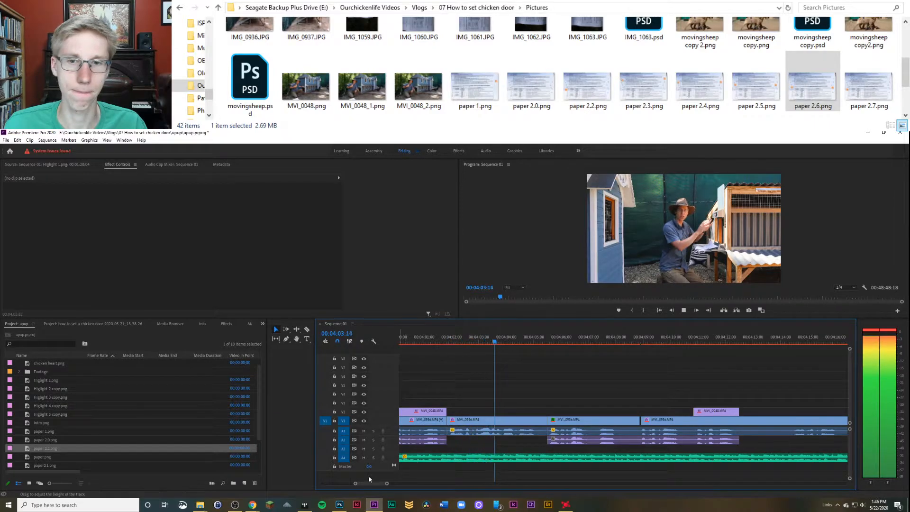
{"action": "key", "text": "space"}
{"action": "key", "text": "minus"}
{"action": "key", "text": "minus"}
{"action": "left_click", "coordinate": [602, 386]}
{"action": "left_click", "coordinate": [587, 342]}
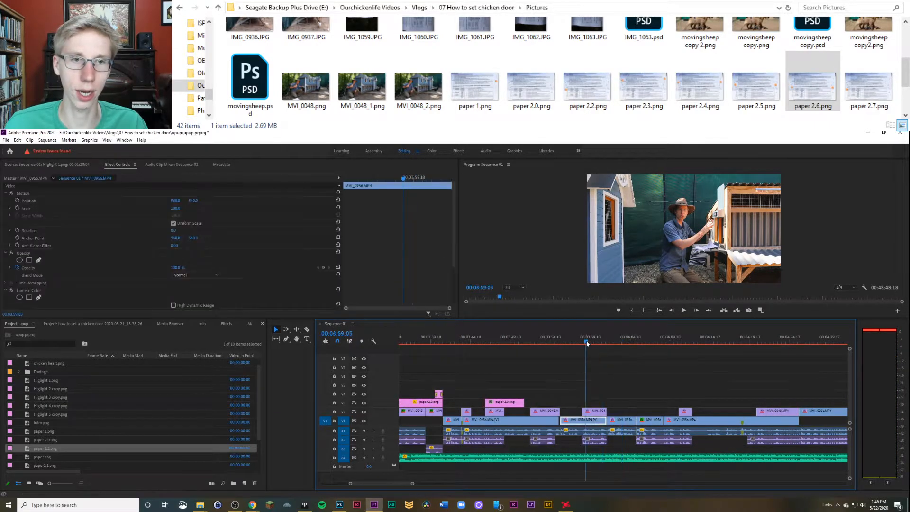
Step: Place paper 2.0.png, paper 2.2.png through paper 2.8.png, and paper2.1.png from the Pictures folder on upper video tracks of Sequence 01
{"action": "scroll", "coordinate": [701, 85], "scroll_direction": "down", "scroll_amount": 2}
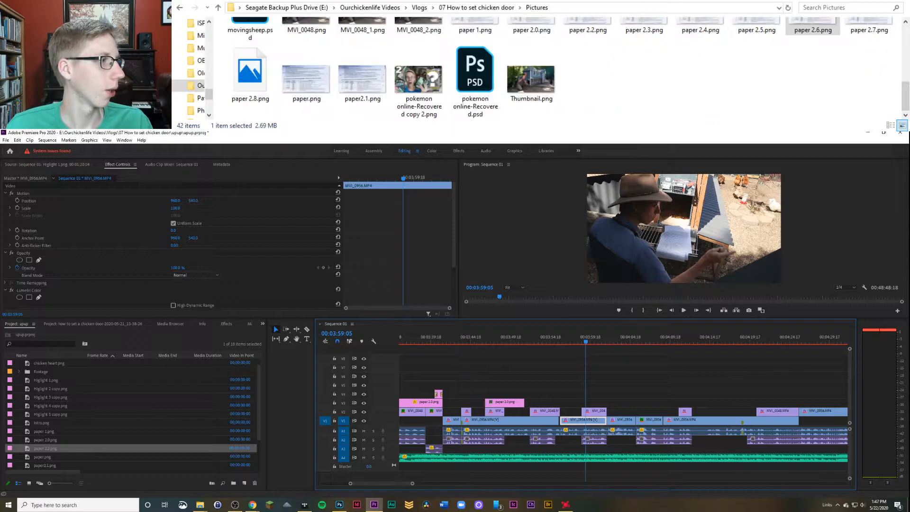
{"action": "scroll", "coordinate": [531, 78], "scroll_direction": "up", "scroll_amount": 2}
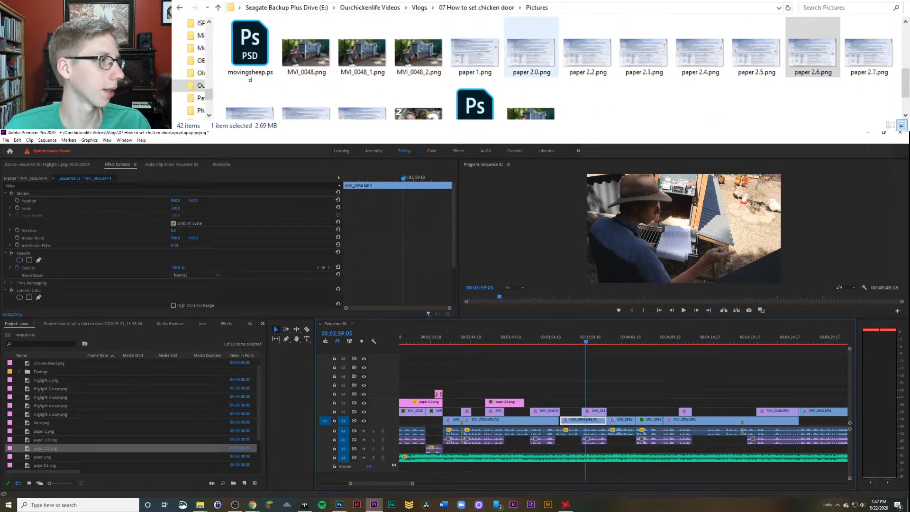
{"action": "left_click", "coordinate": [531, 54]}
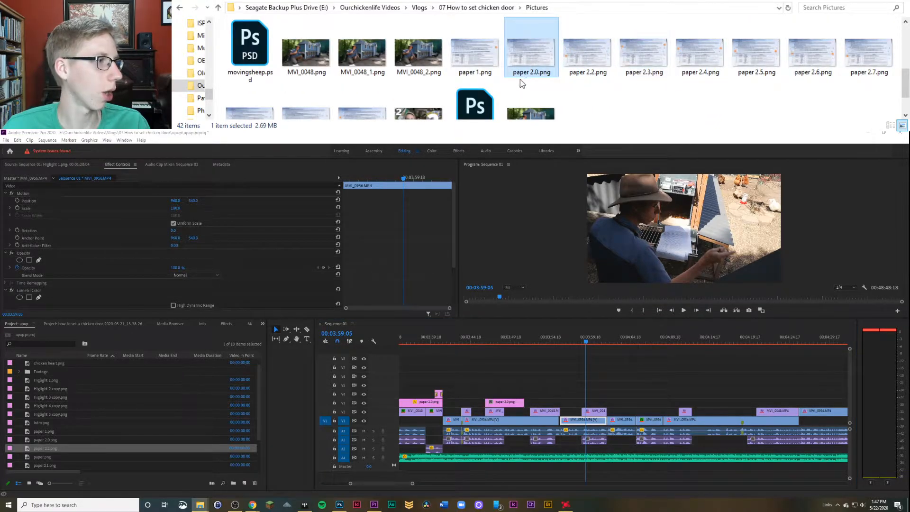
{"action": "scroll", "coordinate": [363, 108], "scroll_direction": "down", "scroll_amount": 1}
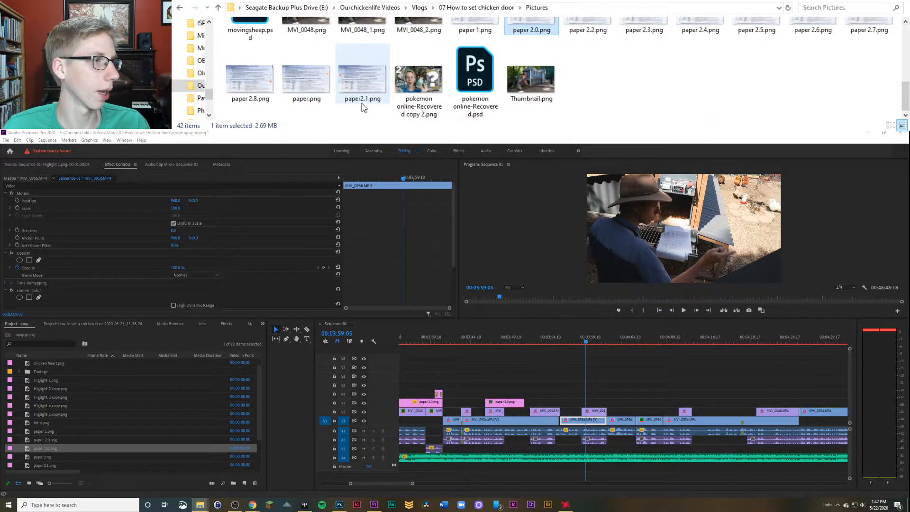
{"action": "left_click", "coordinate": [255, 97], "text": "shift"}
{"action": "left_click_drag", "start_coordinate": [250, 81], "coordinate": [223, 112]}
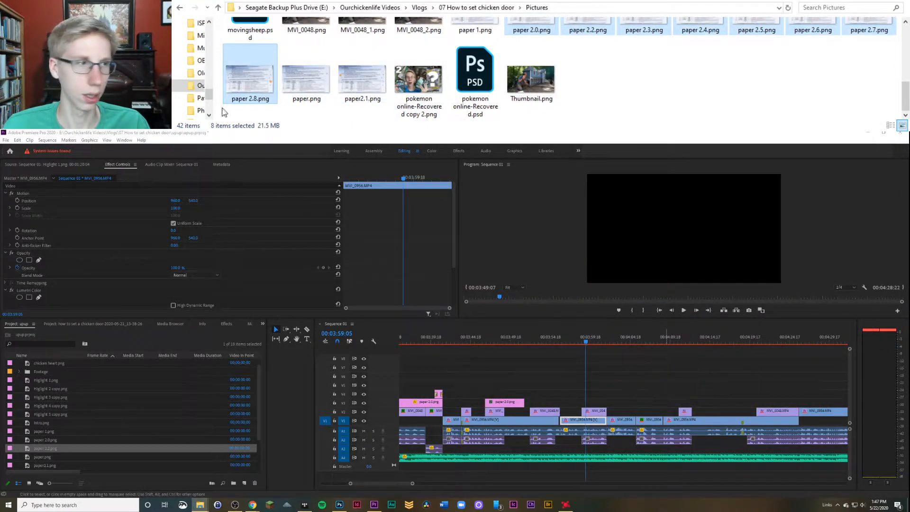
{"action": "left_click_drag", "start_coordinate": [342, 81], "coordinate": [599, 376]}
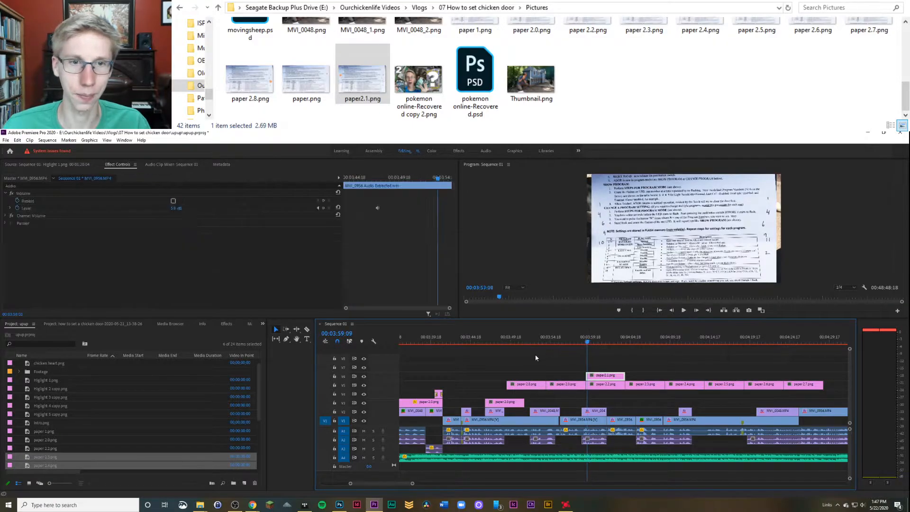
Step: Move paper 2.8.png down to track V4 and extend it beneath the other new sheet clips
{"action": "left_click_drag", "start_coordinate": [591, 341], "coordinate": [541, 395]}
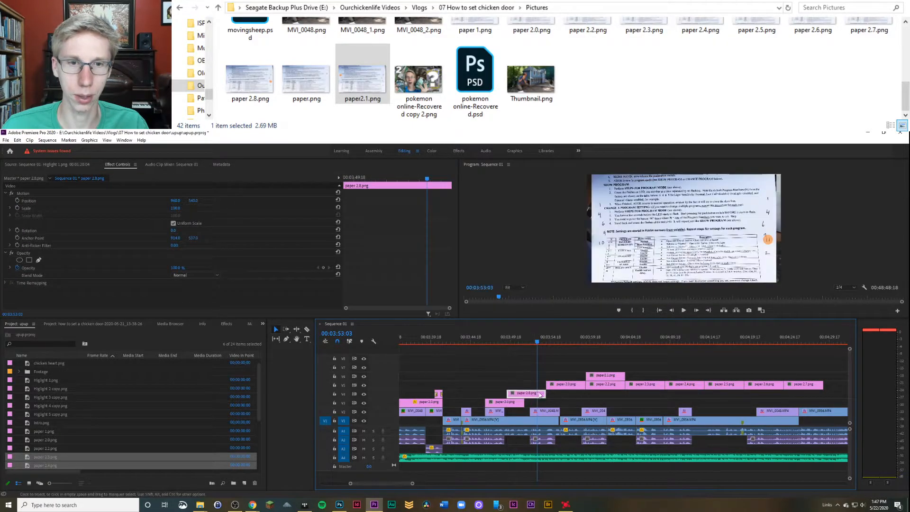
{"action": "left_click_drag", "start_coordinate": [664, 395], "coordinate": [821, 395]}
{"action": "left_click", "coordinate": [631, 354]}
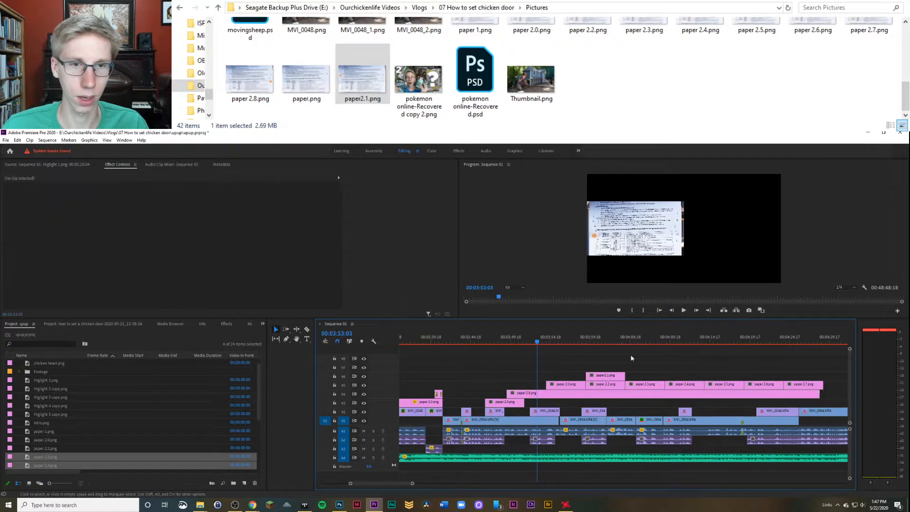
Step: Move paper2.1.png, paper 2.2.png and paper 2.8.png up to track V8, and place paper 2.0.png on V3 after the existing sheet clip
{"action": "left_click_drag", "start_coordinate": [536, 343], "coordinate": [561, 345]}
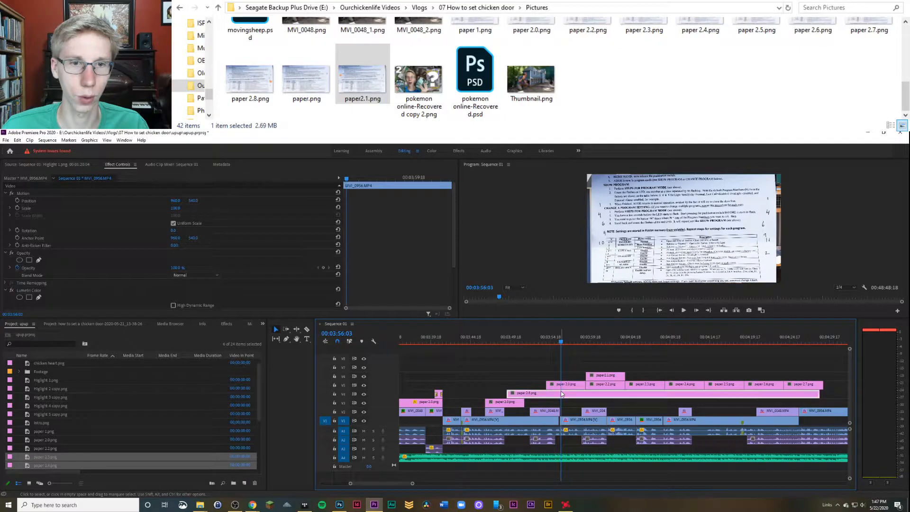
{"action": "left_click_drag", "start_coordinate": [566, 386], "coordinate": [626, 360]}
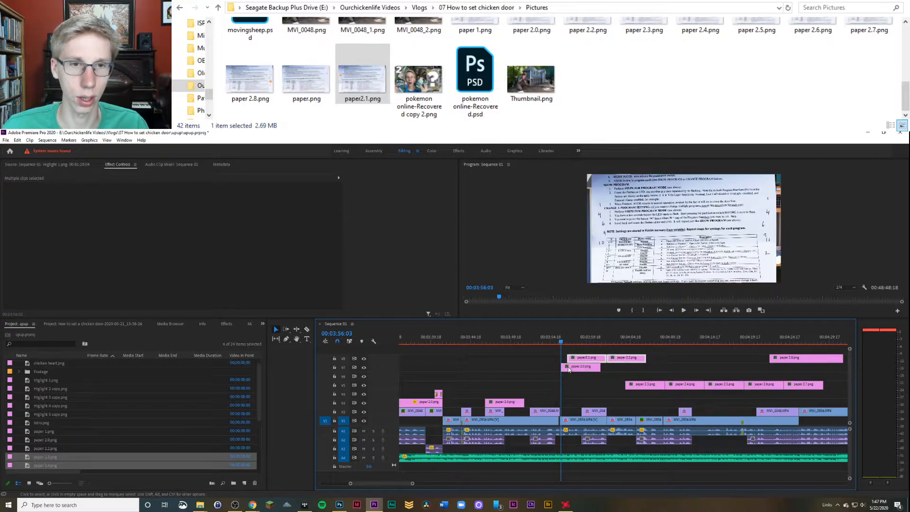
{"action": "left_click_drag", "start_coordinate": [569, 369], "coordinate": [550, 403]}
Step: Delete the added paper 2.0.png clip from track V3 and extend the existing sheet clip there to about 00:03:59:05
{"action": "left_click_drag", "start_coordinate": [538, 340], "coordinate": [496, 363]}
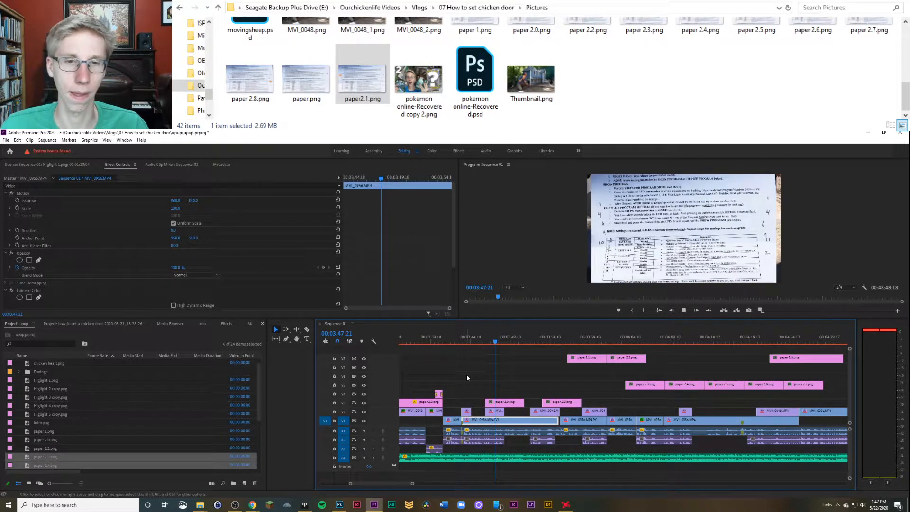
{"action": "key", "text": "space"}
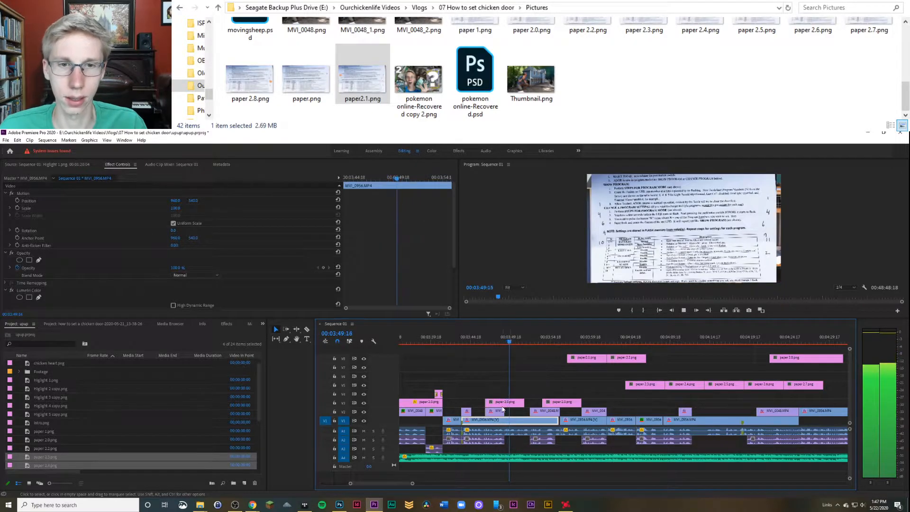
{"action": "key", "text": "space"}
{"action": "left_click", "coordinate": [549, 402]}
{"action": "key", "text": "Delete"}
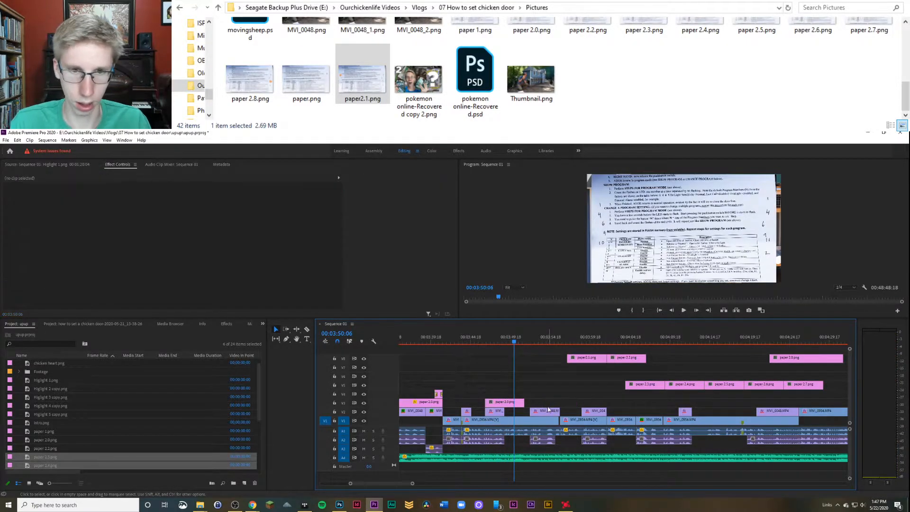
{"action": "left_click_drag", "start_coordinate": [553, 404], "coordinate": [586, 403]}
Step: Place paper2.1.png on V4 above the start of the extended sheet clip and trim its end to about 00:03:50:11
{"action": "left_click_drag", "start_coordinate": [526, 379], "coordinate": [526, 393]}
{"action": "left_click", "coordinate": [485, 338]}
{"action": "key", "text": "space"}
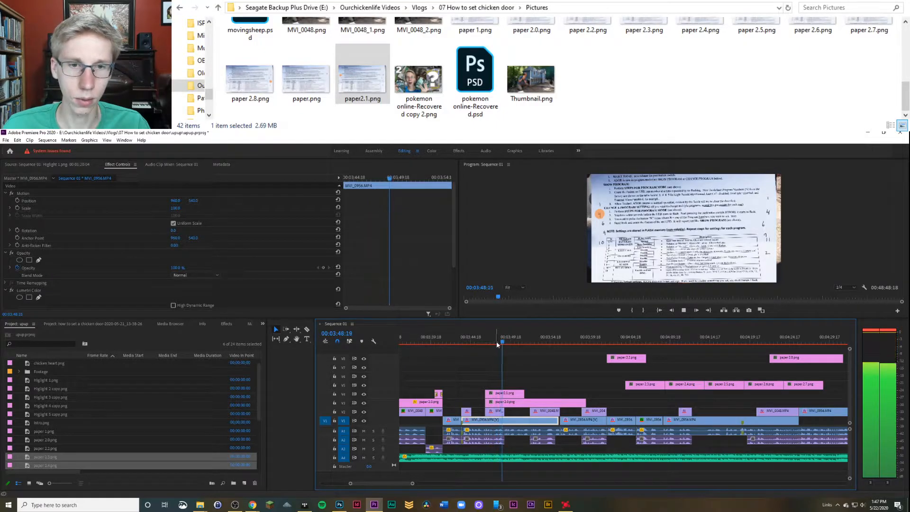
{"action": "key", "text": "space"}
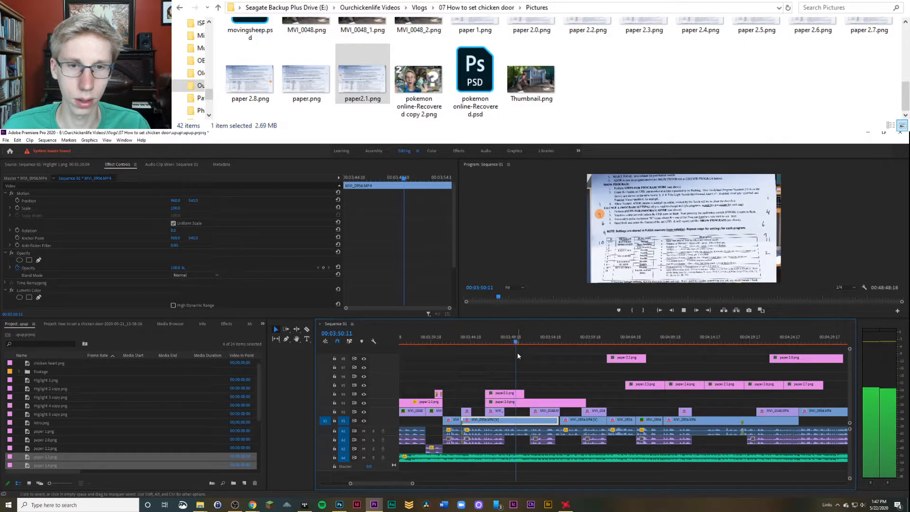
{"action": "left_click_drag", "start_coordinate": [513, 394], "coordinate": [516, 394]}
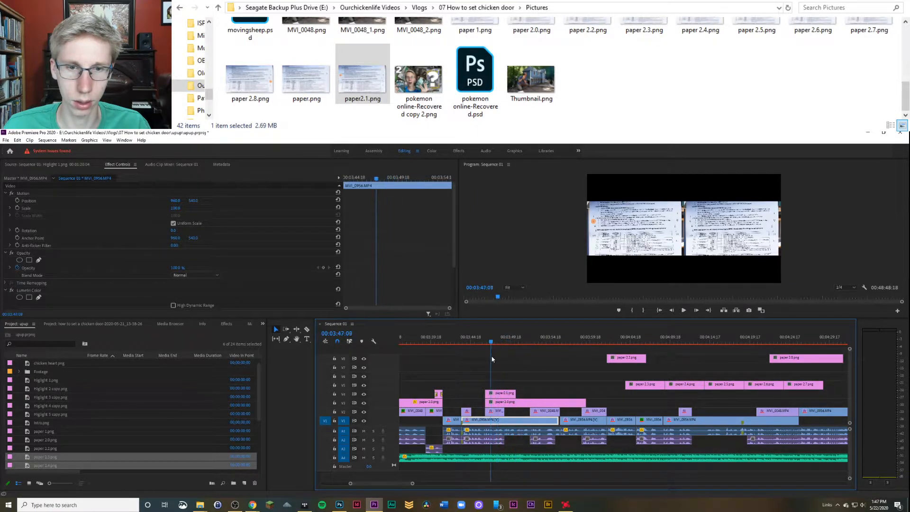
Step: Play the section and trim the start of paper2.1.png to about 00:03:47:15 to match the audio
{"action": "key", "text": "space"}
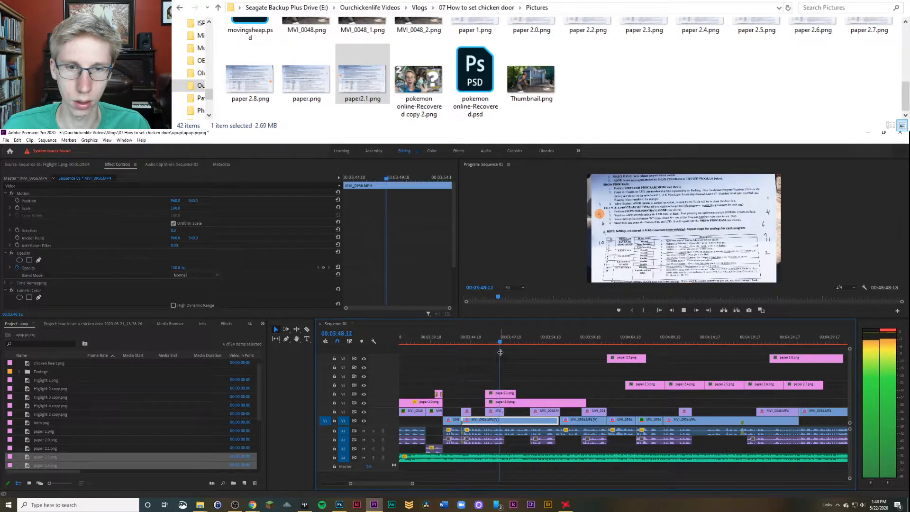
{"action": "key", "text": "space"}
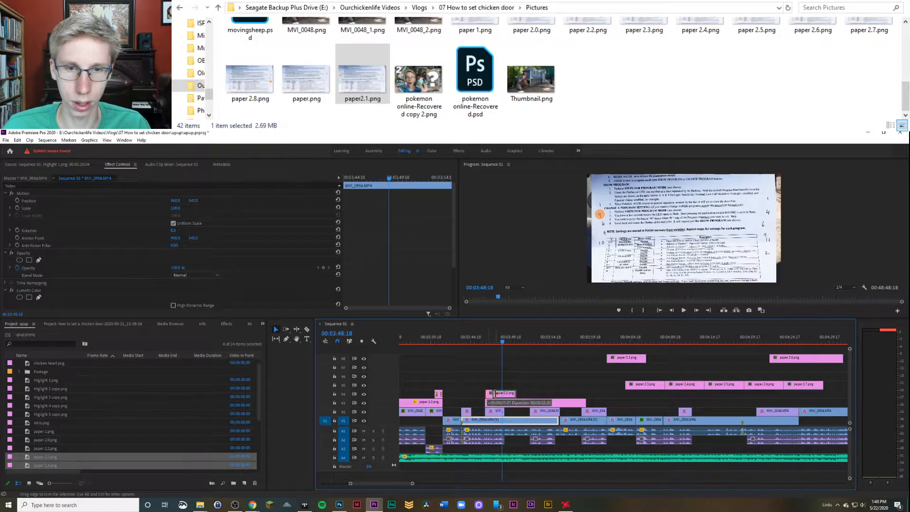
{"action": "left_click", "coordinate": [501, 343]}
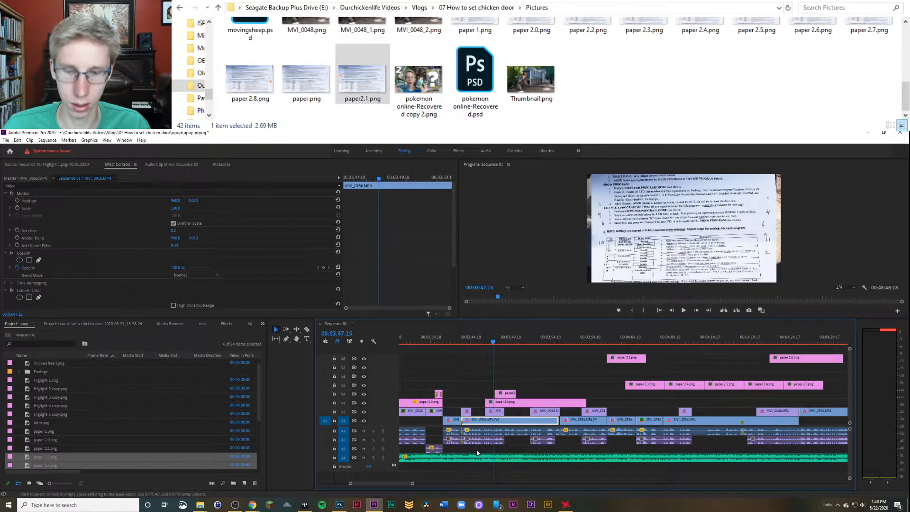
{"action": "key", "text": "equal"}
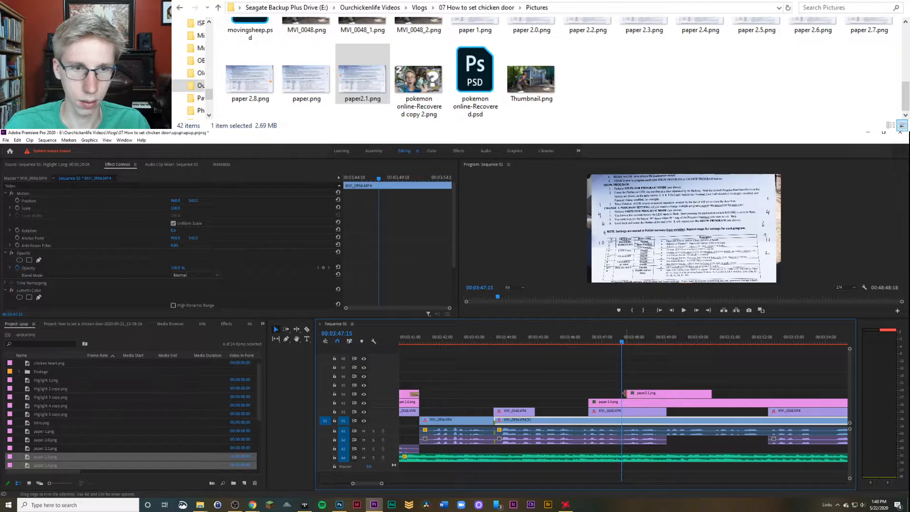
{"action": "left_click_drag", "start_coordinate": [624, 394], "coordinate": [630, 393]}
Step: Apply the default Cross Dissolve to the start of paper2.1.png, adjust its length and play back the fade-in
{"action": "right_click", "coordinate": [625, 394]}
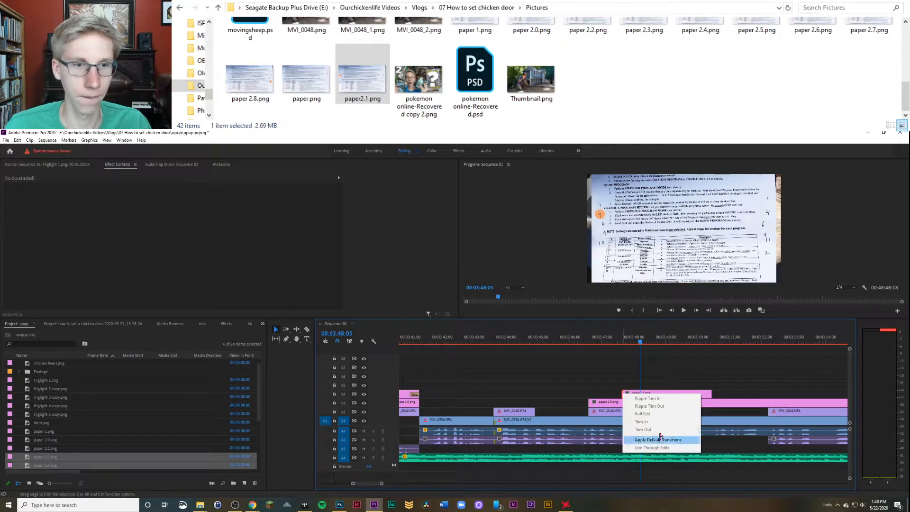
{"action": "left_click", "coordinate": [667, 438]}
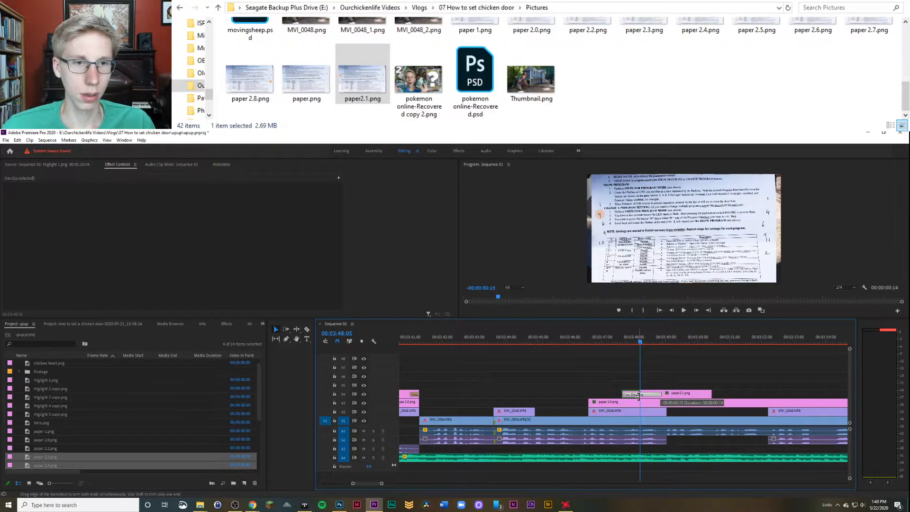
{"action": "left_click_drag", "start_coordinate": [638, 397], "coordinate": [636, 398]}
{"action": "left_click", "coordinate": [640, 420]}
{"action": "key", "text": "space"}
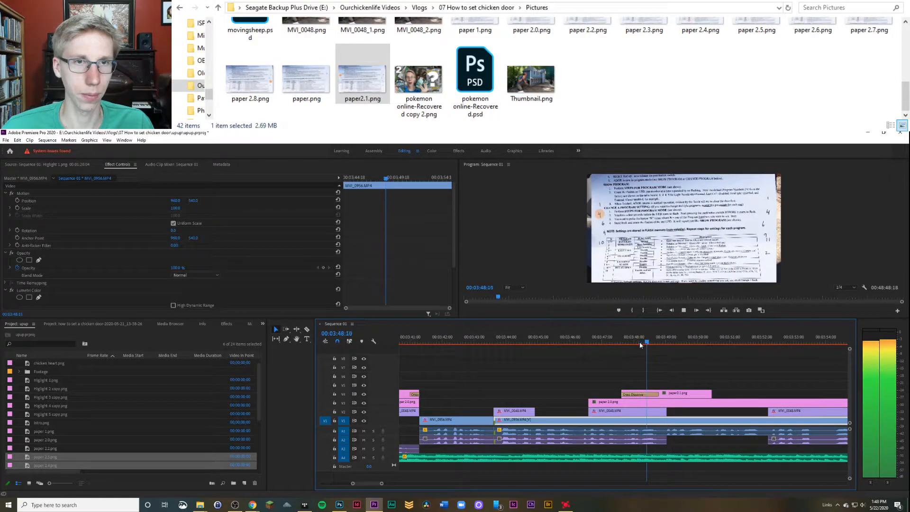
{"action": "key", "text": "space"}
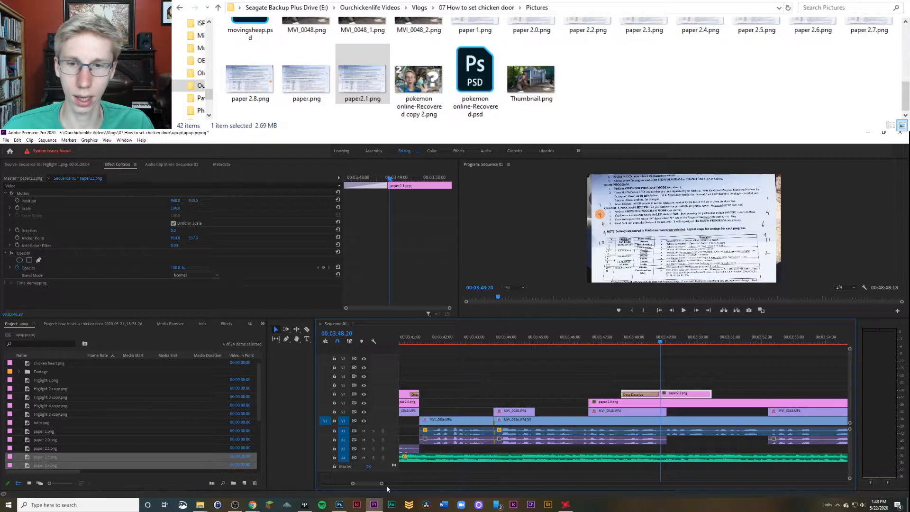
Step: Substitute paper 2.3.png on track V5 for paper2.1.png near 00:03:48 and apply the default transition to its start
{"action": "left_click_drag", "start_coordinate": [382, 484], "coordinate": [408, 484]}
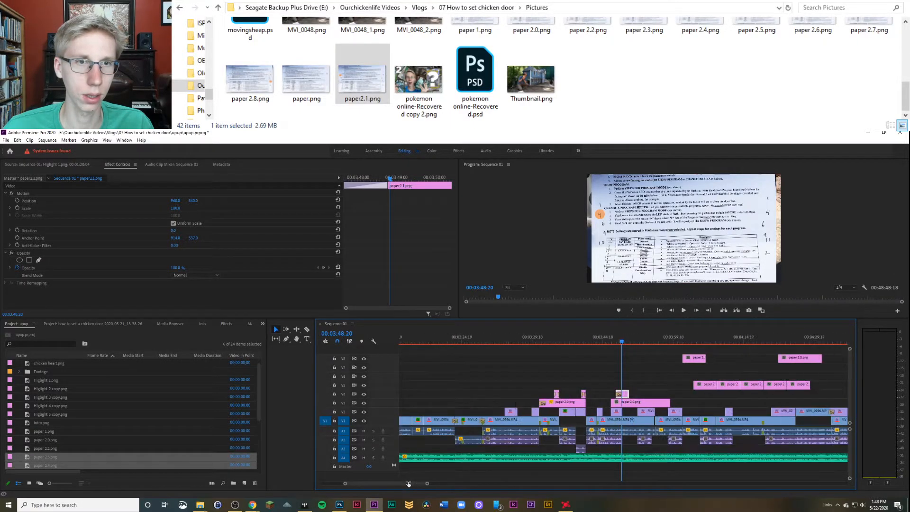
{"action": "left_click", "coordinate": [690, 342]}
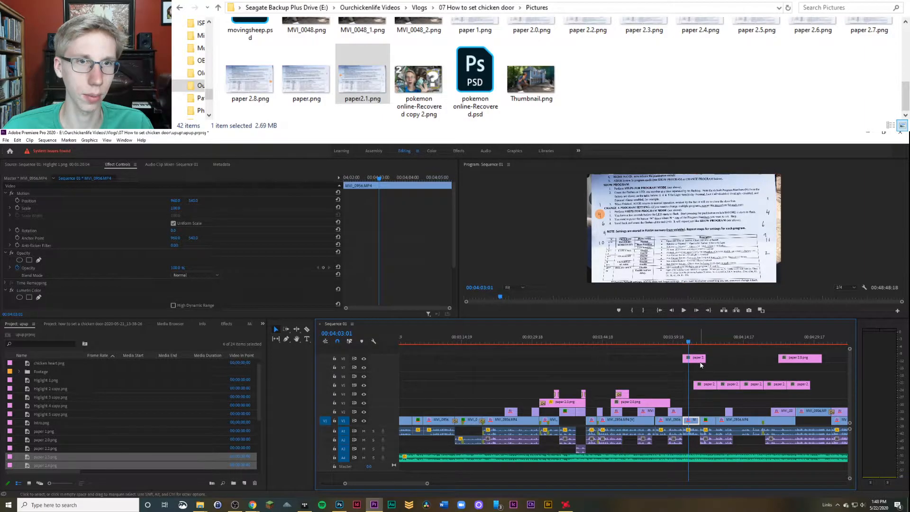
{"action": "left_click", "coordinate": [708, 340]}
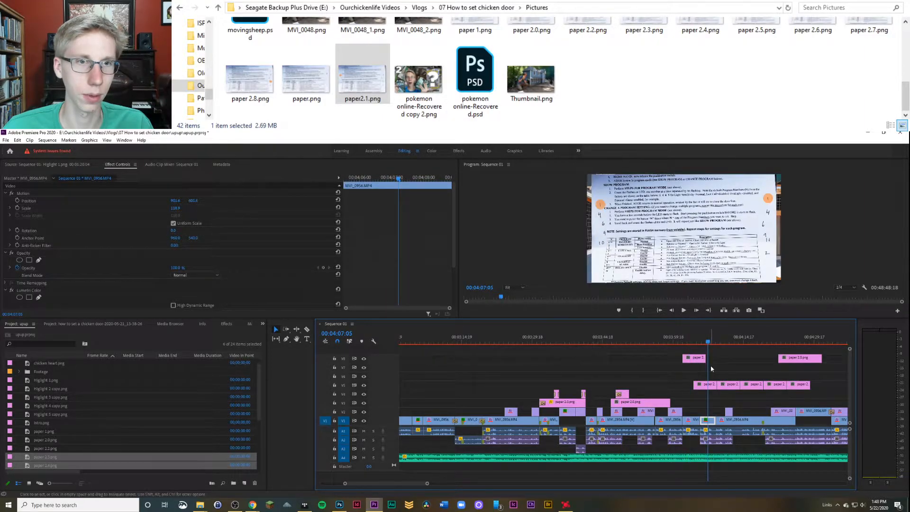
{"action": "left_click_drag", "start_coordinate": [709, 385], "coordinate": [633, 394]}
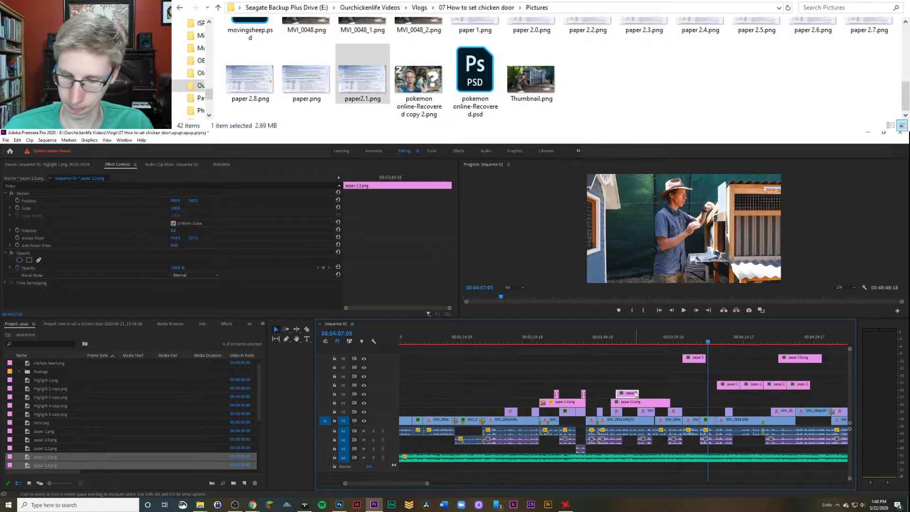
{"action": "left_click_drag", "start_coordinate": [710, 385], "coordinate": [631, 385]}
{"action": "right_click", "coordinate": [617, 383]}
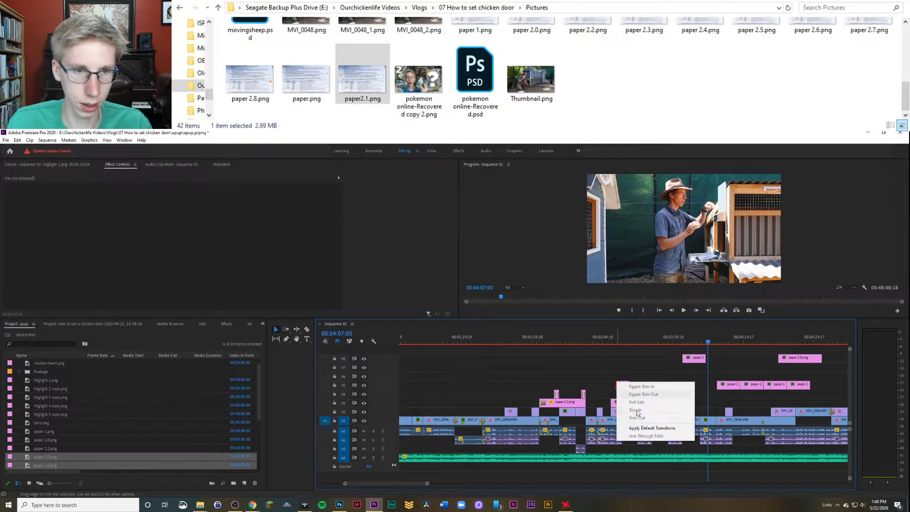
{"action": "left_click", "coordinate": [652, 429]}
{"action": "left_click", "coordinate": [624, 420]}
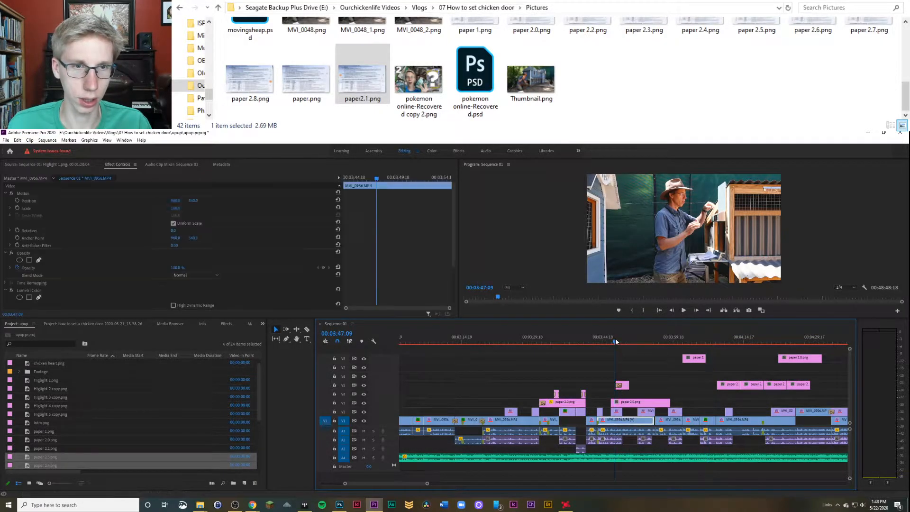
Step: Play from 00:03:47:09 to find the next cue, move paper 2.4.png on V5 to start at 00:03:52:02, and preview it
{"action": "left_click", "coordinate": [615, 337]}
{"action": "key", "text": "space"}
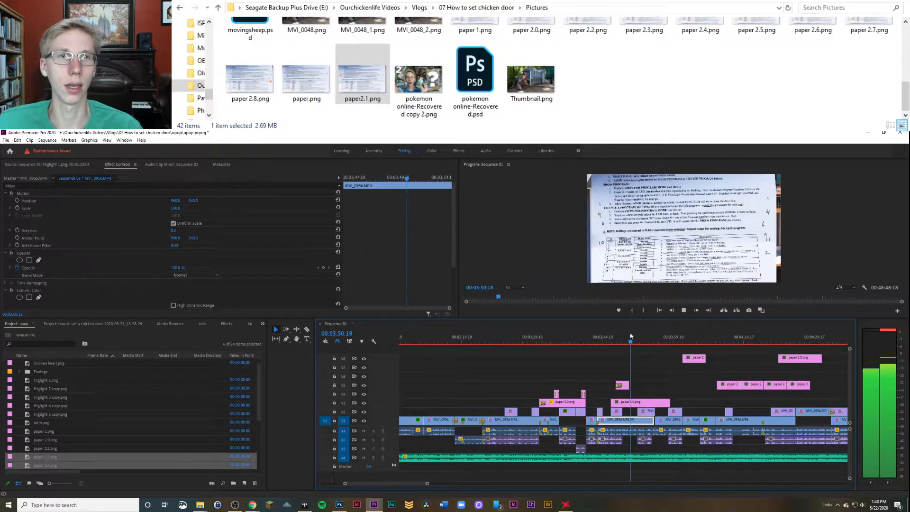
{"action": "key", "text": "space"}
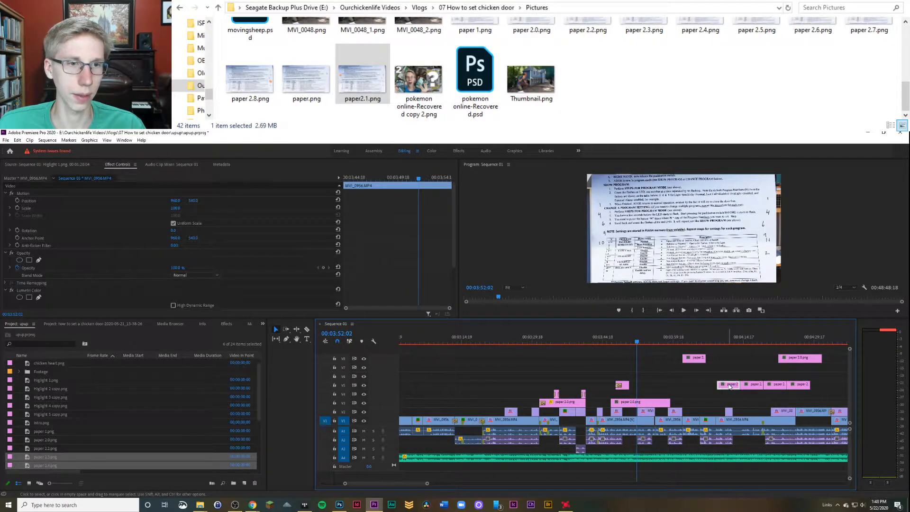
{"action": "left_click", "coordinate": [730, 387]}
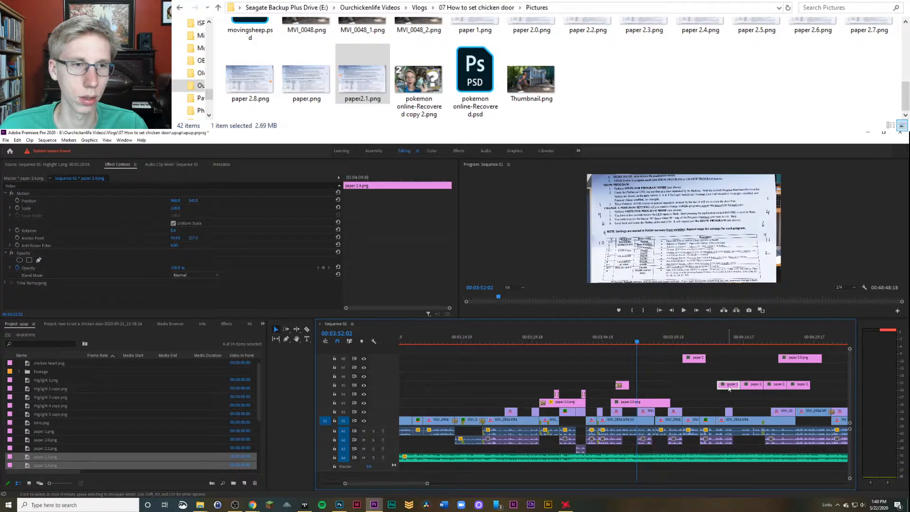
{"action": "left_click_drag", "start_coordinate": [729, 388], "coordinate": [652, 386]}
{"action": "key", "text": "space"}
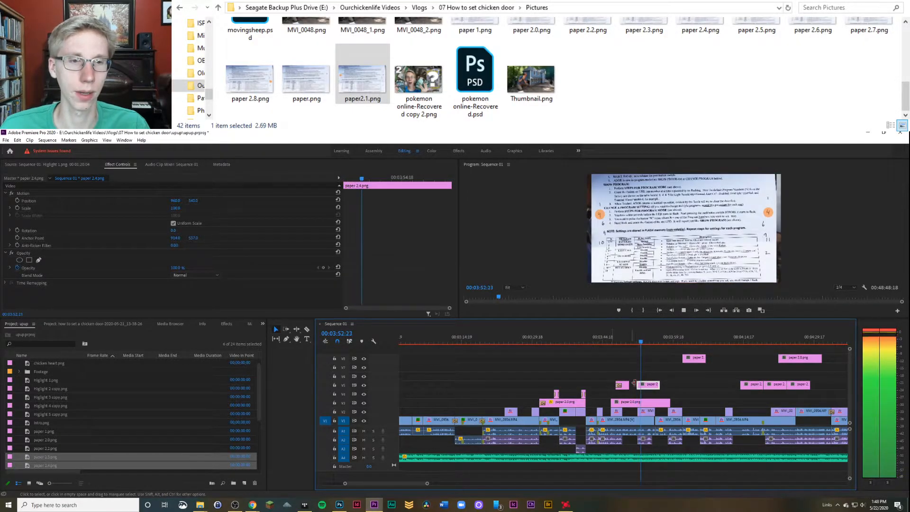
{"action": "key", "text": "space"}
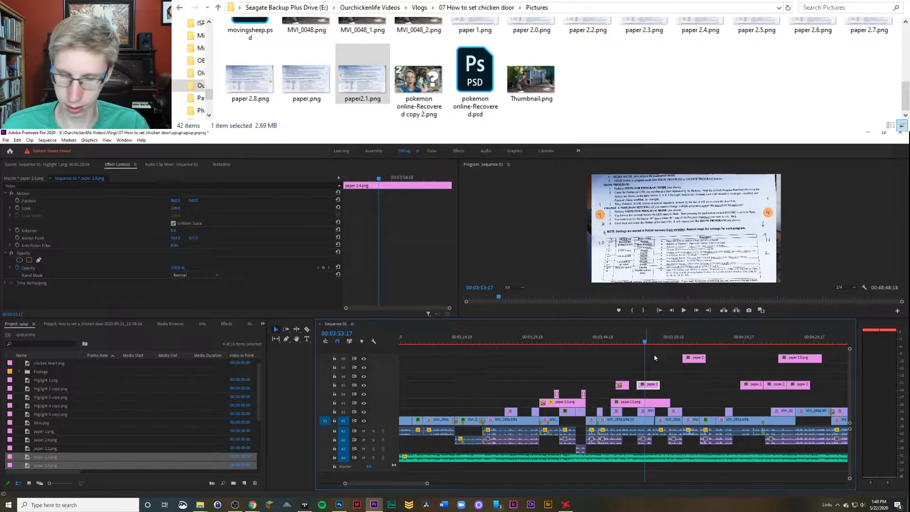
Step: Butt paper 2.4.png against the preceding clip on V5 and remove its part after 00:03:52:06
{"action": "left_click_drag", "start_coordinate": [645, 340], "coordinate": [638, 341]}
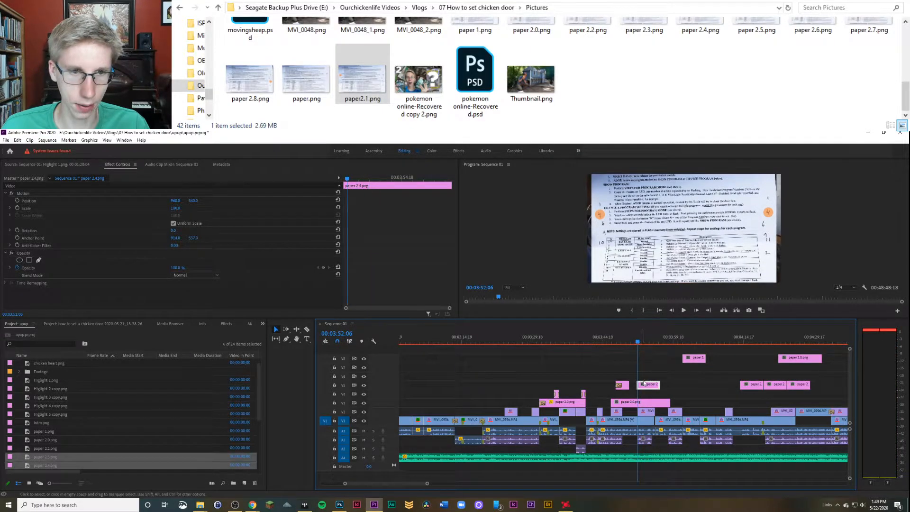
{"action": "left_click_drag", "start_coordinate": [647, 385], "coordinate": [640, 387]}
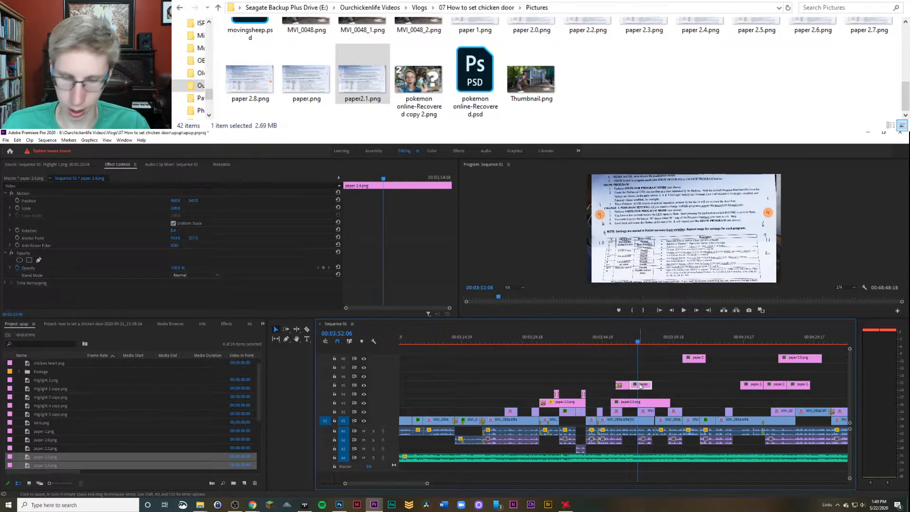
{"action": "left_click", "coordinate": [643, 386]}
{"action": "key", "text": "v"}
{"action": "left_click", "coordinate": [645, 386]}
{"action": "key", "text": "Delete"}
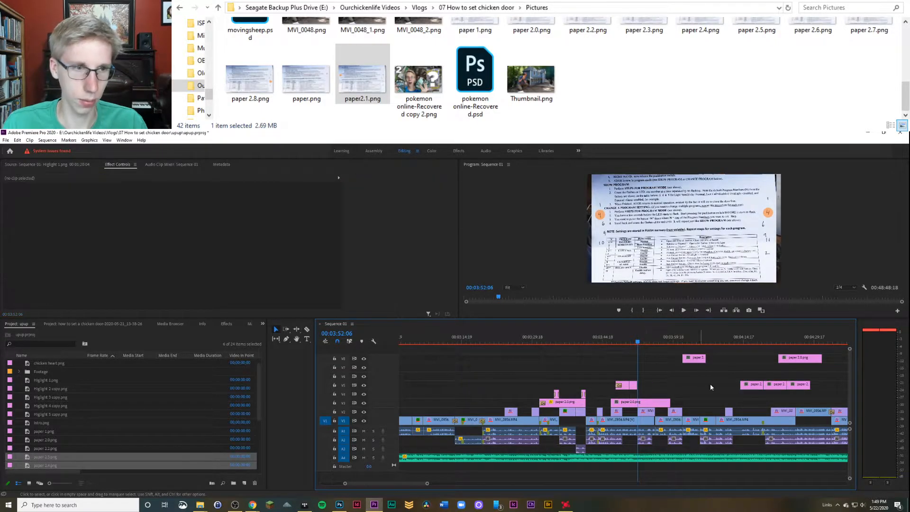
Step: Move the three remaining V5 paper clips directly after paper 2.4.png, end the first one at 00:03:54:00 by ear and close the gap
{"action": "left_click_drag", "start_coordinate": [745, 402], "coordinate": [652, 390]}
{"action": "left_click", "coordinate": [711, 391]}
{"action": "key", "text": "space"}
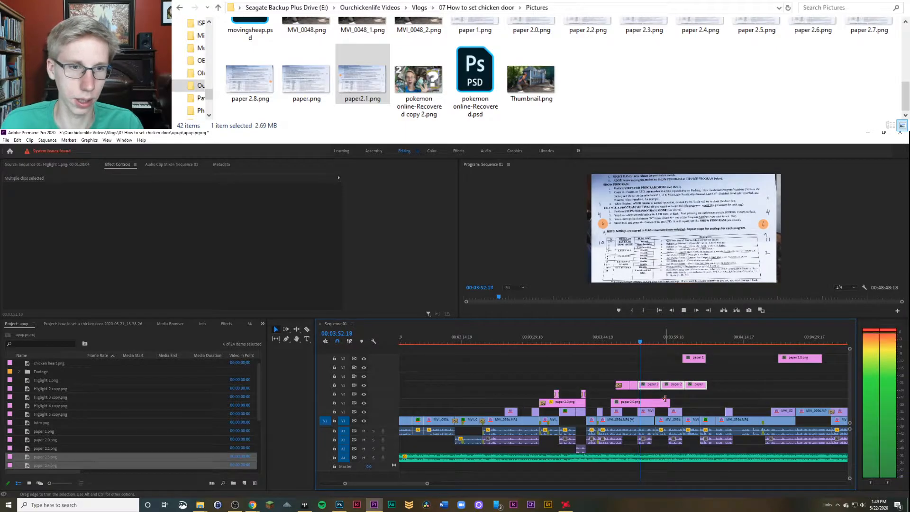
{"action": "left_click", "coordinate": [657, 385]}
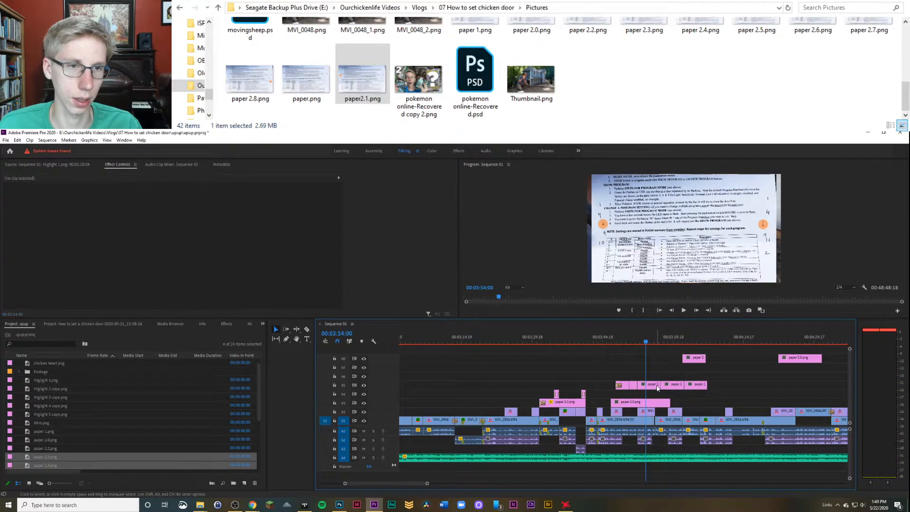
{"action": "mouse_move", "coordinate": [643, 385]}
{"action": "left_mouse_down"}
{"action": "mouse_move", "coordinate": [682, 385]}
{"action": "mouse_move", "coordinate": [662, 386]}
{"action": "left_mouse_up"}
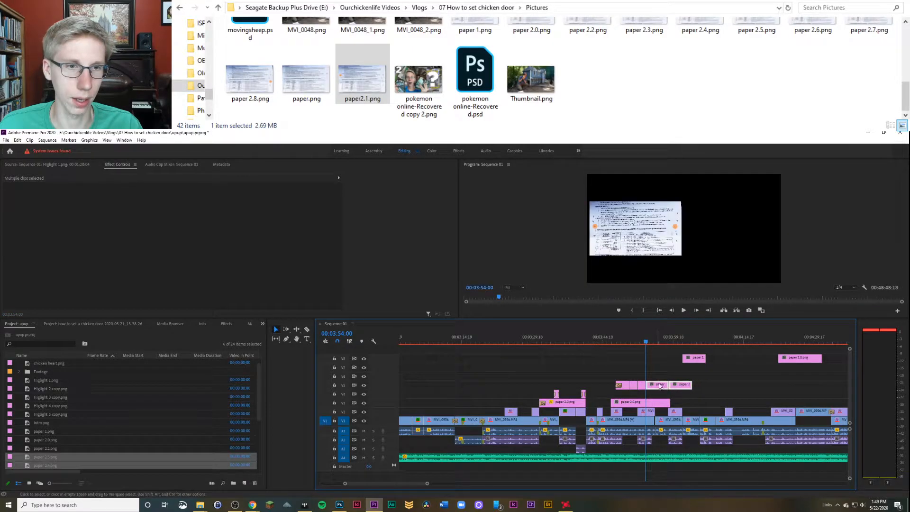
Step: Play on to the next spoken cue and trim the end of paper 2.6.png on V5 to 00:03:55:22
{"action": "key", "text": "space"}
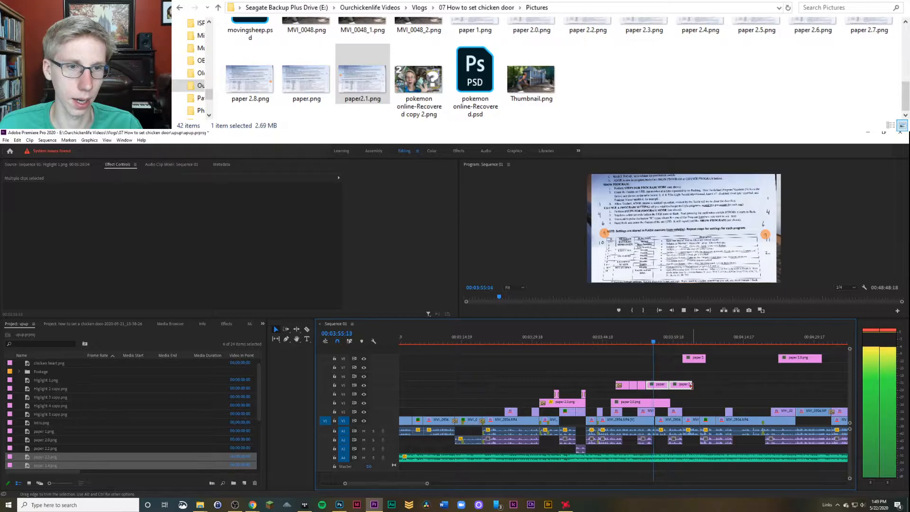
{"action": "left_click", "coordinate": [626, 431]}
{"action": "left_click", "coordinate": [666, 385]}
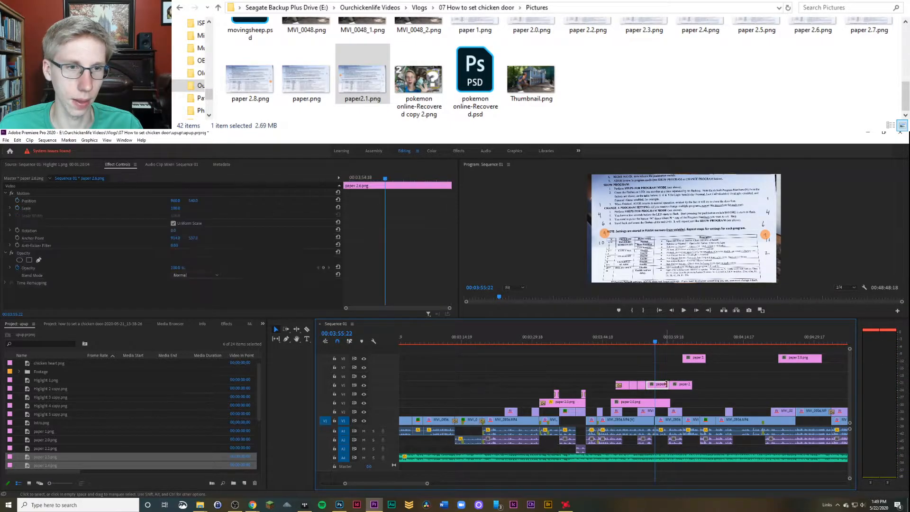
{"action": "left_click_drag", "start_coordinate": [656, 385], "coordinate": [654, 385]}
Step: Play to 00:03:58:08, move paper 2.7.png directly after paper 2.6.png on V5 and trim its end to that time
{"action": "left_click", "coordinate": [676, 370]}
{"action": "key", "text": "space"}
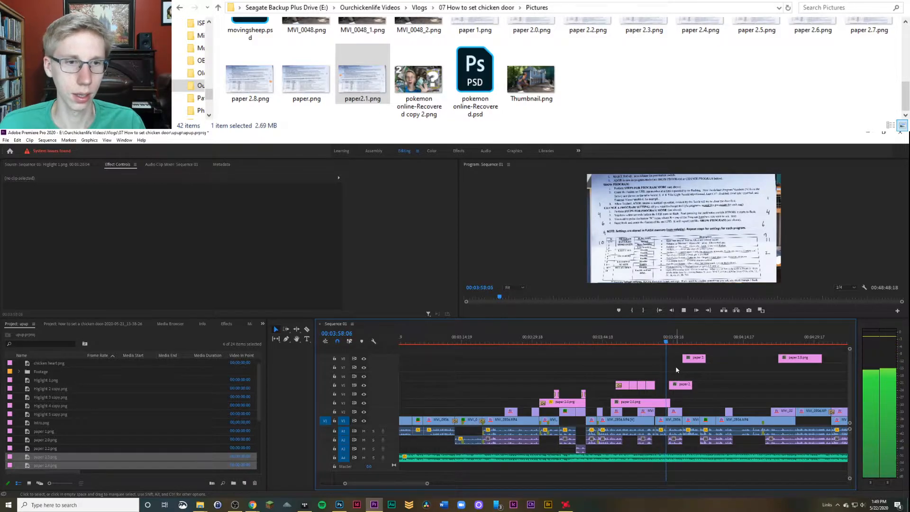
{"action": "key", "text": "space"}
{"action": "left_click_drag", "start_coordinate": [684, 385], "coordinate": [673, 387]}
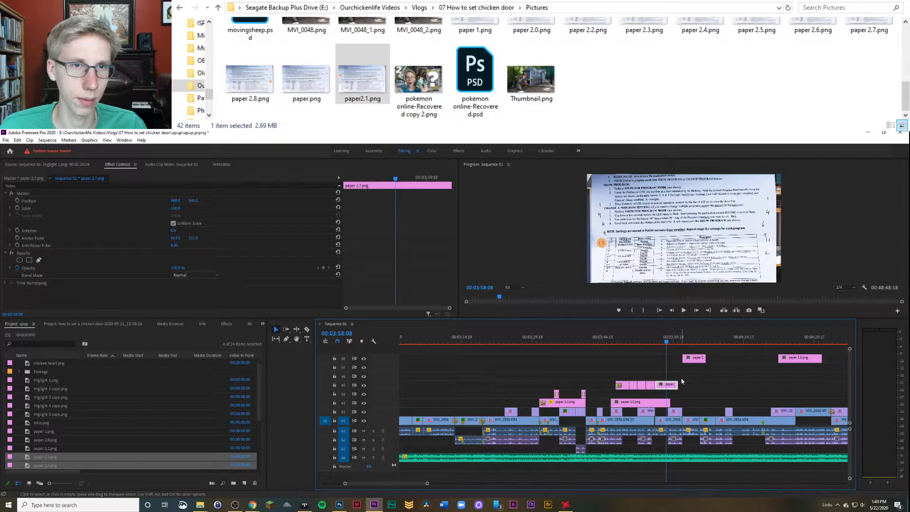
{"action": "left_click_drag", "start_coordinate": [666, 385], "coordinate": [667, 385]}
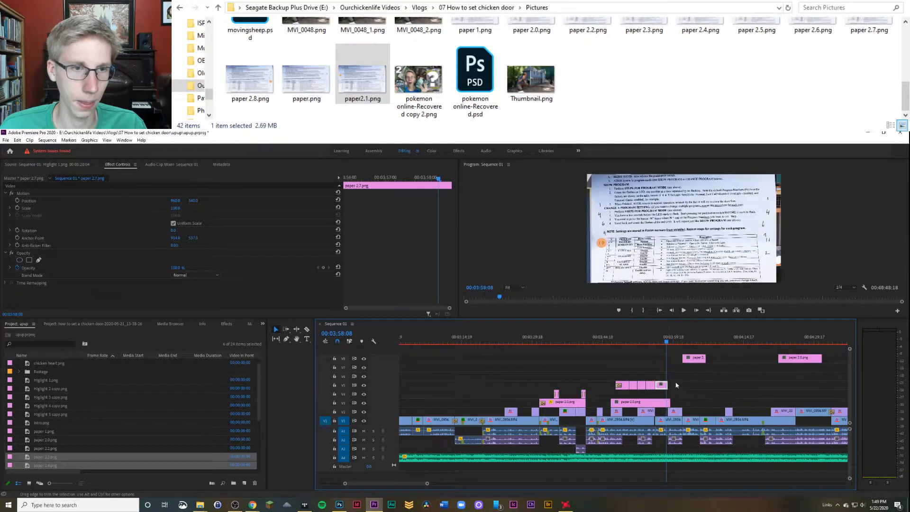
Step: Move paper 2.2.png from V8 to directly after paper 2.7.png on V5, shorten it to 00:00:03:14 and play the section from 00:03:46:13
{"action": "key", "text": "space"}
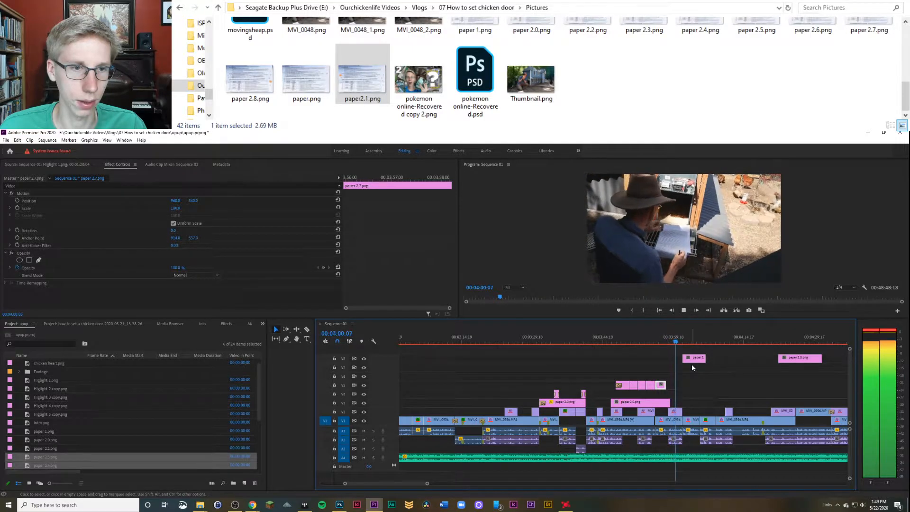
{"action": "left_click_drag", "start_coordinate": [693, 362], "coordinate": [685, 388]}
{"action": "key", "text": "Delete"}
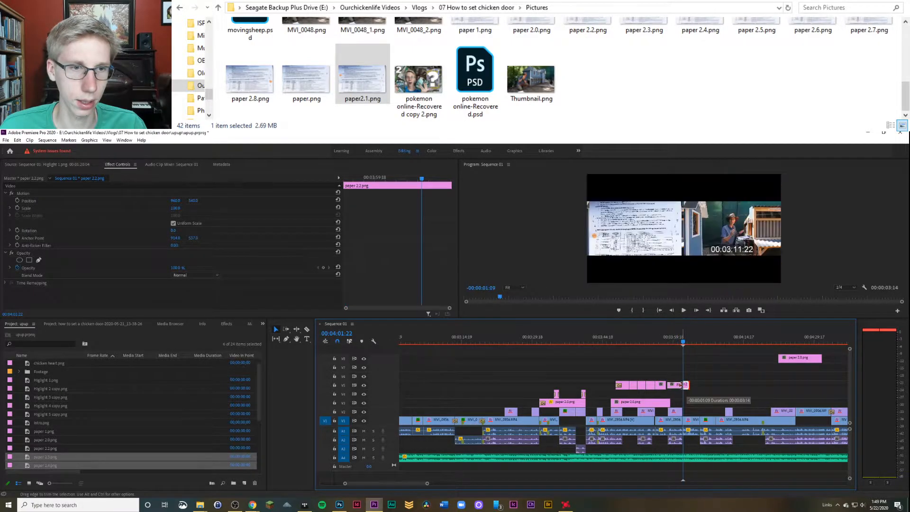
{"action": "left_click", "coordinate": [611, 370]}
{"action": "left_click", "coordinate": [638, 364]}
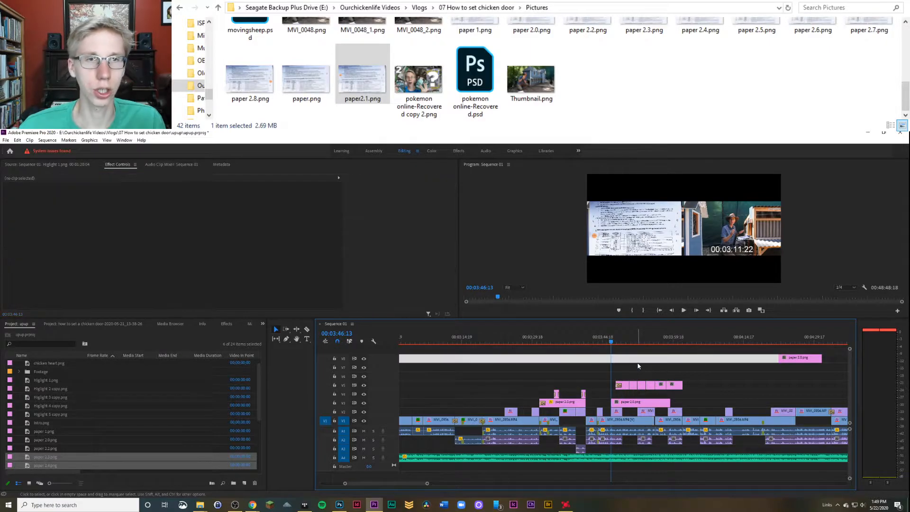
{"action": "key", "text": "space"}
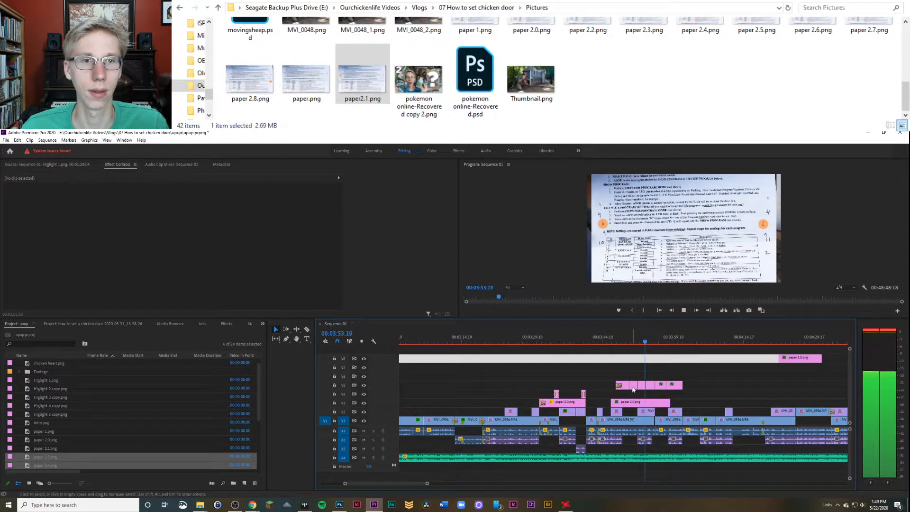
Step: Apply the default transition to the cuts between the consecutive paper clips on V5
{"action": "right_click", "coordinate": [632, 387]}
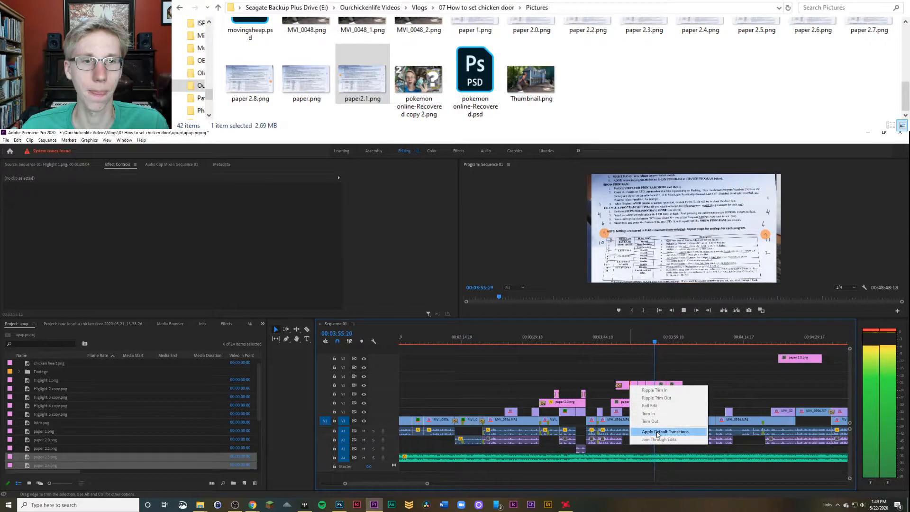
{"action": "left_click", "coordinate": [658, 433]}
{"action": "right_click", "coordinate": [638, 385]}
{"action": "left_click", "coordinate": [669, 430]}
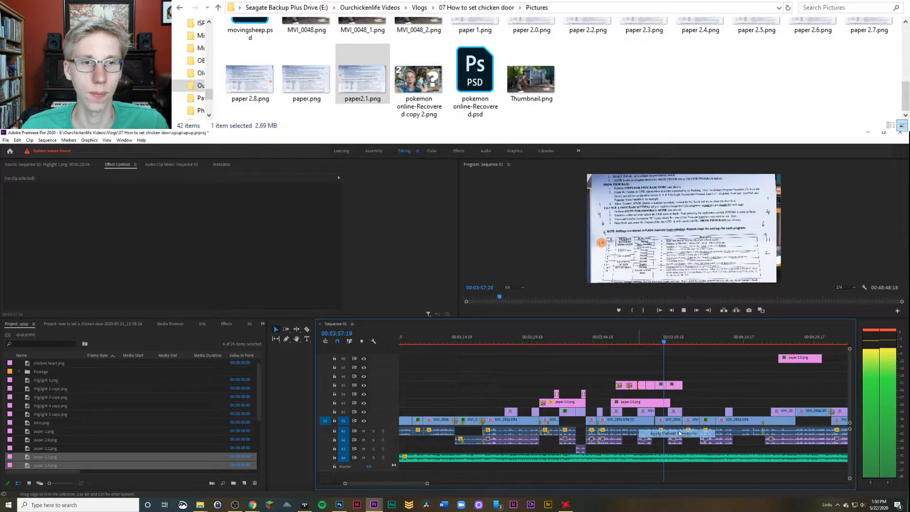
{"action": "right_click", "coordinate": [647, 386]}
{"action": "left_click", "coordinate": [679, 433]}
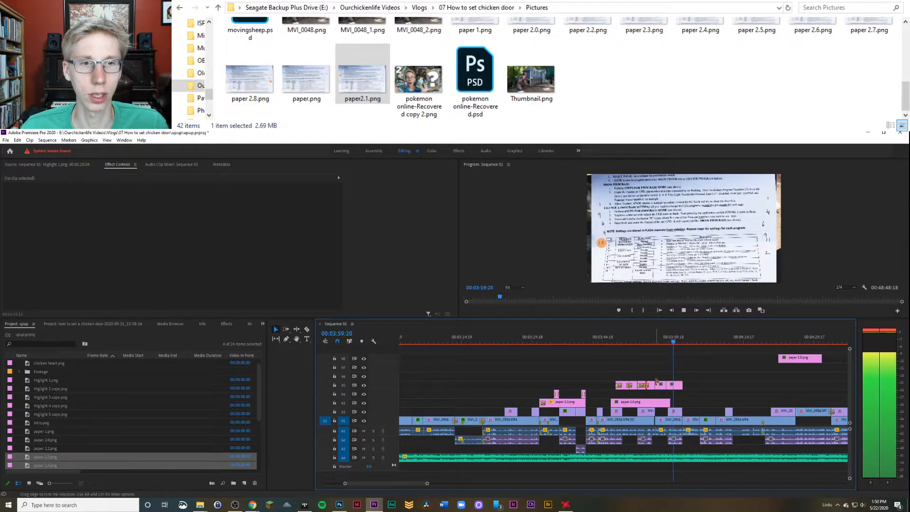
{"action": "right_click", "coordinate": [668, 385]}
{"action": "left_click", "coordinate": [683, 430]}
{"action": "right_click", "coordinate": [669, 386]}
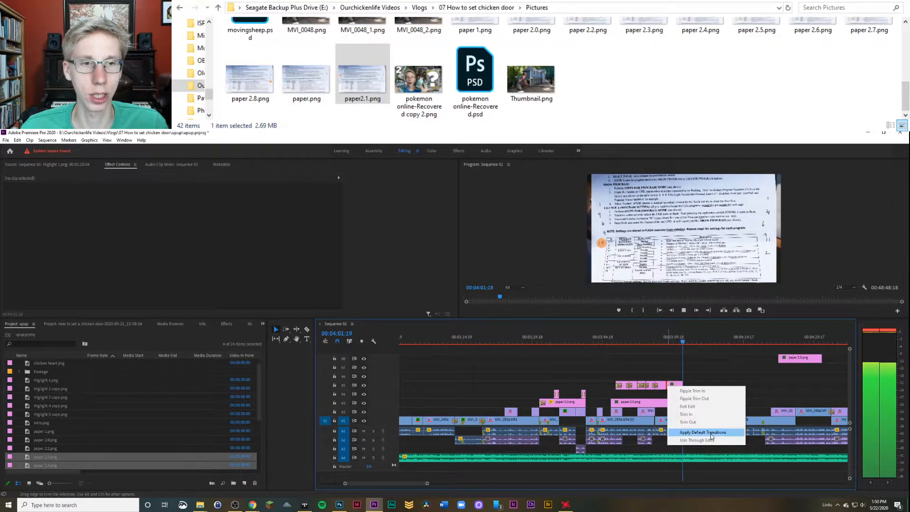
{"action": "left_click", "coordinate": [710, 434]}
Step: Play the sequence from 00:03:46:18 to check the timing and substitute paper 2.8.png from V8 for the last paper clip on V5
{"action": "left_click", "coordinate": [614, 341]}
{"action": "left_click", "coordinate": [613, 340]}
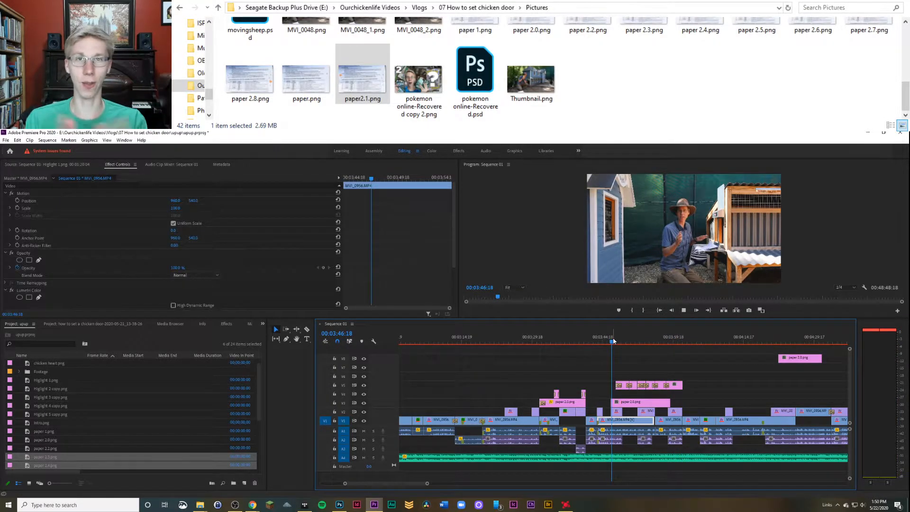
{"action": "key", "text": "space"}
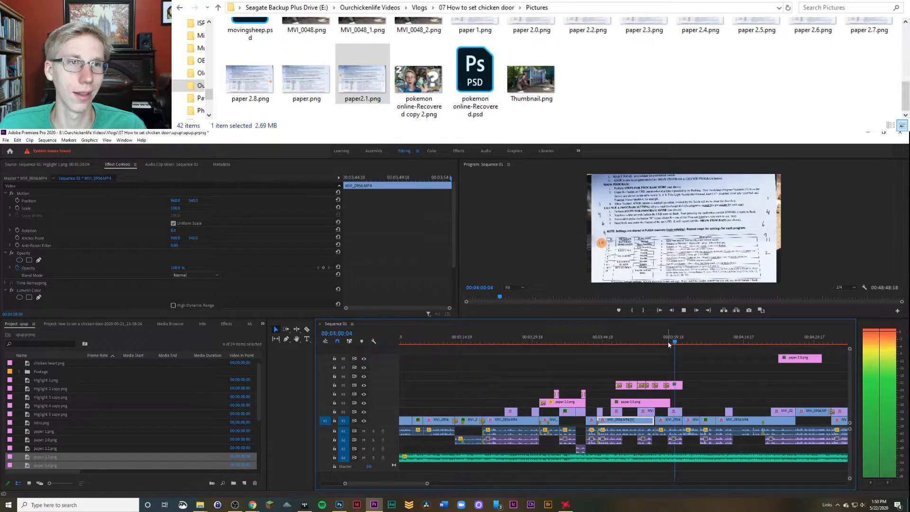
{"action": "key", "text": "space"}
{"action": "left_click_drag", "start_coordinate": [796, 362], "coordinate": [682, 386]}
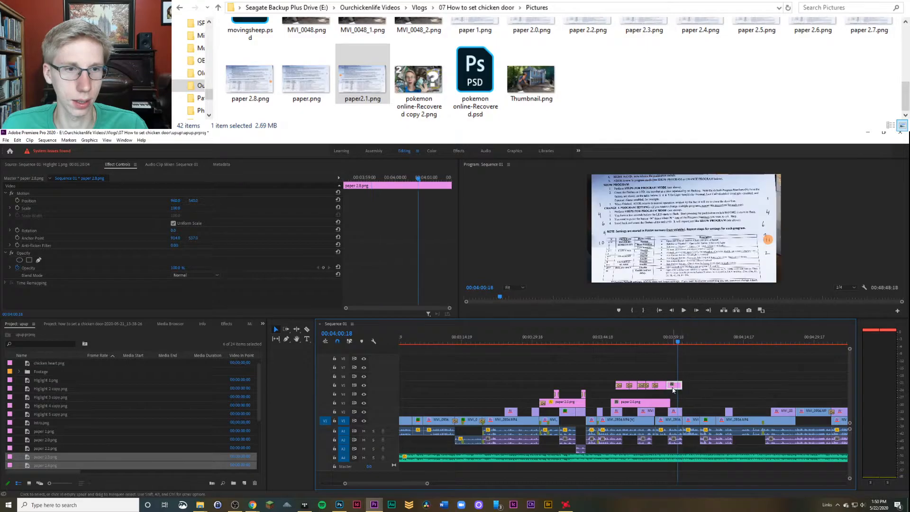
Step: Apply the default transition to the cut between paper 2.7.png and paper 2.8.png on V5
{"action": "right_click", "coordinate": [663, 387]}
{"action": "left_click", "coordinate": [660, 379]}
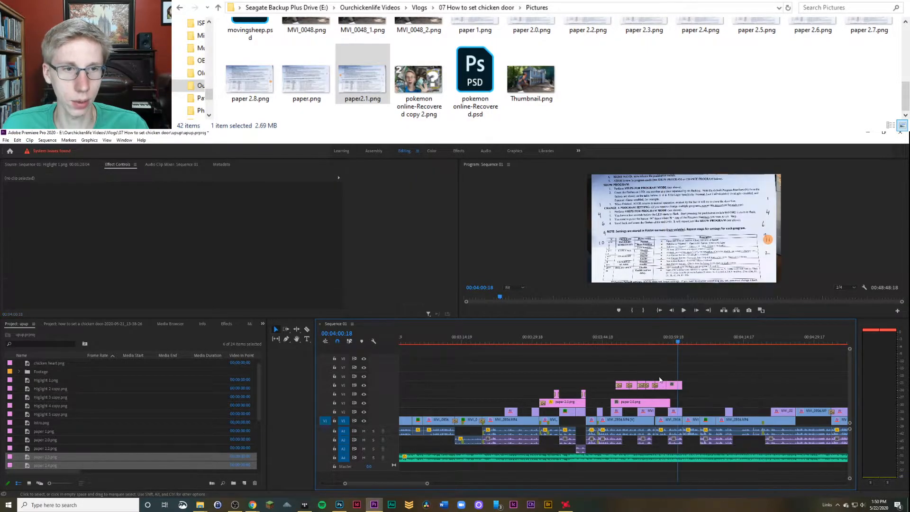
{"action": "right_click", "coordinate": [665, 384]}
{"action": "left_click", "coordinate": [673, 375]}
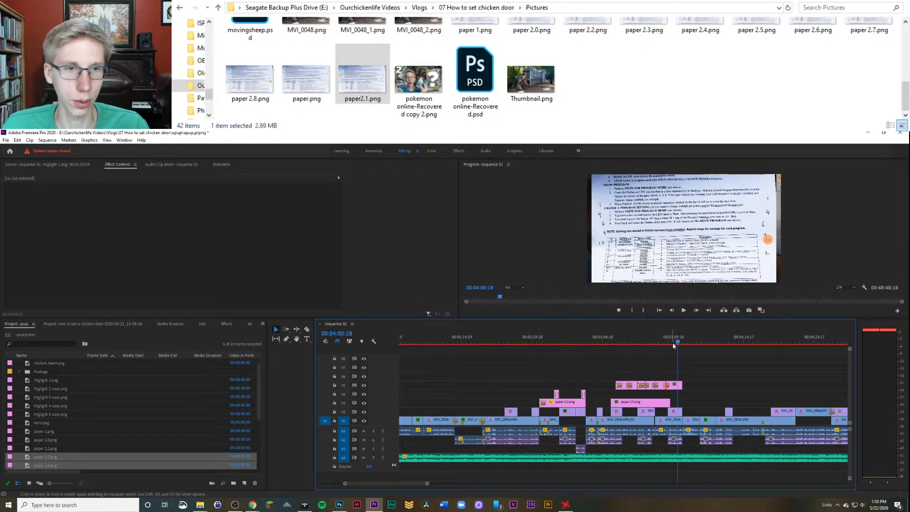
Step: Scale paper 2.0.png at 00:03:46:22 down to about half size and position it in the lower-left corner of the video frame
{"action": "left_click", "coordinate": [615, 355]}
{"action": "left_click", "coordinate": [621, 401]}
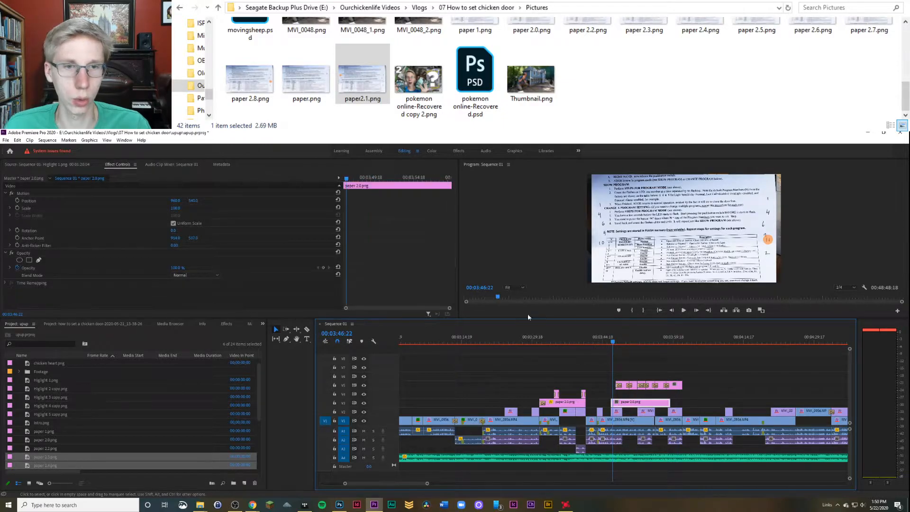
{"action": "left_click", "coordinate": [292, 193]}
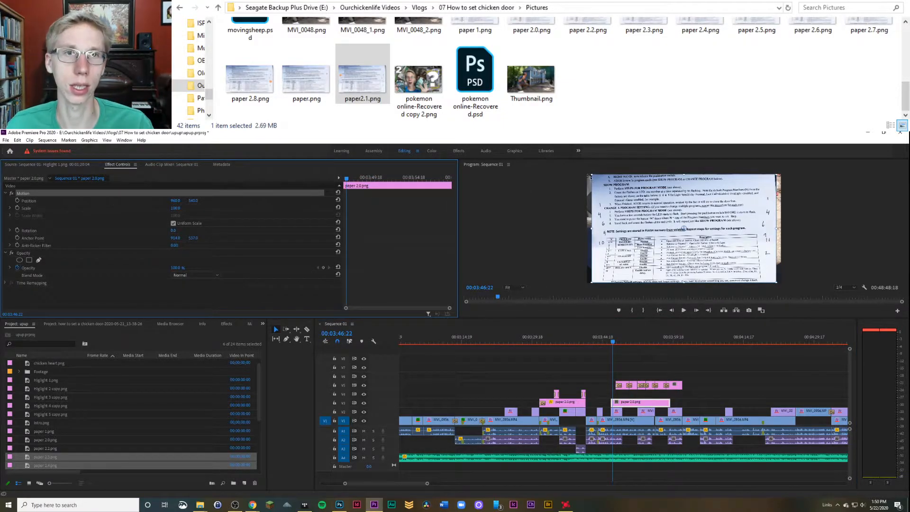
{"action": "left_click_drag", "start_coordinate": [590, 177], "coordinate": [648, 203]}
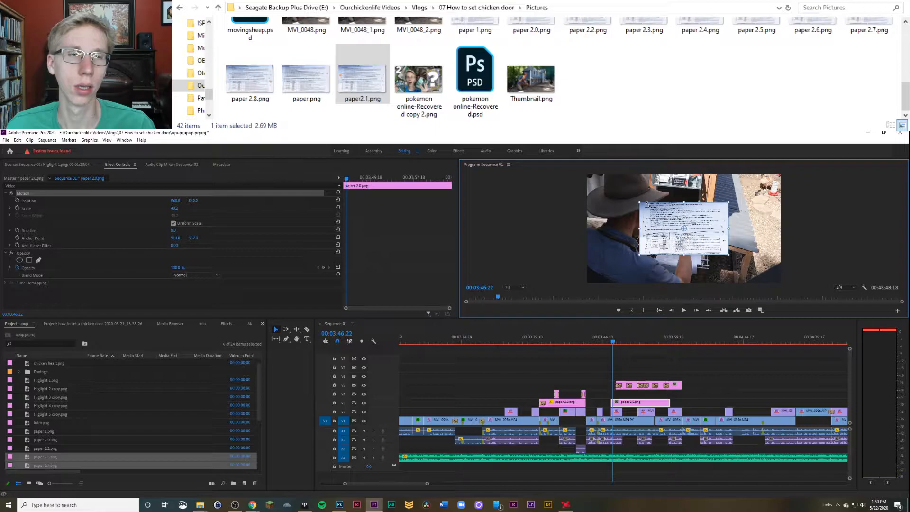
{"action": "left_click_drag", "start_coordinate": [666, 235], "coordinate": [614, 267]}
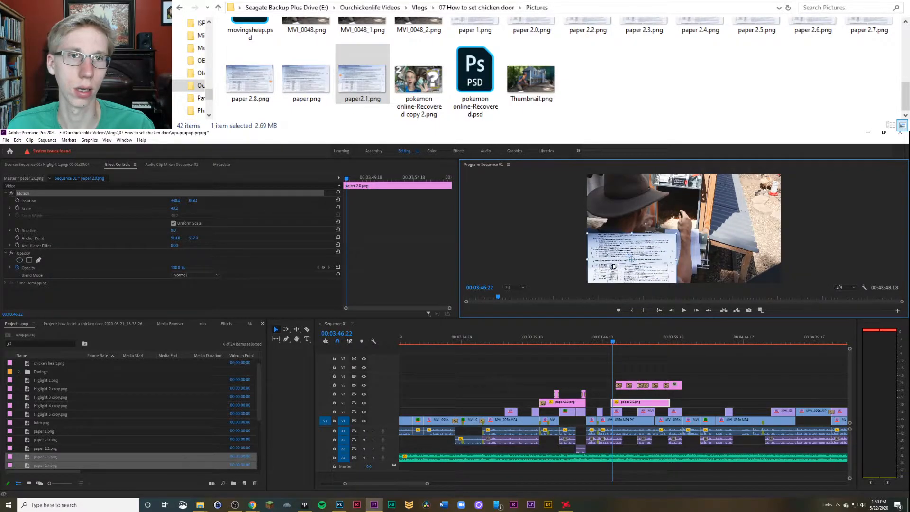
Step: Copy paper 2.0.png, paste only its Motion attributes onto all the highlighted paper clips on V5 and play back the result
{"action": "left_click", "coordinate": [617, 349]}
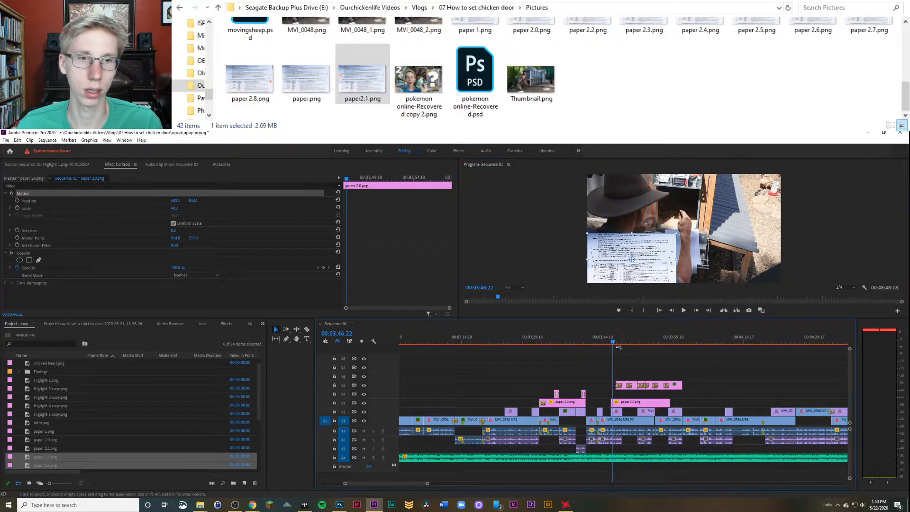
{"action": "left_click", "coordinate": [623, 402]}
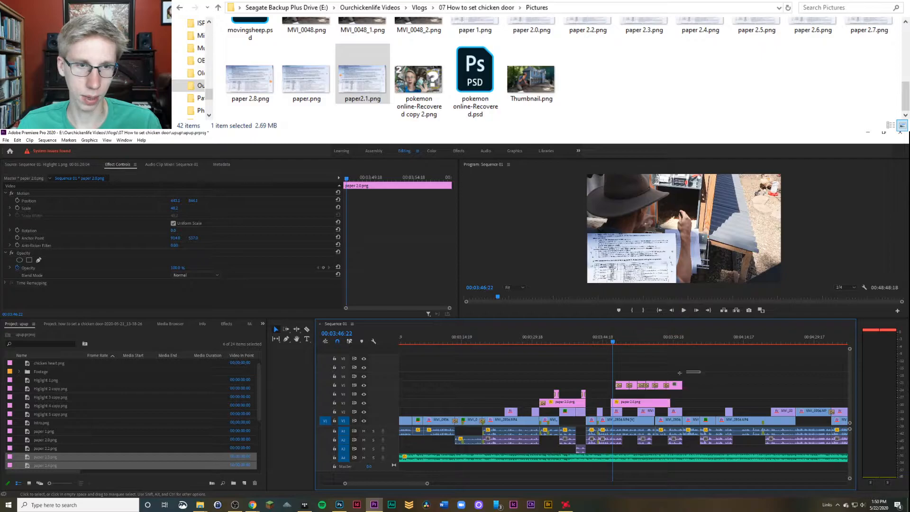
{"action": "left_click_drag", "start_coordinate": [616, 384], "coordinate": [617, 383]}
{"action": "right_click", "coordinate": [673, 386]}
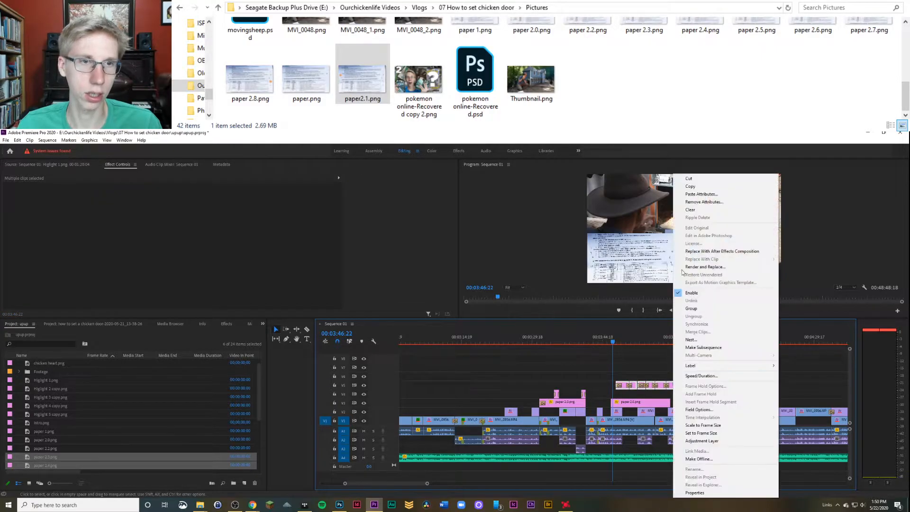
{"action": "left_click", "coordinate": [706, 195]}
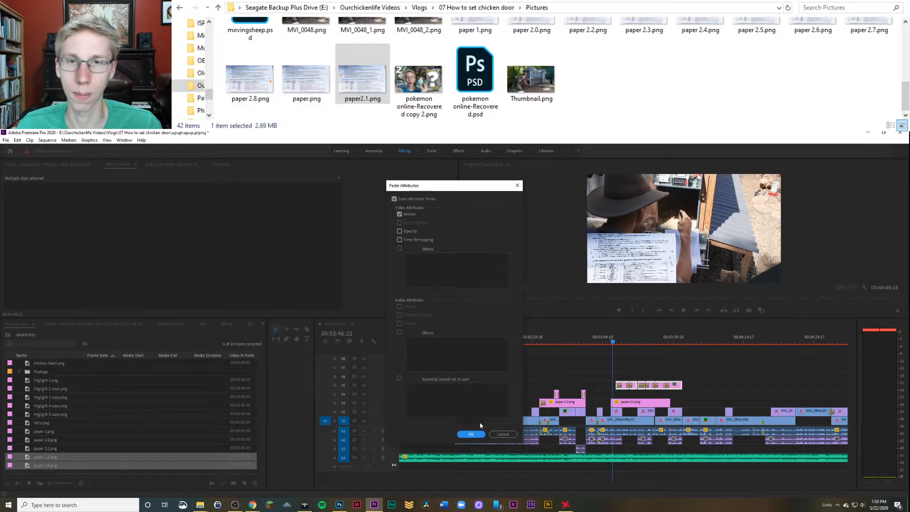
{"action": "left_click", "coordinate": [481, 434]}
{"action": "key", "text": "space"}
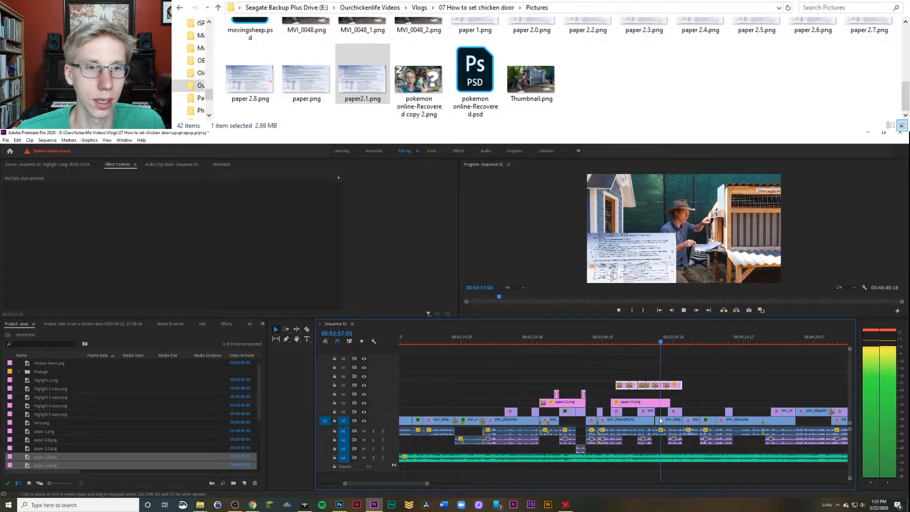
Step: Move the three MVI_0048.MP4 clips beneath the paper graphics from V2 up to V8, keeping their timing
{"action": "left_click", "coordinate": [677, 419]}
{"action": "scroll", "coordinate": [426, 483], "scroll_direction": "up", "scroll_amount": 3}
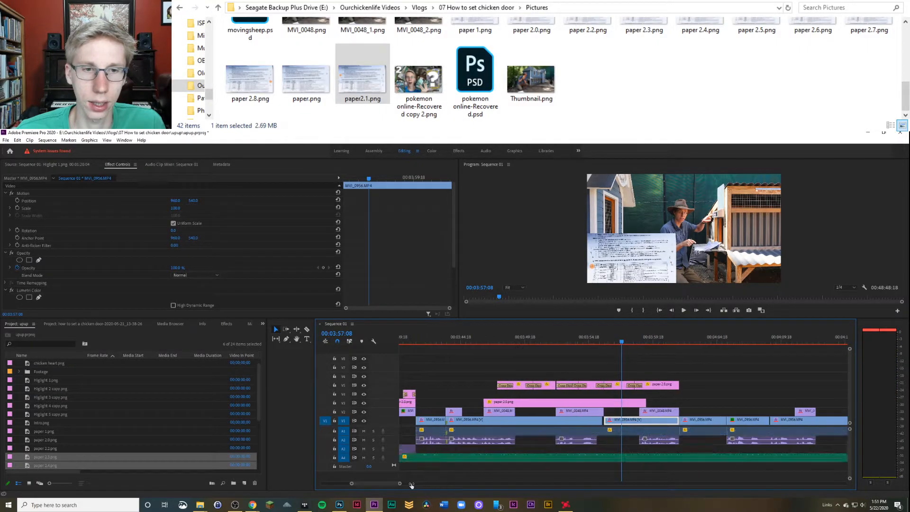
{"action": "left_click_drag", "start_coordinate": [499, 395], "coordinate": [501, 358]}
{"action": "left_click", "coordinate": [577, 413]}
{"action": "left_click_drag", "start_coordinate": [577, 413], "coordinate": [576, 358]}
{"action": "left_click_drag", "start_coordinate": [639, 355], "coordinate": [640, 358]}
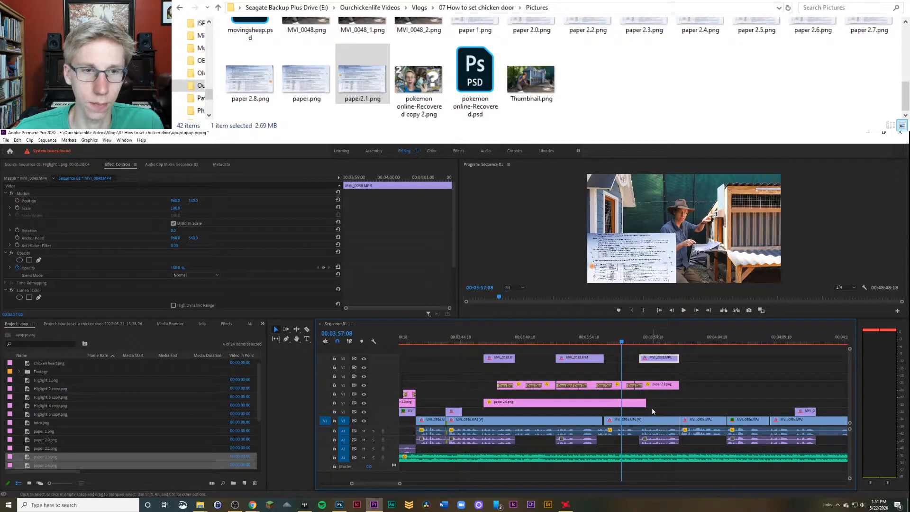
Step: Extend paper 2.0.png on V3 to the end of paper 2.8.png and apply the default transition to its start
{"action": "left_click_drag", "start_coordinate": [670, 401], "coordinate": [679, 401]}
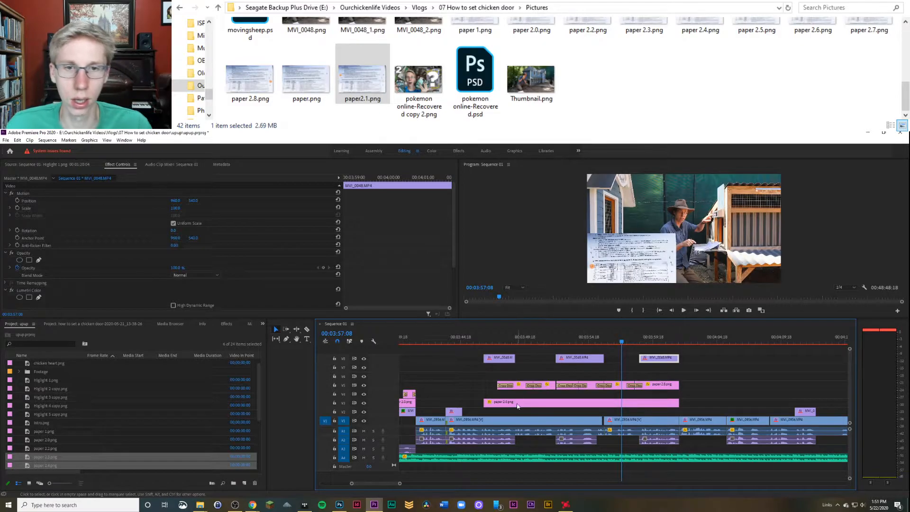
{"action": "left_click", "coordinate": [485, 402]}
{"action": "right_click", "coordinate": [486, 402]}
{"action": "left_click", "coordinate": [516, 447]}
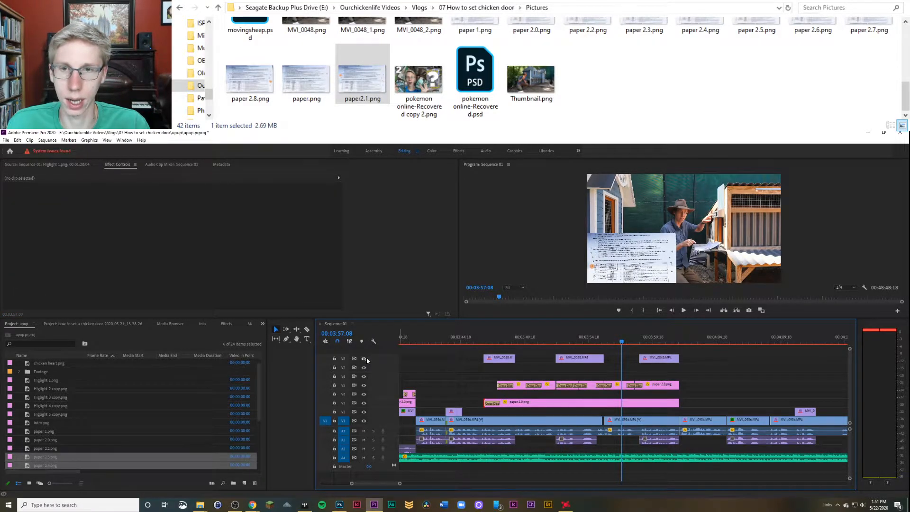
Step: Hide track V8 and delete the three extracted audio clips on A2 beneath the paper graphics while reviewing the section
{"action": "left_click", "coordinate": [601, 422]}
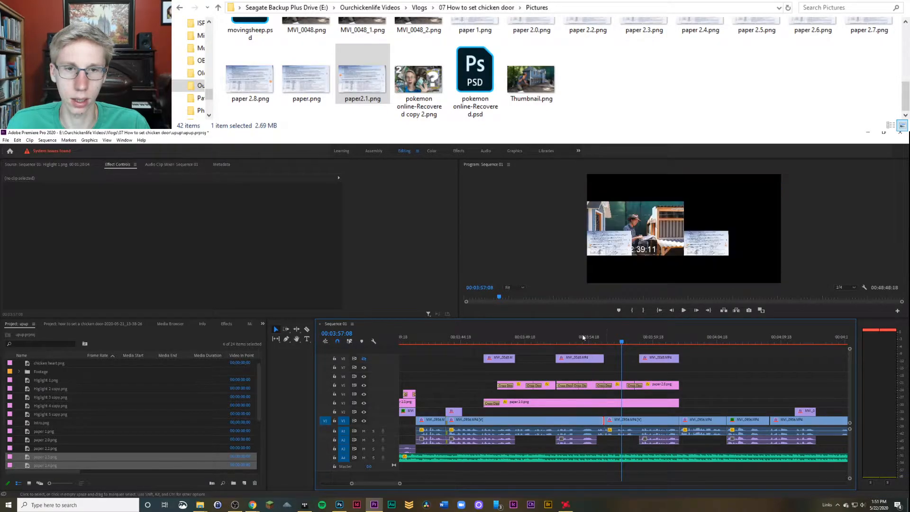
{"action": "left_click_drag", "start_coordinate": [559, 342], "coordinate": [543, 341]}
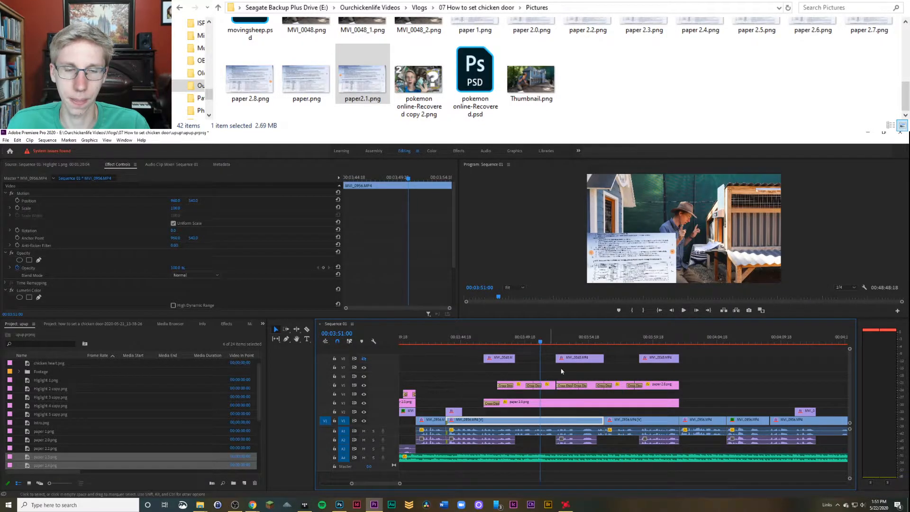
{"action": "left_click", "coordinate": [581, 440]}
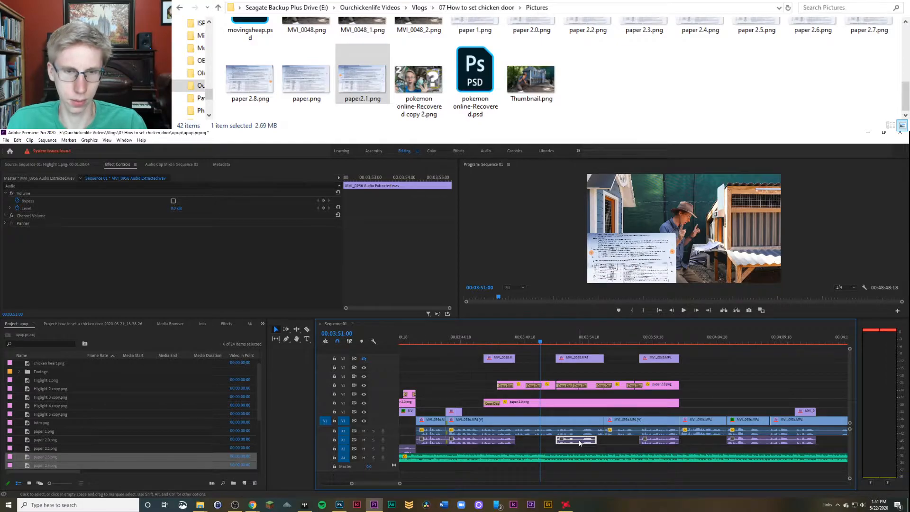
{"action": "key", "text": "Delete"}
{"action": "key", "text": "ctrl+z"}
{"action": "key", "text": "Delete"}
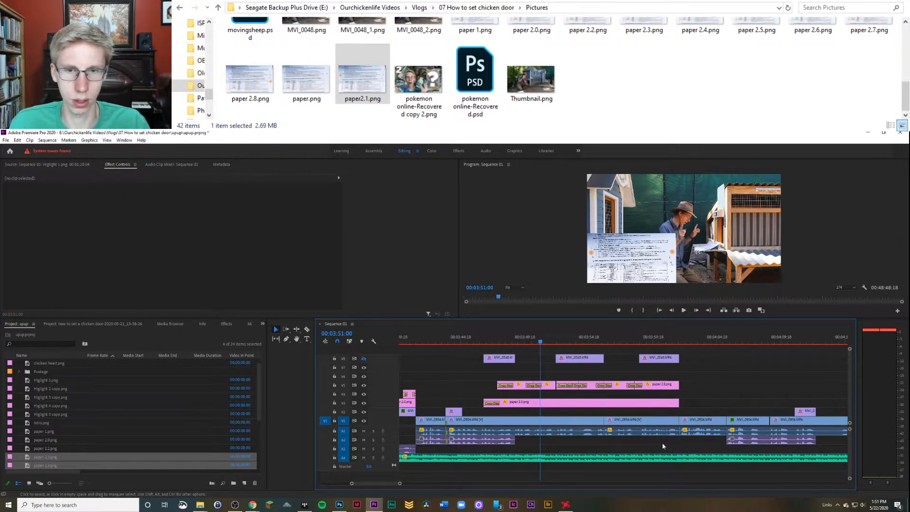
{"action": "left_click", "coordinate": [456, 342]}
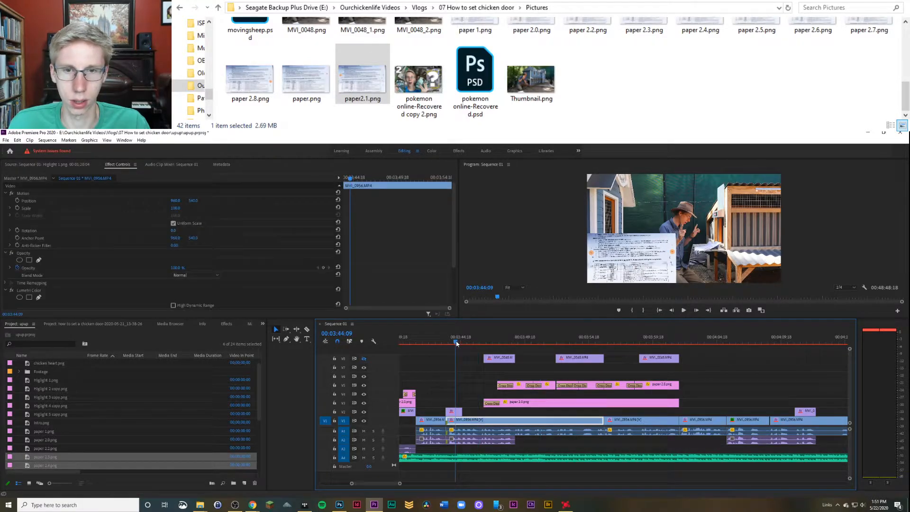
{"action": "key", "text": "space"}
{"action": "left_click", "coordinate": [471, 440]}
{"action": "key", "text": "Delete"}
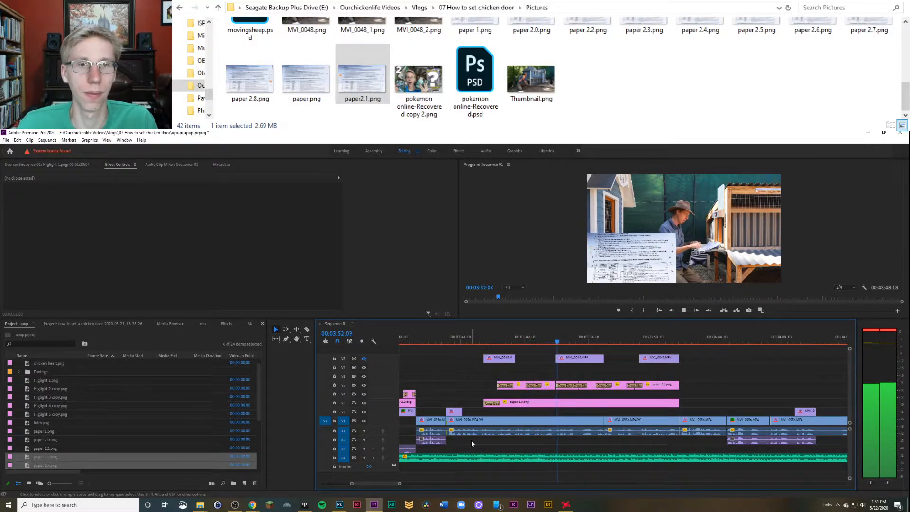
Step: Reapply the default transition centred on the V5 cut near 00:03:52 and play back the dissolve
{"action": "left_click", "coordinate": [502, 420]}
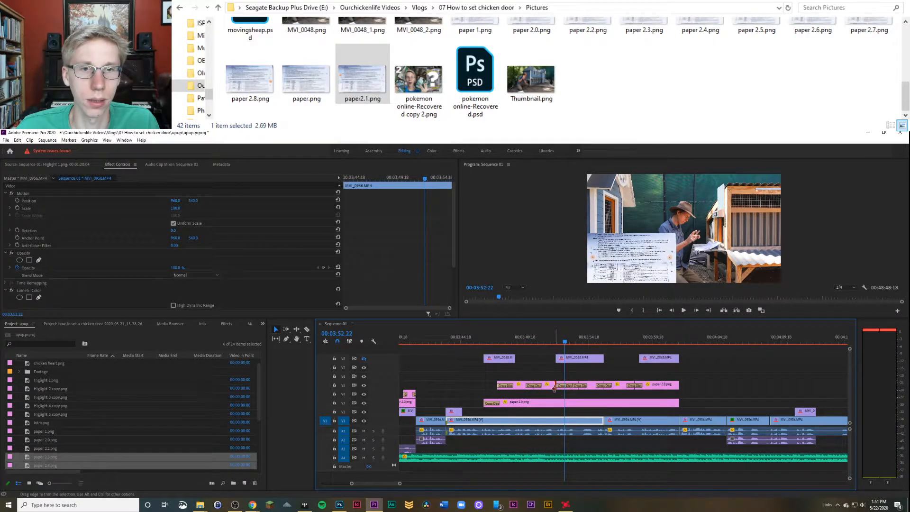
{"action": "left_click", "coordinate": [554, 388]}
{"action": "right_click", "coordinate": [555, 388]}
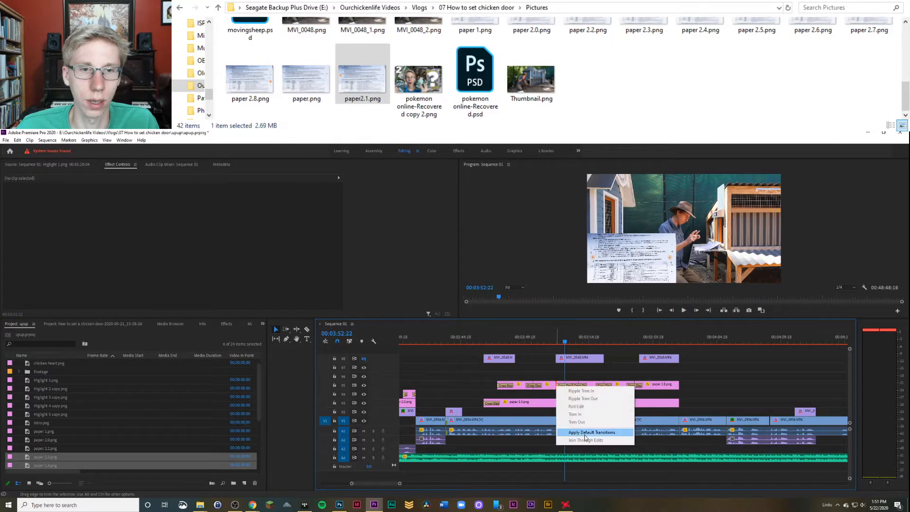
{"action": "left_click", "coordinate": [586, 434]}
{"action": "left_click", "coordinate": [567, 386]}
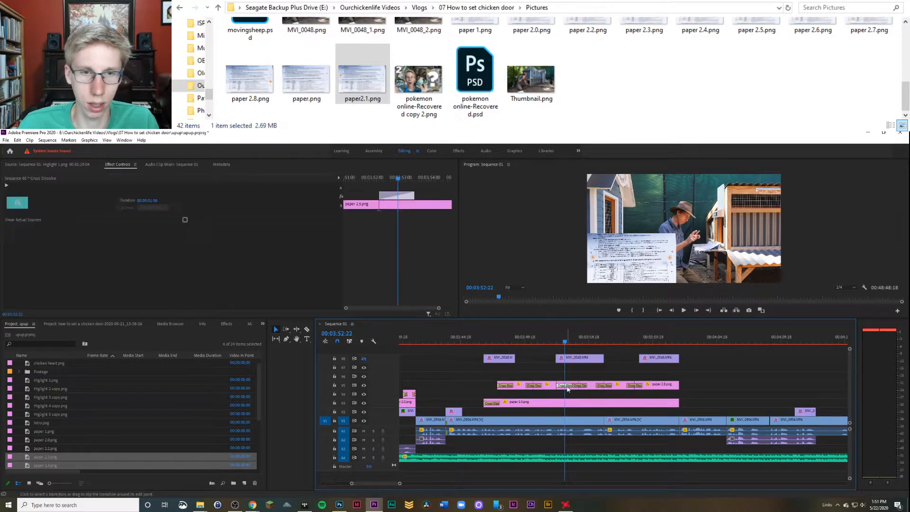
{"action": "left_click", "coordinate": [558, 386]}
{"action": "right_click", "coordinate": [558, 387]}
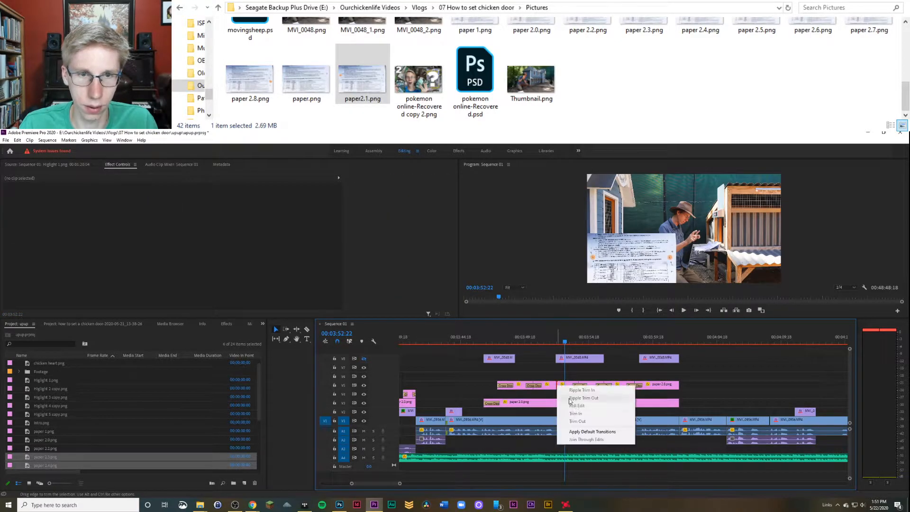
{"action": "left_click", "coordinate": [584, 431]}
{"action": "left_click", "coordinate": [554, 337]}
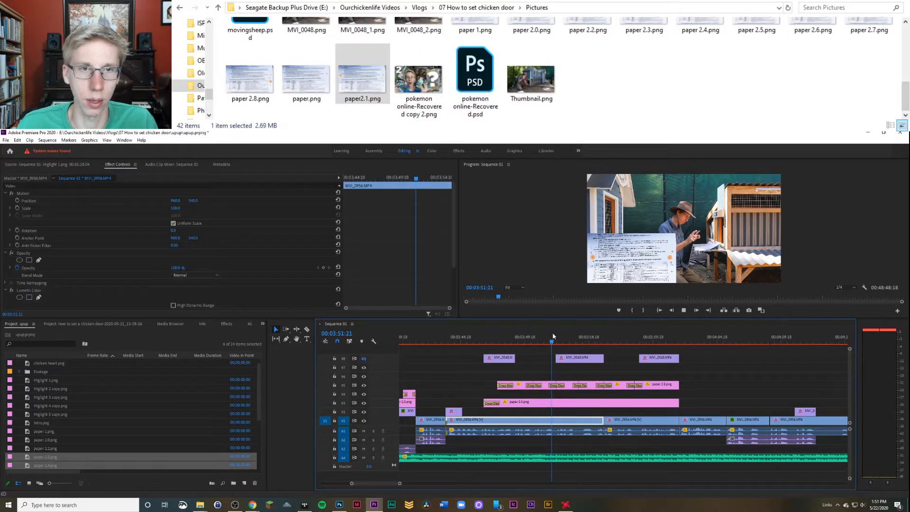
{"action": "key", "text": "space"}
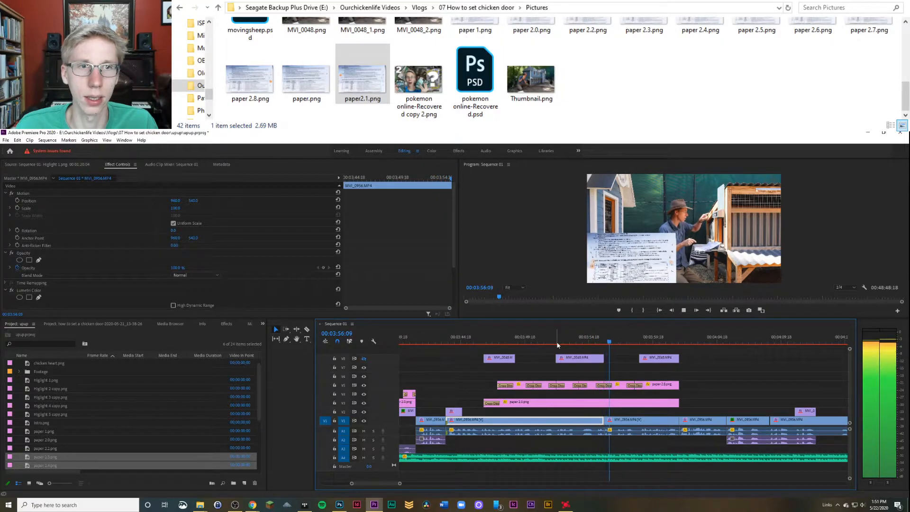
Step: Move the MVI_0956.MP4 clip after the cut near 00:03:56 to V2 and its audio to A2, extending both starts back to 00:03:55:21
{"action": "left_click", "coordinate": [596, 340]}
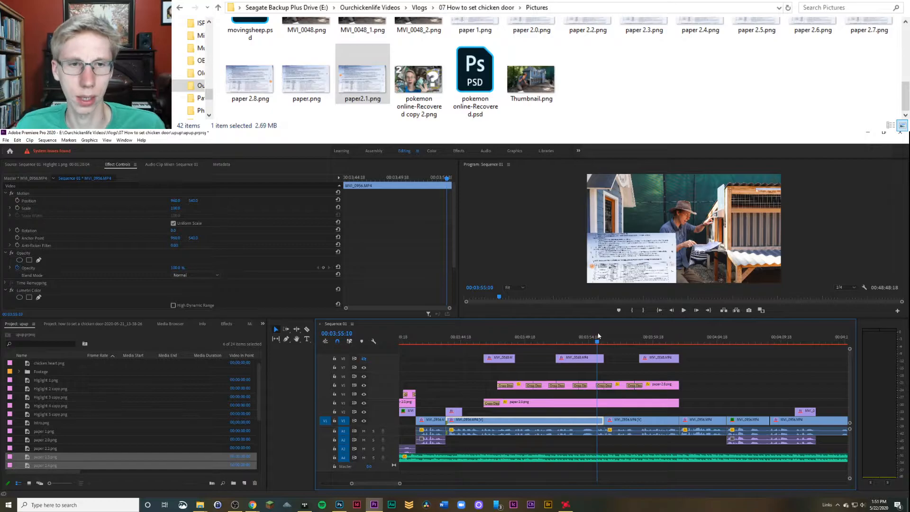
{"action": "left_click", "coordinate": [608, 420]}
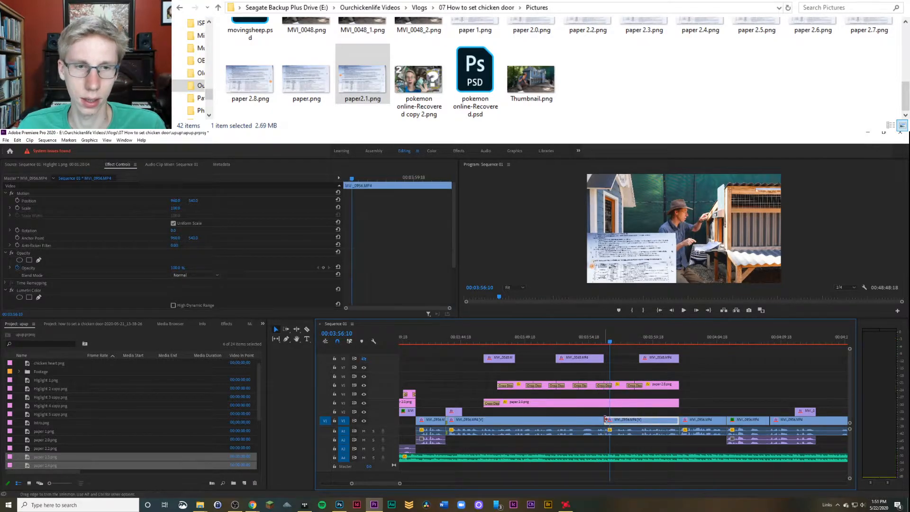
{"action": "key", "text": "space"}
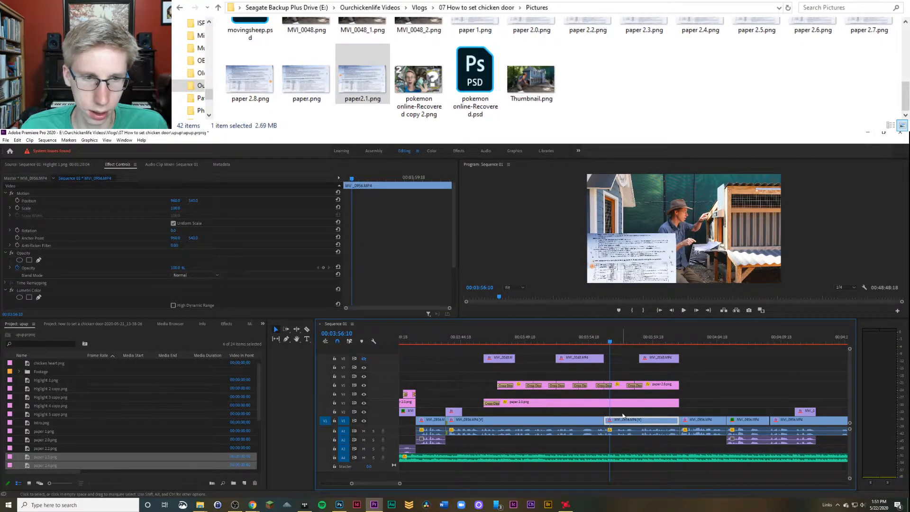
{"action": "left_click", "coordinate": [623, 415]}
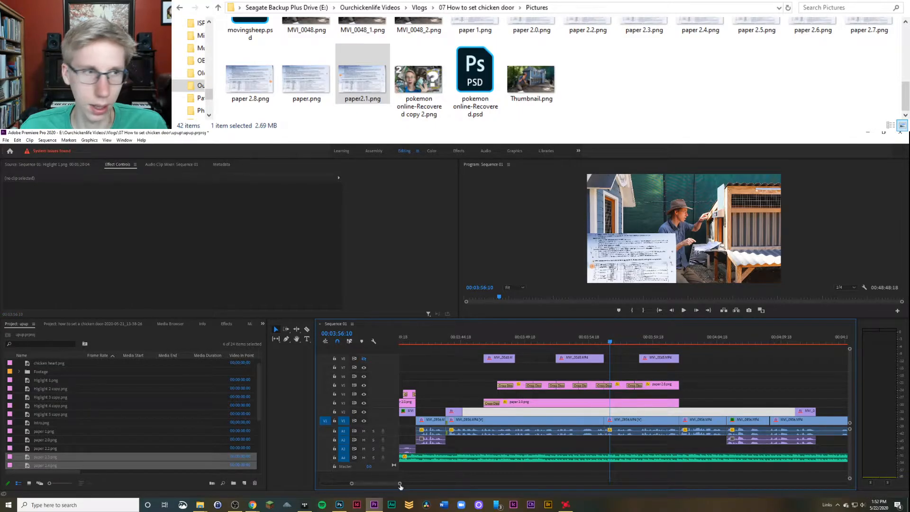
{"action": "left_click_drag", "start_coordinate": [400, 486], "coordinate": [365, 484]}
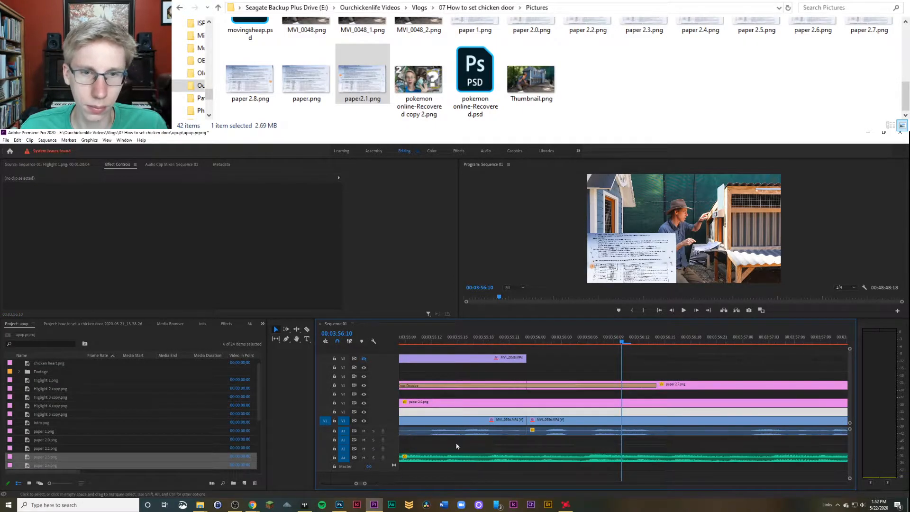
{"action": "left_click", "coordinate": [528, 423]}
{"action": "key", "text": "alt+Up"}
{"action": "left_click", "coordinate": [531, 432]}
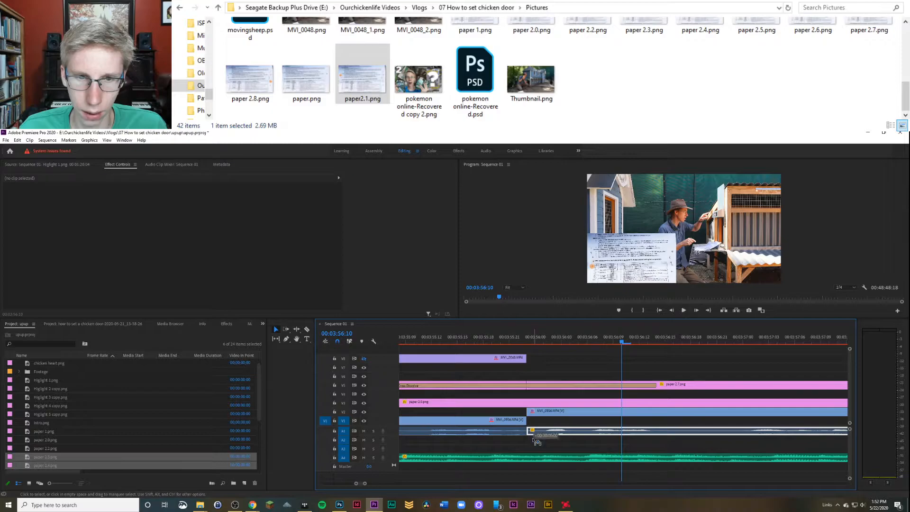
{"action": "key", "text": "alt+Down"}
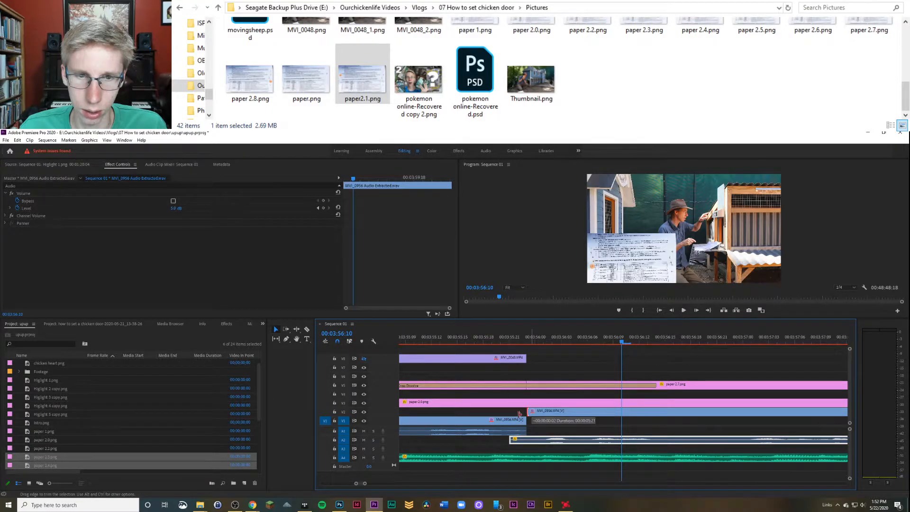
{"action": "left_click_drag", "start_coordinate": [520, 414], "coordinate": [519, 418]}
{"action": "left_click", "coordinate": [547, 447]}
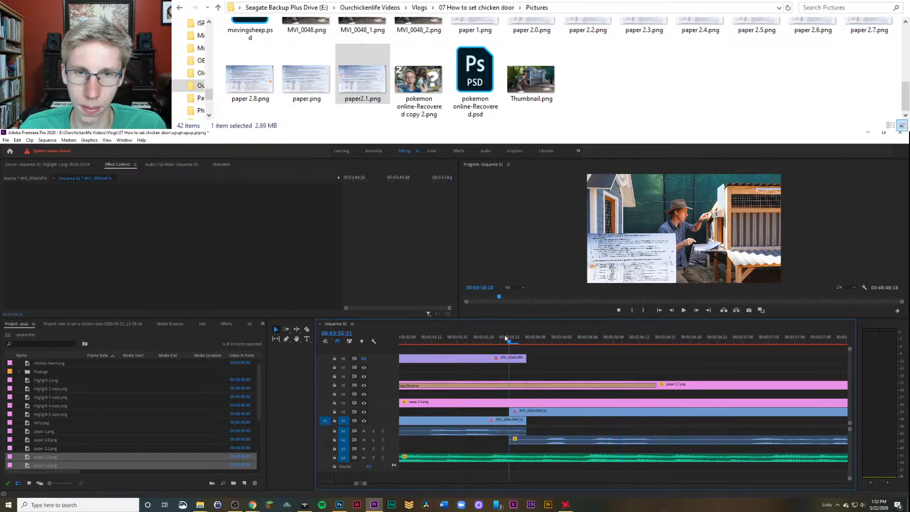
Step: Play back the overlapping MVI_0956.MP4 cut around 00:03:56 to check its picture and audio timing
{"action": "left_click_drag", "start_coordinate": [504, 338], "coordinate": [521, 345]}
{"action": "key", "text": "space"}
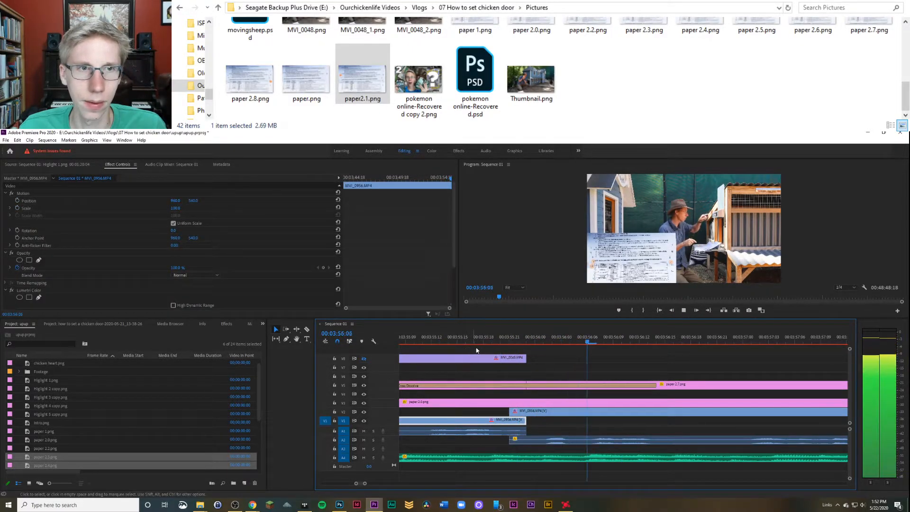
{"action": "left_click_drag", "start_coordinate": [519, 344], "coordinate": [407, 345]}
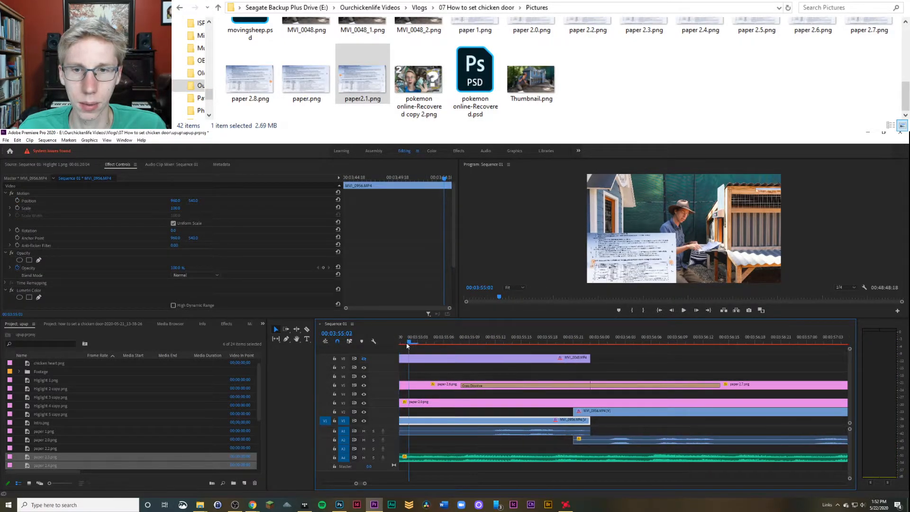
{"action": "left_click_drag", "start_coordinate": [364, 484], "coordinate": [396, 484]}
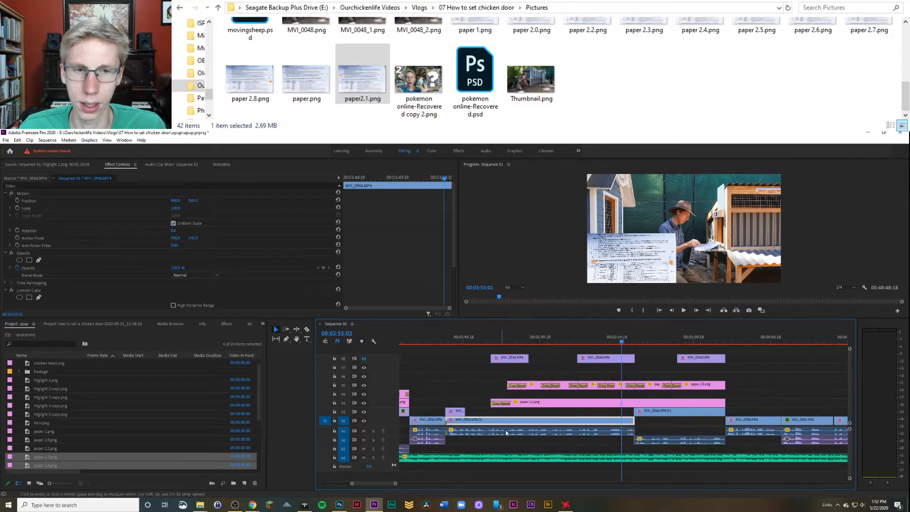
{"action": "key", "text": "space"}
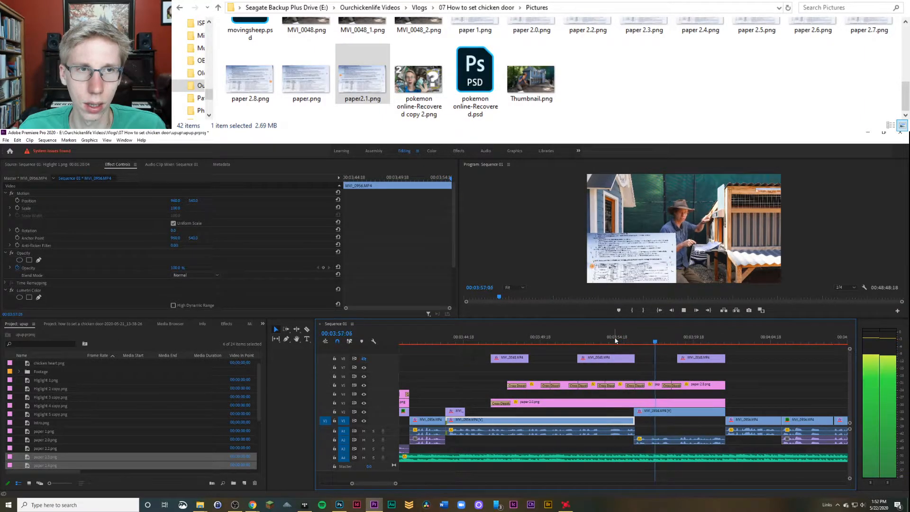
{"action": "left_click", "coordinate": [656, 342]}
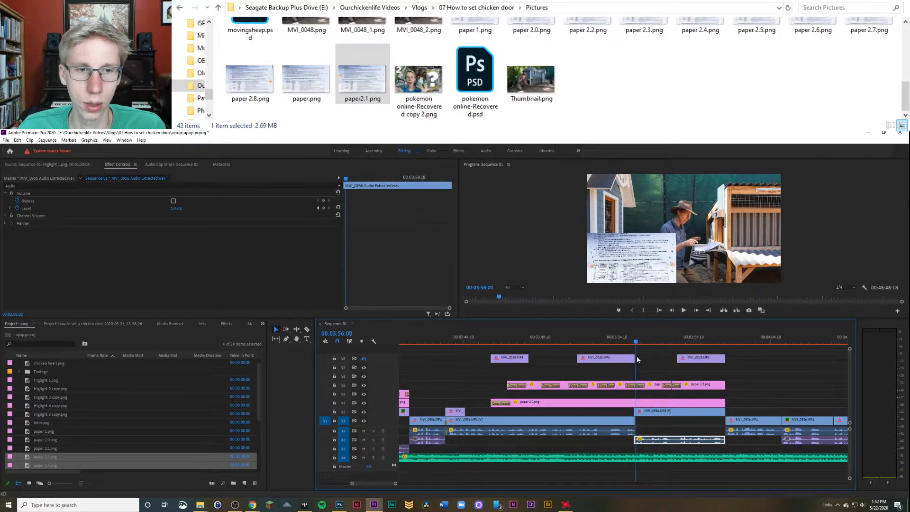
{"action": "mouse_move", "coordinate": [637, 356]}
{"action": "left_mouse_down"}
{"action": "mouse_move", "coordinate": [649, 355]}
{"action": "mouse_move", "coordinate": [632, 346]}
{"action": "left_mouse_up"}
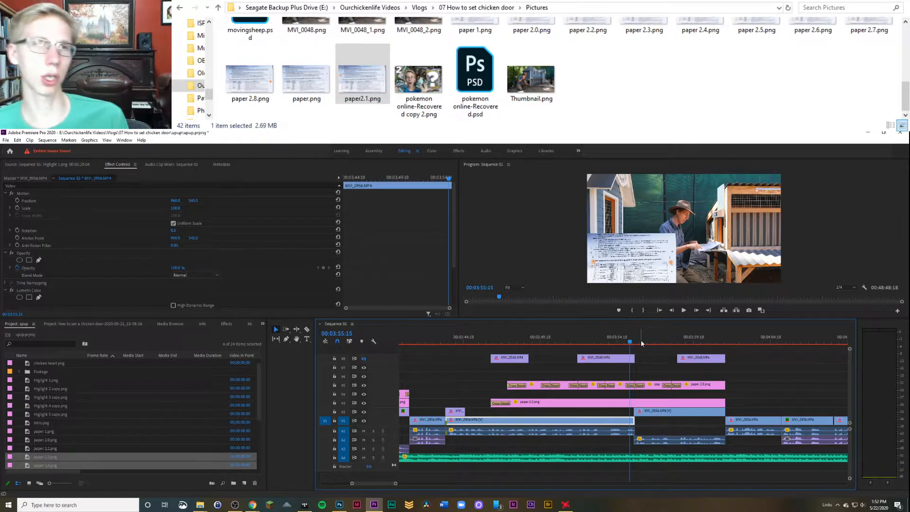
Step: Enlarge the MVI_0956 clip after the cut to about 133% scale and reposition it slightly in the frame
{"action": "key", "text": "space"}
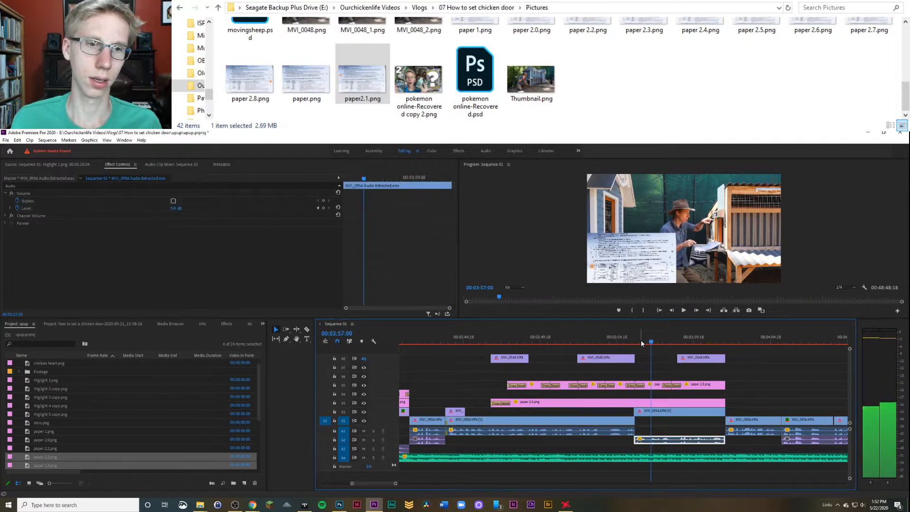
{"action": "left_click", "coordinate": [664, 411]}
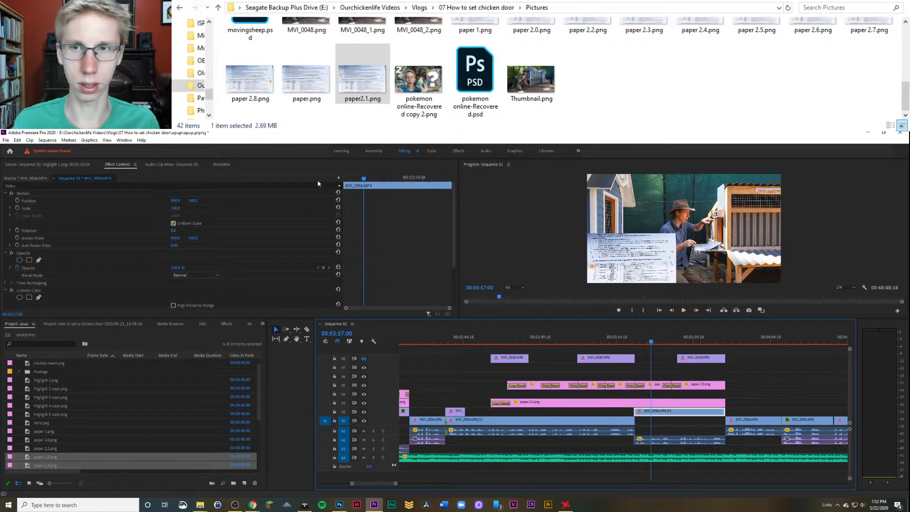
{"action": "left_click", "coordinate": [311, 194]}
{"action": "left_click", "coordinate": [576, 230]}
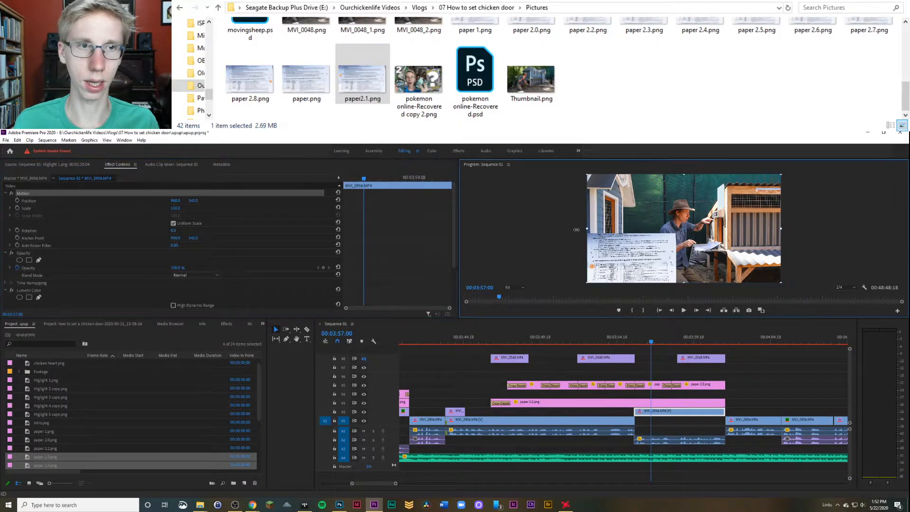
{"action": "left_click_drag", "start_coordinate": [607, 231], "coordinate": [711, 235]}
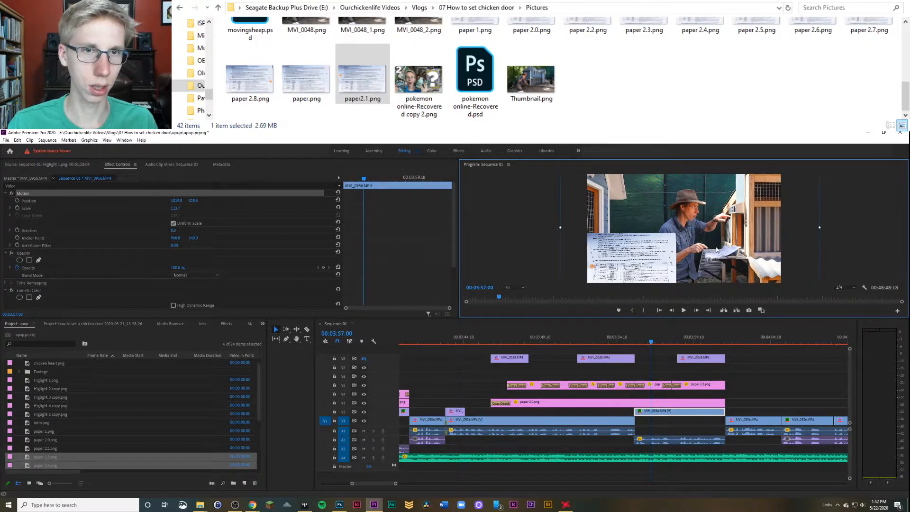
Step: Play back the transition from the first talking clip into the enlarged clip, starting at 3:55:14
{"action": "left_click", "coordinate": [639, 430]}
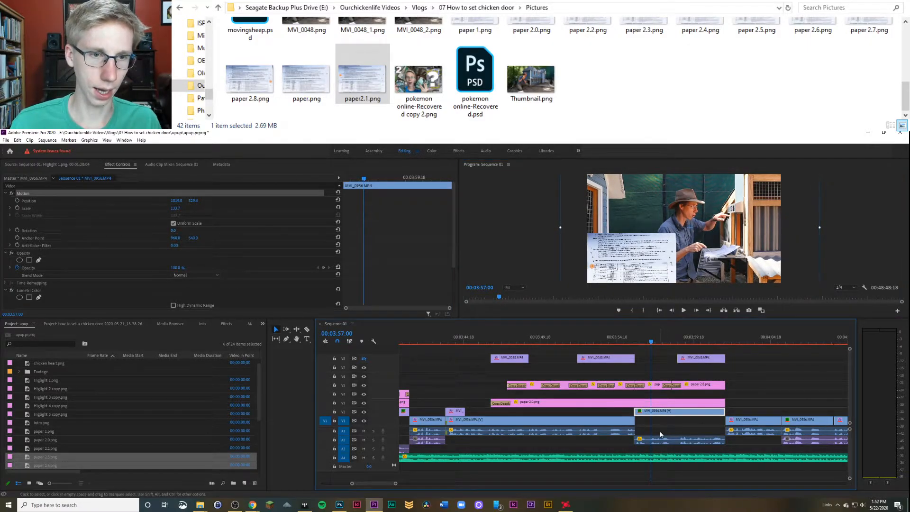
{"action": "left_click", "coordinate": [629, 421]}
{"action": "left_click", "coordinate": [631, 342]}
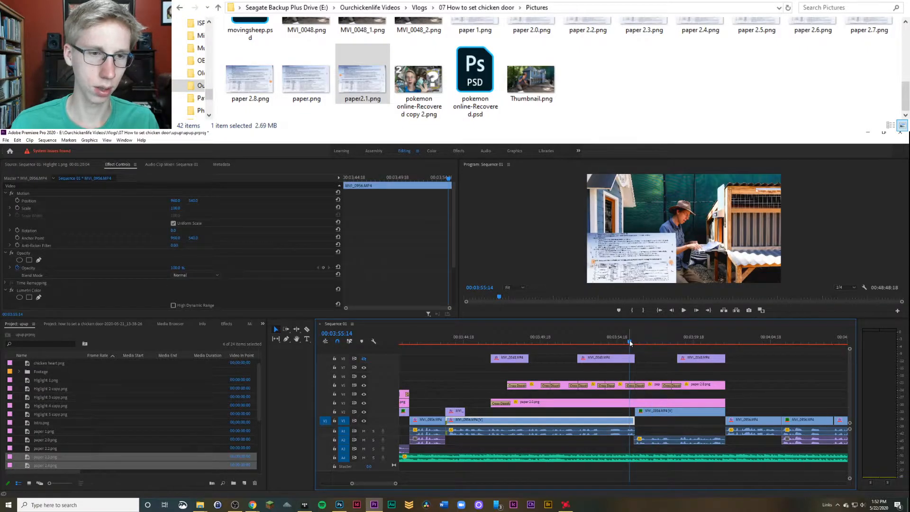
{"action": "key", "text": "space"}
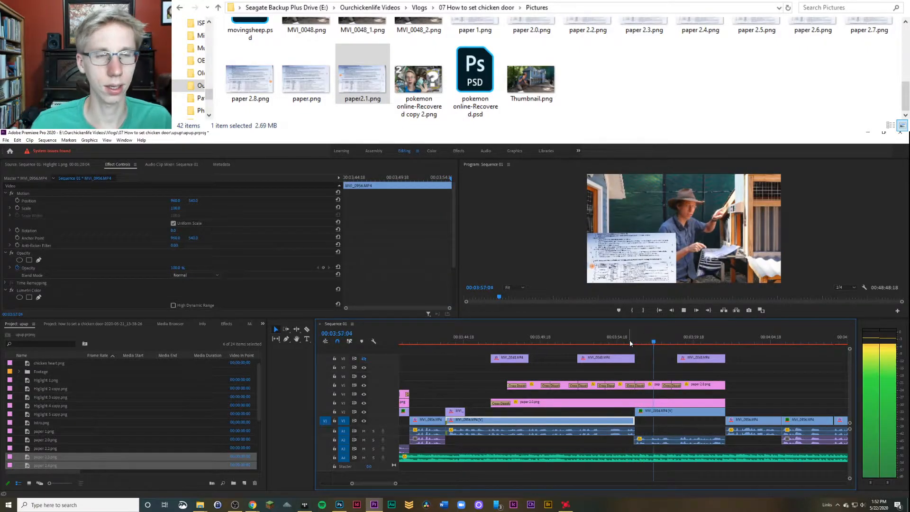
{"action": "key", "text": "space"}
Step: Undo the split of the second clip's audio and the enlargement of its video
{"action": "left_click", "coordinate": [692, 441]}
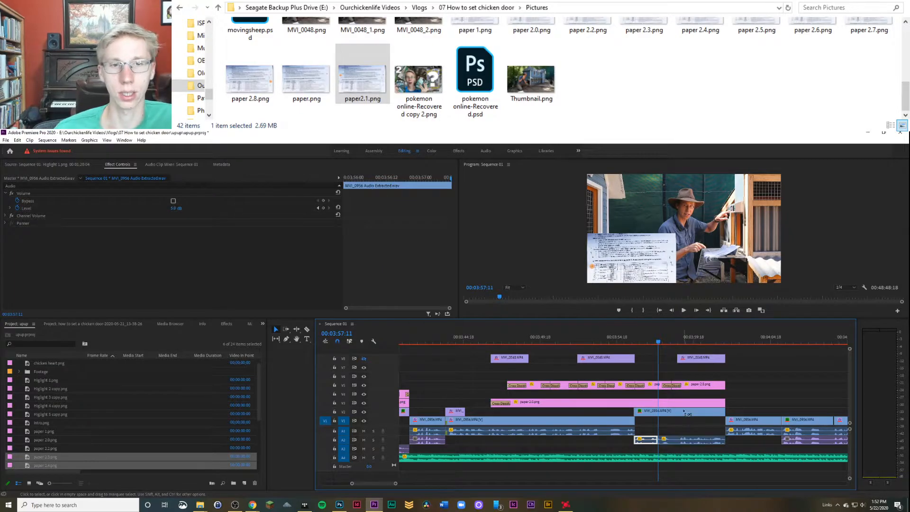
{"action": "left_click", "coordinate": [687, 414]}
{"action": "left_click_drag", "start_coordinate": [683, 417], "coordinate": [684, 416]}
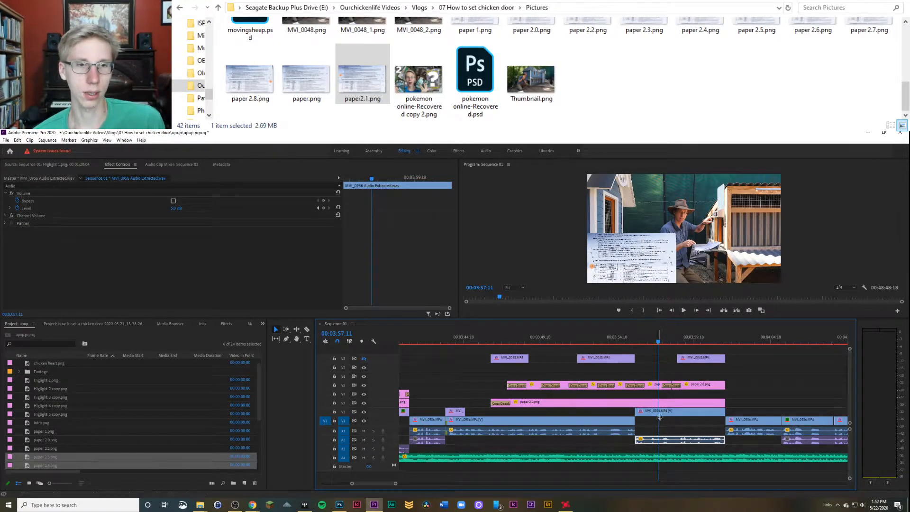
Step: Extend the start of the second clip's video and audio, place it directly after the first clip, and play back the join
{"action": "left_click_drag", "start_coordinate": [697, 412], "coordinate": [712, 412]}
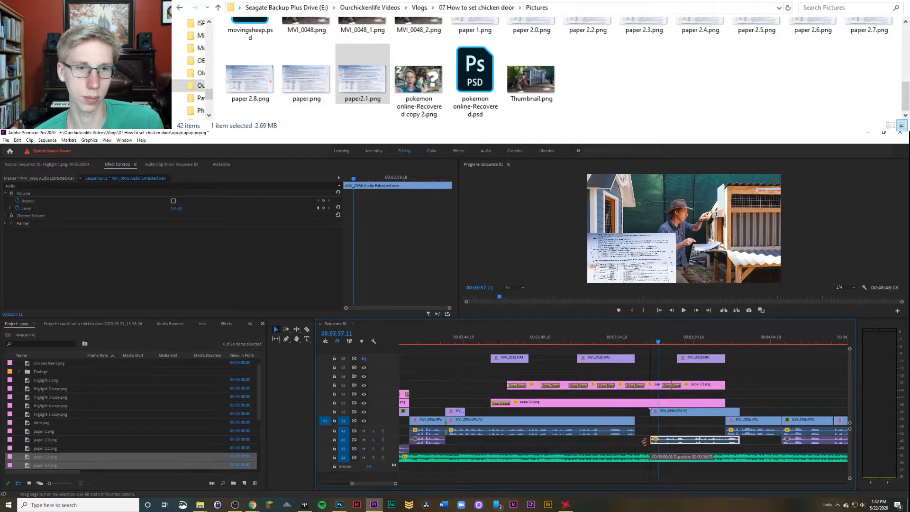
{"action": "left_click_drag", "start_coordinate": [644, 441], "coordinate": [645, 411]}
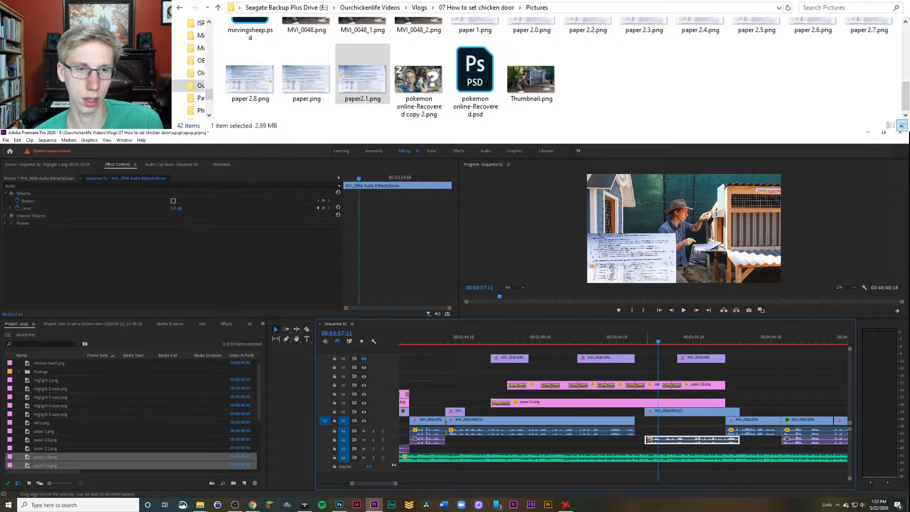
{"action": "left_click_drag", "start_coordinate": [654, 442], "coordinate": [658, 415]}
{"action": "left_click", "coordinate": [631, 419]}
{"action": "left_click", "coordinate": [629, 346]}
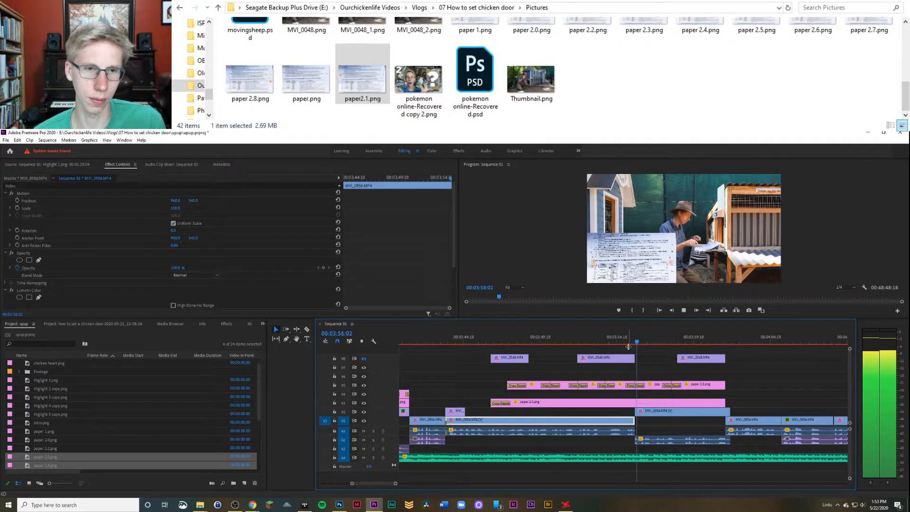
Step: Extend the start of the second clip's audio back to 3:55:21 and play back the overlap
{"action": "left_click", "coordinate": [682, 440]}
{"action": "left_click_drag", "start_coordinate": [396, 484], "coordinate": [370, 484]}
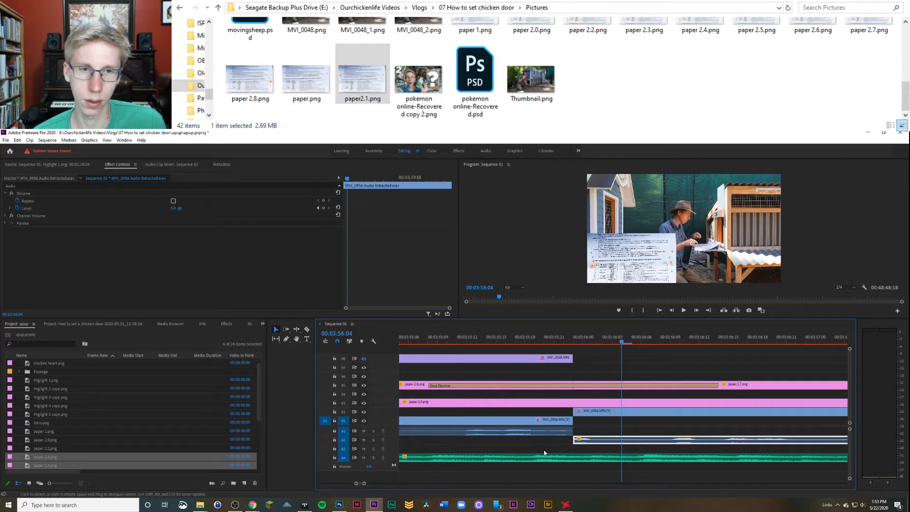
{"action": "left_click", "coordinate": [559, 337]}
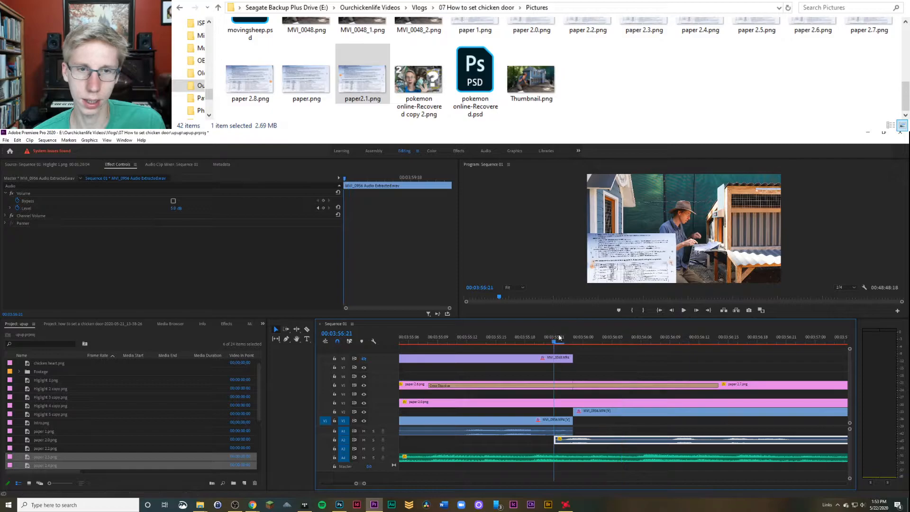
{"action": "key", "text": "space"}
Step: Split the first clip's video and audio at 3:55:08 and delete the short remainder after the split
{"action": "left_click", "coordinate": [457, 421]}
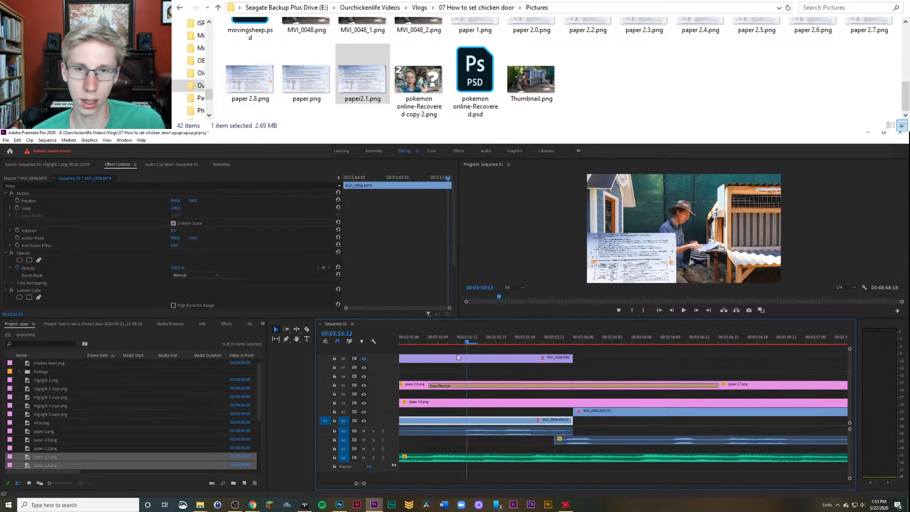
{"action": "left_click_drag", "start_coordinate": [363, 485], "coordinate": [385, 485]}
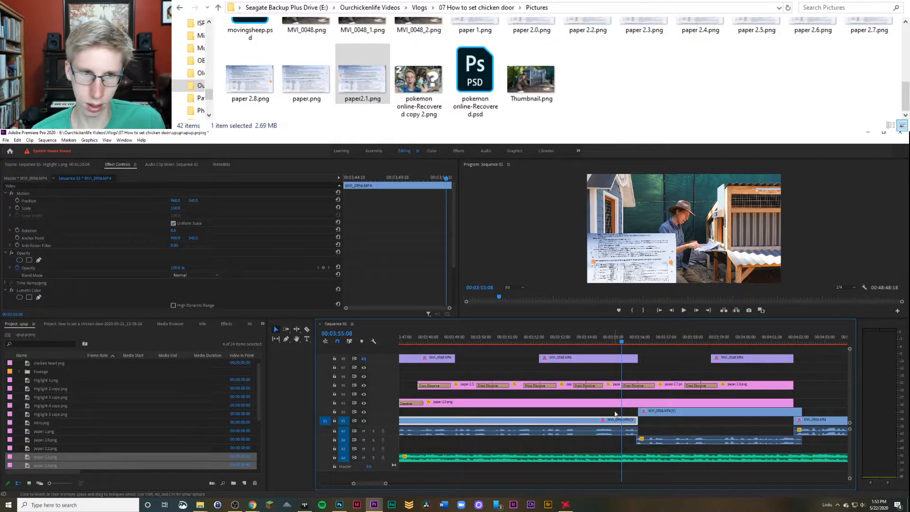
{"action": "key", "text": "ctrl+k"}
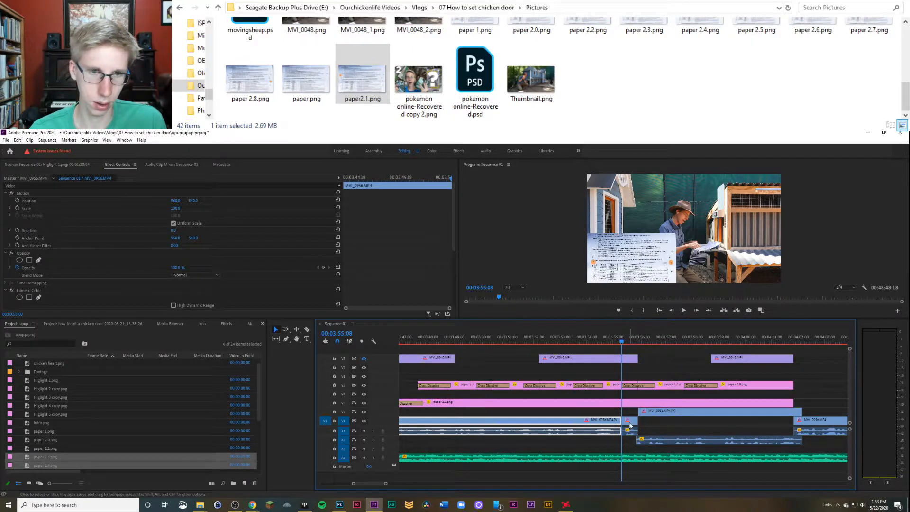
{"action": "left_click", "coordinate": [629, 422]}
{"action": "key", "text": "Delete"}
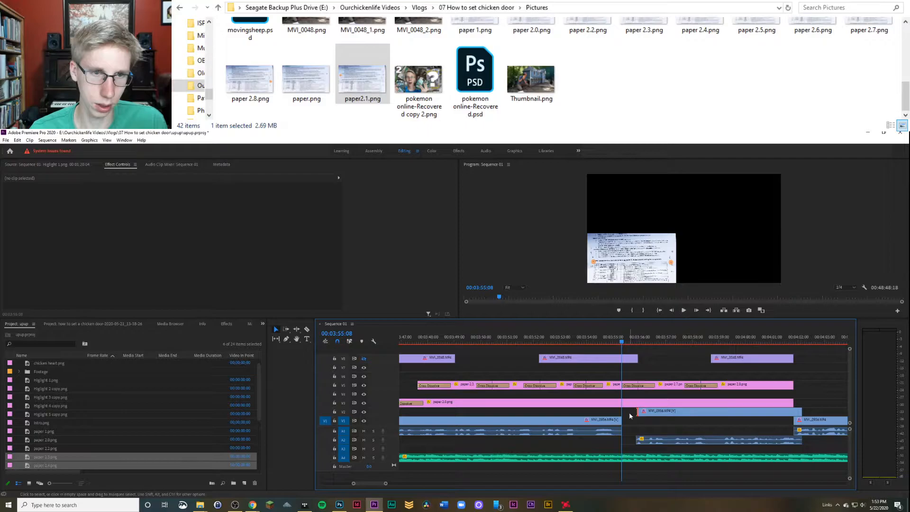
Step: Extend the second clip's start slightly and move its video and audio to begin at 3:55:08, directly after the first clip
{"action": "left_click_drag", "start_coordinate": [637, 411], "coordinate": [634, 411]}
{"action": "left_click", "coordinate": [648, 421]}
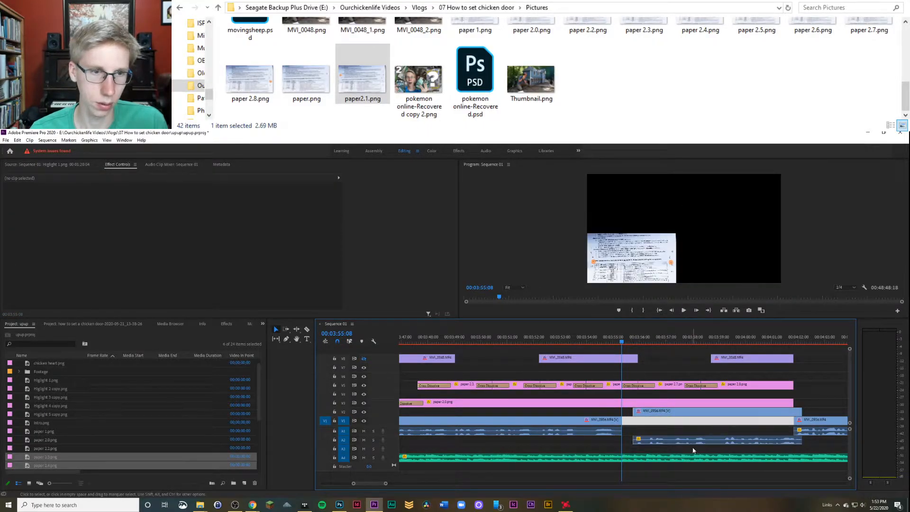
{"action": "left_click_drag", "start_coordinate": [686, 439], "coordinate": [674, 418]}
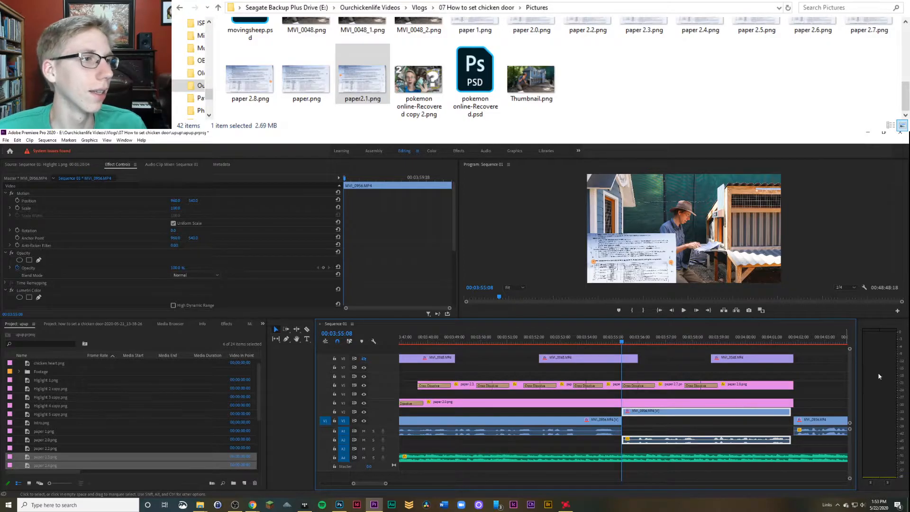
Step: Play back the join at 3:55:08 to check the pause and speech between the two clips
{"action": "left_click", "coordinate": [235, 504]}
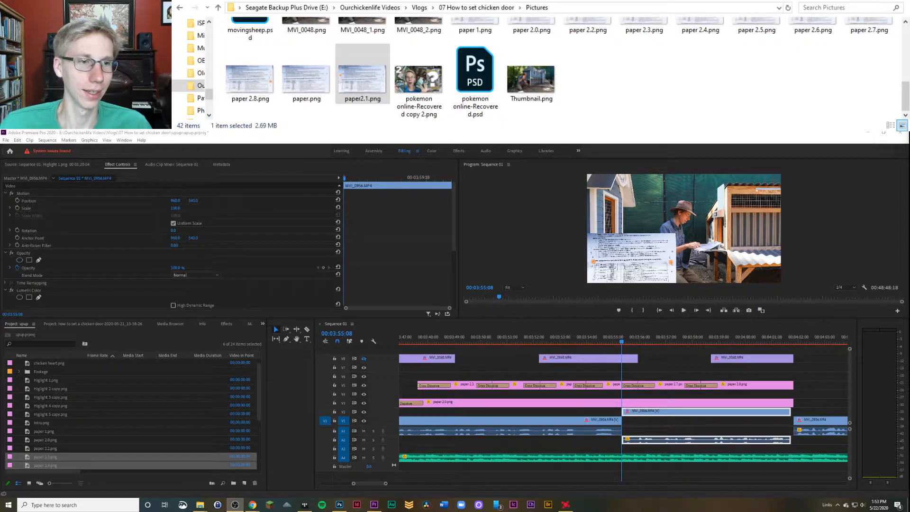
{"action": "left_click", "coordinate": [731, 393]}
{"action": "left_click", "coordinate": [613, 342]}
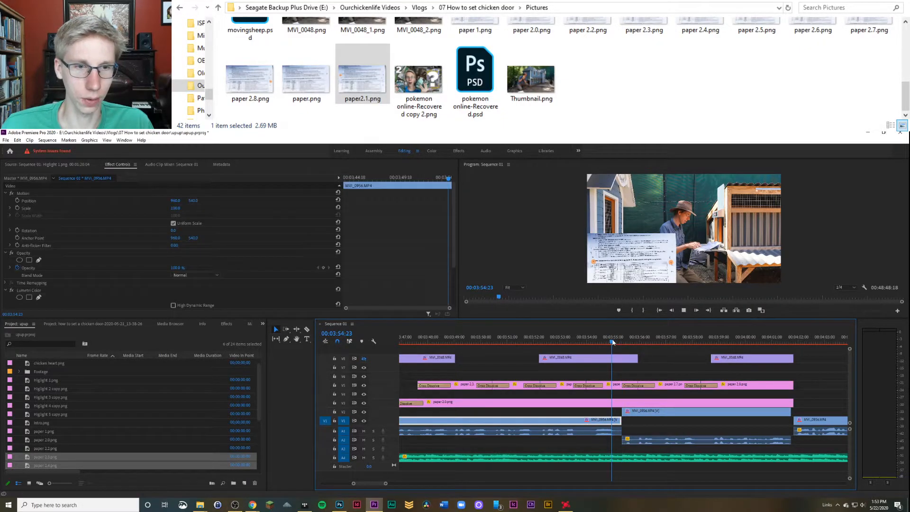
{"action": "key", "text": "space"}
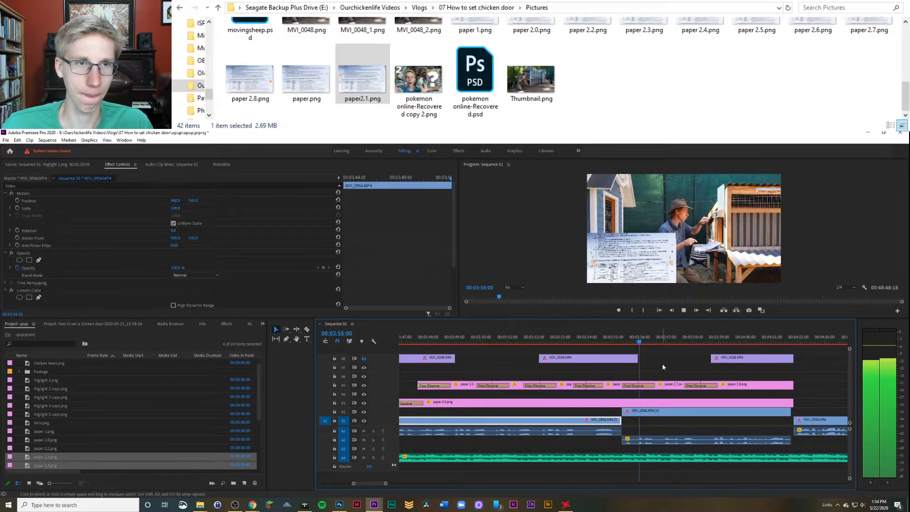
{"action": "left_click", "coordinate": [591, 340]}
{"action": "key", "text": "space"}
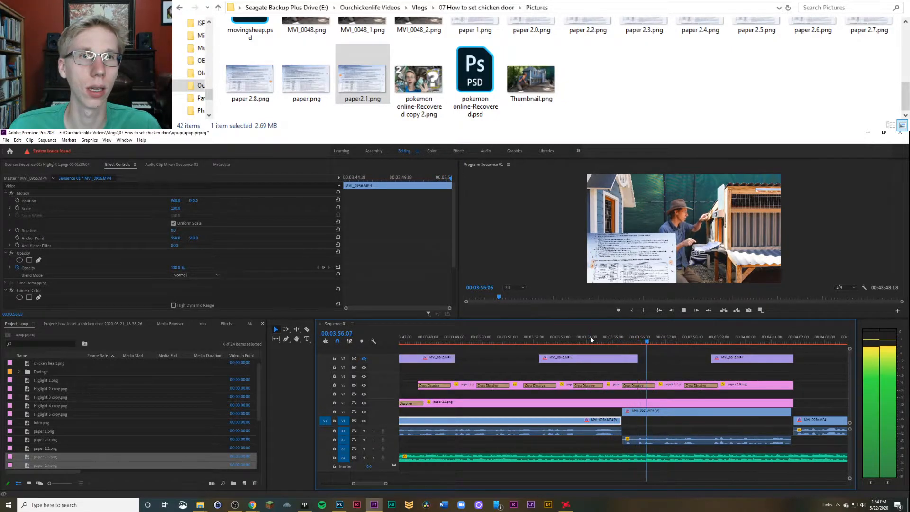
{"action": "left_click", "coordinate": [659, 440]}
{"action": "key", "text": "space"}
Step: Split the second clip's video and audio at 3:55:21 and delete the short piece before the split
{"action": "mouse_move", "coordinate": [651, 346]}
{"action": "left_mouse_down"}
{"action": "mouse_move", "coordinate": [627, 352]}
{"action": "mouse_move", "coordinate": [636, 369]}
{"action": "mouse_move", "coordinate": [637, 344]}
{"action": "left_mouse_up"}
{"action": "key", "text": "space"}
{"action": "left_click", "coordinate": [645, 411]}
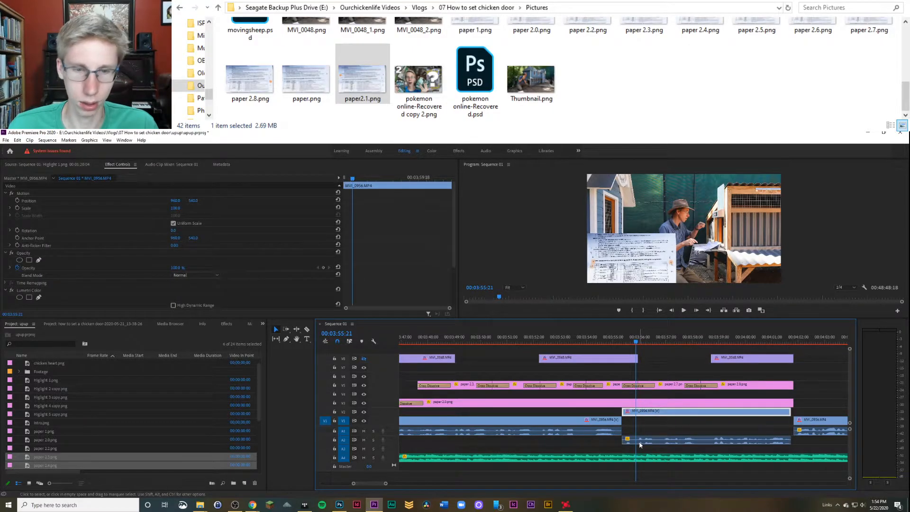
{"action": "left_click", "coordinate": [640, 440]}
{"action": "left_click", "coordinate": [642, 411], "text": "shift"}
{"action": "key", "text": "ctrl+k"}
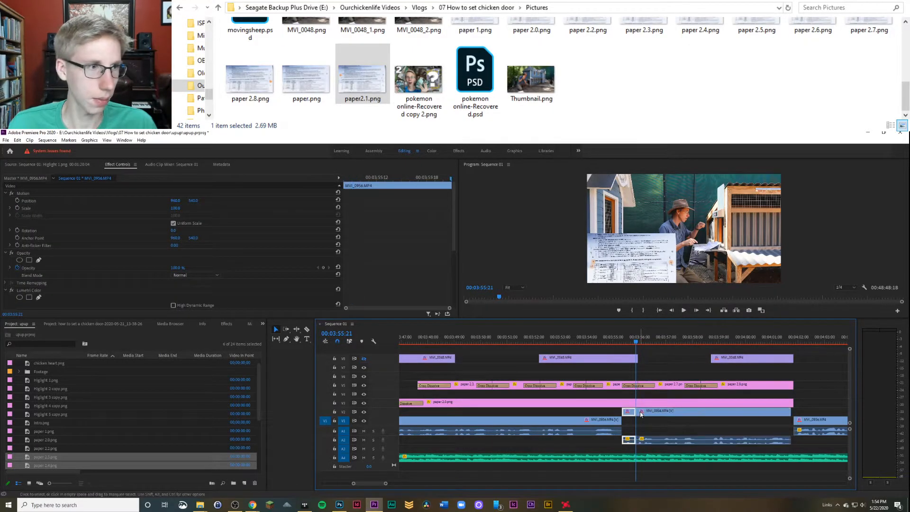
{"action": "key", "text": "Delete"}
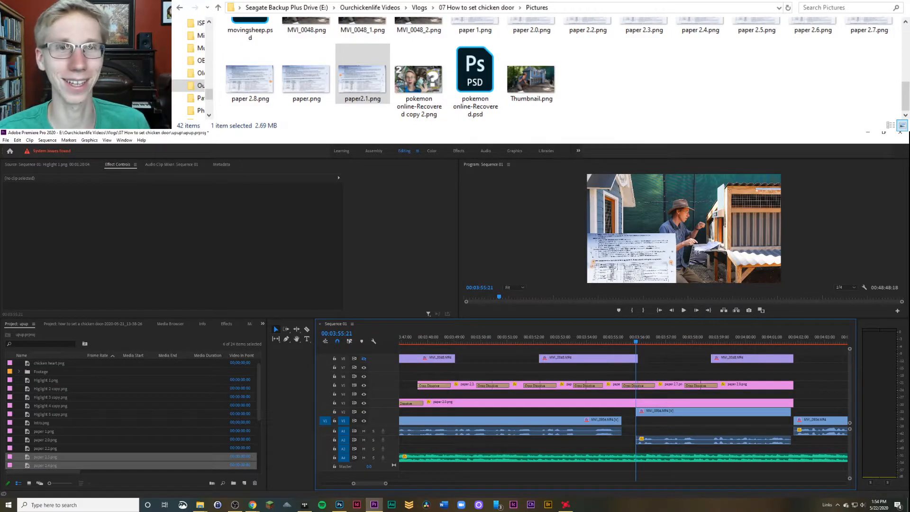
Step: Move the trimmed second clip with its audio directly after the first clip, and place its video on track V1
{"action": "left_click", "coordinate": [640, 412]}
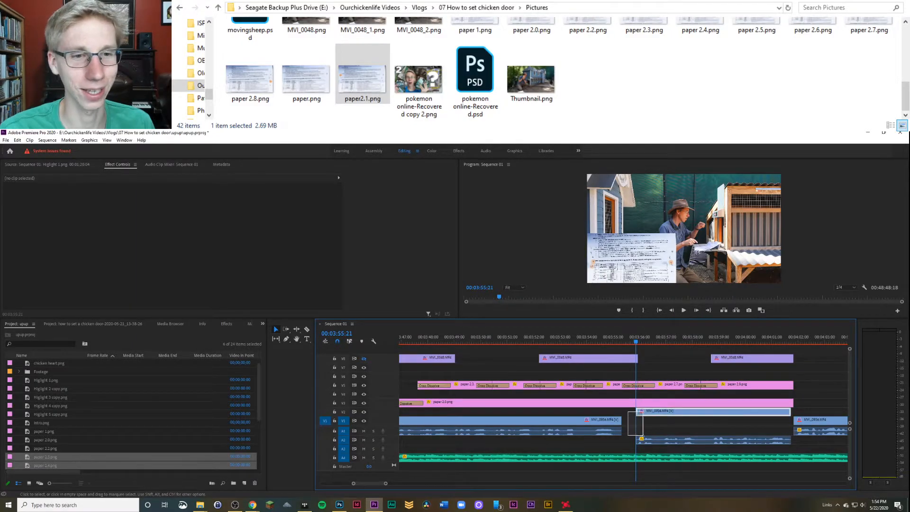
{"action": "left_click_drag", "start_coordinate": [660, 419], "coordinate": [646, 417]}
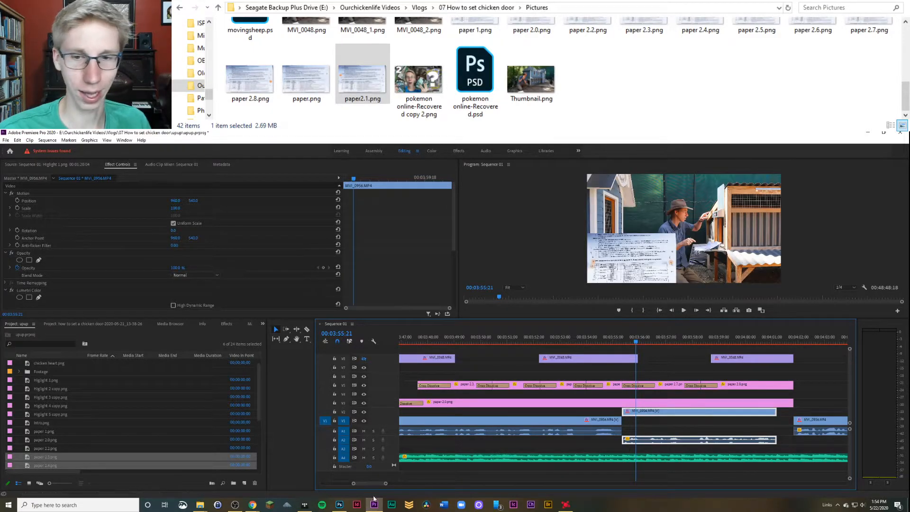
{"action": "left_click_drag", "start_coordinate": [386, 485], "coordinate": [415, 485]}
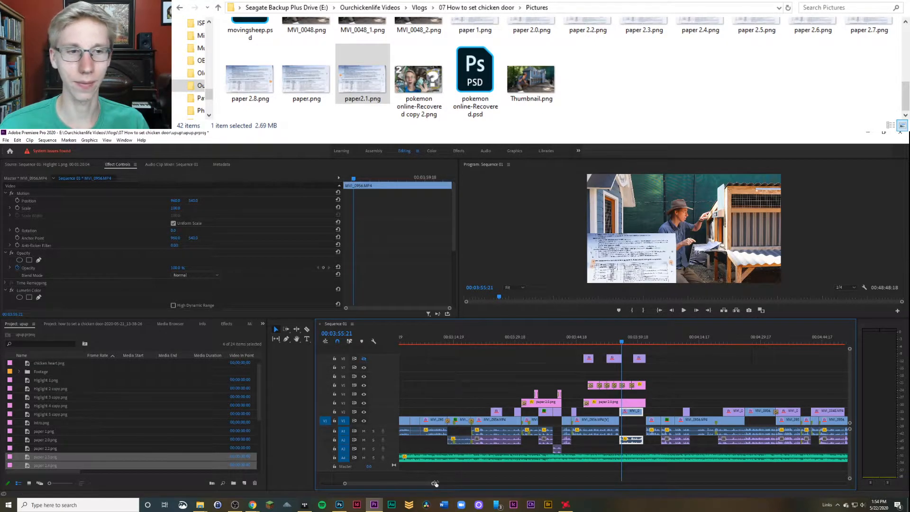
{"action": "mouse_move", "coordinate": [435, 483]}
{"action": "left_mouse_down"}
{"action": "mouse_move", "coordinate": [459, 487]}
{"action": "mouse_move", "coordinate": [420, 485]}
{"action": "left_mouse_up"}
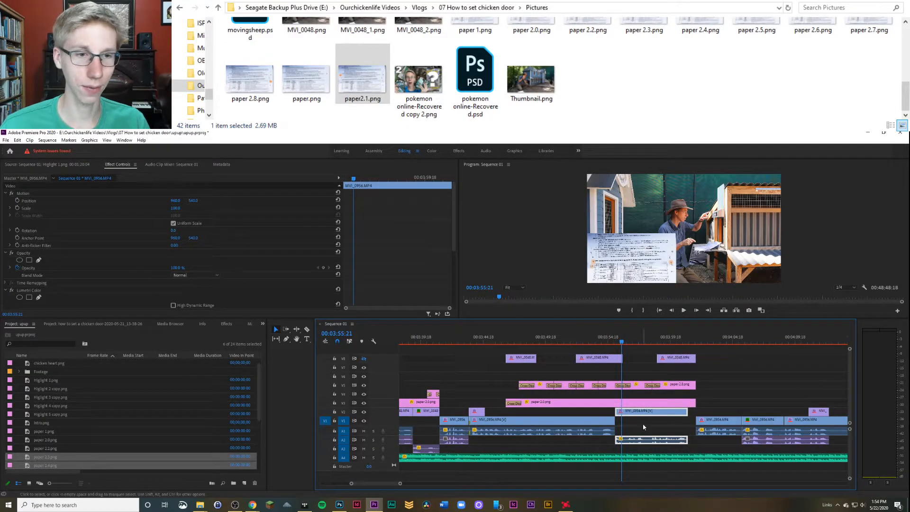
{"action": "left_click_drag", "start_coordinate": [649, 416], "coordinate": [649, 420]}
Step: Ripple delete the empty gap on track V1 after the second clip
{"action": "left_click", "coordinate": [688, 415]}
{"action": "left_click", "coordinate": [691, 422]}
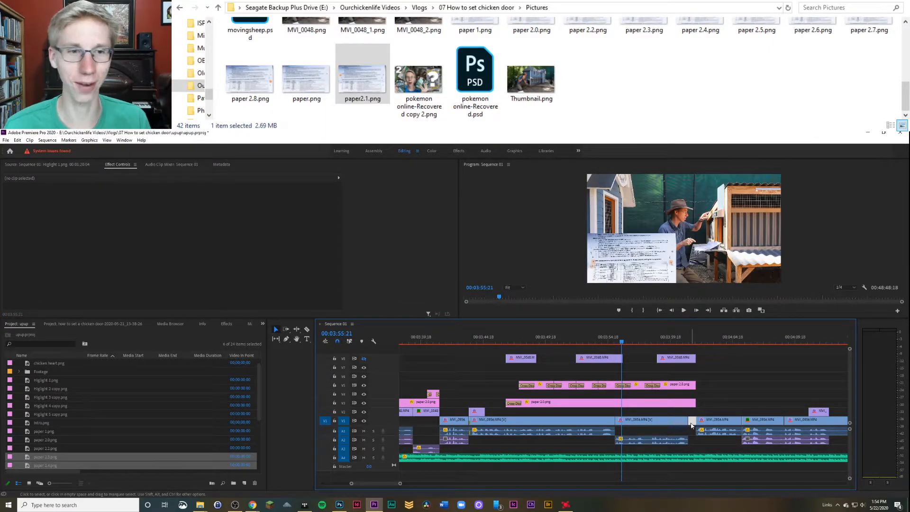
{"action": "right_click", "coordinate": [691, 425]}
{"action": "left_click", "coordinate": [705, 428]}
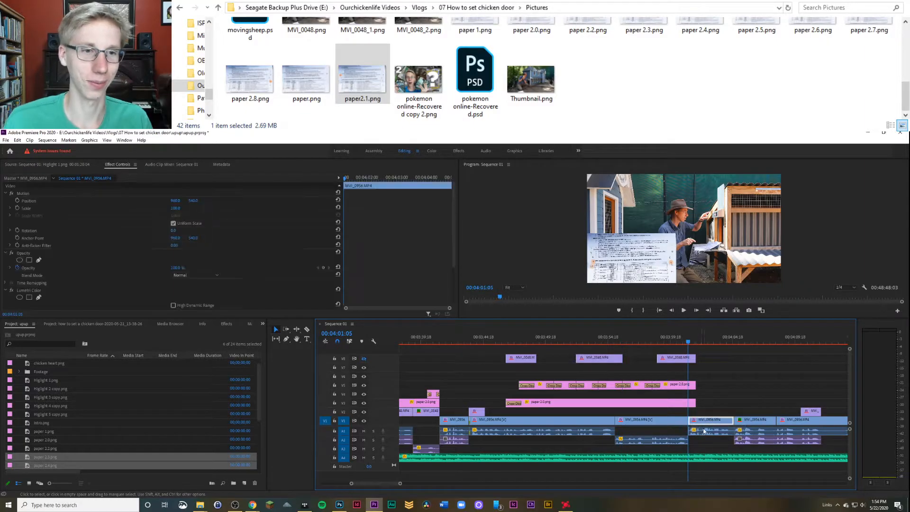
{"action": "scroll", "coordinate": [486, 490], "scroll_direction": "down", "scroll_amount": 6}
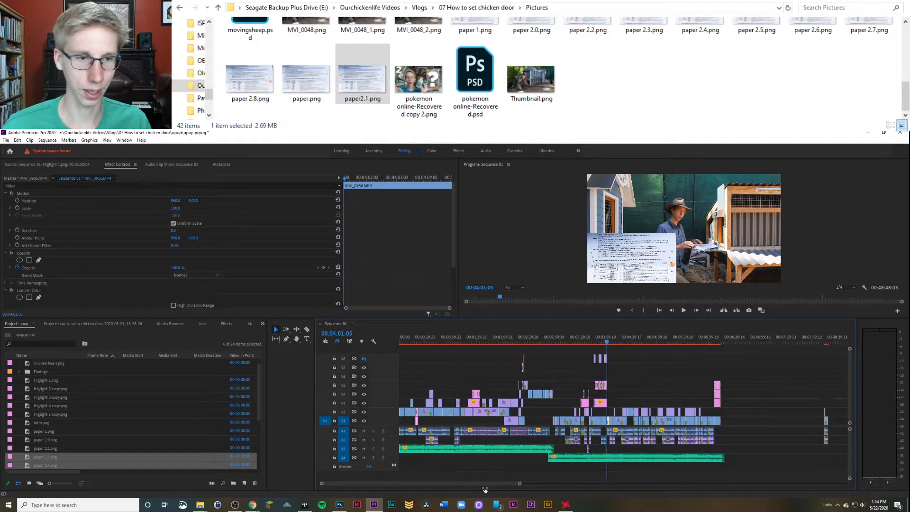
{"action": "key", "text": "ctrl+z"}
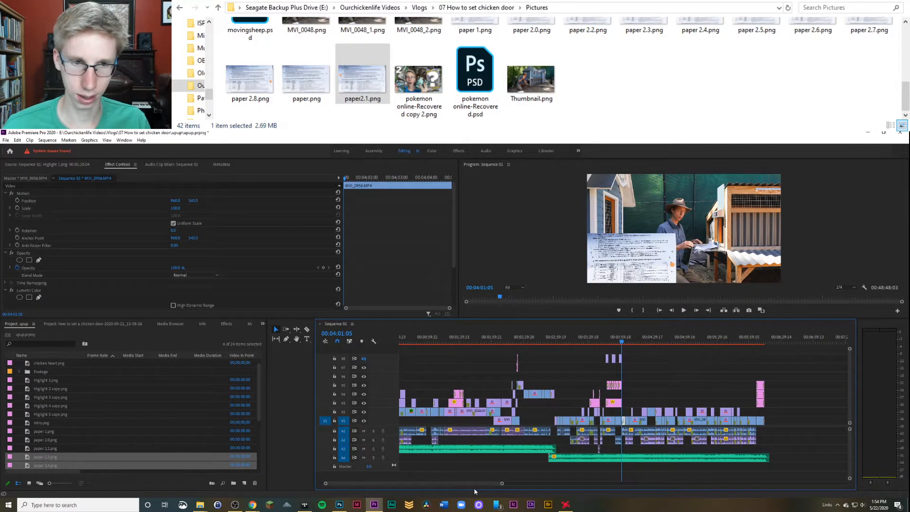
Step: Try to select the clips after 4:01:05 and ripple delete the gap in front of them, and undo the deletion
{"action": "key", "text": "="}
{"action": "key", "text": "="}
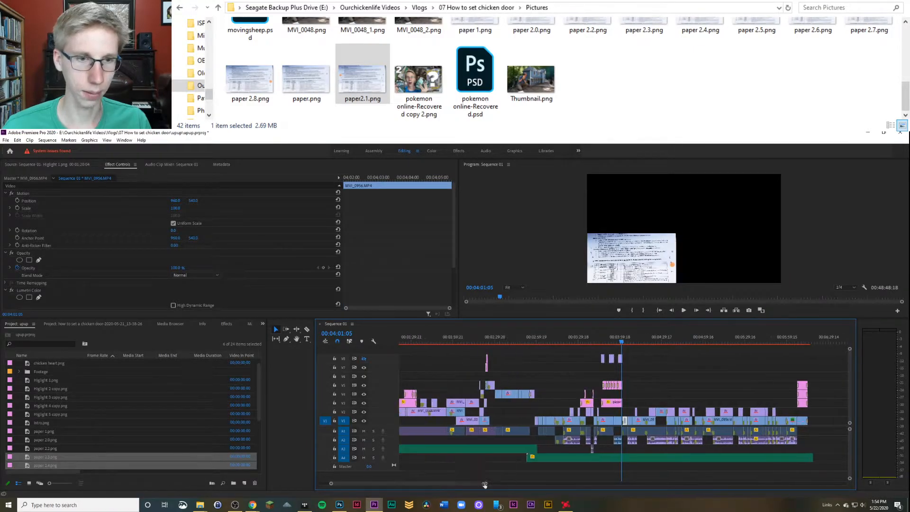
{"action": "left_click", "coordinate": [627, 406]}
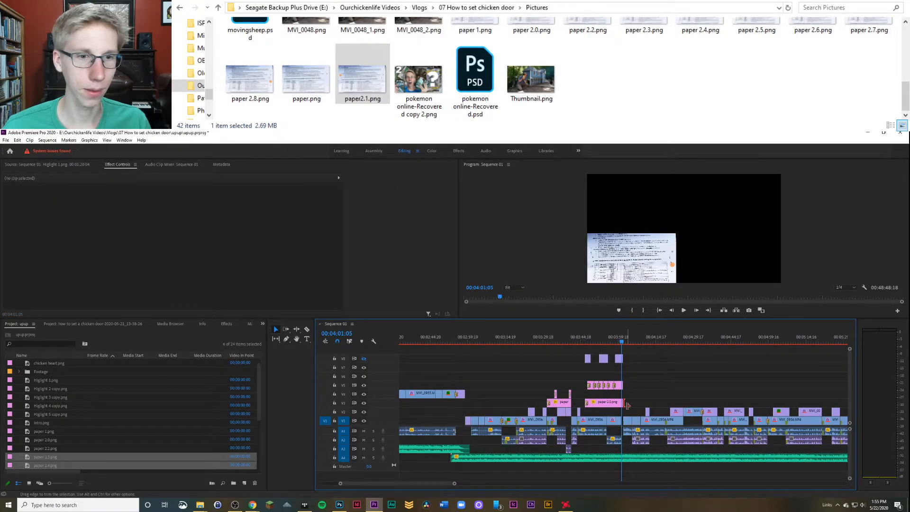
{"action": "scroll", "coordinate": [627, 405], "scroll_direction": "down", "scroll_amount": 5}
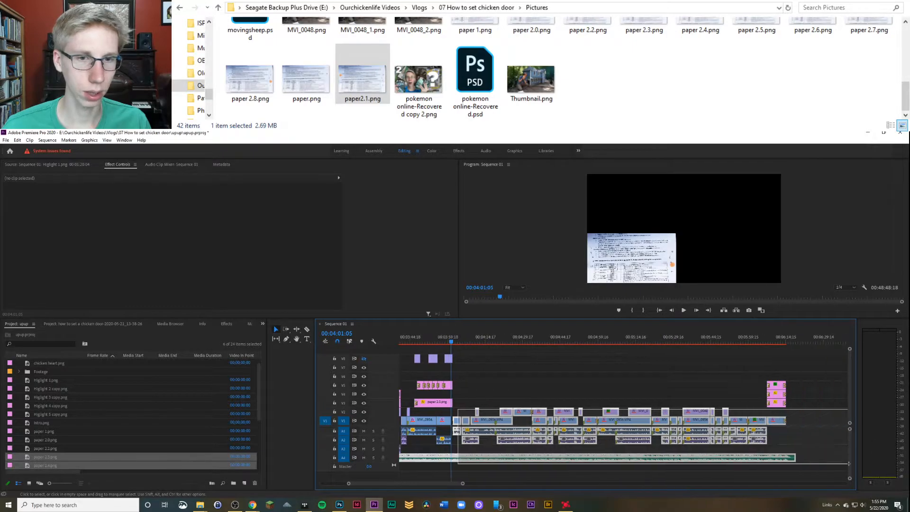
{"action": "mouse_move", "coordinate": [458, 464]}
{"action": "left_mouse_down"}
{"action": "mouse_move", "coordinate": [474, 463]}
{"action": "mouse_move", "coordinate": [447, 466]}
{"action": "left_mouse_up"}
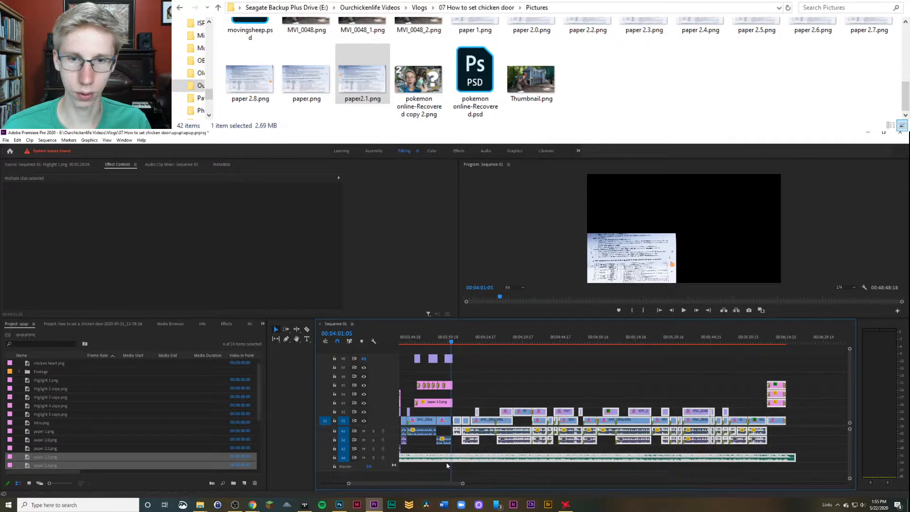
{"action": "key", "text": "equal"}
{"action": "key", "text": "equal"}
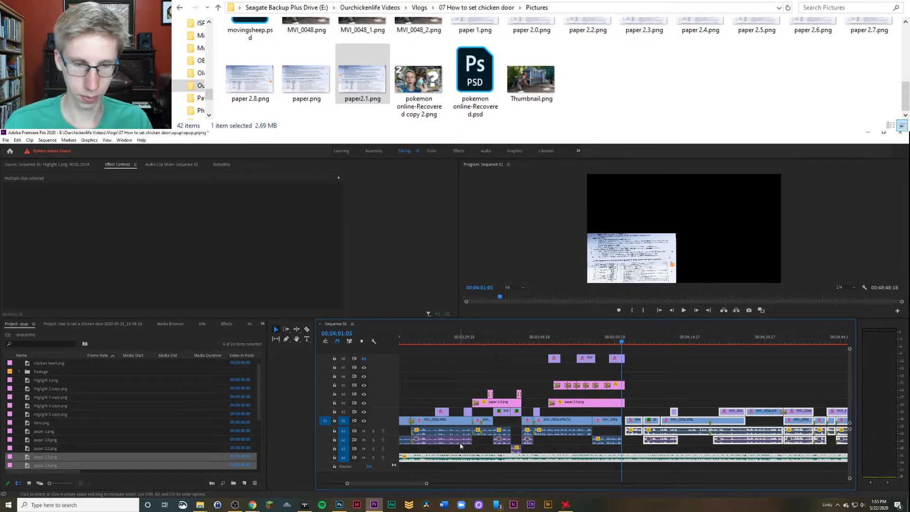
{"action": "left_click", "coordinate": [635, 421]}
{"action": "key", "text": "Delete"}
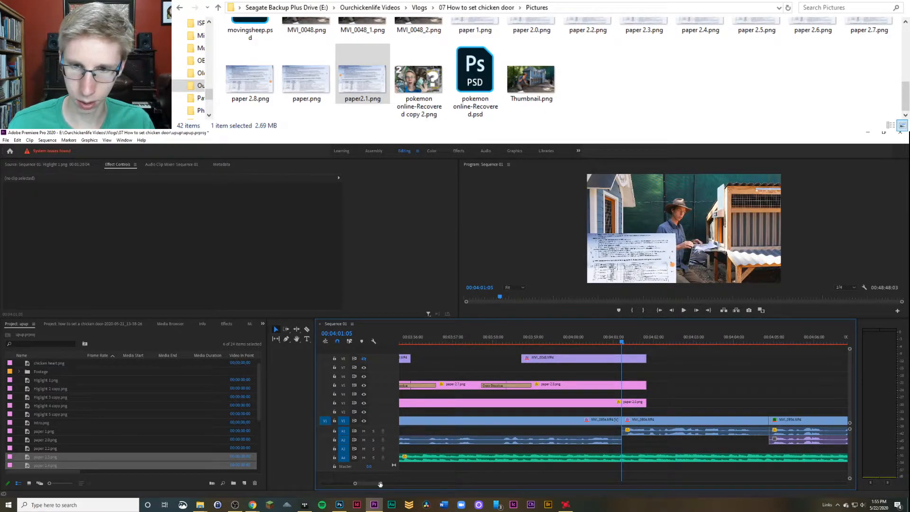
{"action": "scroll", "coordinate": [446, 482], "scroll_direction": "down", "scroll_amount": 8}
{"action": "scroll", "coordinate": [446, 483], "scroll_direction": "up", "scroll_amount": 6}
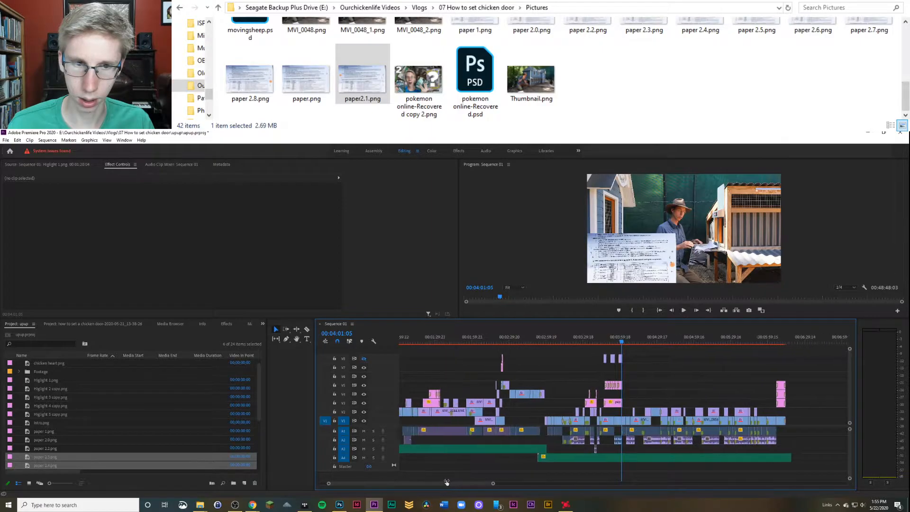
{"action": "scroll", "coordinate": [397, 483], "scroll_direction": "down", "scroll_amount": 7}
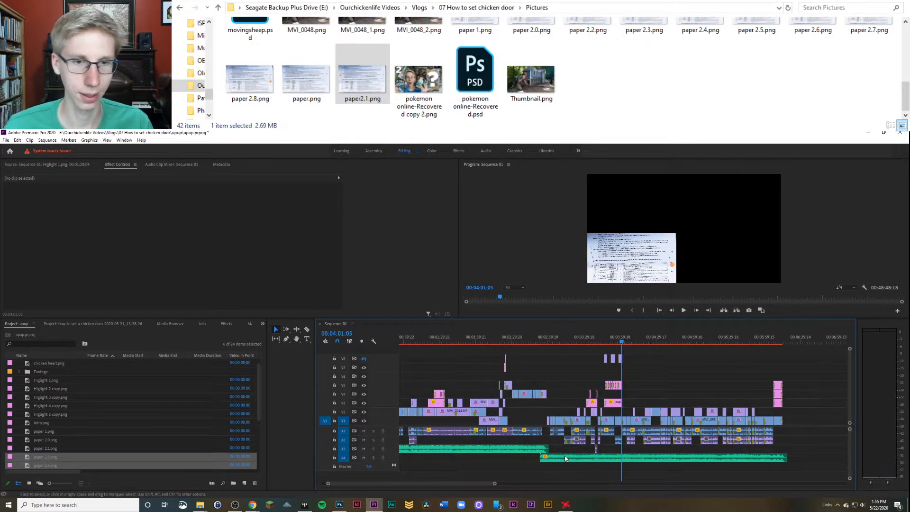
Step: Select all clips after the gap at 4:01:05 and move them together against the end of the preceding V1 clip
{"action": "left_click_drag", "start_coordinate": [809, 379], "coordinate": [623, 479]}
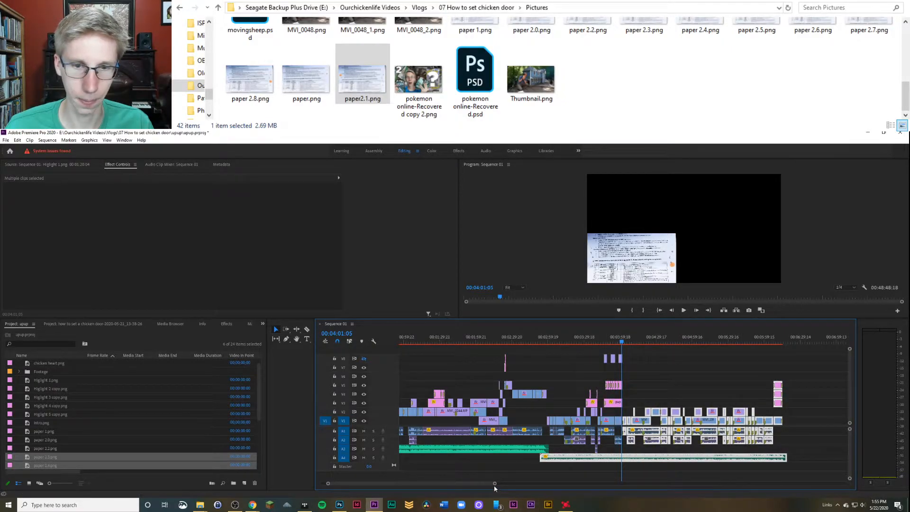
{"action": "key", "text": "equal"}
{"action": "key", "text": "equal"}
{"action": "key", "text": "equal"}
{"action": "key", "text": "equal"}
{"action": "key", "text": "equal"}
{"action": "key", "text": "equal"}
{"action": "key", "text": "equal"}
{"action": "key", "text": "equal"}
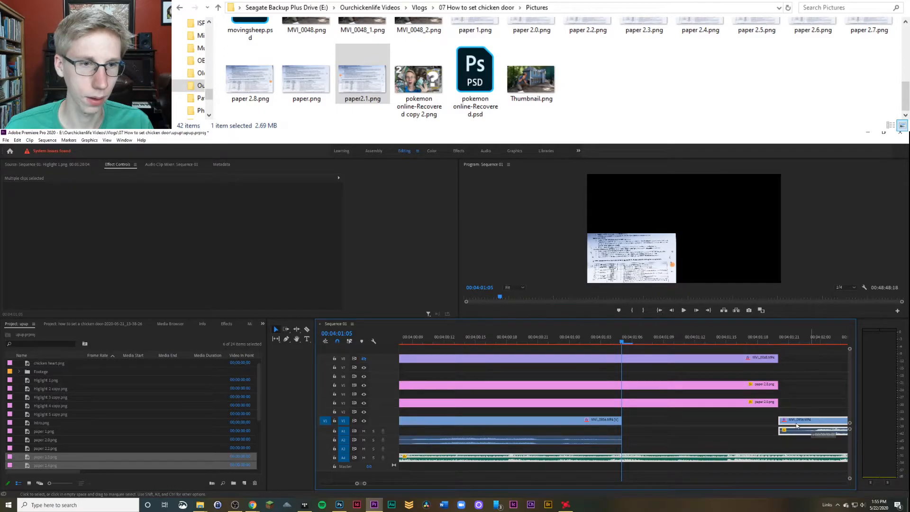
{"action": "left_click_drag", "start_coordinate": [796, 426], "coordinate": [639, 425]}
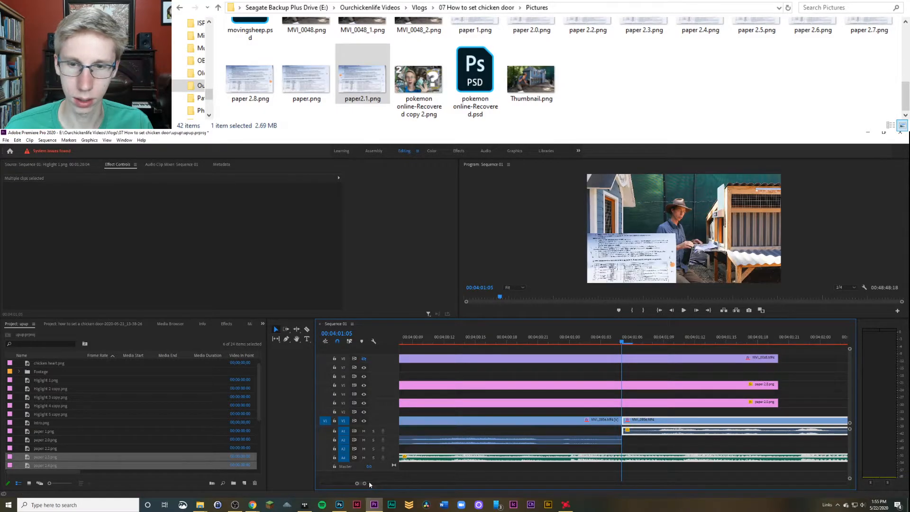
Step: Play back the music transition from 2:54:12 and the section with the paper overlays through 4:06:13 to check the moved clips
{"action": "left_click_drag", "start_coordinate": [369, 482], "coordinate": [428, 481]}
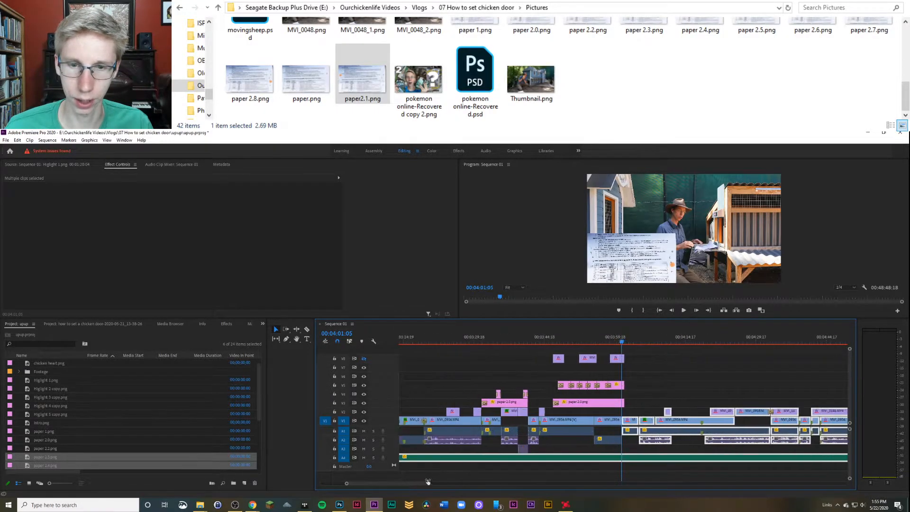
{"action": "key", "text": "minus"}
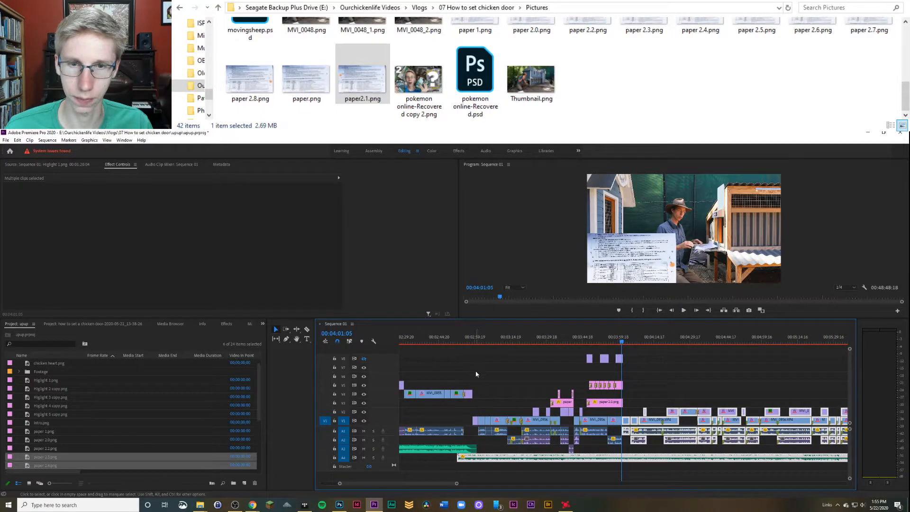
{"action": "left_click", "coordinate": [444, 431]}
{"action": "left_click", "coordinate": [463, 337]}
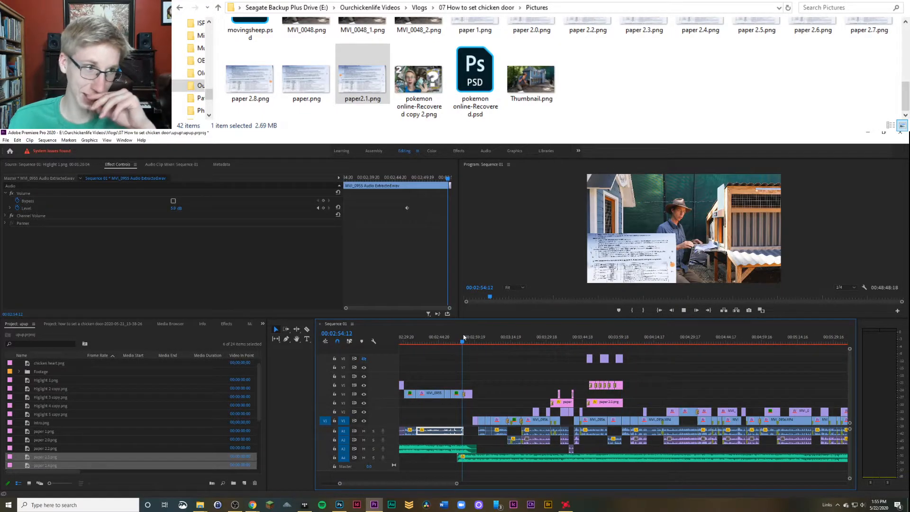
{"action": "key", "text": "space"}
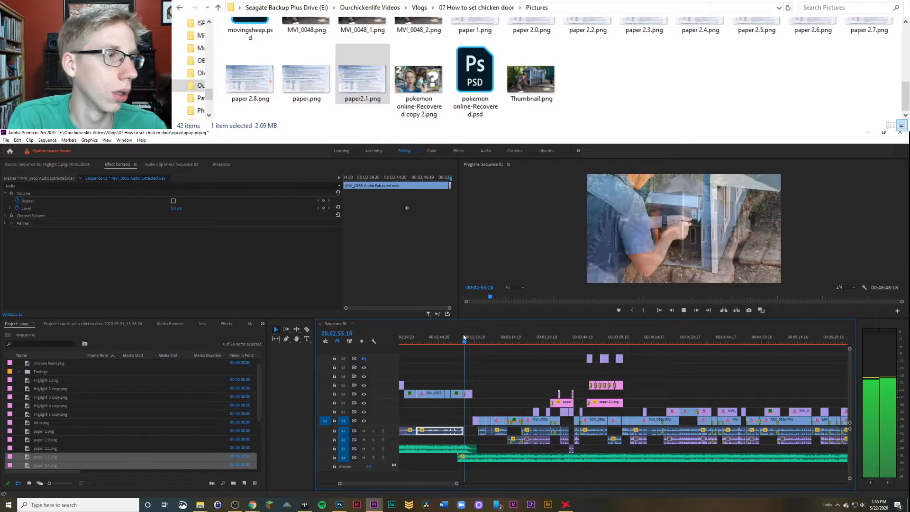
{"action": "key", "text": "space"}
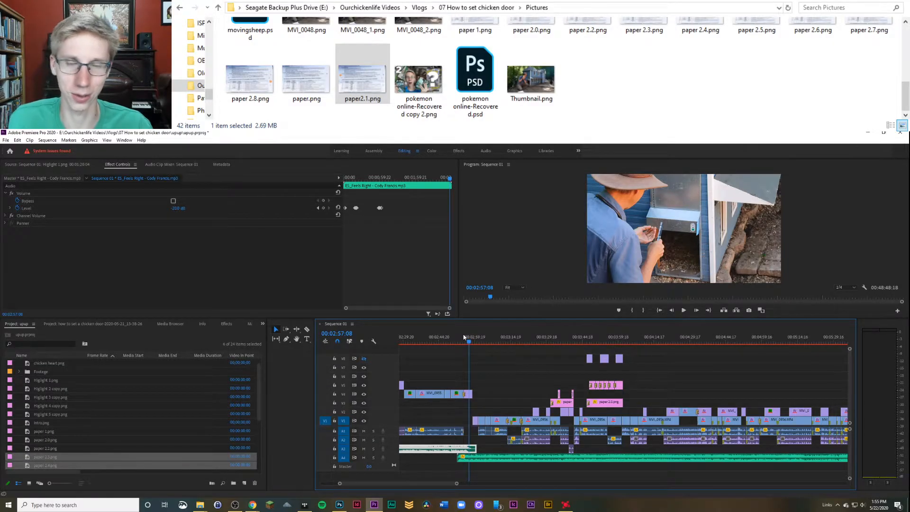
{"action": "key", "text": "space"}
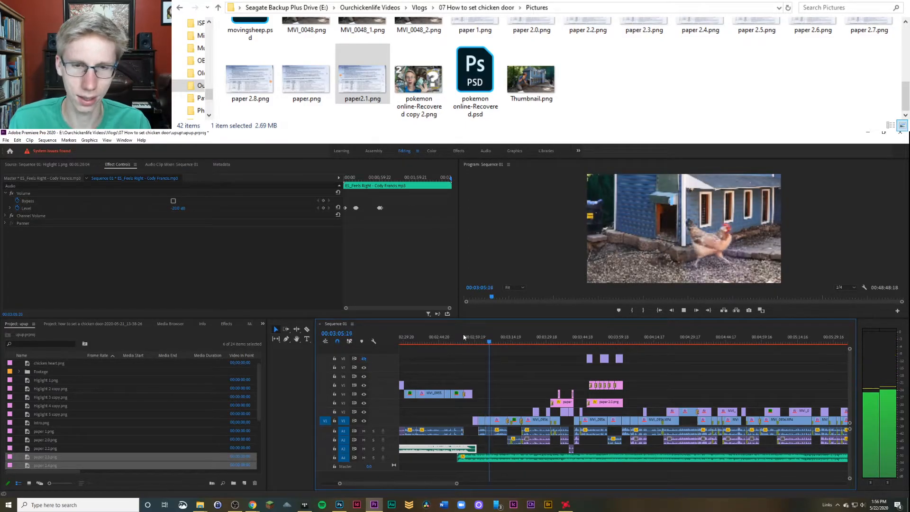
{"action": "left_click", "coordinate": [586, 337]}
{"action": "key", "text": "space"}
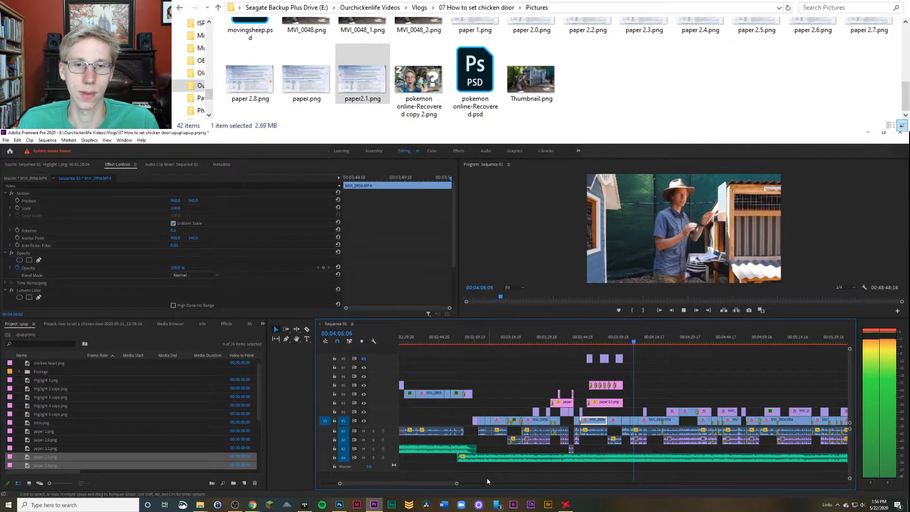
{"action": "key", "text": "space"}
Step: Set the volume level keyframe at 4:07:10 on the A1 audio clip to 0 dB
{"action": "scroll", "coordinate": [454, 482], "scroll_direction": "left", "scroll_amount": 1}
{"action": "left_click_drag", "start_coordinate": [458, 484], "coordinate": [377, 484]}
{"action": "left_click", "coordinate": [616, 433]}
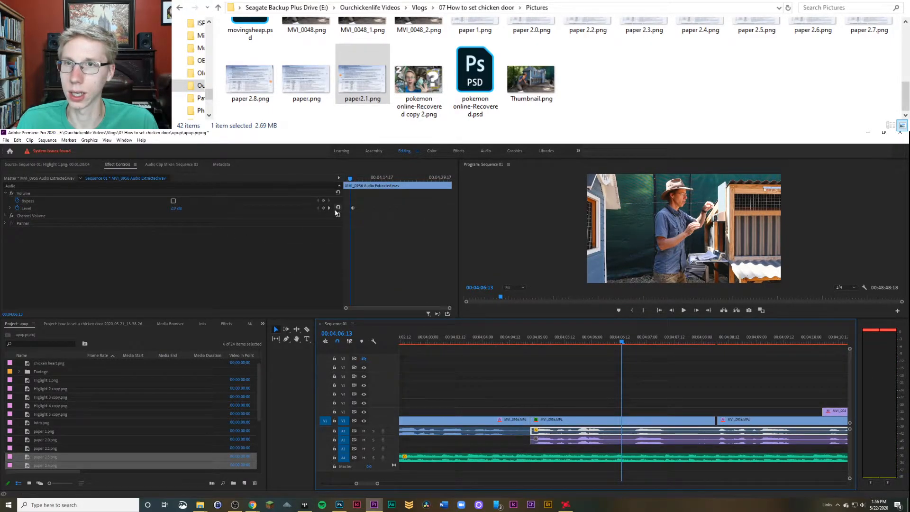
{"action": "left_click", "coordinate": [329, 207]}
{"action": "left_click", "coordinate": [176, 208]}
{"action": "type", "text": "0"}
{"action": "key", "text": "Return"}
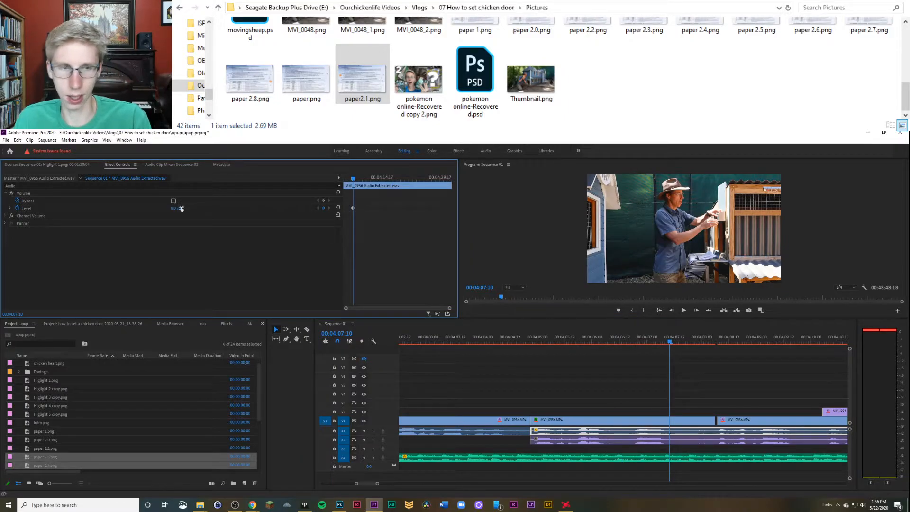
Step: Close the small V1 gap just before 4:08:16 and return the playhead to about 4:05
{"action": "key", "text": "space"}
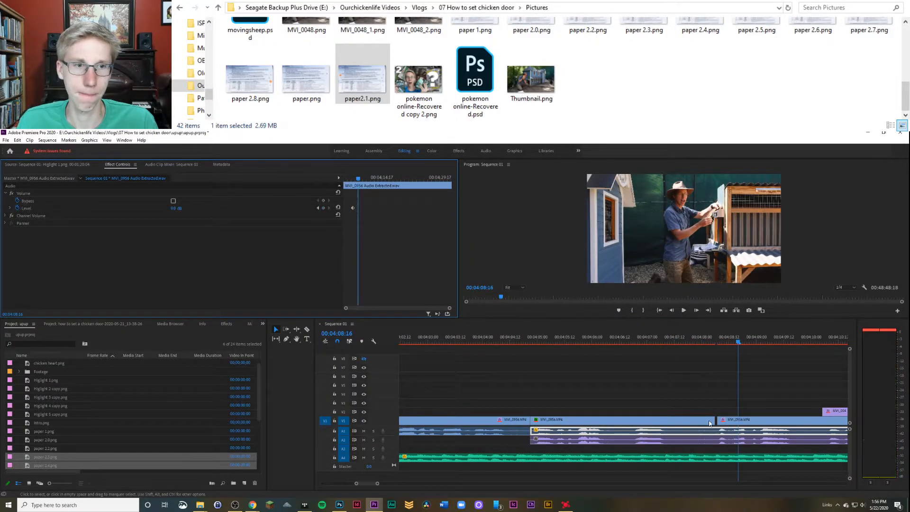
{"action": "left_click", "coordinate": [716, 419]}
{"action": "left_click_drag", "start_coordinate": [690, 342], "coordinate": [531, 339]}
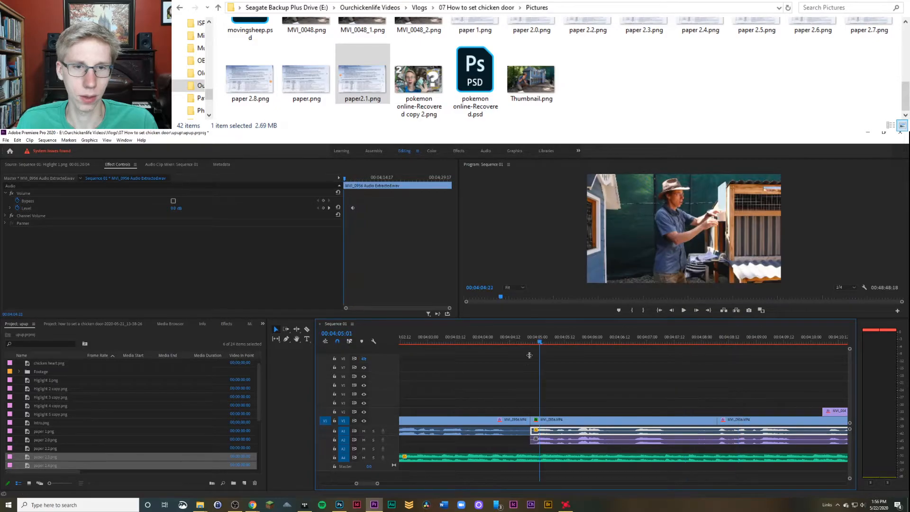
Step: Play back the section from 4:04:21 to 4:15:17 to check the speech level
{"action": "key", "text": "minus"}
{"action": "key", "text": "minus"}
{"action": "key", "text": "minus"}
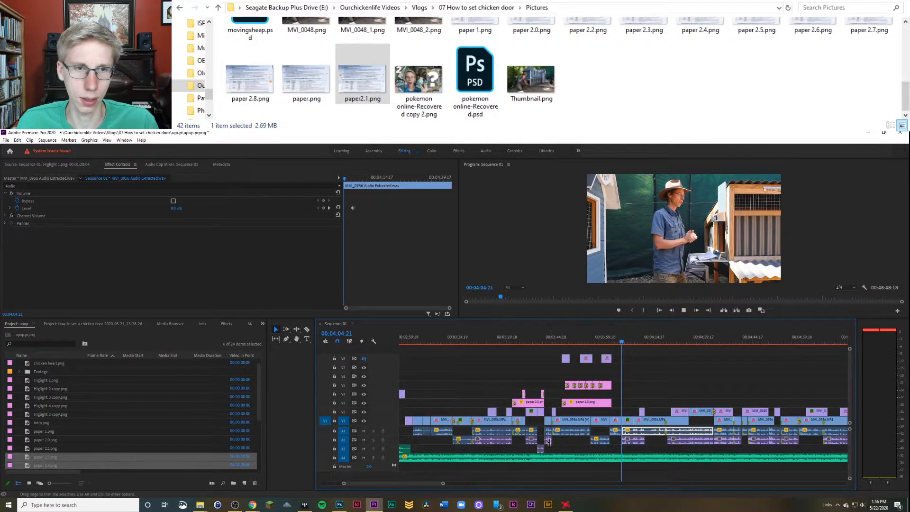
{"action": "key", "text": "space"}
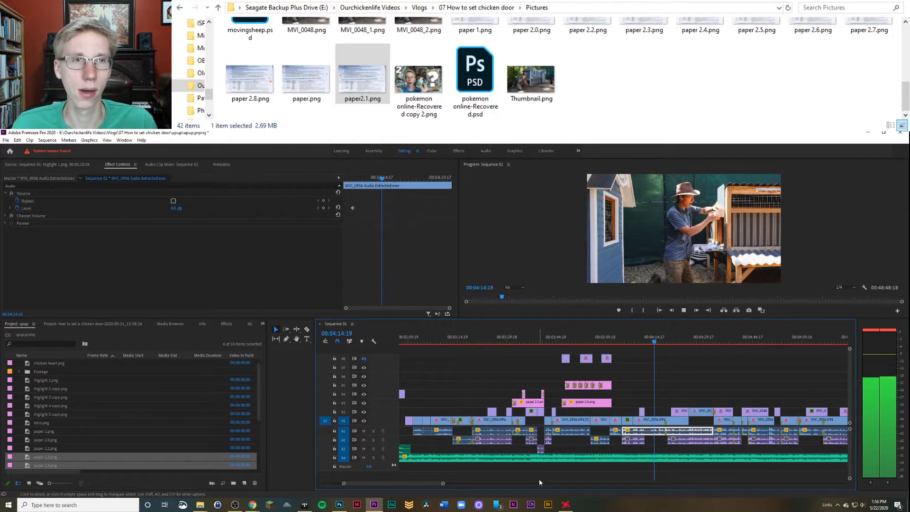
{"action": "key", "text": "space"}
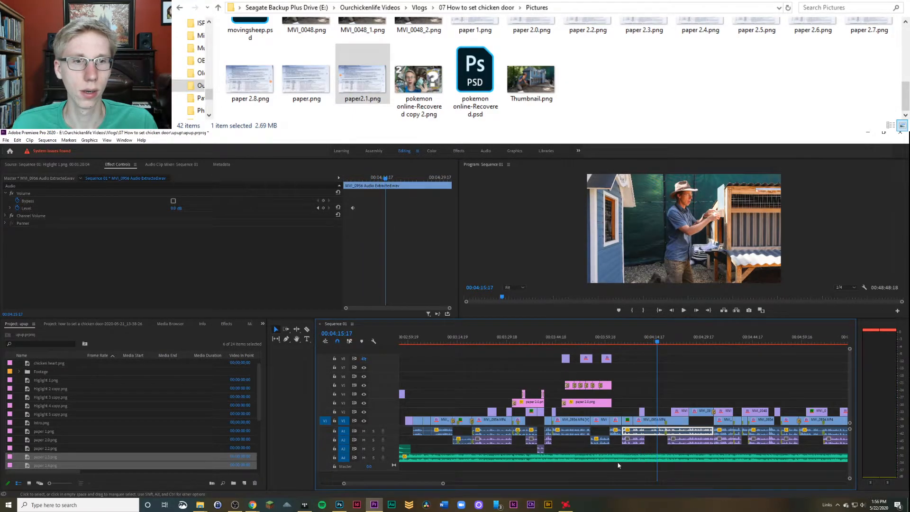
{"action": "left_click", "coordinate": [664, 435]}
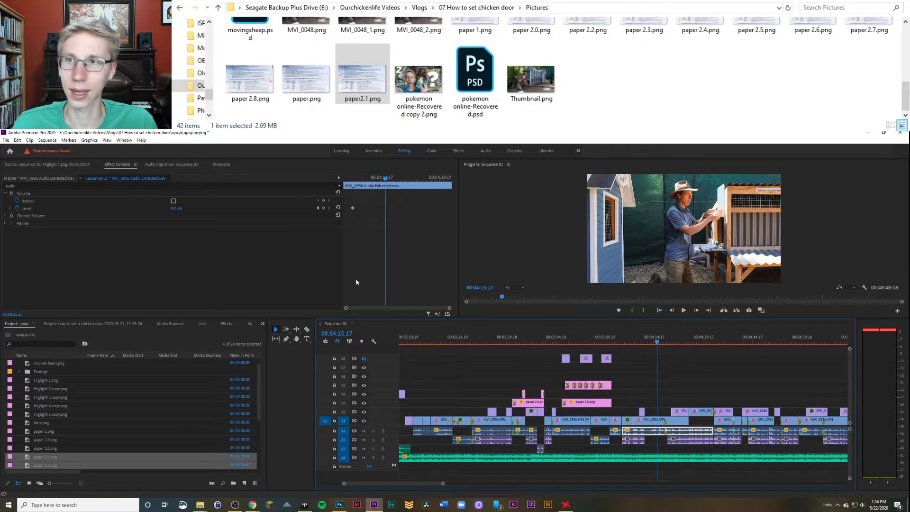
{"action": "left_click", "coordinate": [319, 208]}
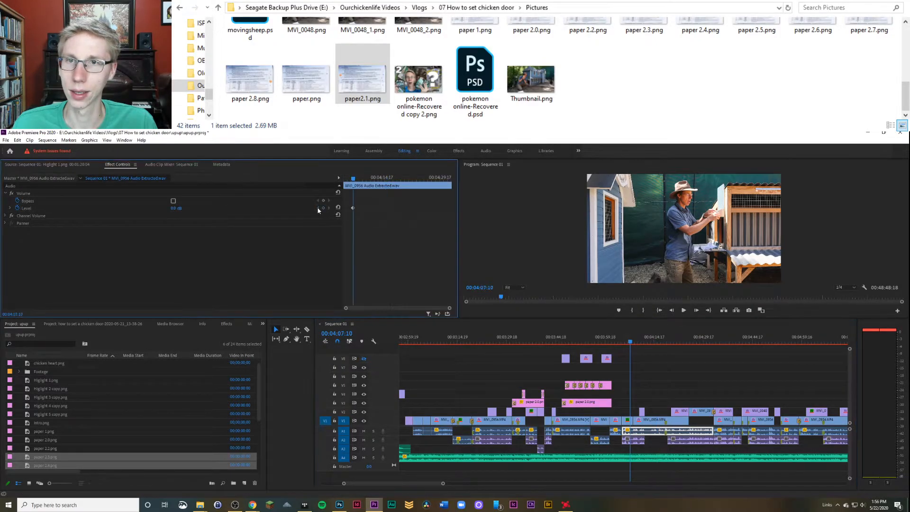
{"action": "left_click", "coordinate": [179, 208]}
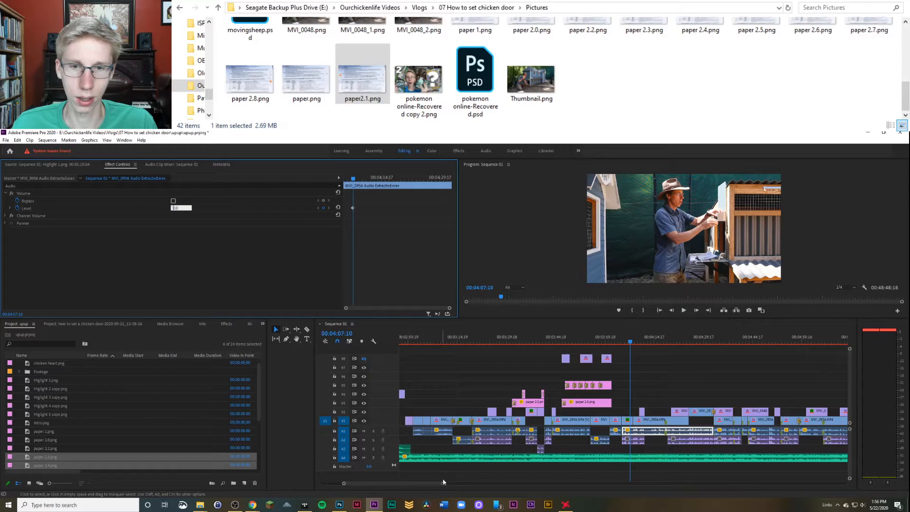
Step: Split the A1 speech audio at about 4:13, shortly after the A2 clip beneath it ends, and select the second piece
{"action": "left_click_drag", "start_coordinate": [444, 486], "coordinate": [401, 484]}
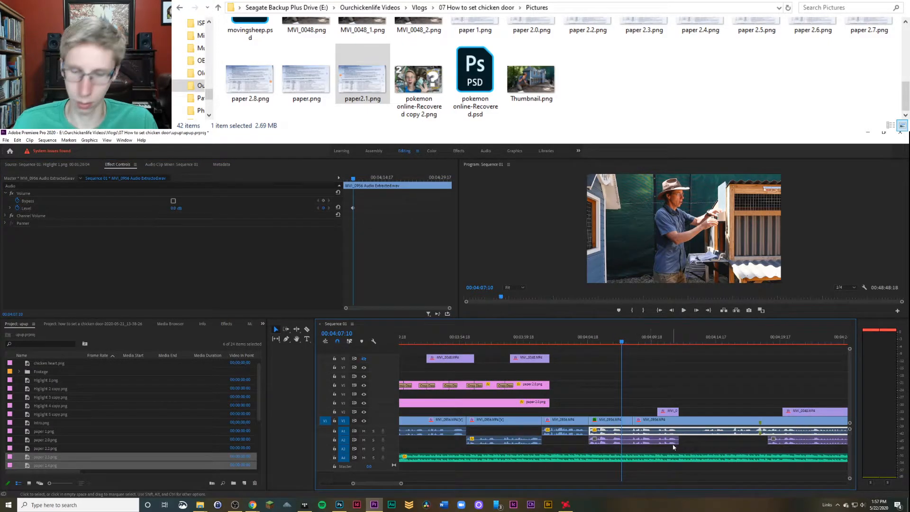
{"action": "left_click", "coordinate": [693, 432]}
{"action": "key", "text": "v"}
{"action": "left_click", "coordinate": [715, 432]}
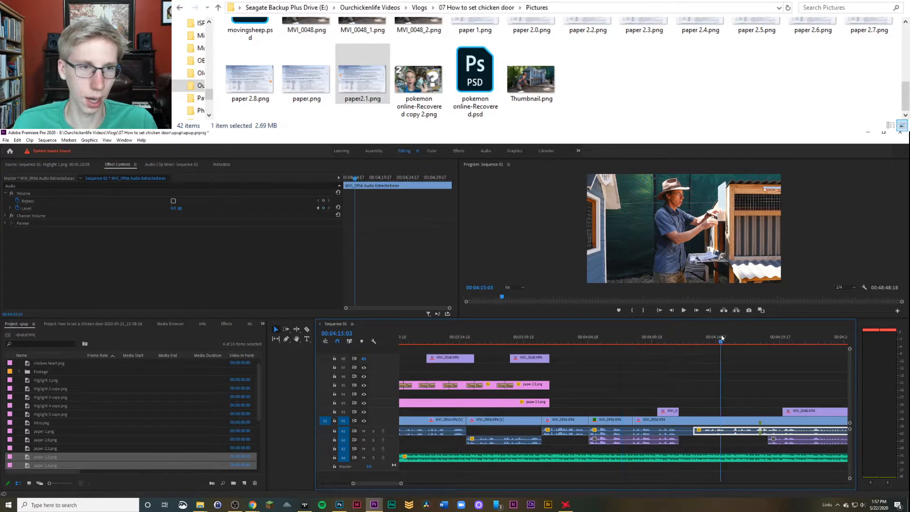
Step: Set the volume level of the split-off A1 audio piece to 3 dB at 4:15:03
{"action": "left_click", "coordinate": [180, 207]}
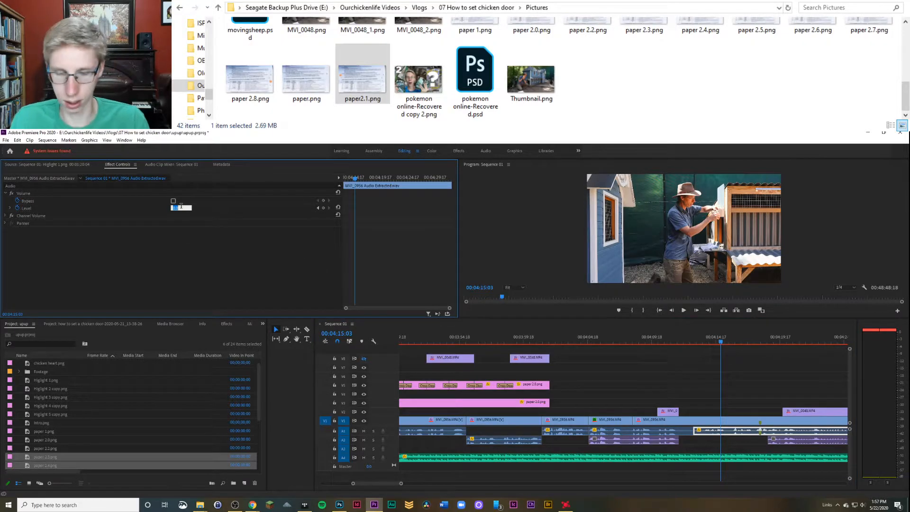
{"action": "type", "text": "3"}
{"action": "key", "text": "Return"}
Step: Play back the sequence from 4:15:03 past 4:32 and around 4:44 to check the audio levels
{"action": "key", "text": "space"}
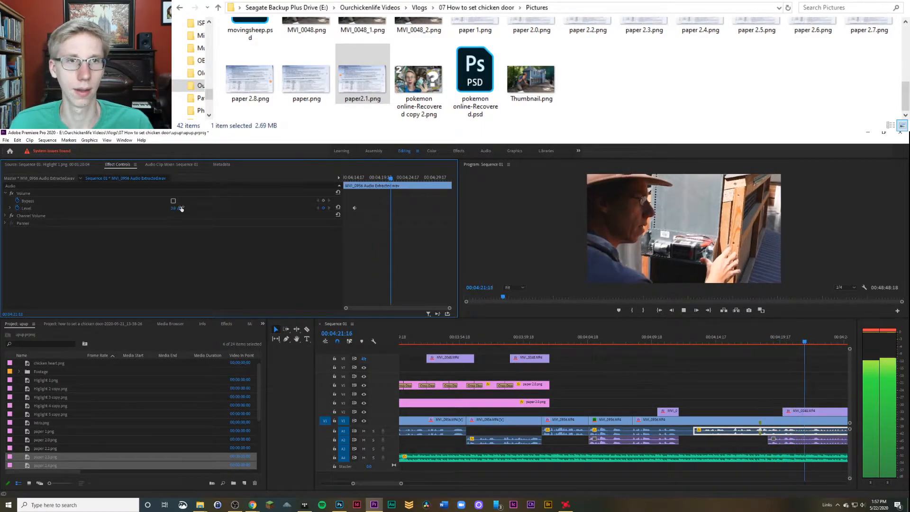
{"action": "left_click_drag", "start_coordinate": [407, 484], "coordinate": [423, 485]}
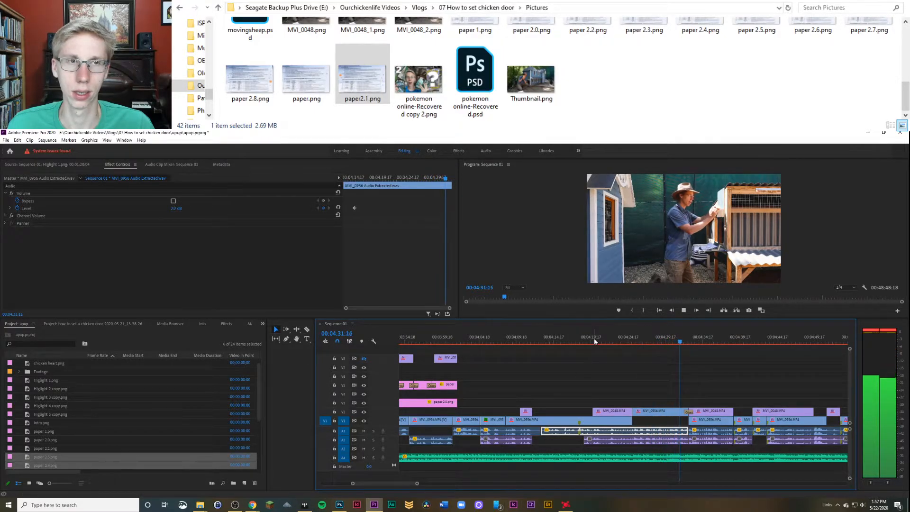
{"action": "key", "text": "space"}
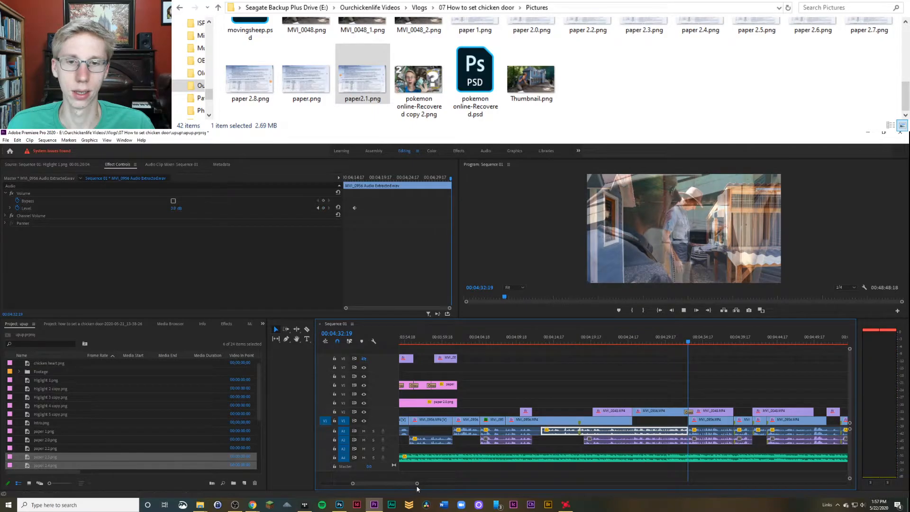
{"action": "left_click_drag", "start_coordinate": [417, 484], "coordinate": [435, 484]}
{"action": "left_click", "coordinate": [672, 340]}
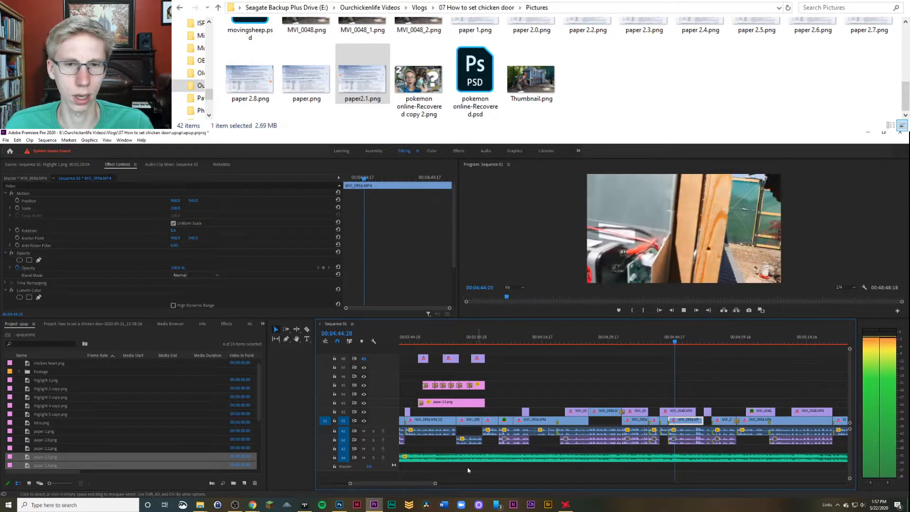
Step: Adjust the volume level of the A1 speech clip at 4:36:03 and play back the sequence to about 5:28
{"action": "left_click", "coordinate": [637, 342]}
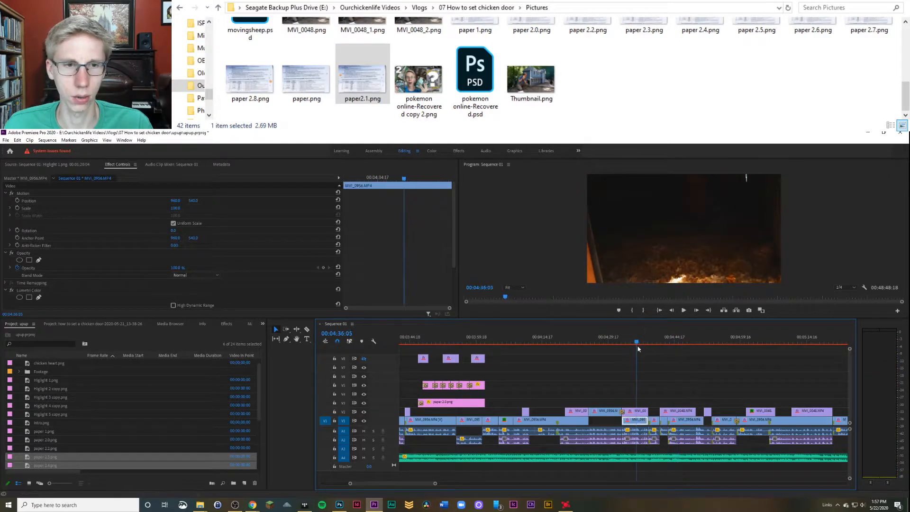
{"action": "left_click", "coordinate": [640, 427]}
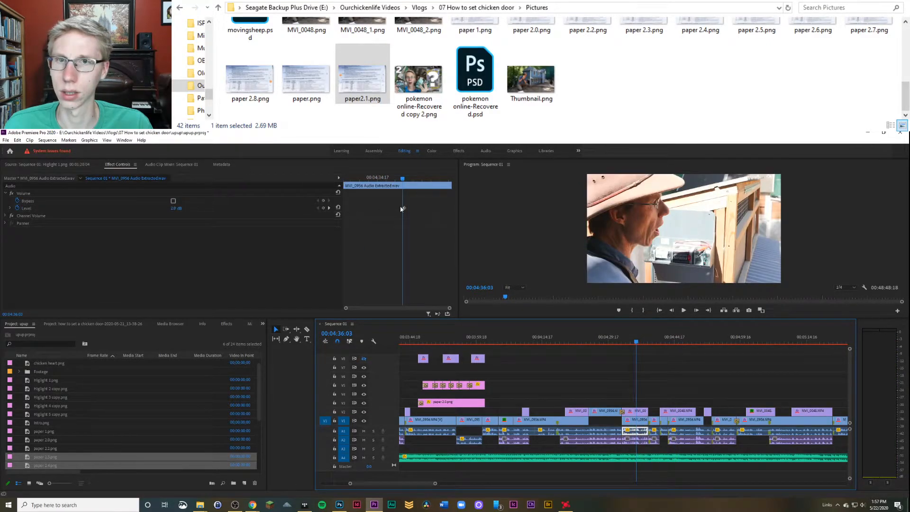
{"action": "left_click", "coordinate": [402, 208]}
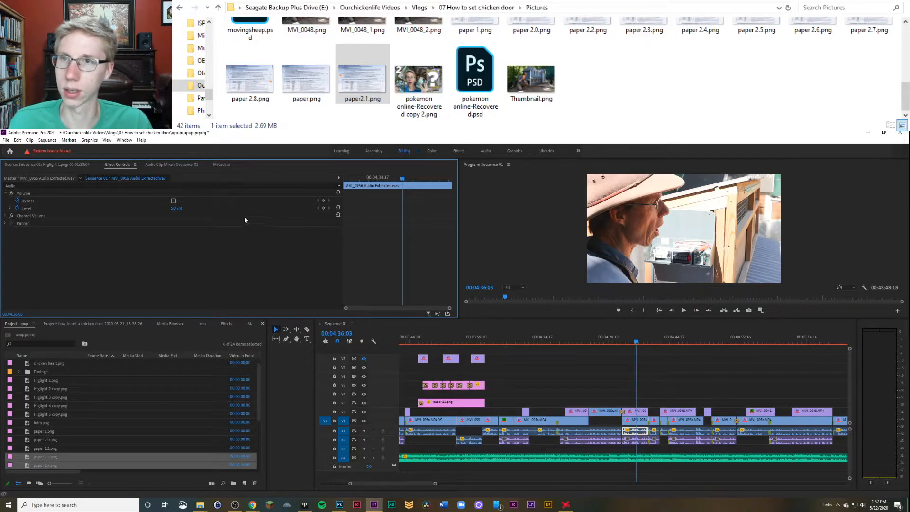
{"action": "key", "text": "Return"}
{"action": "key", "text": "space"}
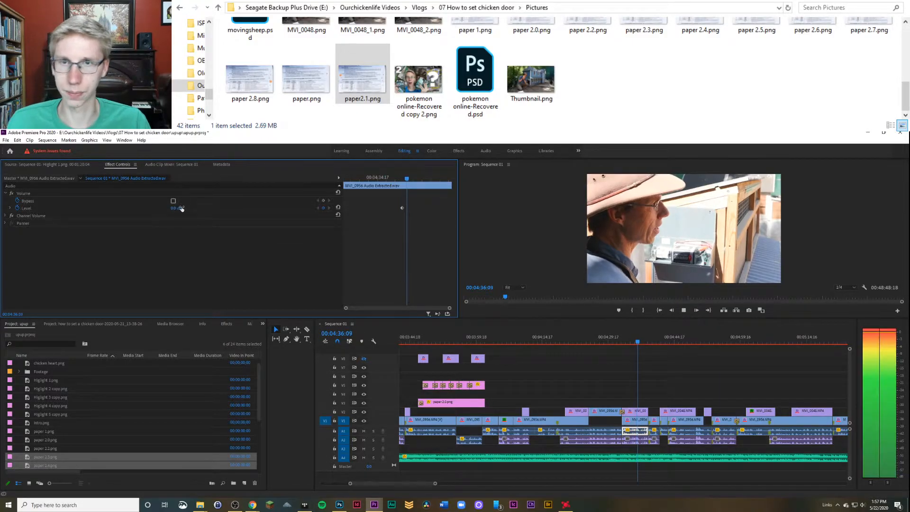
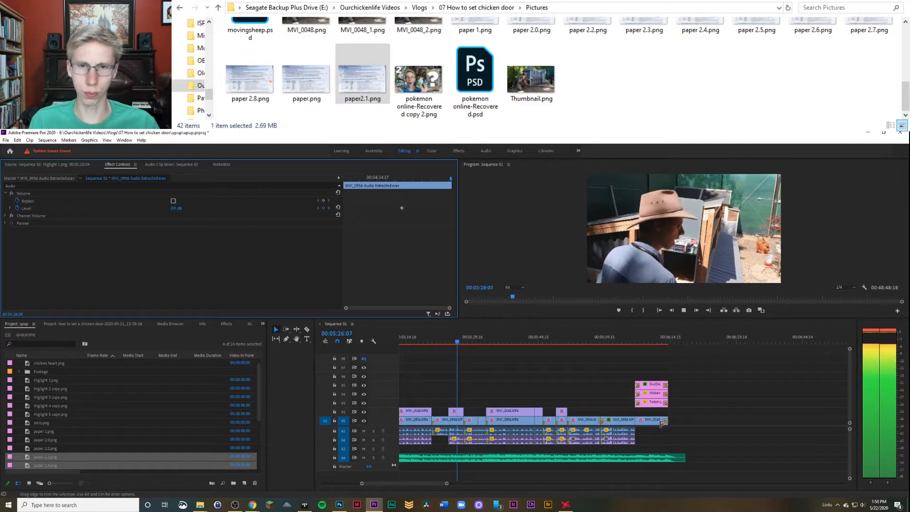
{"action": "key", "text": "space"}
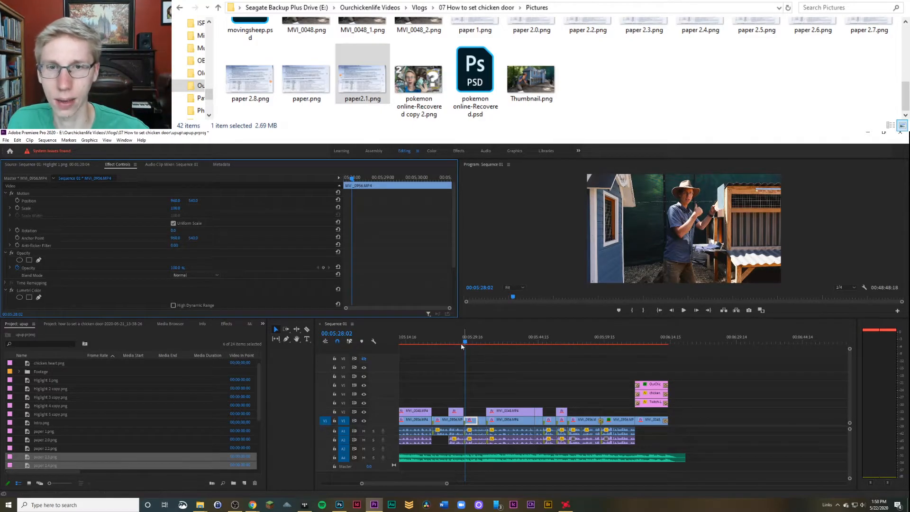
Step: Change the existing volume keyframe at 5:22:19 on the A1 speech clip and play it back to 5:25:05
{"action": "left_click", "coordinate": [453, 431]}
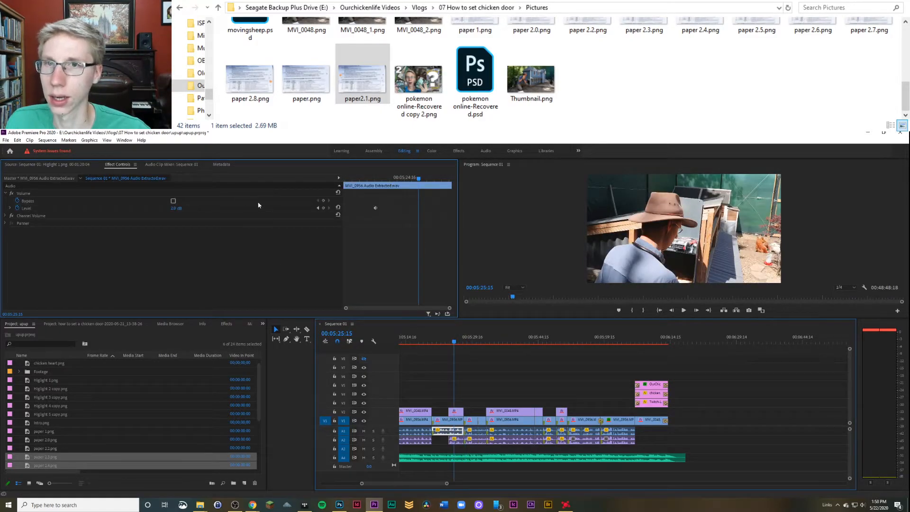
{"action": "left_click", "coordinate": [318, 208]}
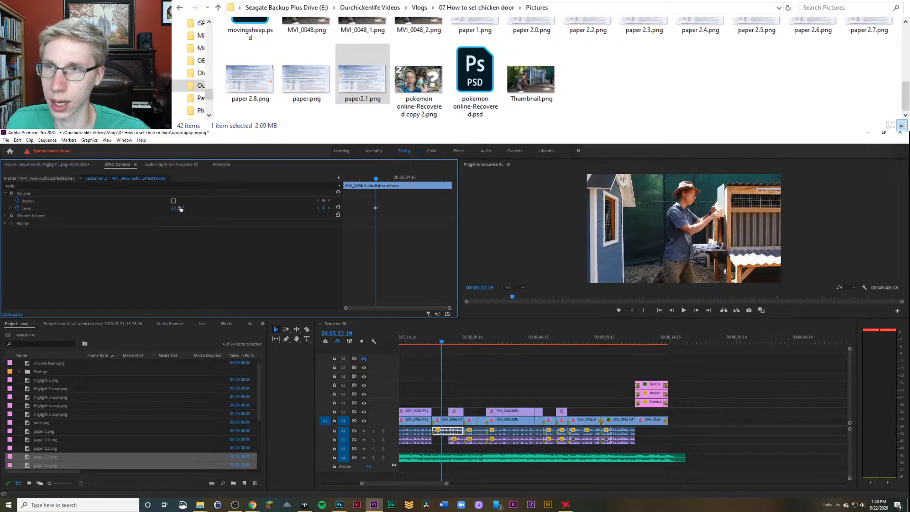
{"action": "key", "text": "Return"}
{"action": "key", "text": "space"}
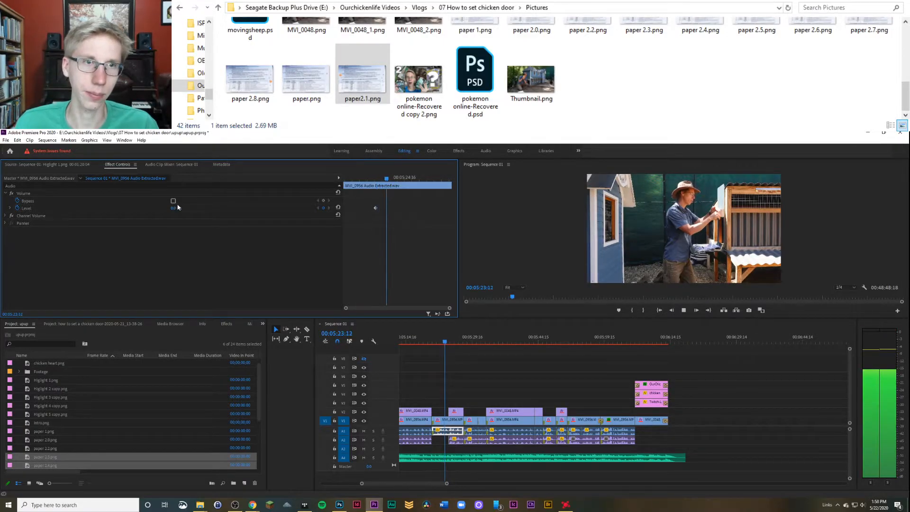
{"action": "key", "text": "space"}
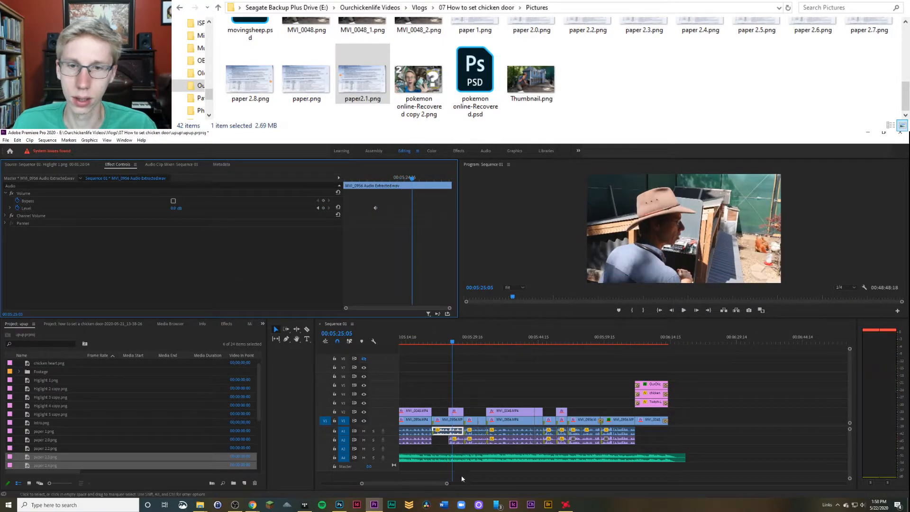
Step: Split the A1 speech audio at about 5:24, where the A2 clip beneath it begins
{"action": "key", "text": "="}
{"action": "key", "text": "="}
{"action": "key", "text": "="}
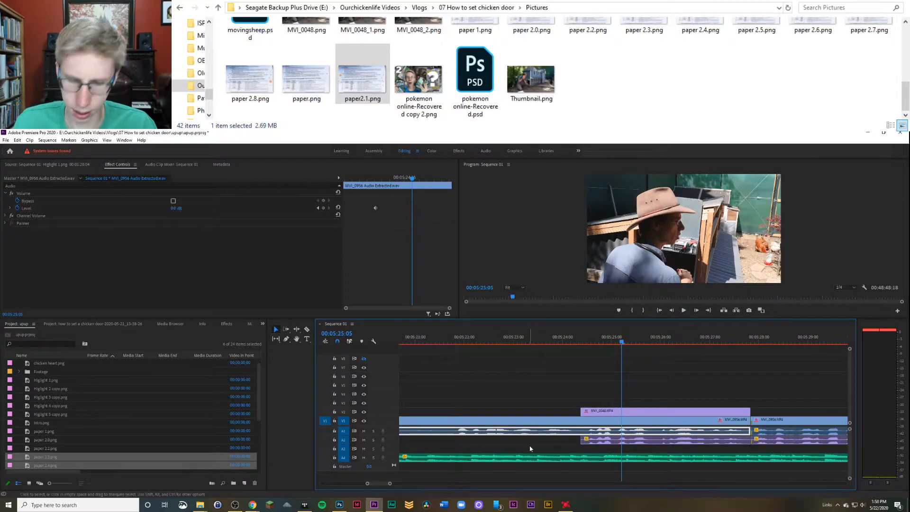
{"action": "key", "text": "v"}
{"action": "key", "text": "ctrl+z"}
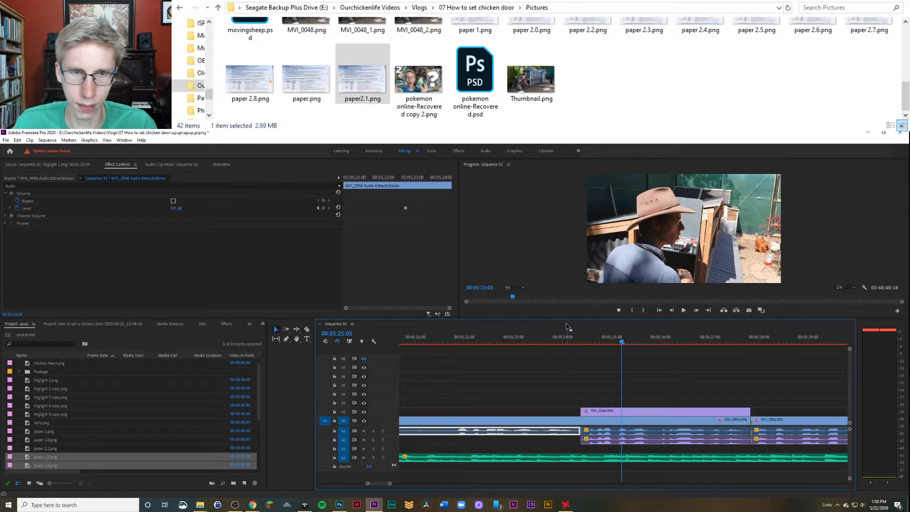
Step: Adjust the first A1 piece's volume level at 5:23:20 and delete the A2 clip beneath the second piece
{"action": "left_click", "coordinate": [174, 209]}
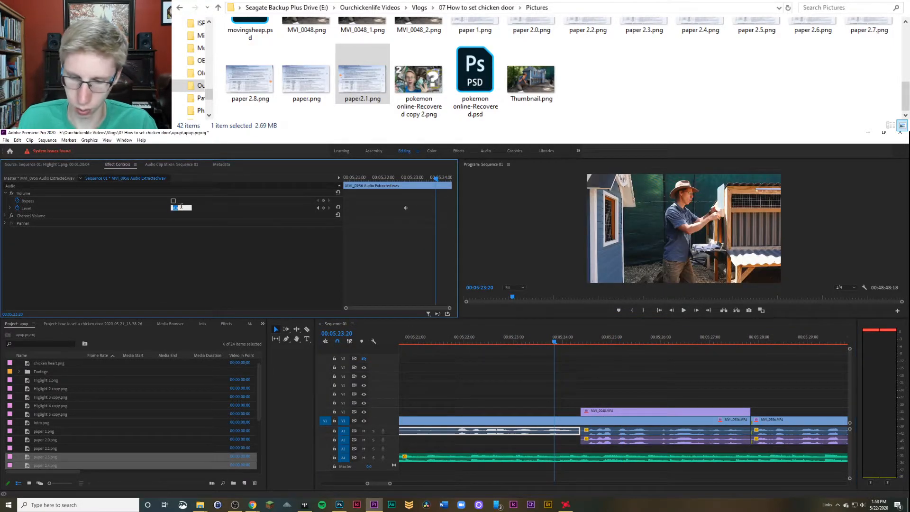
{"action": "key", "text": "space"}
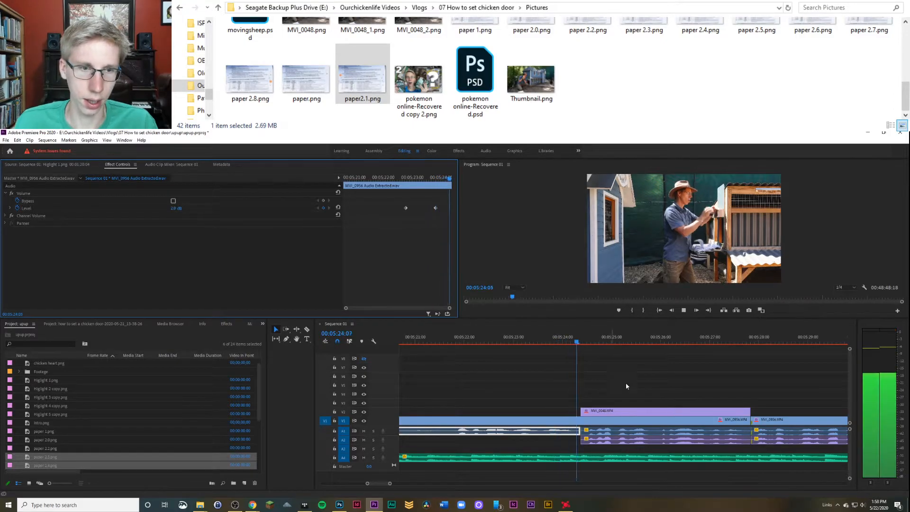
{"action": "left_click", "coordinate": [635, 444]}
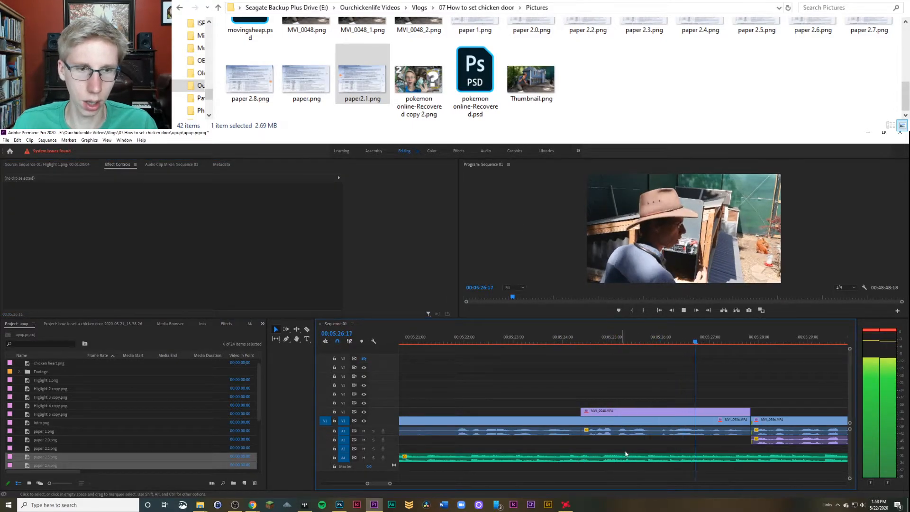
{"action": "key", "text": "space"}
Step: Mute audio track A2 and play back the speech from about 5:14 to 5:18
{"action": "left_click_drag", "start_coordinate": [390, 486], "coordinate": [430, 484]}
{"action": "left_click", "coordinate": [530, 340]}
{"action": "key", "text": "space"}
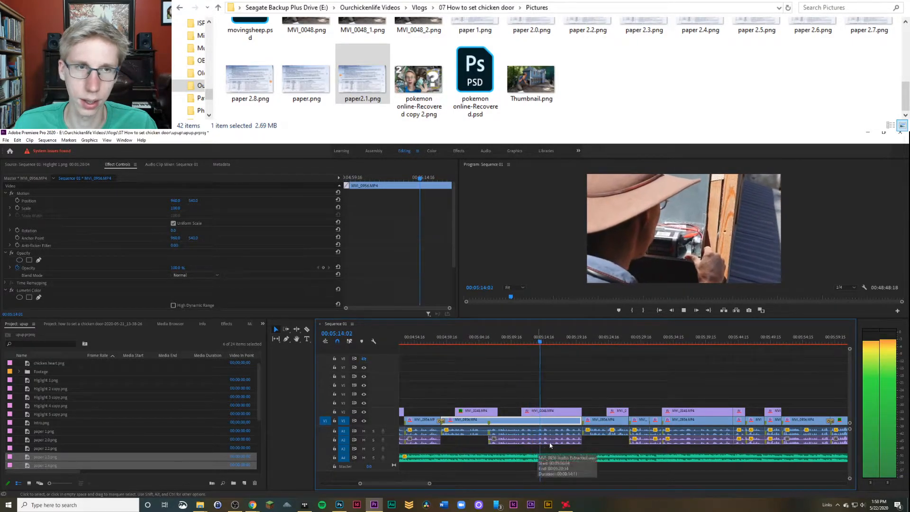
{"action": "key", "text": "space"}
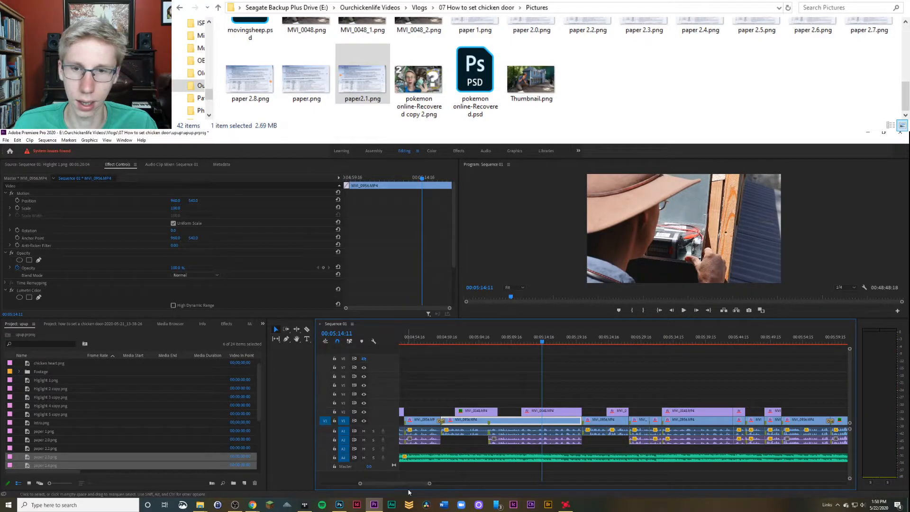
{"action": "left_click_drag", "start_coordinate": [431, 486], "coordinate": [529, 486]}
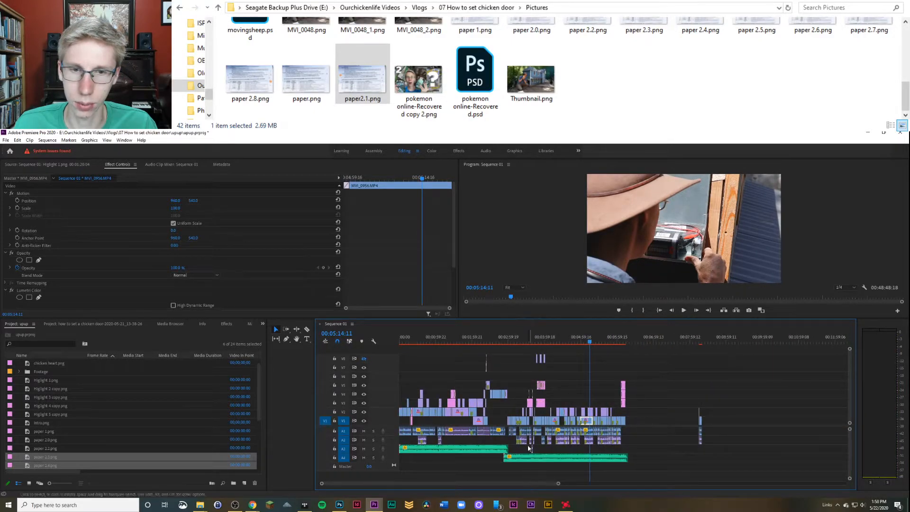
{"action": "key", "text": "space"}
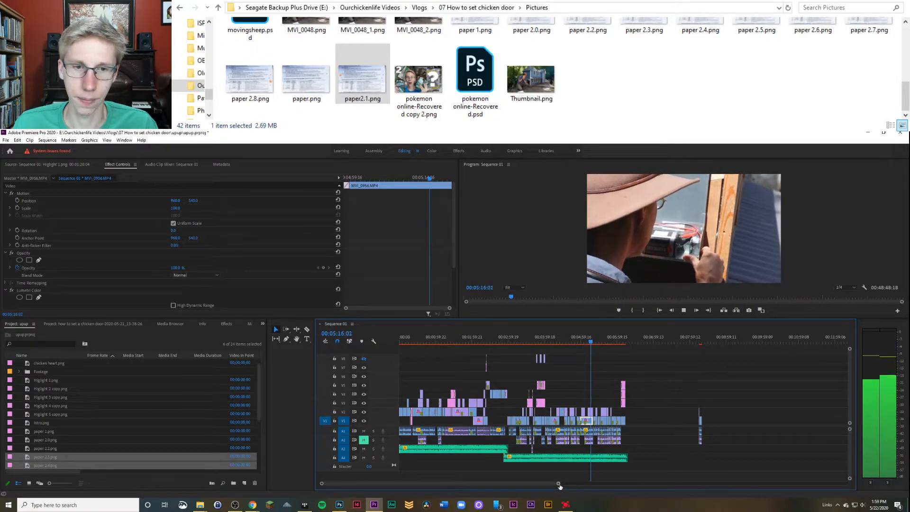
{"action": "left_click_drag", "start_coordinate": [559, 484], "coordinate": [419, 485]}
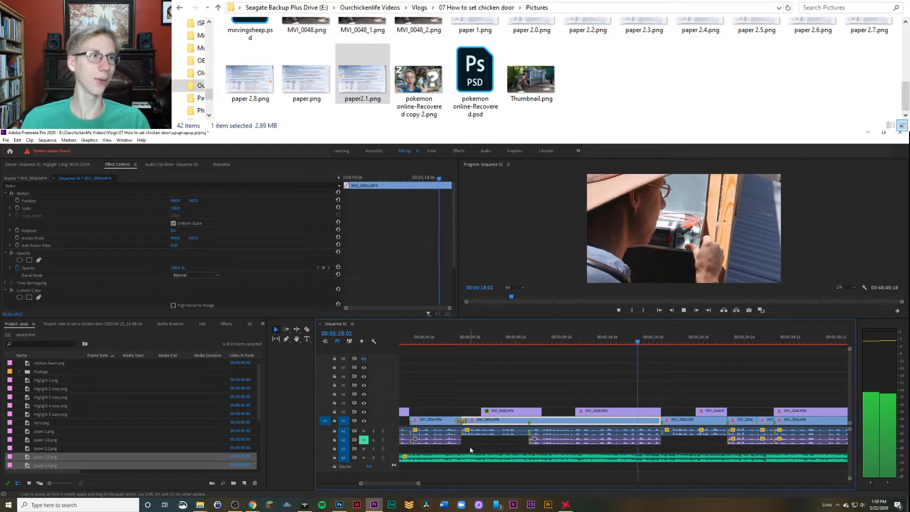
Step: Play back the sequence from about 5:25 to 5:42 with A2 muted to check the speech audio
{"action": "left_click", "coordinate": [701, 343]}
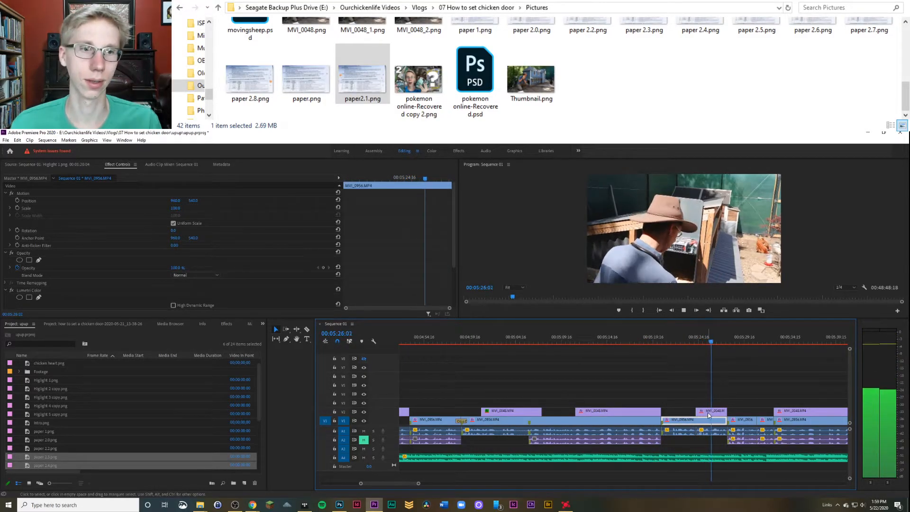
{"action": "key", "text": "space"}
{"action": "left_click", "coordinate": [698, 432]}
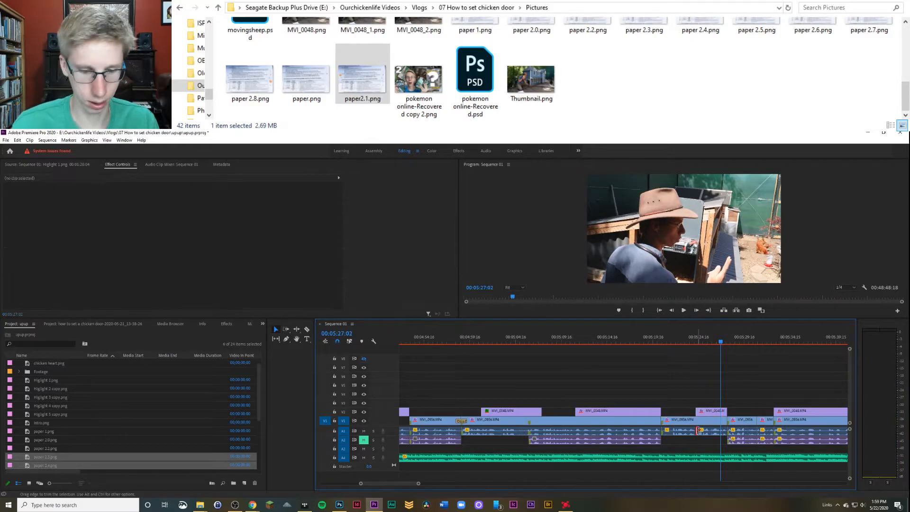
{"action": "key", "text": "space"}
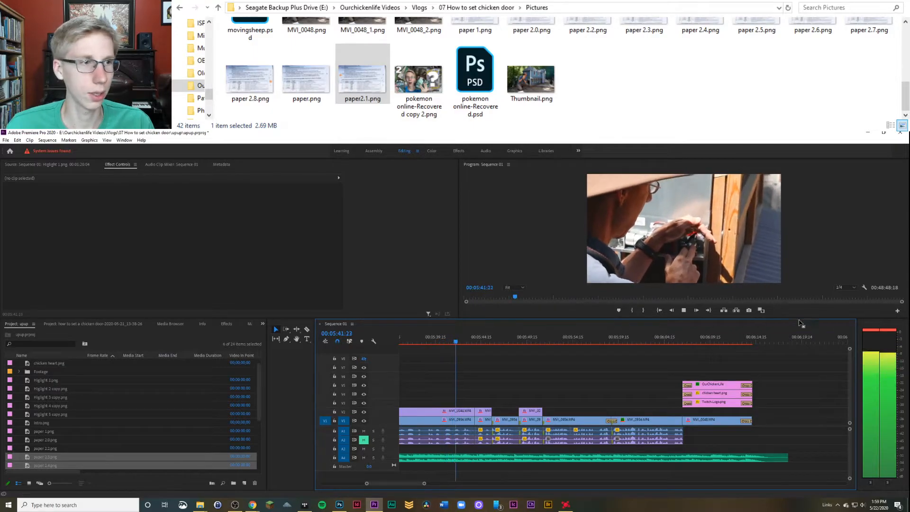
{"action": "left_click", "coordinate": [436, 419]}
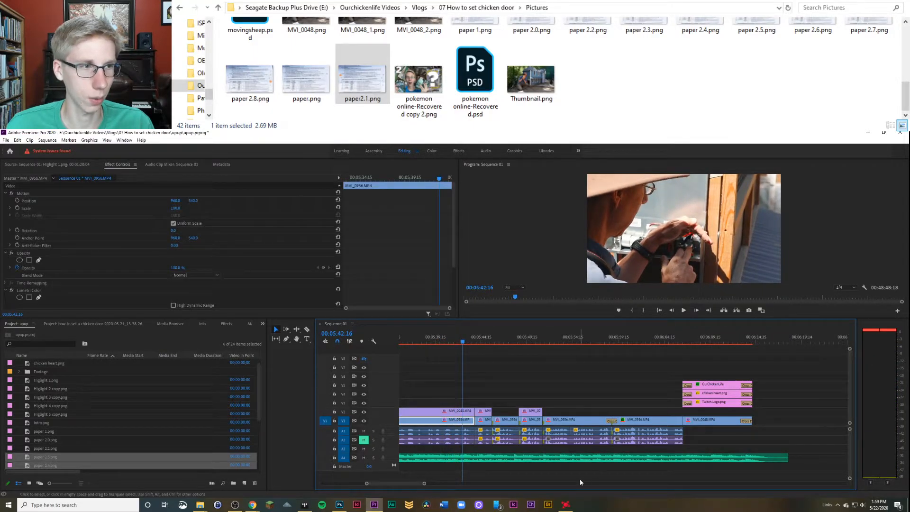
Step: Replay the section from about 5:39 to 5:46 to check the speech across the cut
{"action": "left_click_drag", "start_coordinate": [424, 484], "coordinate": [441, 484]}
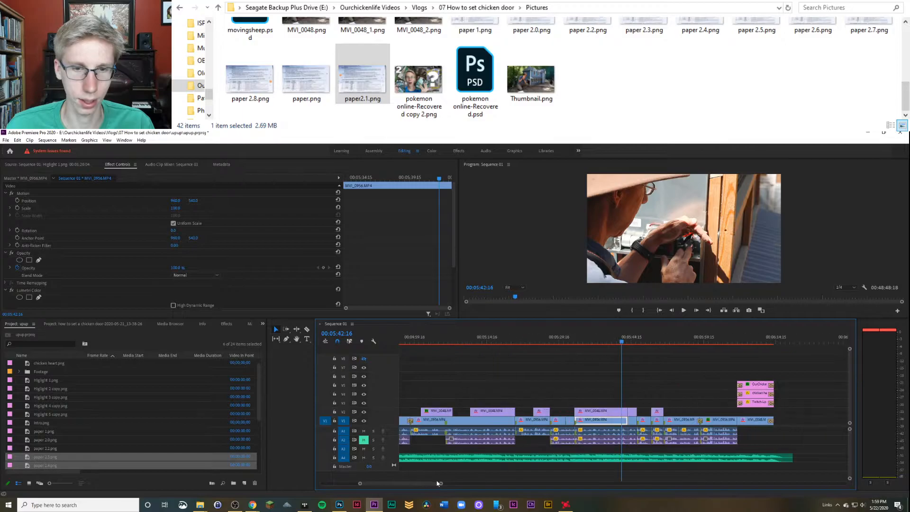
{"action": "key", "text": "space"}
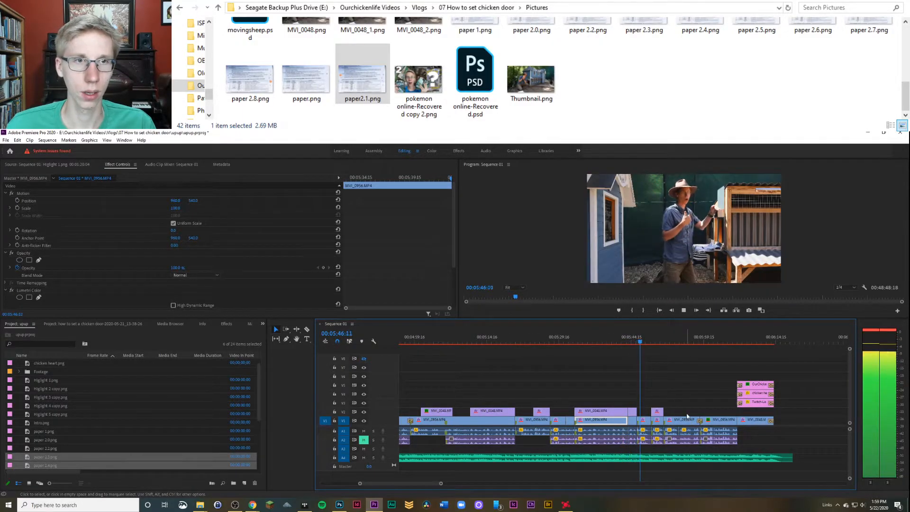
{"action": "key", "text": "space"}
{"action": "left_click", "coordinate": [611, 343]}
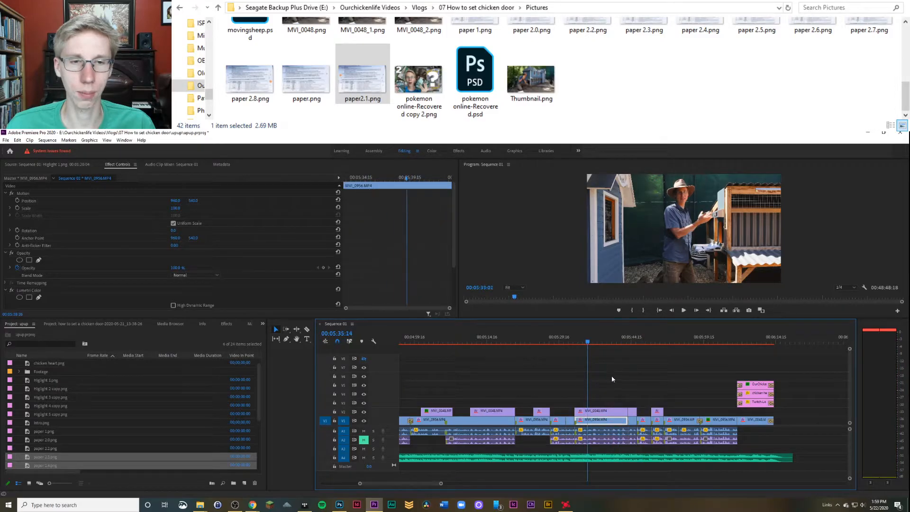
{"action": "left_click", "coordinate": [605, 343]}
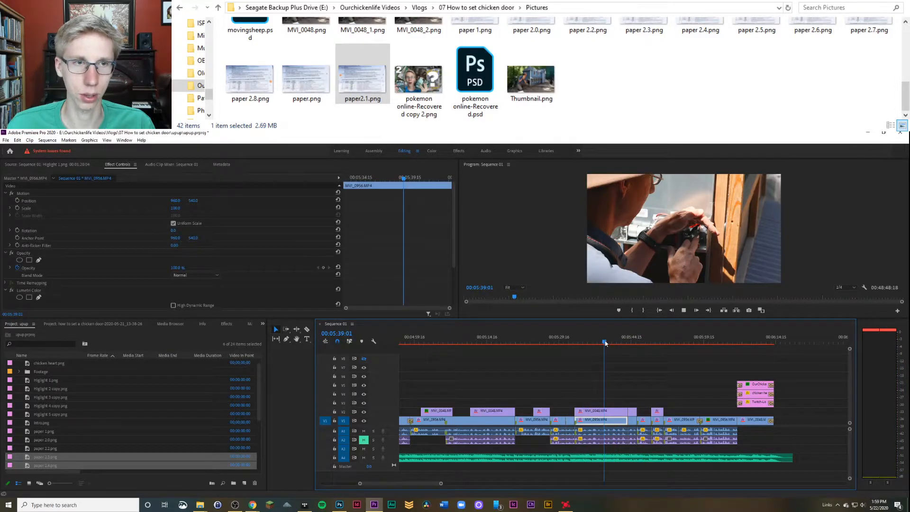
{"action": "key", "text": "space"}
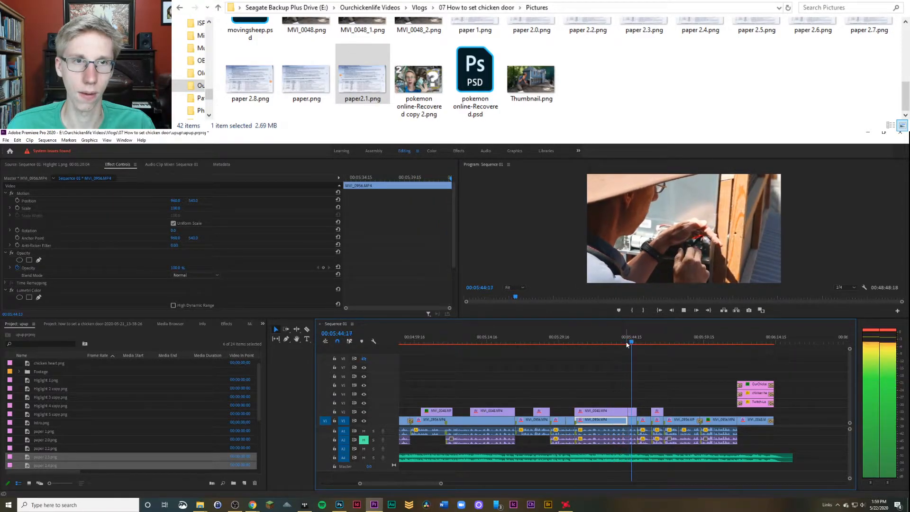
{"action": "key", "text": "space"}
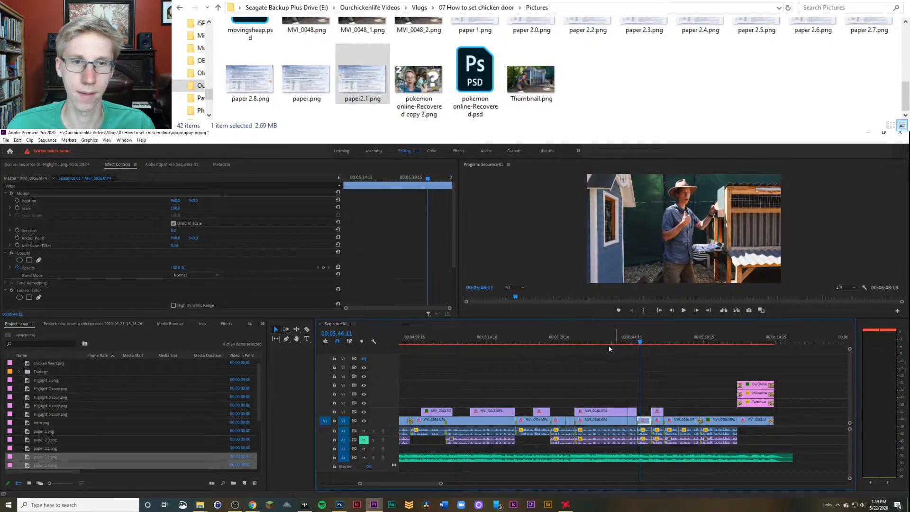
Step: Review playback around the cut at 4:01 and move the A2 speech clip just before it up to track A1
{"action": "left_click_drag", "start_coordinate": [609, 345], "coordinate": [466, 371]}
{"action": "key", "text": "space"}
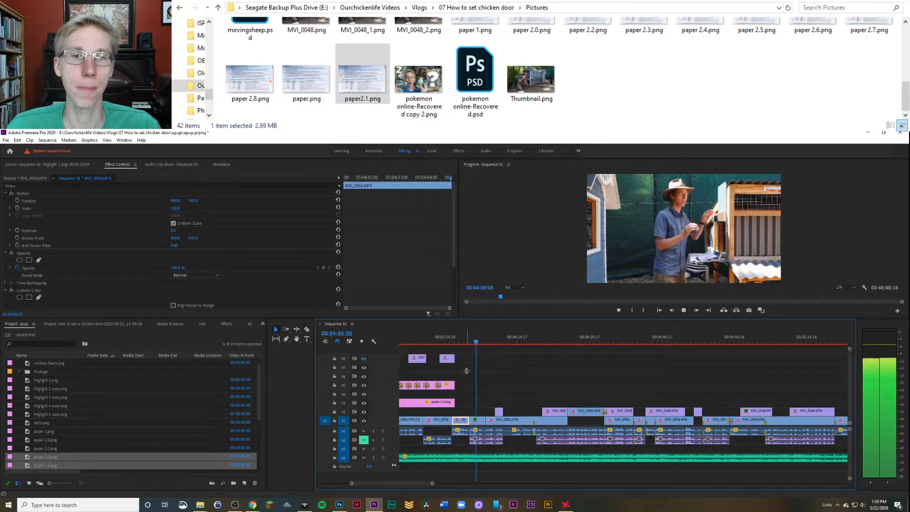
{"action": "key", "text": "space"}
{"action": "left_click", "coordinate": [446, 343]}
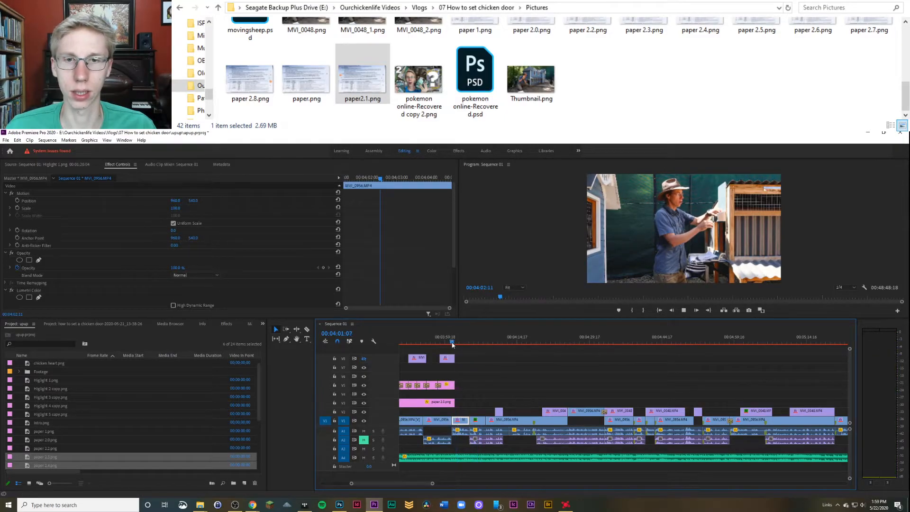
{"action": "key", "text": "space"}
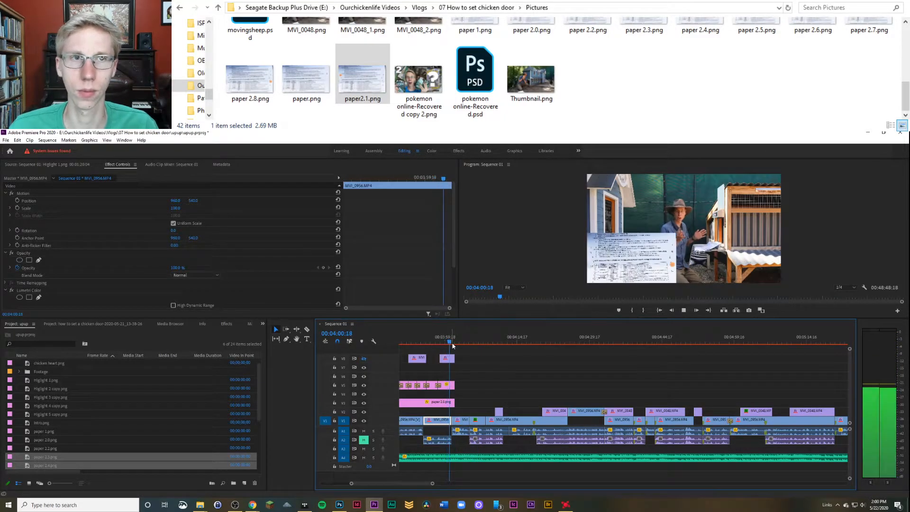
{"action": "key", "text": "space"}
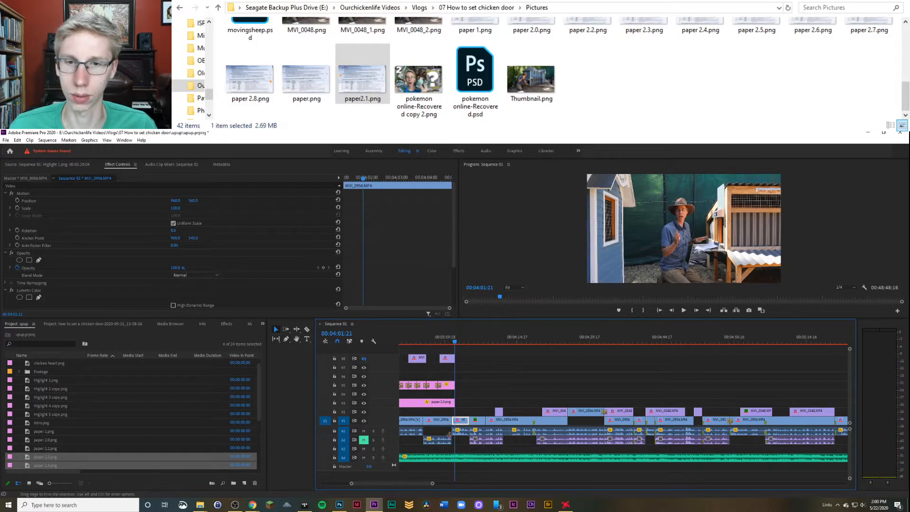
{"action": "left_click_drag", "start_coordinate": [446, 443], "coordinate": [446, 431]}
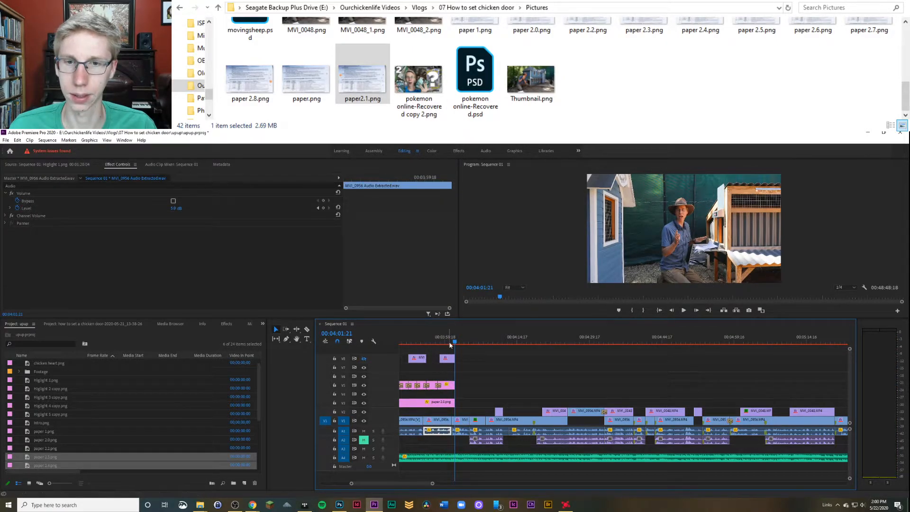
Step: Play back and scrub the section from about 3:57 to 4:04 to check the speech and the end of the paper overlays
{"action": "key", "text": "space"}
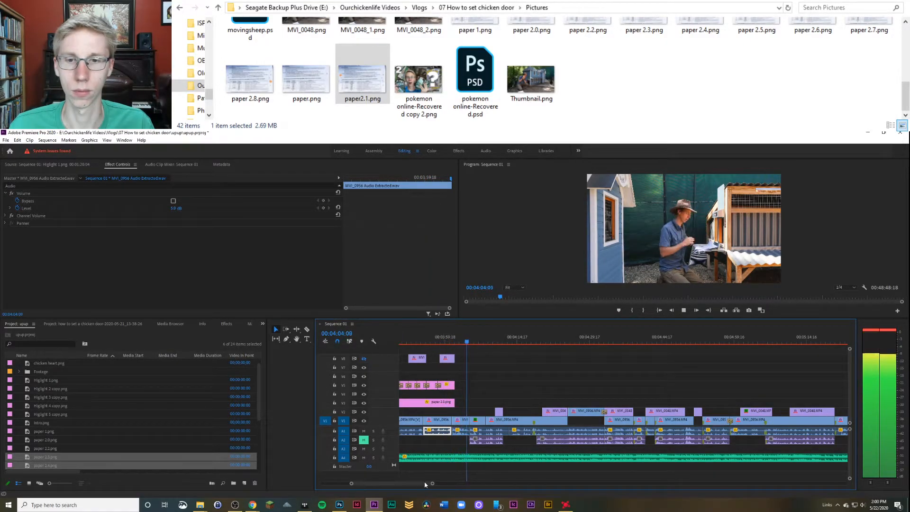
{"action": "key", "text": "space"}
{"action": "key", "text": "equal"}
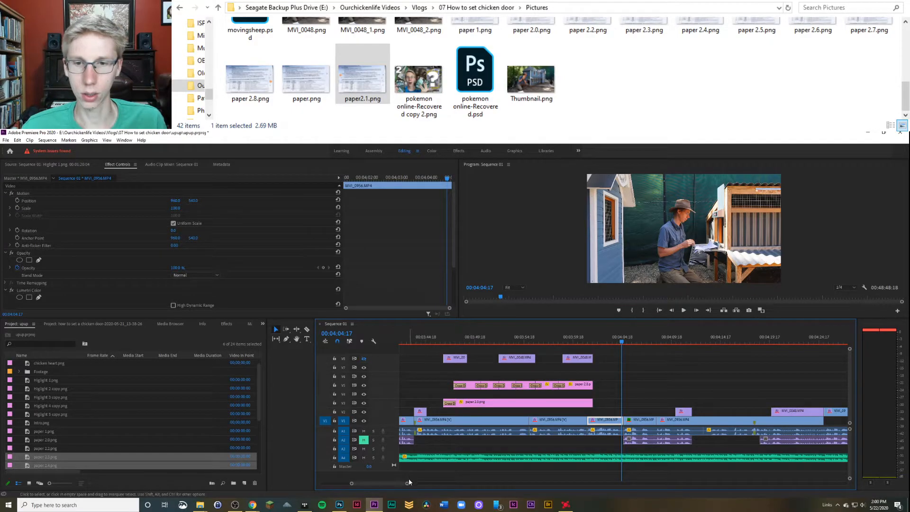
{"action": "left_click_drag", "start_coordinate": [409, 482], "coordinate": [472, 486]}
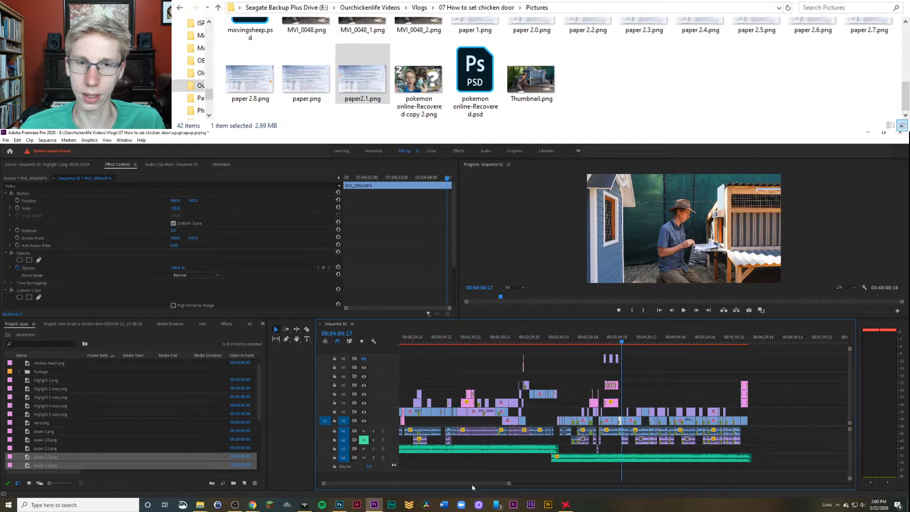
{"action": "left_click_drag", "start_coordinate": [492, 339], "coordinate": [629, 391]}
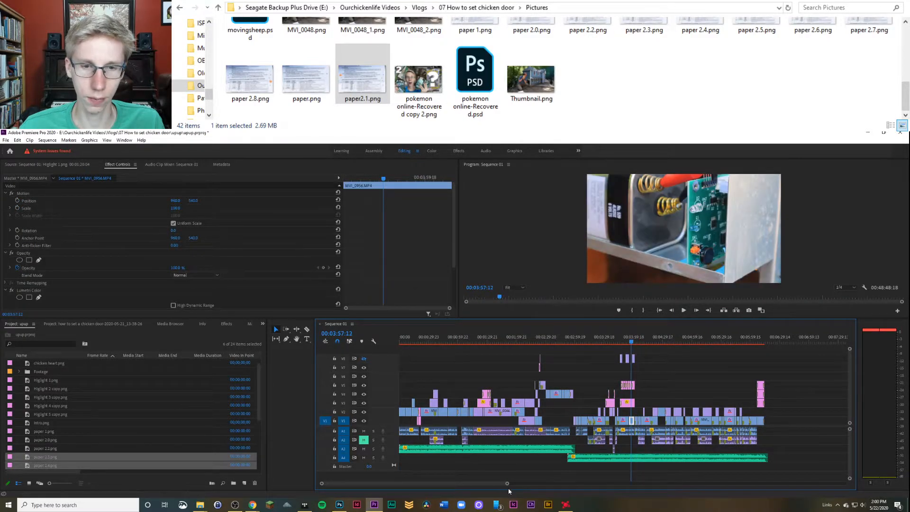
{"action": "left_click_drag", "start_coordinate": [507, 484], "coordinate": [419, 484]}
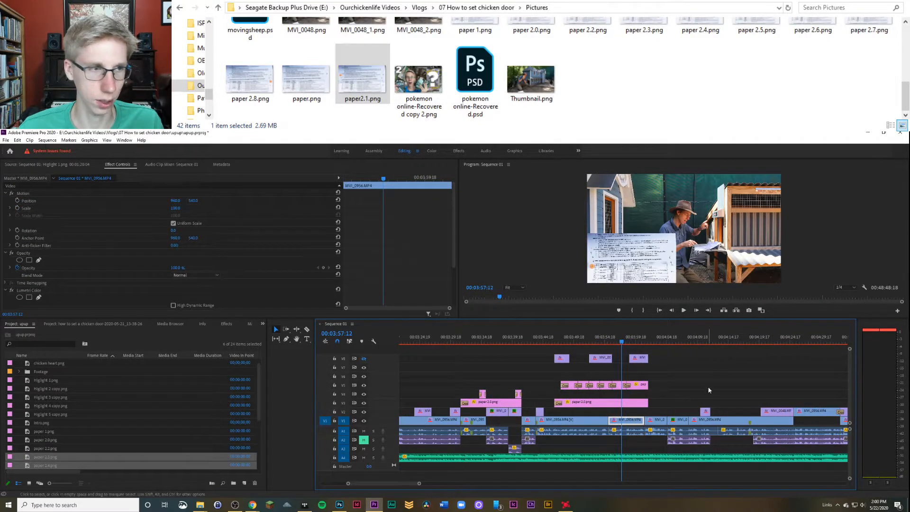
{"action": "key", "text": "Down"}
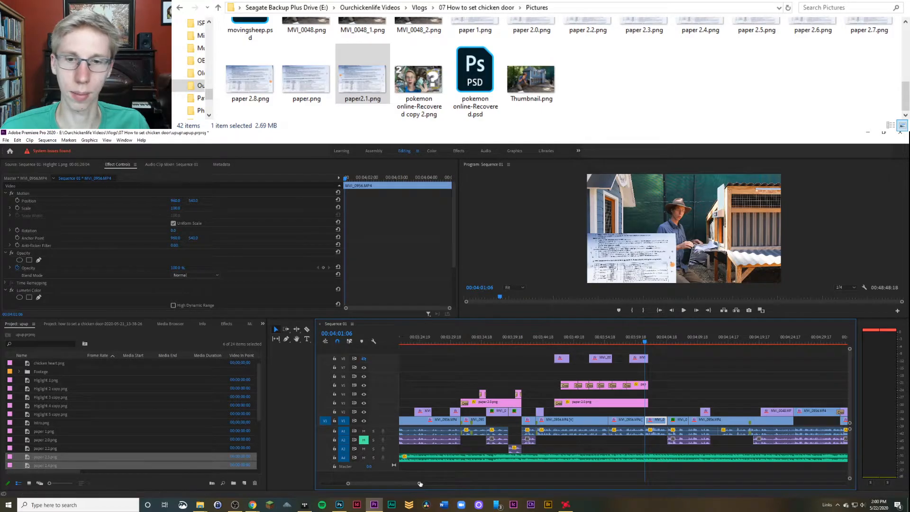
{"action": "left_click_drag", "start_coordinate": [421, 484], "coordinate": [412, 483]}
{"action": "key", "text": "space"}
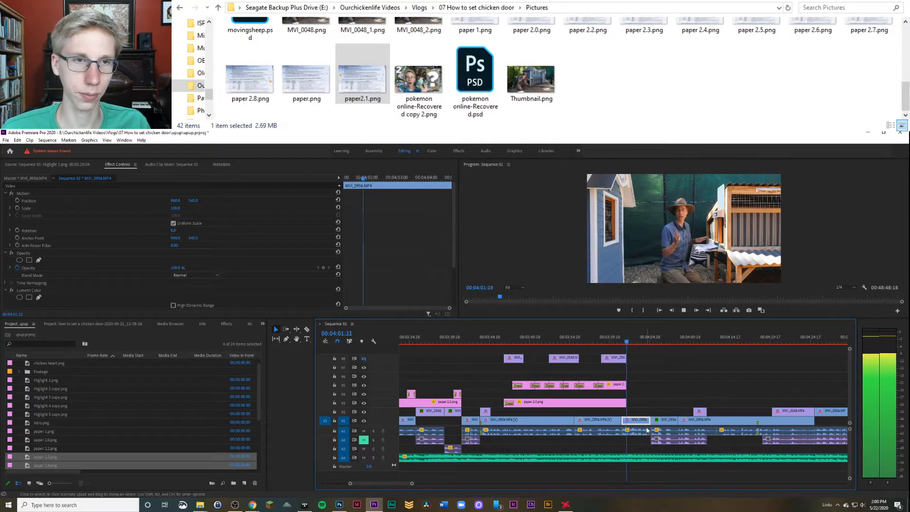
Step: Try extending the paper 2.0 overlay on V3 to the next V1 cut, and trim it back to its earlier end point
{"action": "left_click_drag", "start_coordinate": [626, 403], "coordinate": [651, 403]}
{"action": "left_click", "coordinate": [645, 341]}
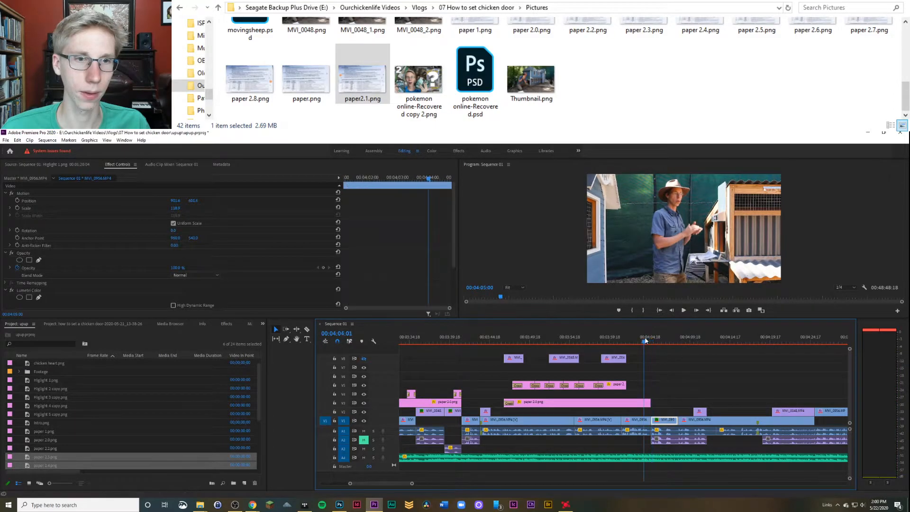
{"action": "left_click_drag", "start_coordinate": [646, 341], "coordinate": [633, 344]}
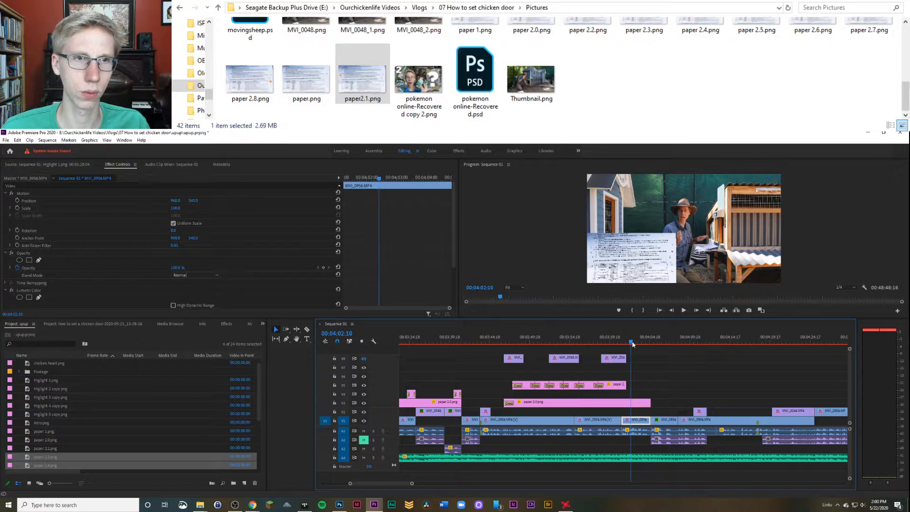
{"action": "left_click", "coordinate": [653, 397]}
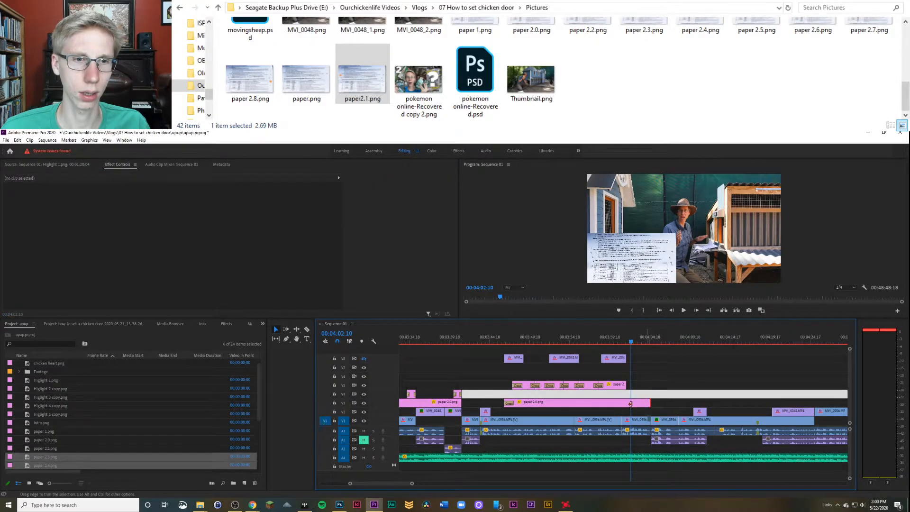
{"action": "left_click_drag", "start_coordinate": [648, 403], "coordinate": [624, 404]}
Step: Play back the section from about 4:02 to 4:08 and preview Higlight 1.png from the Pictures folder
{"action": "key", "text": "space"}
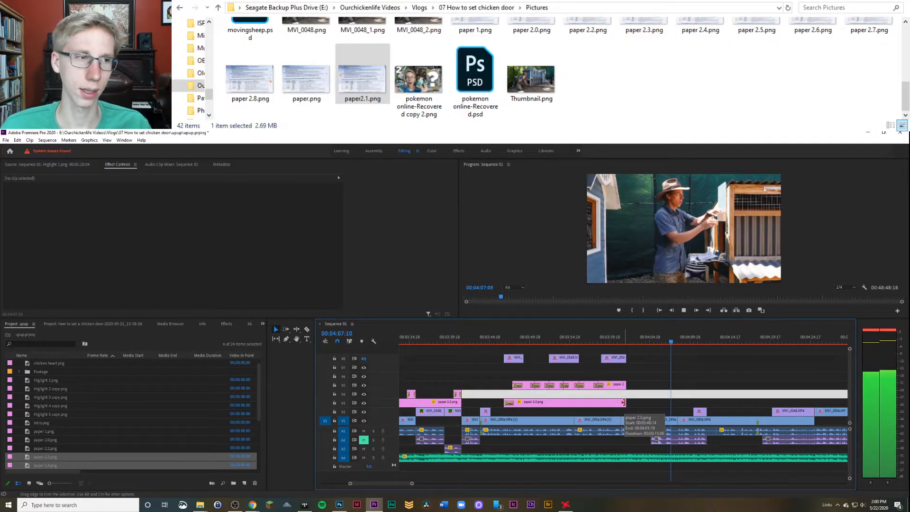
{"action": "key", "text": "space"}
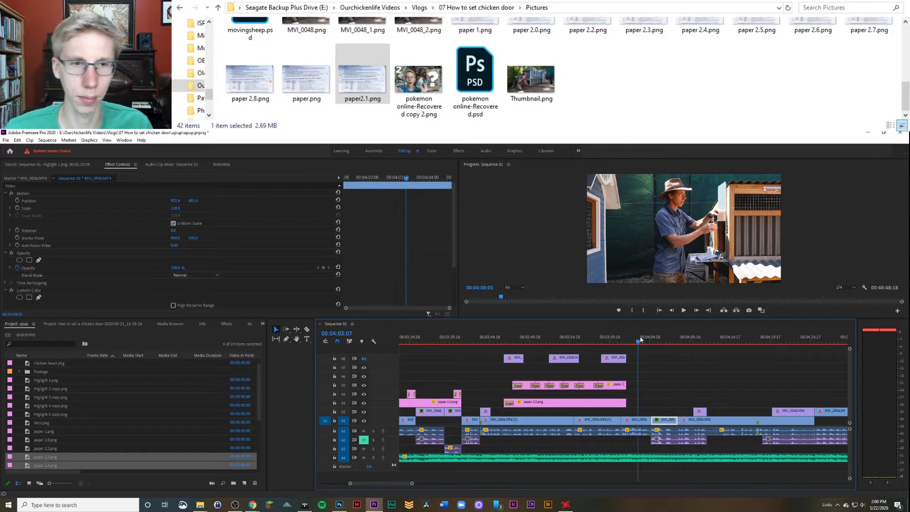
{"action": "left_click", "coordinate": [363, 76]}
{"action": "scroll", "coordinate": [361, 62], "scroll_direction": "up", "scroll_amount": 3}
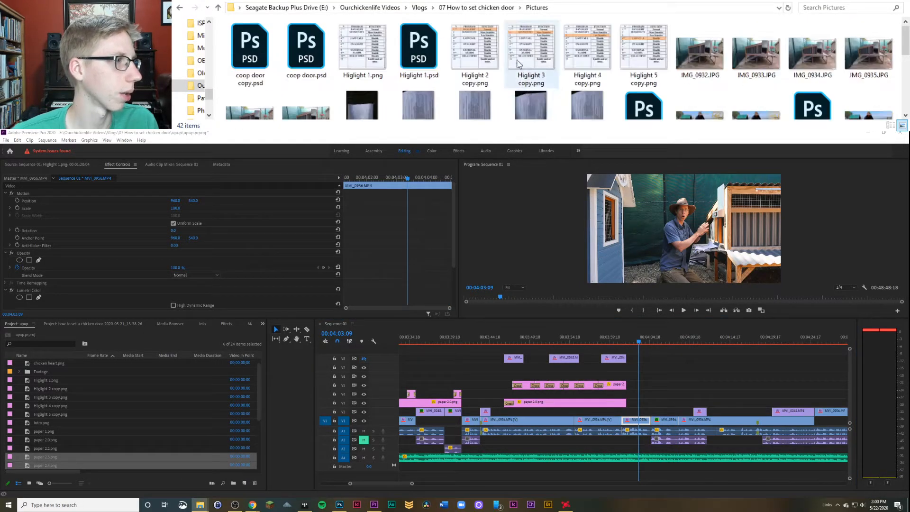
{"action": "left_click", "coordinate": [357, 41]}
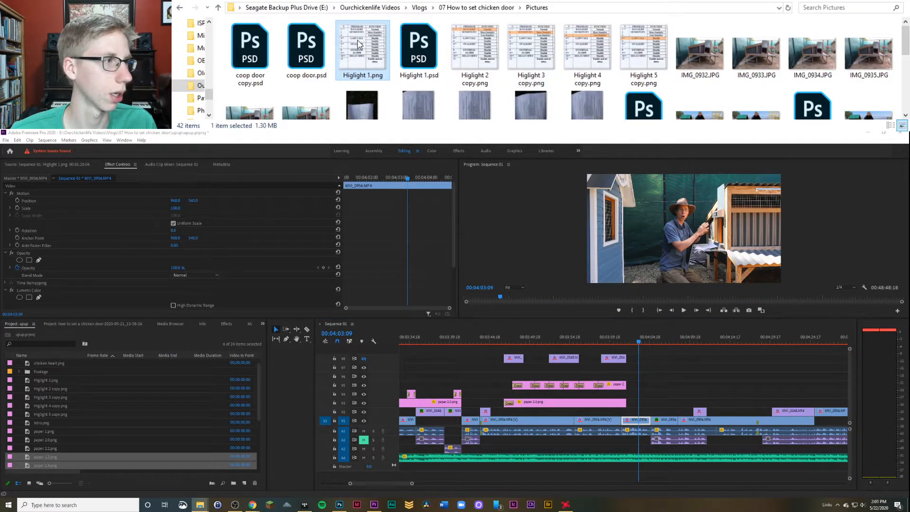
{"action": "double_click", "coordinate": [357, 41]}
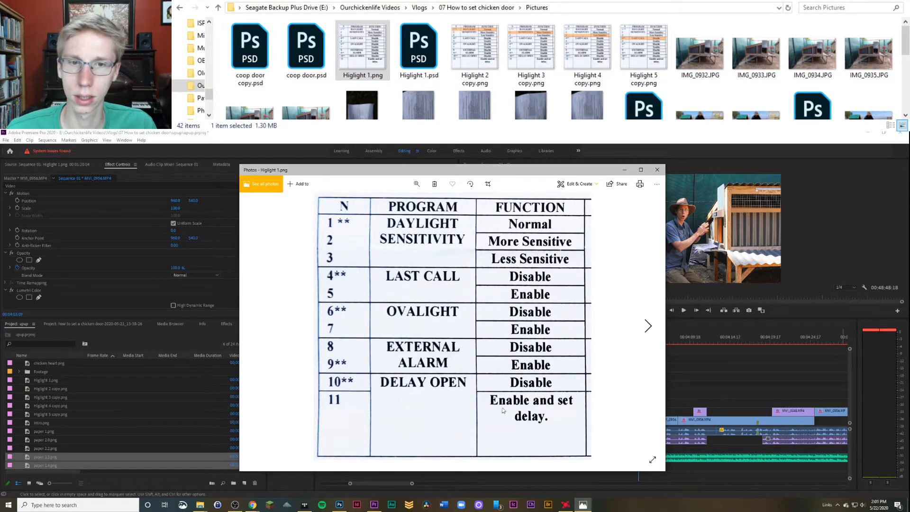
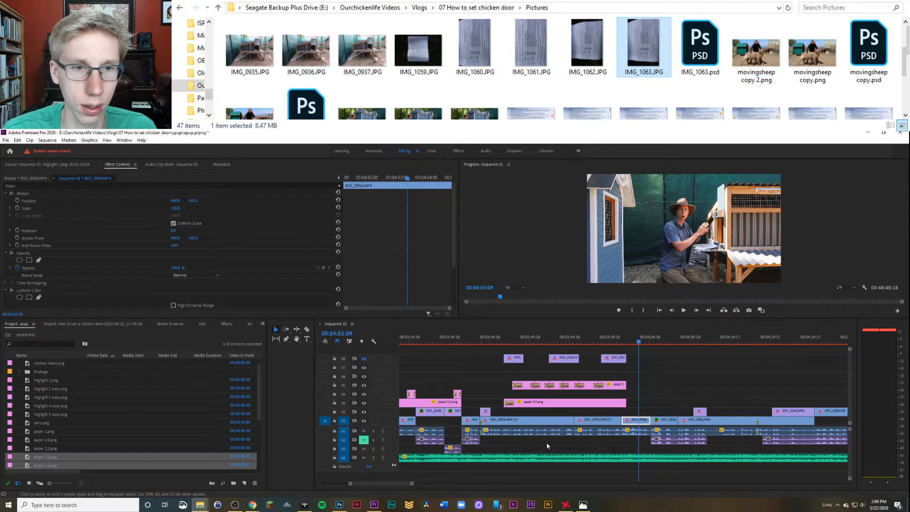
Step: Place paper 3.1.png on V3, paper 3.0.png on V4 and paper 3.2.png on V5, right after the existing paper overlays near 4:01
{"action": "scroll", "coordinate": [400, 92], "scroll_direction": "down", "scroll_amount": 5}
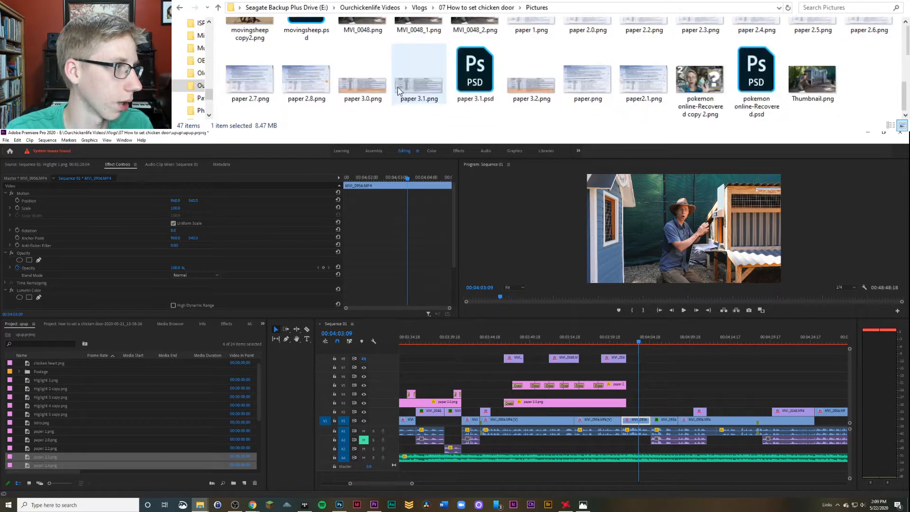
{"action": "scroll", "coordinate": [404, 92], "scroll_direction": "up", "scroll_amount": 6}
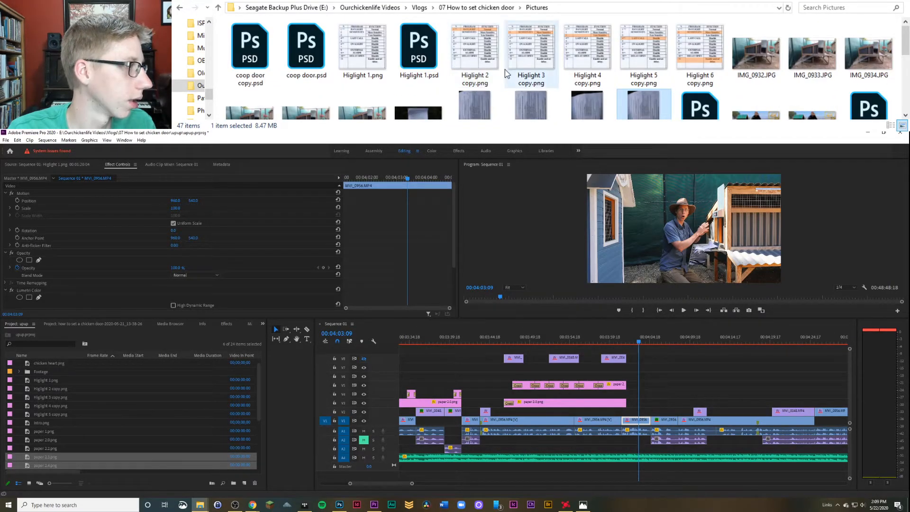
{"action": "scroll", "coordinate": [506, 70], "scroll_direction": "down", "scroll_amount": 1}
{"action": "scroll", "coordinate": [509, 74], "scroll_direction": "down", "scroll_amount": 5}
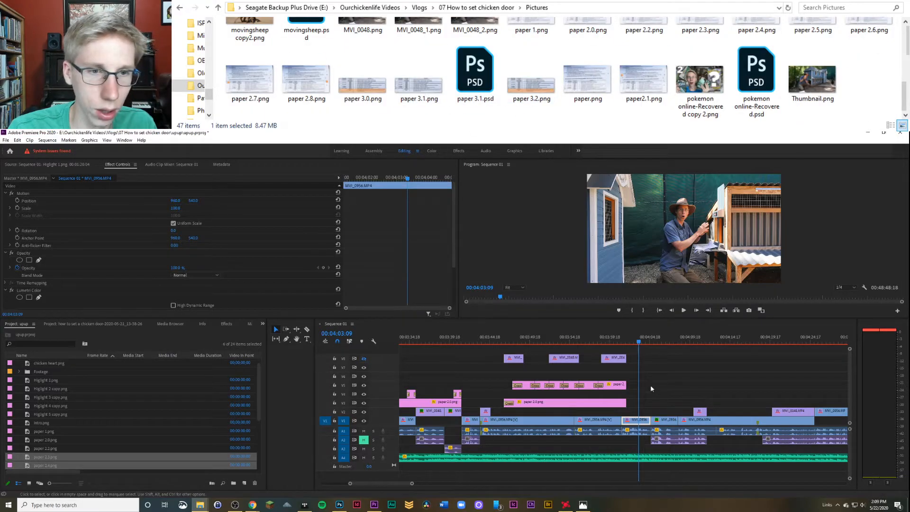
{"action": "left_click", "coordinate": [625, 346]}
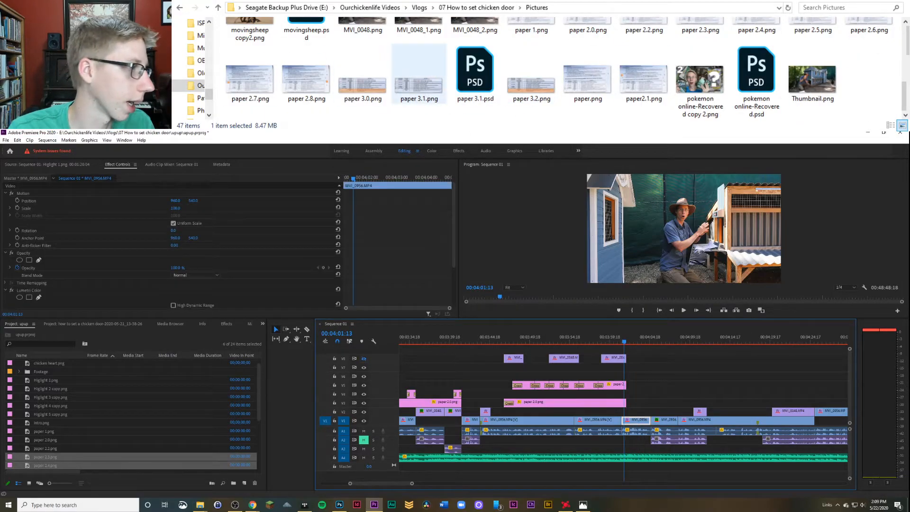
{"action": "left_click", "coordinate": [542, 82]}
{"action": "left_click_drag", "start_coordinate": [420, 78], "coordinate": [628, 404]}
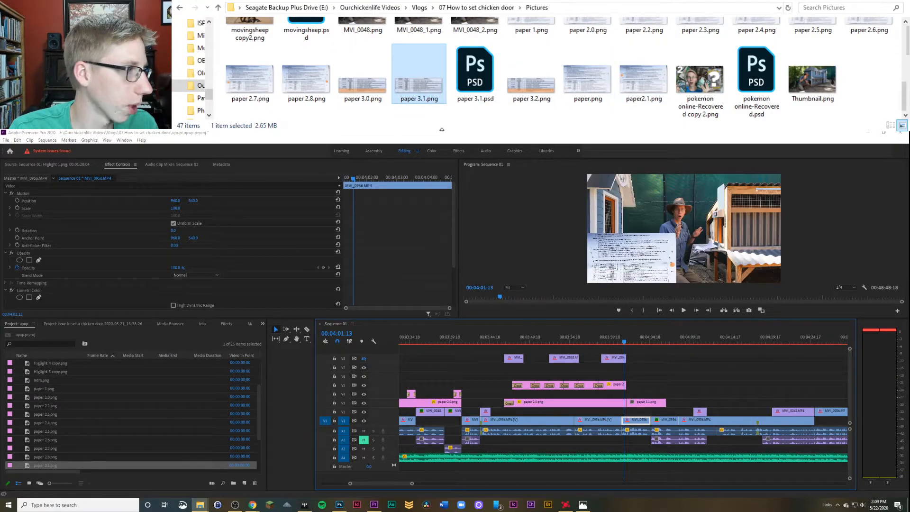
{"action": "left_click_drag", "start_coordinate": [376, 83], "coordinate": [629, 400]}
{"action": "left_click_drag", "start_coordinate": [531, 83], "coordinate": [638, 385]}
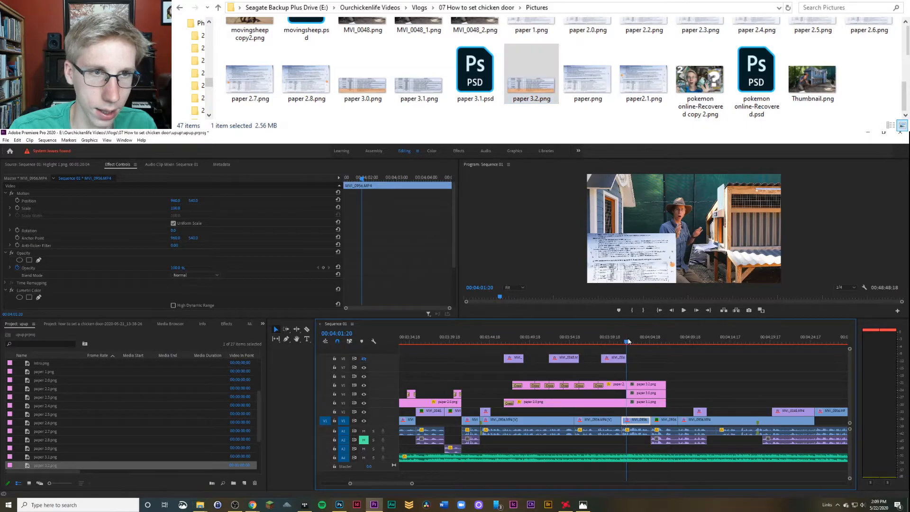
Step: Scrub and play back the sequence around 4:01 to check how the new paper images follow the earlier overlays
{"action": "left_click", "coordinate": [632, 343]}
{"action": "left_click", "coordinate": [636, 343]}
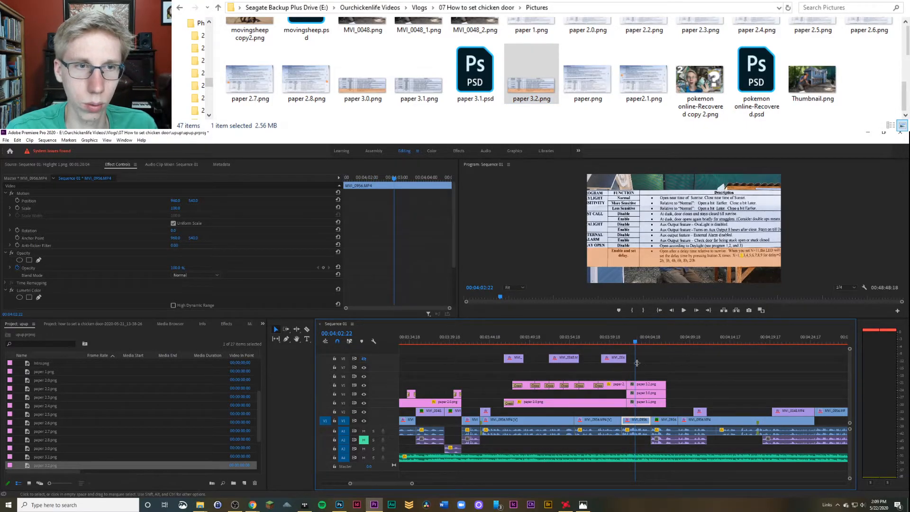
{"action": "left_click", "coordinate": [624, 343]}
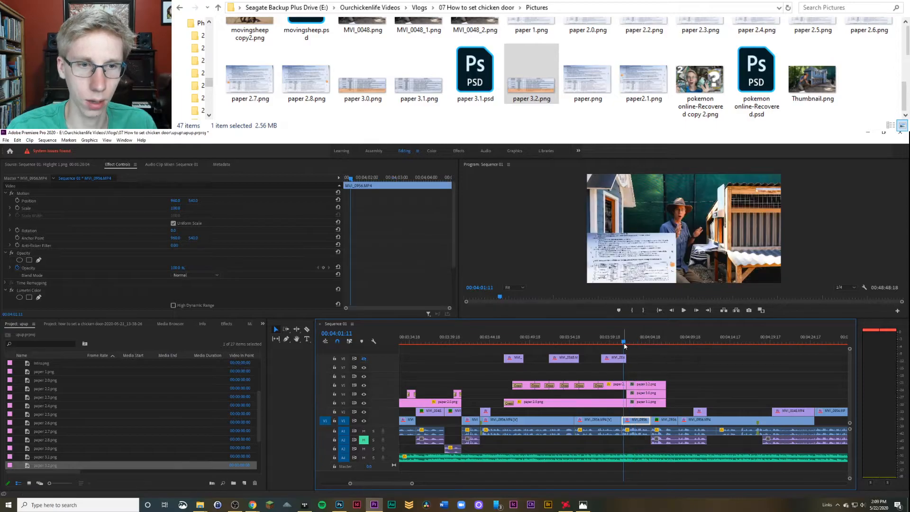
{"action": "mouse_move", "coordinate": [412, 483]}
{"action": "left_mouse_down"}
{"action": "mouse_move", "coordinate": [365, 483]}
{"action": "mouse_move", "coordinate": [398, 483]}
{"action": "left_mouse_up"}
{"action": "left_click", "coordinate": [530, 342]}
{"action": "key", "text": "space"}
Step: Split the earlier paper overlays on V3 and V5 at 4:01:05 and delete the leftover pieces after the cut
{"action": "left_click_drag", "start_coordinate": [621, 342], "coordinate": [615, 346]}
{"action": "left_click_drag", "start_coordinate": [607, 381], "coordinate": [602, 420]}
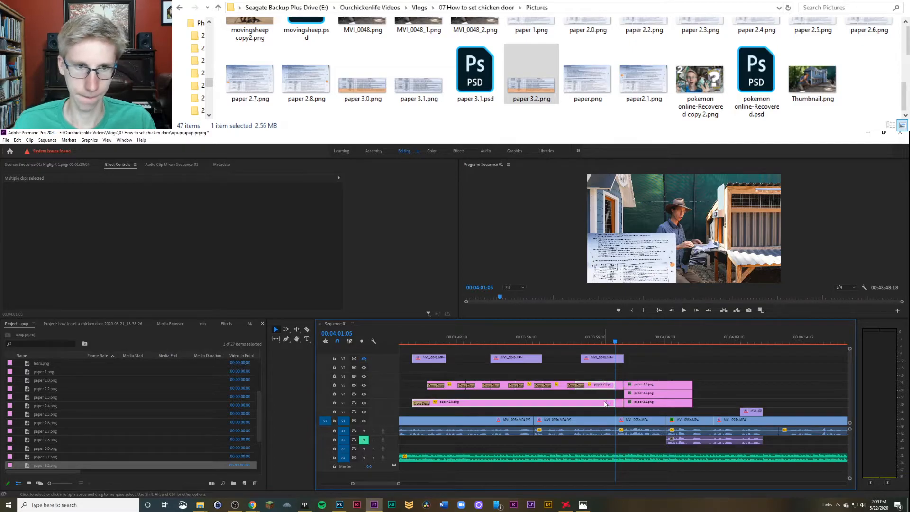
{"action": "left_click", "coordinate": [620, 387]}
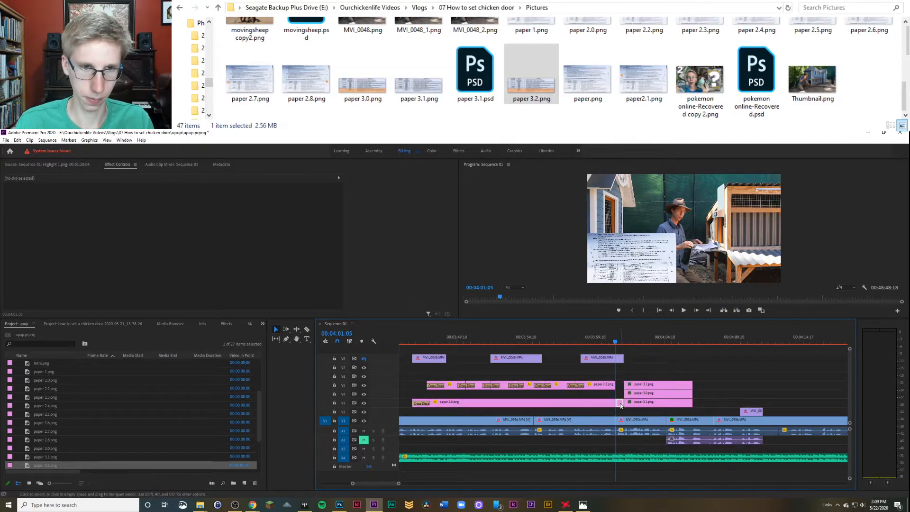
{"action": "right_click", "coordinate": [617, 382]}
{"action": "left_click", "coordinate": [622, 381]}
{"action": "right_click", "coordinate": [622, 385]}
Step: Move the three paper 3.x images back to start at 4:01:05 and trim their ends to the next V1 cut
{"action": "left_click", "coordinate": [646, 389]}
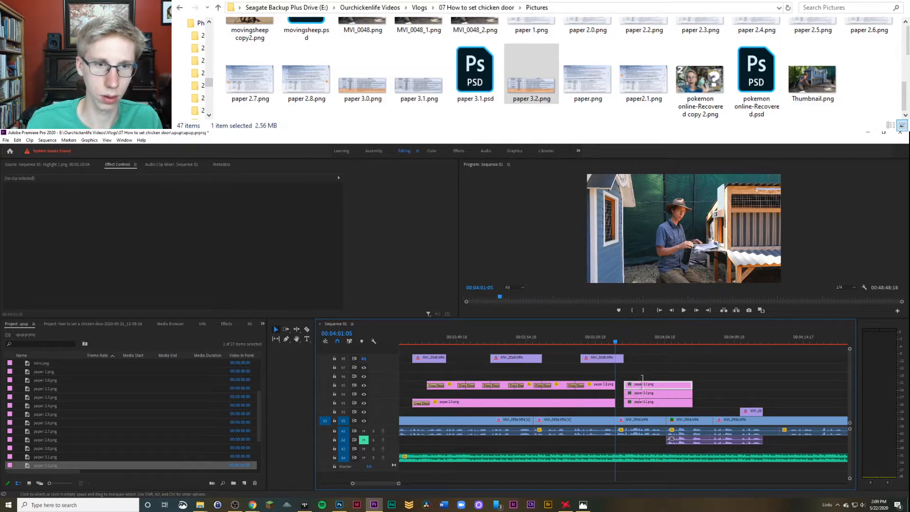
{"action": "key", "text": "space"}
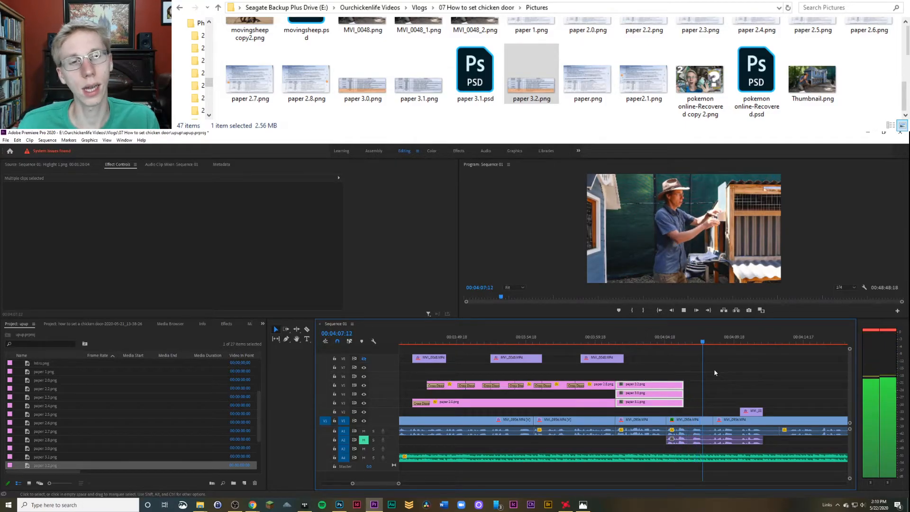
{"action": "key", "text": "space"}
{"action": "left_click_drag", "start_coordinate": [671, 394], "coordinate": [666, 393]}
Step: Trim the start of paper 3.2.png on V5 to 4:02:22 and apply a Cross Dissolve transition at its beginning
{"action": "left_click_drag", "start_coordinate": [654, 348], "coordinate": [614, 348]}
{"action": "key", "text": "space"}
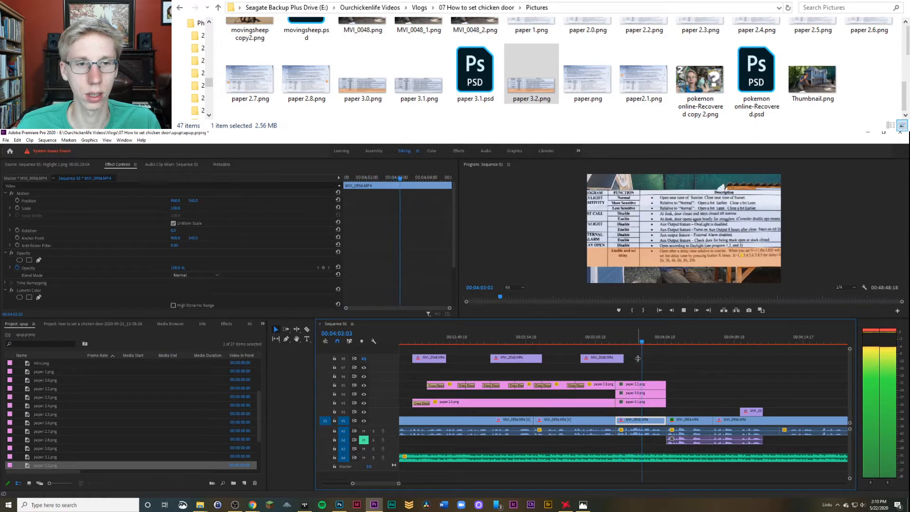
{"action": "key", "text": "space"}
{"action": "left_click", "coordinate": [651, 343]}
{"action": "left_click_drag", "start_coordinate": [651, 345], "coordinate": [639, 353]}
{"action": "left_click", "coordinate": [639, 385]}
{"action": "left_click_drag", "start_coordinate": [618, 386], "coordinate": [640, 386]}
{"action": "right_click", "coordinate": [640, 386]}
{"action": "left_click", "coordinate": [675, 433]}
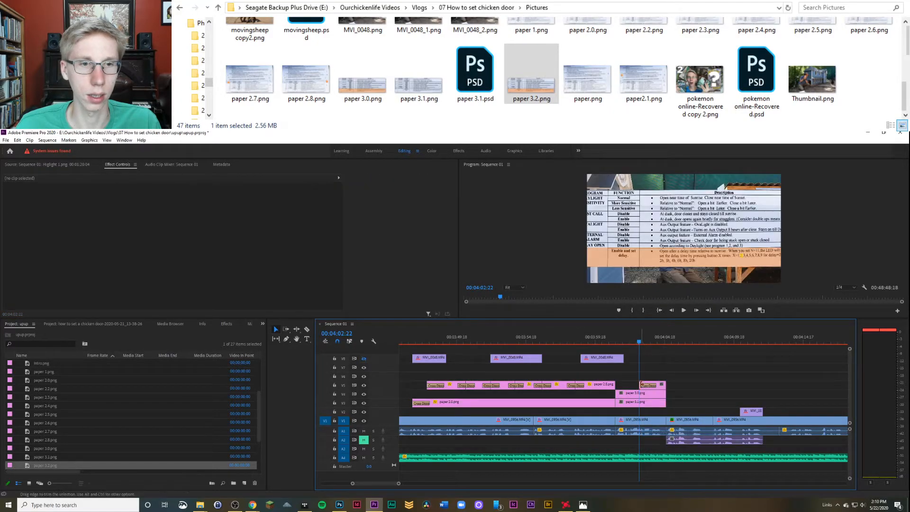
Step: Scale paper 3.0.png on V4 down to the frame's width and position it along the lower edge of the picture
{"action": "left_click", "coordinate": [636, 395]}
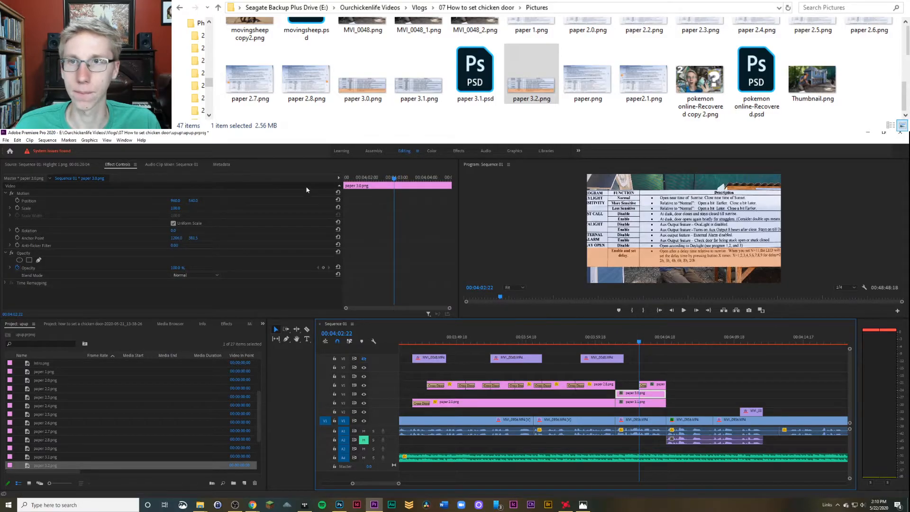
{"action": "left_click", "coordinate": [308, 195]}
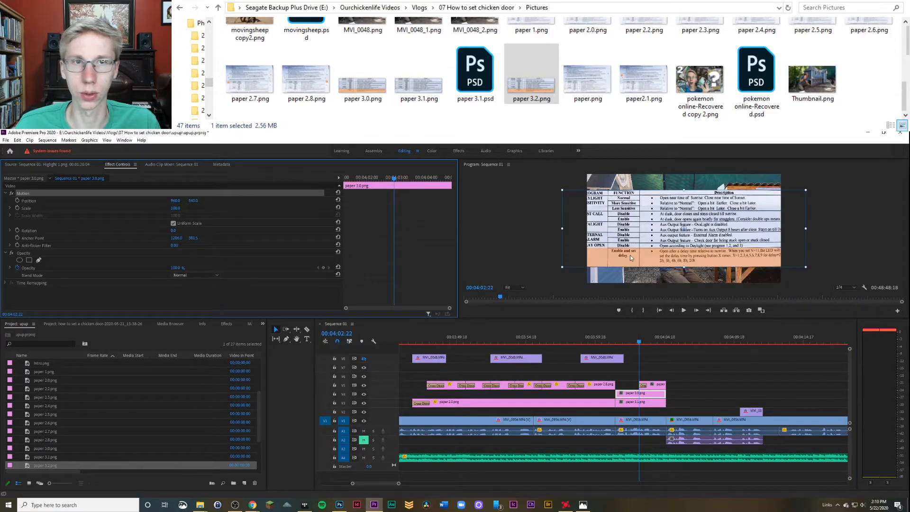
{"action": "left_click_drag", "start_coordinate": [630, 260], "coordinate": [630, 288]}
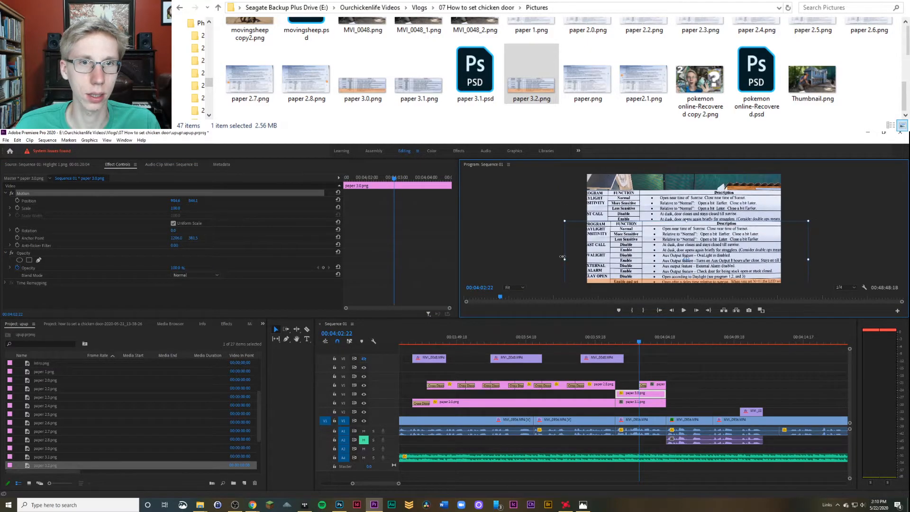
{"action": "left_click_drag", "start_coordinate": [574, 256], "coordinate": [630, 264]}
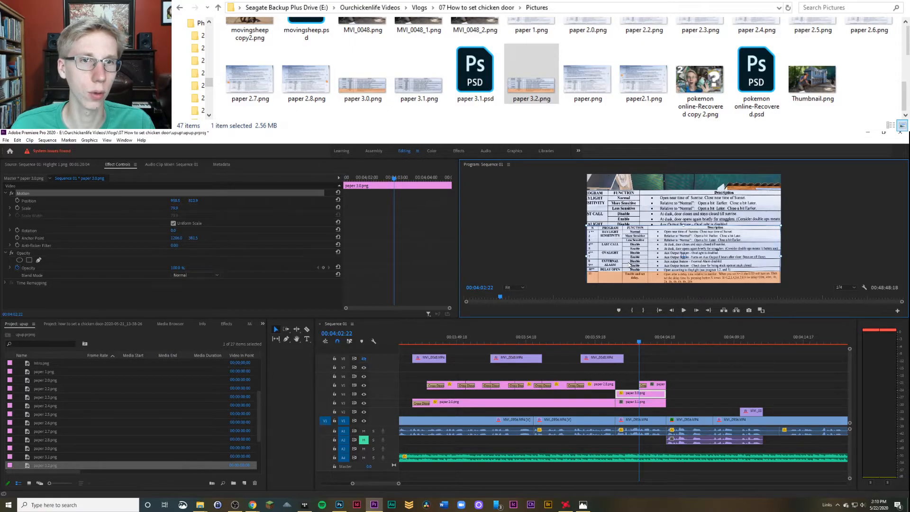
{"action": "left_click_drag", "start_coordinate": [629, 265], "coordinate": [629, 264]}
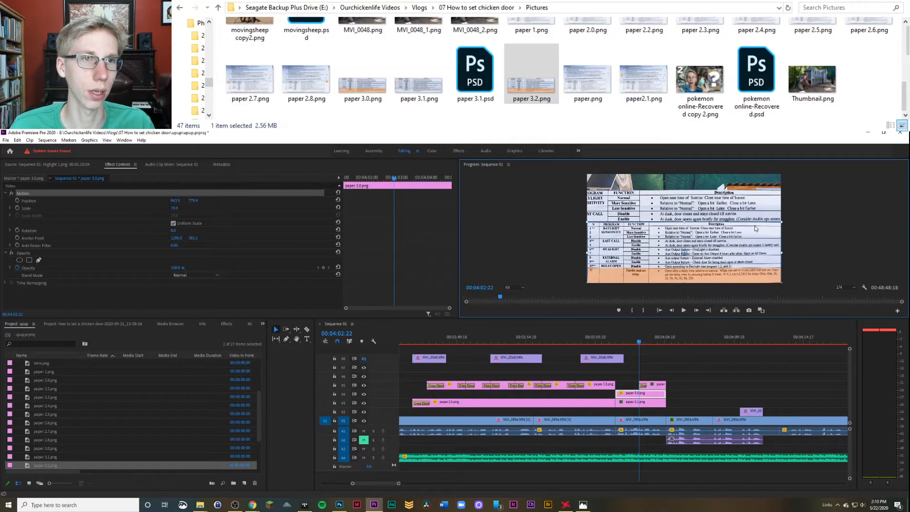
Step: Delete the paper 3.1.png overlay on V3 beneath paper 3.0.png
{"action": "left_click", "coordinate": [634, 402]}
{"action": "key", "text": "Delete"}
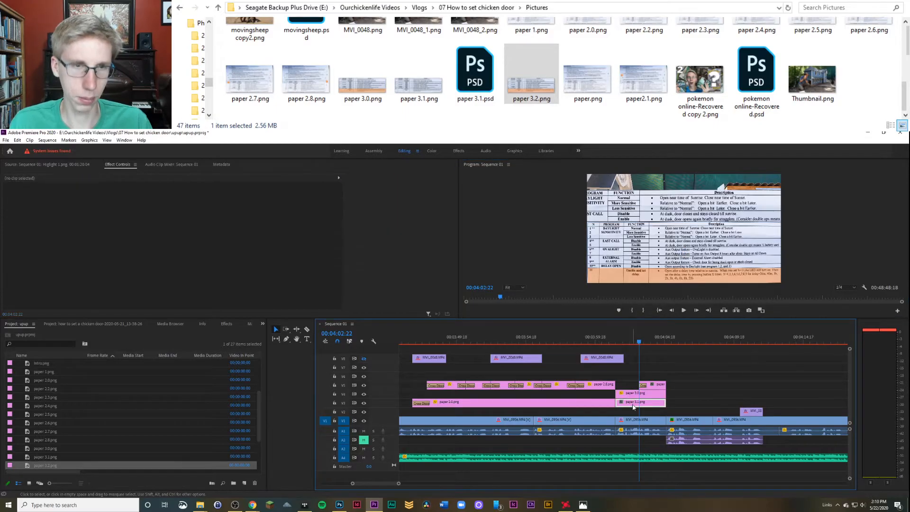
{"action": "left_click", "coordinate": [644, 251]}
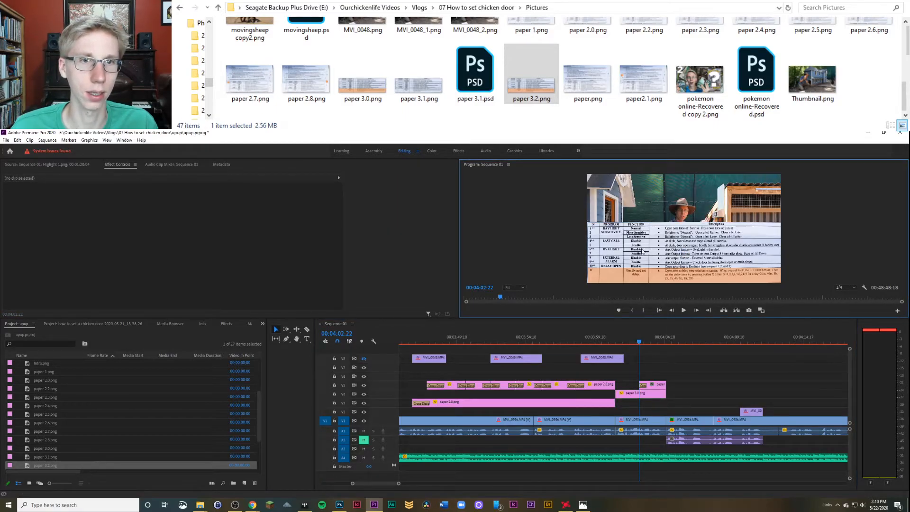
Step: Scale paper 3.0.png on V4 to about three-fifths of the frame's width and center it along the picture's lower edge
{"action": "left_click", "coordinate": [635, 393]}
{"action": "left_click_drag", "start_coordinate": [587, 221], "coordinate": [629, 234]}
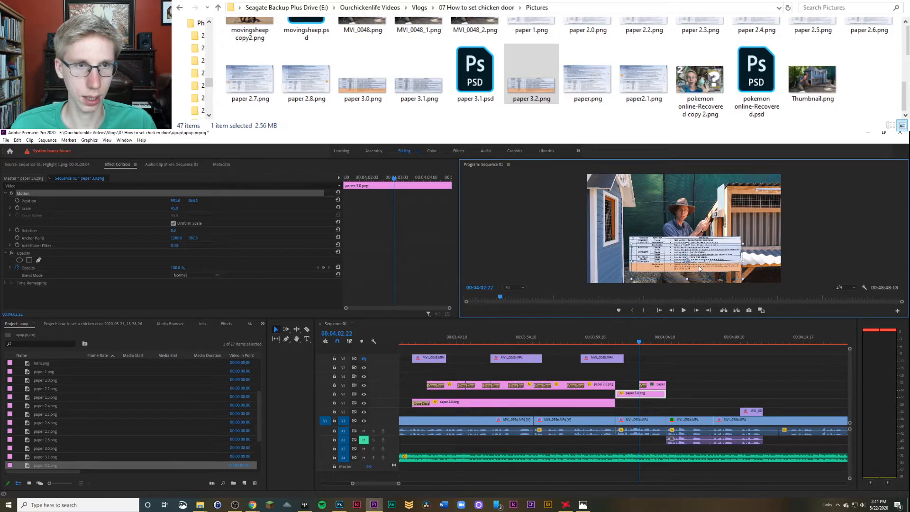
{"action": "left_click_drag", "start_coordinate": [700, 267], "coordinate": [700, 269]}
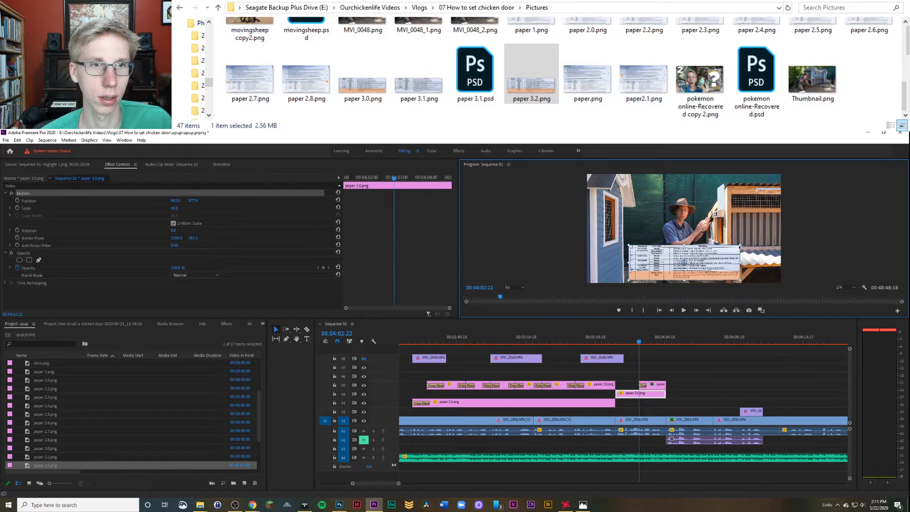
{"action": "left_click_drag", "start_coordinate": [743, 245], "coordinate": [745, 244]}
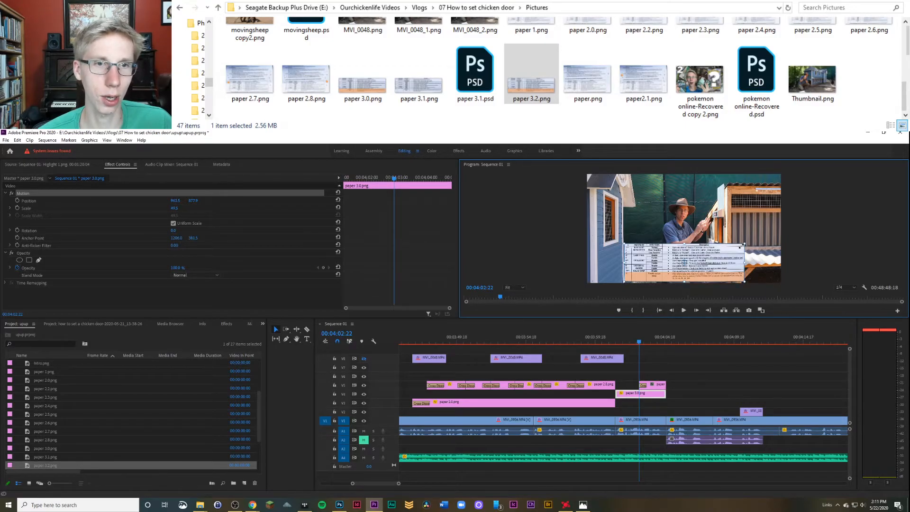
{"action": "key", "text": "Down"}
{"action": "key", "text": "Down"}
{"action": "key", "text": "Down"}
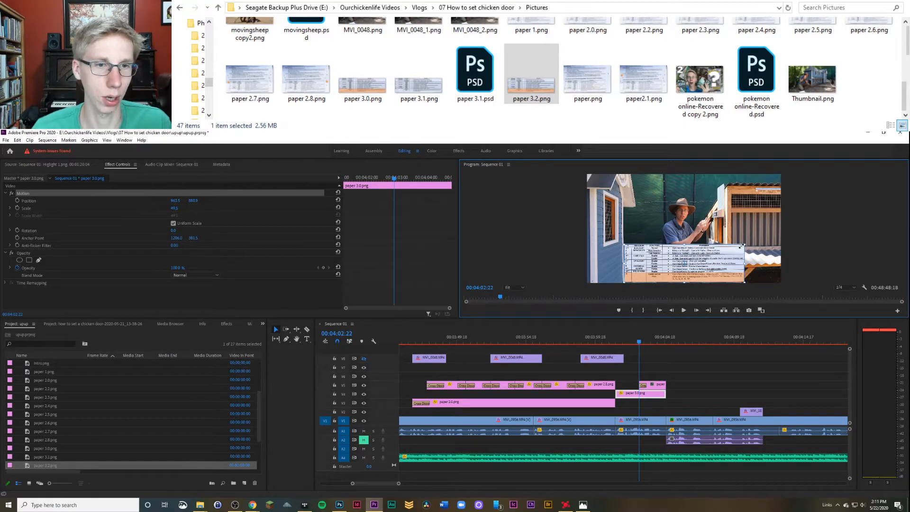
{"action": "key", "text": "space"}
{"action": "key", "text": "space"}
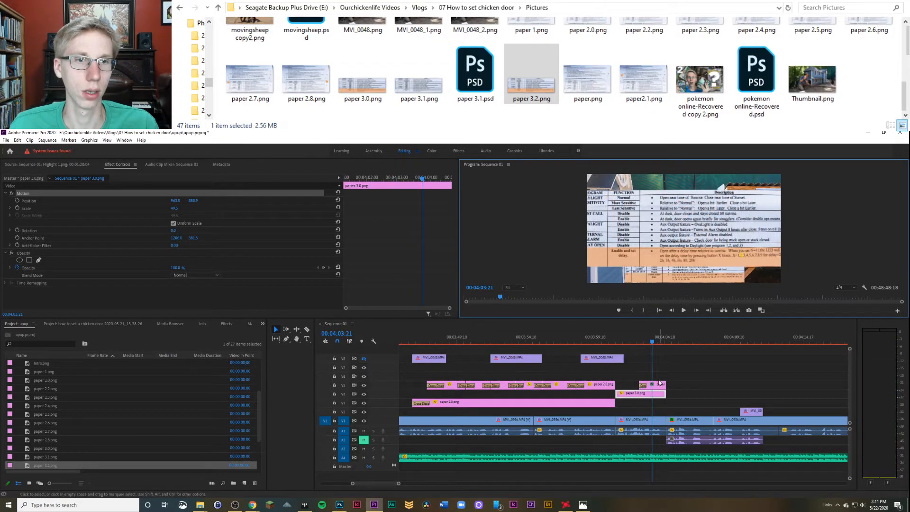
{"action": "left_click", "coordinate": [655, 394]}
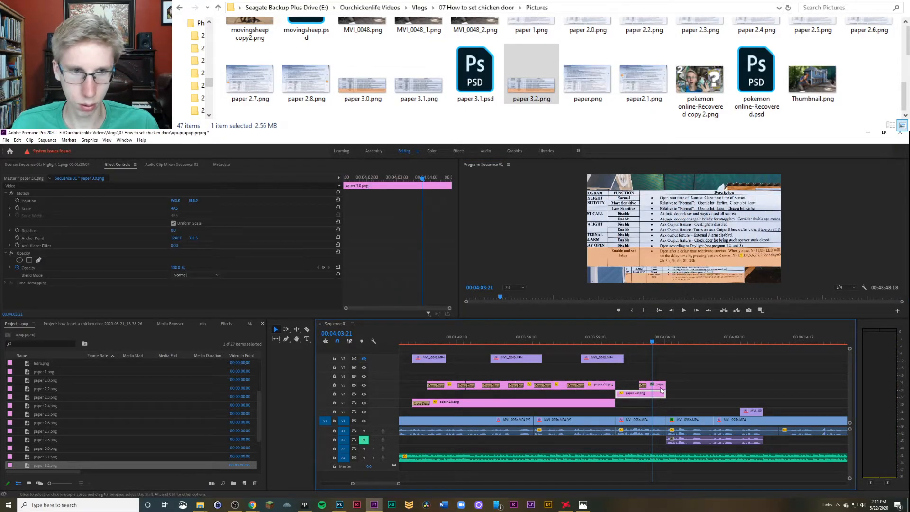
{"action": "right_click", "coordinate": [662, 388]}
{"action": "key", "text": "Escape"}
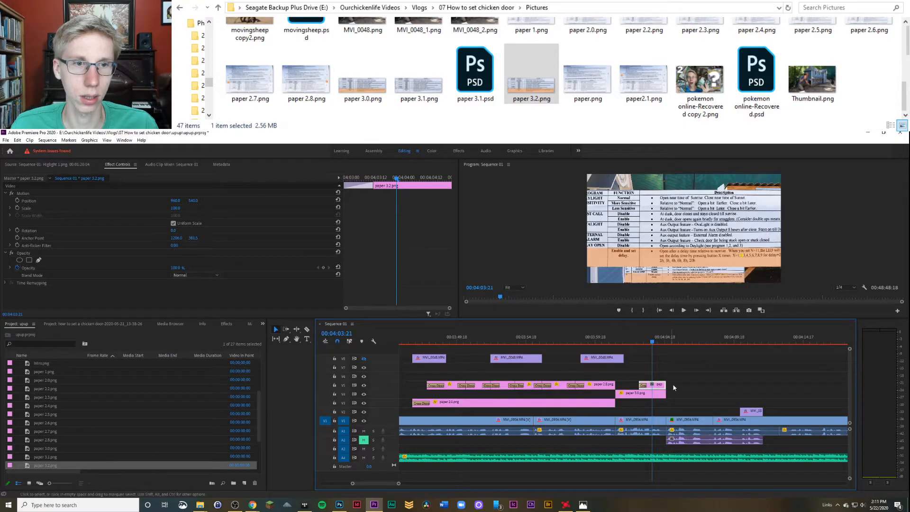
{"action": "right_click", "coordinate": [655, 385]}
{"action": "left_click", "coordinate": [678, 385]}
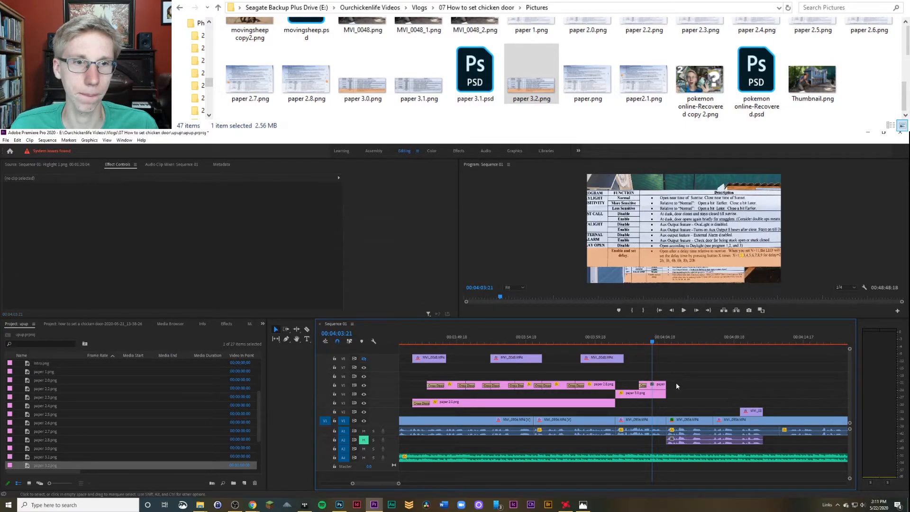
{"action": "right_click", "coordinate": [662, 388]}
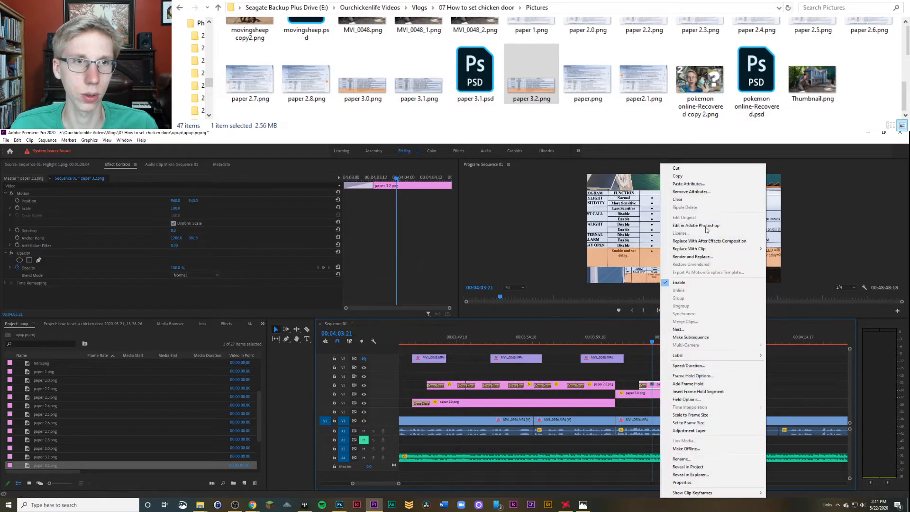
{"action": "left_click", "coordinate": [704, 192]}
{"action": "key", "text": "Return"}
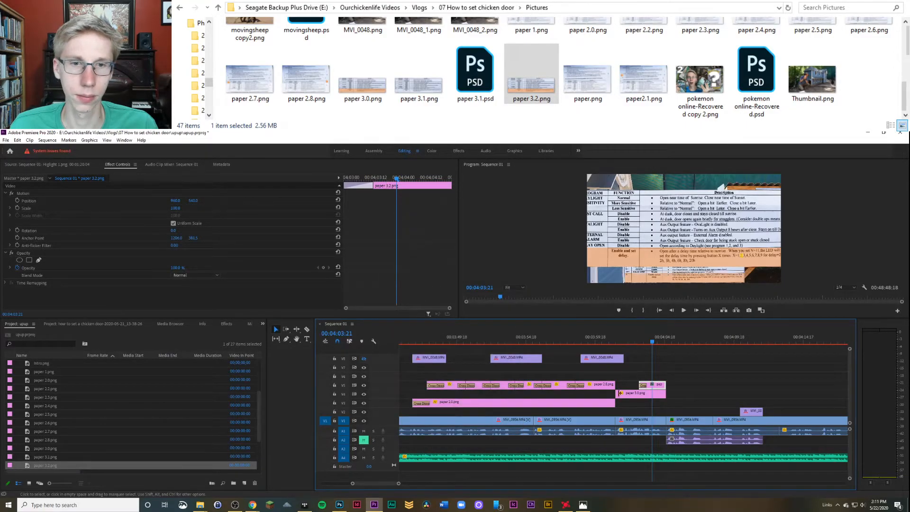
Step: Copy paper 3.0.png's attributes and paste its Motion settings onto paper 3.2.png on V5
{"action": "left_click", "coordinate": [643, 349]}
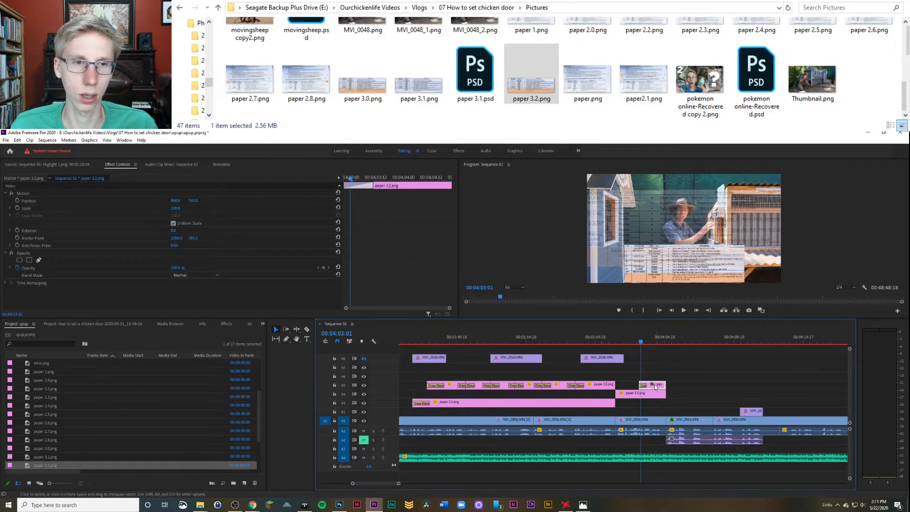
{"action": "key", "text": "space"}
{"action": "key", "text": "space"}
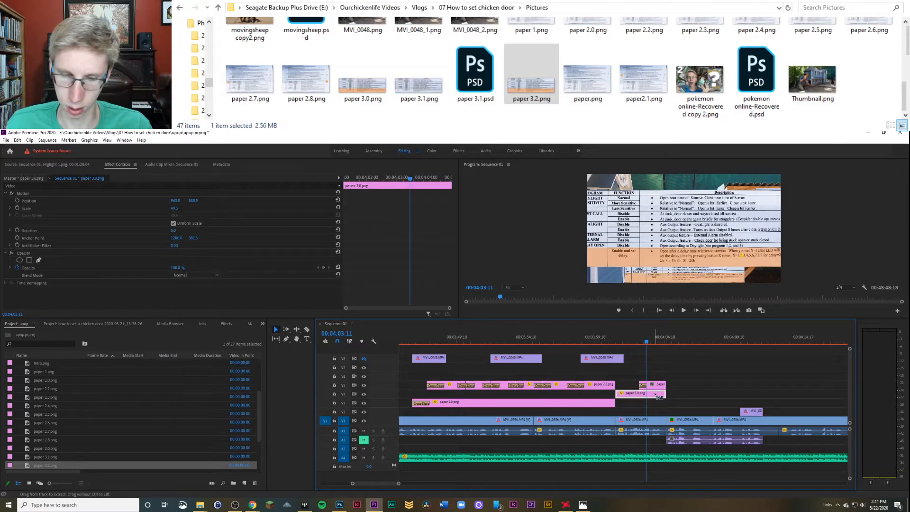
{"action": "right_click", "coordinate": [656, 398]}
{"action": "left_click", "coordinate": [684, 184]}
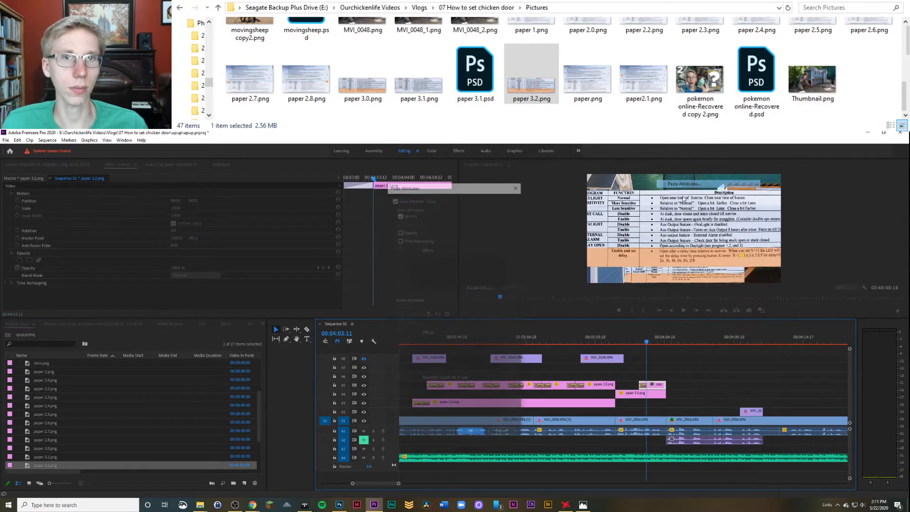
{"action": "left_click", "coordinate": [470, 434]}
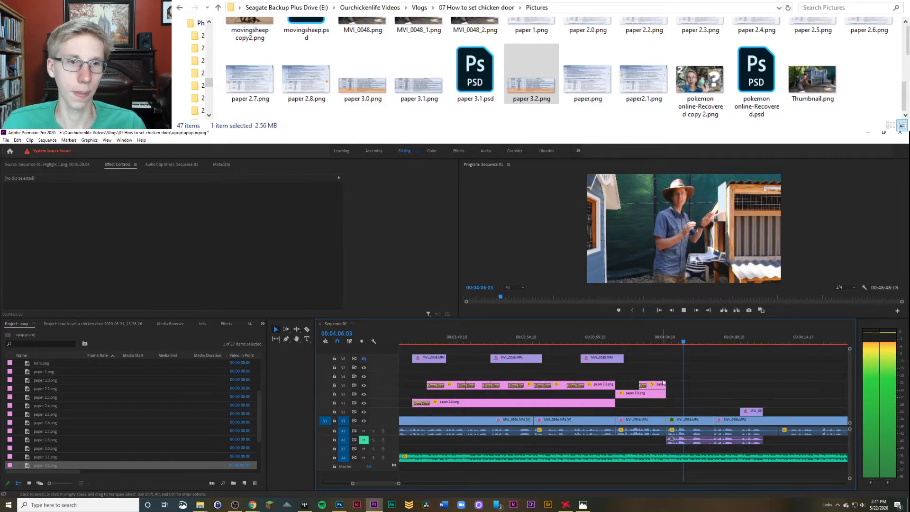
Step: Apply the default transition to the ends of paper 3.2.png and paper 3.0.png, and shorten both dissolves
{"action": "left_click", "coordinate": [688, 420]}
{"action": "right_click", "coordinate": [664, 388]}
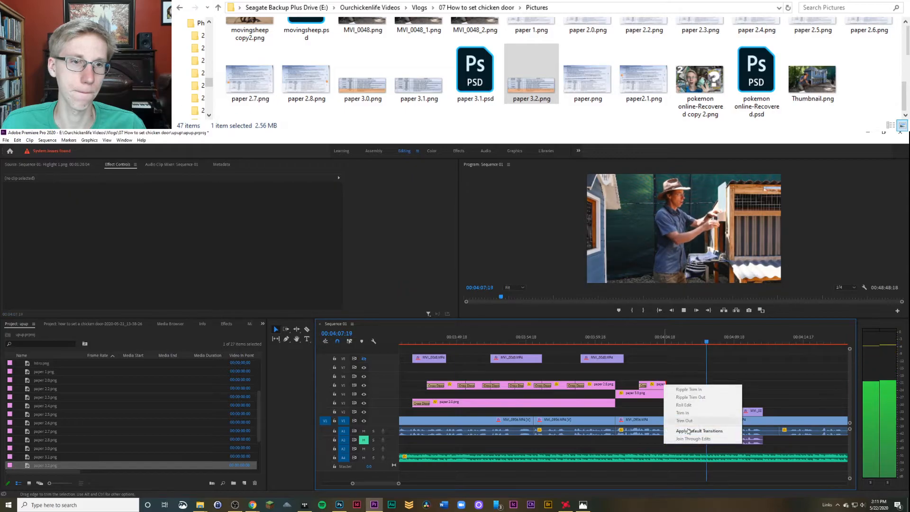
{"action": "key", "text": "Escape"}
{"action": "right_click", "coordinate": [666, 397]}
{"action": "left_click", "coordinate": [692, 442]}
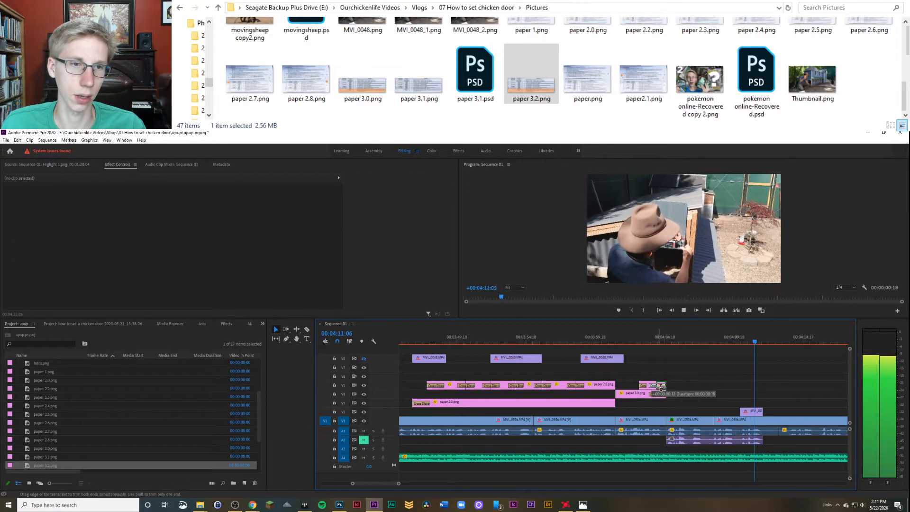
{"action": "left_click", "coordinate": [654, 394]}
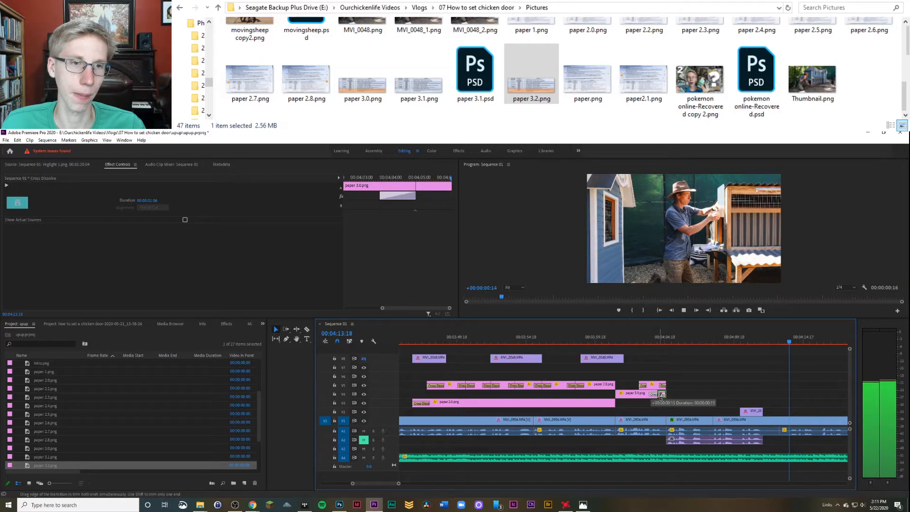
{"action": "left_click", "coordinate": [705, 384]}
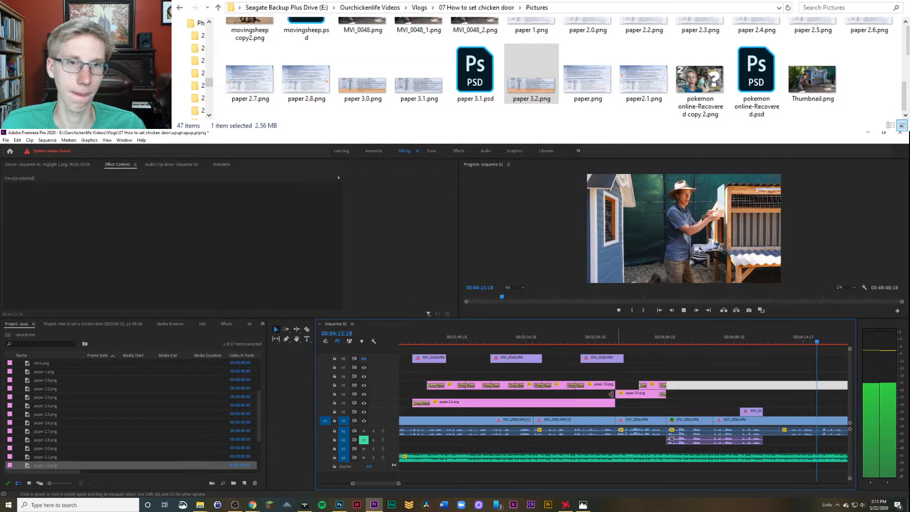
Step: Move the paper 3.0.png and paper 3.2.png overlays up one track, to V5 and V6
{"action": "left_click", "coordinate": [730, 420]}
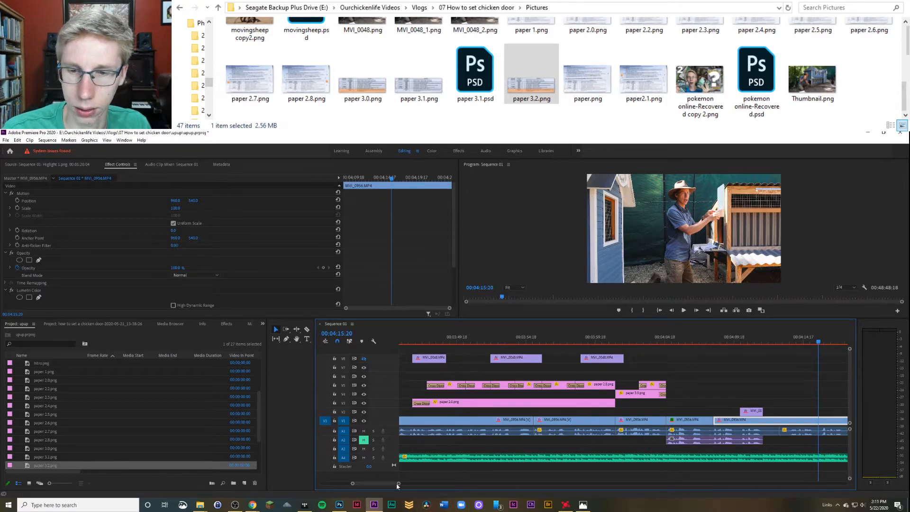
{"action": "left_click_drag", "start_coordinate": [399, 485], "coordinate": [446, 484]}
{"action": "left_click", "coordinate": [572, 334]}
{"action": "key", "text": "space"}
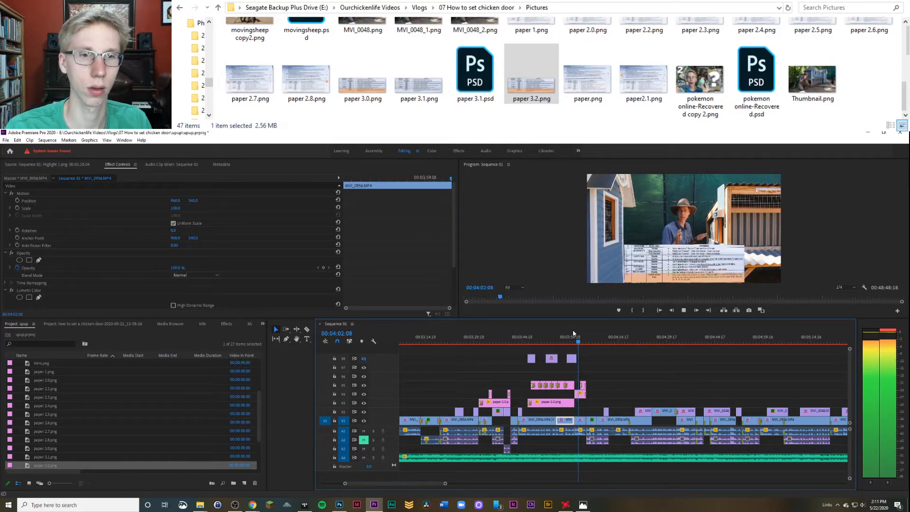
{"action": "key", "text": "space"}
{"action": "key", "text": "="}
{"action": "key", "text": "="}
{"action": "key", "text": "="}
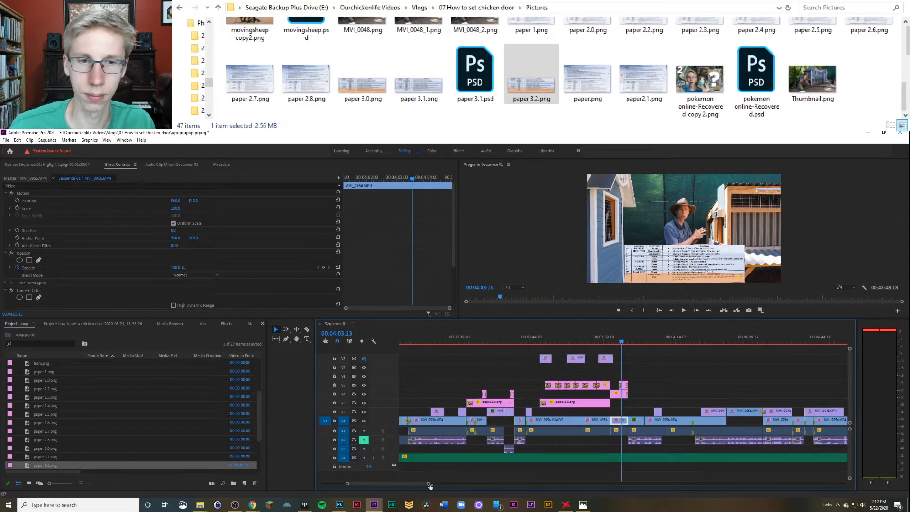
{"action": "left_click_drag", "start_coordinate": [615, 401], "coordinate": [625, 385]}
Step: Apply the default transition where paper 3.0.png meets the preceding overlay on V5 and at the end of paper 2.0.png on V3
{"action": "right_click", "coordinate": [592, 389]}
{"action": "left_click", "coordinate": [626, 433]}
{"action": "right_click", "coordinate": [593, 404]}
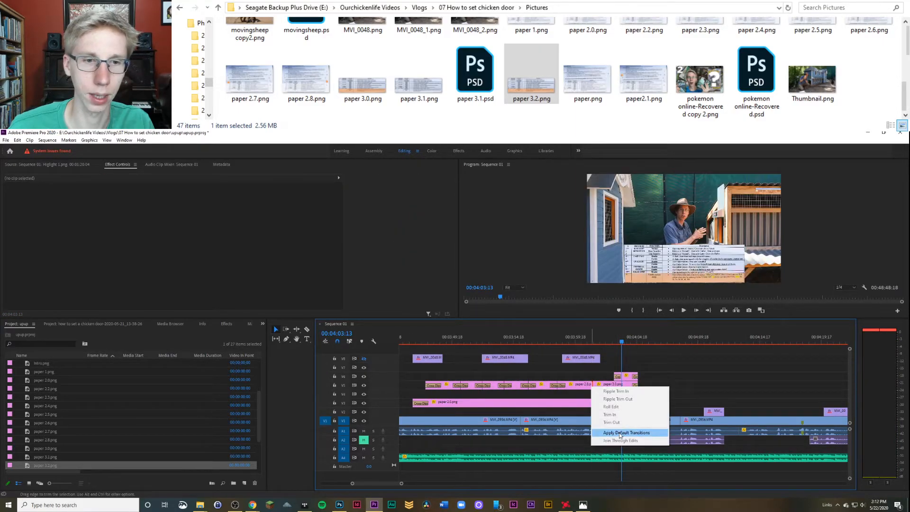
{"action": "left_click", "coordinate": [615, 453]}
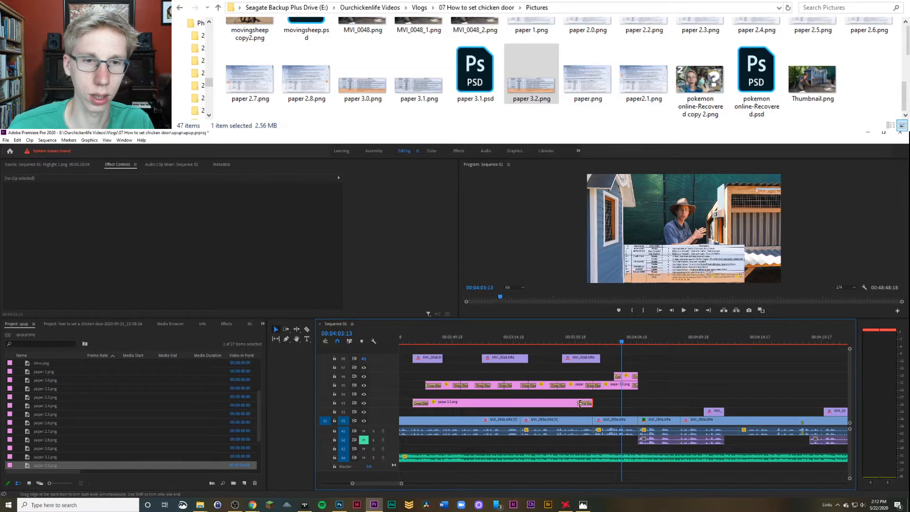
Step: Split paper 2.0.png on V3 at 4:00:01, delete the piece after the cut, and play the overlay change
{"action": "mouse_move", "coordinate": [586, 404]}
{"action": "left_mouse_down"}
{"action": "mouse_move", "coordinate": [597, 402]}
{"action": "mouse_move", "coordinate": [584, 408]}
{"action": "left_mouse_up"}
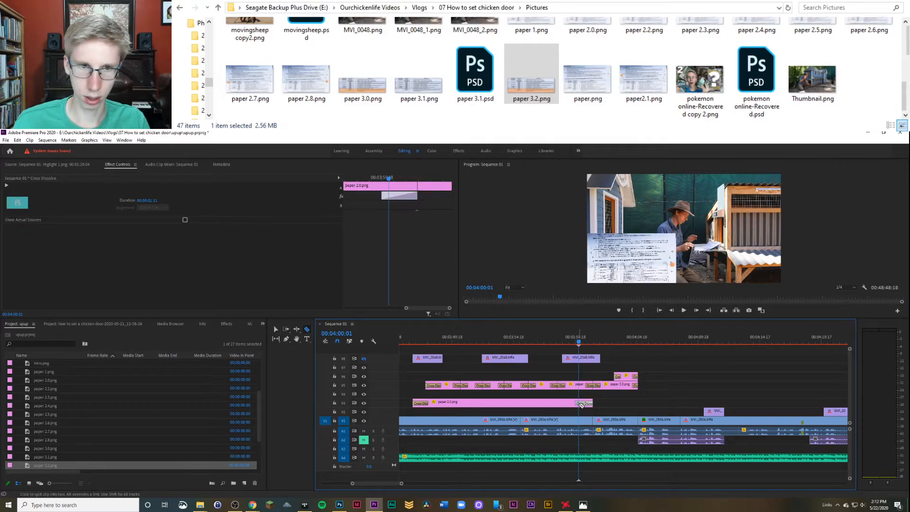
{"action": "key", "text": "Delete"}
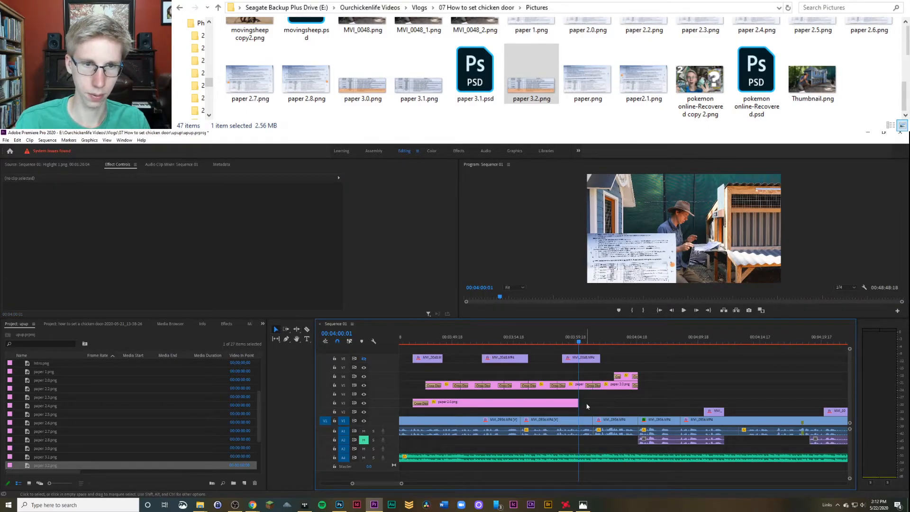
{"action": "key", "text": "space"}
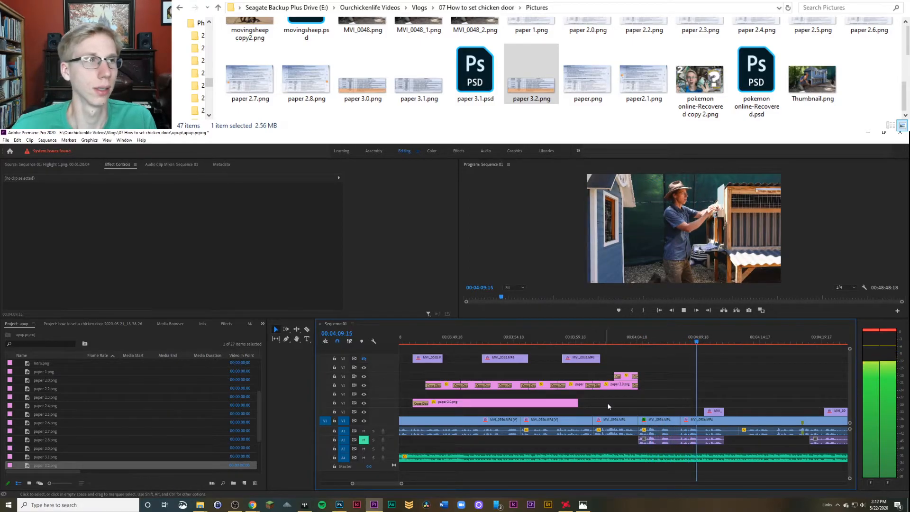
Step: Go back to 1:26:23 and play the section with the highlighted instruction overlay to review it
{"action": "left_click", "coordinate": [693, 420]}
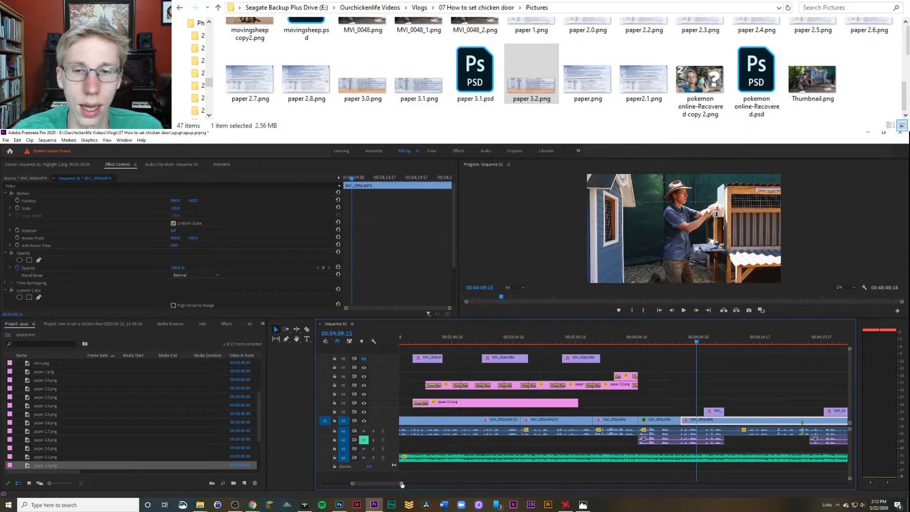
{"action": "left_click_drag", "start_coordinate": [402, 484], "coordinate": [433, 482]}
{"action": "scroll", "coordinate": [433, 482], "scroll_direction": "down", "scroll_amount": 5}
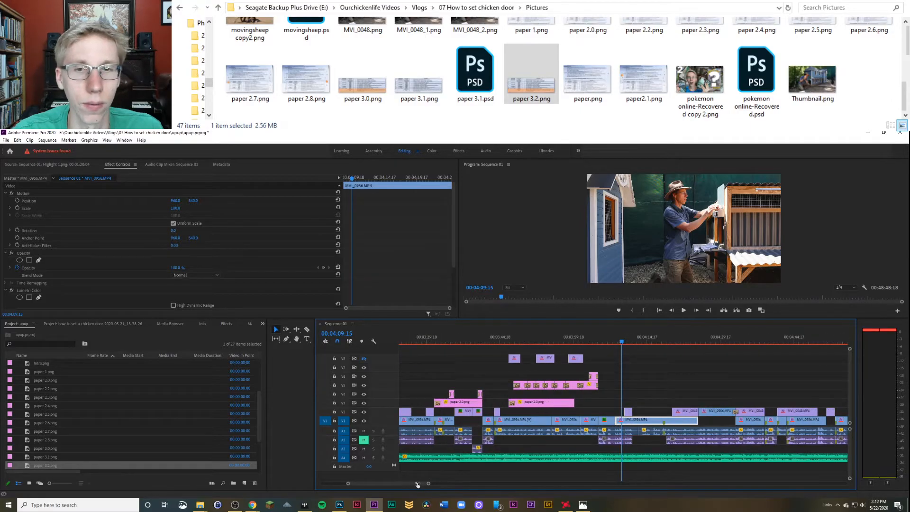
{"action": "scroll", "coordinate": [485, 470], "scroll_direction": "down", "scroll_amount": 5}
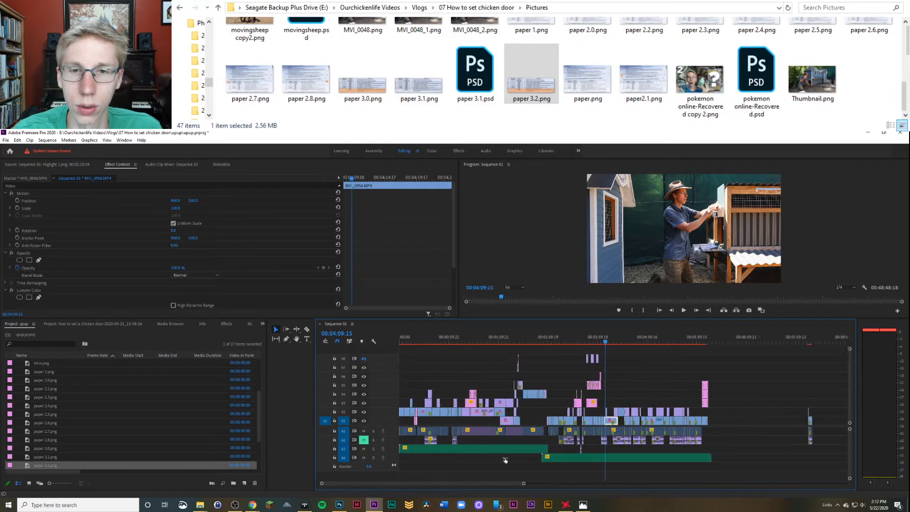
{"action": "left_click", "coordinate": [475, 340]}
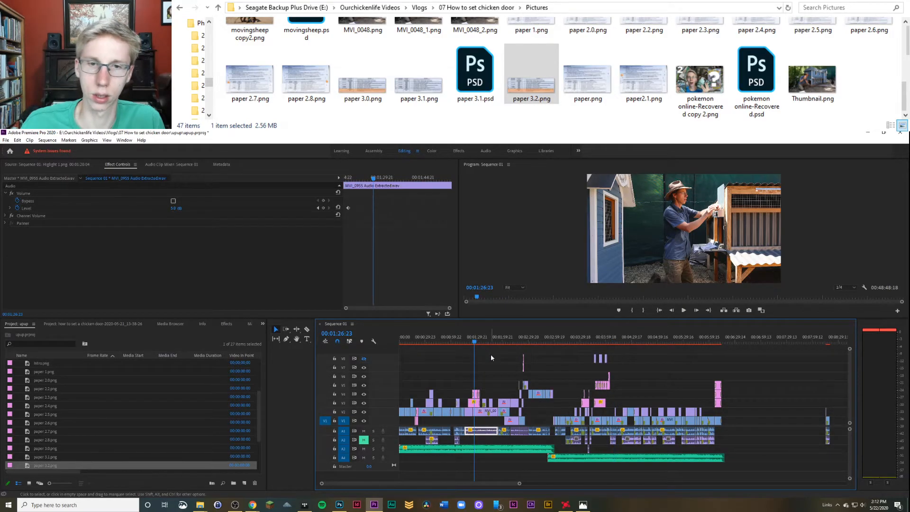
{"action": "key", "text": "space"}
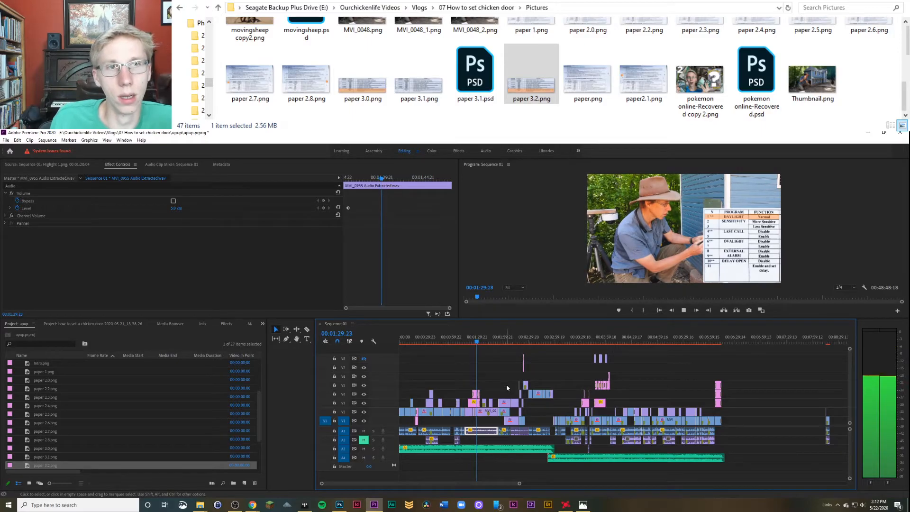
{"action": "left_click_drag", "start_coordinate": [520, 485], "coordinate": [455, 484]}
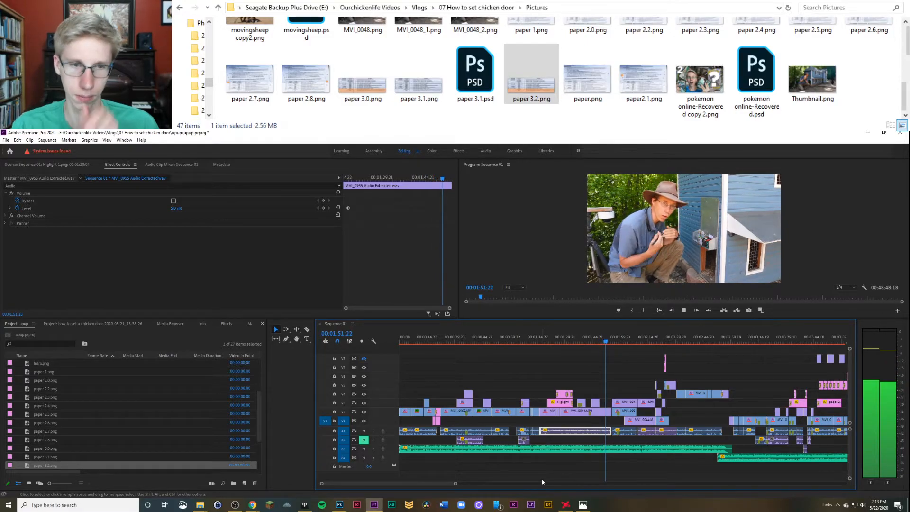
{"action": "left_click_drag", "start_coordinate": [455, 484], "coordinate": [420, 484]}
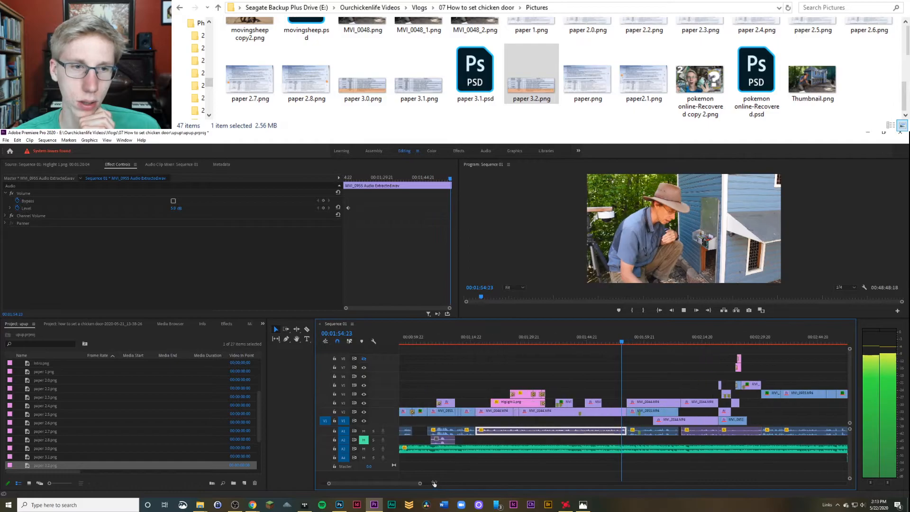
Step: Play the sequence from 2:03:09 and again from 2:14:19 to check the cuts up to the circuit board close-up
{"action": "left_click", "coordinate": [658, 338]}
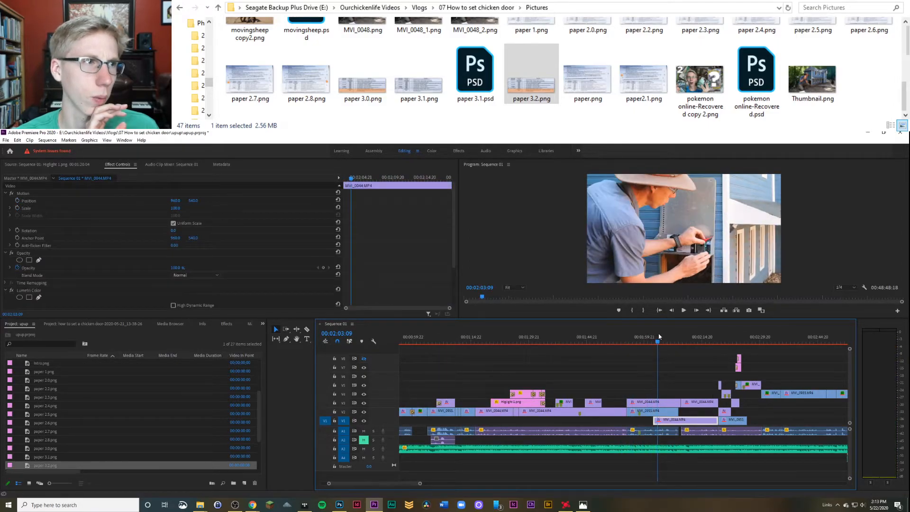
{"action": "key", "text": "space"}
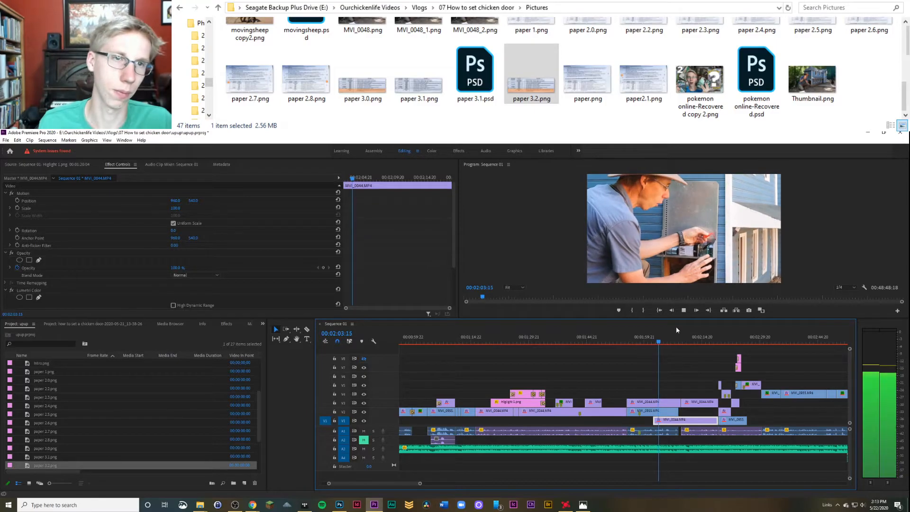
{"action": "left_click", "coordinate": [702, 341]}
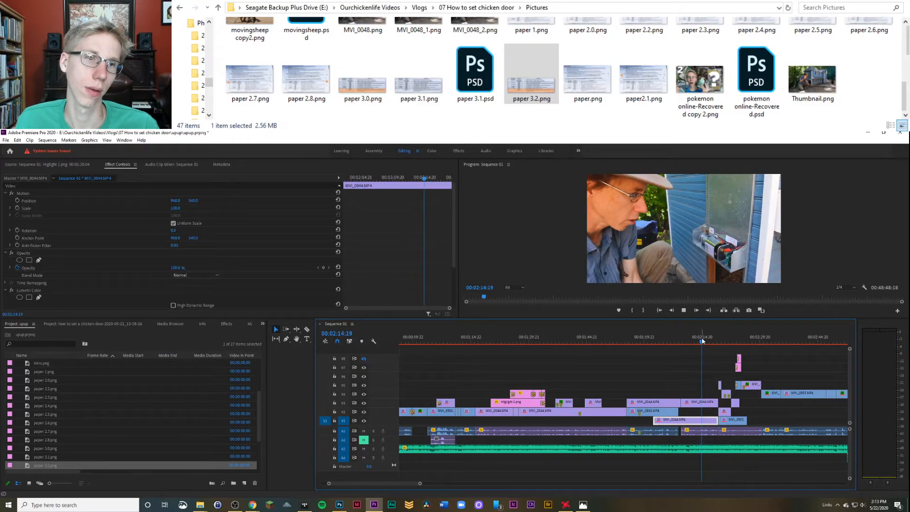
{"action": "key", "text": "space"}
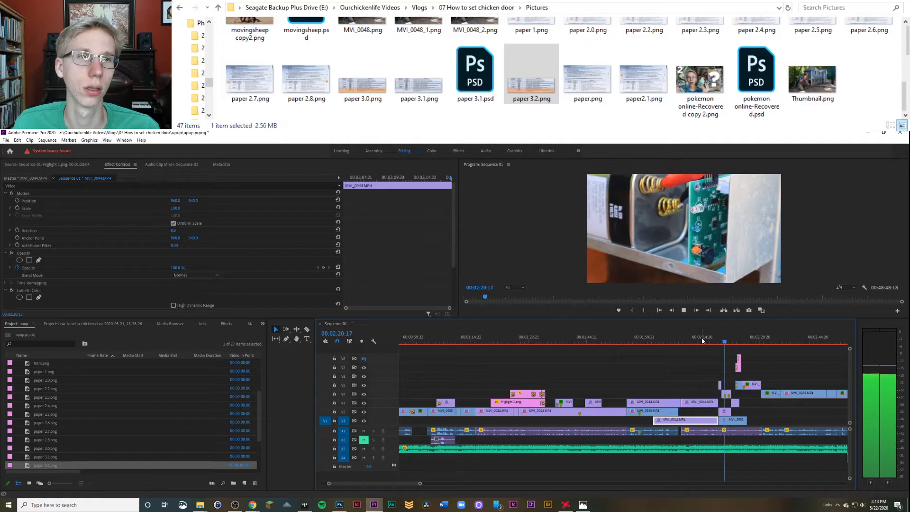
{"action": "key", "text": "space"}
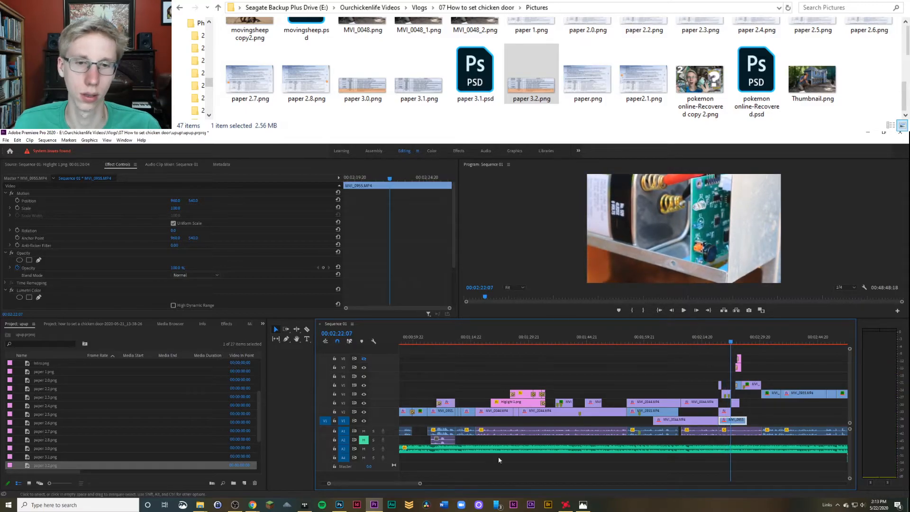
Step: Examine the cut between the MVI_0044.MP4 clips on V5 and V4 frame by frame around 2:20:00
{"action": "left_click_drag", "start_coordinate": [419, 485], "coordinate": [364, 484]}
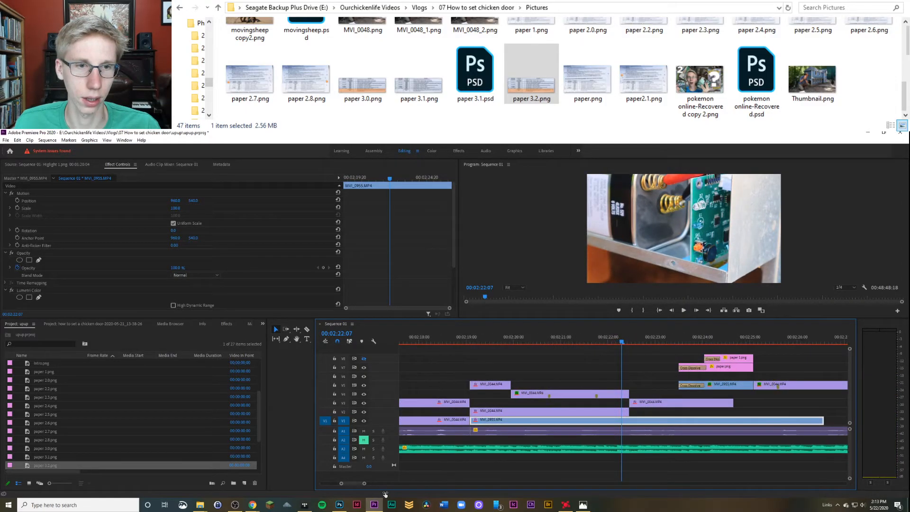
{"action": "left_click", "coordinate": [508, 341]}
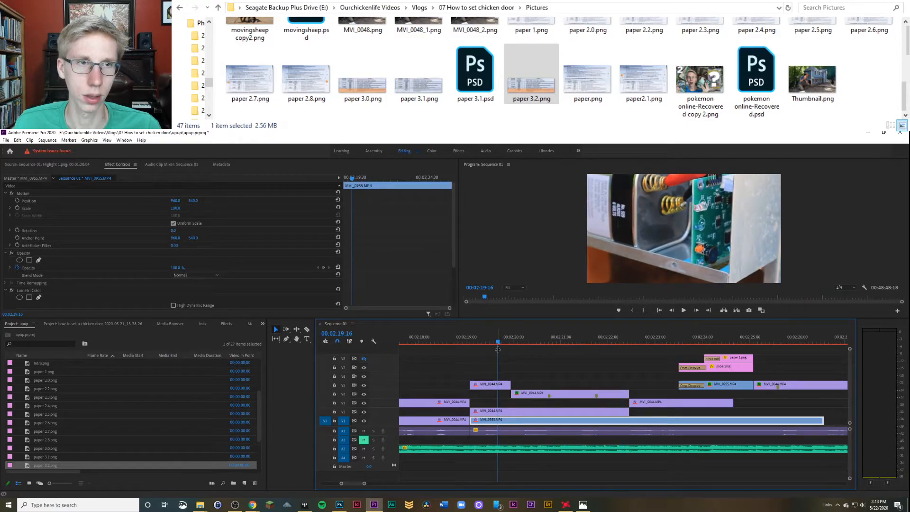
{"action": "left_click_drag", "start_coordinate": [499, 345], "coordinate": [521, 342]}
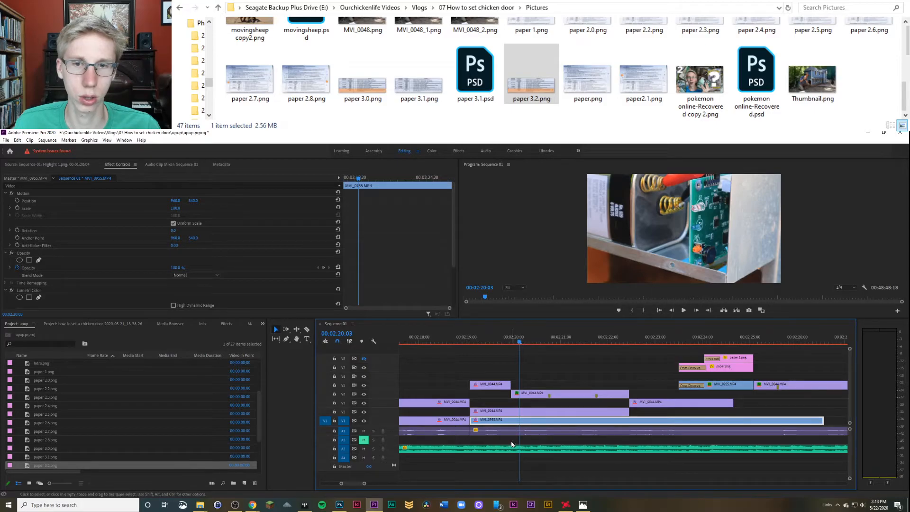
{"action": "key", "text": "Right"}
{"action": "key", "text": "Right"}
{"action": "key", "text": "Right"}
{"action": "key", "text": "Right"}
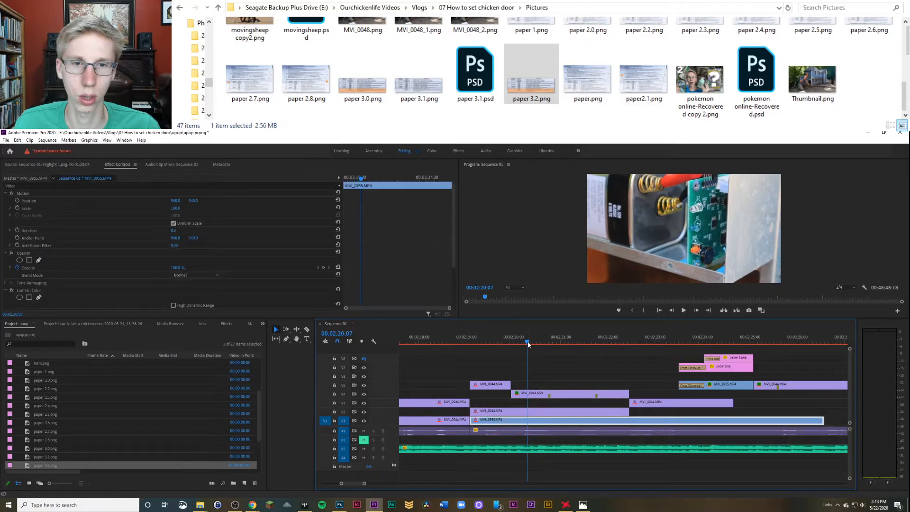
{"action": "mouse_move", "coordinate": [526, 347]}
{"action": "left_mouse_down"}
{"action": "mouse_move", "coordinate": [508, 346]}
{"action": "mouse_move", "coordinate": [515, 351]}
{"action": "left_mouse_up"}
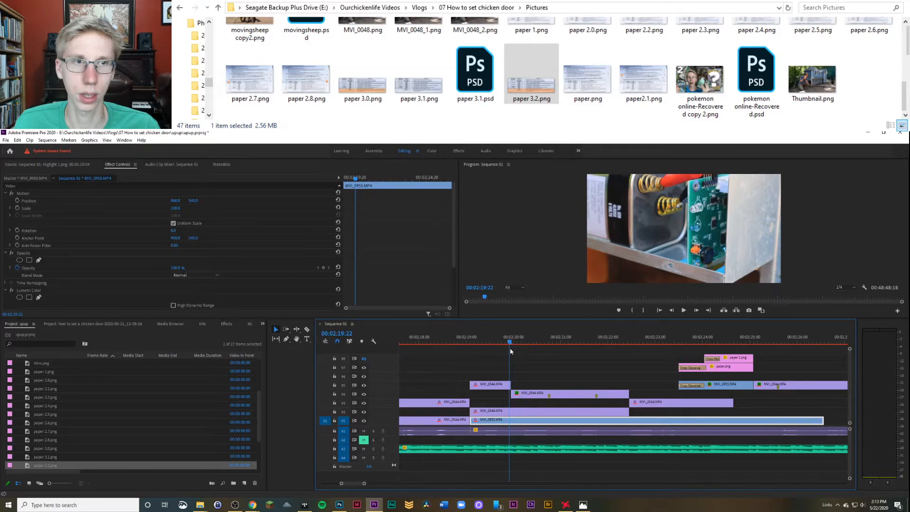
Step: Shift the MVI_0044.MP4 clip on V4 to start at 2:20:06 and extend the preceding V5 clip to meet it
{"action": "left_click", "coordinate": [518, 393]}
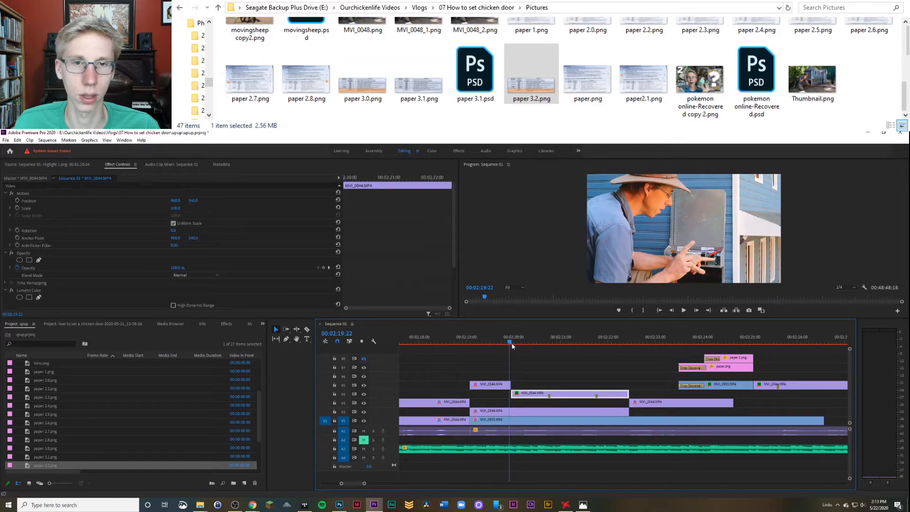
{"action": "key", "text": "Right"}
{"action": "key", "text": "Right"}
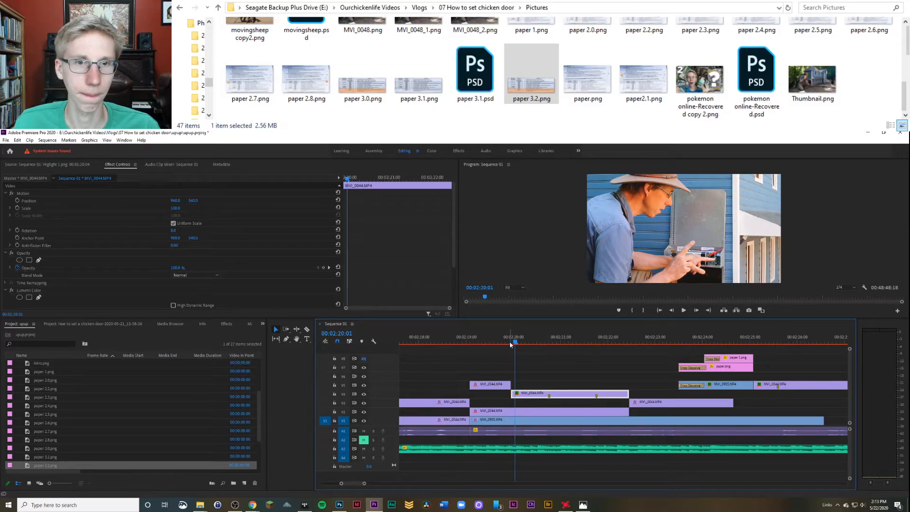
{"action": "left_click", "coordinate": [535, 394]}
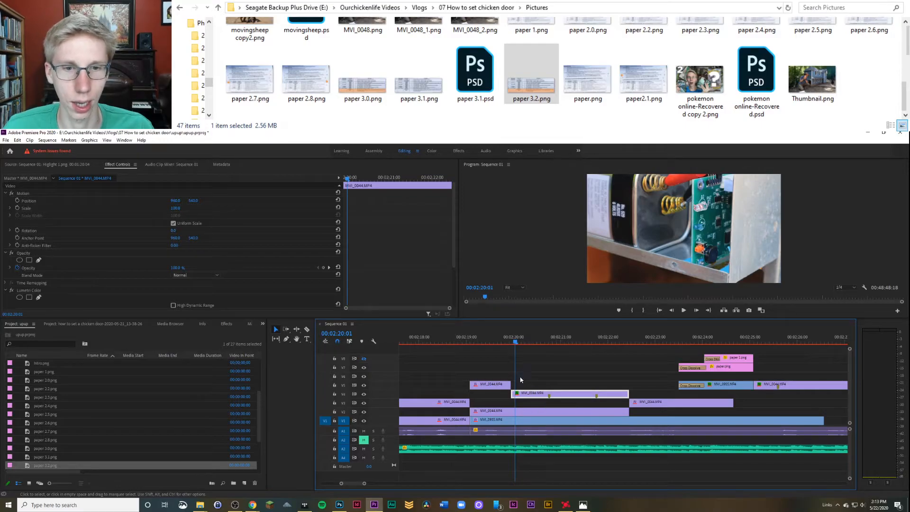
{"action": "left_click_drag", "start_coordinate": [524, 345], "coordinate": [526, 343]}
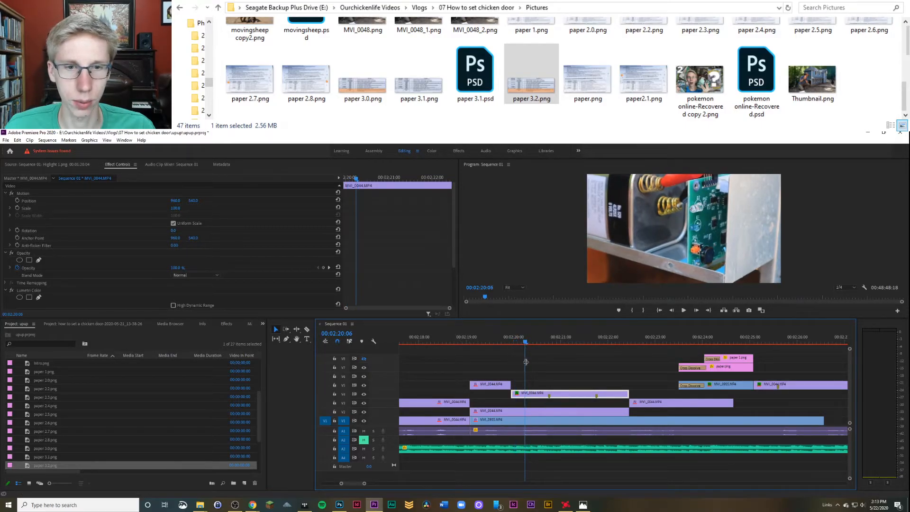
{"action": "mouse_move", "coordinate": [517, 395]}
{"action": "left_mouse_down"}
{"action": "mouse_move", "coordinate": [531, 395]}
{"action": "mouse_move", "coordinate": [524, 384]}
{"action": "left_mouse_up"}
Step: Play the adjusted cut, then trim the end of the V4 MVI_0044.MP4 clip back to where the following V3 clip starts
{"action": "left_click", "coordinate": [498, 338]}
{"action": "key", "text": "space"}
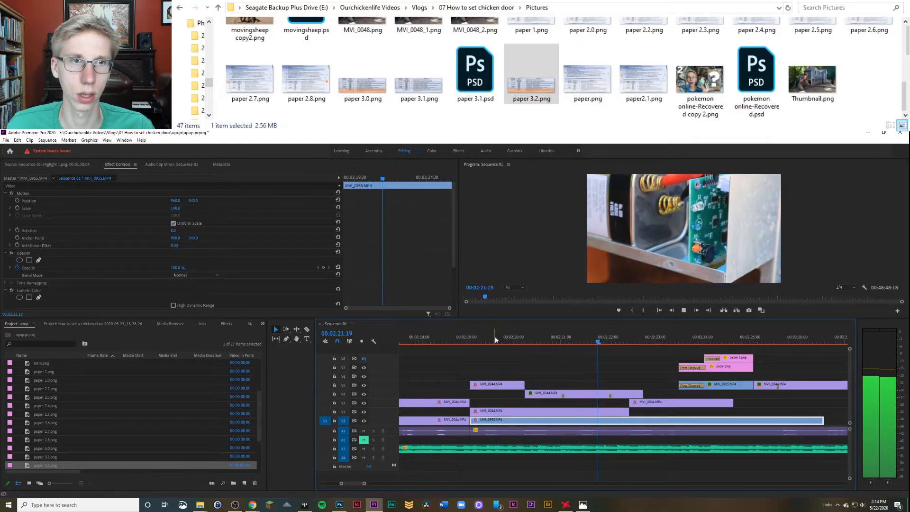
{"action": "key", "text": "space"}
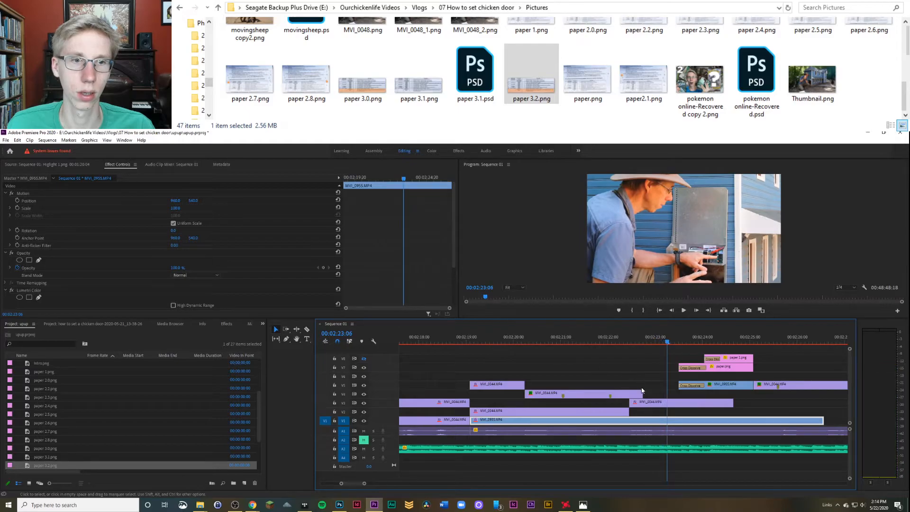
{"action": "left_click_drag", "start_coordinate": [642, 390], "coordinate": [630, 393]}
{"action": "key", "text": "space"}
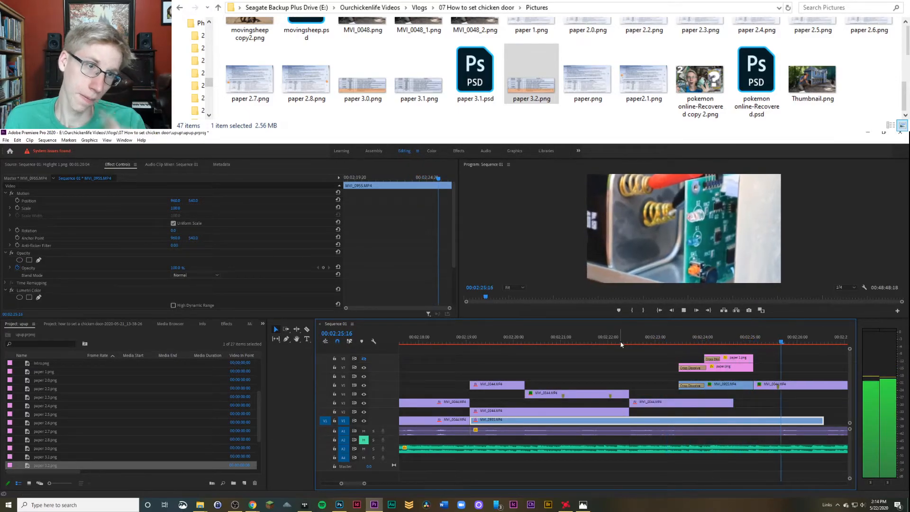
{"action": "key", "text": "space"}
Step: Move the paper 1.png and paper.png overlays near 2:24 down one track, to V7 and V6, and play that section
{"action": "left_click", "coordinate": [707, 336]}
{"action": "key", "text": "space"}
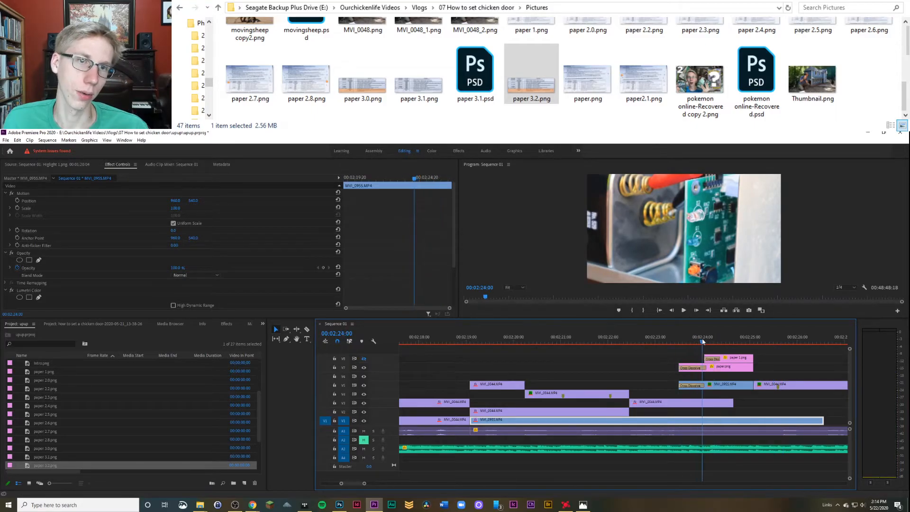
{"action": "key", "text": "space"}
{"action": "left_click", "coordinate": [712, 338]}
{"action": "left_click", "coordinate": [728, 359]}
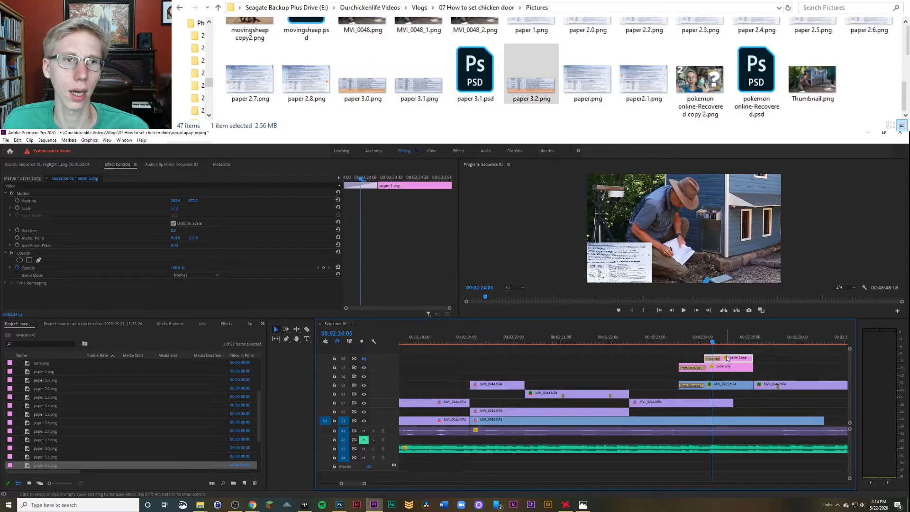
{"action": "left_click_drag", "start_coordinate": [730, 344], "coordinate": [713, 361]}
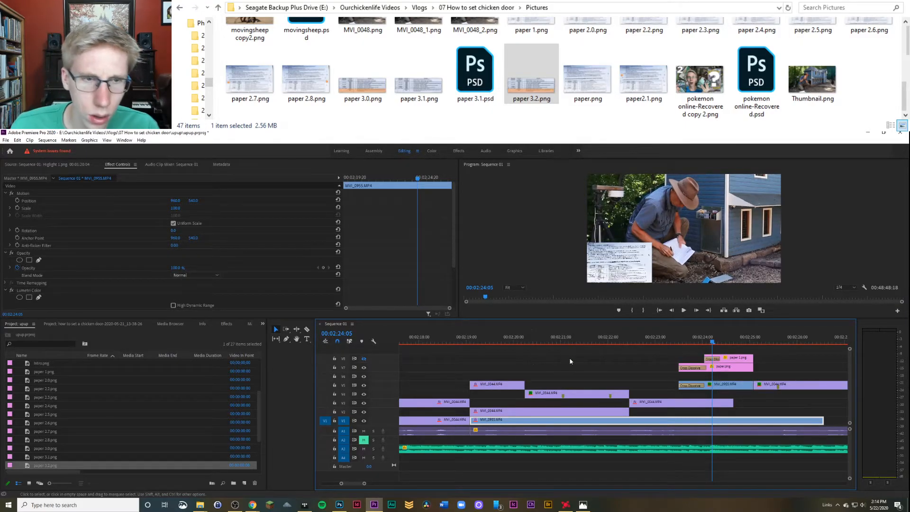
{"action": "left_click", "coordinate": [712, 359]}
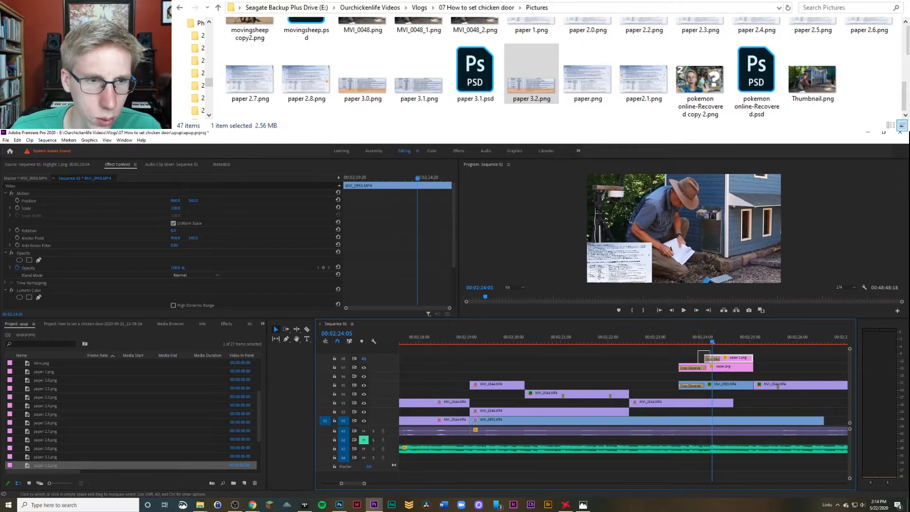
{"action": "left_click_drag", "start_coordinate": [726, 350], "coordinate": [734, 373]}
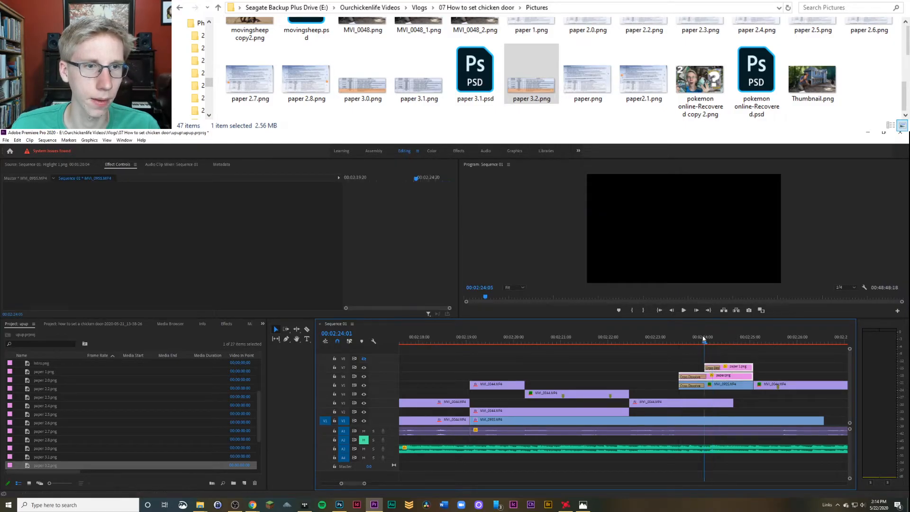
{"action": "left_click", "coordinate": [704, 338]}
{"action": "key", "text": "space"}
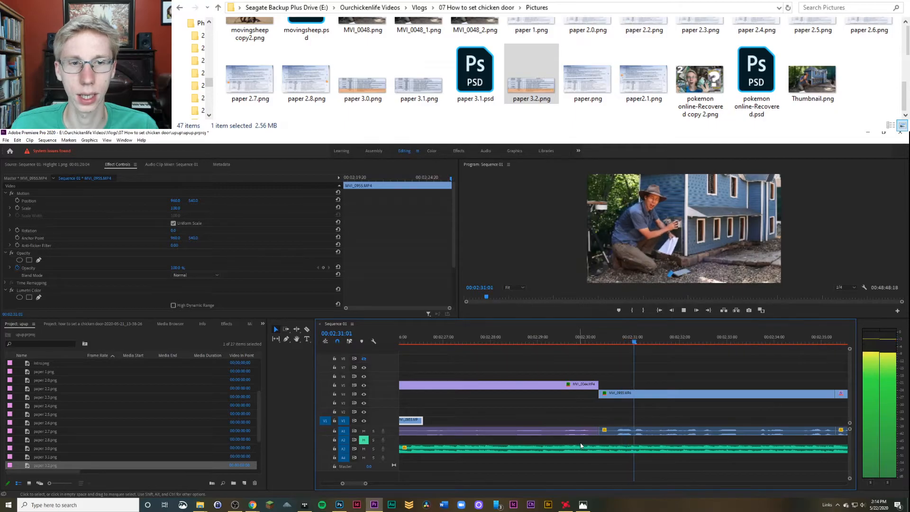
Step: Shift all clips after the 2:30 cut, including their audio, about 2.5 seconds later to open a gap
{"action": "left_click", "coordinate": [607, 431]}
{"action": "left_click_drag", "start_coordinate": [365, 484], "coordinate": [423, 484]}
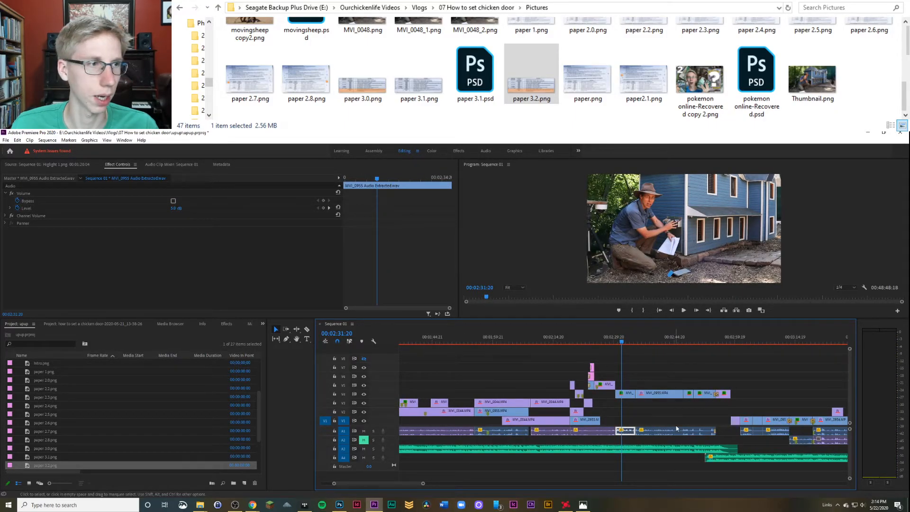
{"action": "left_click_drag", "start_coordinate": [749, 423], "coordinate": [753, 423]}
{"action": "left_click", "coordinate": [736, 421]}
{"action": "left_click_drag", "start_coordinate": [754, 370], "coordinate": [639, 396]}
{"action": "left_click", "coordinate": [616, 342]}
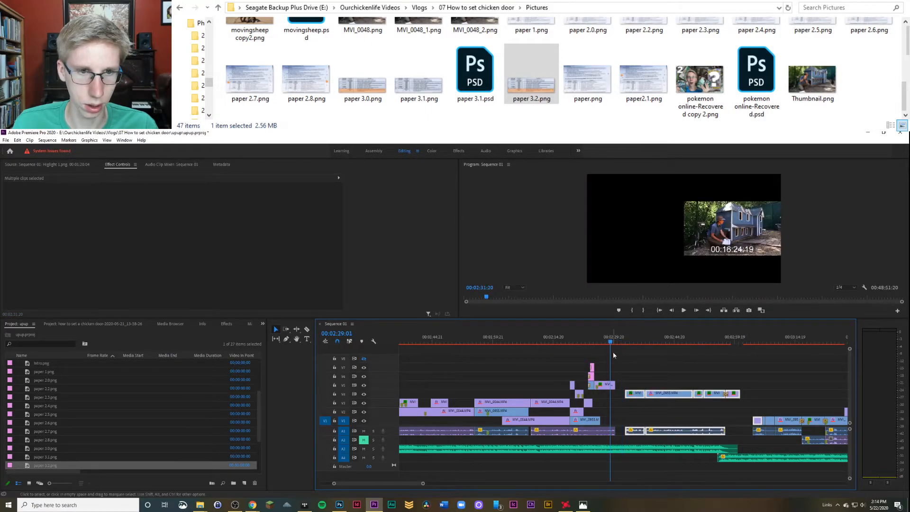
Step: Extend the ends of the A1 audio clip and the V5 MVI_0044.MP4 clip about 1.5 seconds into the gap
{"action": "left_click", "coordinate": [593, 431]}
{"action": "key", "text": "space"}
{"action": "left_click_drag", "start_coordinate": [423, 483], "coordinate": [372, 484]}
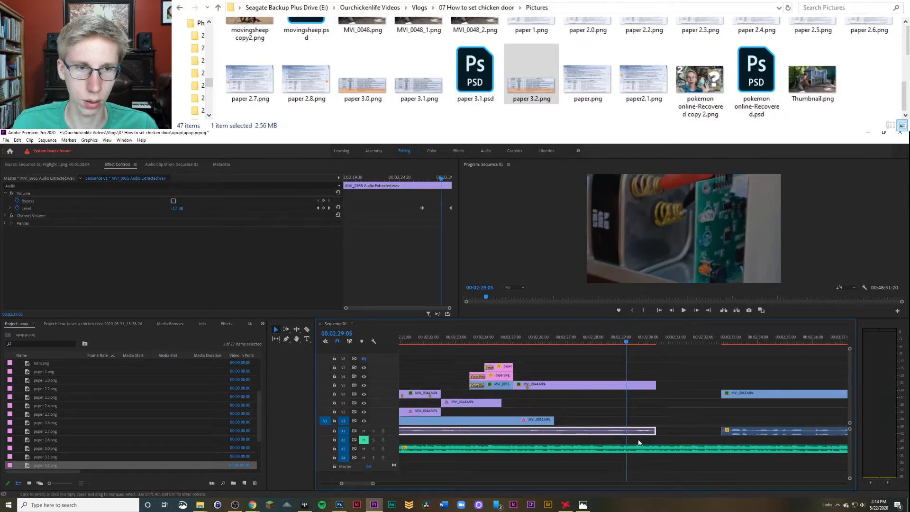
{"action": "left_click_drag", "start_coordinate": [655, 431], "coordinate": [697, 431]}
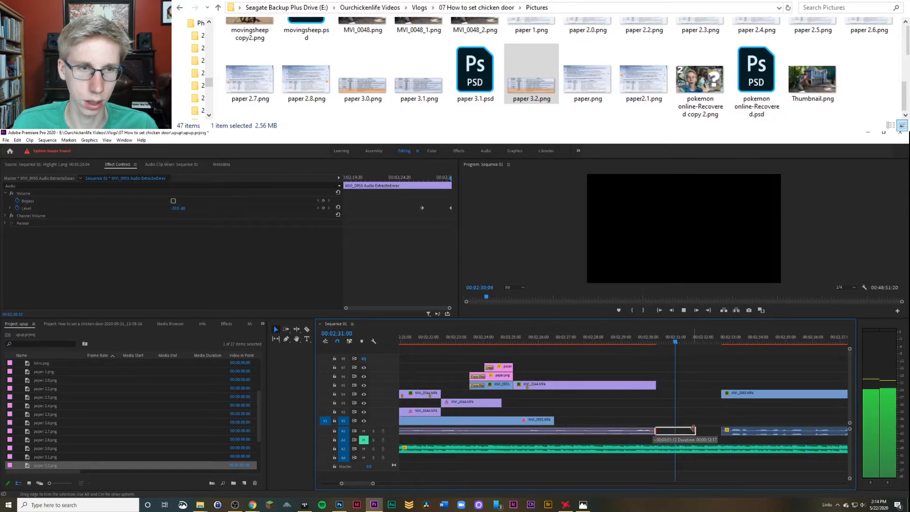
{"action": "left_click_drag", "start_coordinate": [658, 384], "coordinate": [697, 384]}
Step: Move the final opacity keyframe of the V5 MVI_0044.MP4 clip and the final level keyframe of the A1 audio to their new ends
{"action": "left_click", "coordinate": [651, 342]}
{"action": "left_click", "coordinate": [641, 385]}
{"action": "left_click", "coordinate": [434, 268]}
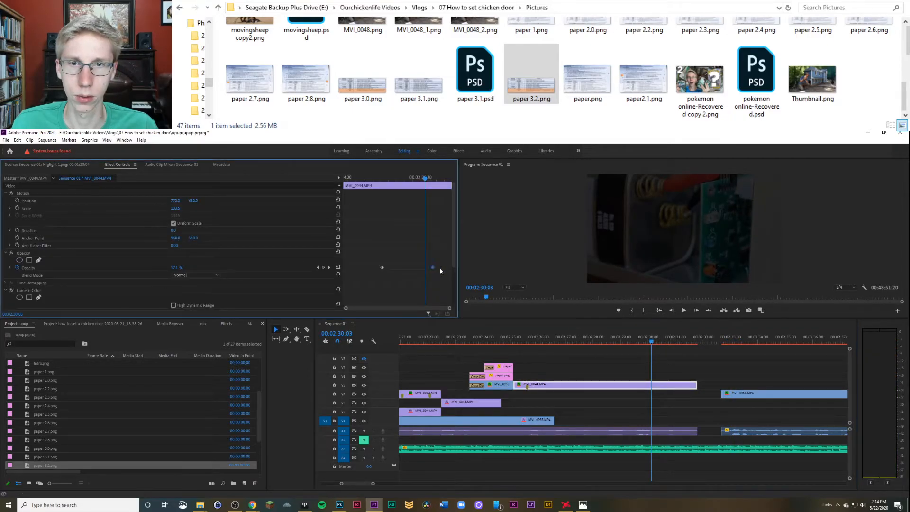
{"action": "left_click", "coordinate": [684, 432]}
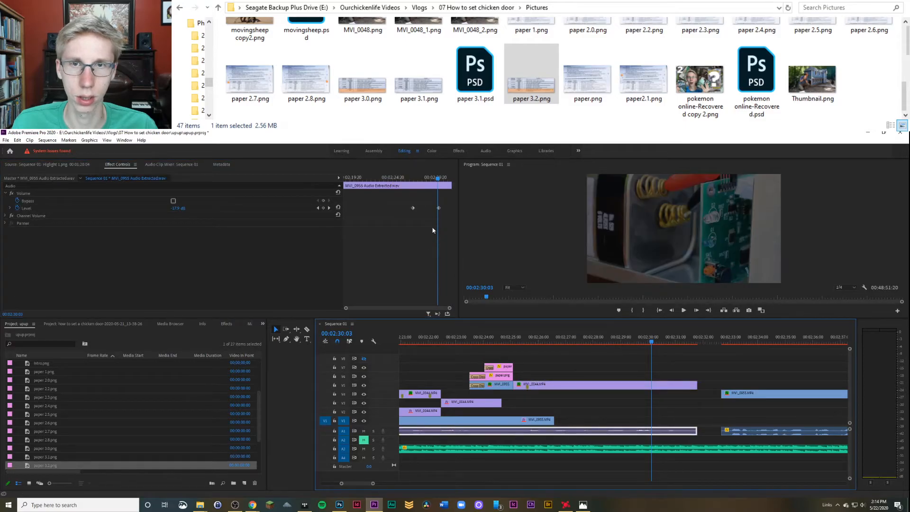
{"action": "key", "text": "space"}
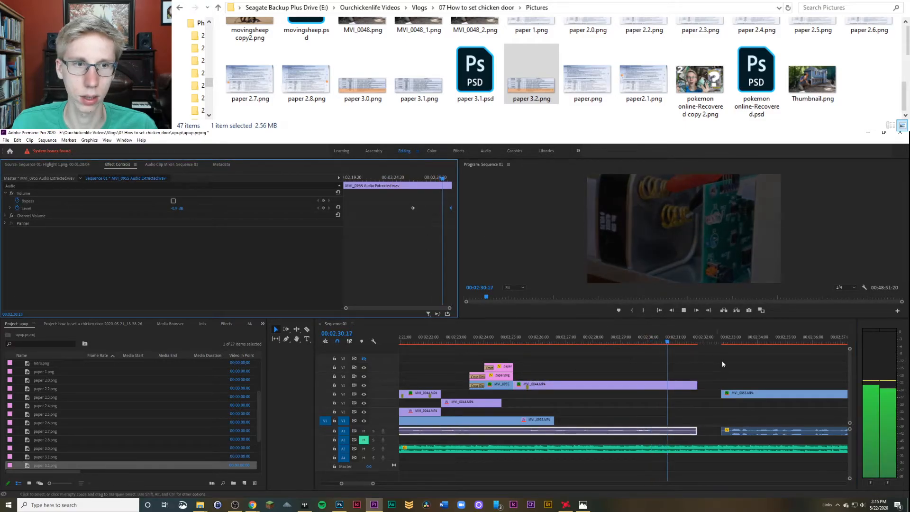
{"action": "key", "text": "space"}
Step: Move the fade-out's starting keyframes later, for the A1 audio level and the V5 MVI_0044.MP4 opacity, and play the result
{"action": "left_click_drag", "start_coordinate": [691, 345], "coordinate": [629, 340]}
{"action": "left_click_drag", "start_coordinate": [414, 209], "coordinate": [422, 213]}
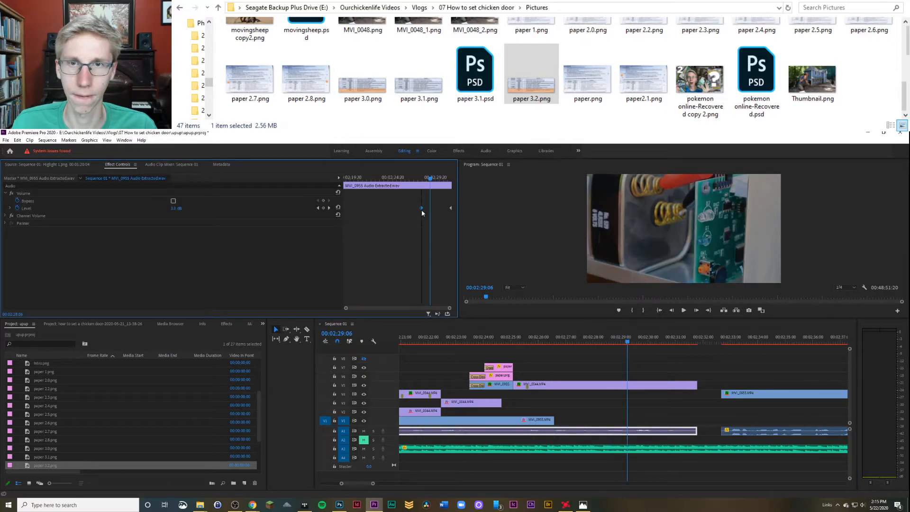
{"action": "left_click", "coordinate": [659, 385]}
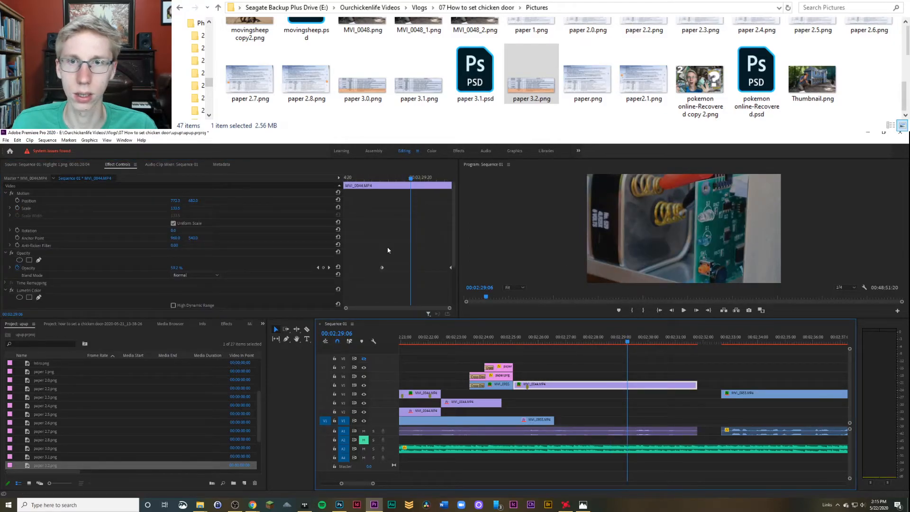
{"action": "left_click_drag", "start_coordinate": [383, 270], "coordinate": [407, 277]}
{"action": "key", "text": "space"}
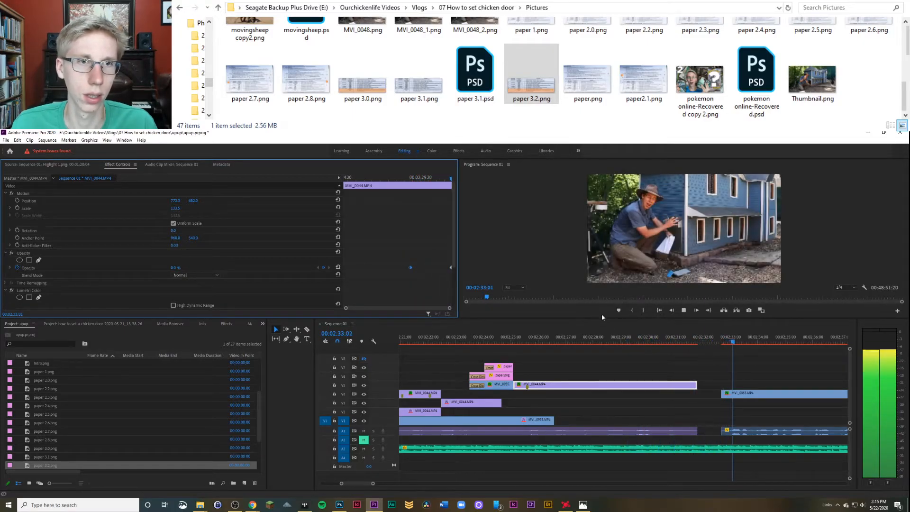
Step: Try to extend the ends of the V5 MVI_0044.MP4 clip and the A1 audio up to the start of the following clip
{"action": "left_click", "coordinate": [733, 431]}
{"action": "left_click_drag", "start_coordinate": [697, 384], "coordinate": [722, 385]}
{"action": "left_click_drag", "start_coordinate": [696, 431], "coordinate": [721, 430]}
{"action": "key", "text": "ctrl+z"}
Step: Play the fade-out after 2:30 and move the following V4 clips with their audio about one second earlier to close the gap
{"action": "left_click_drag", "start_coordinate": [706, 343], "coordinate": [649, 360]}
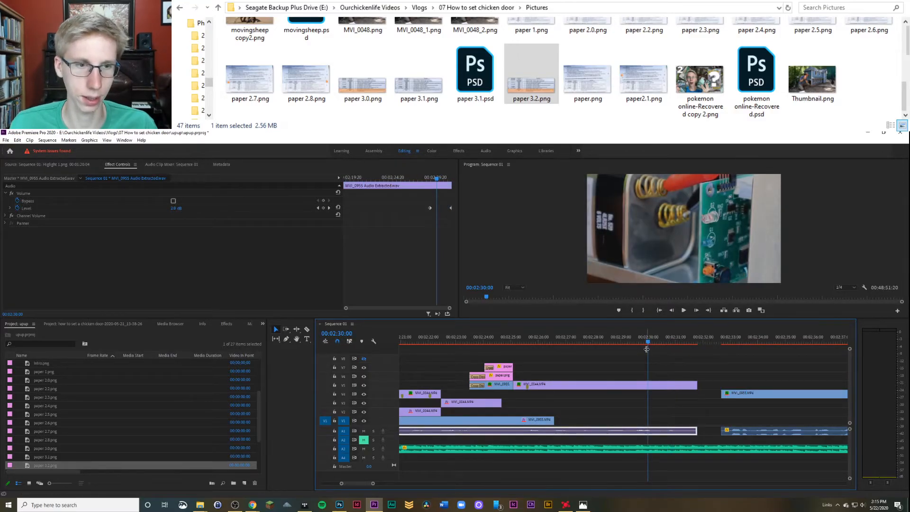
{"action": "key", "text": "space"}
{"action": "left_click", "coordinate": [675, 341]}
{"action": "key", "text": "space"}
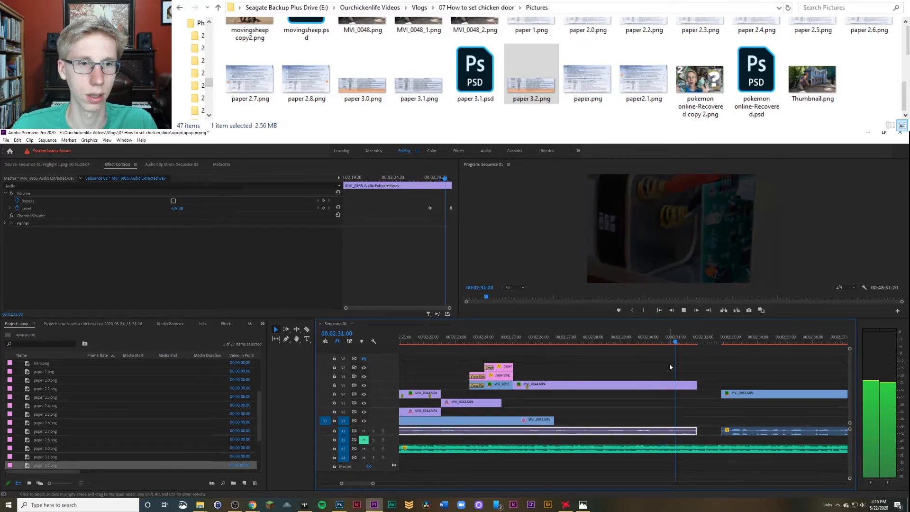
{"action": "left_click", "coordinate": [684, 340]}
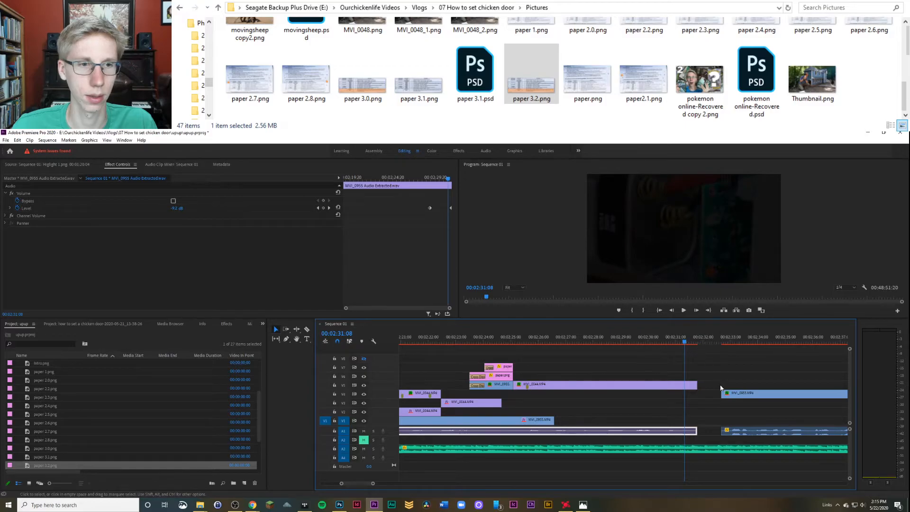
{"action": "left_click_drag", "start_coordinate": [374, 484], "coordinate": [404, 483]}
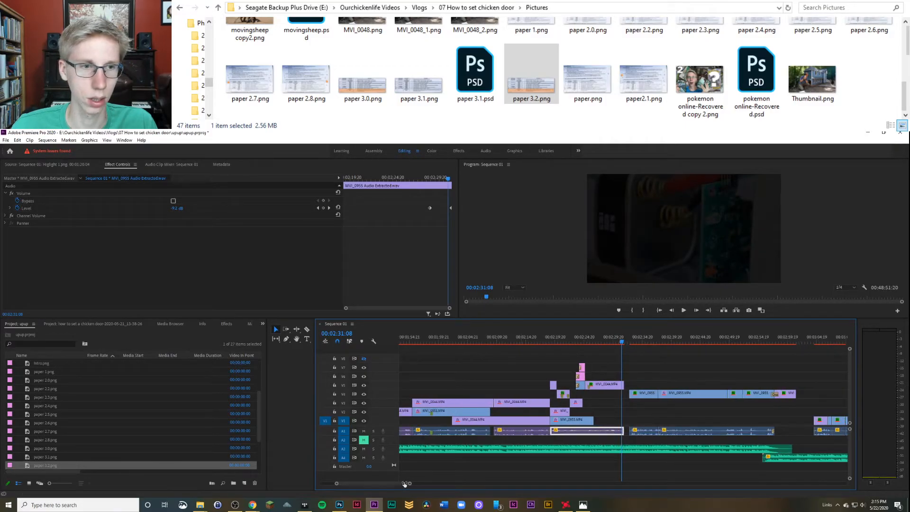
{"action": "left_click_drag", "start_coordinate": [753, 406], "coordinate": [633, 395]}
{"action": "left_click", "coordinate": [771, 400]}
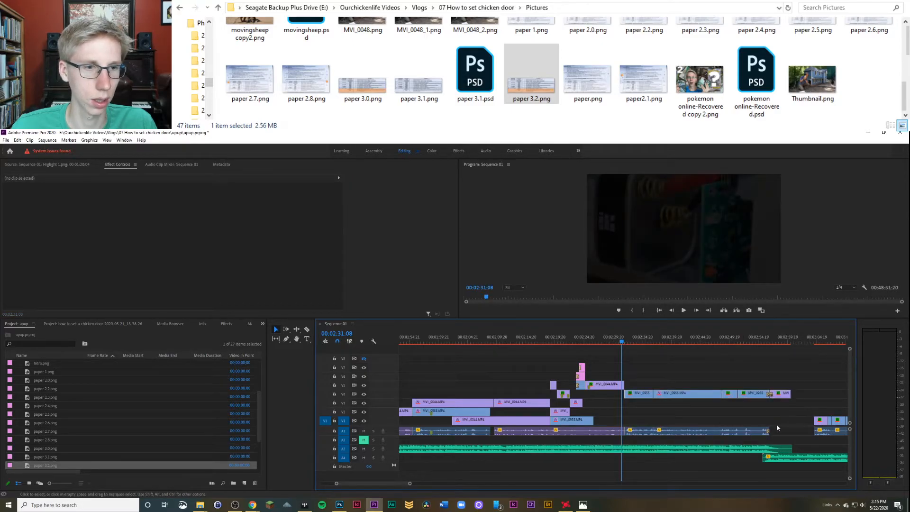
Step: Shift the remaining later clips and the A4 music about 4 seconds earlier, and play the transition leading into them
{"action": "left_click_drag", "start_coordinate": [820, 420], "coordinate": [797, 425]}
{"action": "key", "text": "v"}
{"action": "left_click_drag", "start_coordinate": [716, 337], "coordinate": [744, 334]}
{"action": "key", "text": "space"}
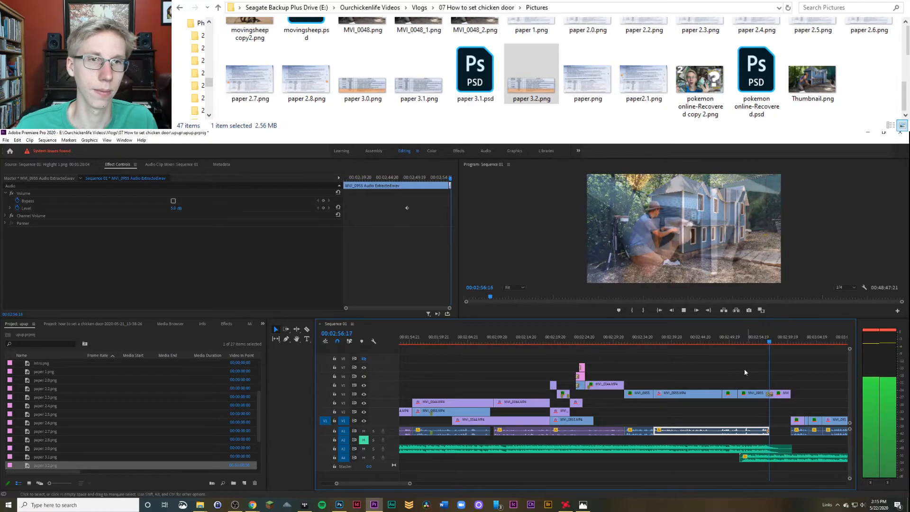
Step: Reposition two level keyframes of the A4 music clip so the second sits at 2:57:09, and play the music transition
{"action": "left_click_drag", "start_coordinate": [410, 484], "coordinate": [382, 484]}
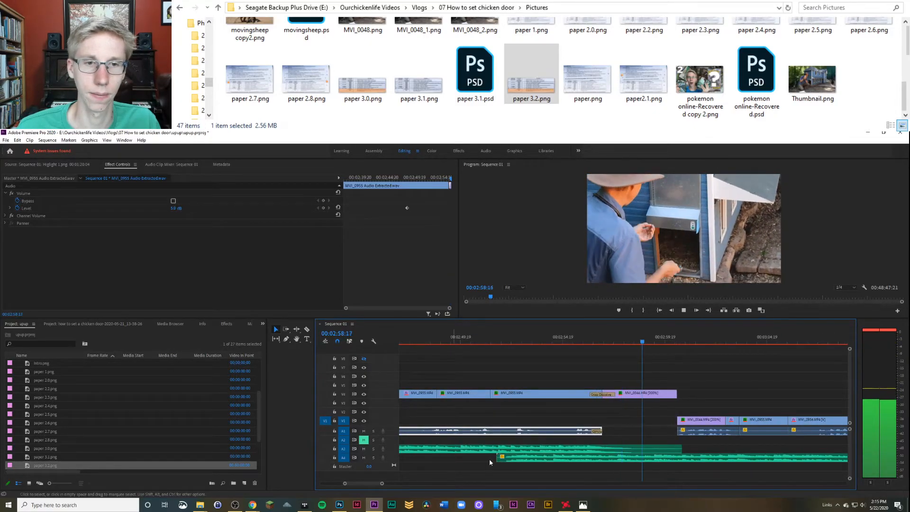
{"action": "left_click", "coordinate": [522, 449]}
{"action": "left_click", "coordinate": [615, 341]}
{"action": "left_click", "coordinate": [623, 458]}
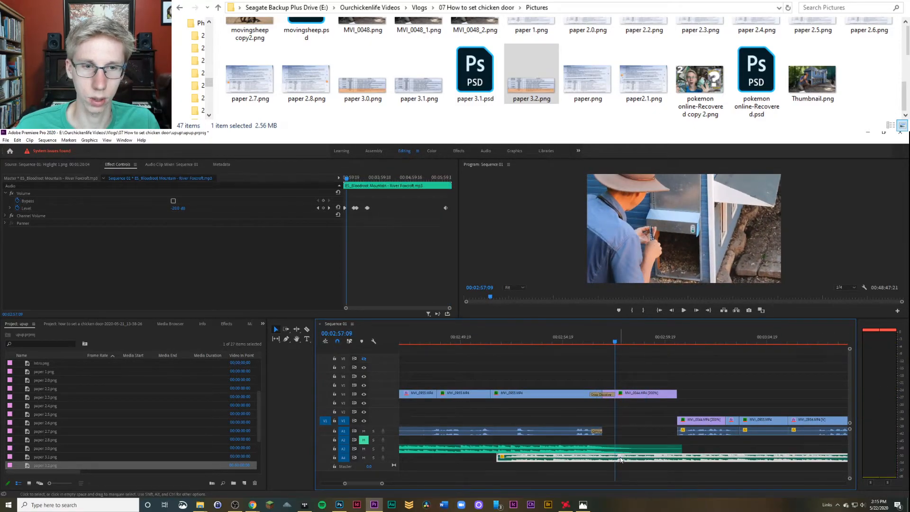
{"action": "left_click_drag", "start_coordinate": [450, 309], "coordinate": [388, 308]}
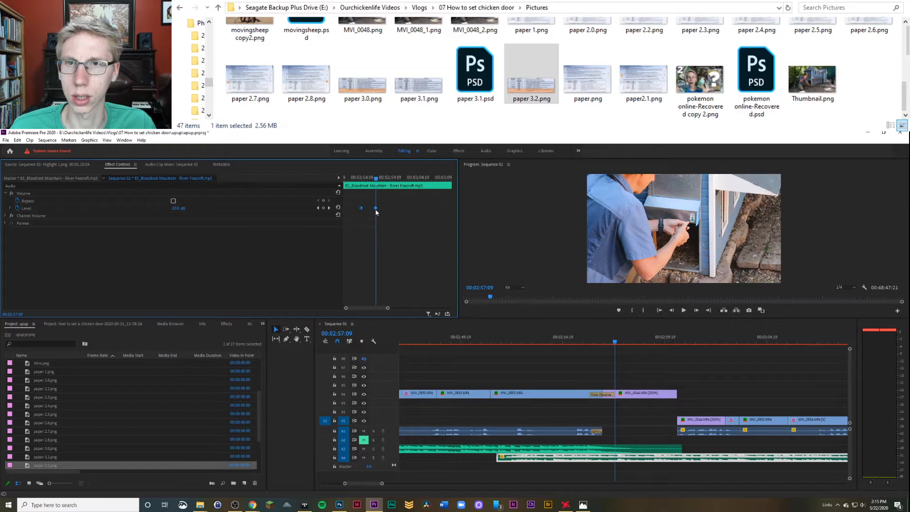
{"action": "key", "text": "space"}
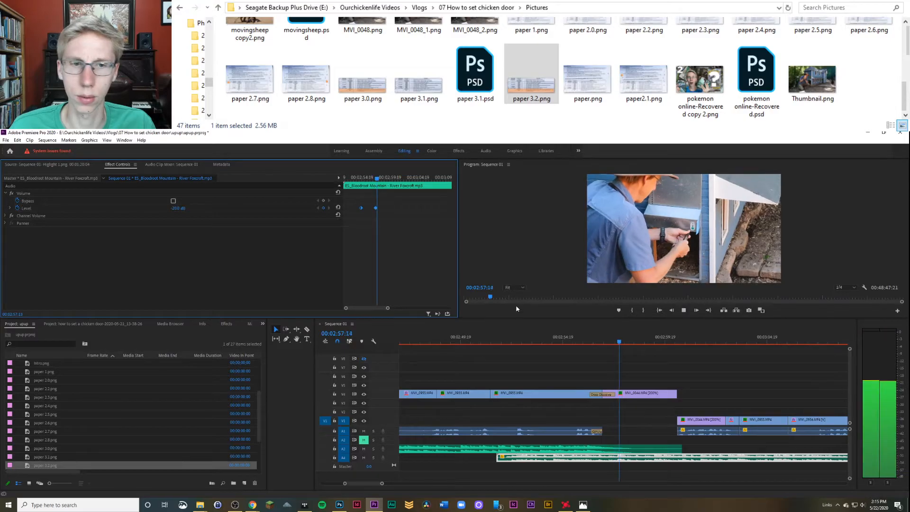
{"action": "left_click", "coordinate": [559, 340]}
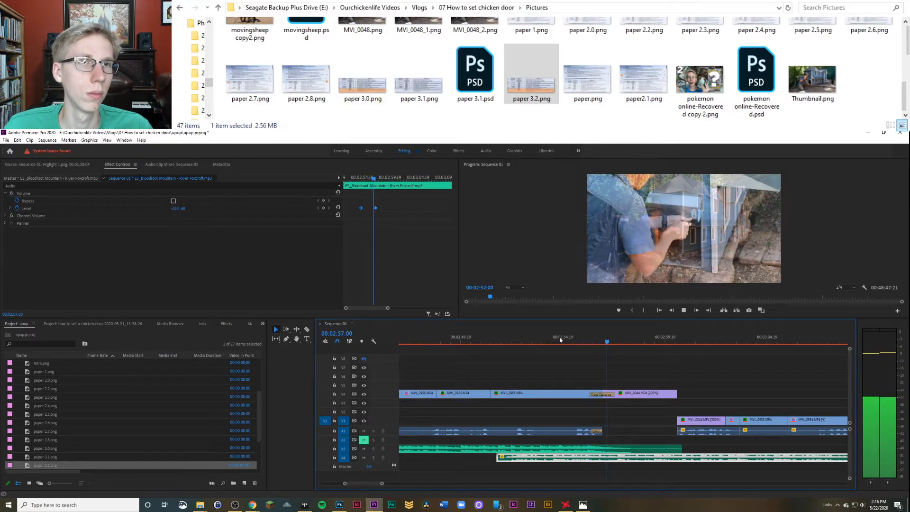
{"action": "key", "text": "space"}
Step: Review the earlier part of the sequence up to 2:20 and play the cut around 2:19
{"action": "key", "text": "minus"}
{"action": "key", "text": "minus"}
{"action": "key", "text": "minus"}
{"action": "key", "text": "minus"}
{"action": "key", "text": "equal"}
{"action": "key", "text": "equal"}
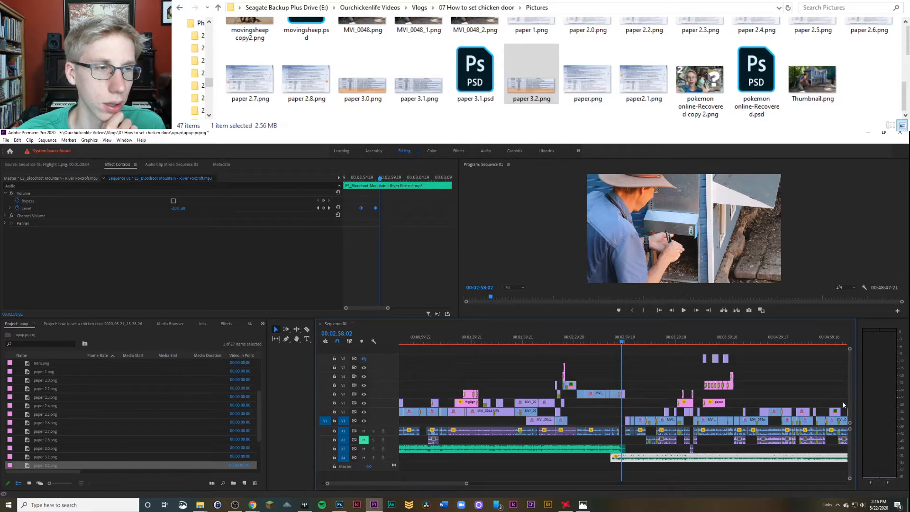
{"action": "left_click", "coordinate": [473, 341]}
{"action": "left_click_drag", "start_coordinate": [473, 344], "coordinate": [557, 368]}
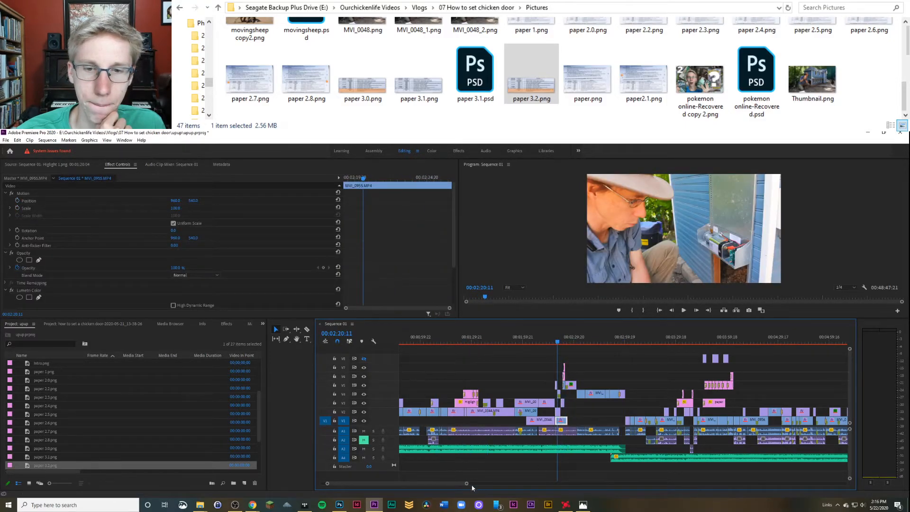
{"action": "left_click_drag", "start_coordinate": [464, 484], "coordinate": [367, 484]}
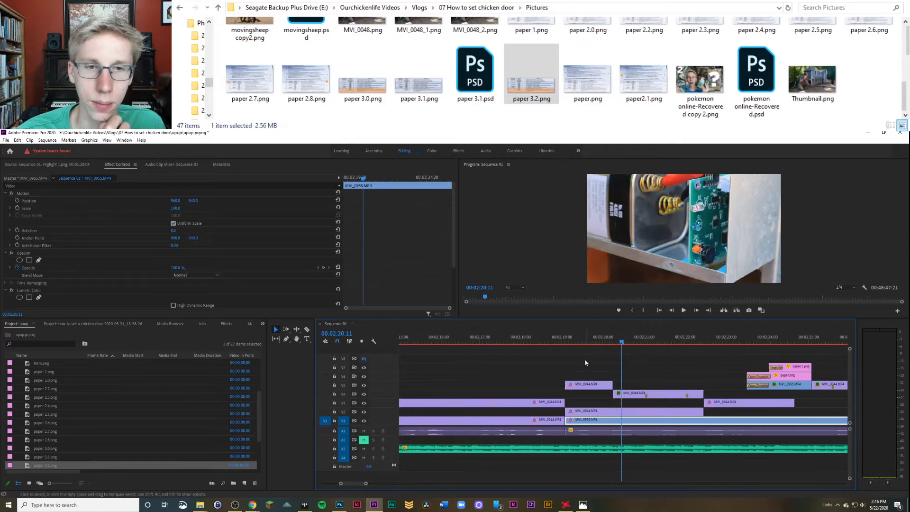
{"action": "key", "text": "Up"}
{"action": "key", "text": "space"}
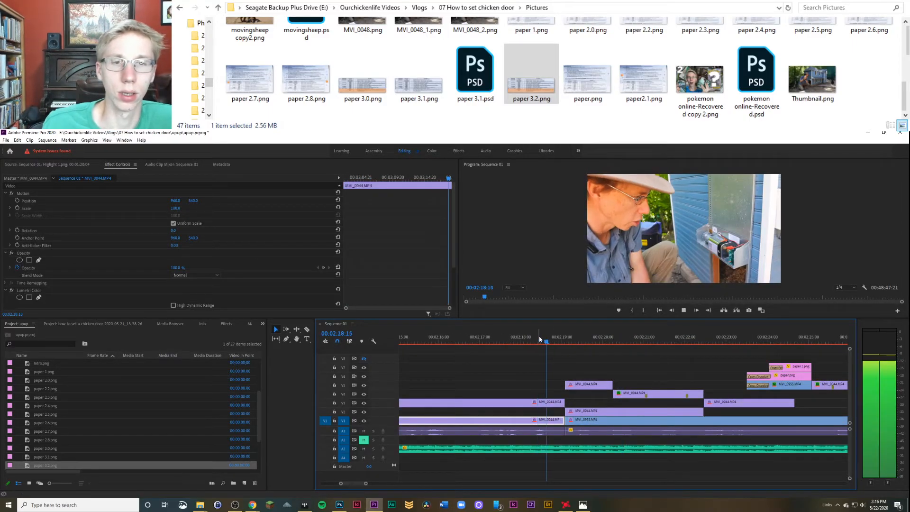
{"action": "key", "text": "space"}
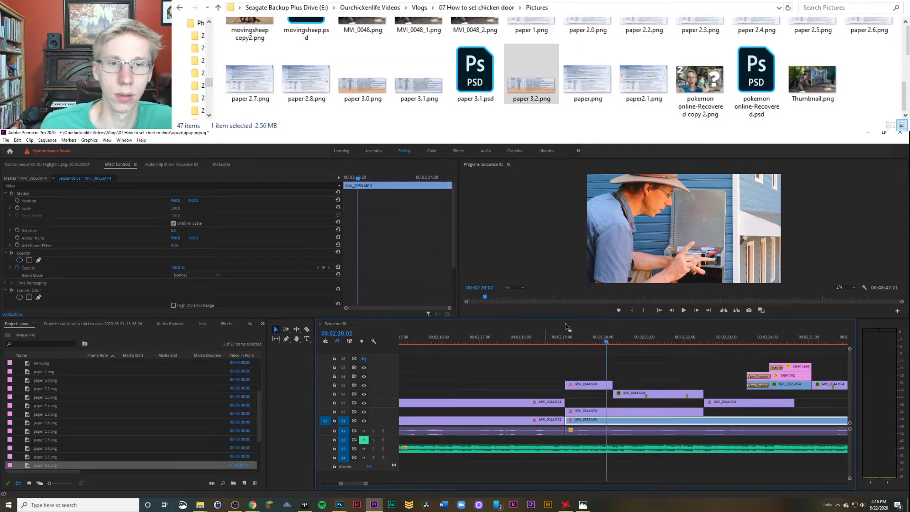
Step: Move the V5 MVI_0044.MP4 clip near 2:19 up to V8, extend the V4 clip's start back to the cut, and play it
{"action": "left_click_drag", "start_coordinate": [592, 343], "coordinate": [570, 343]}
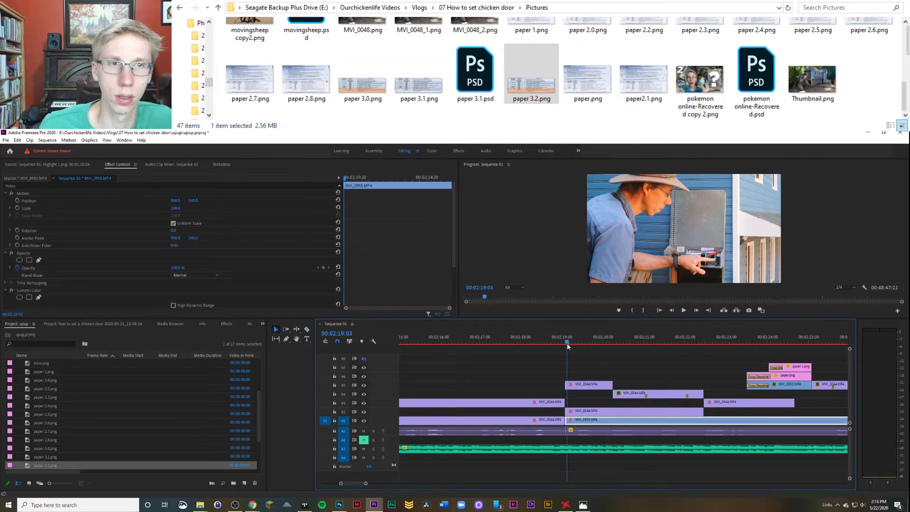
{"action": "left_click", "coordinate": [591, 384]}
{"action": "left_click_drag", "start_coordinate": [588, 389], "coordinate": [588, 360]}
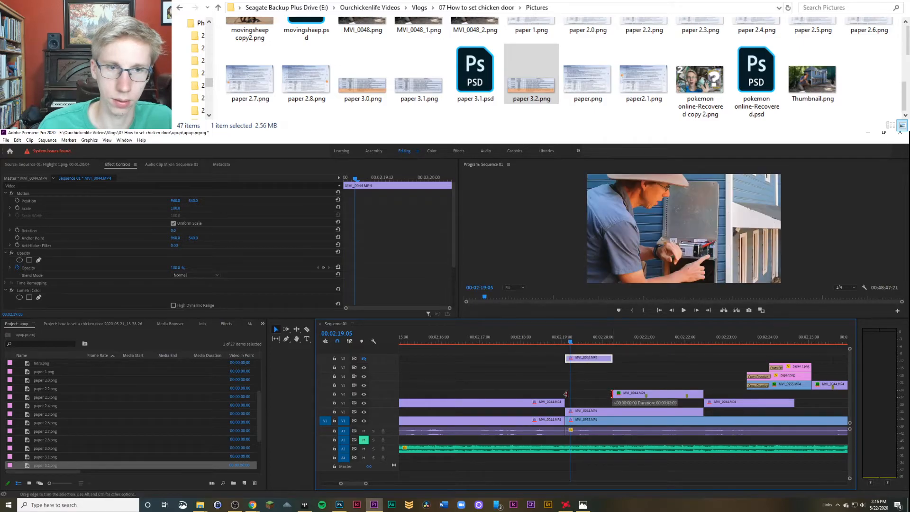
{"action": "left_click_drag", "start_coordinate": [566, 395], "coordinate": [566, 394]}
{"action": "left_click", "coordinate": [560, 341]}
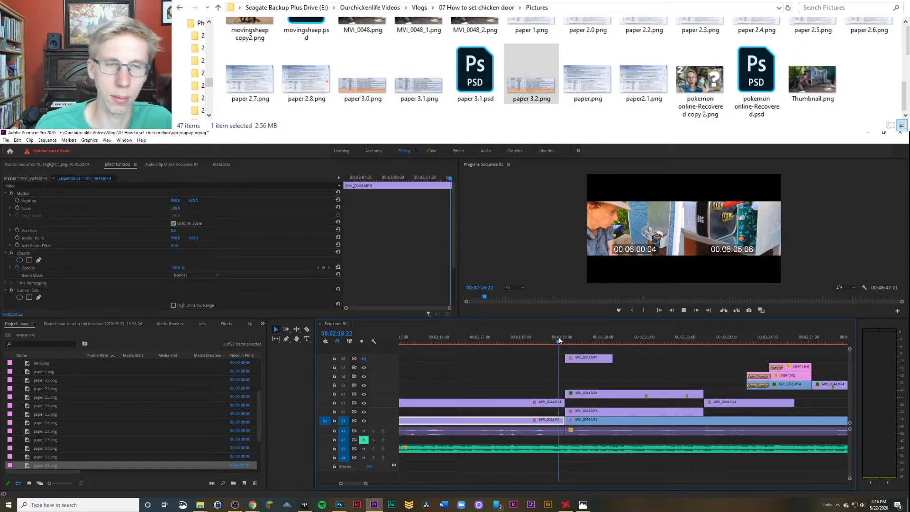
{"action": "key", "text": "space"}
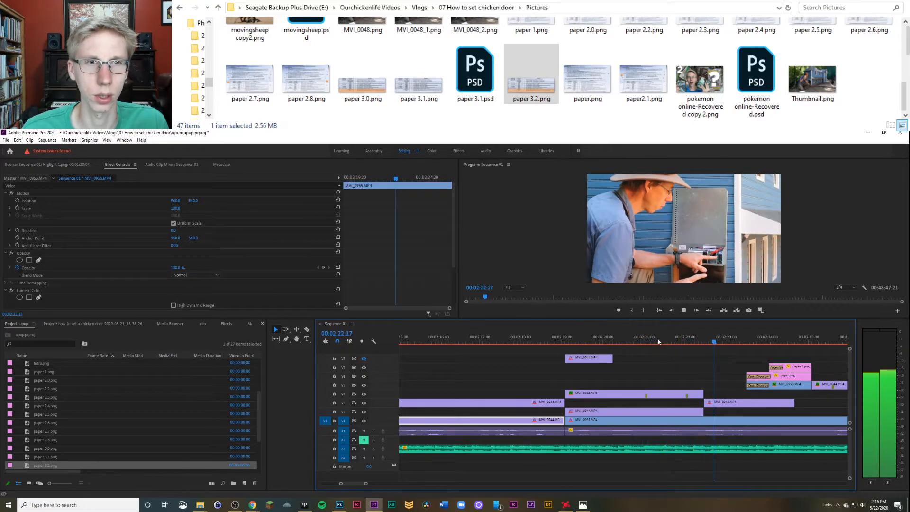
Step: Move the V8 MVI_0044.MP4 clip down to V7 and trim its end back to 2:19:21
{"action": "left_click", "coordinate": [641, 339]}
{"action": "mouse_move", "coordinate": [566, 373]}
{"action": "left_mouse_down"}
{"action": "mouse_move", "coordinate": [559, 372]}
{"action": "mouse_move", "coordinate": [580, 366]}
{"action": "left_mouse_up"}
{"action": "key", "text": "space"}
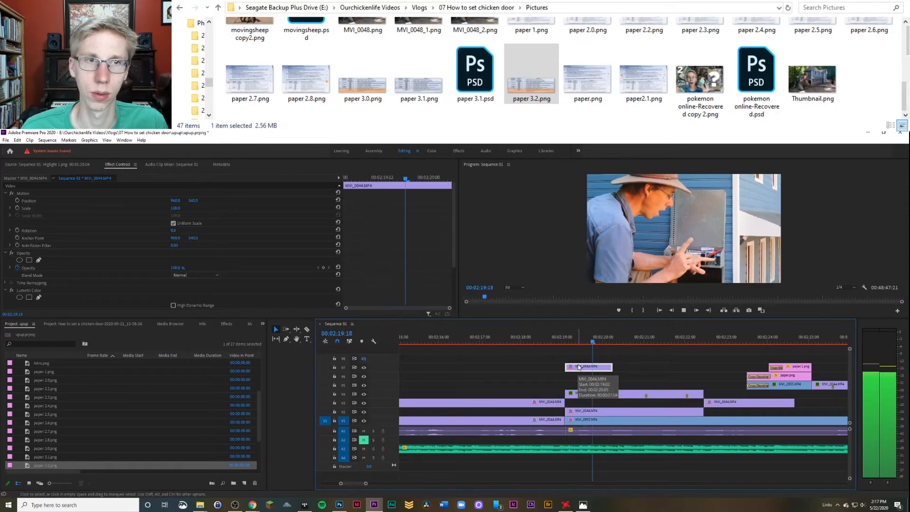
{"action": "key", "text": "space"}
{"action": "mouse_move", "coordinate": [600, 356]}
{"action": "left_mouse_down"}
{"action": "mouse_move", "coordinate": [583, 352]}
{"action": "mouse_move", "coordinate": [599, 351]}
{"action": "mouse_move", "coordinate": [604, 370]}
{"action": "mouse_move", "coordinate": [597, 360]}
{"action": "left_mouse_up"}
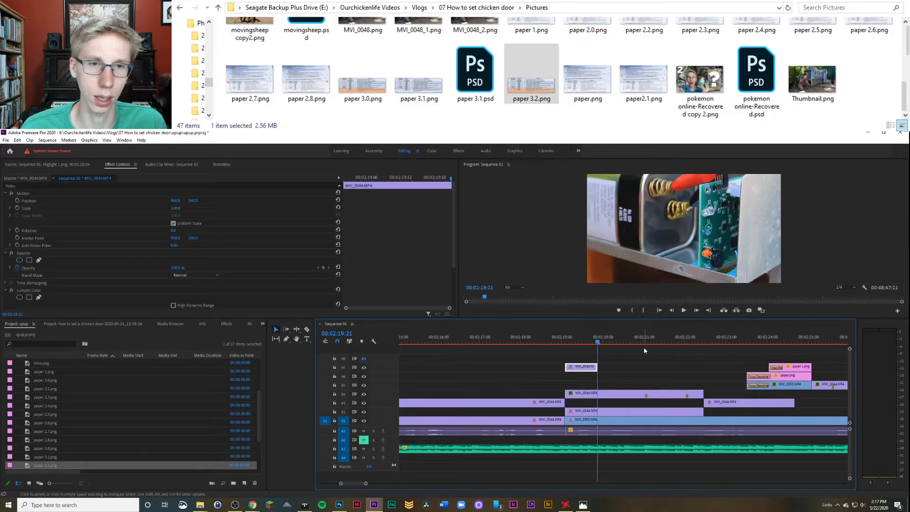
Step: Trim the start of the V4 MVI_0044.MP4 clip later and split the clip at 2:20:03
{"action": "left_click_drag", "start_coordinate": [597, 346], "coordinate": [608, 349]}
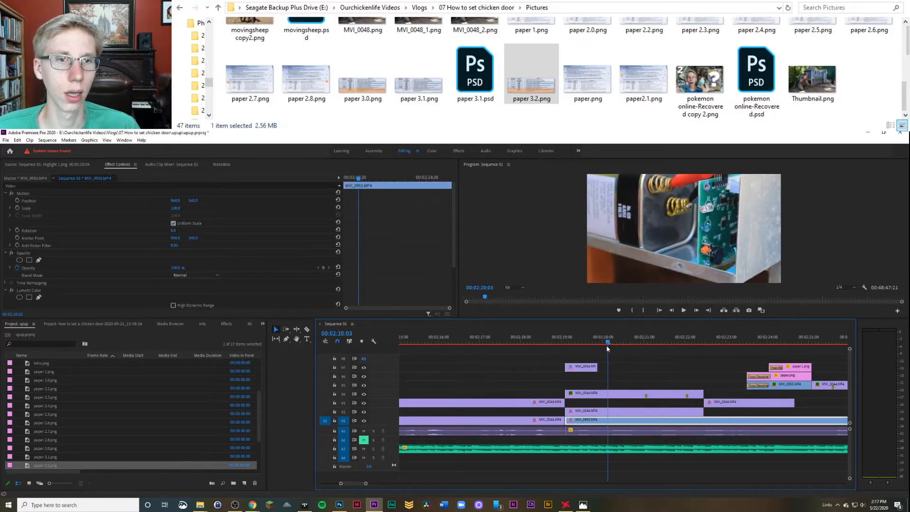
{"action": "left_click", "coordinate": [610, 393]}
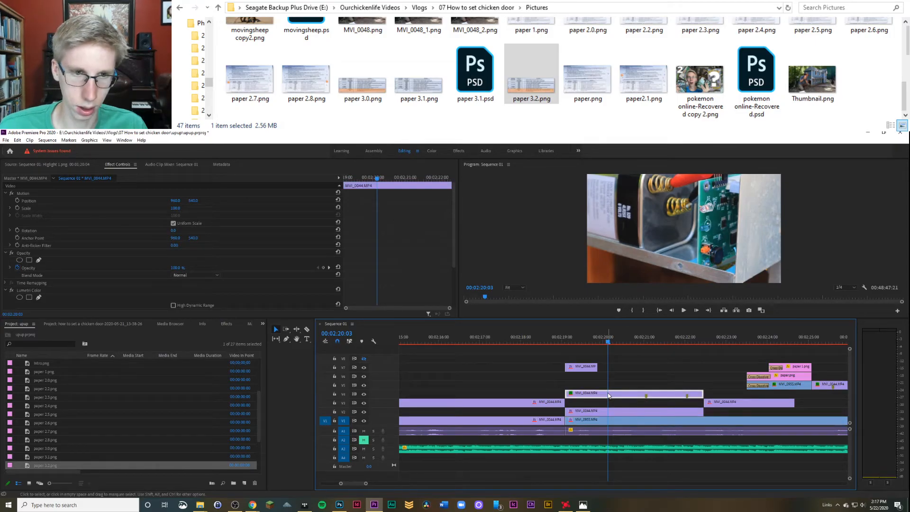
{"action": "left_click_drag", "start_coordinate": [564, 394], "coordinate": [610, 397]}
{"action": "left_click", "coordinate": [608, 396]}
{"action": "key", "text": "v"}
Step: Try the two V4 MVI_0044.MP4 pieces slightly earlier, return them to their place, and play the section from about 2:19
{"action": "left_click", "coordinate": [620, 393]}
{"action": "left_click", "coordinate": [573, 343]}
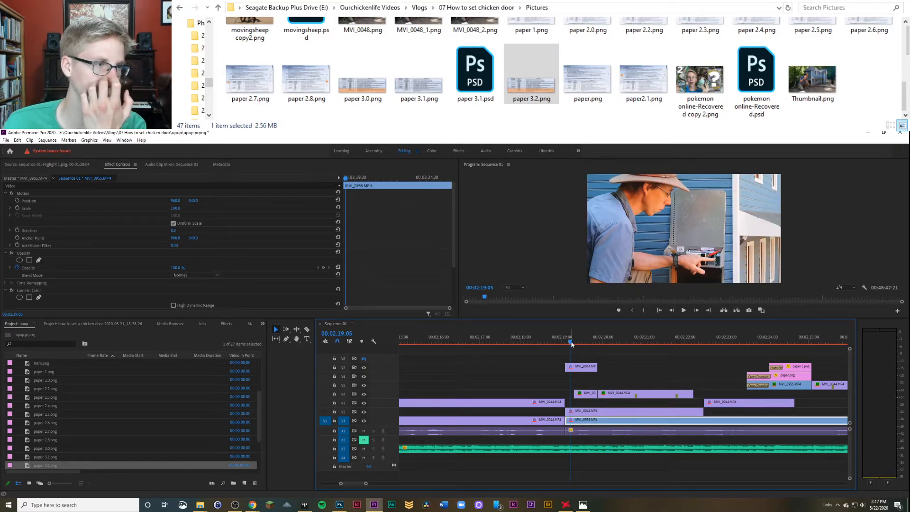
{"action": "key", "text": "space"}
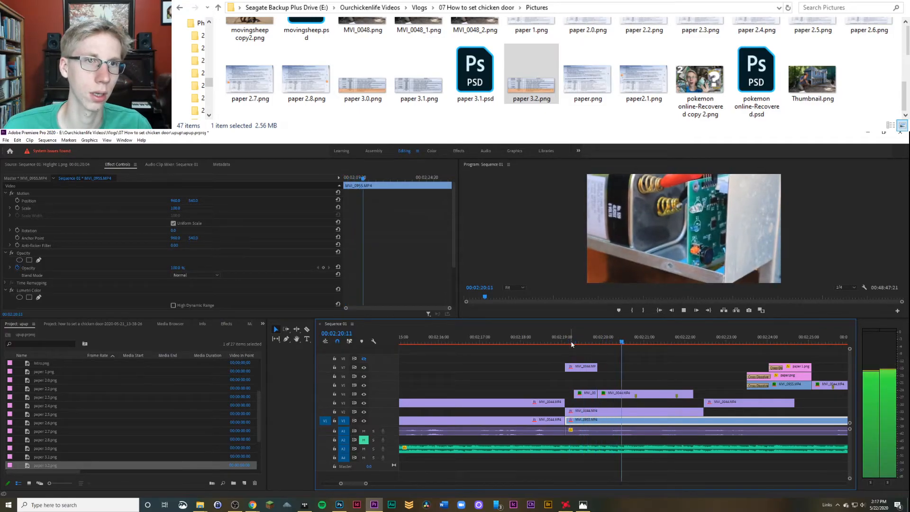
{"action": "key", "text": "space"}
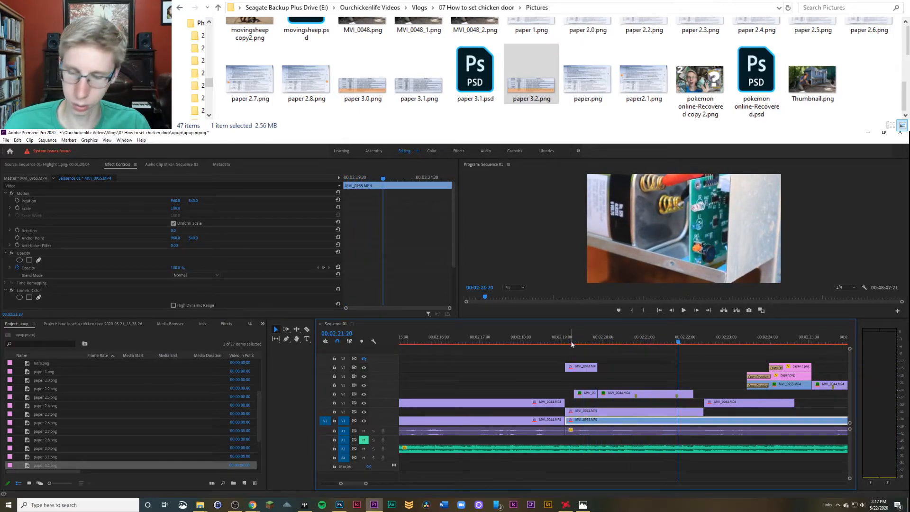
{"action": "key", "text": "shift+alt+Right"}
{"action": "left_click", "coordinate": [591, 393]}
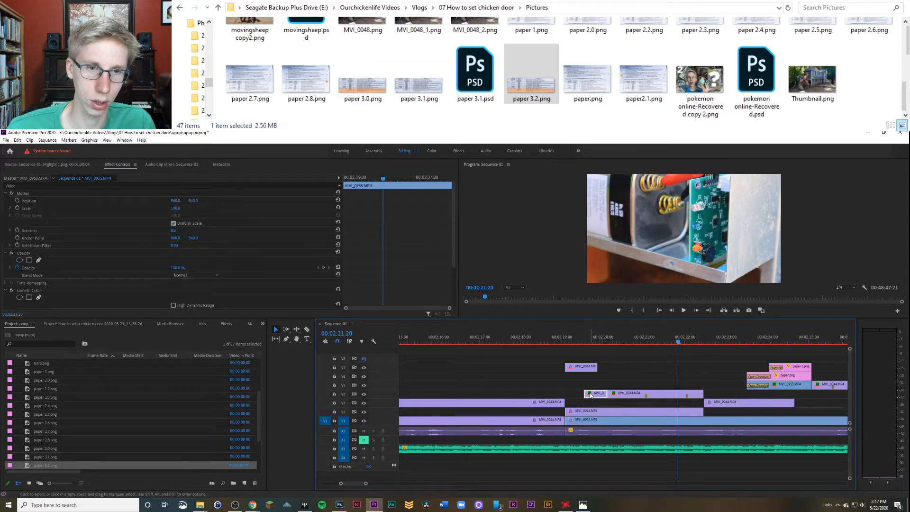
{"action": "left_click", "coordinate": [579, 341]}
{"action": "key", "text": "space"}
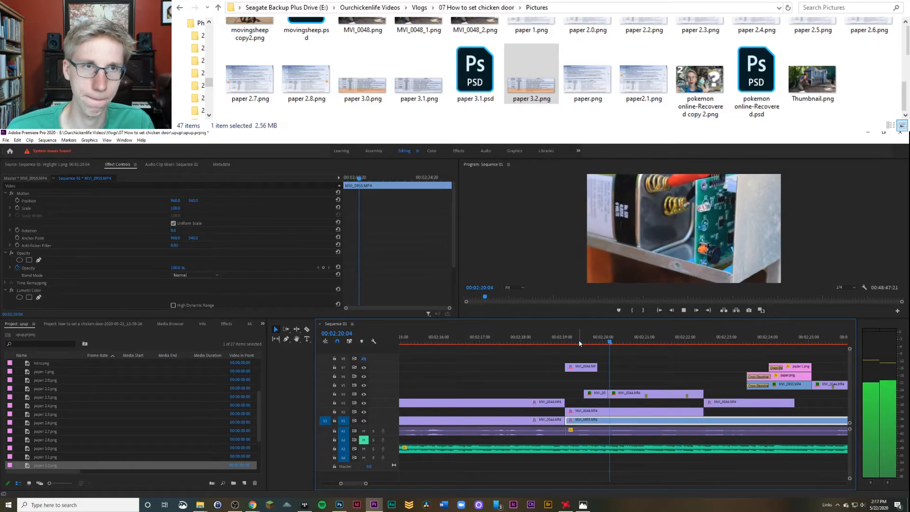
Step: Replay the MVI_0044.MP4 overlays from about 2:19:16 through 2:23 to check the cuts
{"action": "key", "text": "space"}
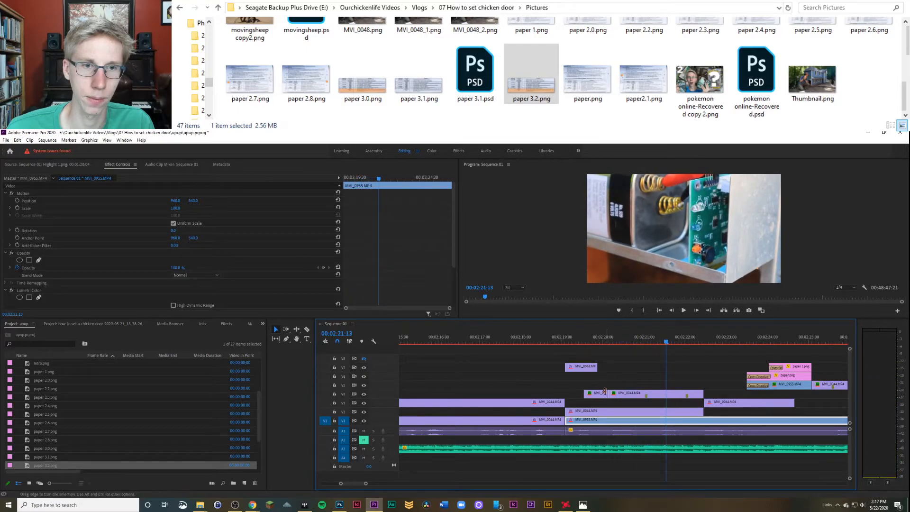
{"action": "left_click", "coordinate": [604, 341]}
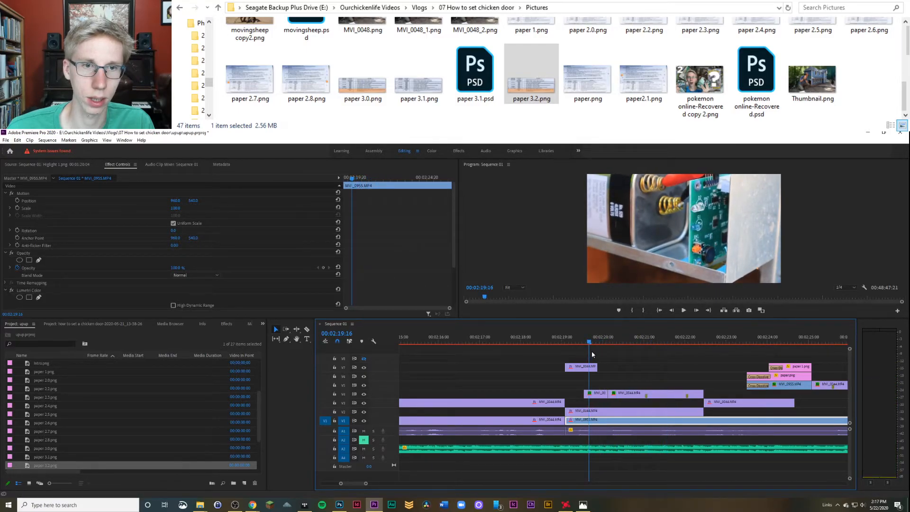
{"action": "key", "text": "space"}
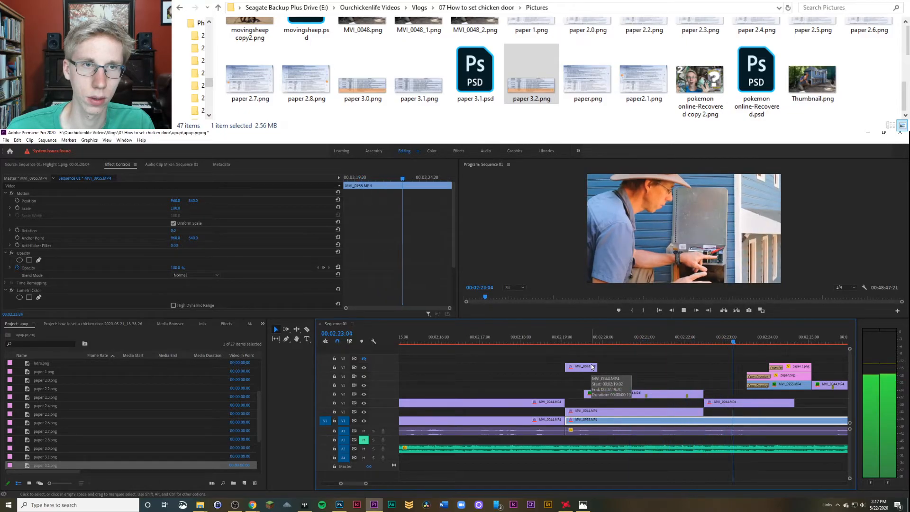
{"action": "key", "text": "space"}
Step: Trim the start of the V3 MVI_0044.MP4 clip after the 2:22 cut to 2:22:14
{"action": "left_click_drag", "start_coordinate": [759, 341], "coordinate": [706, 341]}
{"action": "left_click", "coordinate": [713, 405]}
{"action": "key", "text": "Right"}
{"action": "key", "text": "Right"}
{"action": "key", "text": "Right"}
{"action": "key", "text": "Right"}
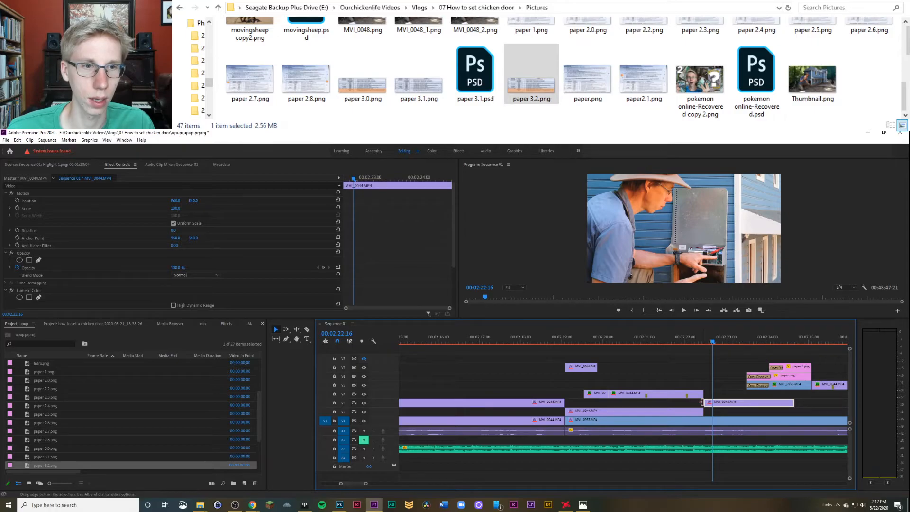
{"action": "key", "text": "Left"}
{"action": "key", "text": "Left"}
{"action": "key", "text": "Left"}
{"action": "key", "text": "Right"}
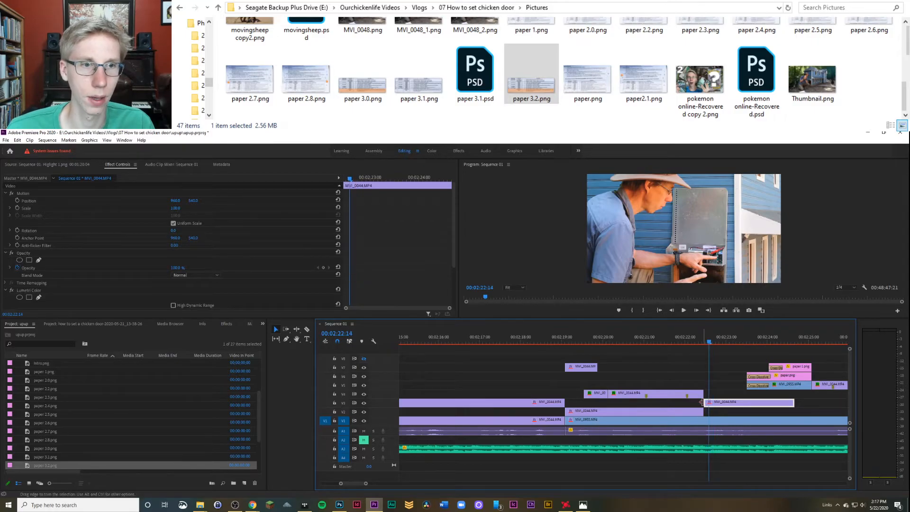
{"action": "left_click_drag", "start_coordinate": [706, 402], "coordinate": [710, 402]}
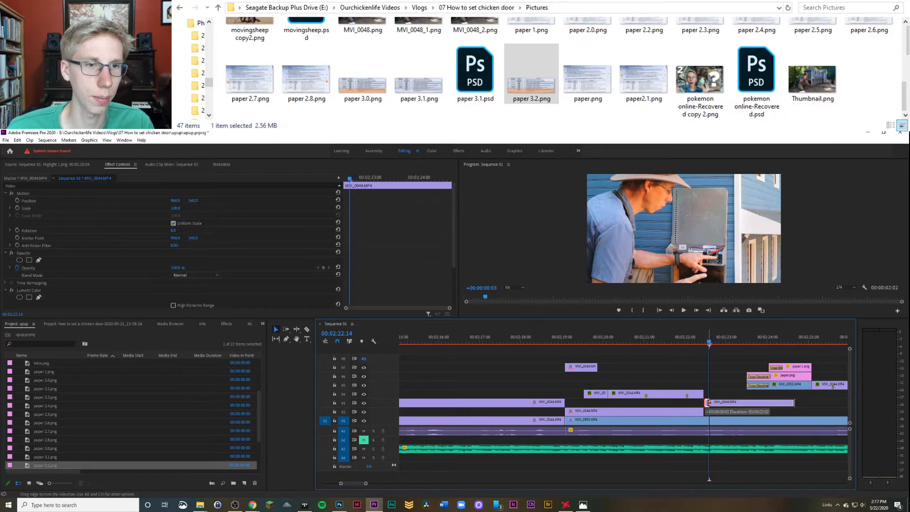
Step: Play on past the trimmed clip to about 2:38, and review the section starting at 3:40:15
{"action": "key", "text": "space"}
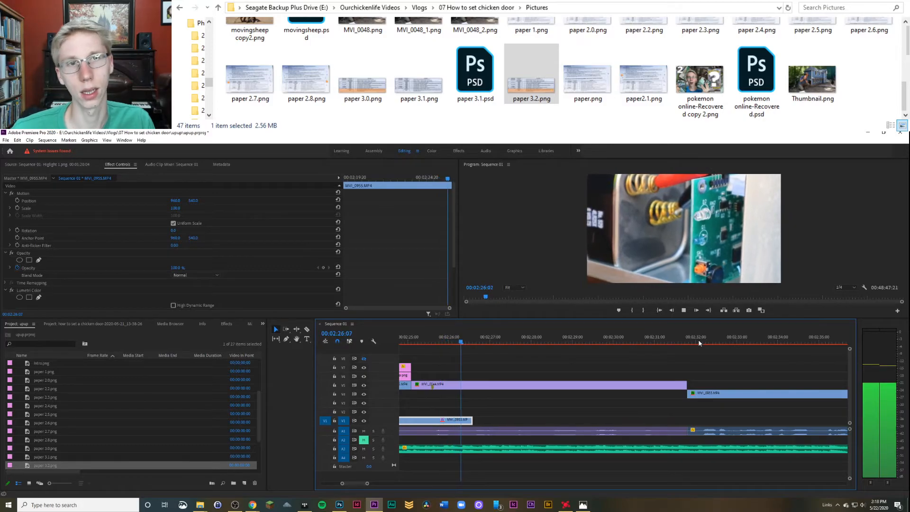
{"action": "left_click_drag", "start_coordinate": [368, 484], "coordinate": [444, 483]}
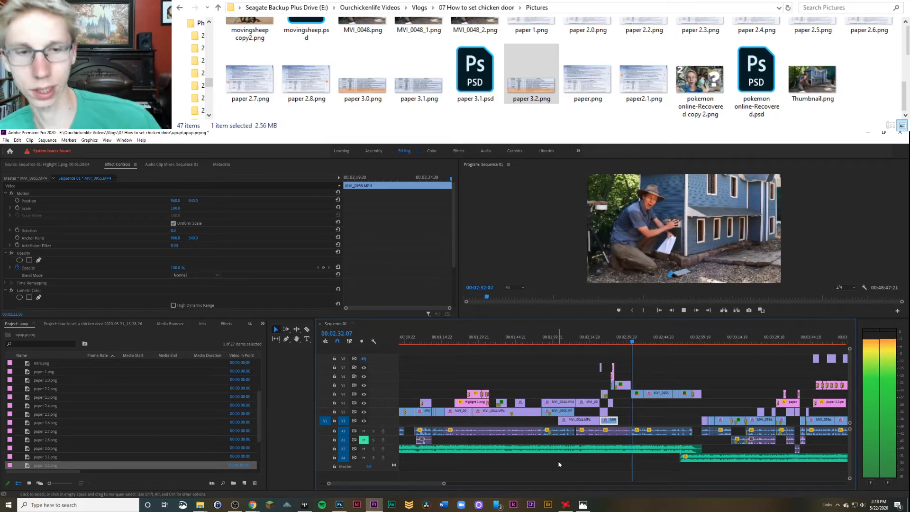
{"action": "key", "text": "space"}
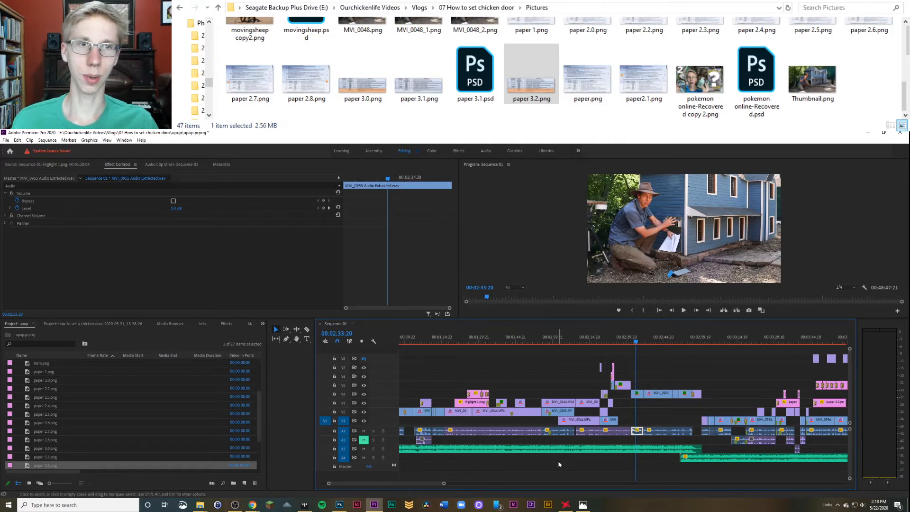
{"action": "key", "text": "space"}
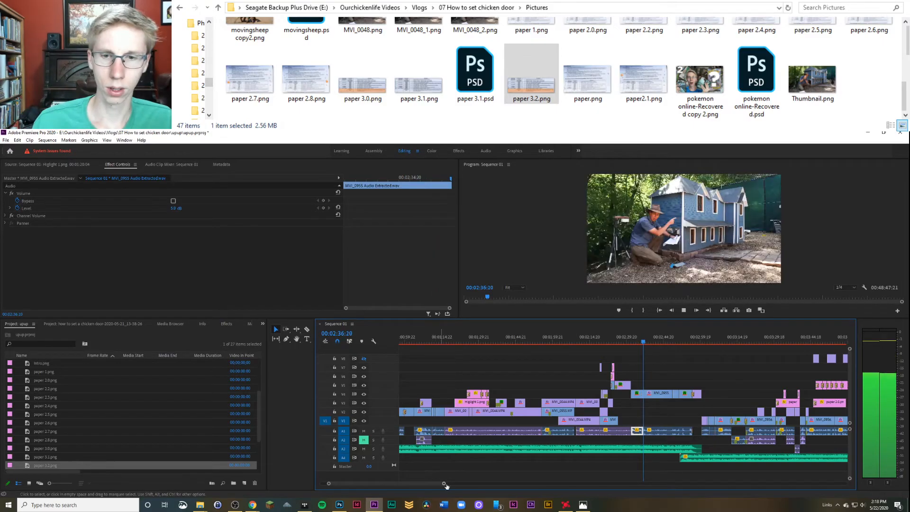
{"action": "key", "text": "minus"}
{"action": "left_click", "coordinate": [594, 469]}
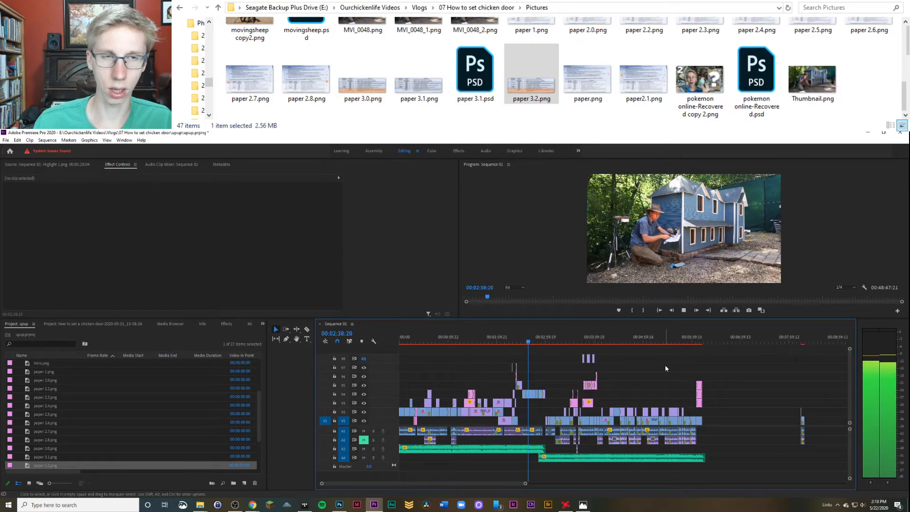
{"action": "left_click", "coordinate": [580, 342]}
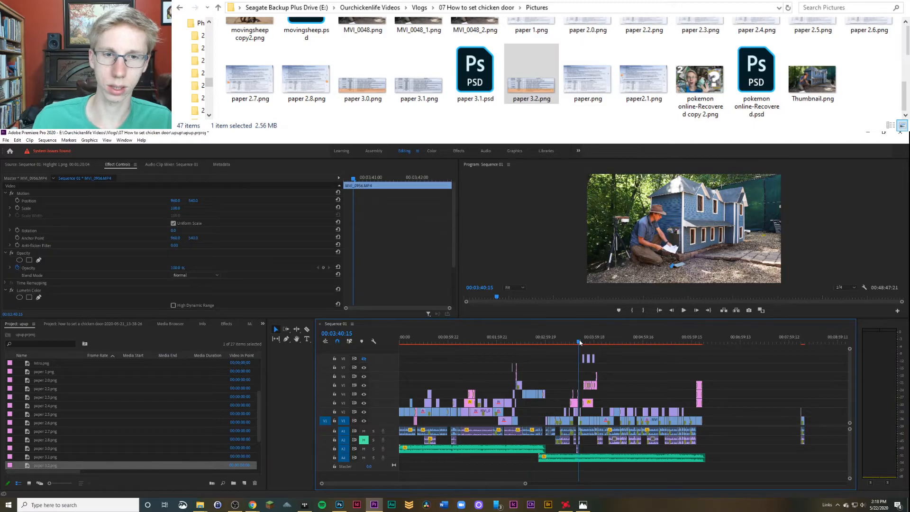
{"action": "key", "text": "space"}
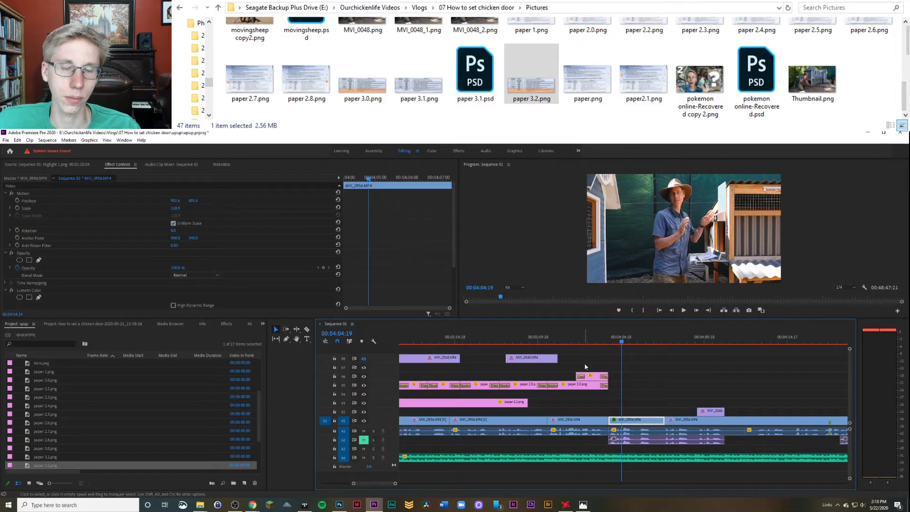
Step: Extend the V6 paper 3.2.png overlay's start back to 4:00:07, level with the V1 cut, and play it
{"action": "left_click", "coordinate": [581, 377]}
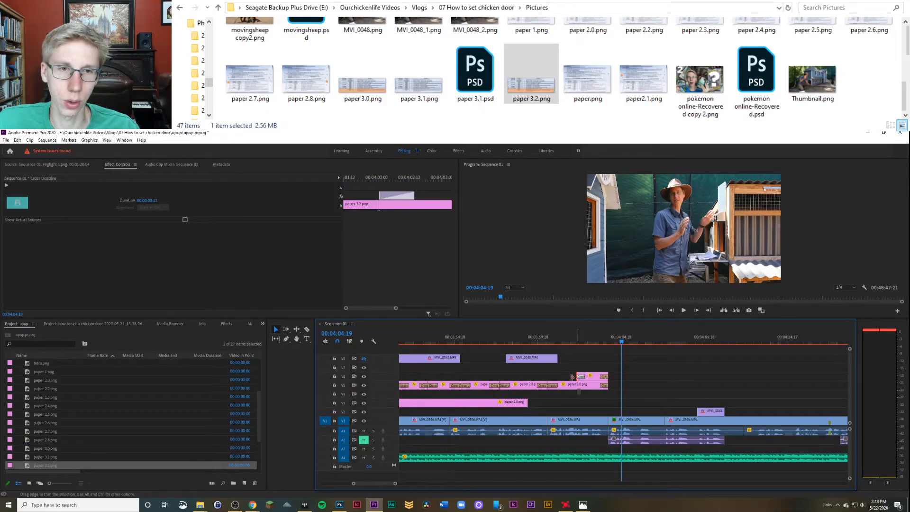
{"action": "left_click_drag", "start_coordinate": [572, 377], "coordinate": [548, 377]}
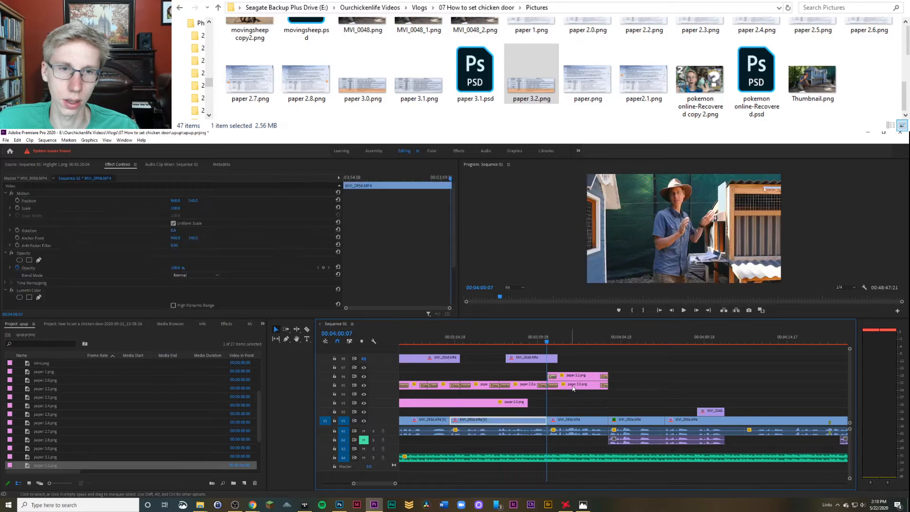
{"action": "left_click", "coordinate": [573, 388]}
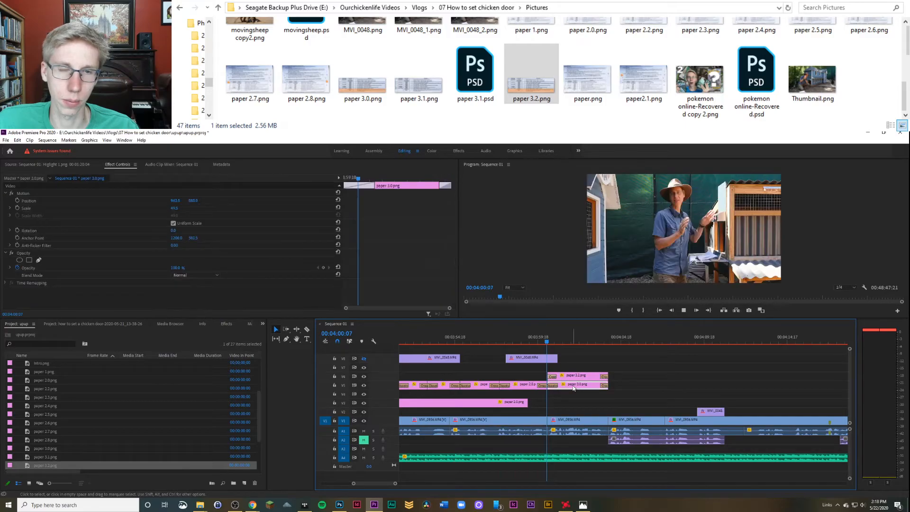
{"action": "key", "text": "space"}
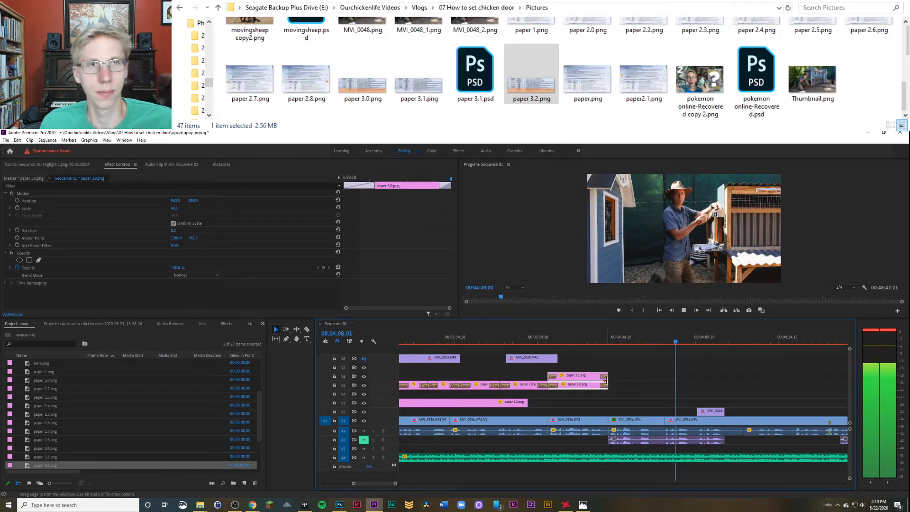
Step: Mark the sequence's Out point at the end of the music track, 6:17:06
{"action": "left_click_drag", "start_coordinate": [396, 483], "coordinate": [507, 484]}
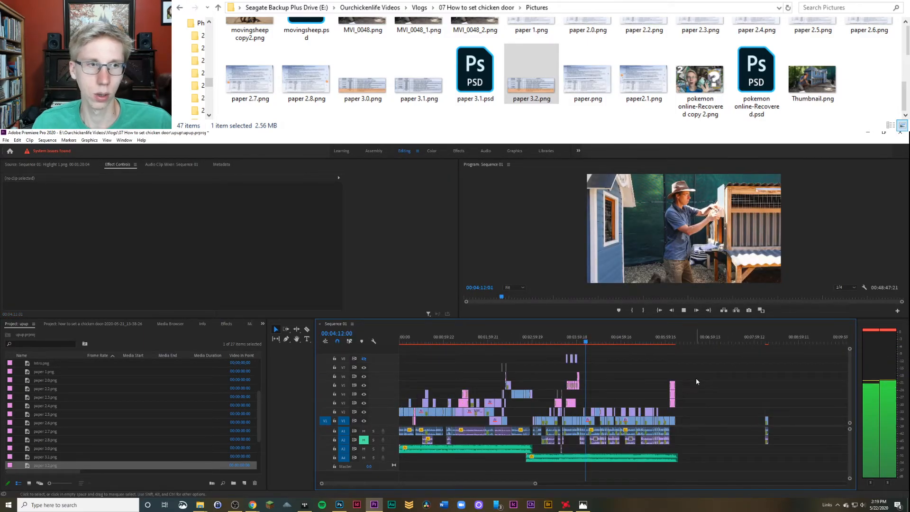
{"action": "key", "text": "space"}
{"action": "left_click", "coordinate": [668, 340]}
{"action": "left_click", "coordinate": [674, 341]}
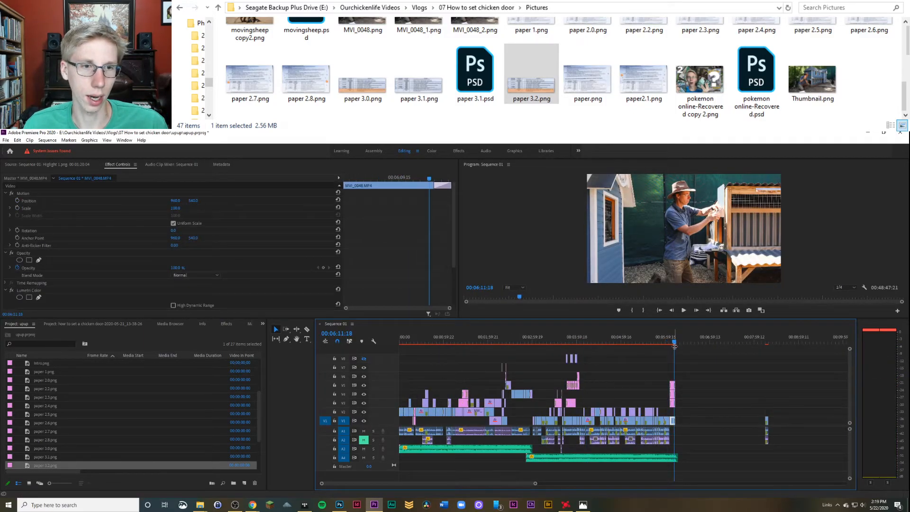
{"action": "left_click_drag", "start_coordinate": [535, 484], "coordinate": [403, 483]}
{"action": "left_click", "coordinate": [664, 341]}
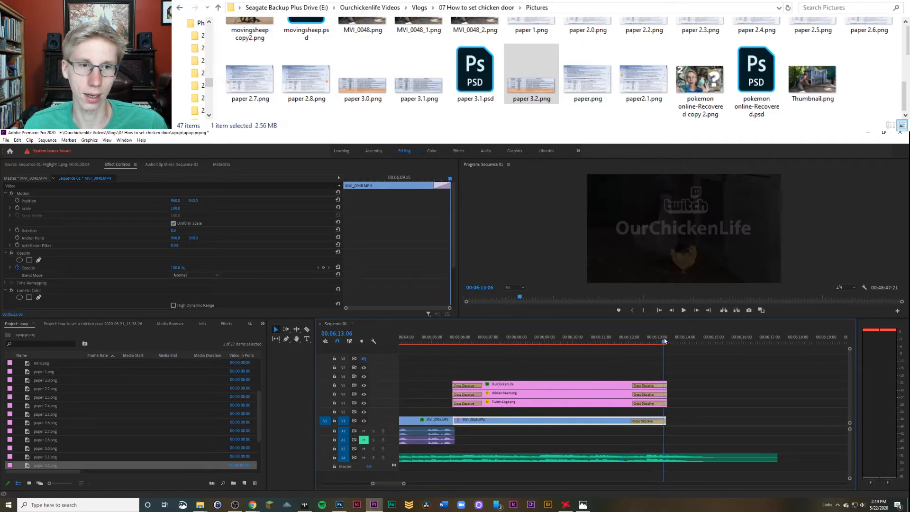
{"action": "left_click_drag", "start_coordinate": [665, 341], "coordinate": [777, 354]}
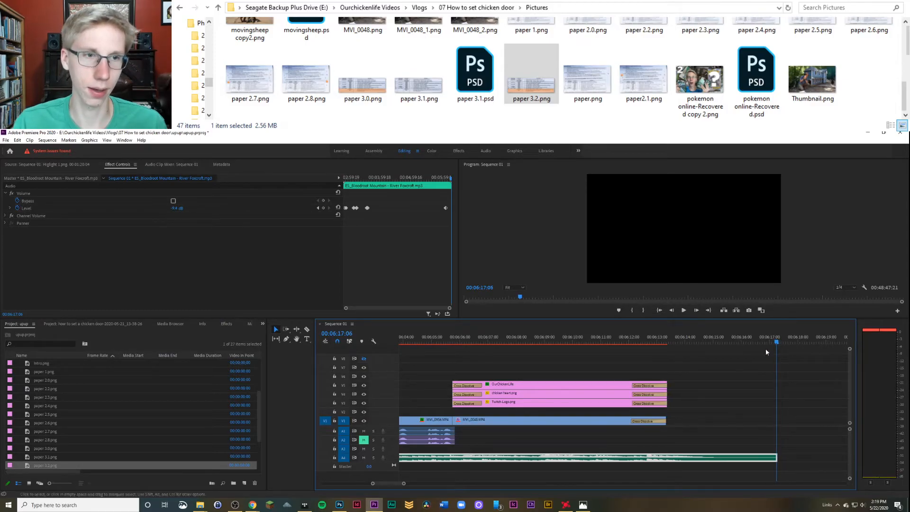
{"action": "left_click", "coordinate": [646, 310]}
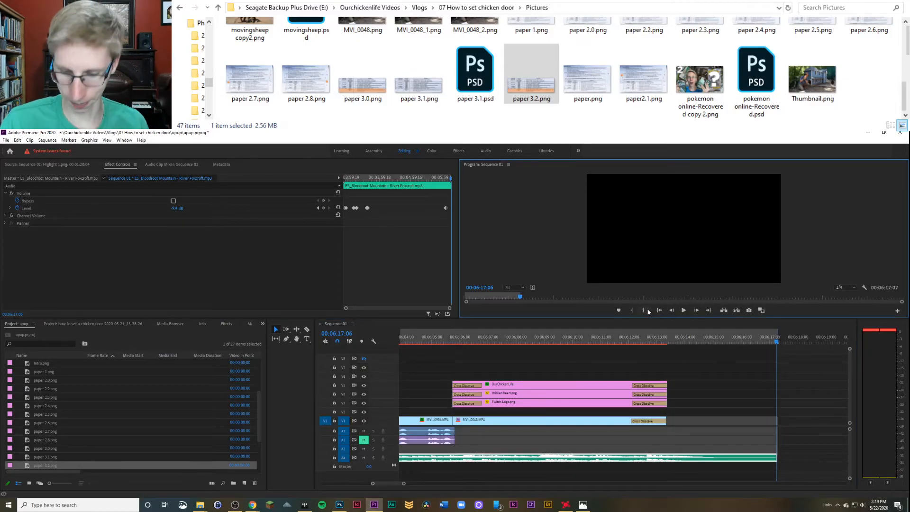
{"action": "key", "text": "ctrl+m"}
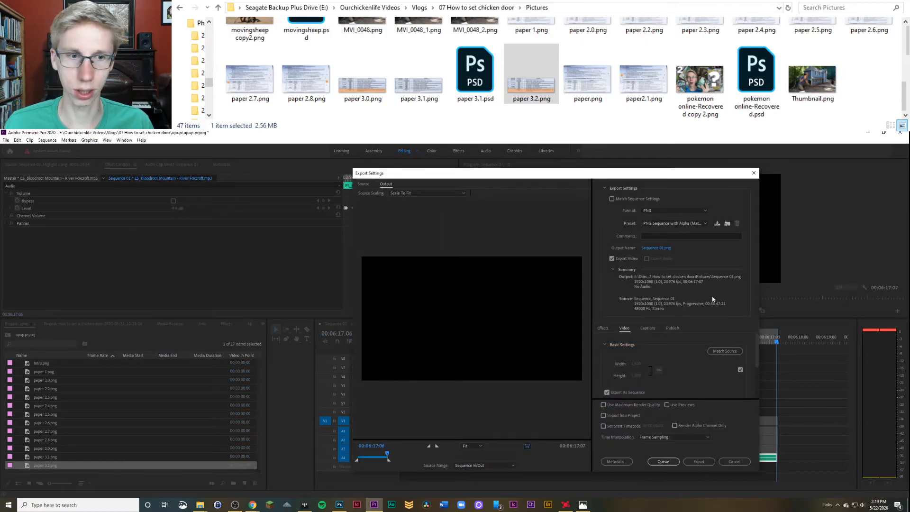
{"action": "left_click", "coordinate": [710, 461]}
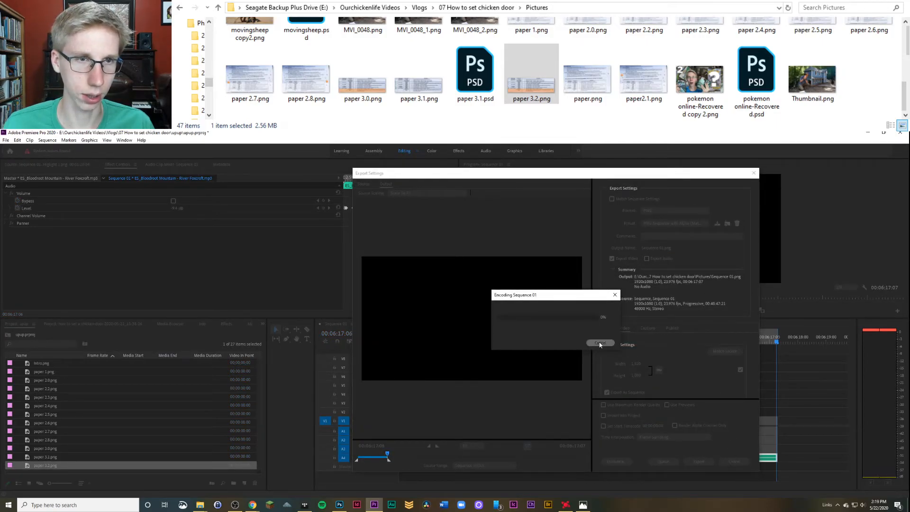
{"action": "left_click", "coordinate": [753, 173]}
Step: Review the OurChickenLife end screen by scrubbing its fade-out and playing it up to about 6:10
{"action": "left_click_drag", "start_coordinate": [688, 341], "coordinate": [658, 337]}
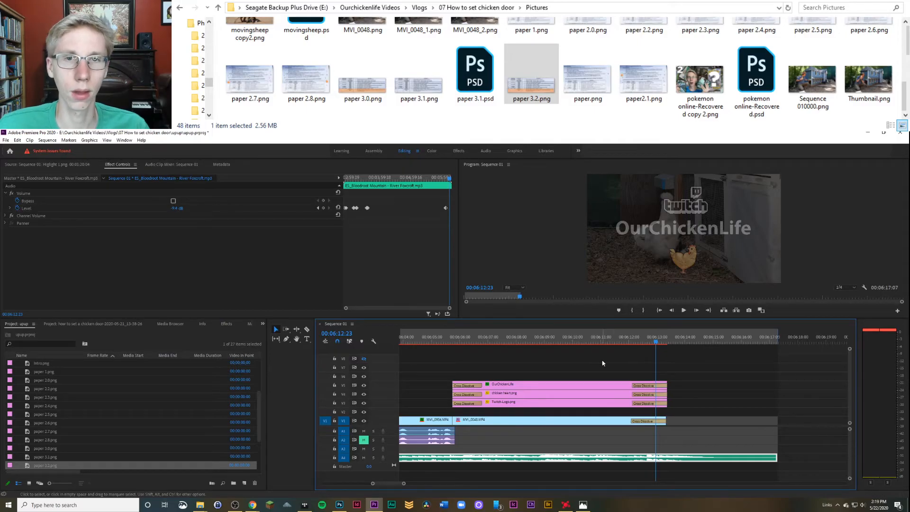
{"action": "left_click", "coordinate": [589, 356]}
{"action": "left_click", "coordinate": [552, 337]}
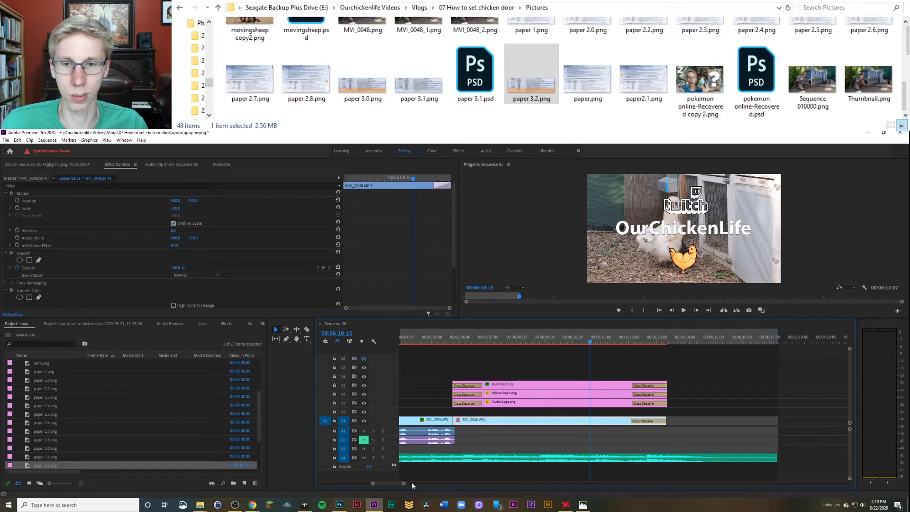
Step: Scale the V1 MVI_0956.MP4 clip at 4:01 to about 118% and reposition it around the speaker above the paper overlay
{"action": "left_click_drag", "start_coordinate": [403, 484], "coordinate": [434, 484]}
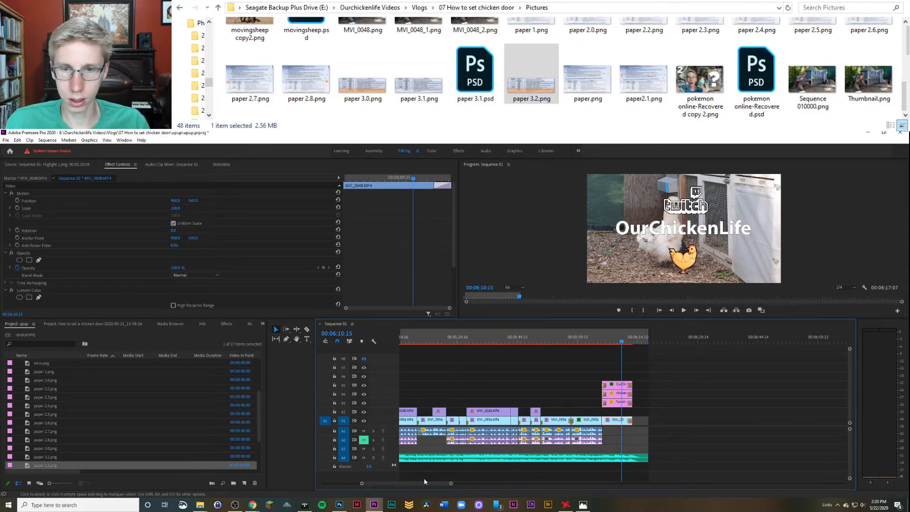
{"action": "left_click_drag", "start_coordinate": [362, 483], "coordinate": [337, 483]}
{"action": "left_click", "coordinate": [498, 338]}
{"action": "left_click_drag", "start_coordinate": [524, 483], "coordinate": [514, 483]}
{"action": "scroll", "coordinate": [493, 485], "scroll_direction": "up", "scroll_amount": 5}
{"action": "left_click", "coordinate": [545, 342]}
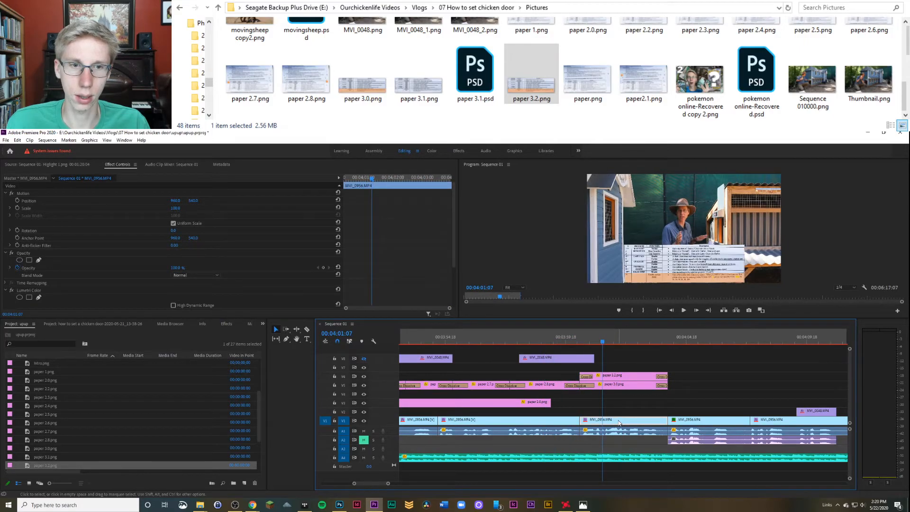
{"action": "left_click", "coordinate": [297, 192]}
{"action": "left_click_drag", "start_coordinate": [586, 228], "coordinate": [557, 229]}
{"action": "left_click_drag", "start_coordinate": [679, 228], "coordinate": [680, 224]}
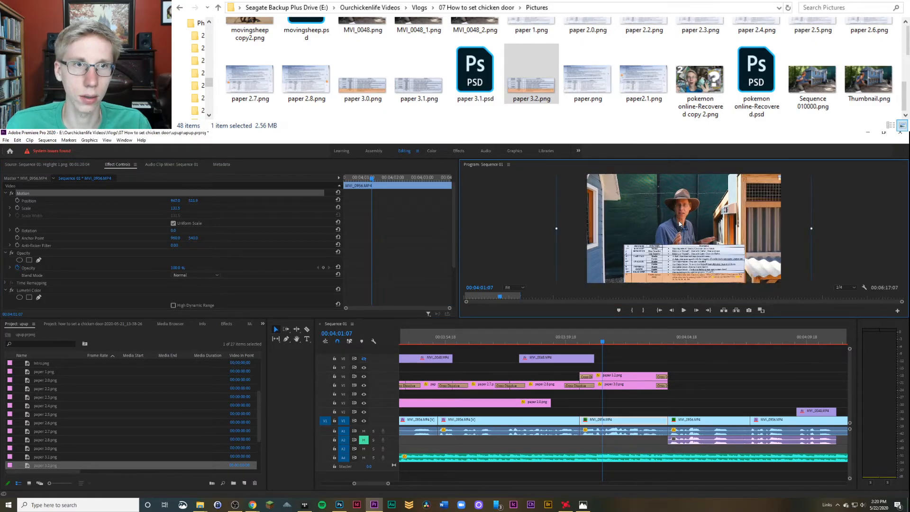
{"action": "left_click_drag", "start_coordinate": [558, 226], "coordinate": [570, 225]}
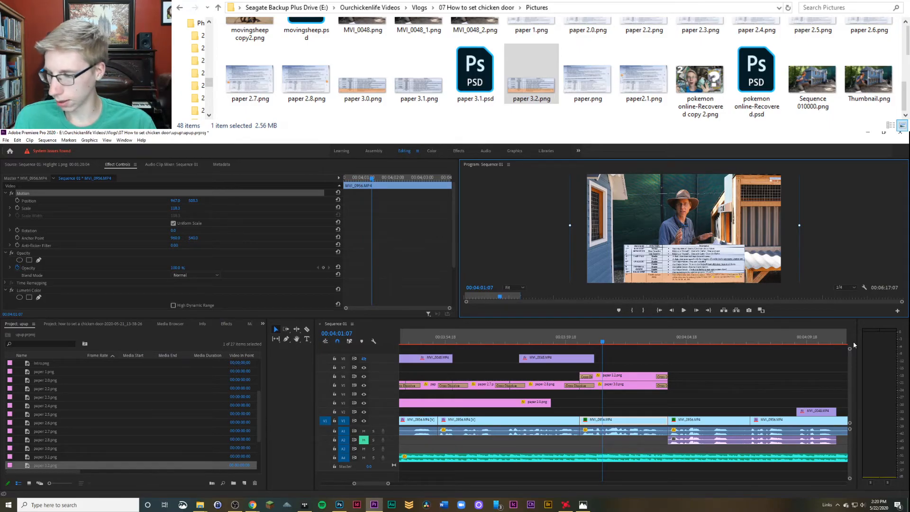
Step: Review the reframed MVI_0956.MP4 clip and its cut near 4:04, playing on into the following clips
{"action": "left_click", "coordinate": [604, 342]}
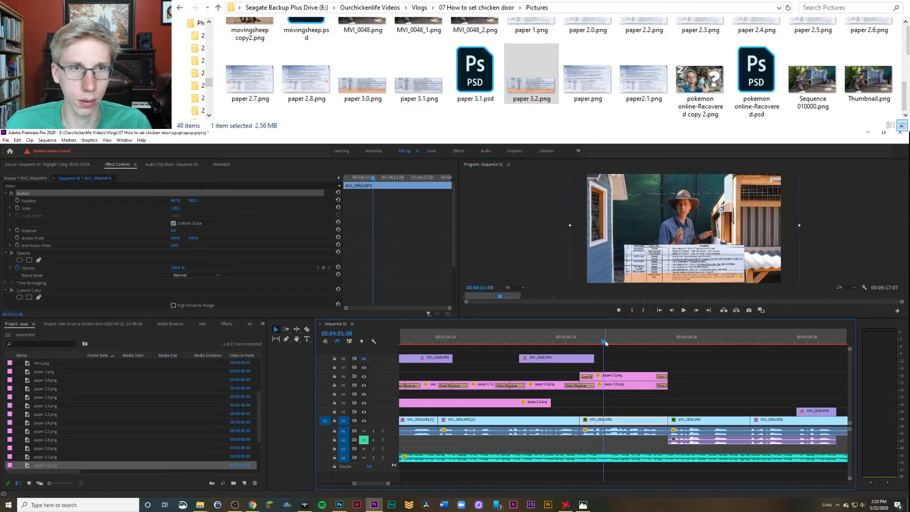
{"action": "left_click", "coordinate": [475, 338]}
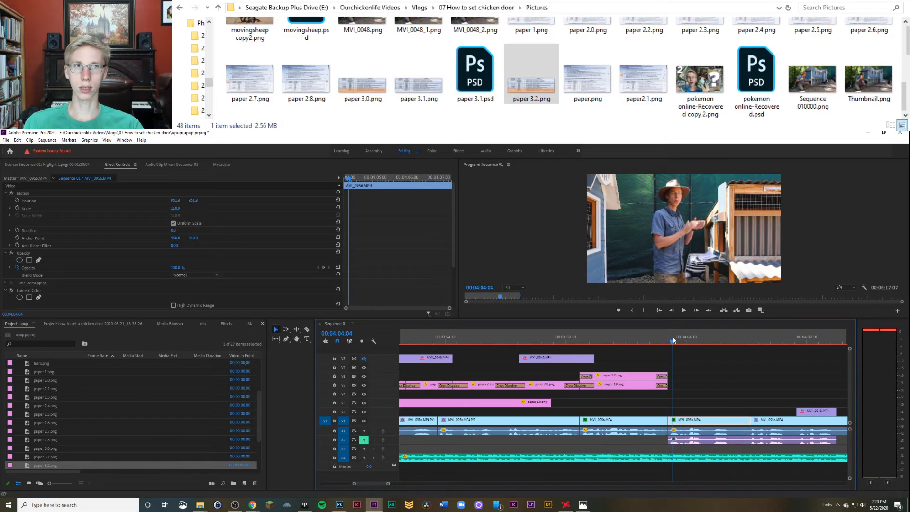
{"action": "left_click_drag", "start_coordinate": [672, 340], "coordinate": [673, 342]}
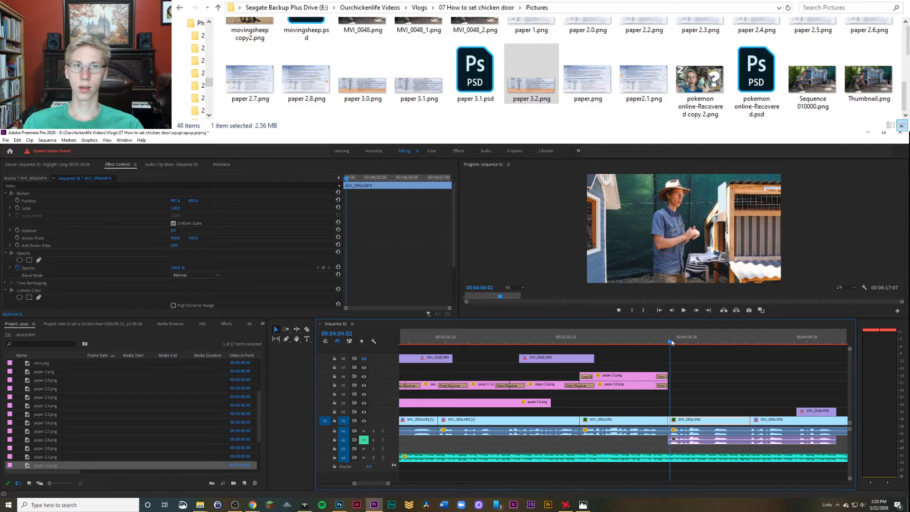
{"action": "key", "text": "space"}
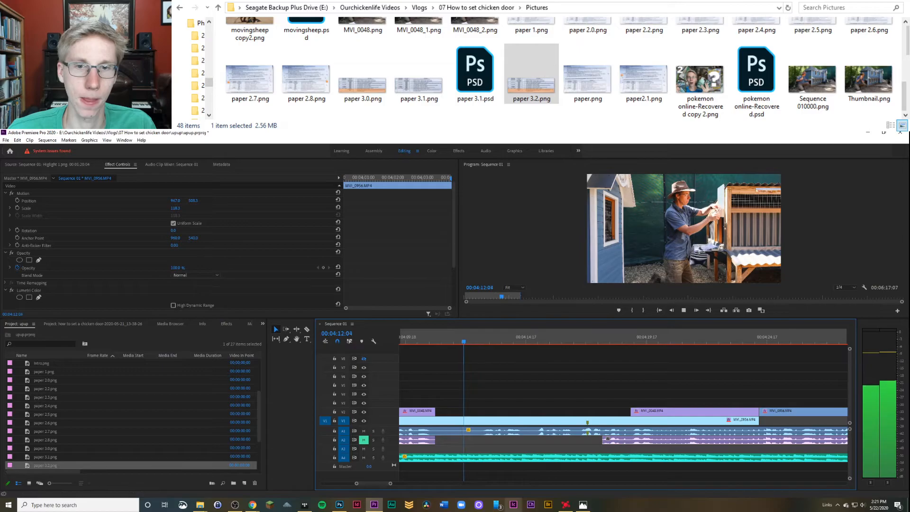
{"action": "left_click_drag", "start_coordinate": [382, 480], "coordinate": [452, 477]}
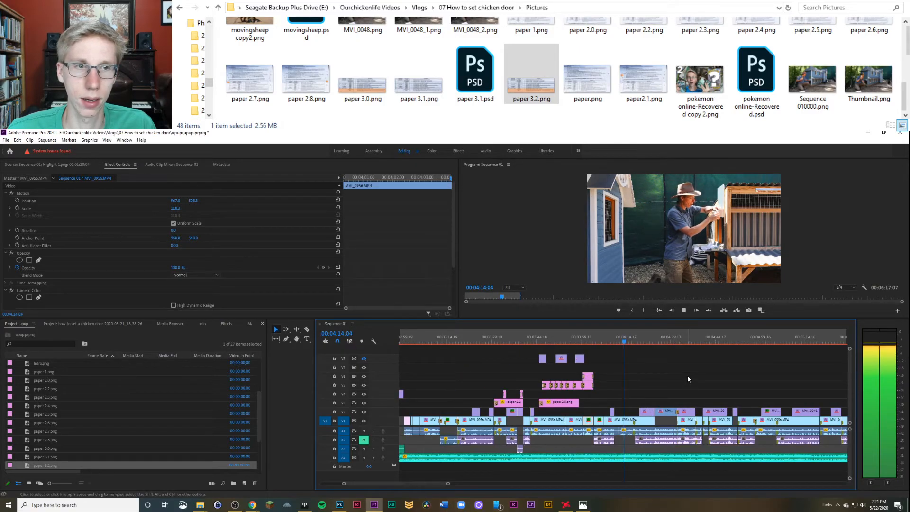
Step: Open the media export settings for the sequence and change the format from the image sequence to H.264
{"action": "mouse_move", "coordinate": [757, 354]}
{"action": "left_mouse_down"}
{"action": "mouse_move", "coordinate": [806, 354]}
{"action": "mouse_move", "coordinate": [742, 355]}
{"action": "left_mouse_up"}
{"action": "key", "text": "ctrl+m"}
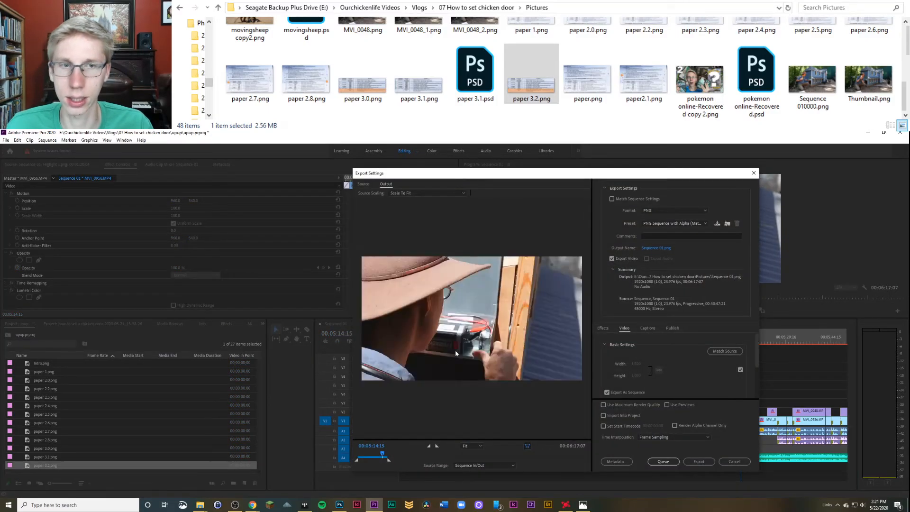
{"action": "left_click", "coordinate": [665, 224]}
{"action": "left_click", "coordinate": [666, 210]}
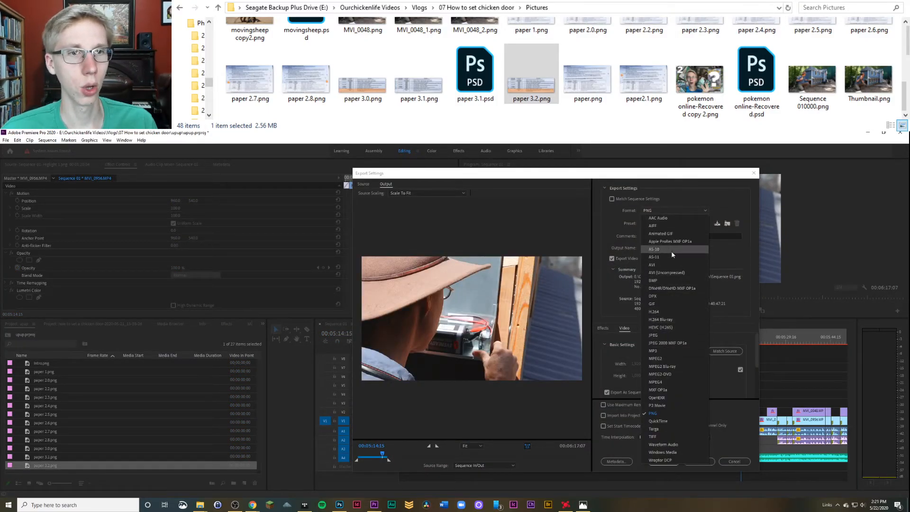
{"action": "left_click", "coordinate": [656, 312]}
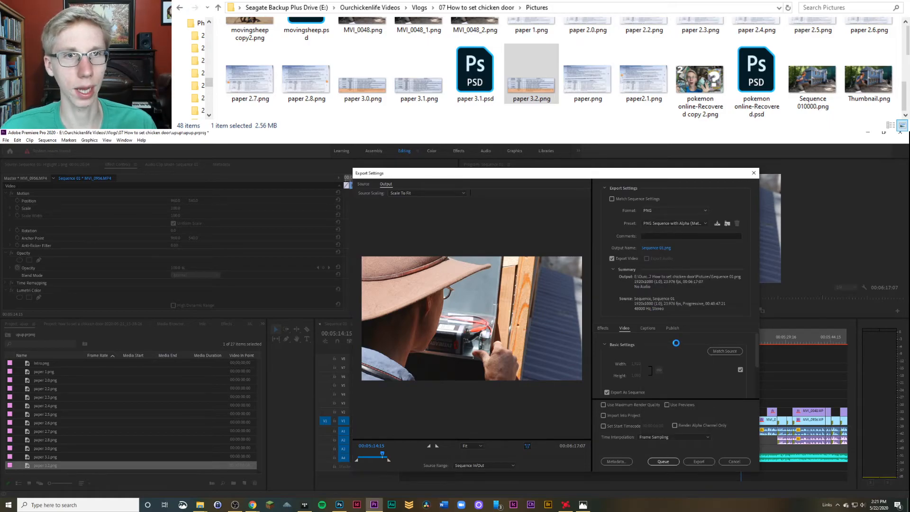
Step: Choose the YouTube 1080p Full HD preset for the H.264 export
{"action": "left_click", "coordinate": [673, 224]}
{"action": "scroll", "coordinate": [657, 398], "scroll_direction": "down", "scroll_amount": 2}
{"action": "left_click", "coordinate": [668, 486]}
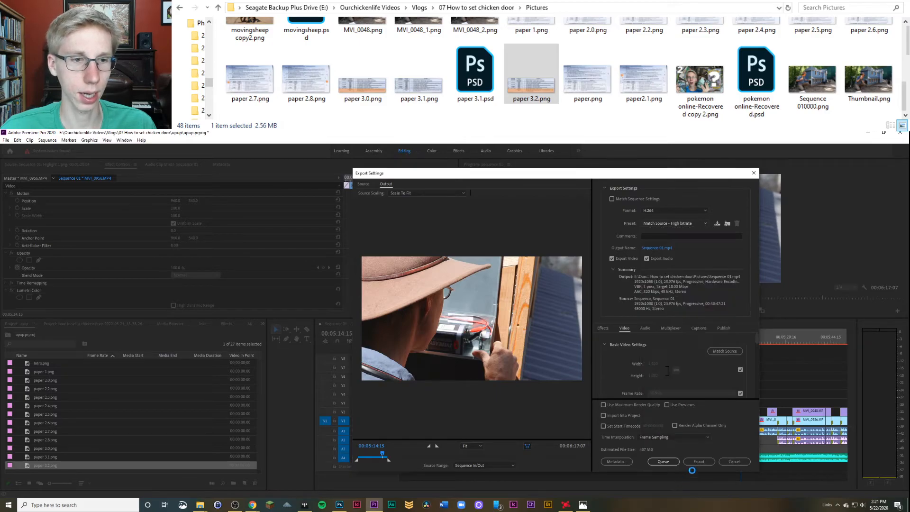
Step: Set the export's output file to howtodoor2.mp4 in the "07 How to set chicken door" folder
{"action": "left_click", "coordinate": [661, 248]}
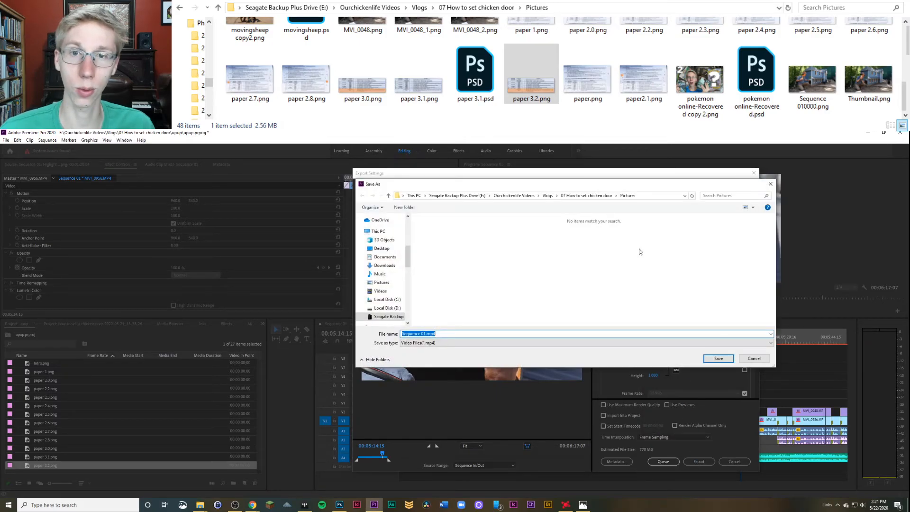
{"action": "left_click", "coordinate": [588, 195]}
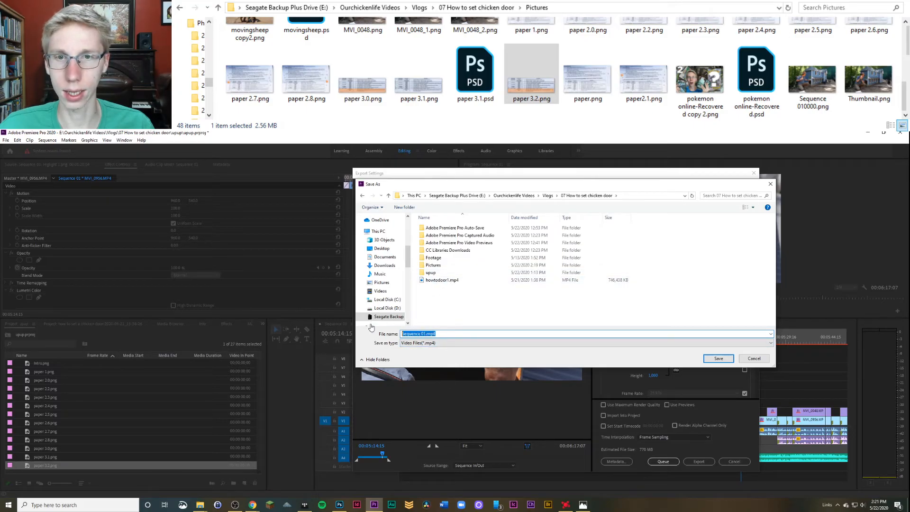
{"action": "type", "text": "howto"}
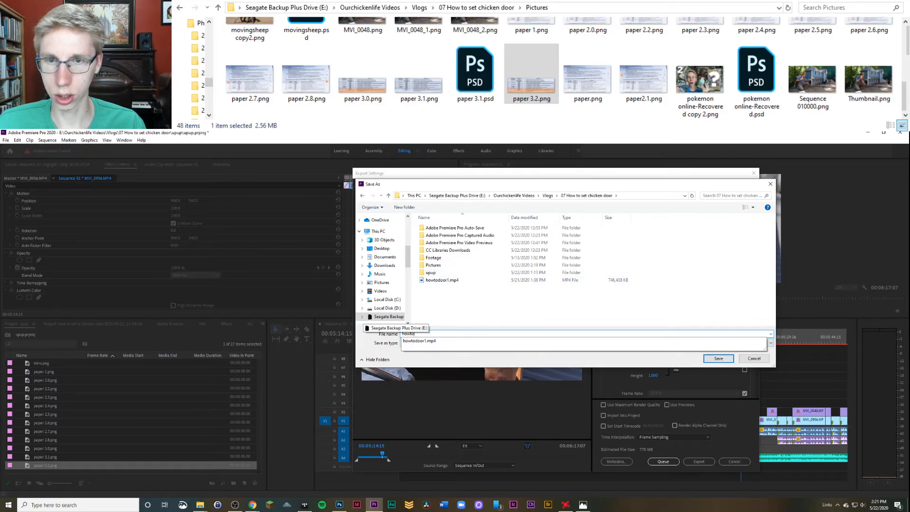
{"action": "type", "text": "door"}
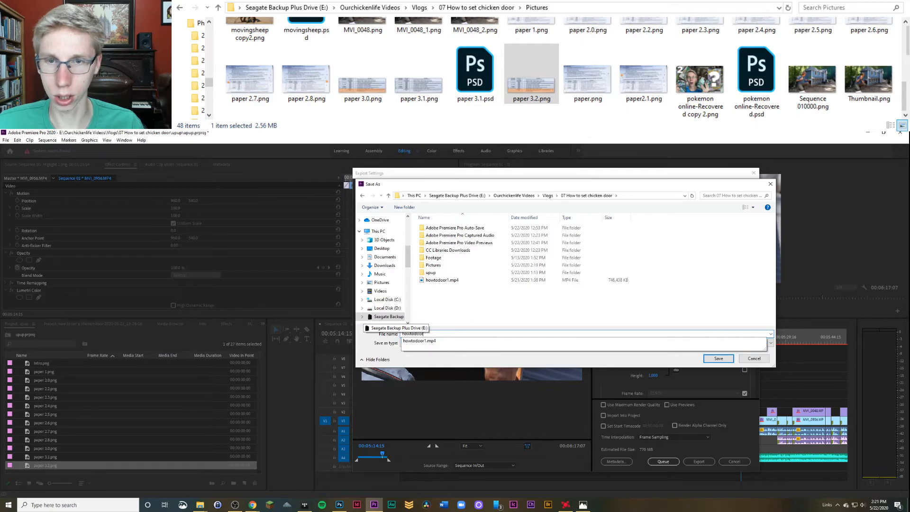
{"action": "type", "text": "2"}
{"action": "key", "text": "Return"}
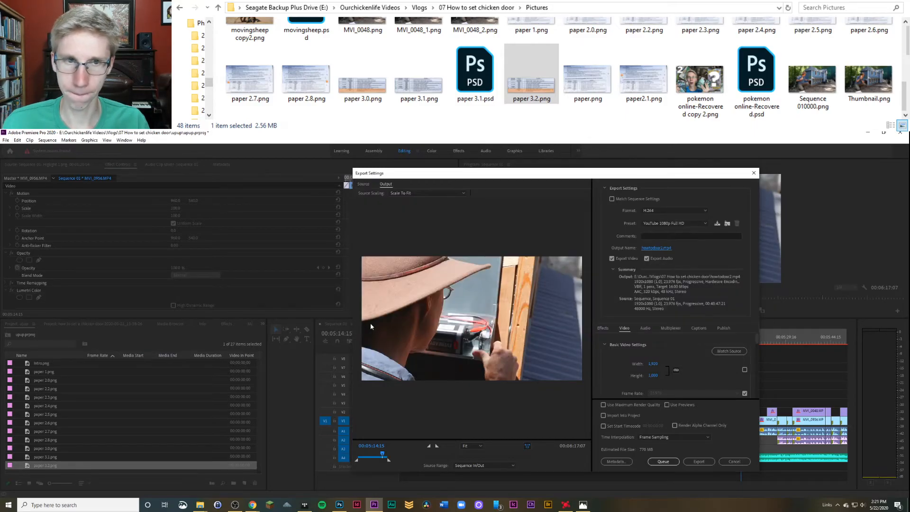
Step: Start the direct export of the sequence, cancel the encoding, and close the export settings
{"action": "left_click", "coordinate": [705, 466]}
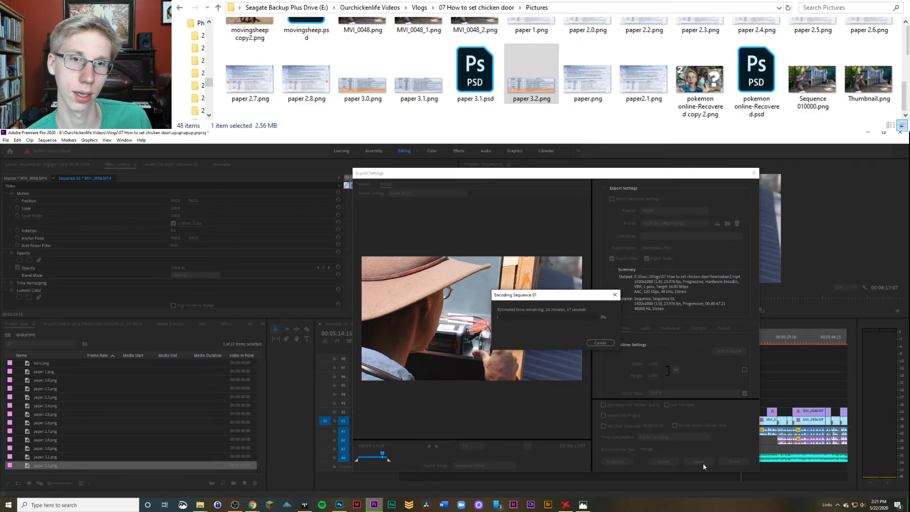
{"action": "left_click", "coordinate": [598, 343]}
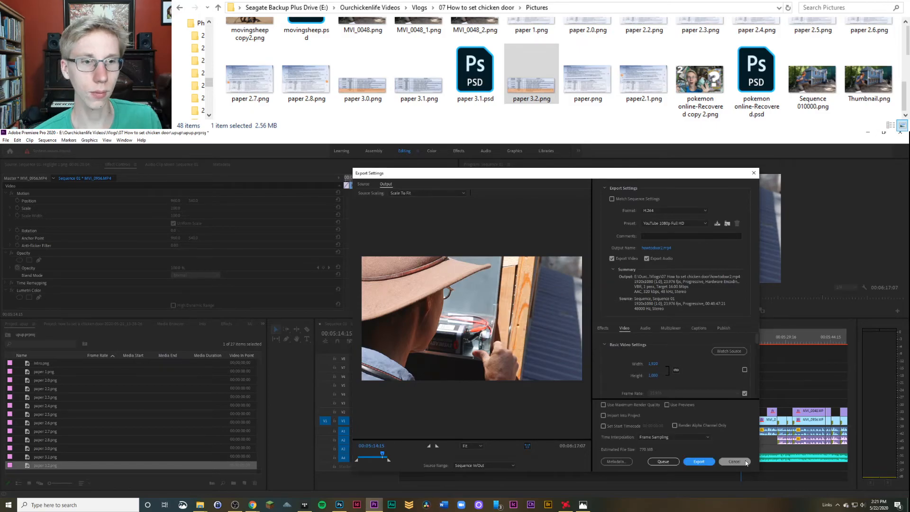
{"action": "left_click", "coordinate": [734, 461]}
{"action": "left_click", "coordinate": [733, 365]}
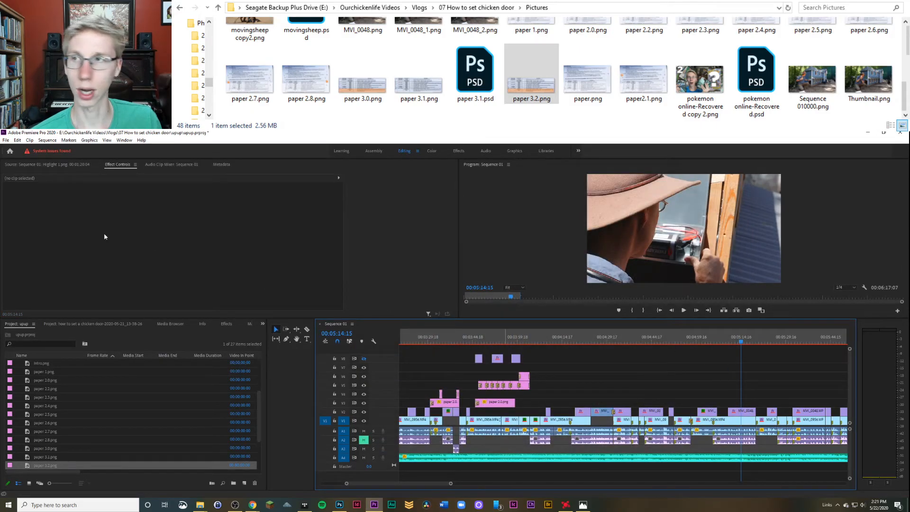
Step: Examine the export commands and the timeline's time ruler options for a way to send the sequence to Media Encoder
{"action": "left_click", "coordinate": [6, 140]}
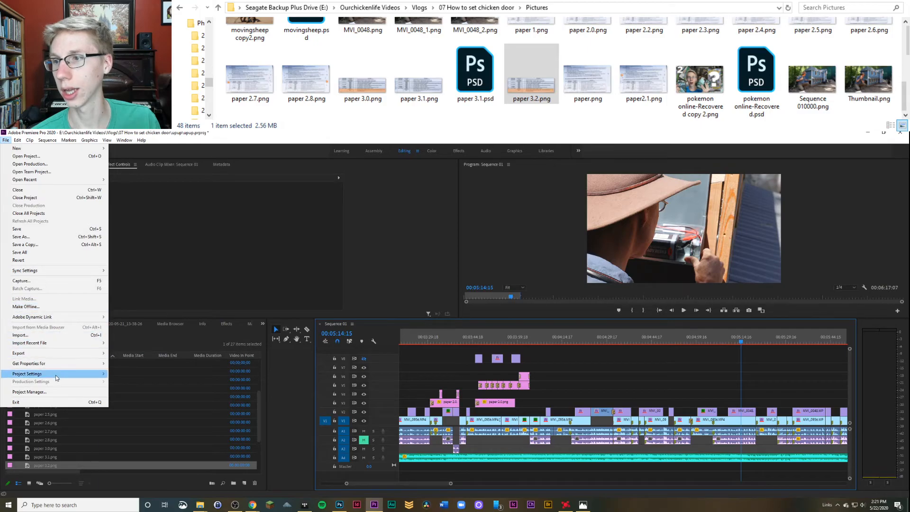
{"action": "mouse_move", "coordinate": [58, 355]}
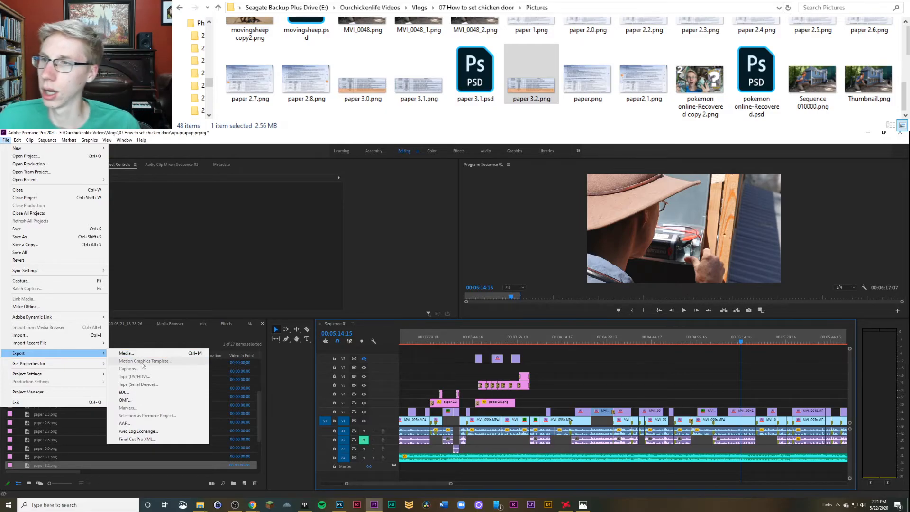
{"action": "left_click", "coordinate": [460, 359]}
{"action": "right_click", "coordinate": [465, 341]}
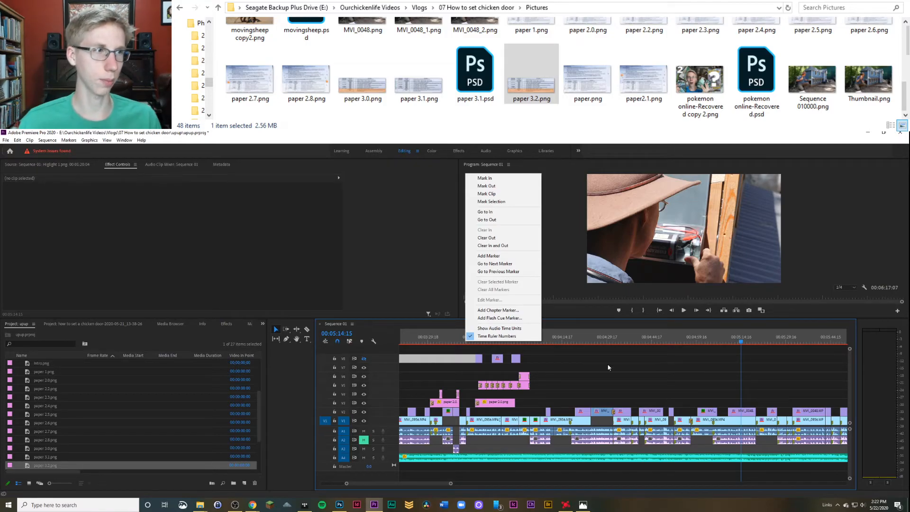
{"action": "left_click", "coordinate": [626, 347]}
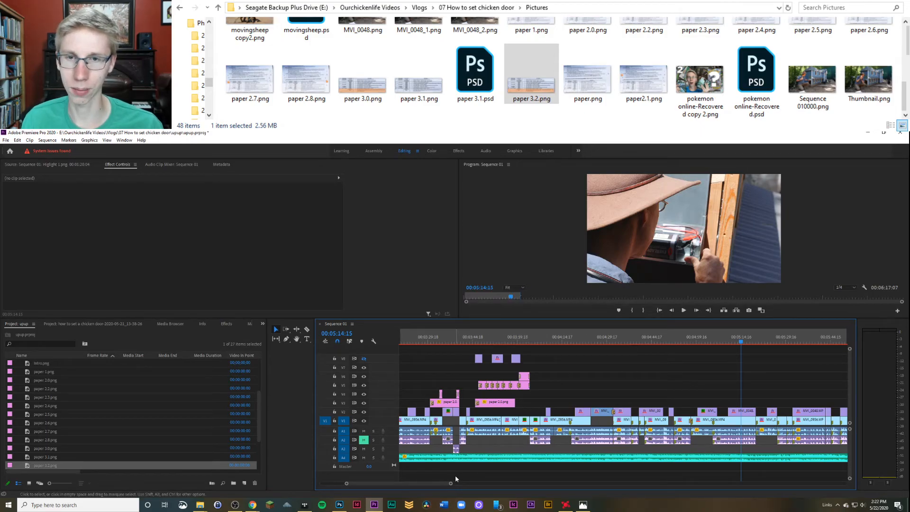
{"action": "left_click_drag", "start_coordinate": [451, 483], "coordinate": [578, 484]}
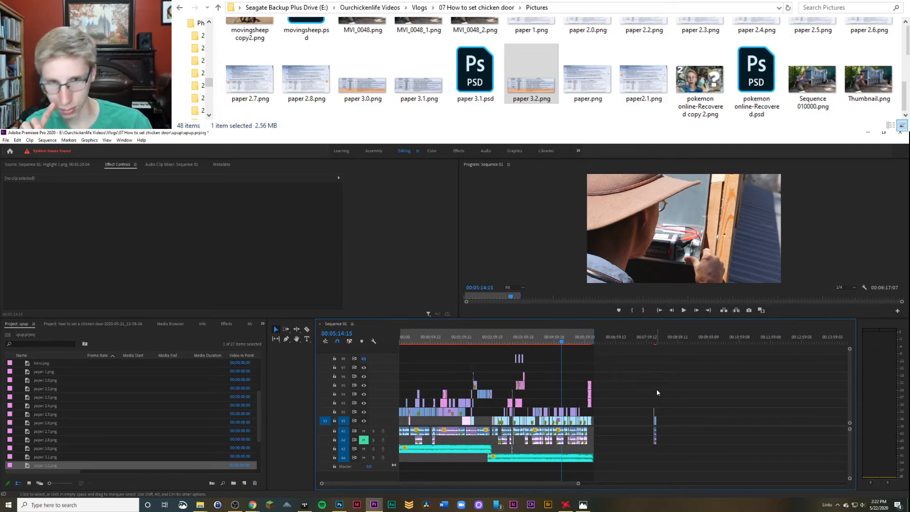
{"action": "left_click", "coordinate": [559, 340]}
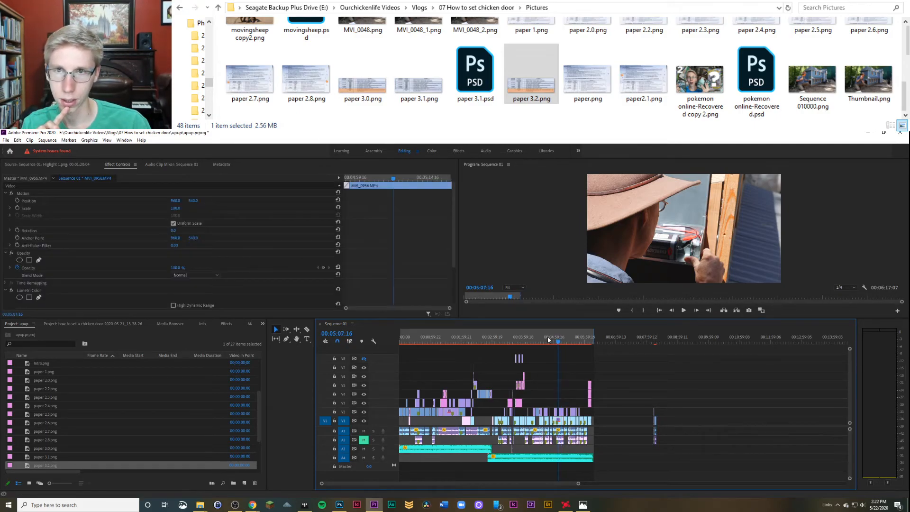
{"action": "right_click", "coordinate": [565, 341]}
{"action": "left_click", "coordinate": [512, 228]}
{"action": "left_click", "coordinate": [5, 140]}
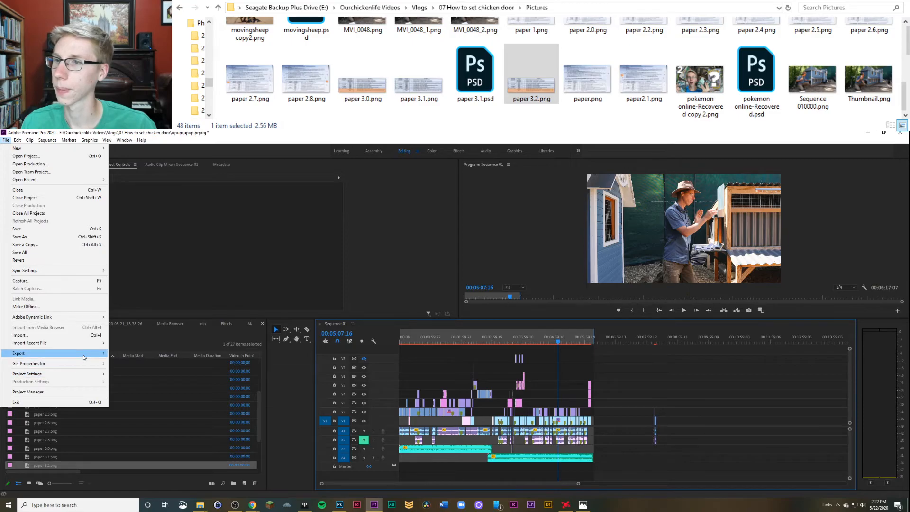
{"action": "mouse_move", "coordinate": [86, 356]}
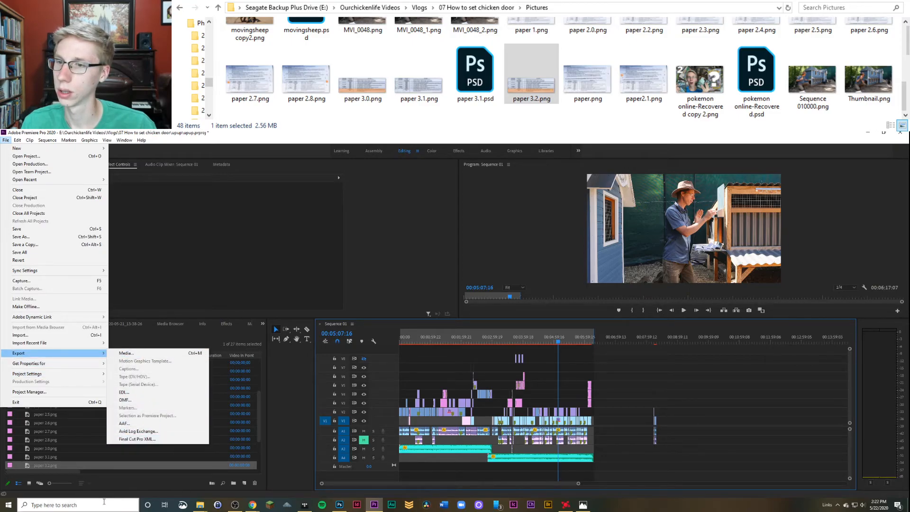
{"action": "left_click", "coordinate": [71, 505]}
{"action": "left_click", "coordinate": [590, 451]}
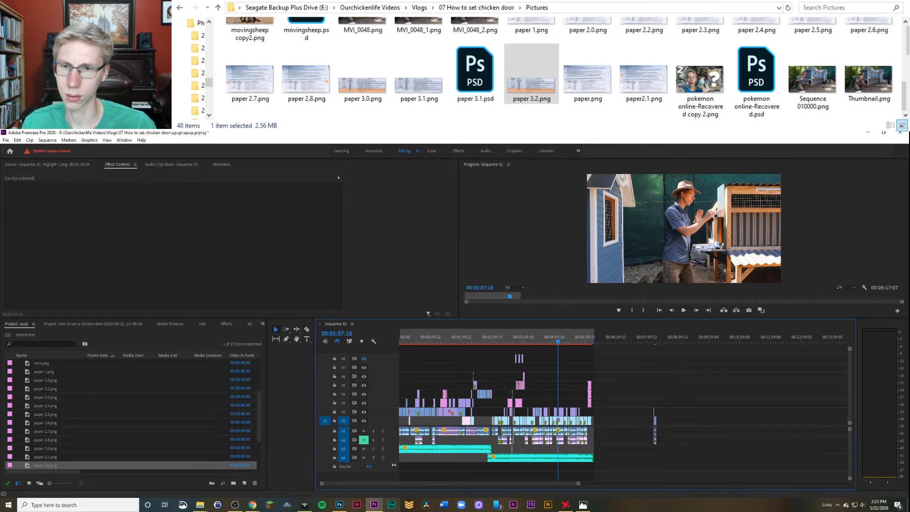
Step: Switch to Chrome and search Google for "how to export a premere video in media encoder"
{"action": "mouse_move", "coordinate": [256, 509]}
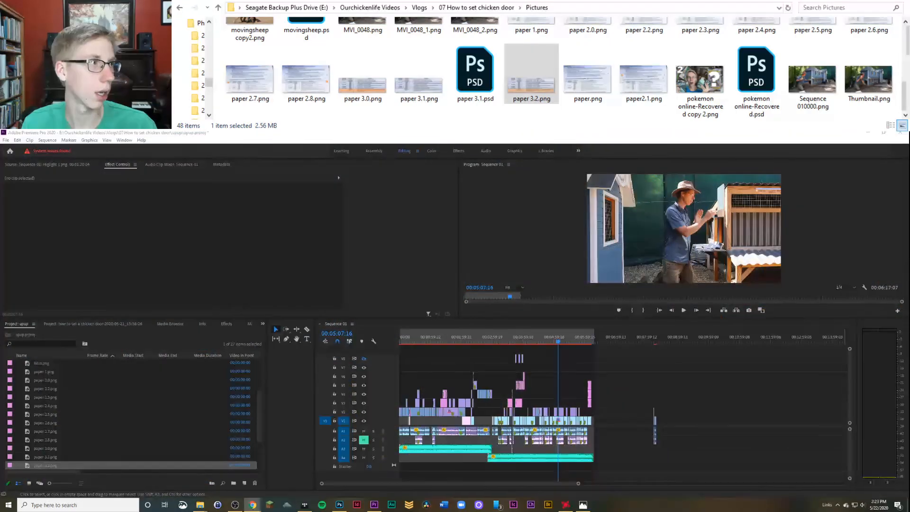
{"action": "key", "text": "alt+Tab"}
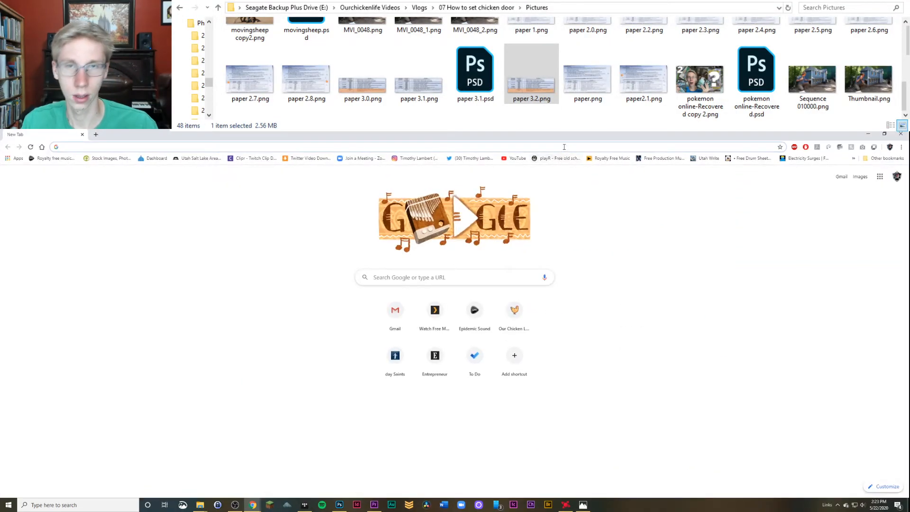
{"action": "type", "text": "how to ex"}
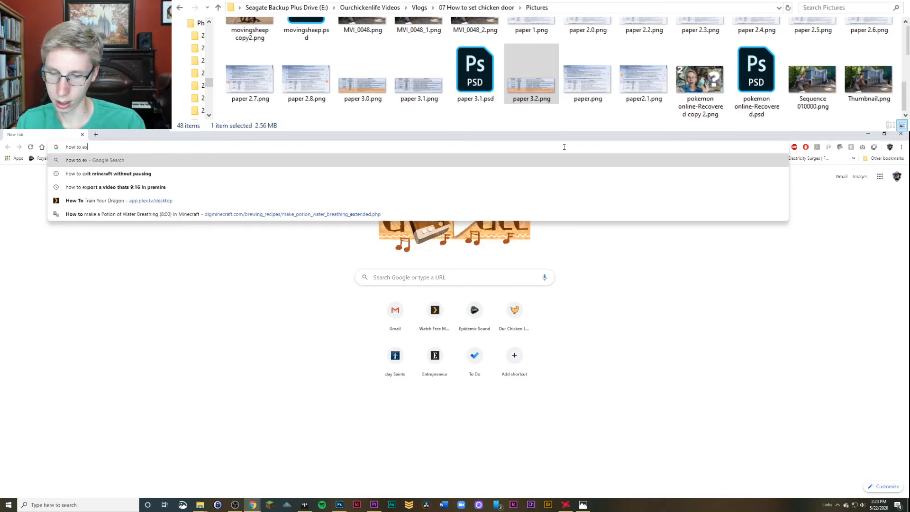
{"action": "type", "text": "po"}
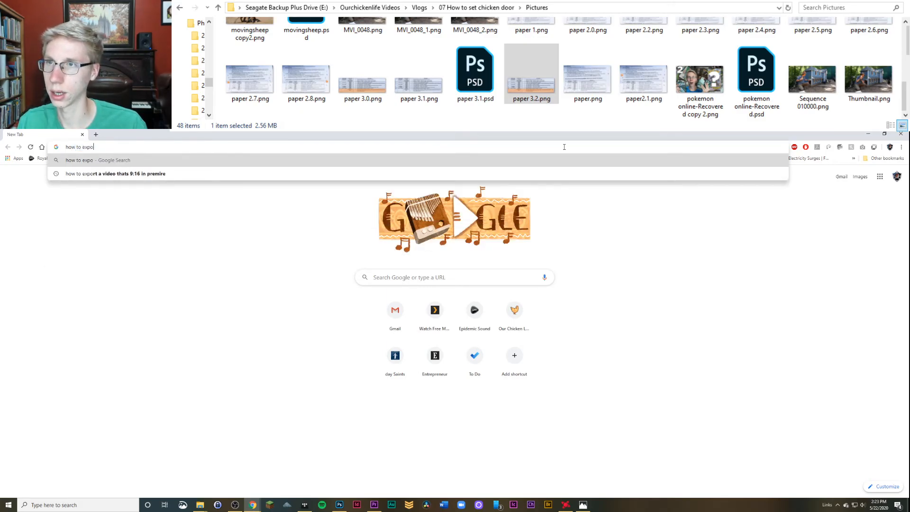
{"action": "type", "text": "rt a"}
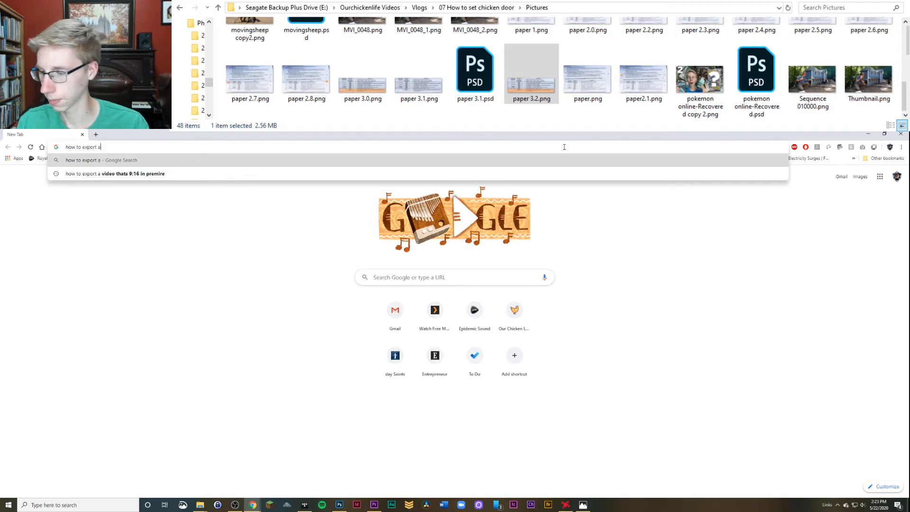
{"action": "type", "text": " premere"}
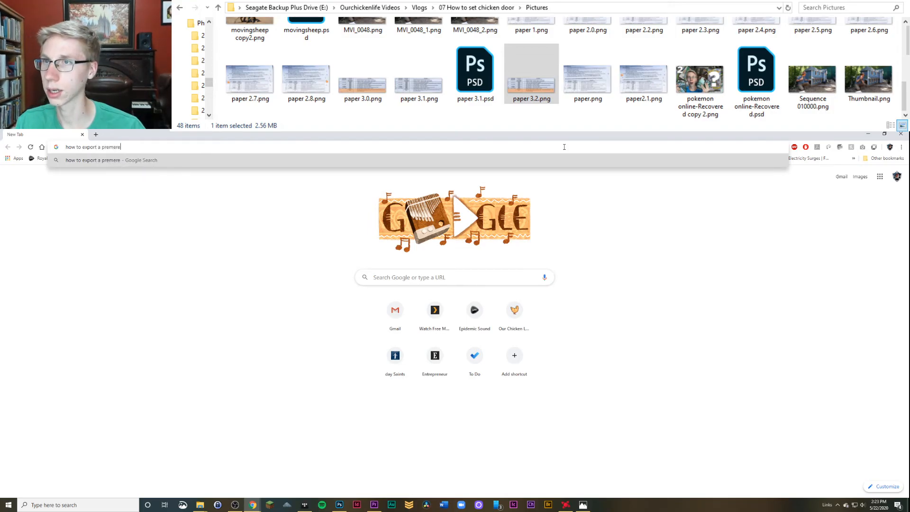
{"action": "type", "text": " video"}
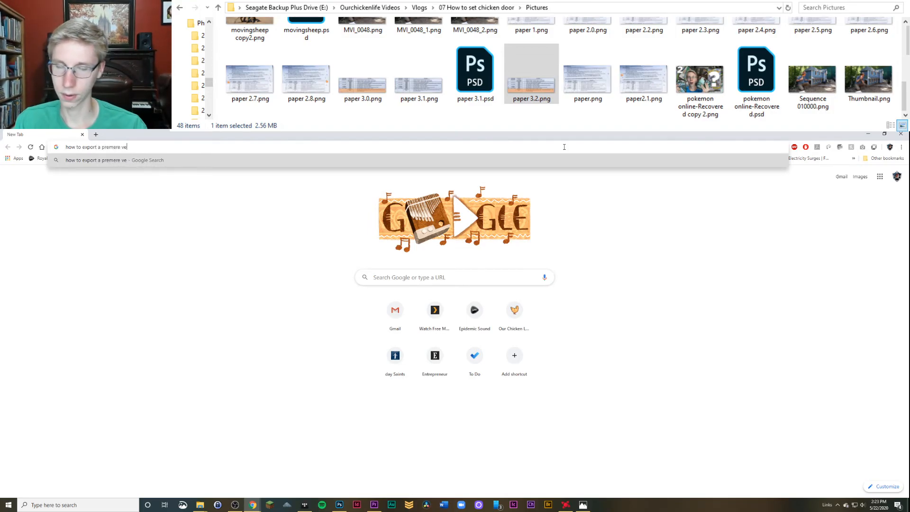
{"action": "type", "text": " in "}
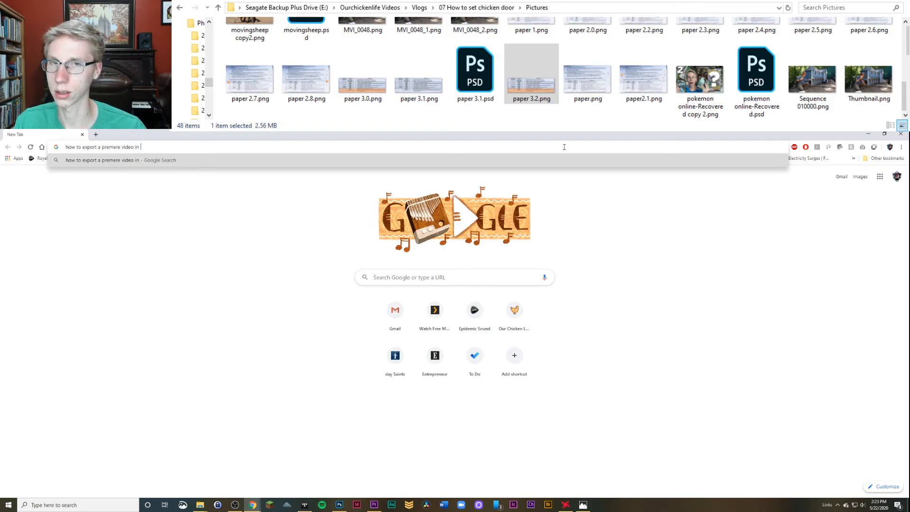
{"action": "type", "text": "e"}
{"action": "key", "text": "BackSpace"}
{"action": "type", "text": "me"}
{"action": "type", "text": "di"}
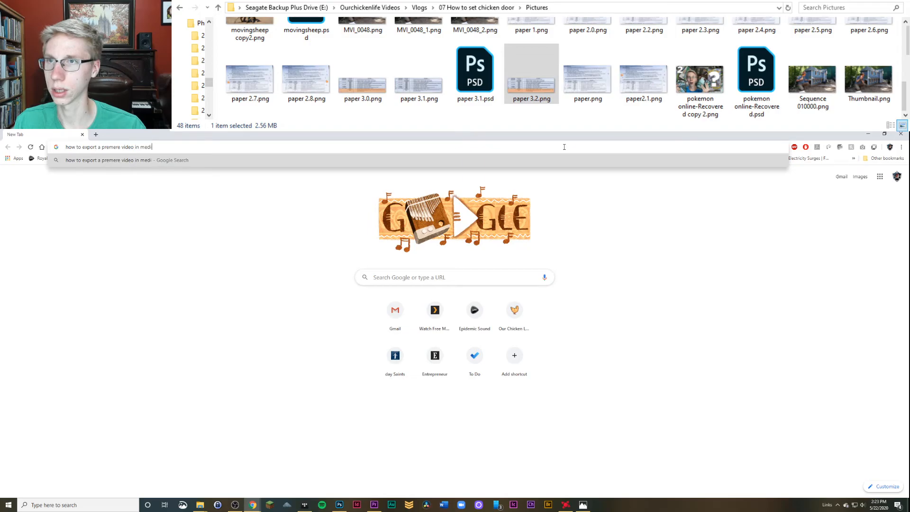
{"action": "type", "text": "a encoder"}
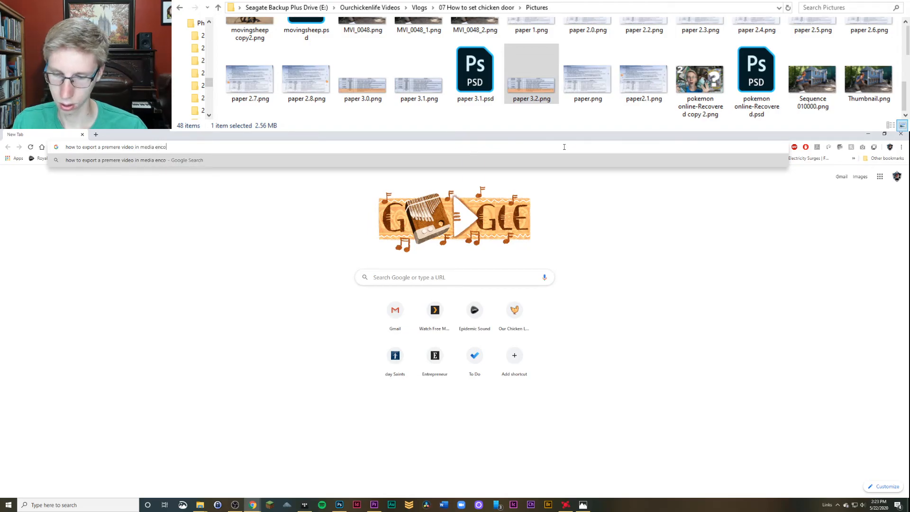
{"action": "key", "text": "Return"}
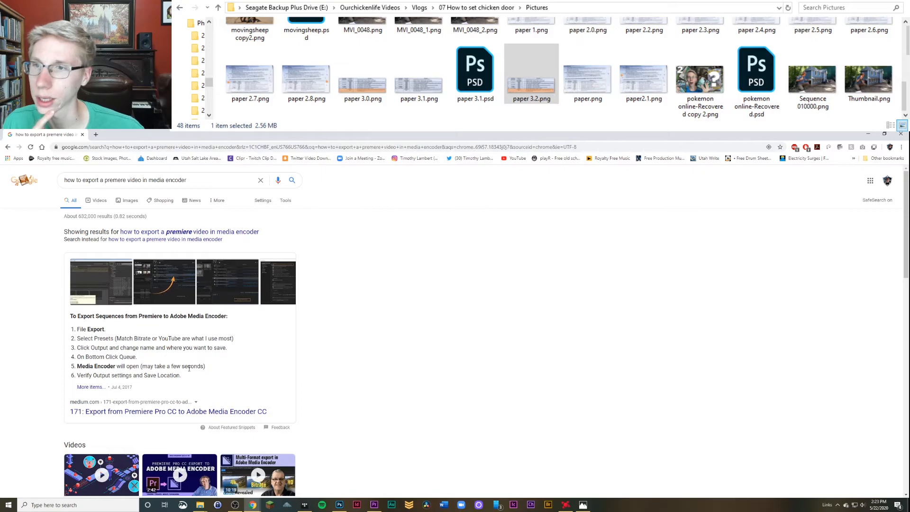
Step: Return to Premiere Pro, reopen the export settings and set the output file to howtodoor2.mp4 in the "07 How to set chicken door" folder
{"action": "left_click", "coordinate": [868, 134]}
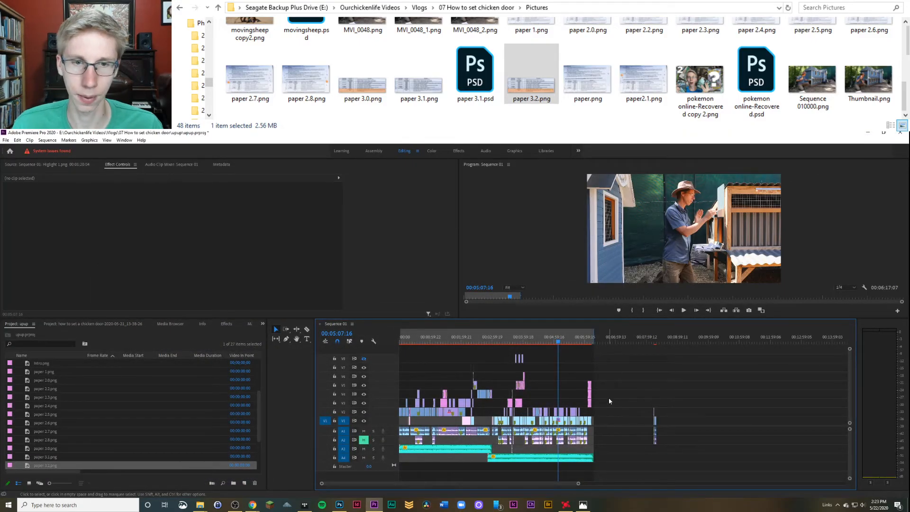
{"action": "key", "text": "ctrl+m"}
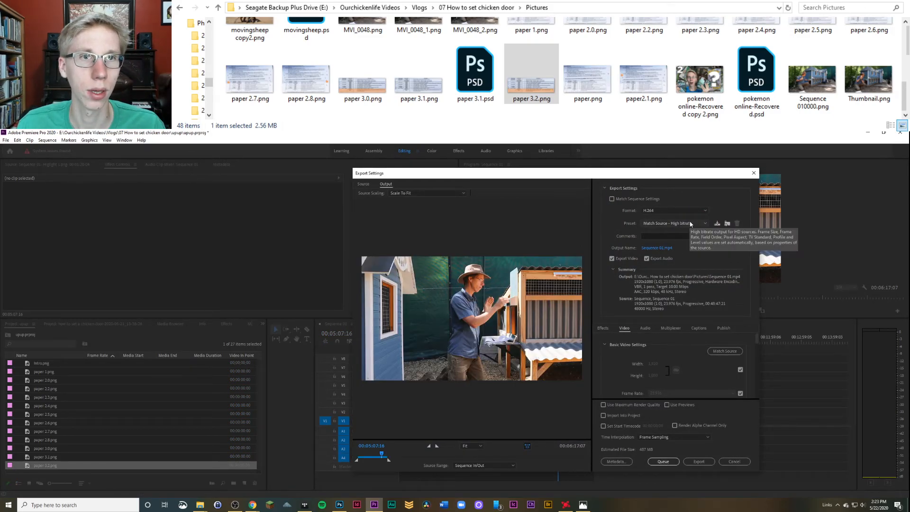
{"action": "left_click", "coordinate": [657, 248]}
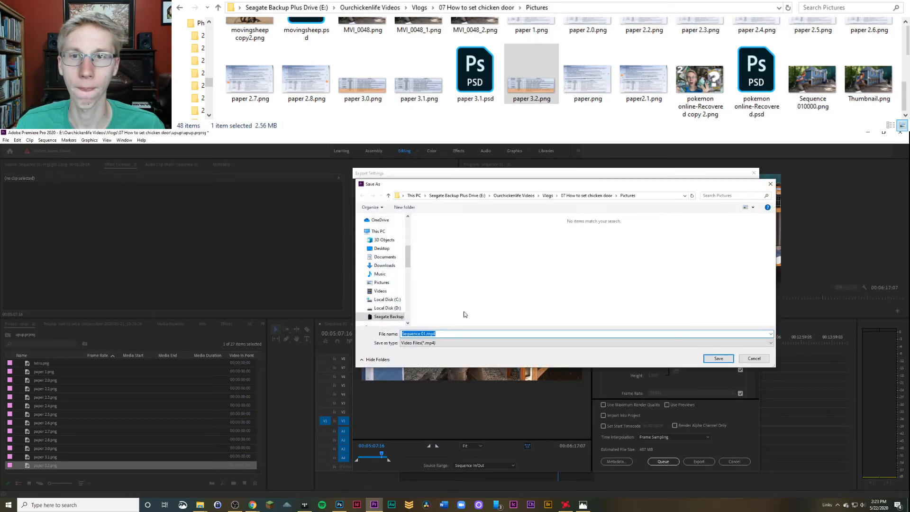
{"action": "left_click", "coordinate": [588, 196]}
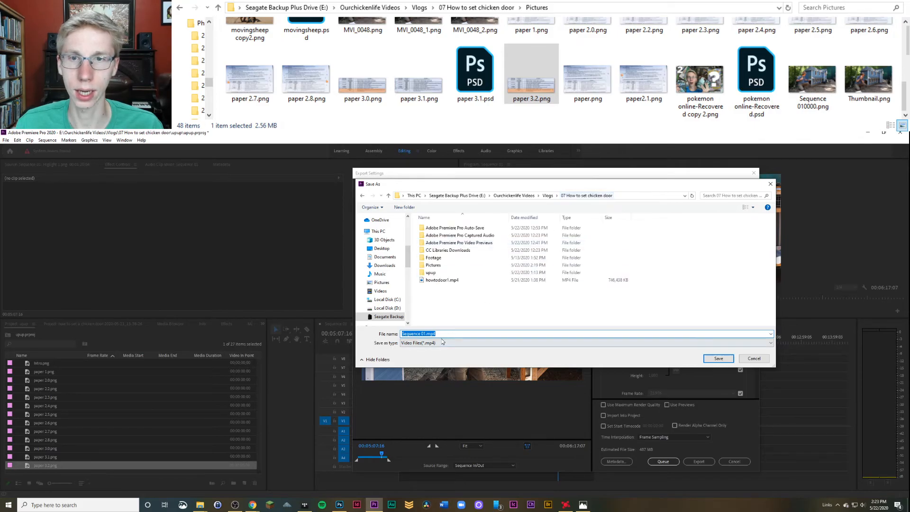
{"action": "left_click", "coordinate": [453, 281]}
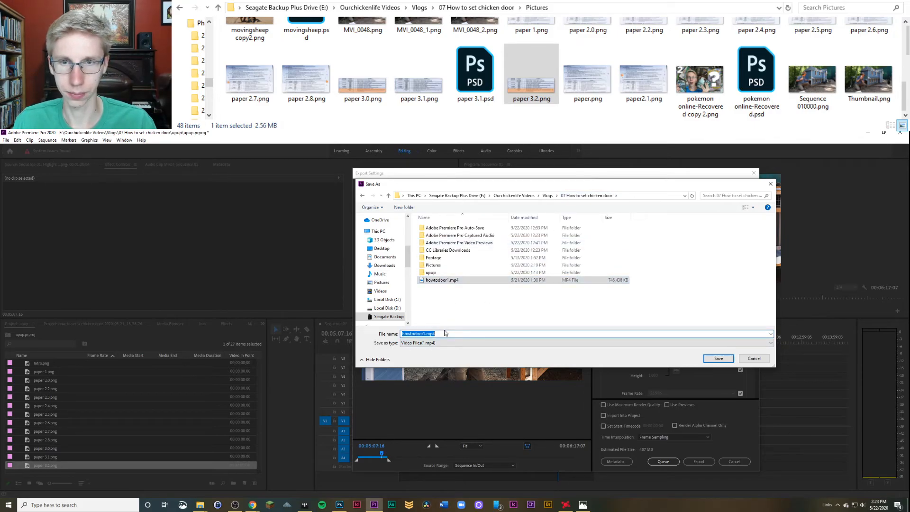
{"action": "left_click", "coordinate": [445, 334]}
{"action": "key", "text": "BackSpace"}
{"action": "key", "text": "BackSpace"}
{"action": "key", "text": "BackSpace"}
{"action": "key", "text": "BackSpace"}
{"action": "key", "text": "BackSpace"}
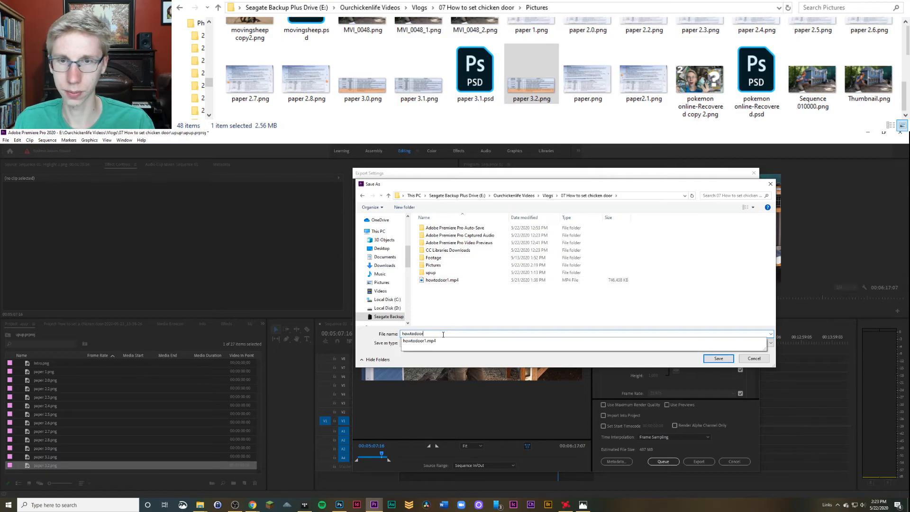
{"action": "type", "text": "2"}
{"action": "left_click", "coordinate": [721, 360]}
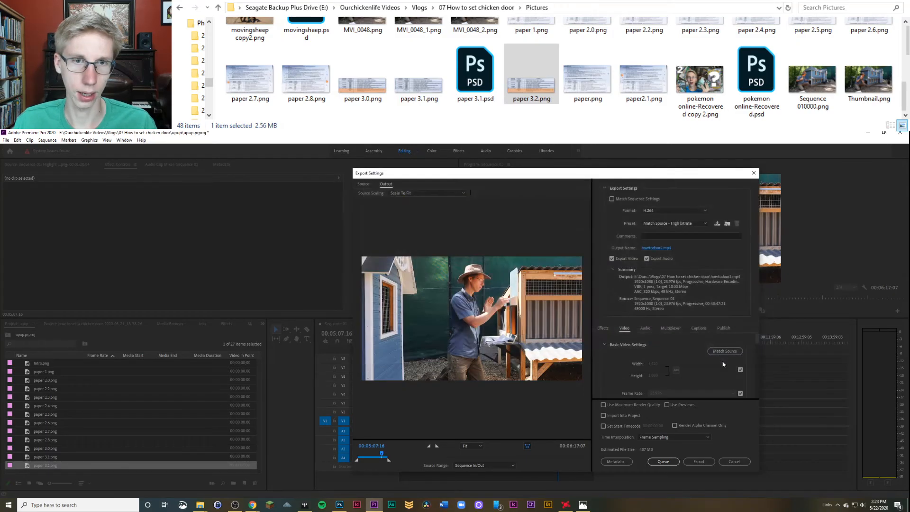
Step: Apply the YouTube 1080p Full HD preset to the export and send the sequence to the Media Encoder queue
{"action": "left_click", "coordinate": [673, 223]}
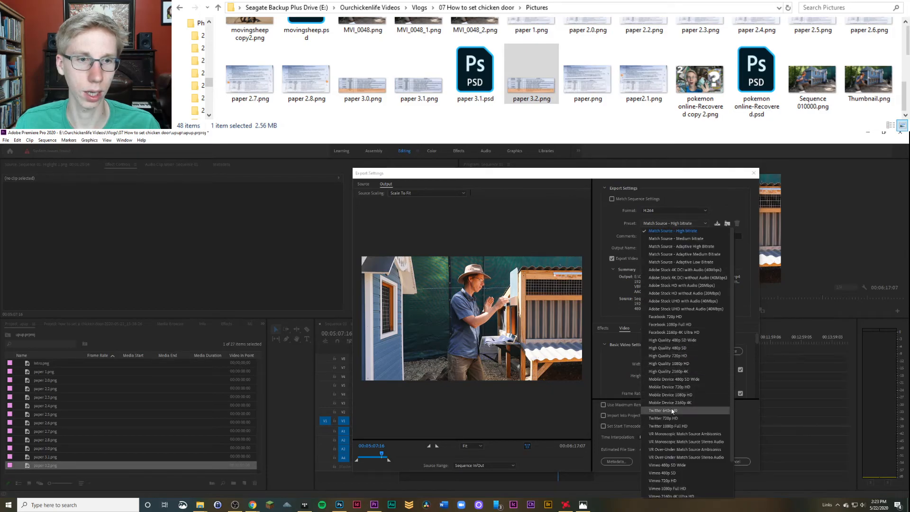
{"action": "scroll", "coordinate": [683, 440], "scroll_direction": "down", "scroll_amount": 2}
{"action": "left_click", "coordinate": [680, 486]}
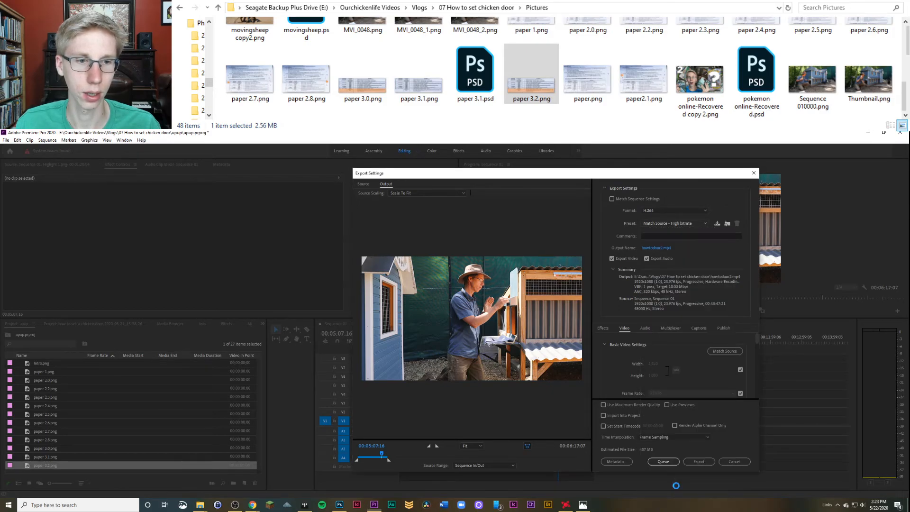
{"action": "left_click", "coordinate": [660, 463]}
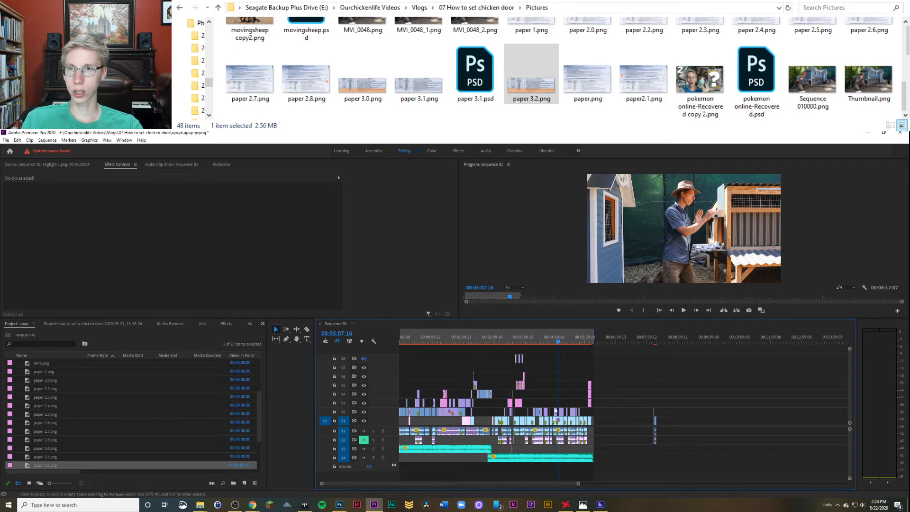
Step: Place paper 3.2.png on track V2 near the sequence's end, and start encoding the queued Sequence 01 job in Media Encoder
{"action": "left_click_drag", "start_coordinate": [532, 76], "coordinate": [615, 416]}
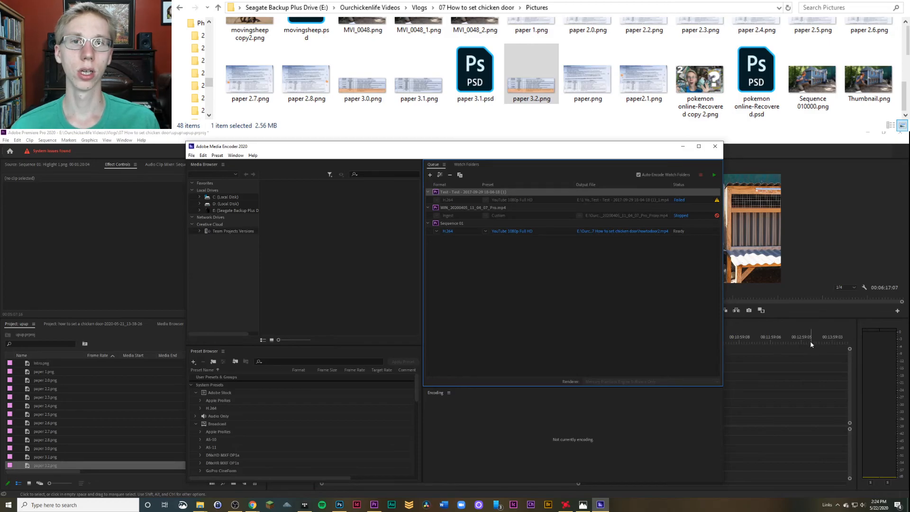
{"action": "left_click", "coordinate": [670, 231]}
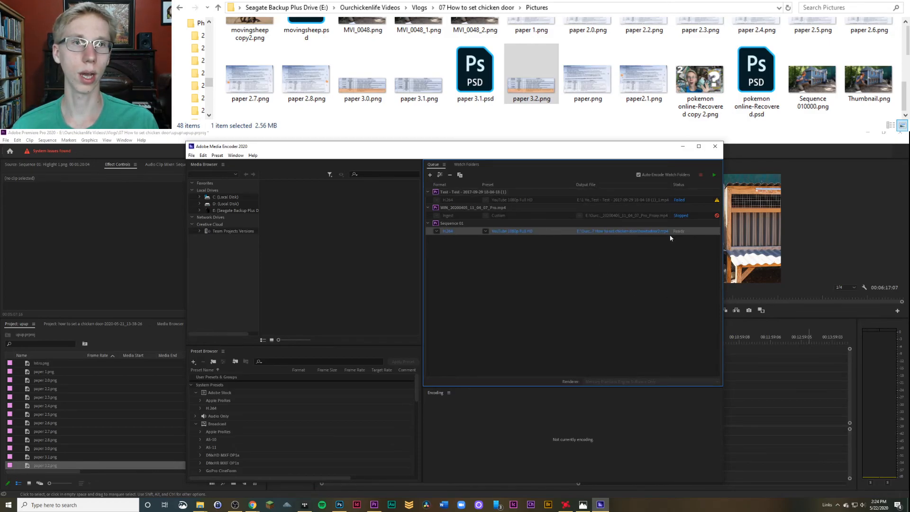
{"action": "left_click", "coordinate": [696, 247]}
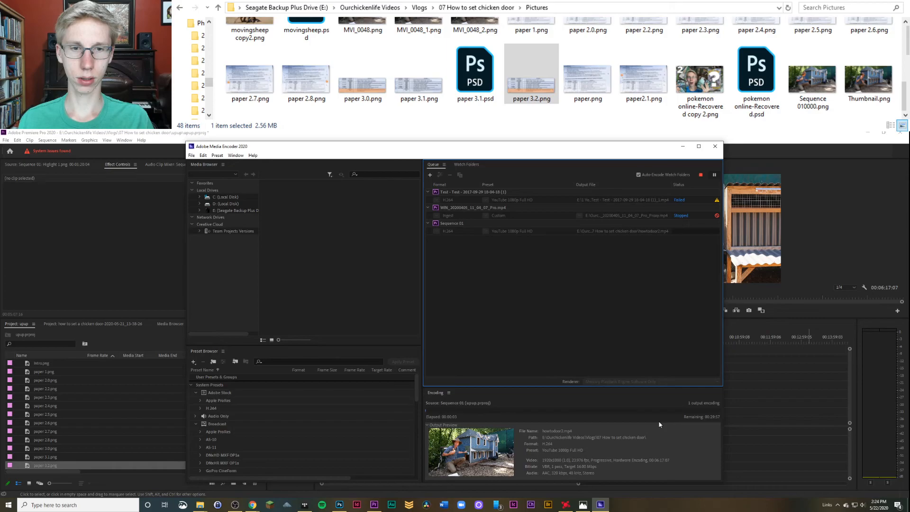
Step: Save the chicken door project in Premiere Pro and open scissors coop.prproj from the 09 Scissors Coop folder
{"action": "left_click", "coordinate": [763, 401]}
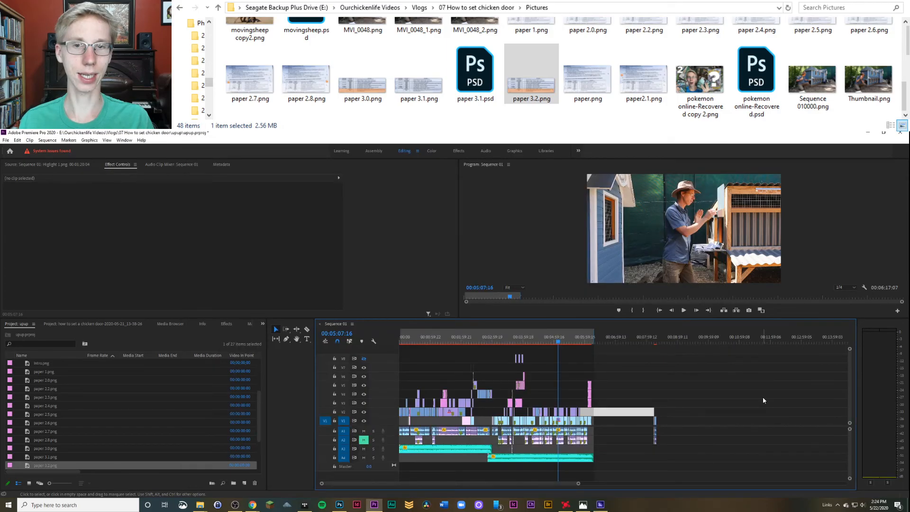
{"action": "key", "text": "ctrl+s"}
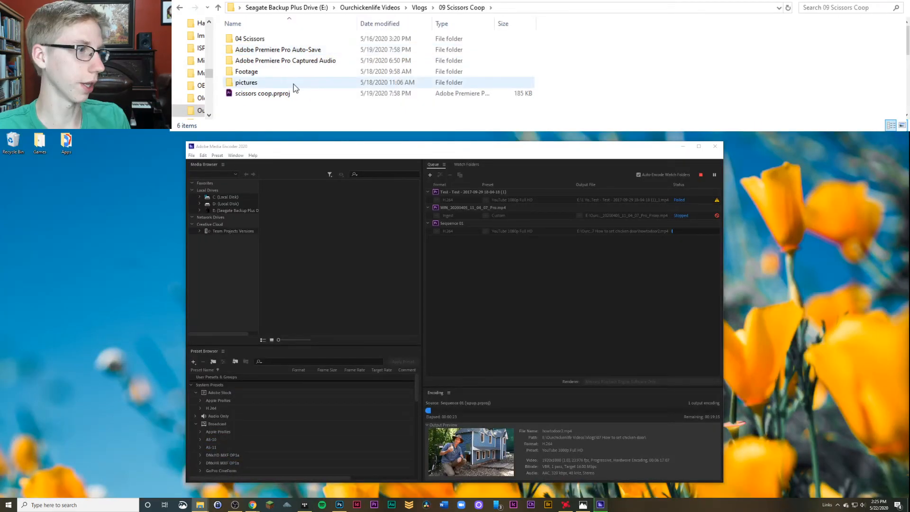
{"action": "double_click", "coordinate": [260, 95]}
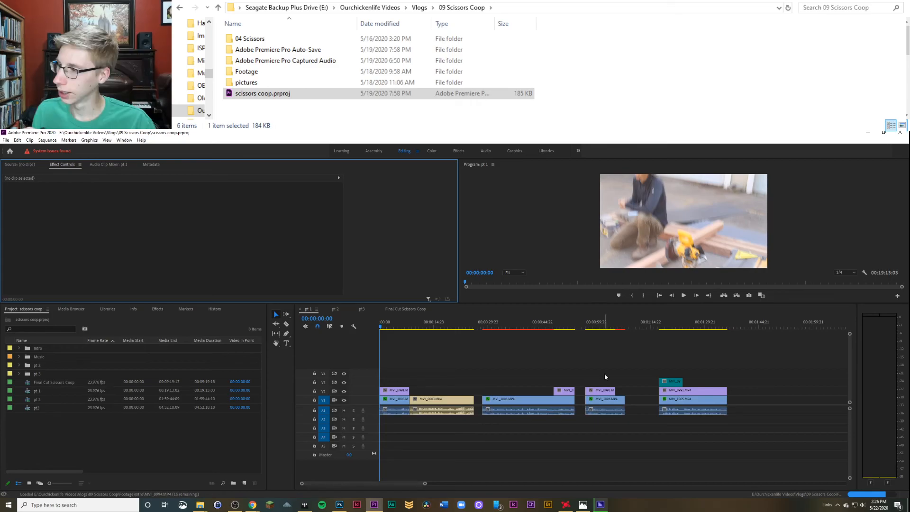
Step: Play and inspect the start of the pt 1 sequence, and switch to the Final Cut Scissors Coop sequence
{"action": "left_click", "coordinate": [417, 369]}
{"action": "key", "text": "space"}
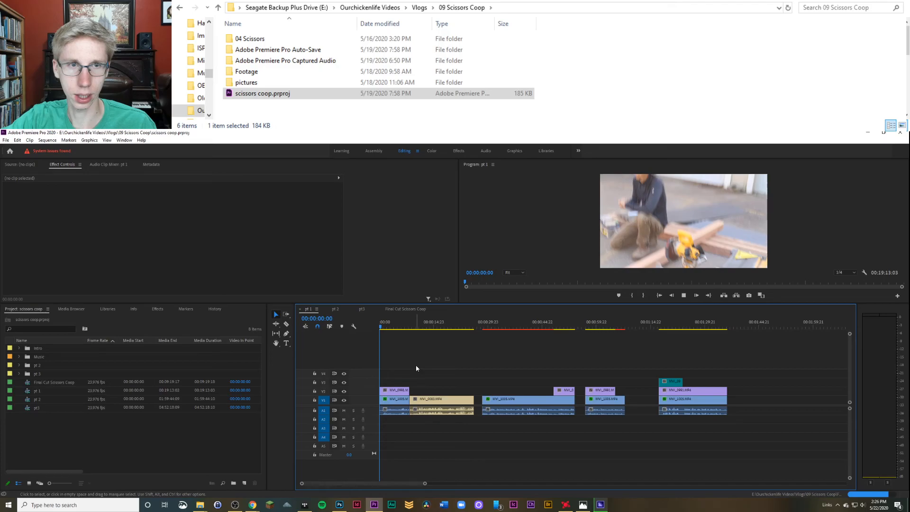
{"action": "key", "text": "="}
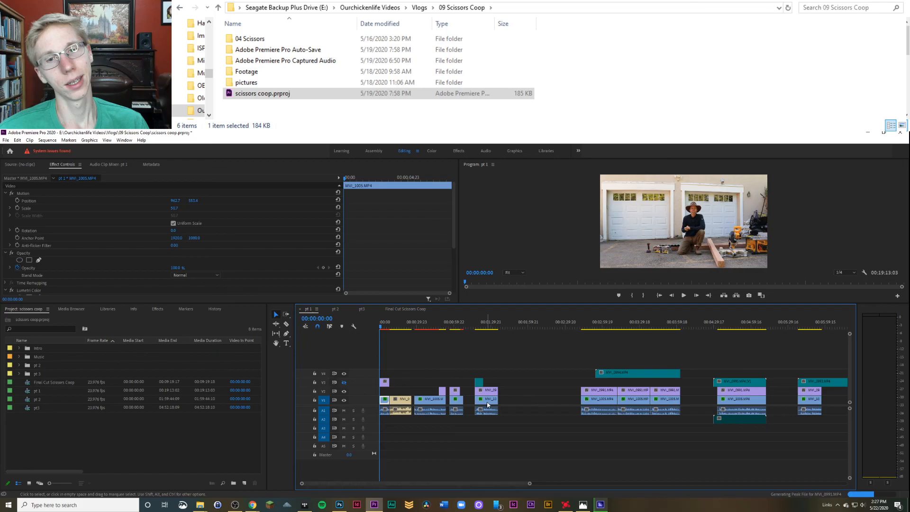
{"action": "key", "text": "space"}
{"action": "left_click_drag", "start_coordinate": [530, 484], "coordinate": [387, 487]}
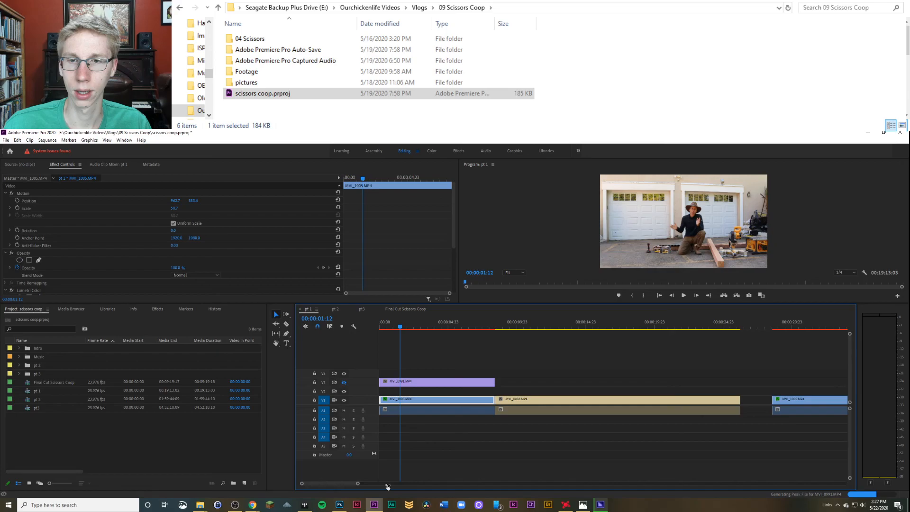
{"action": "left_click", "coordinate": [405, 309]}
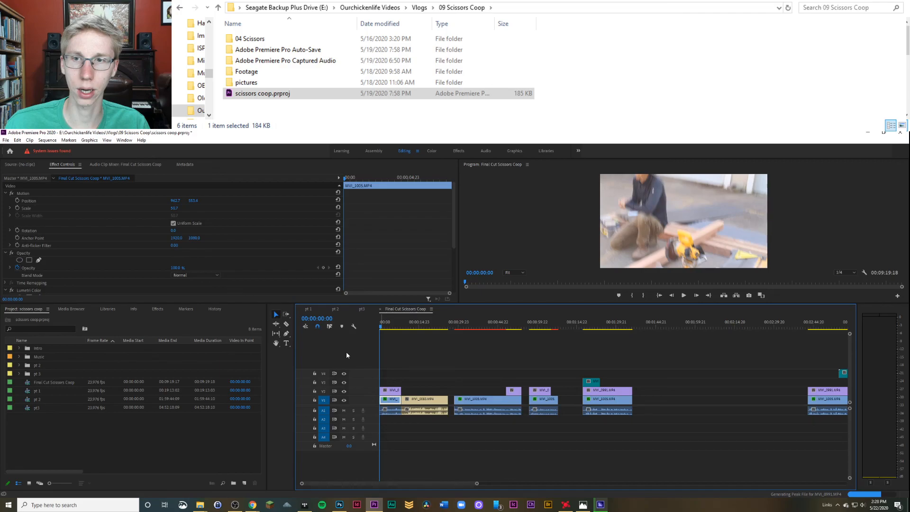